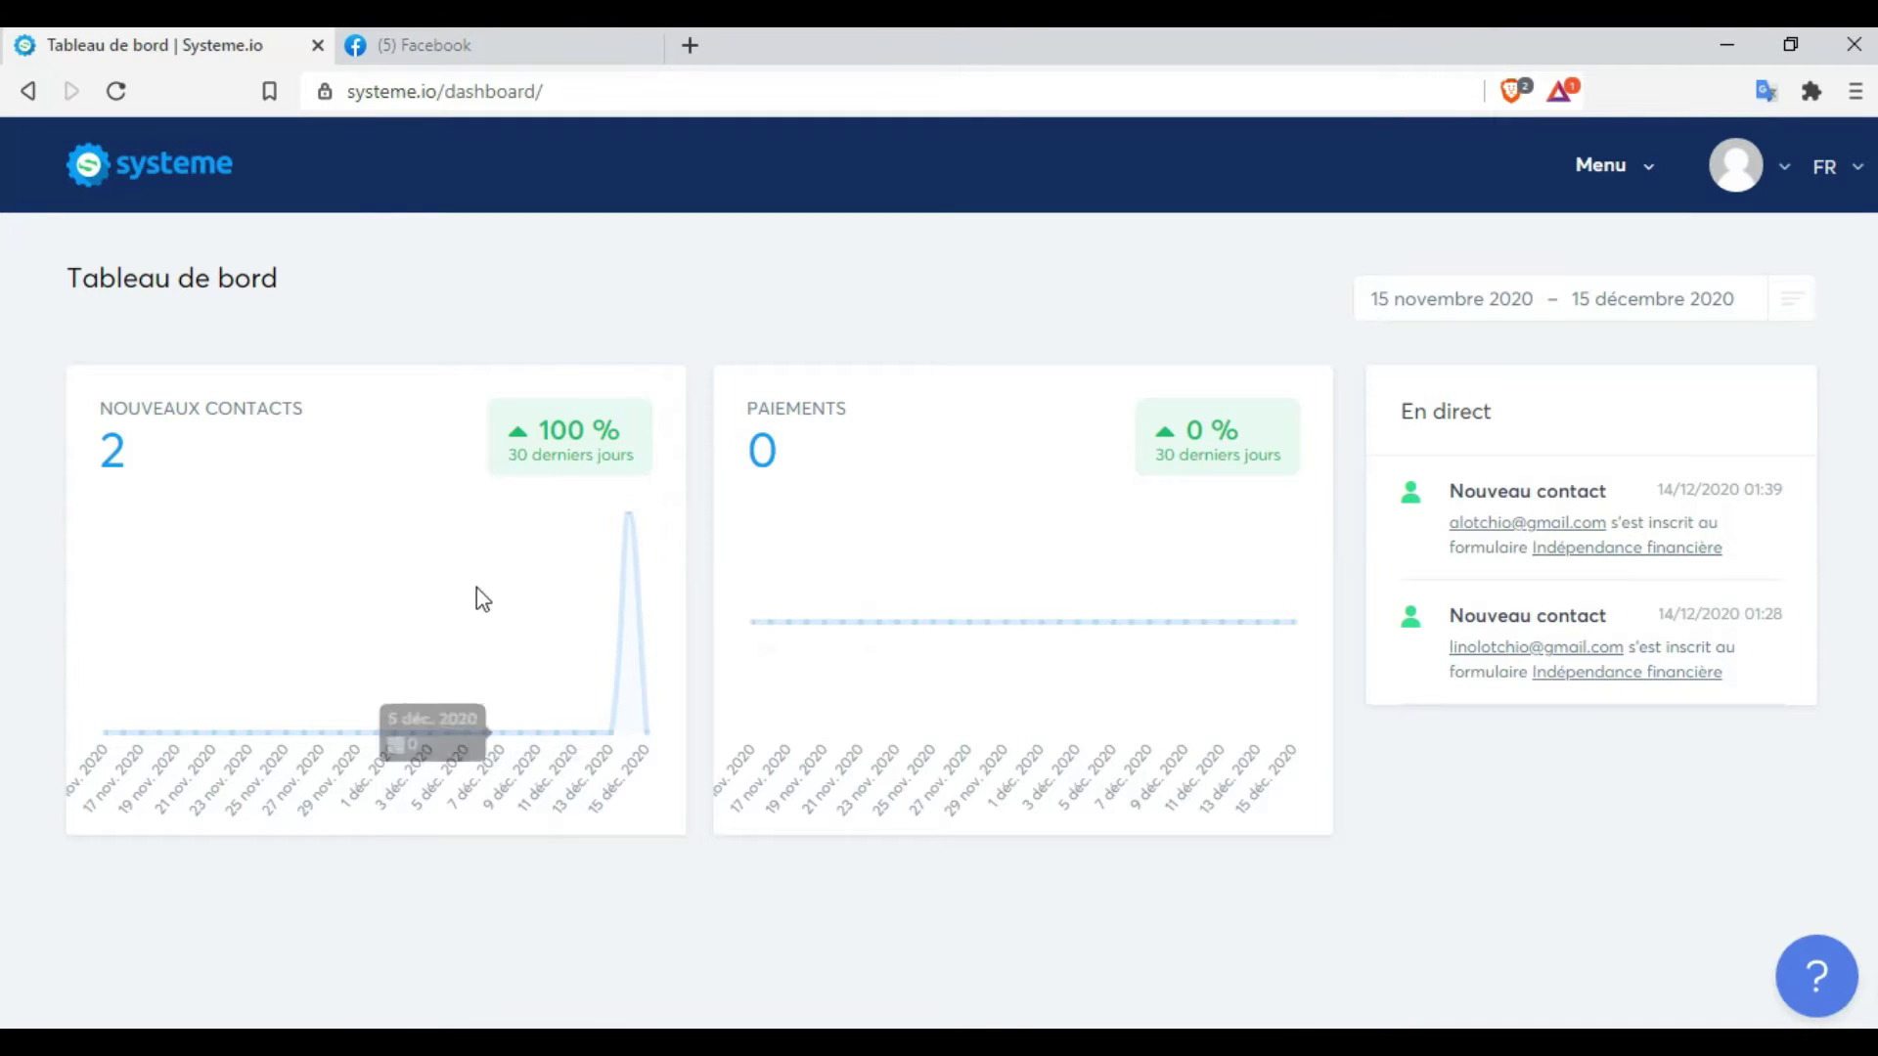
Go to the list of sales funnels and open the "Liberté financière" funnel
click(1598, 178)
click(1558, 406)
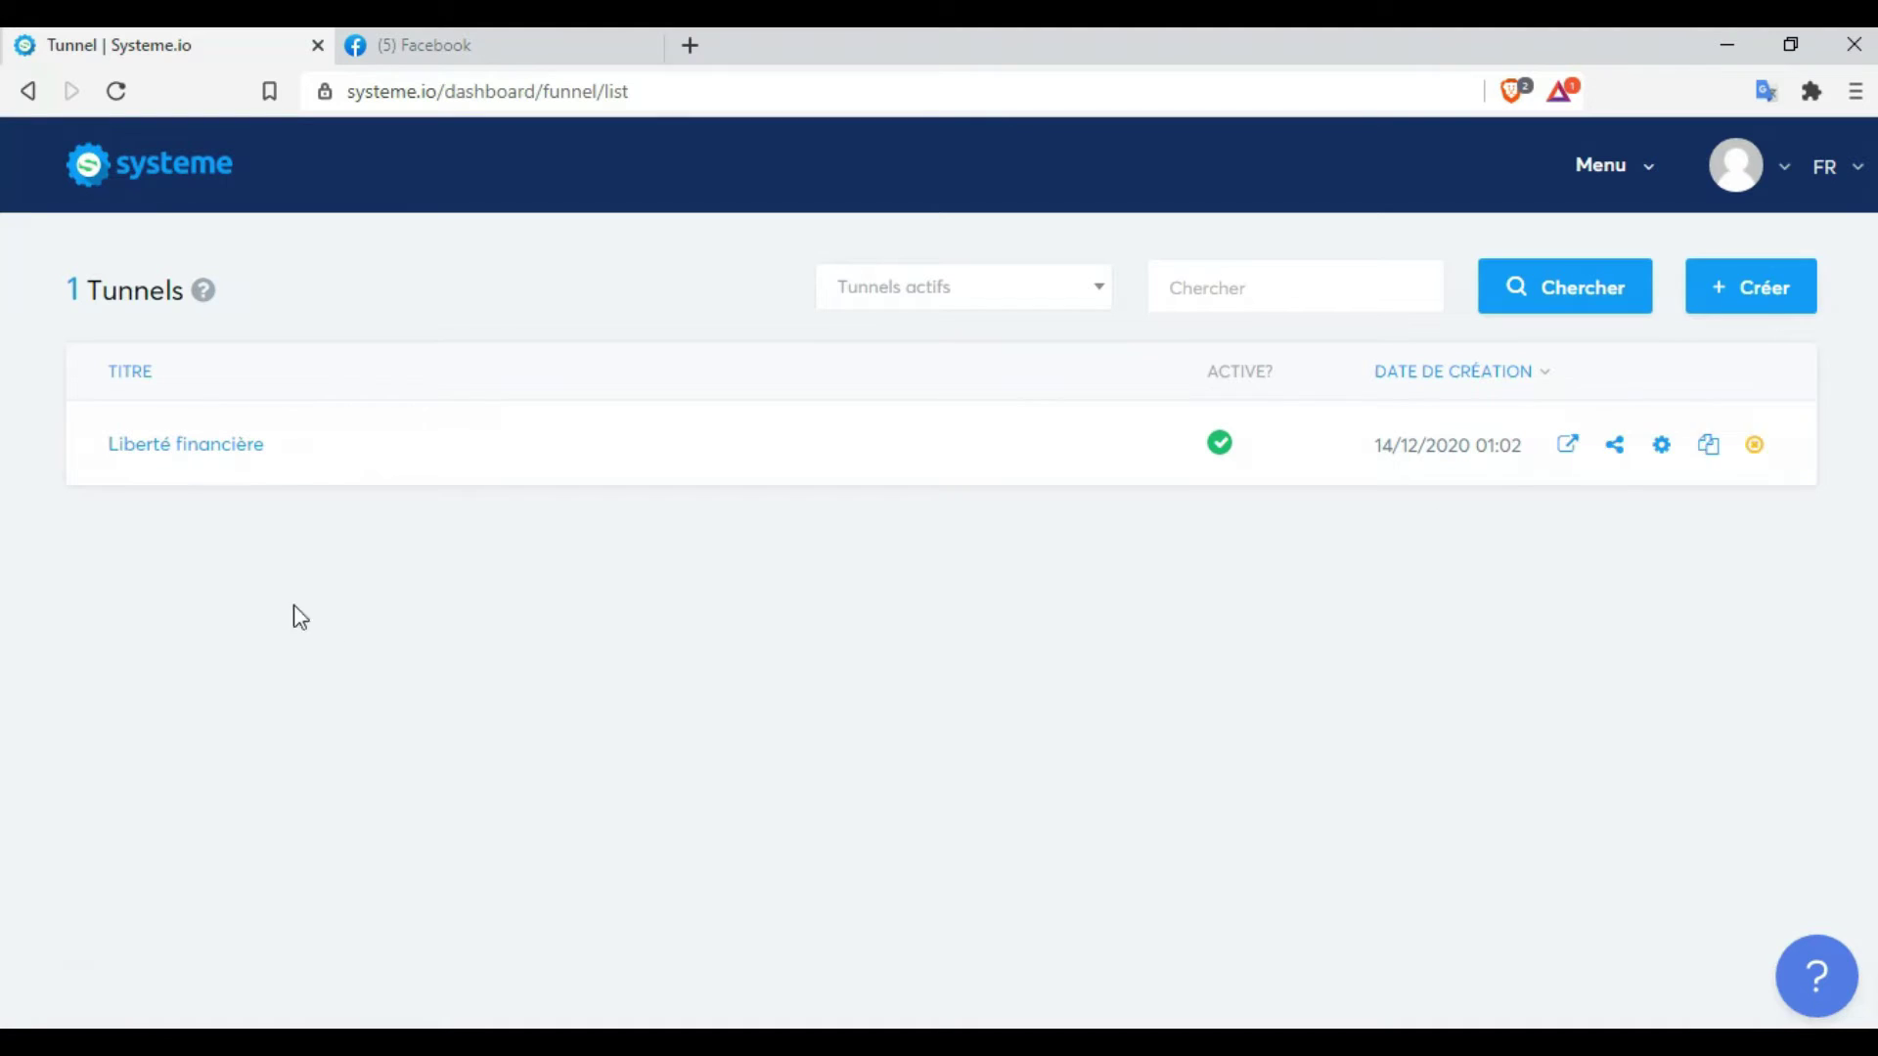
click(229, 452)
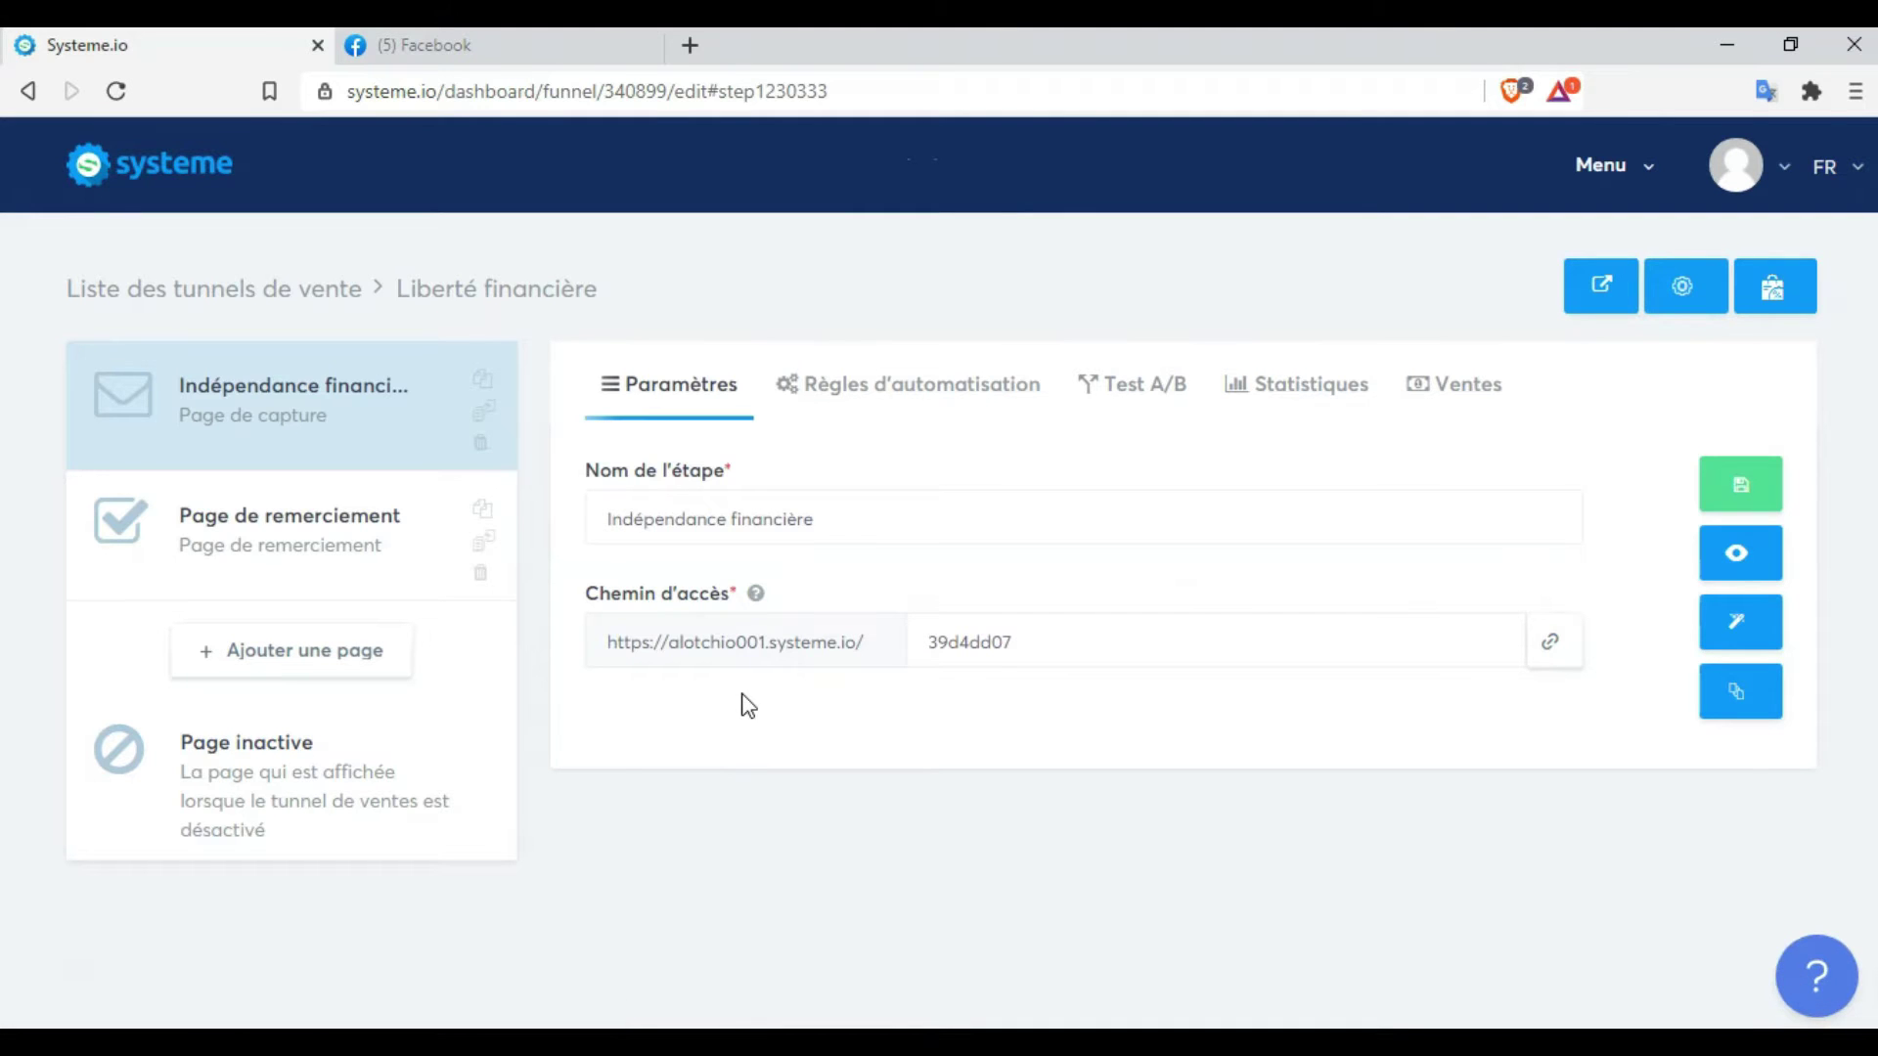
Add a "Page de vente" step named "Vente Facebook Break" to the funnel and place it before the thank-you page
click(247, 665)
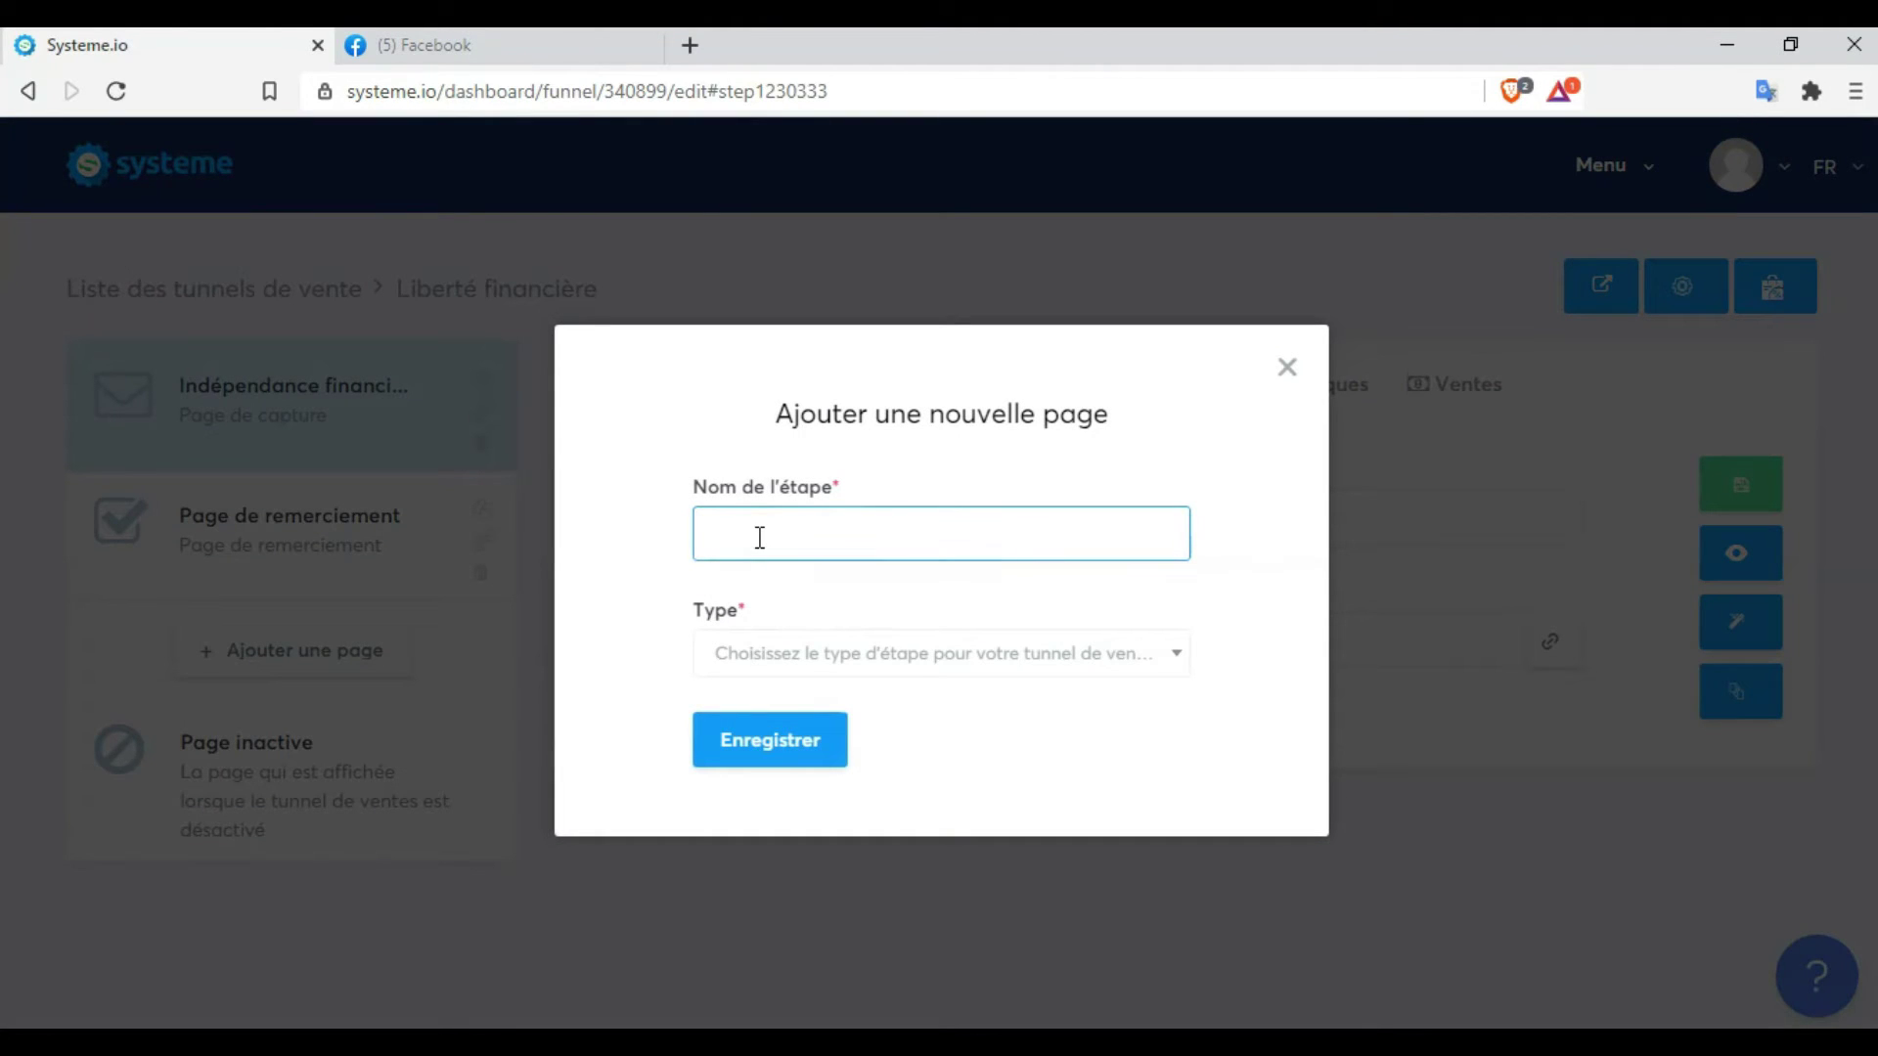
text(Vente Face)
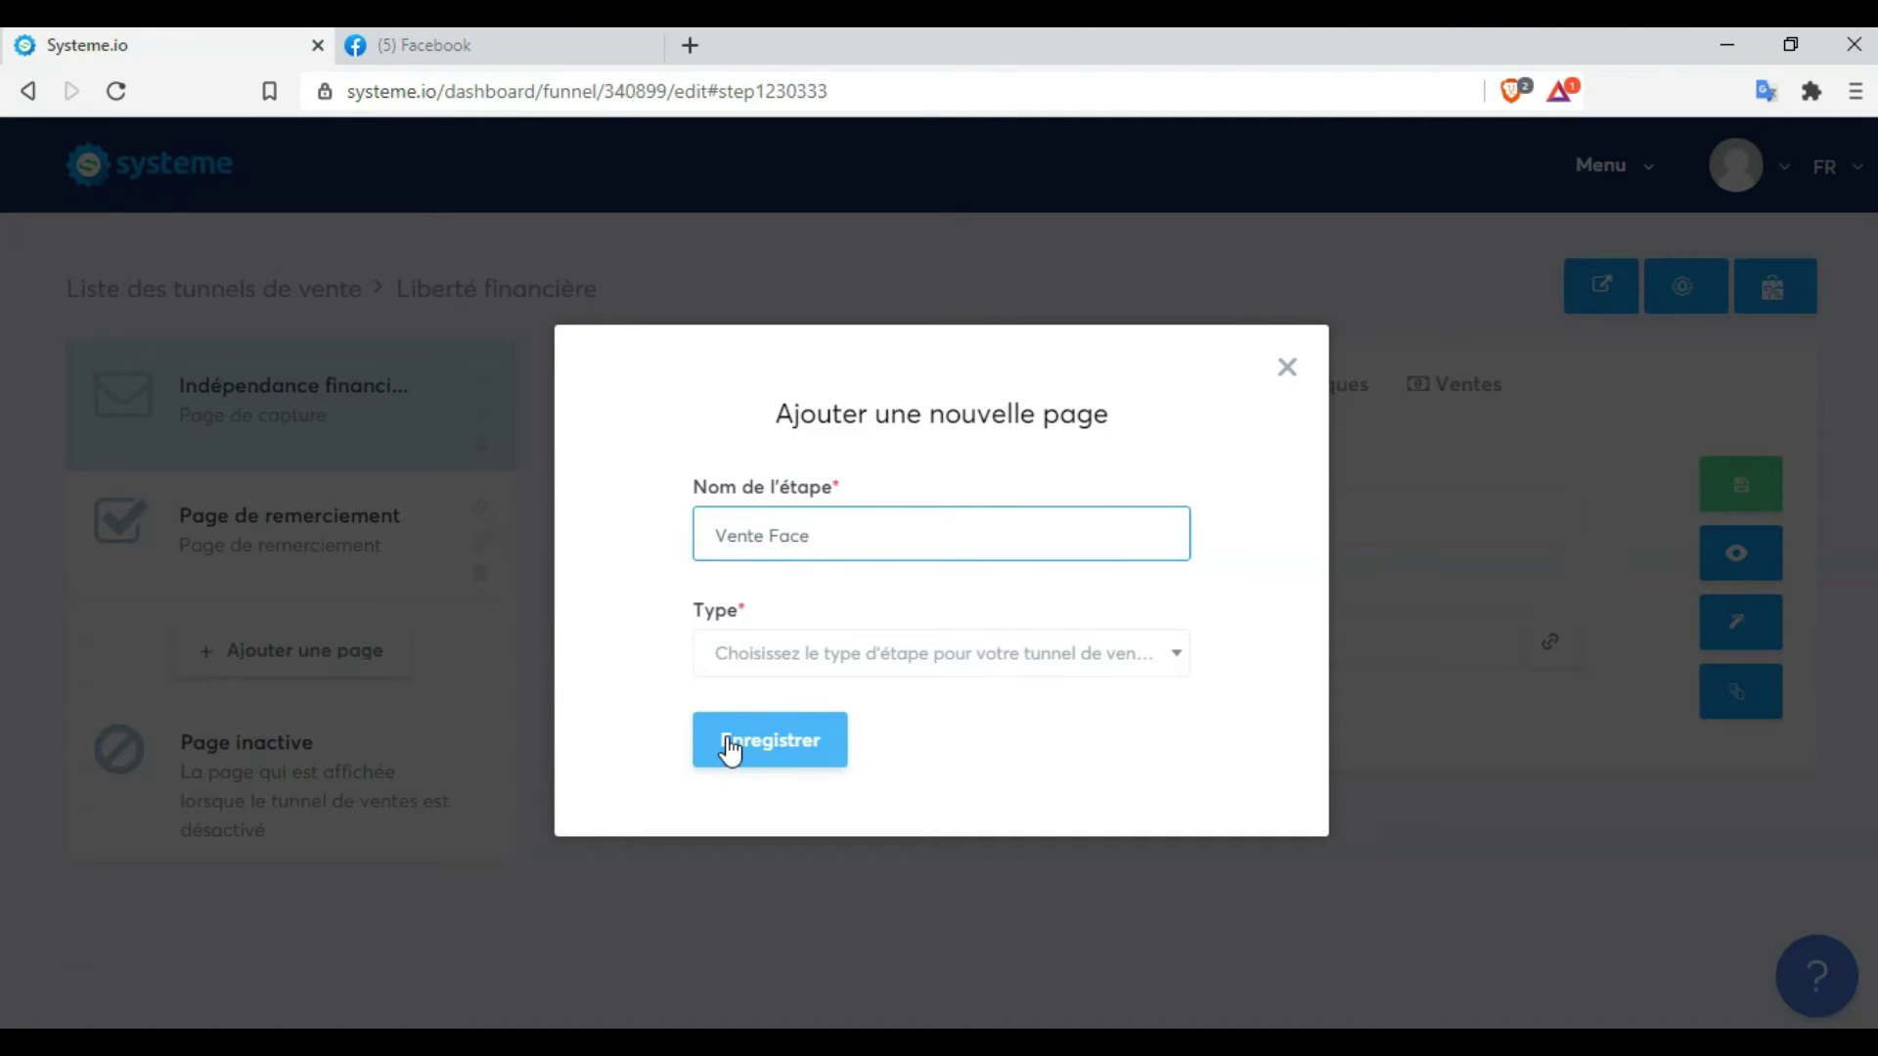
text(book Break)
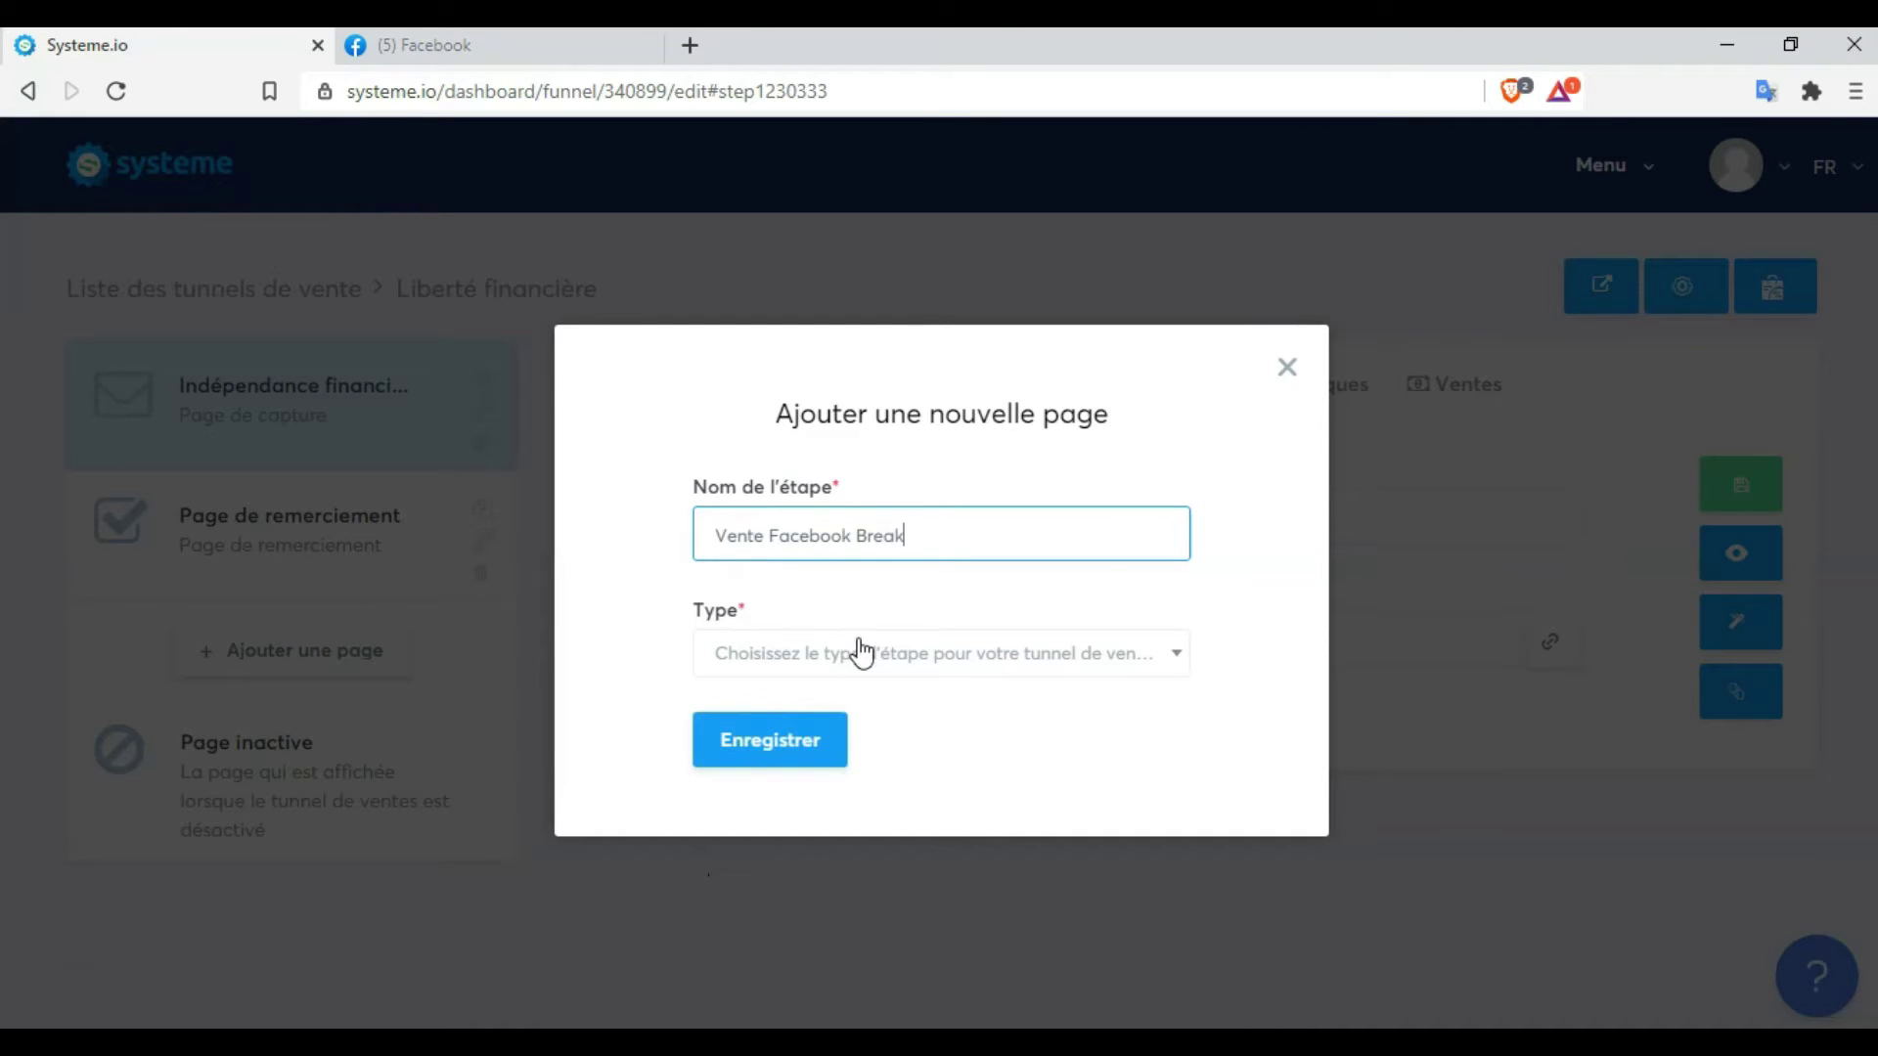
click(1152, 664)
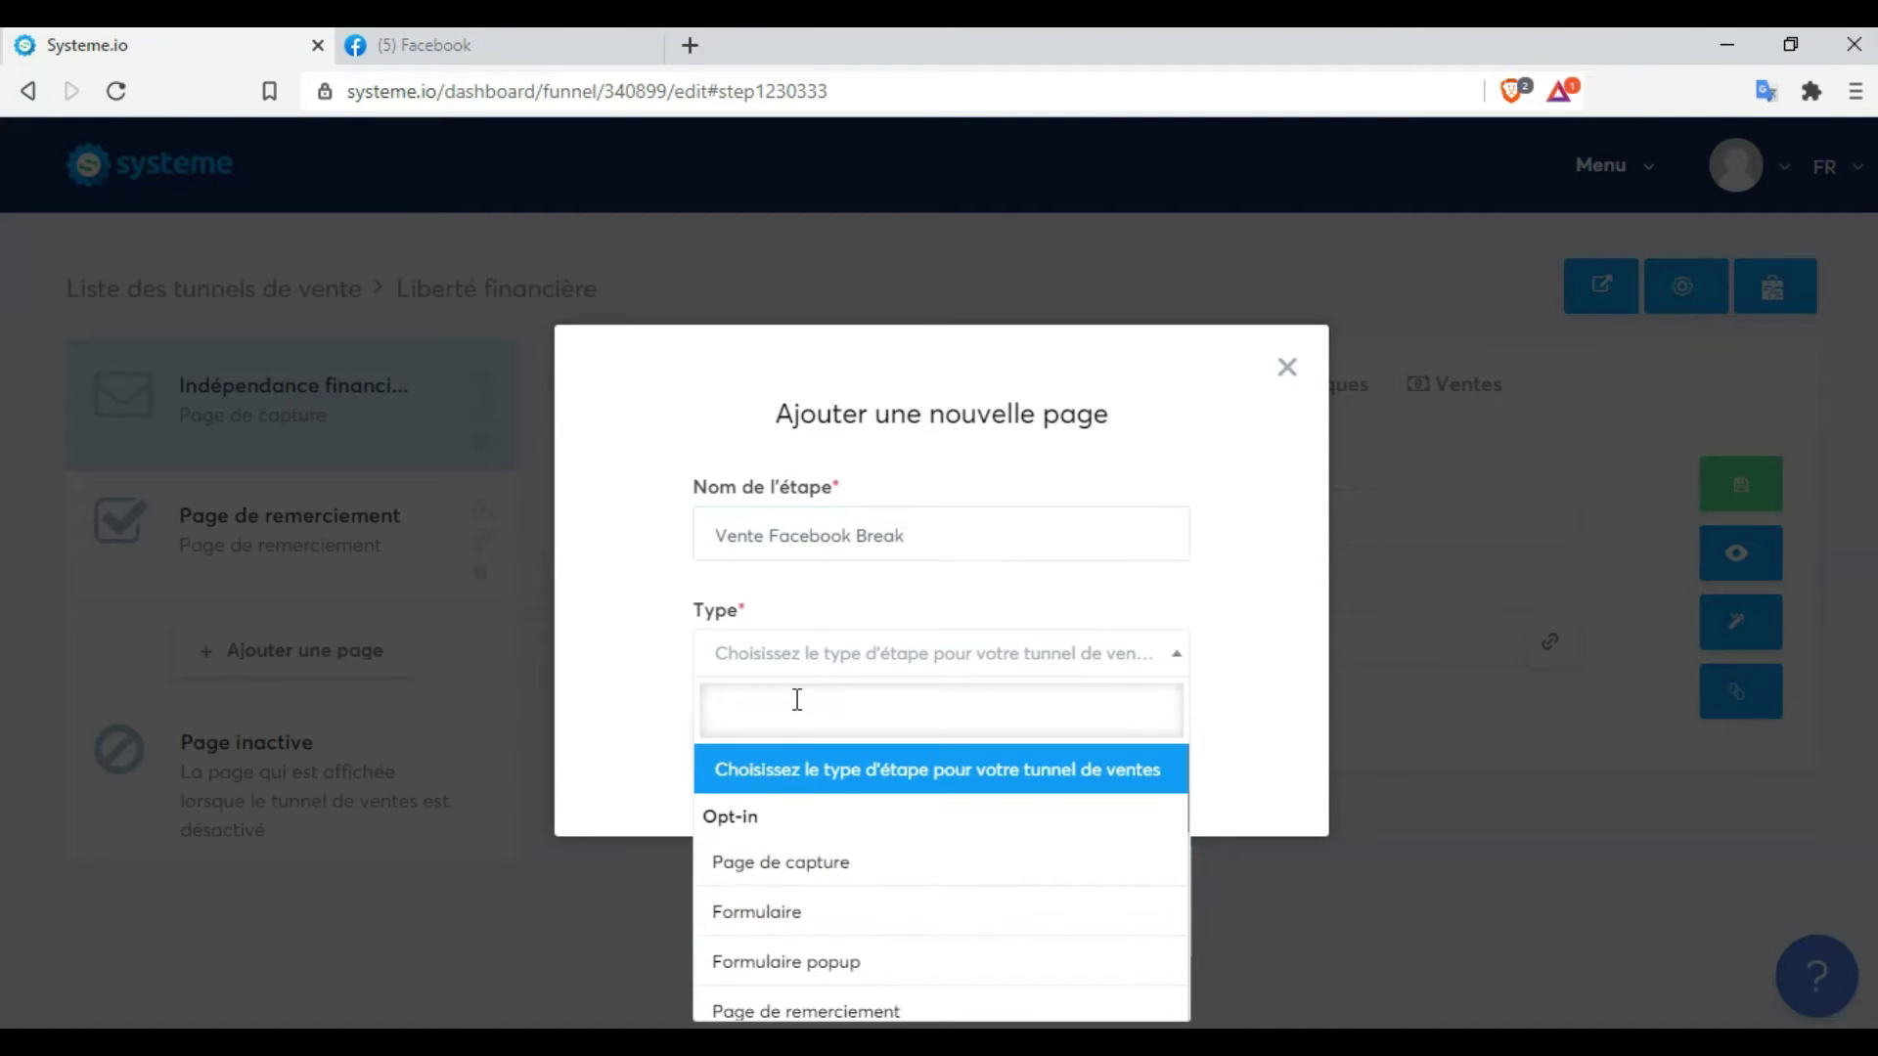
text(Page de ven)
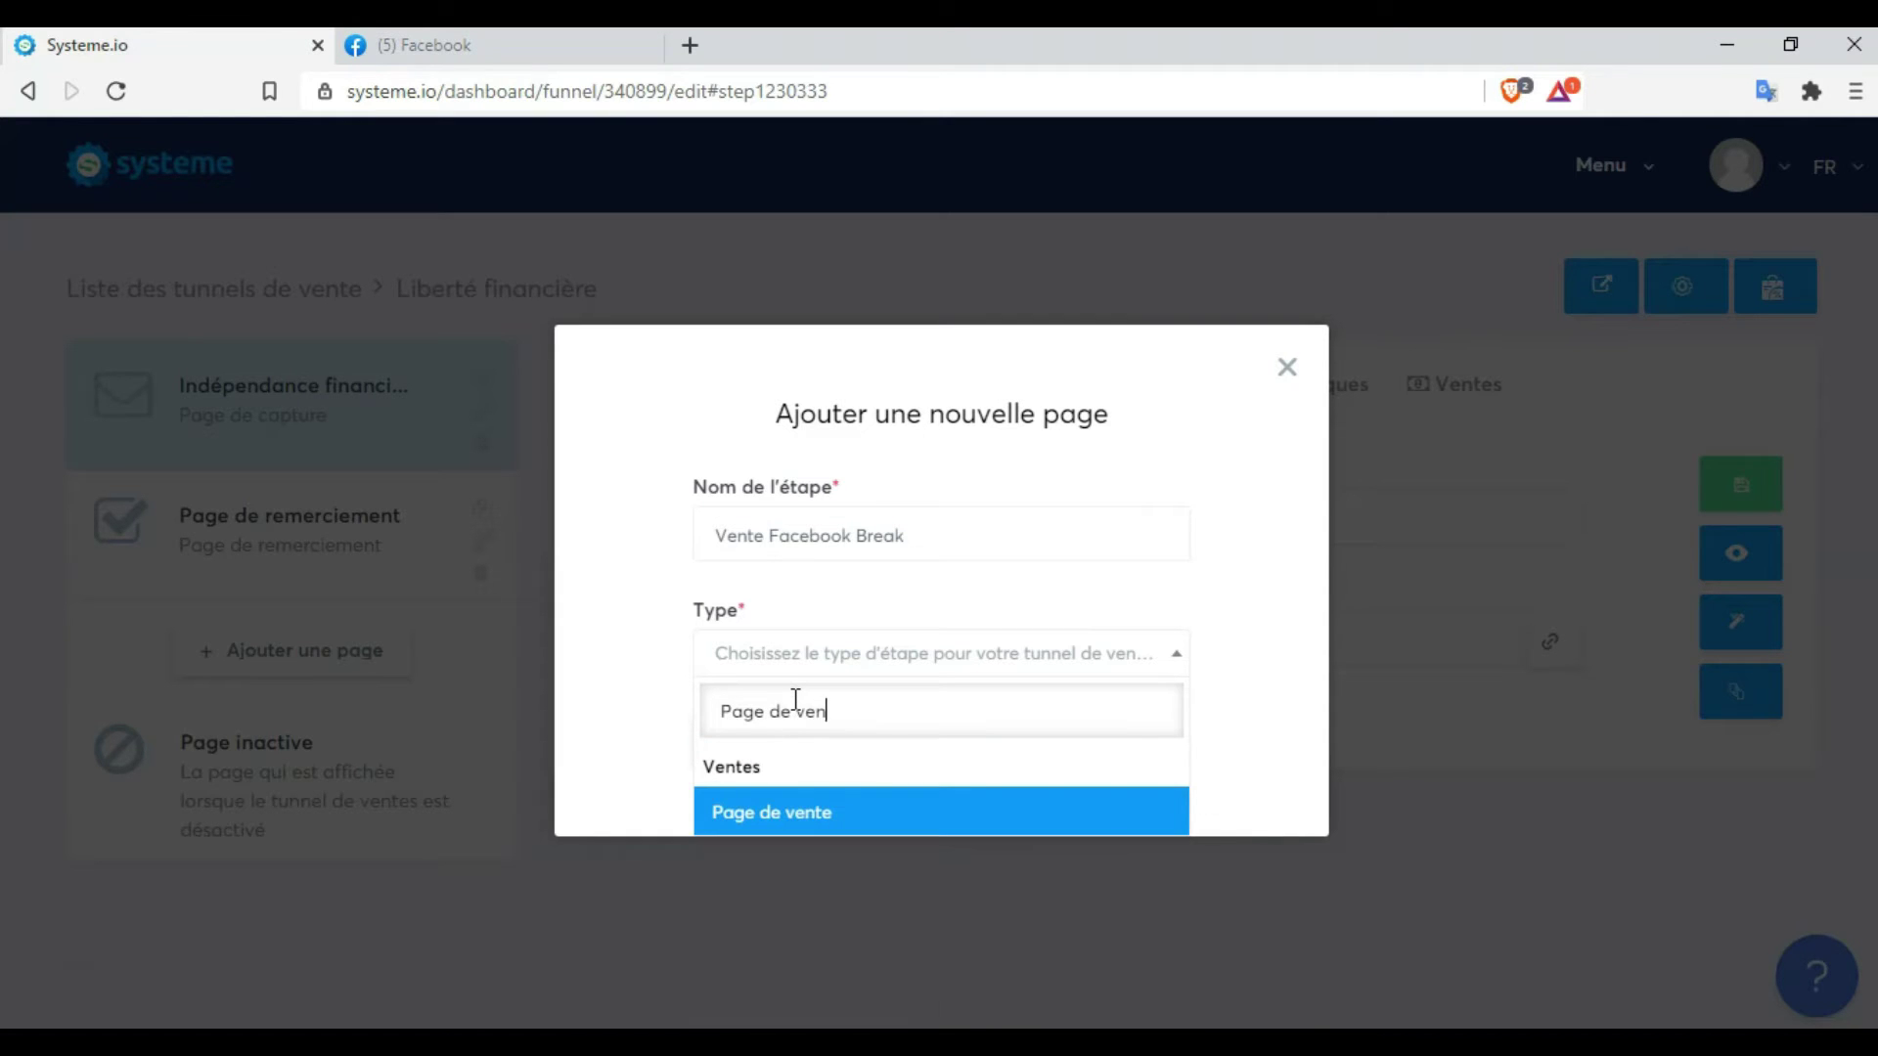
click(774, 815)
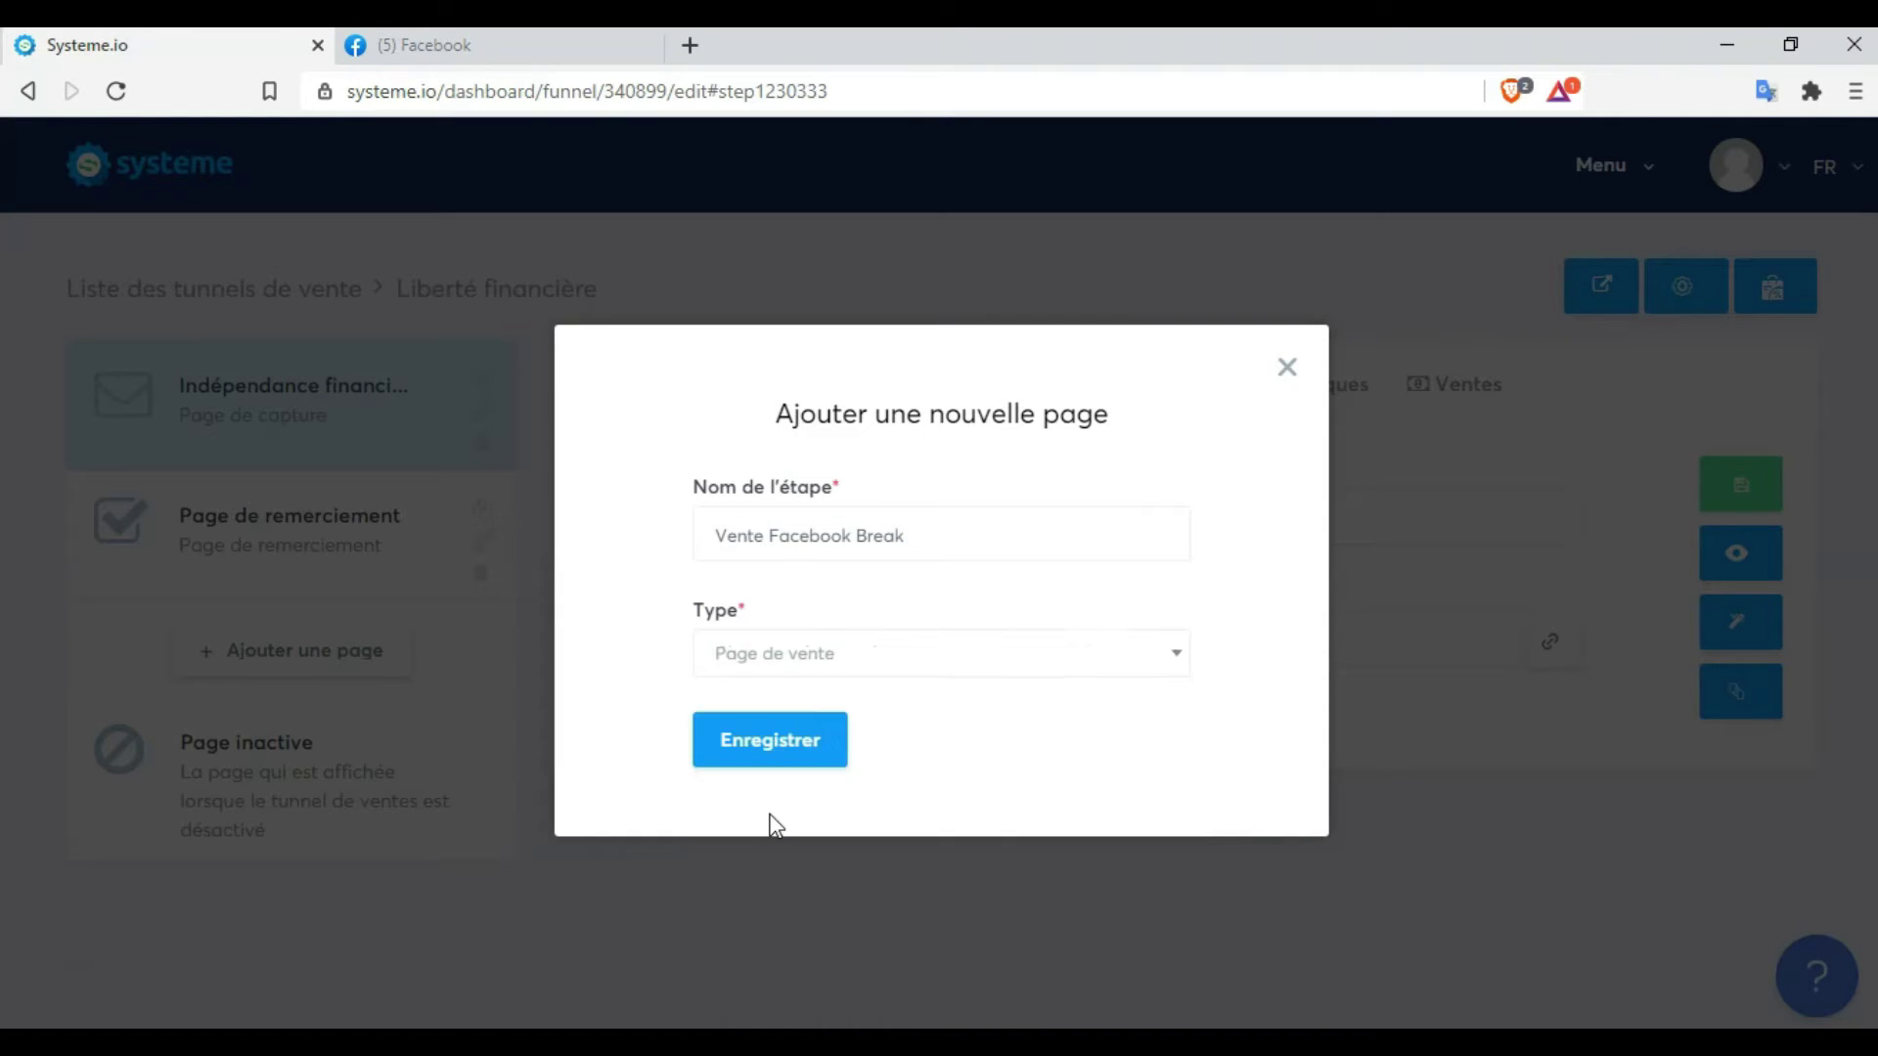
click(773, 743)
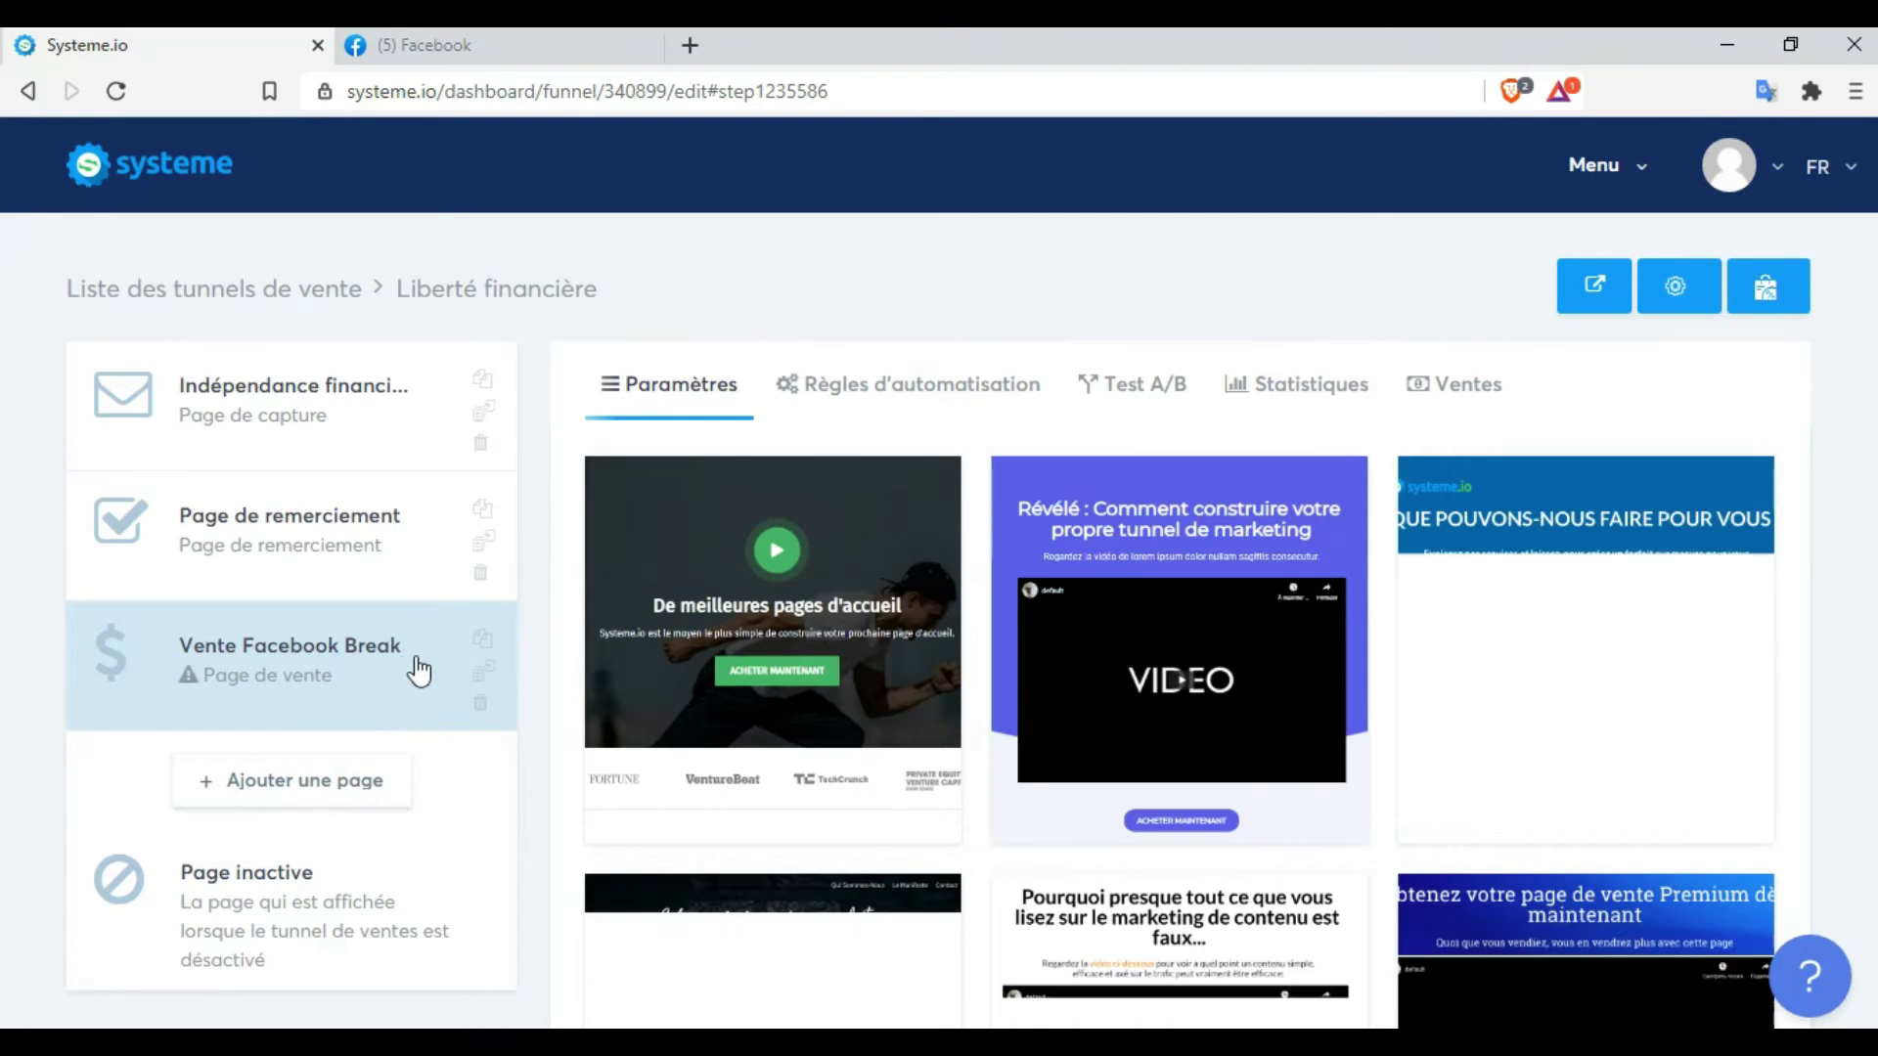
drag(354, 677, 368, 524)
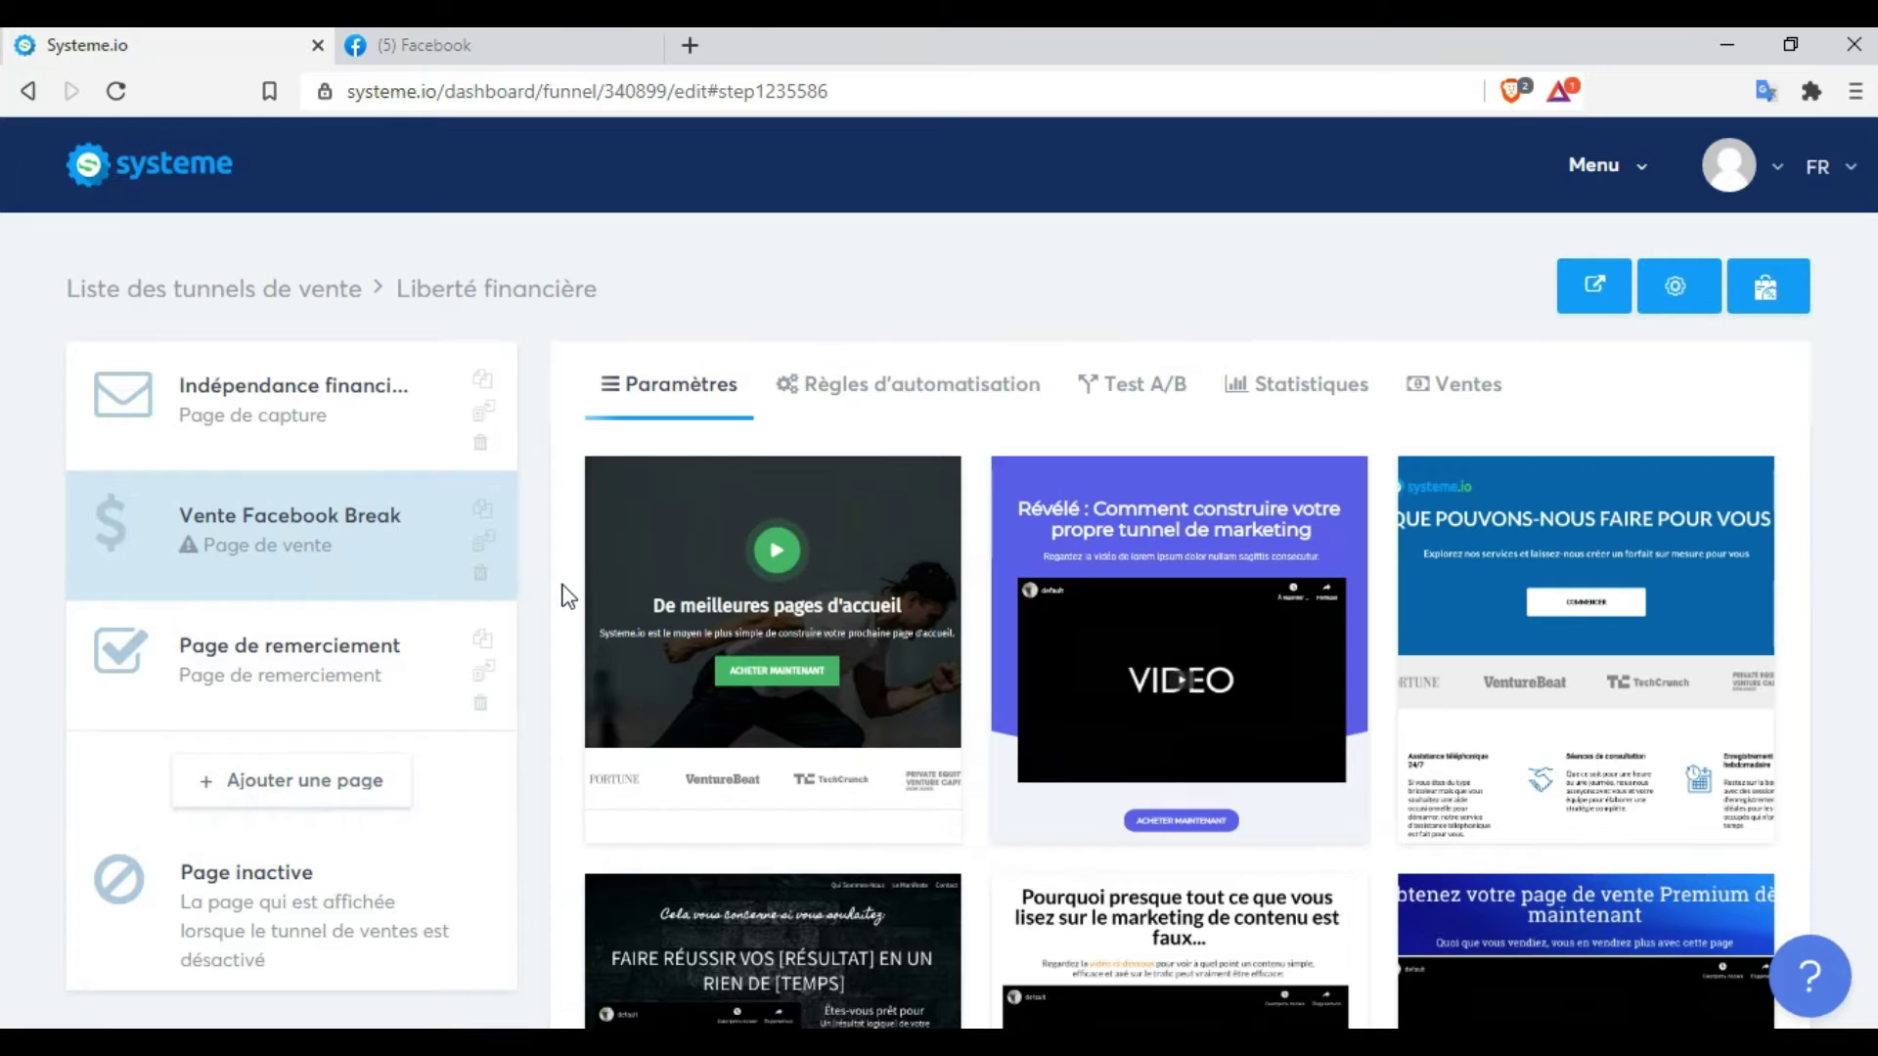
Choose the "La meilleure façon pour créer des pages de capture" template for the sales page and open the page for editing
mouse_move(718, 585)
scroll(1849, 419, down, 3)
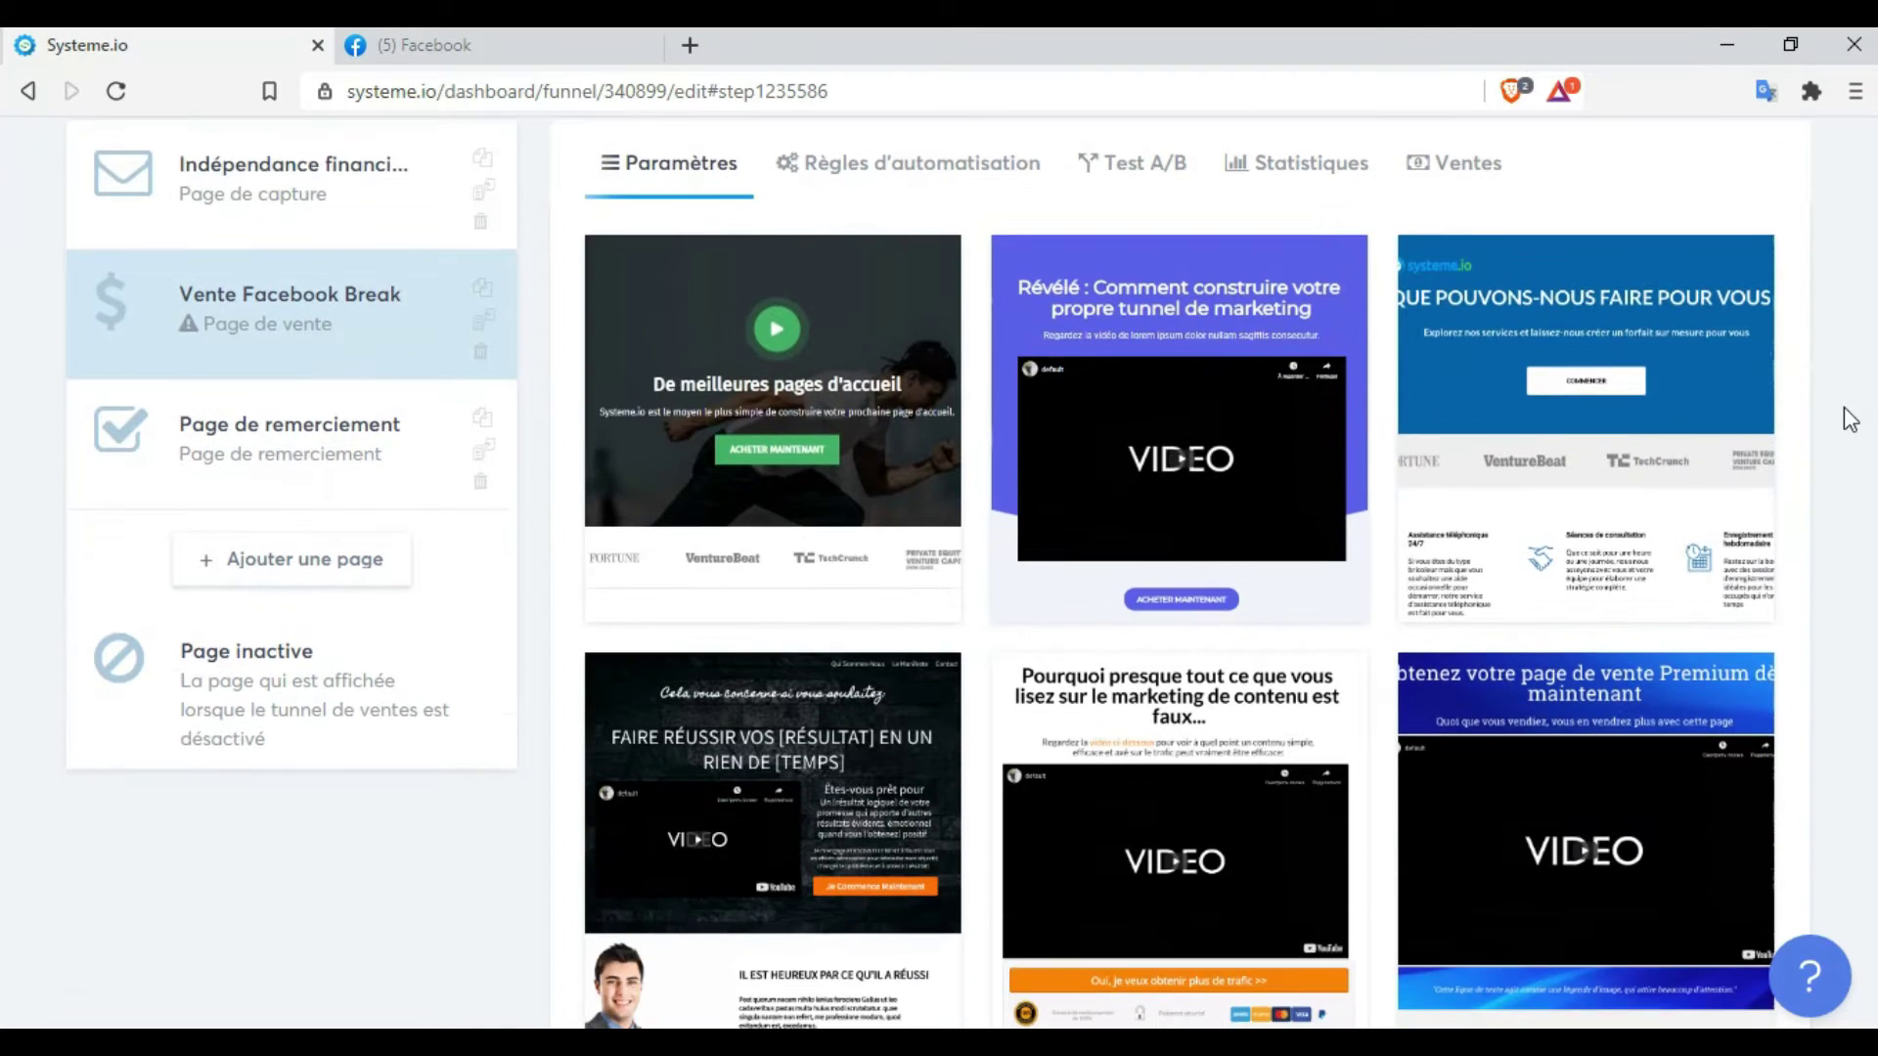
scroll(1850, 419, down, 1)
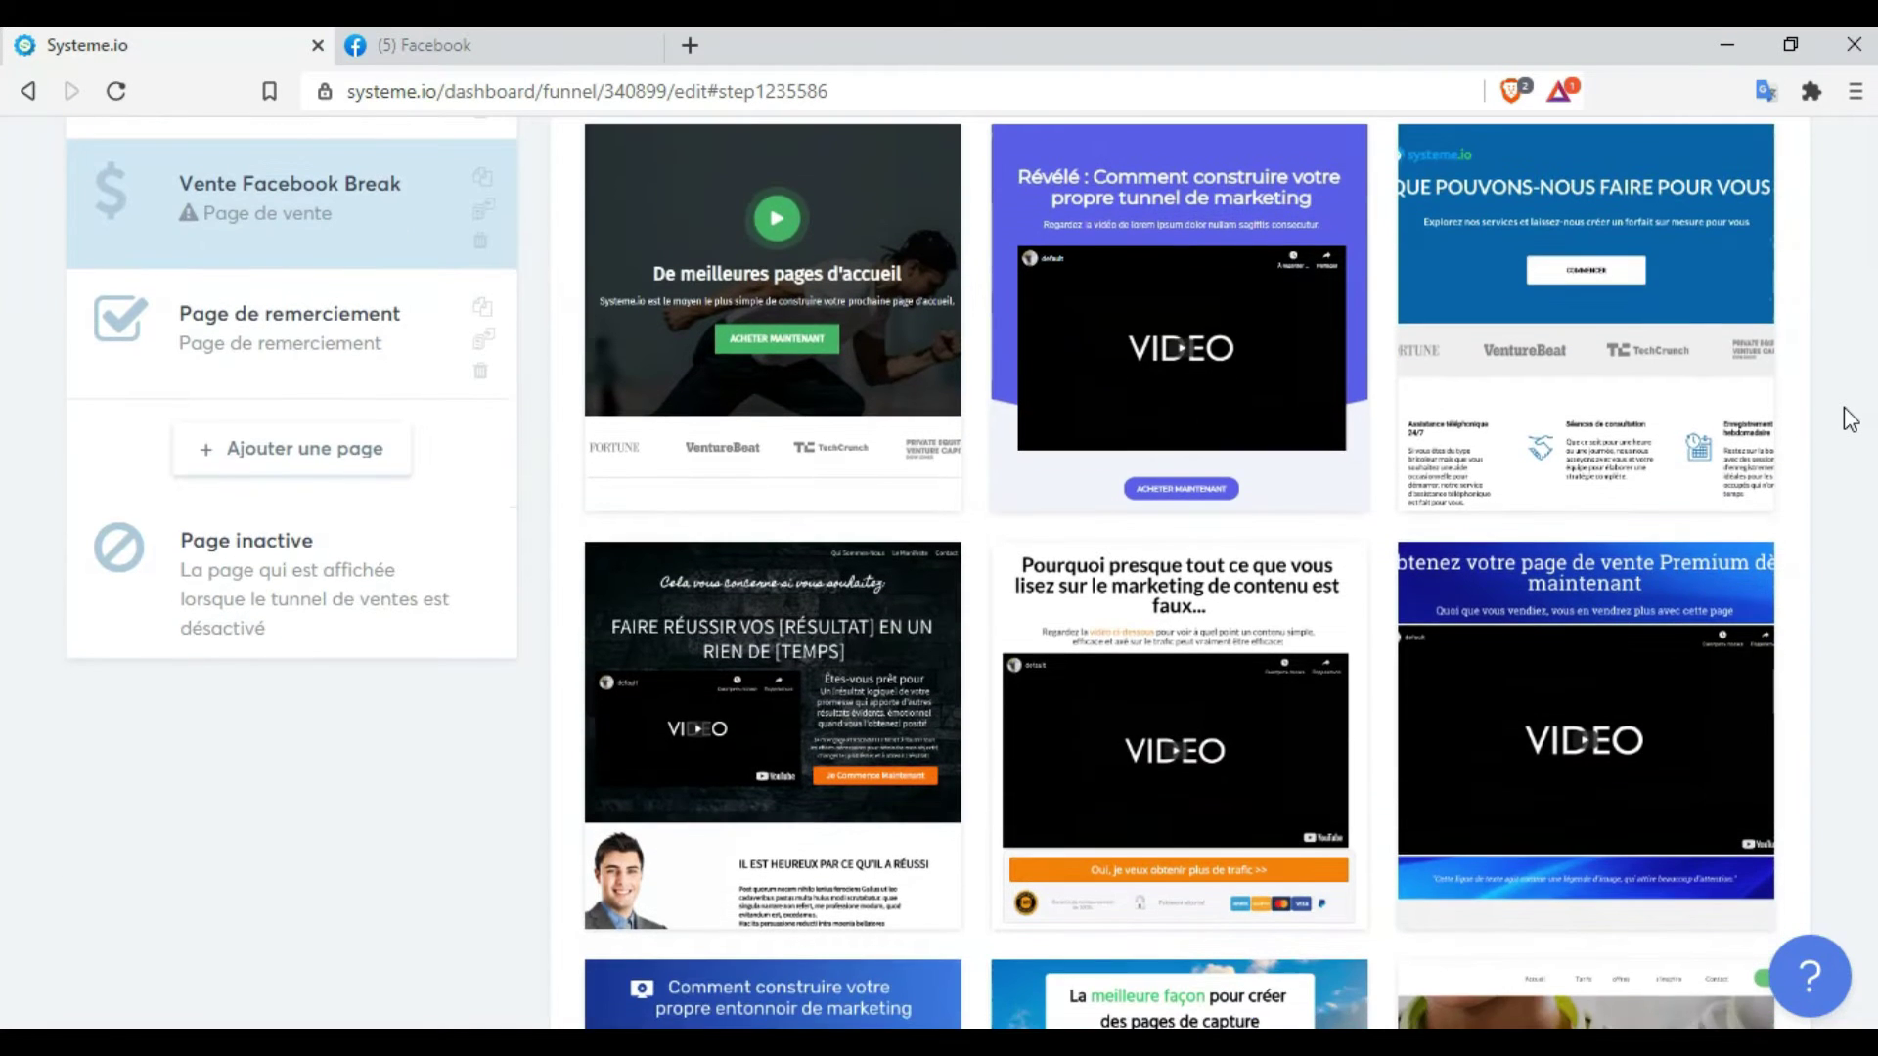
scroll(1849, 419, down, 5)
scroll(1850, 419, down, 5)
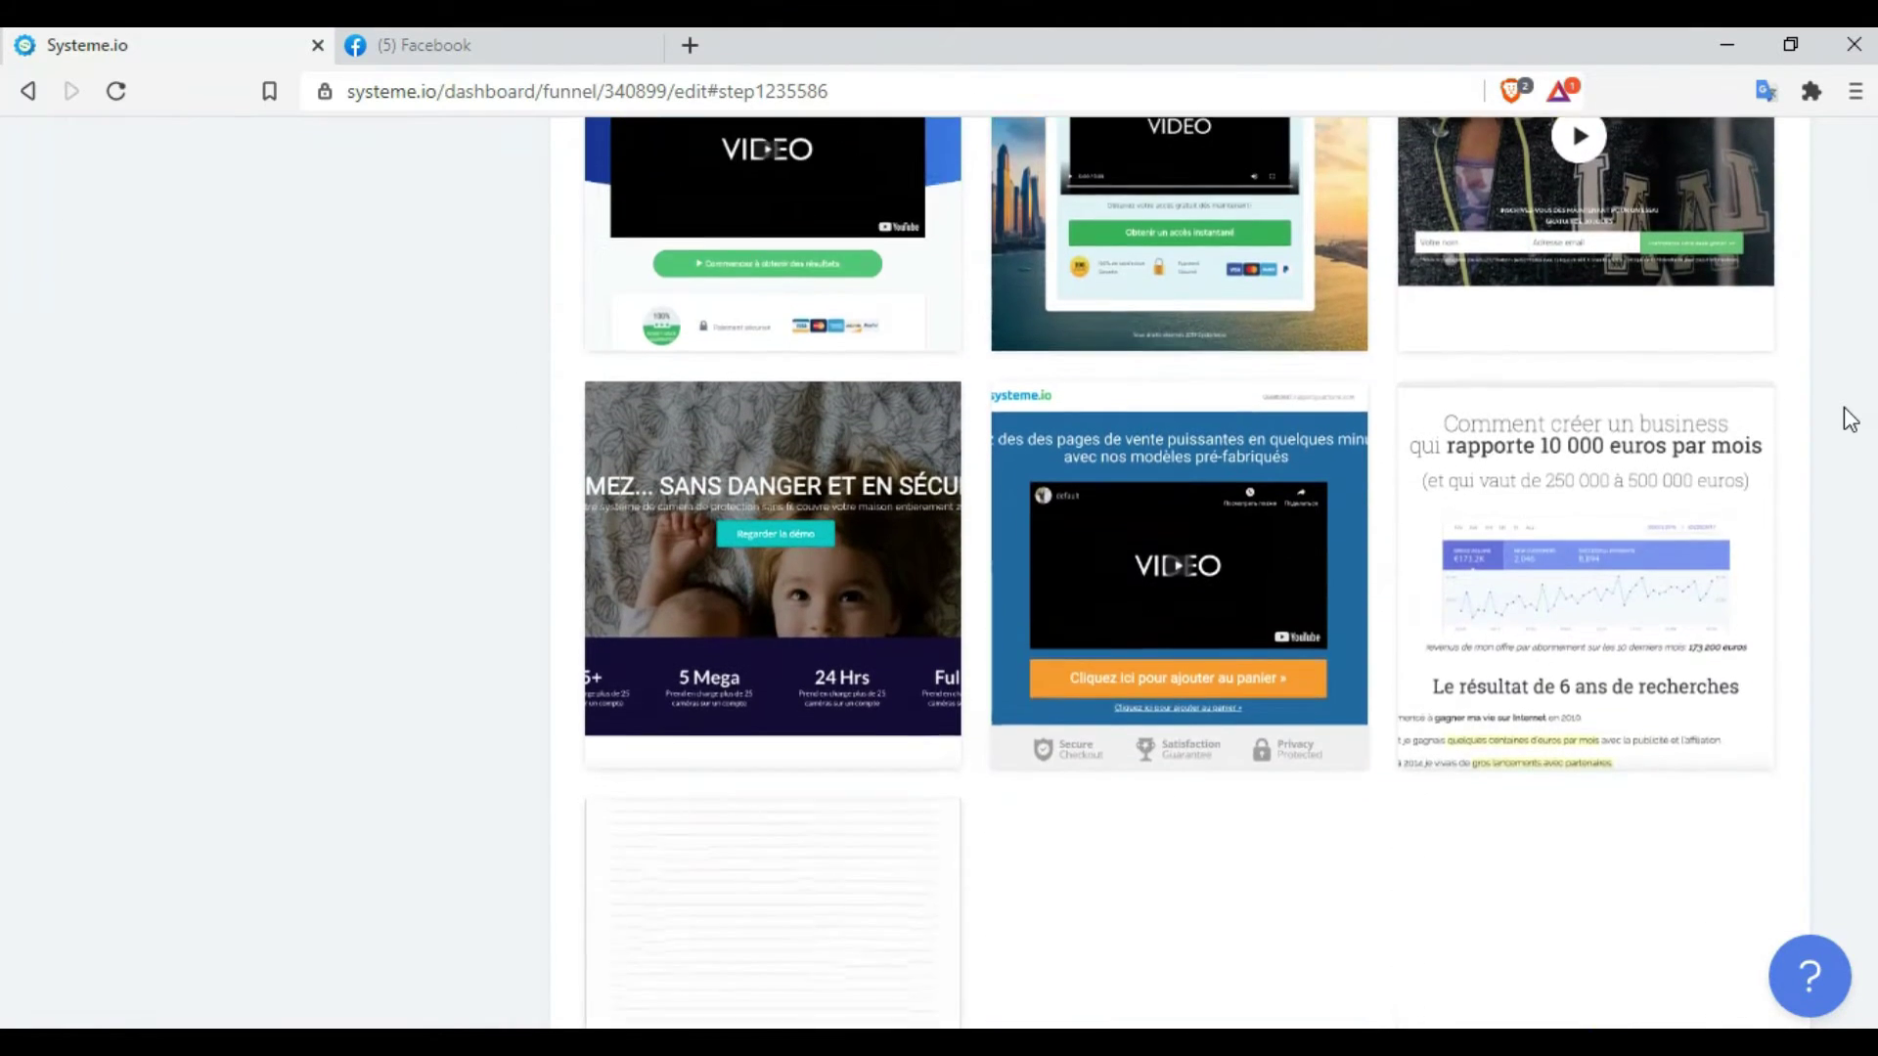
scroll(1849, 419, down, 3)
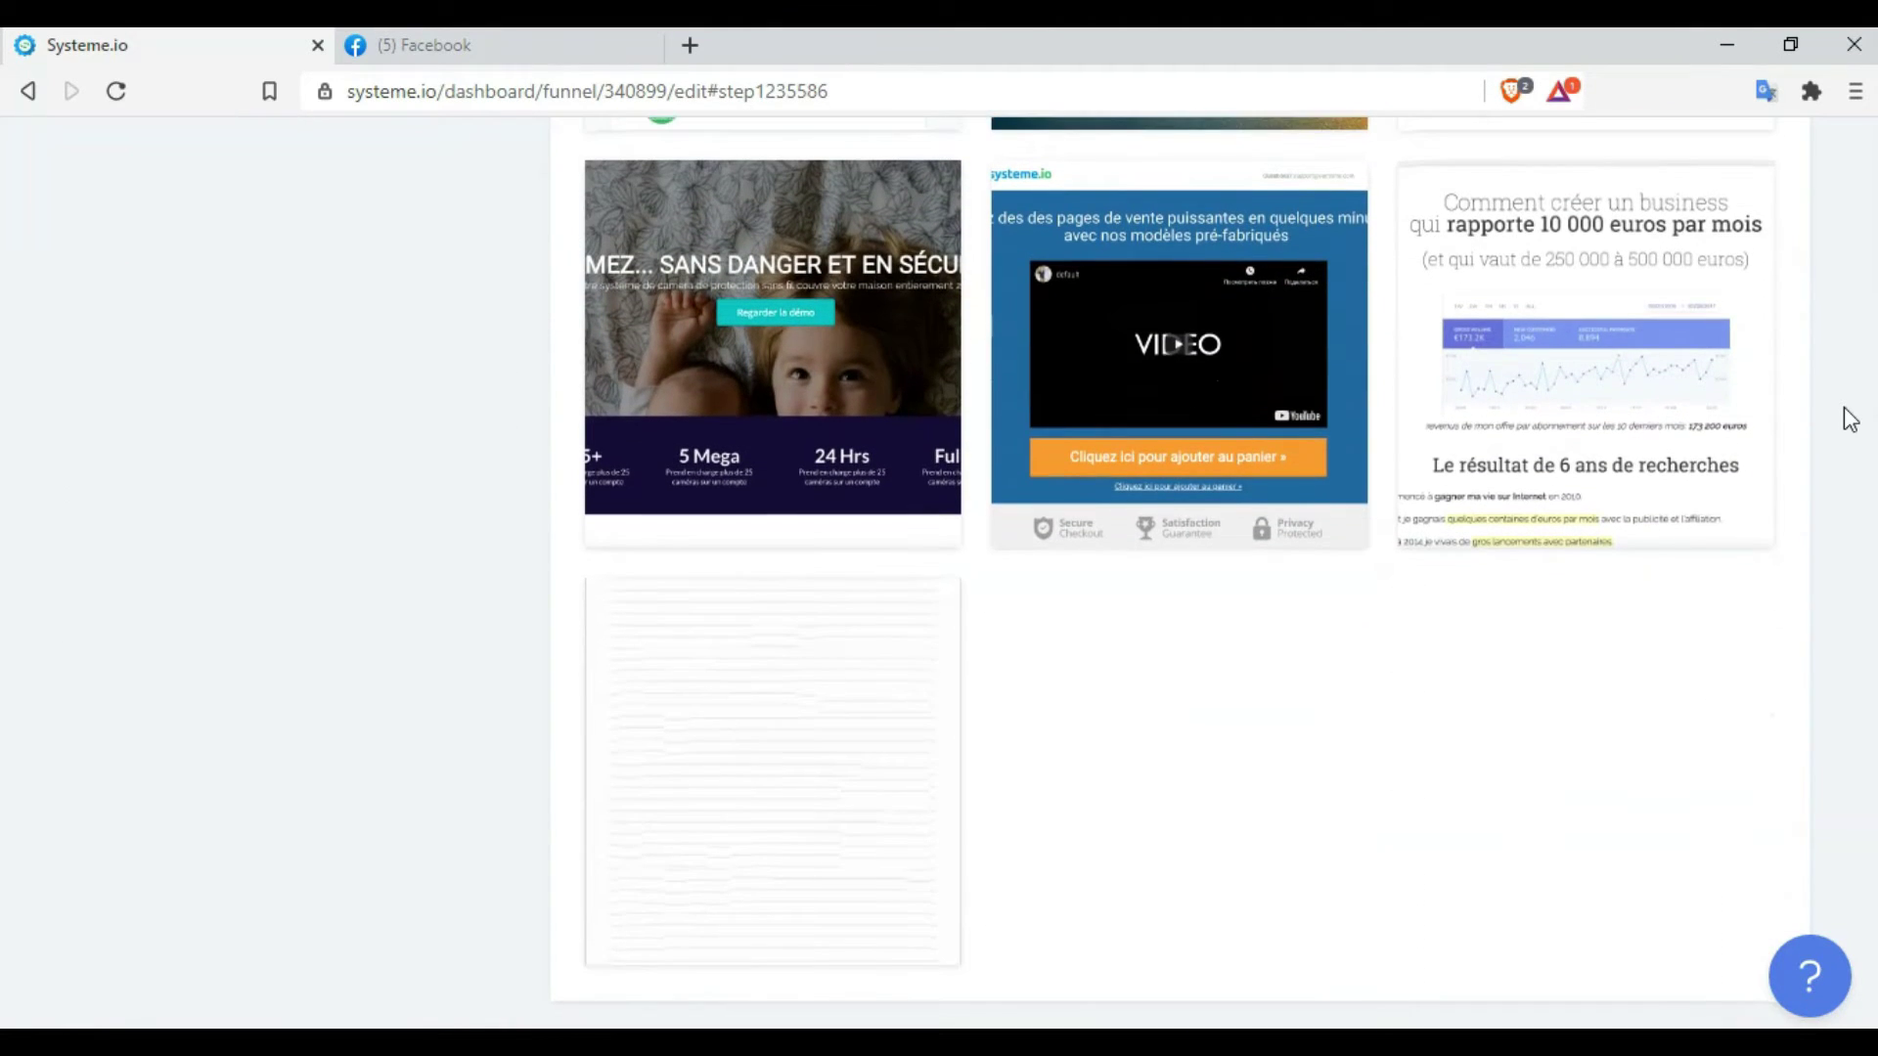
scroll(1850, 419, down, 1)
scroll(1849, 418, up, 5)
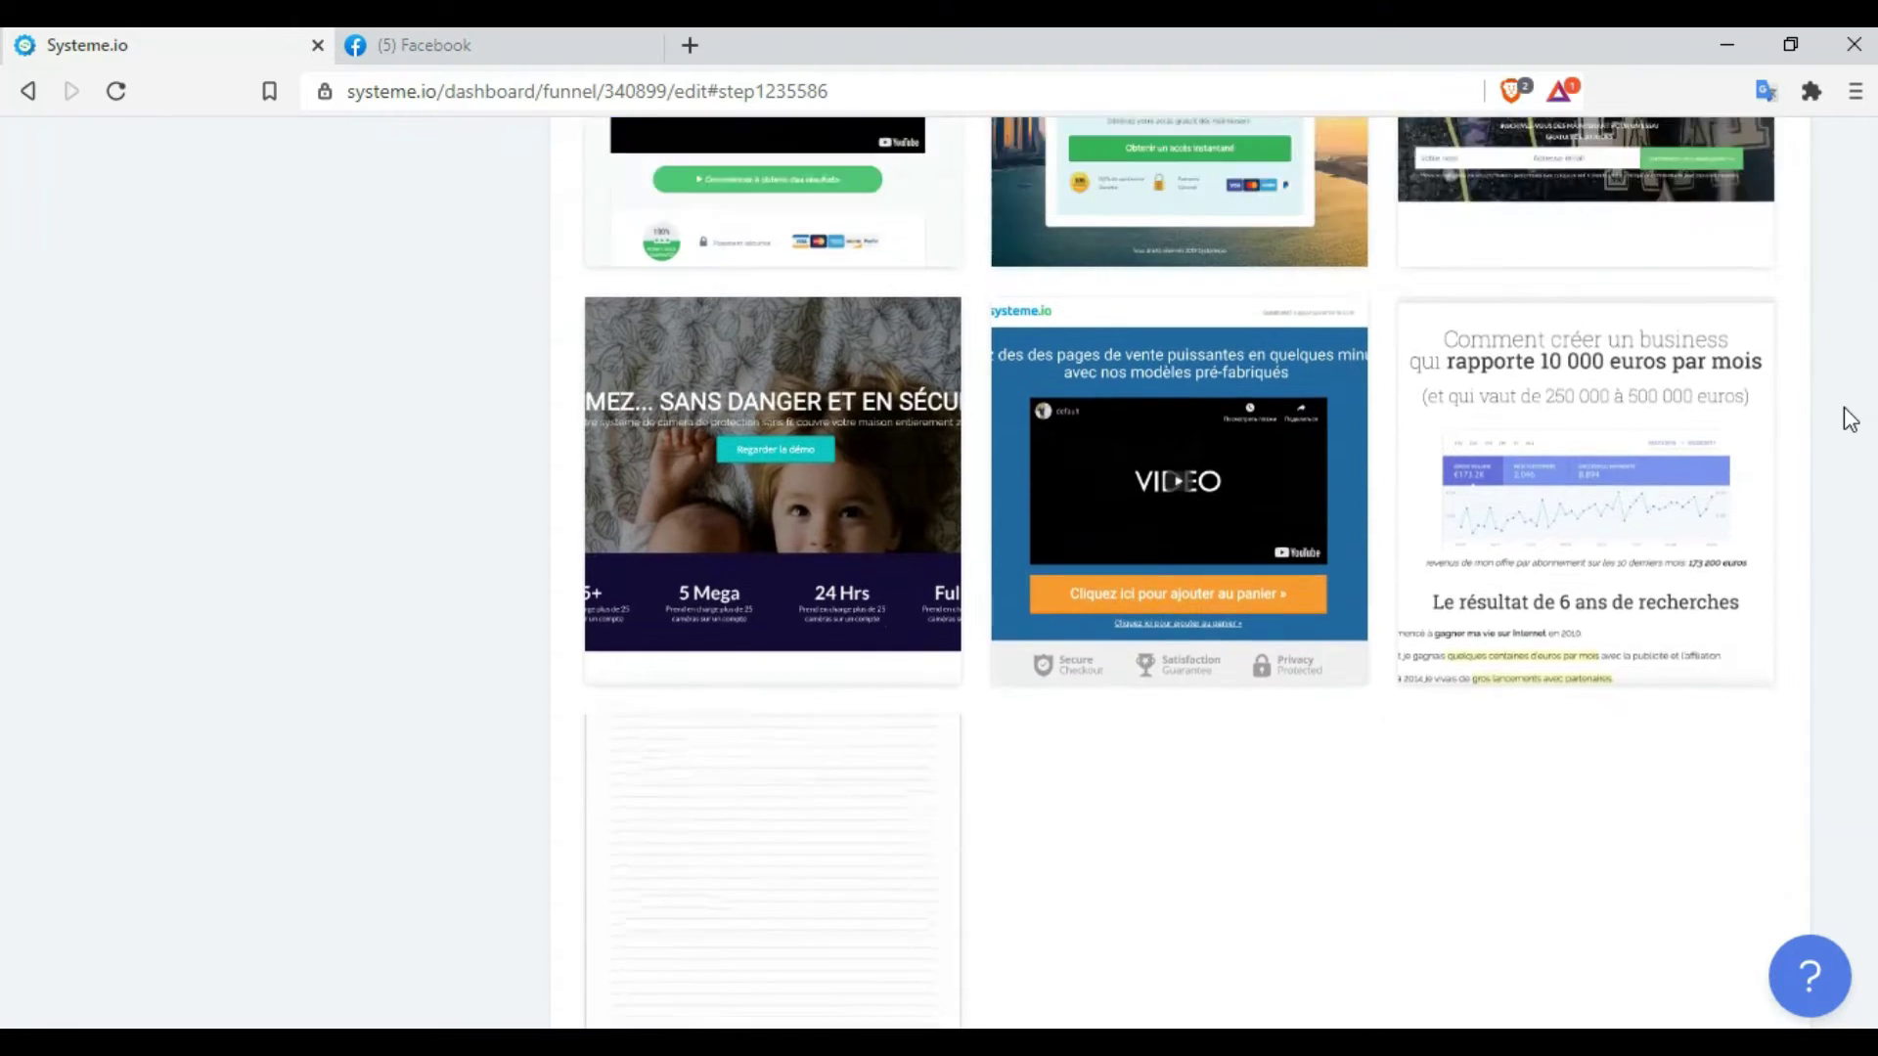
scroll(1849, 418, up, 4)
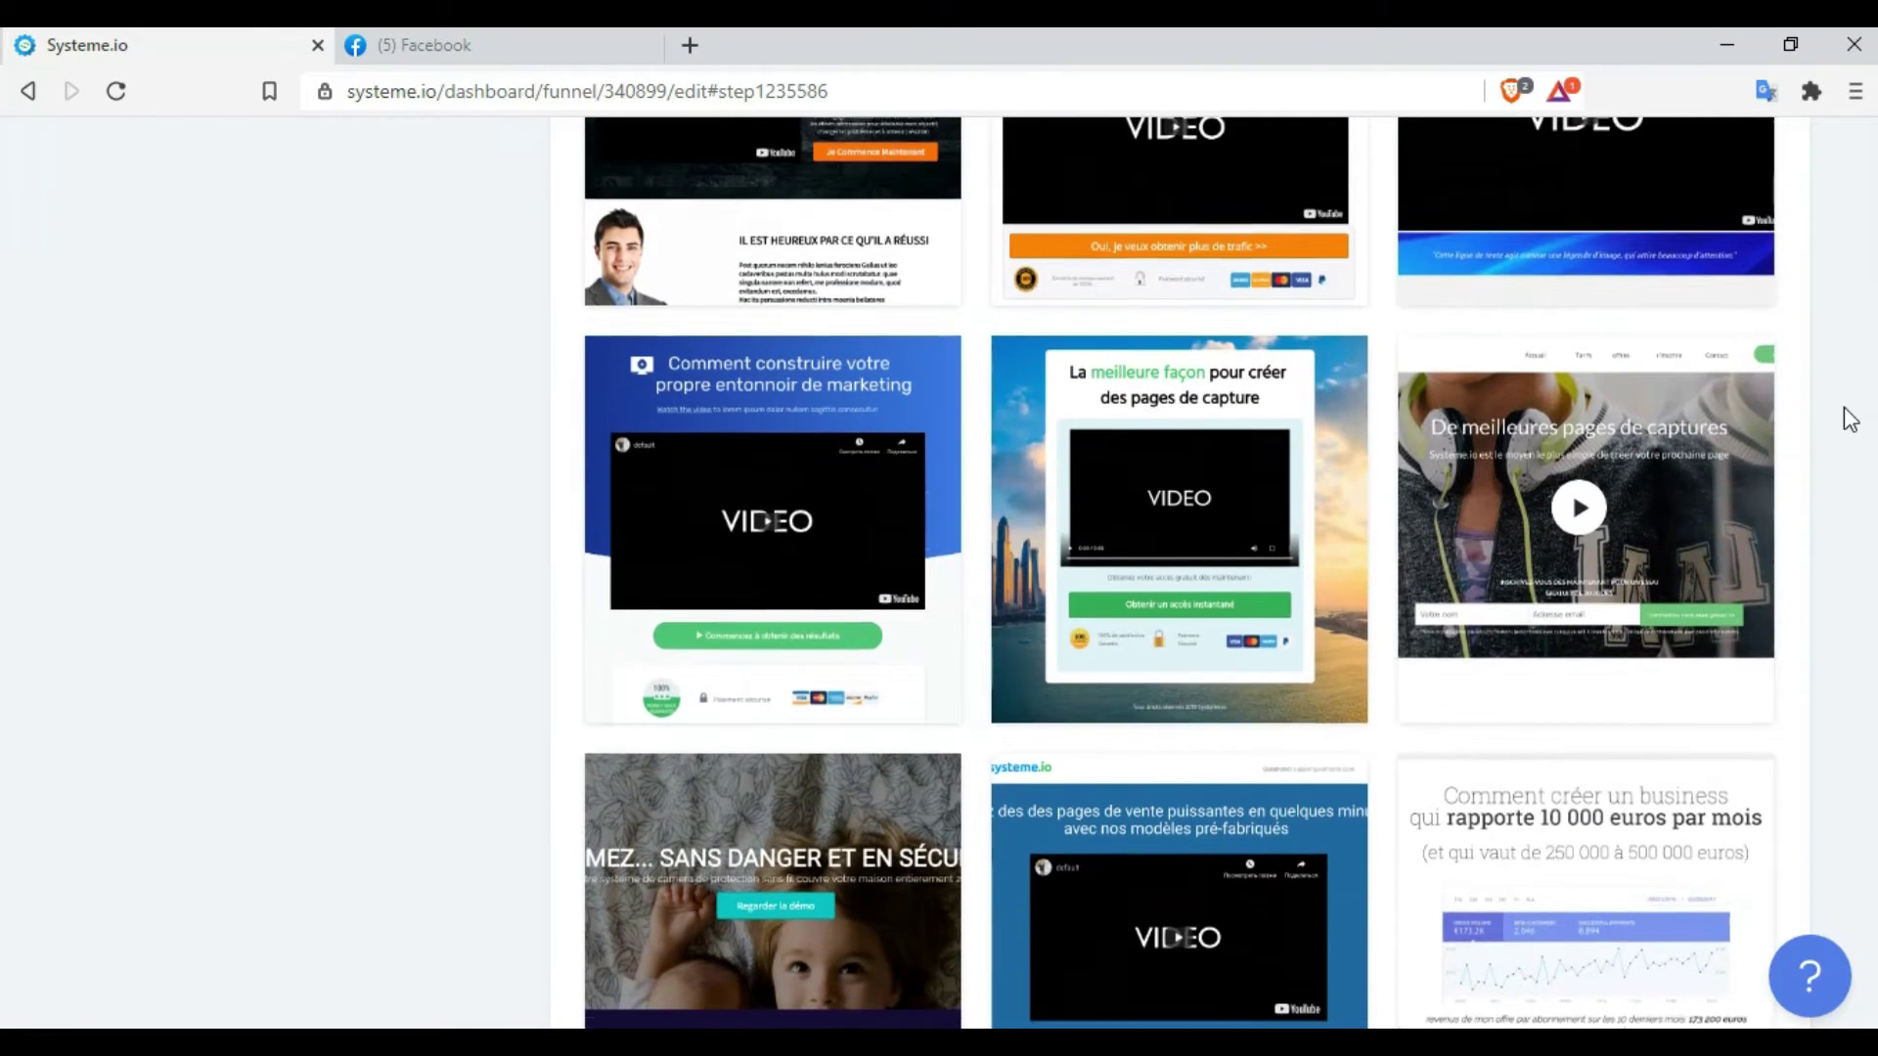
scroll(1849, 419, up, 2)
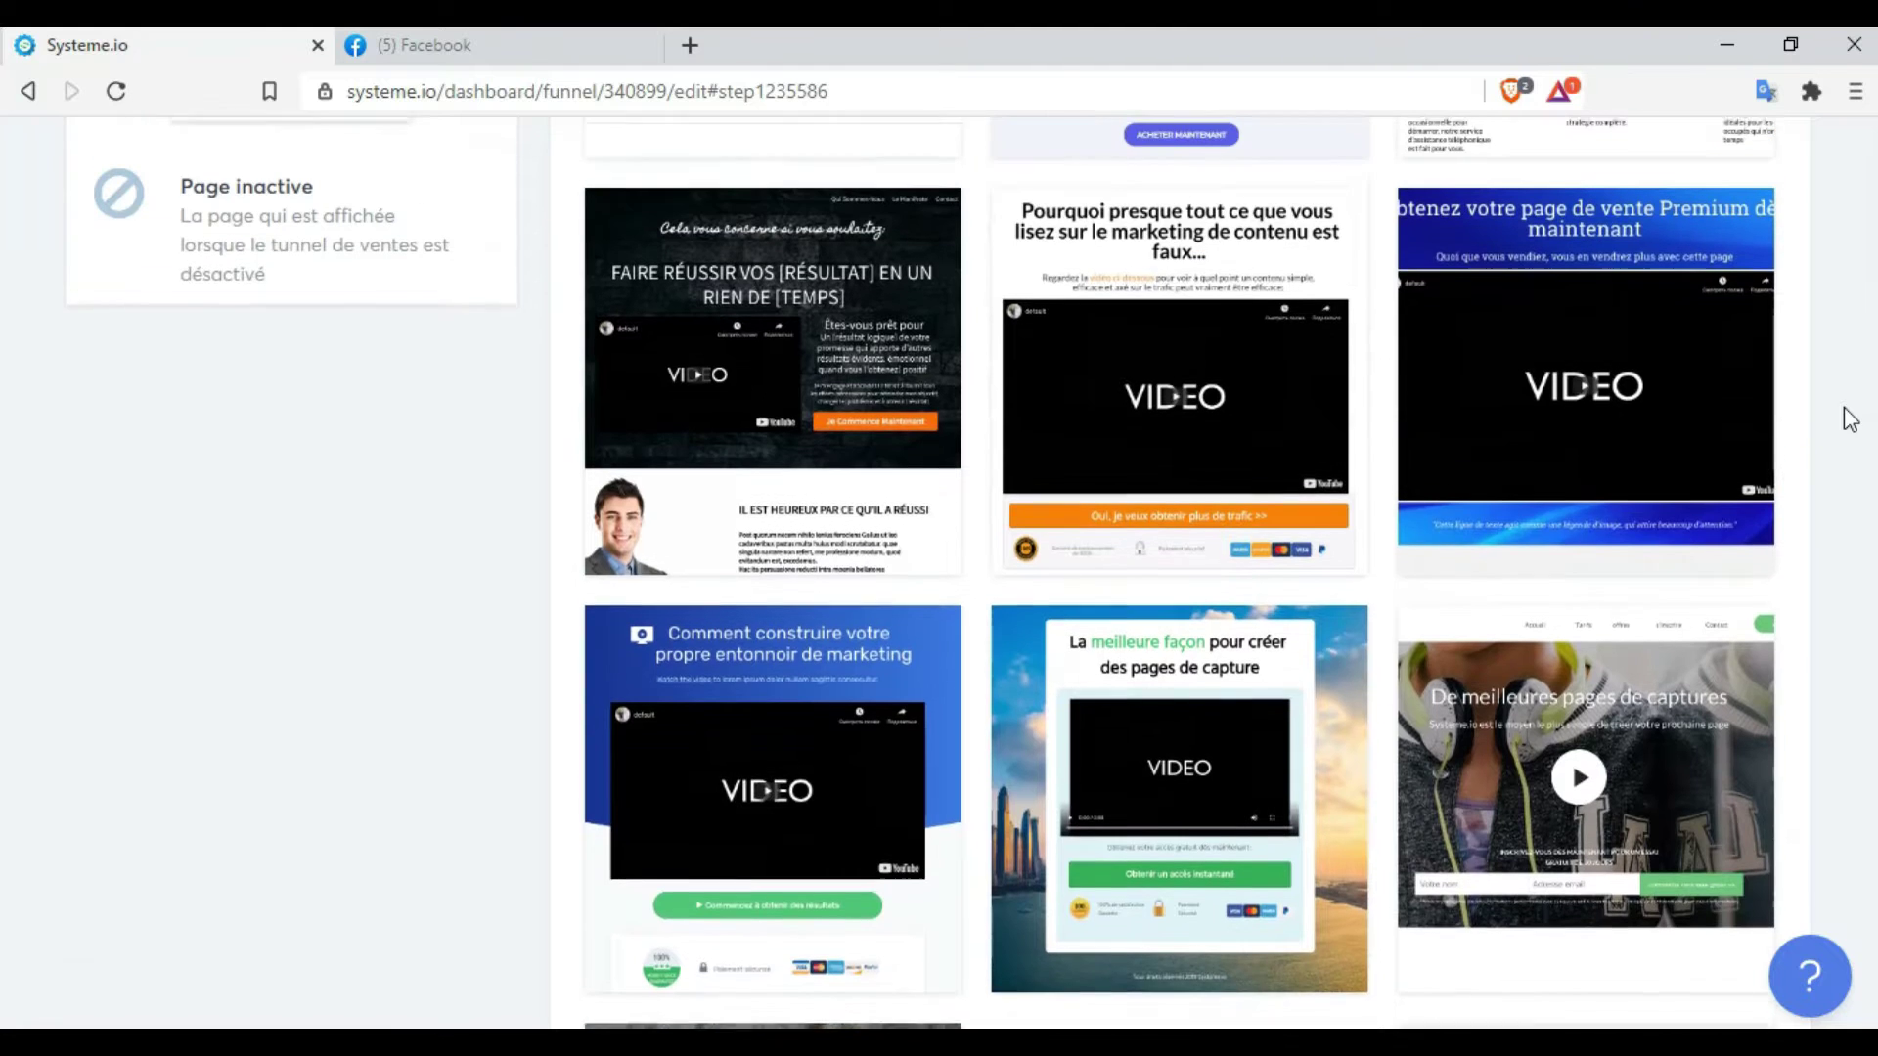
mouse_move(1132, 843)
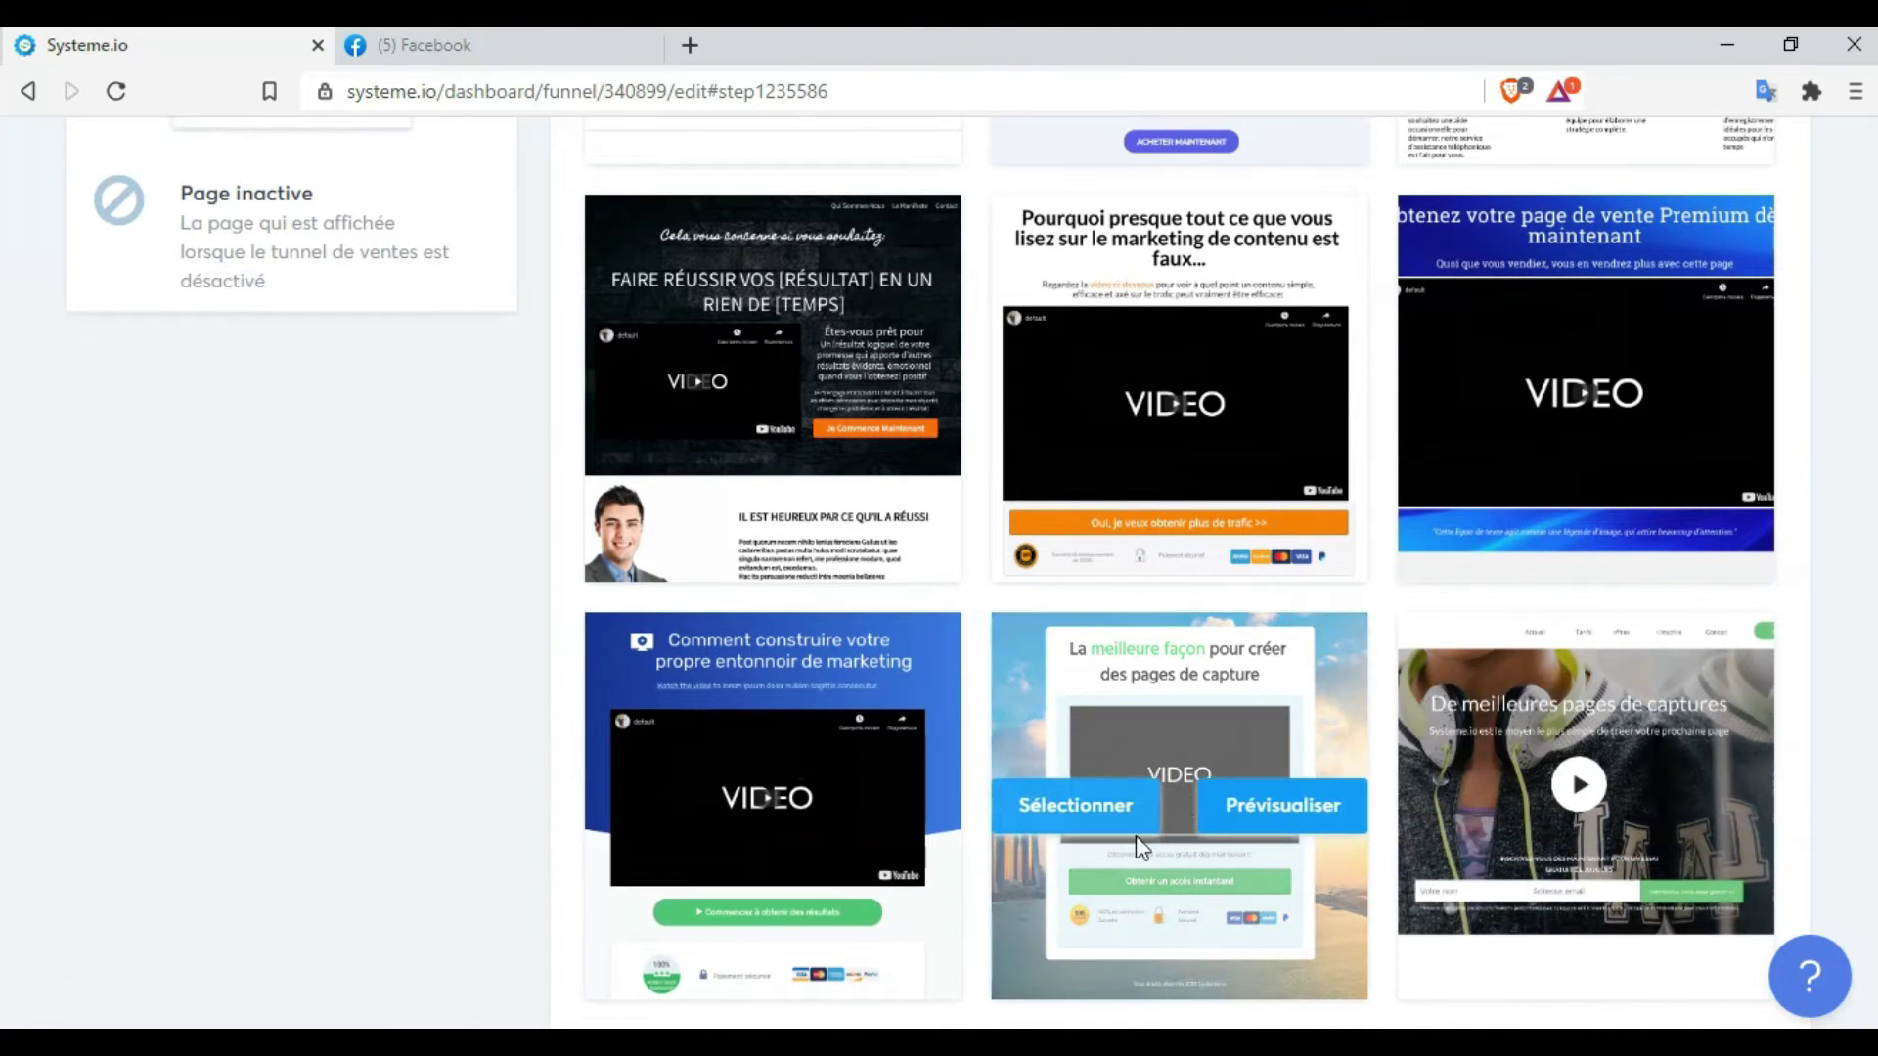
click(1065, 827)
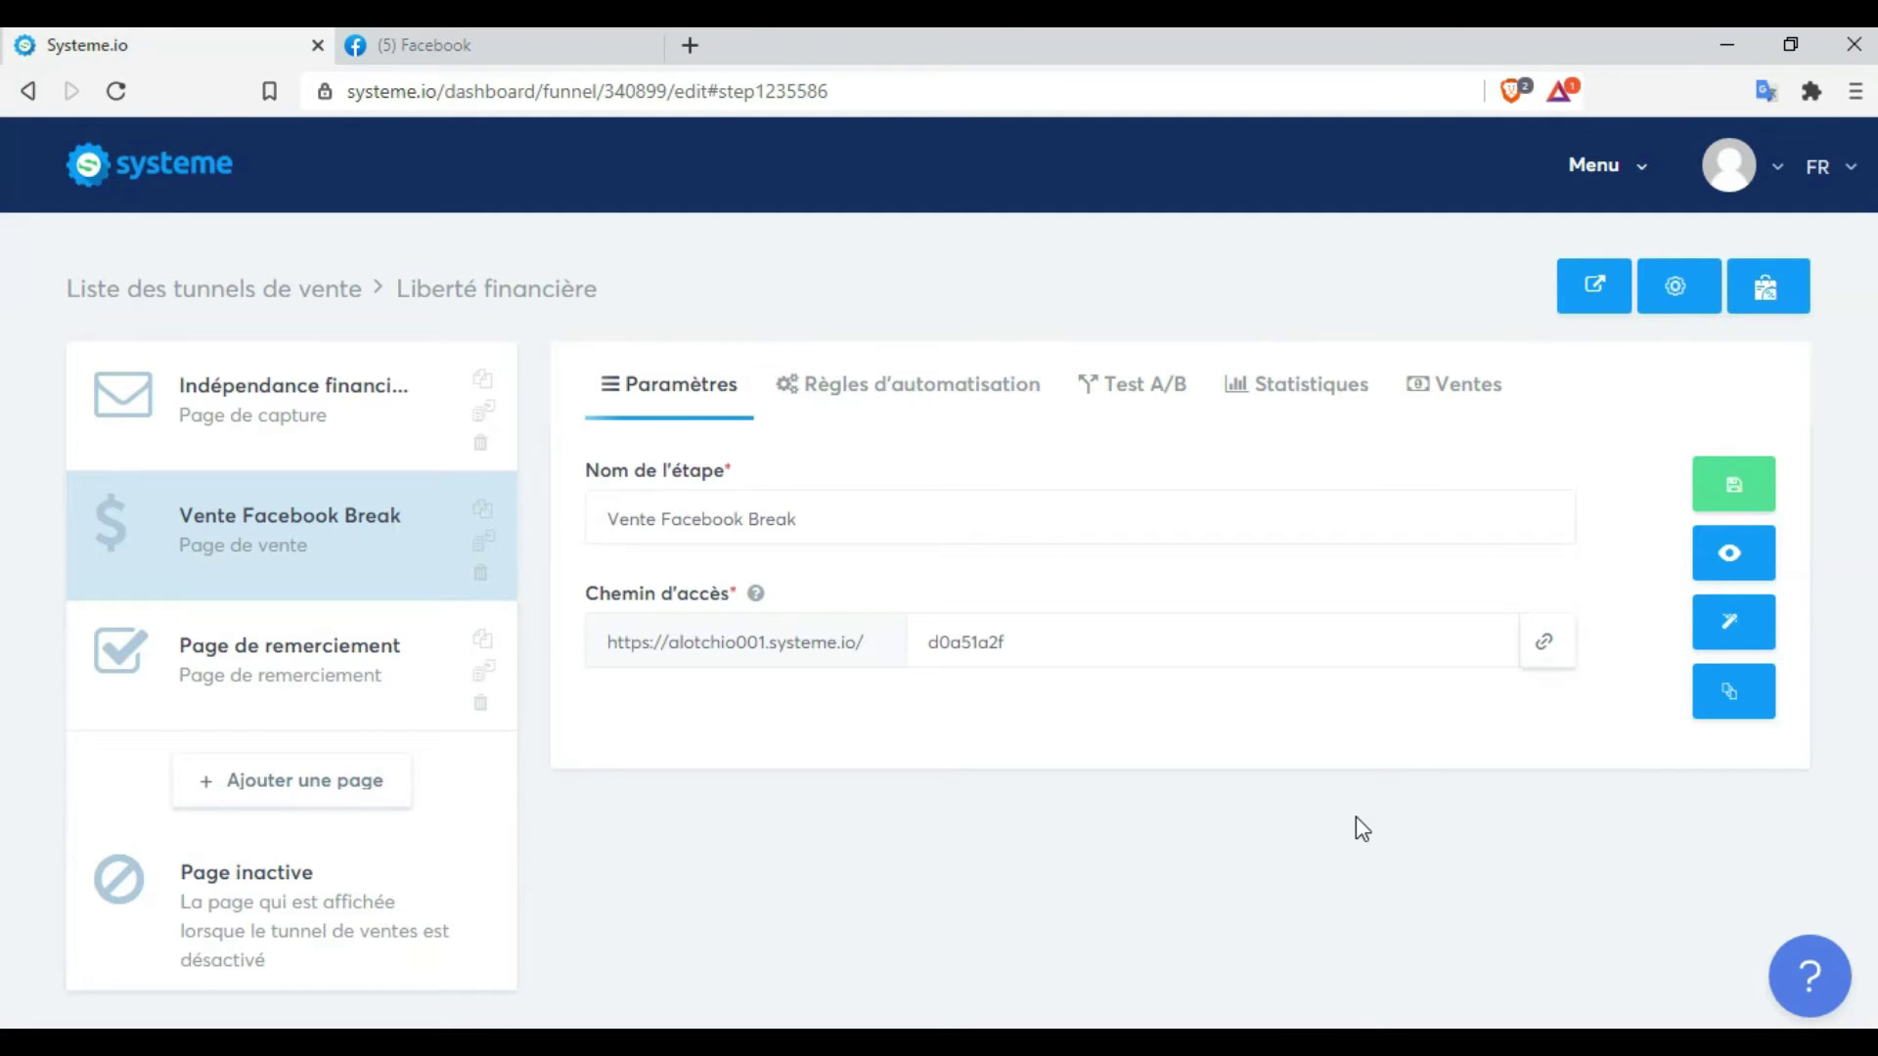
key(shift+F10)
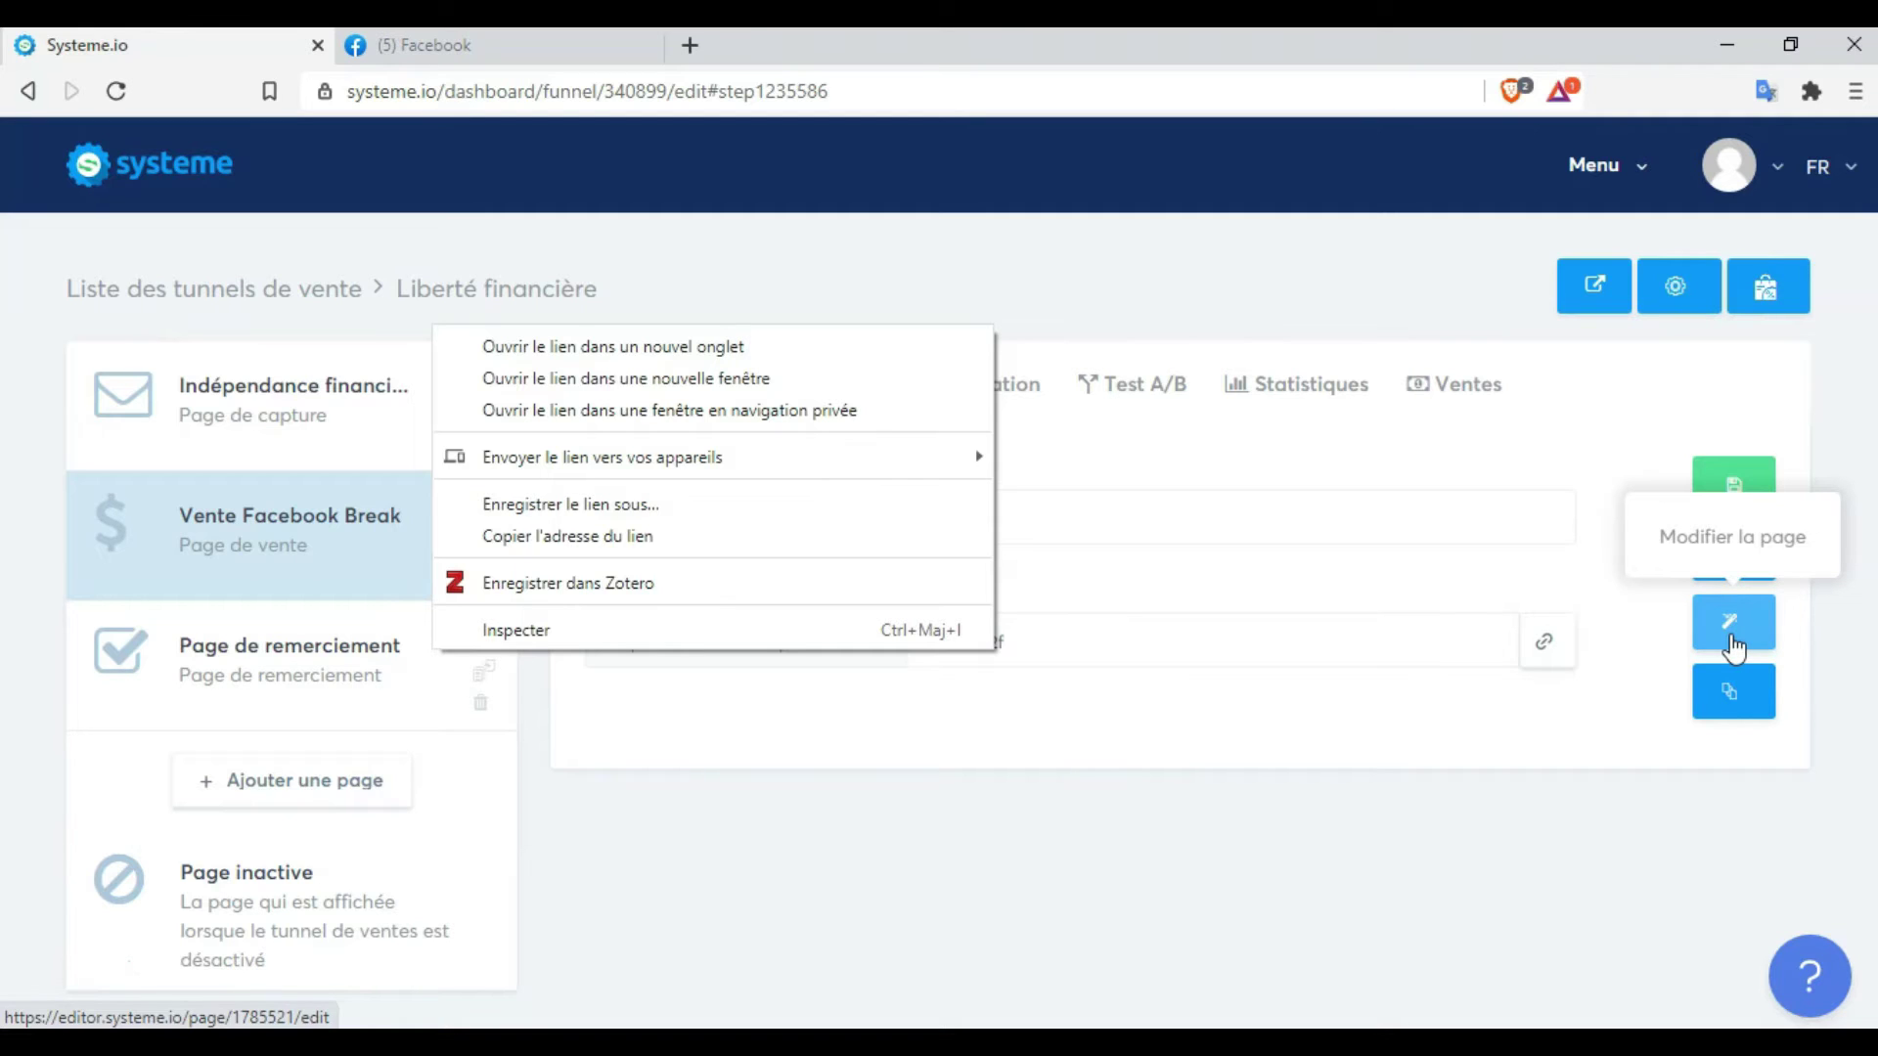
click(1731, 637)
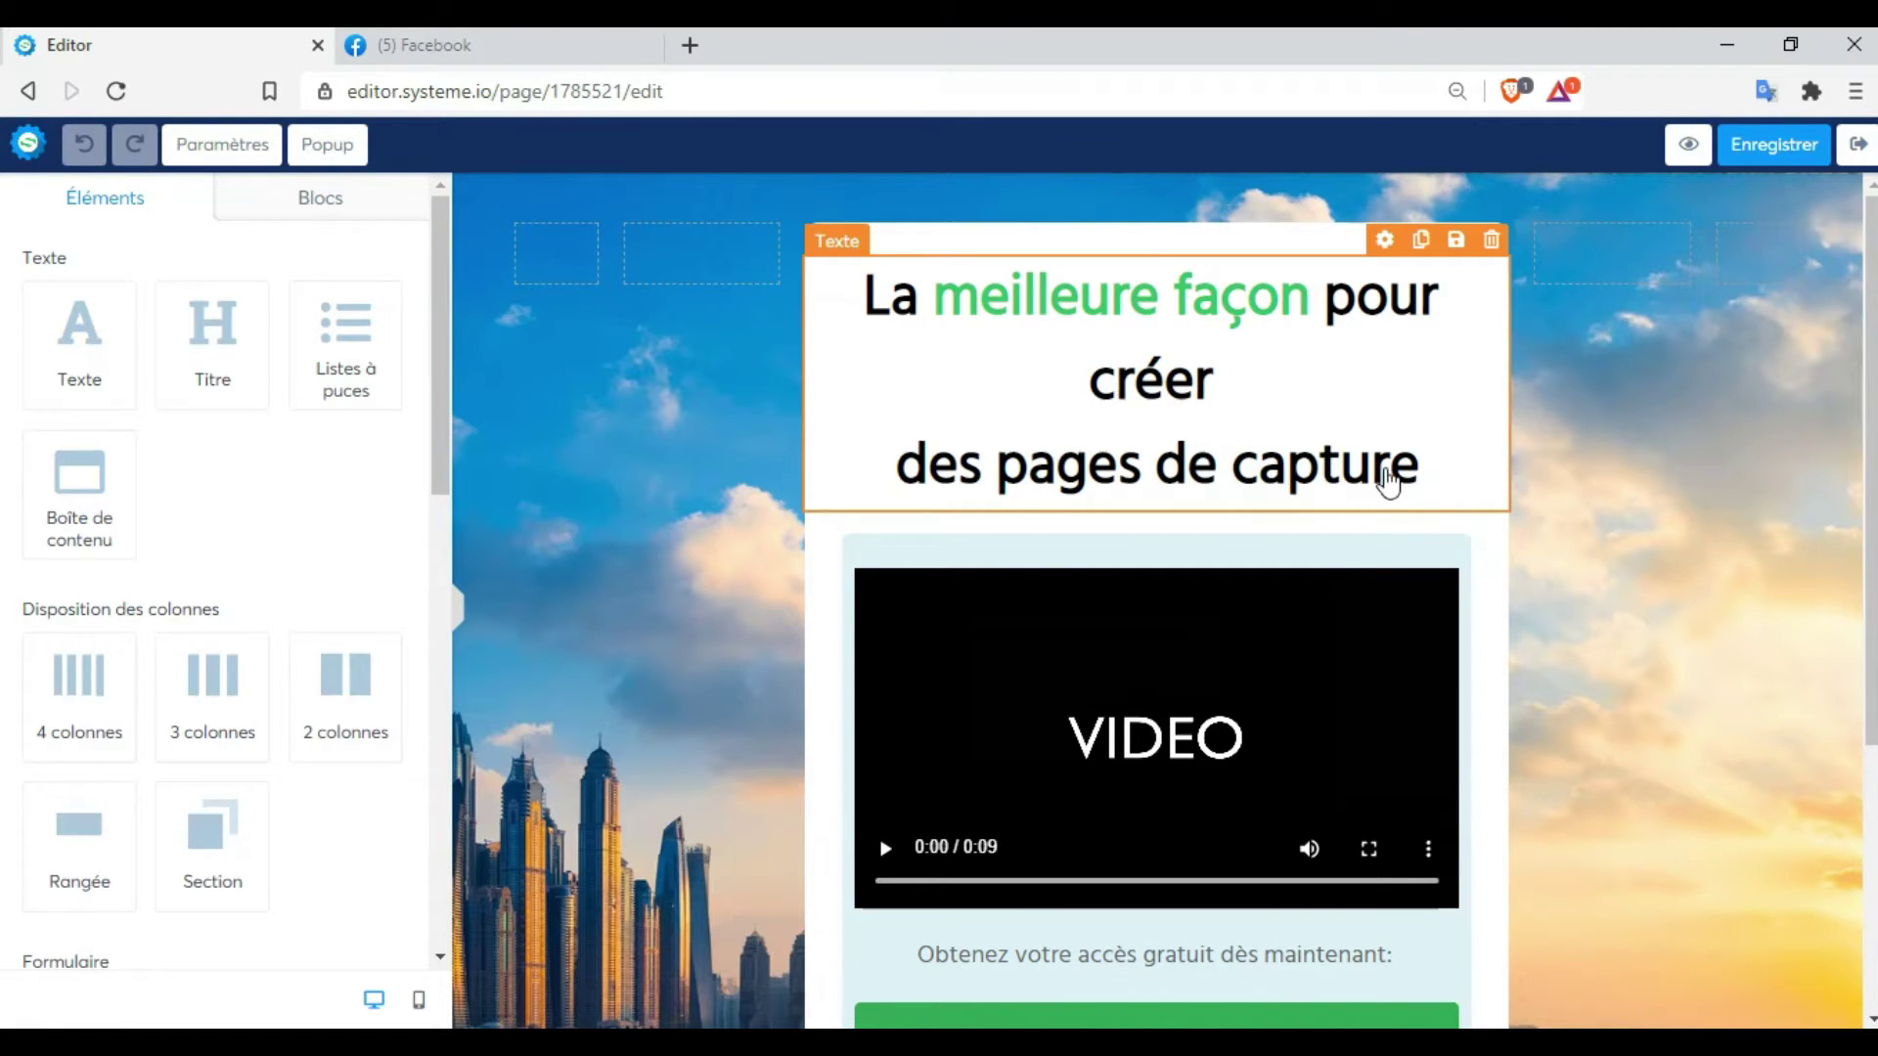
Switch to Word to review the start of the "La solution FACEBOOK BREAK" sales text, and return to the page editor
click(860, 1045)
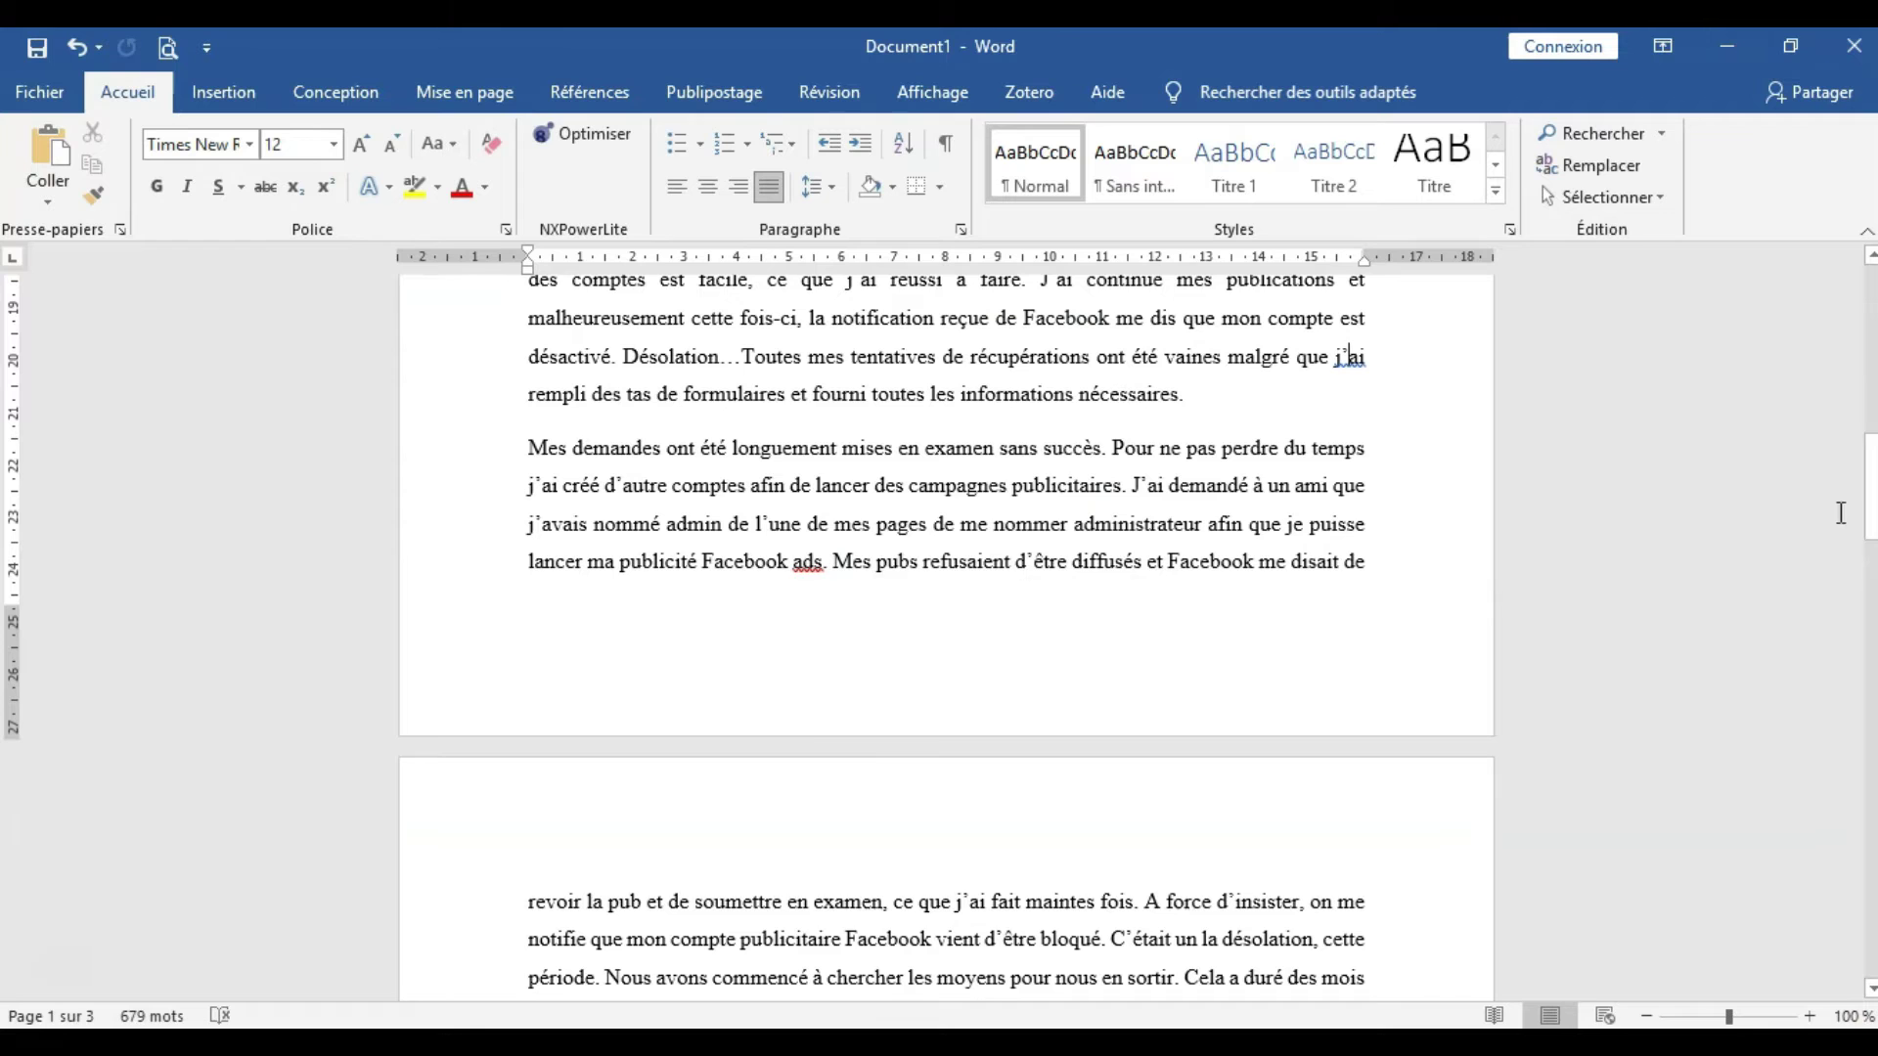
drag(1870, 489, 1864, 311)
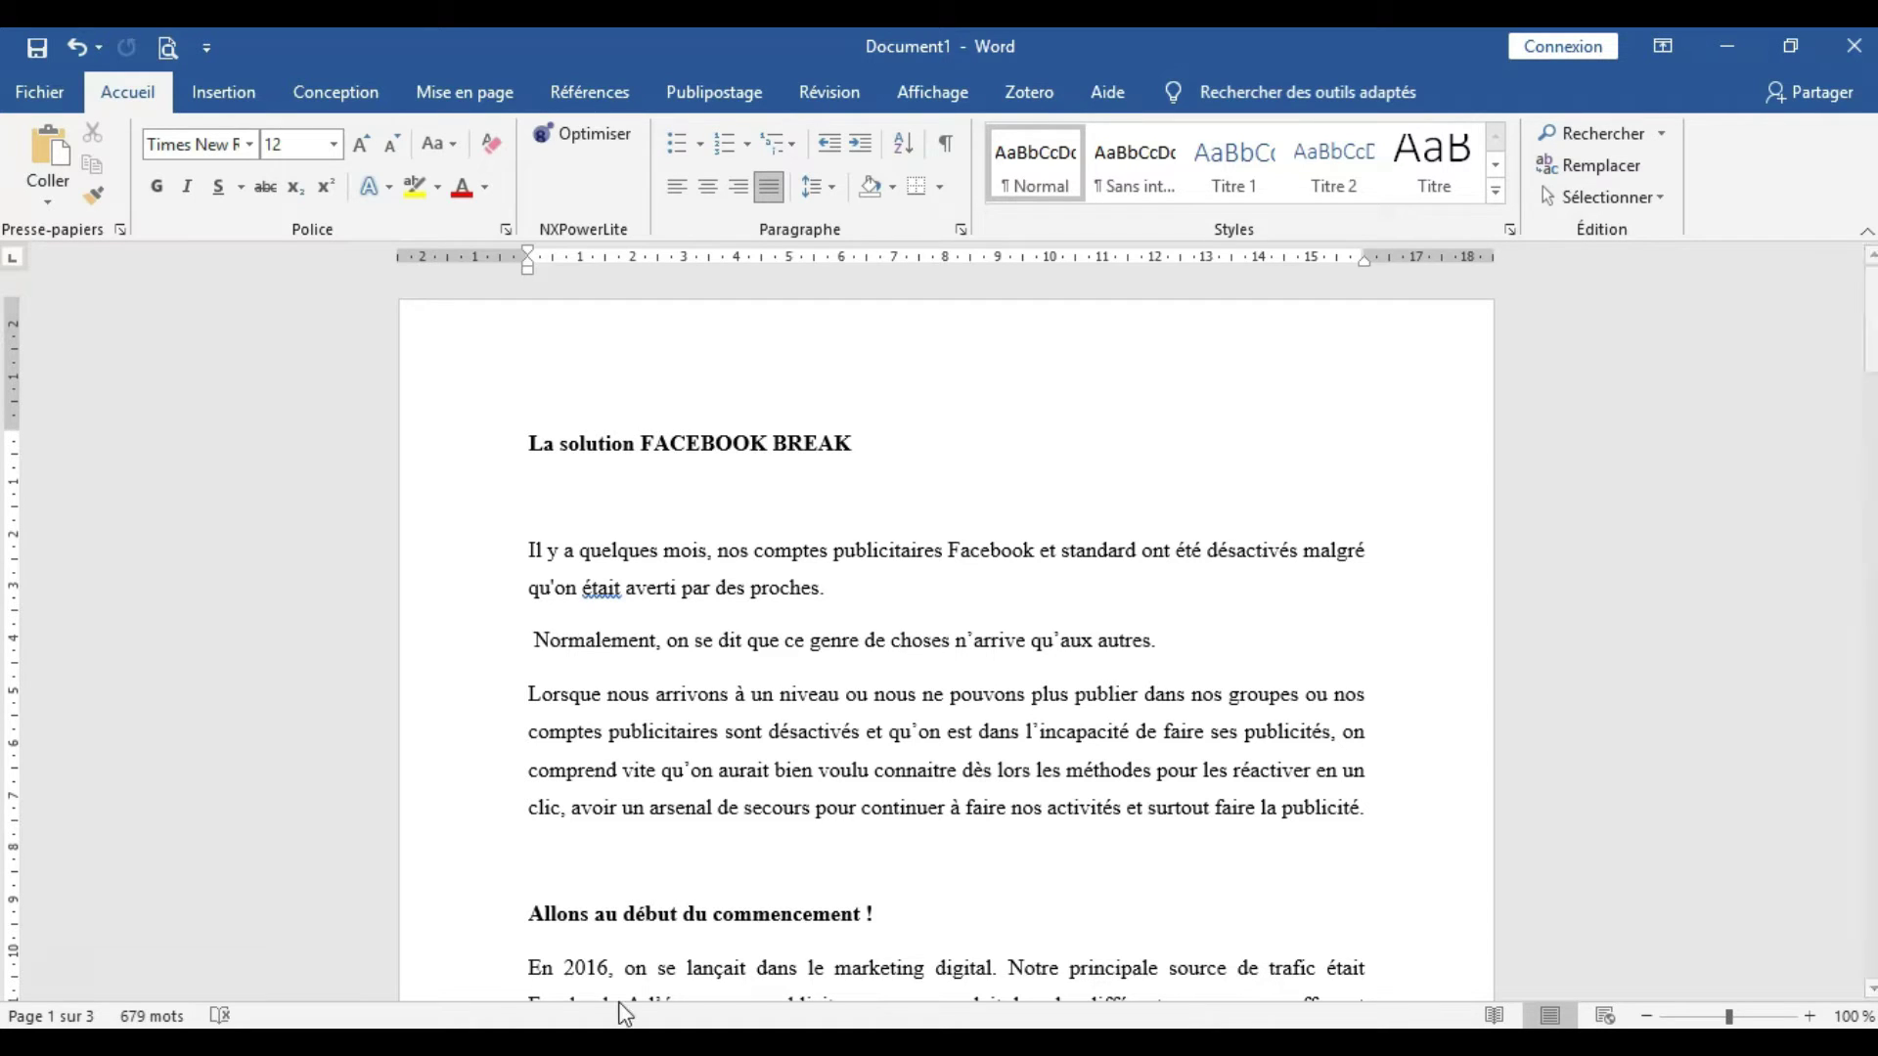
key(alt+Tab)
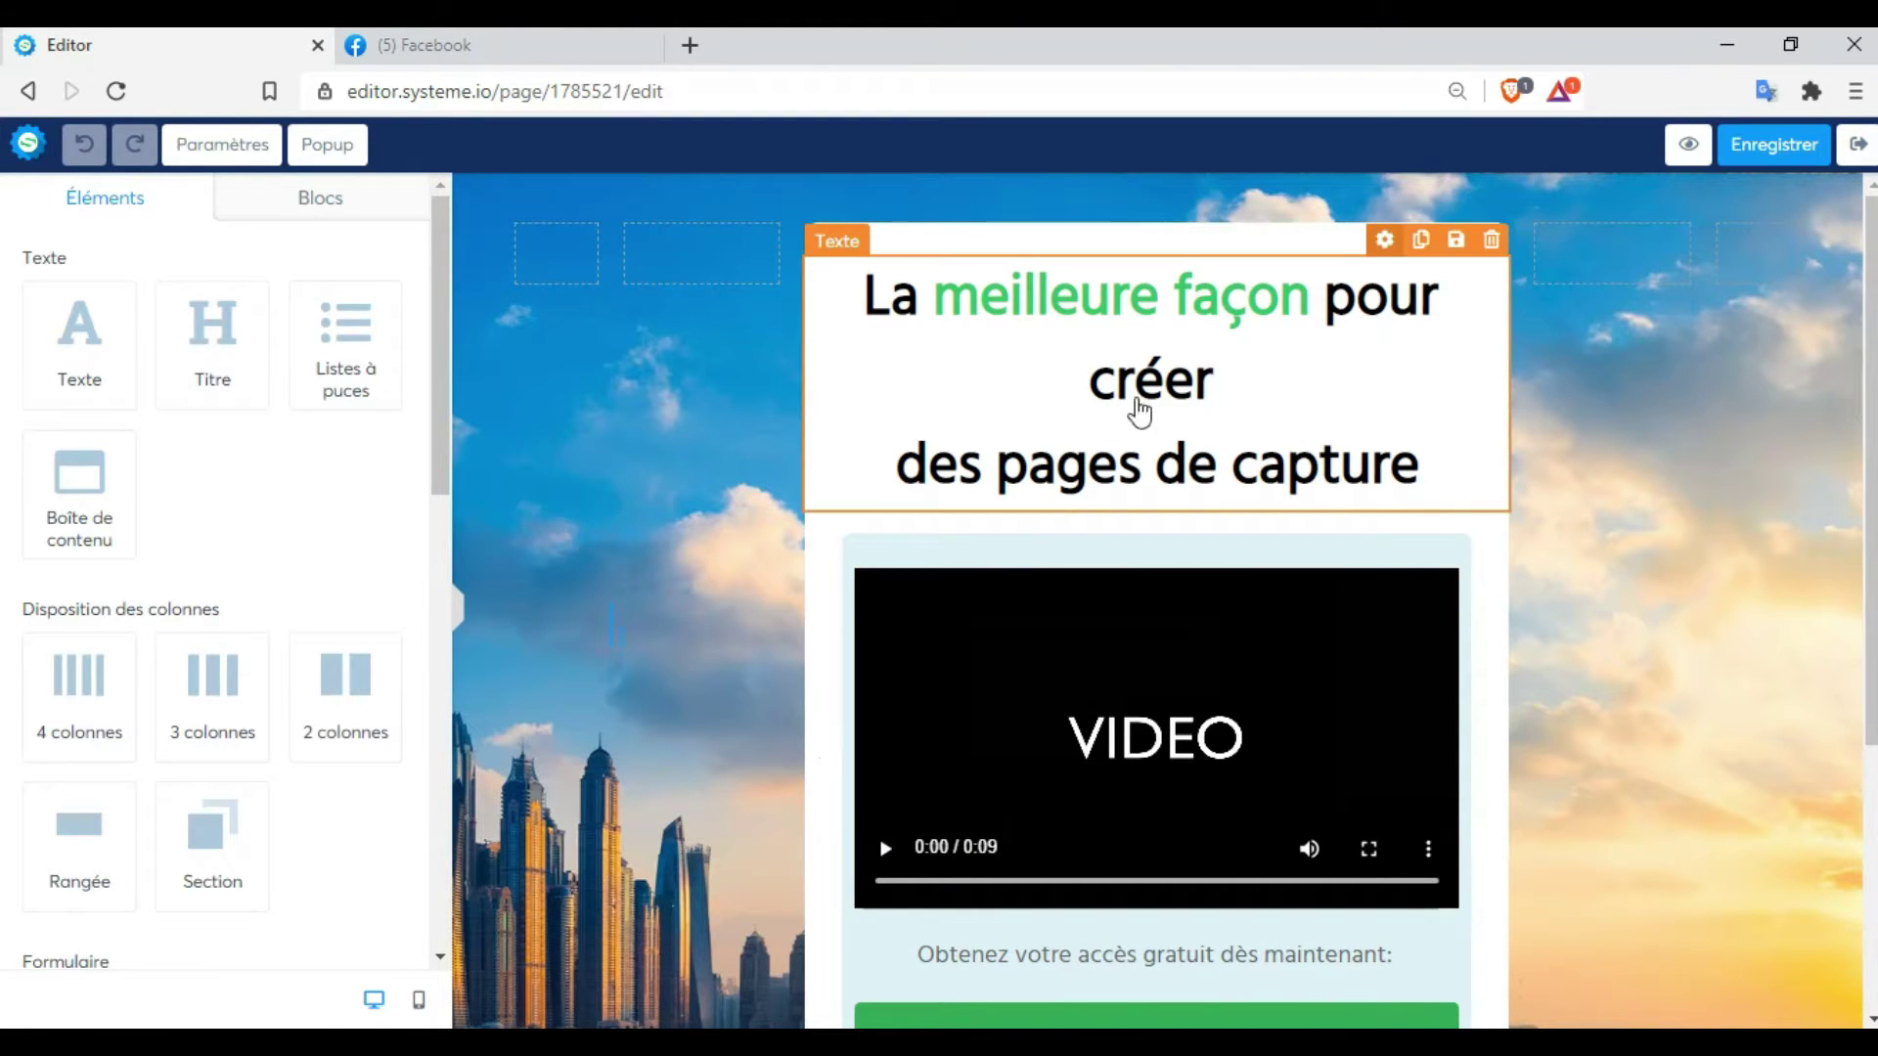
Replace the template's whole heading above the video with "La solution pour dompter FACEBOOK"
triple_click(1223, 466)
click(1222, 465)
triple_click(1223, 465)
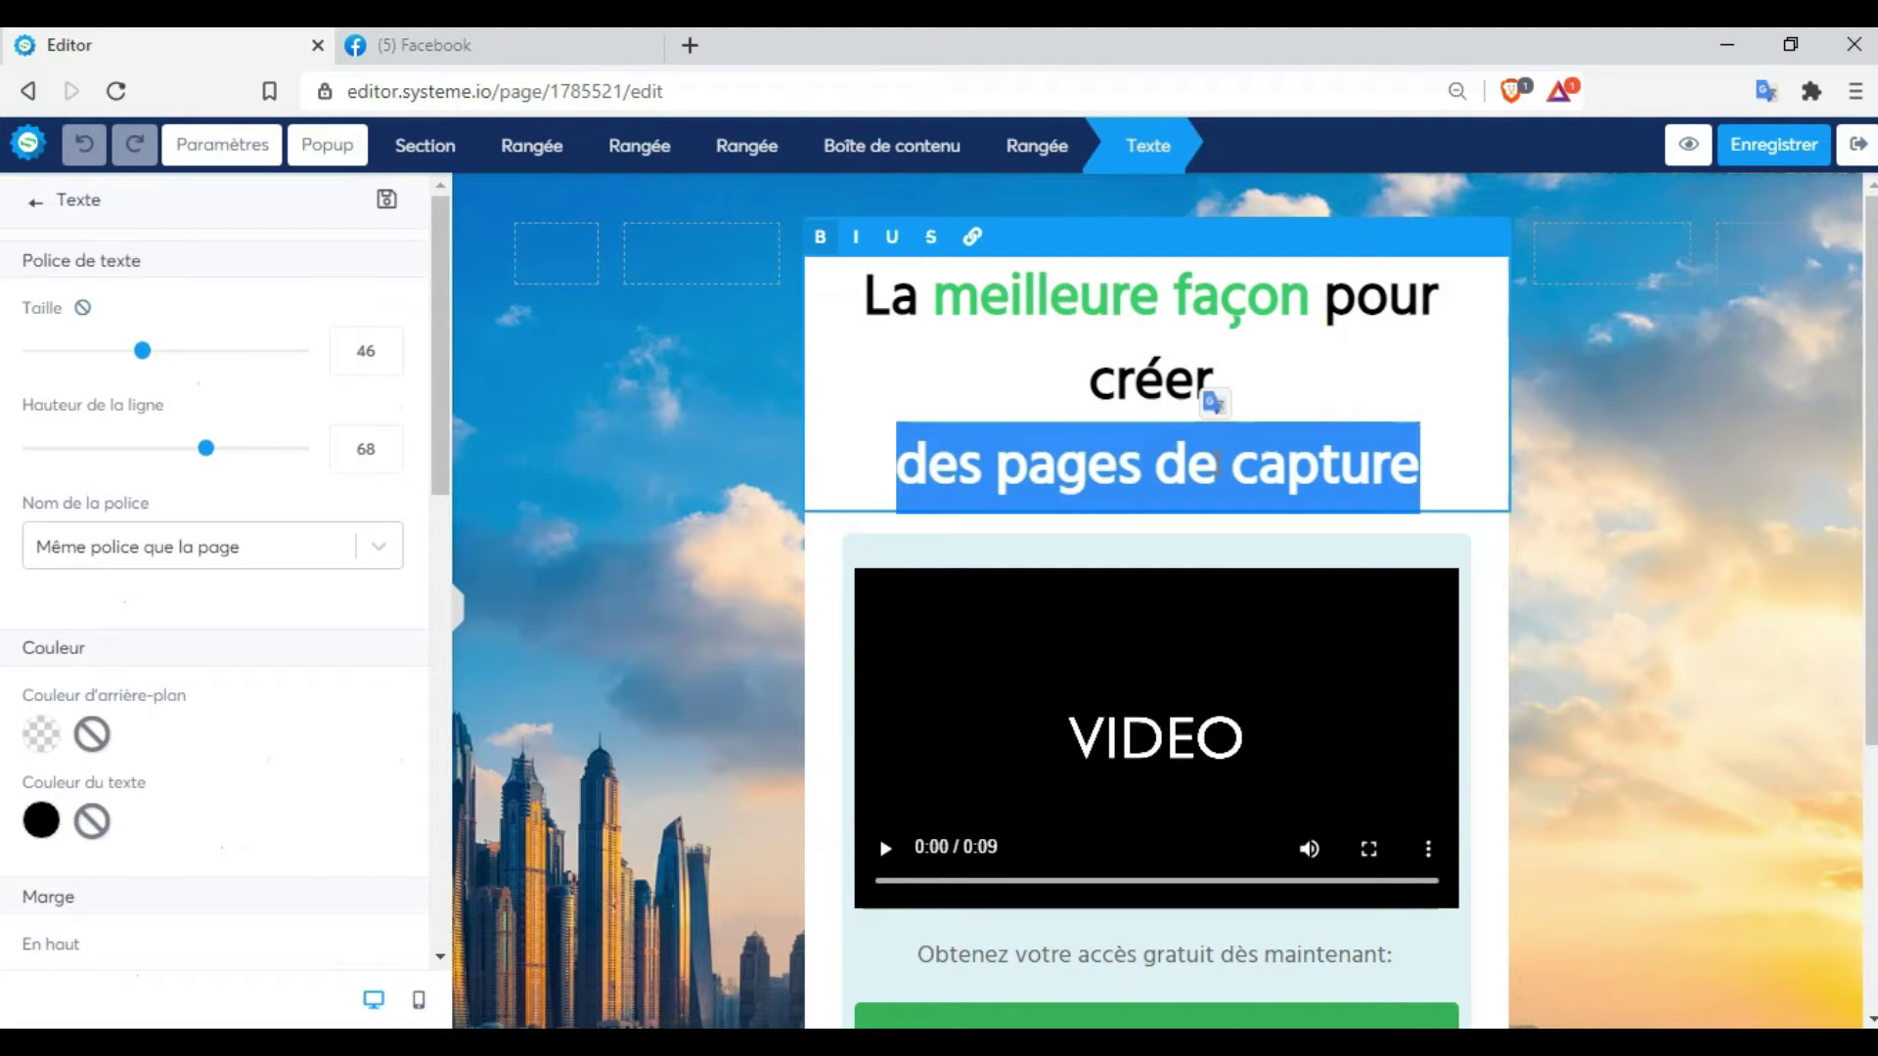
click(1066, 396)
triple_click(1060, 396)
click(1060, 396)
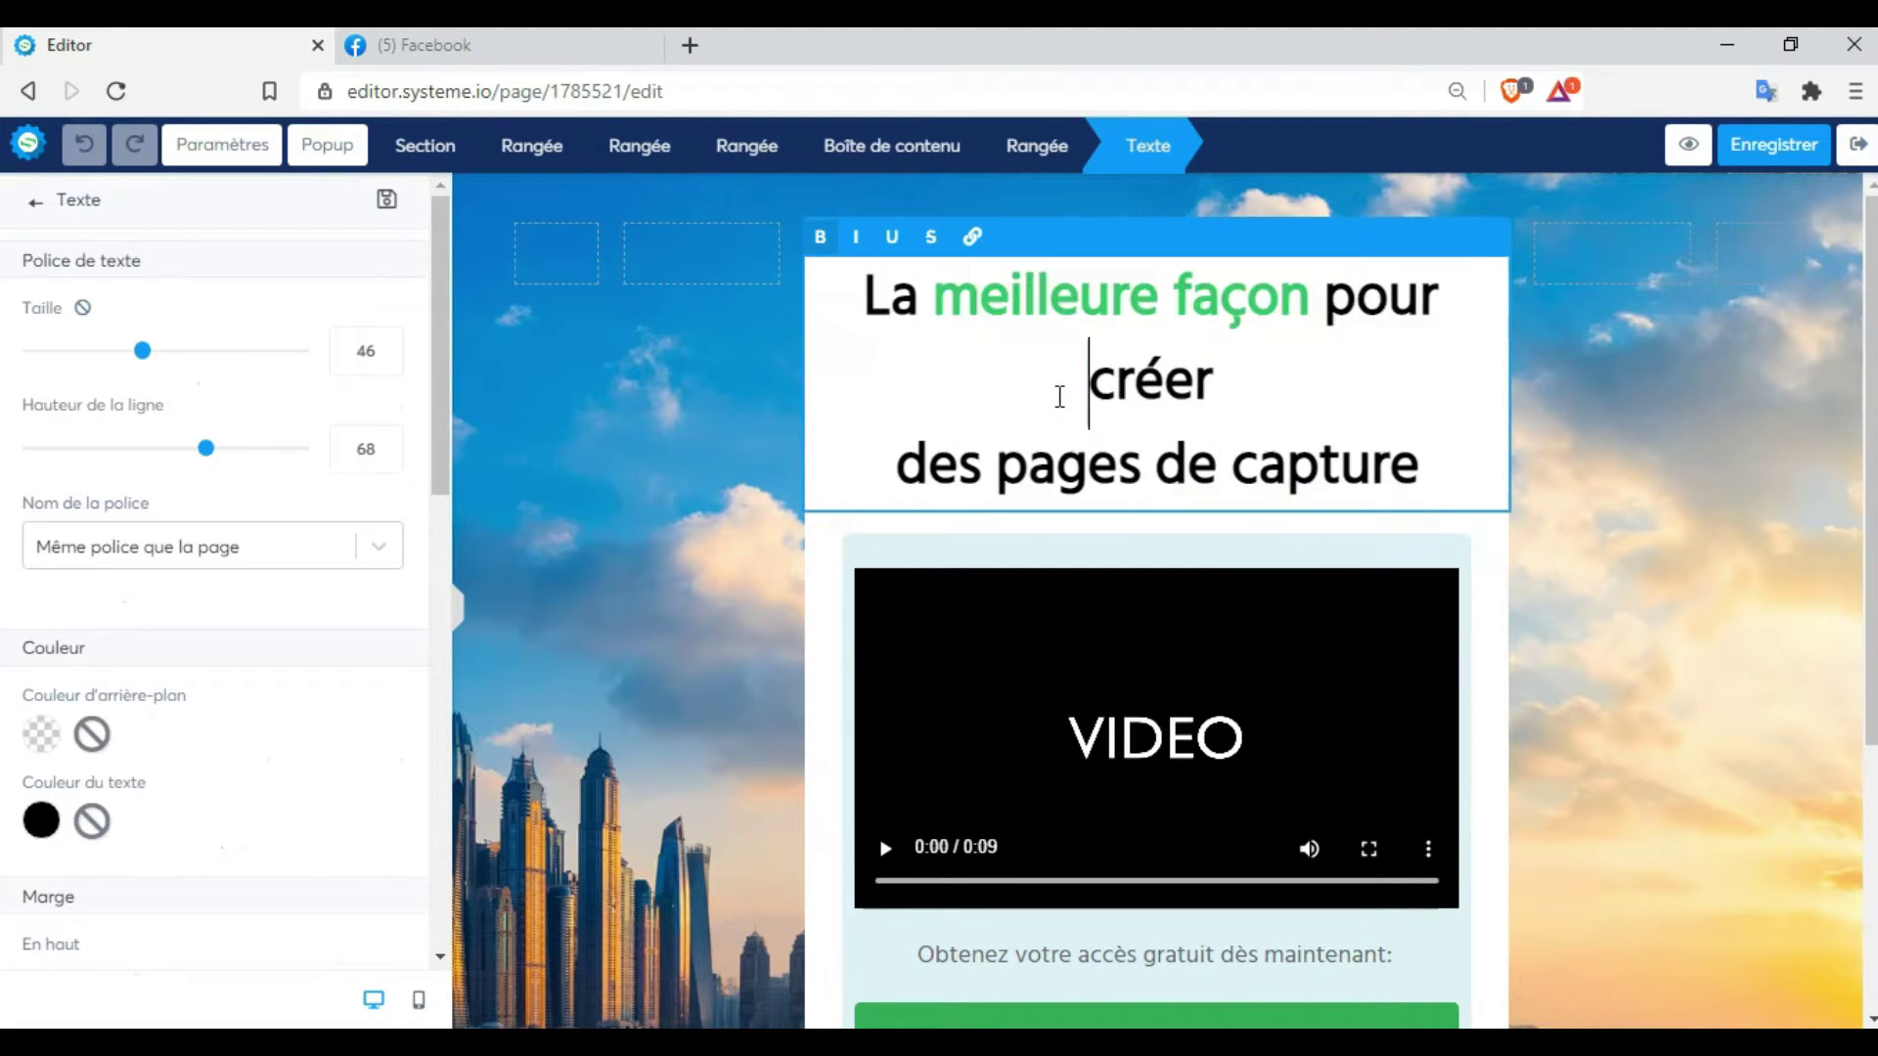
triple_click(1076, 408)
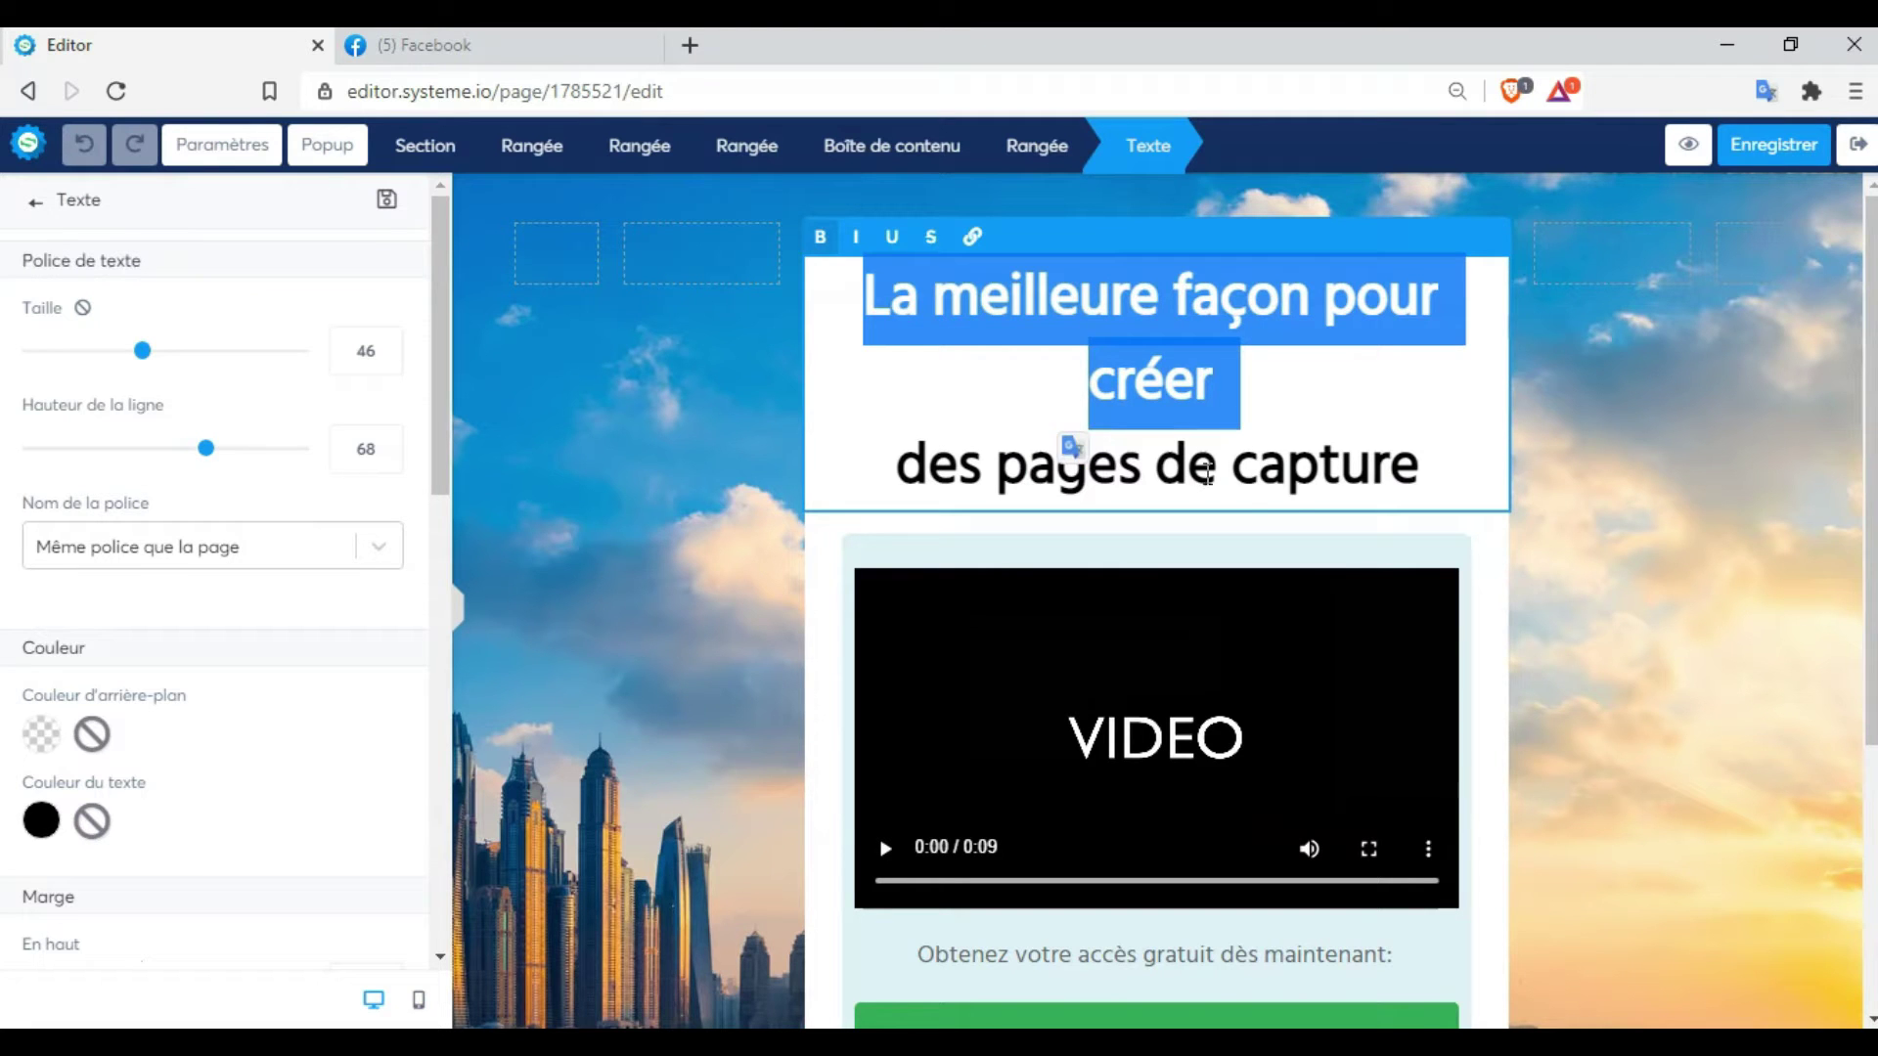
drag(1421, 470, 1052, 311)
click(1009, 370)
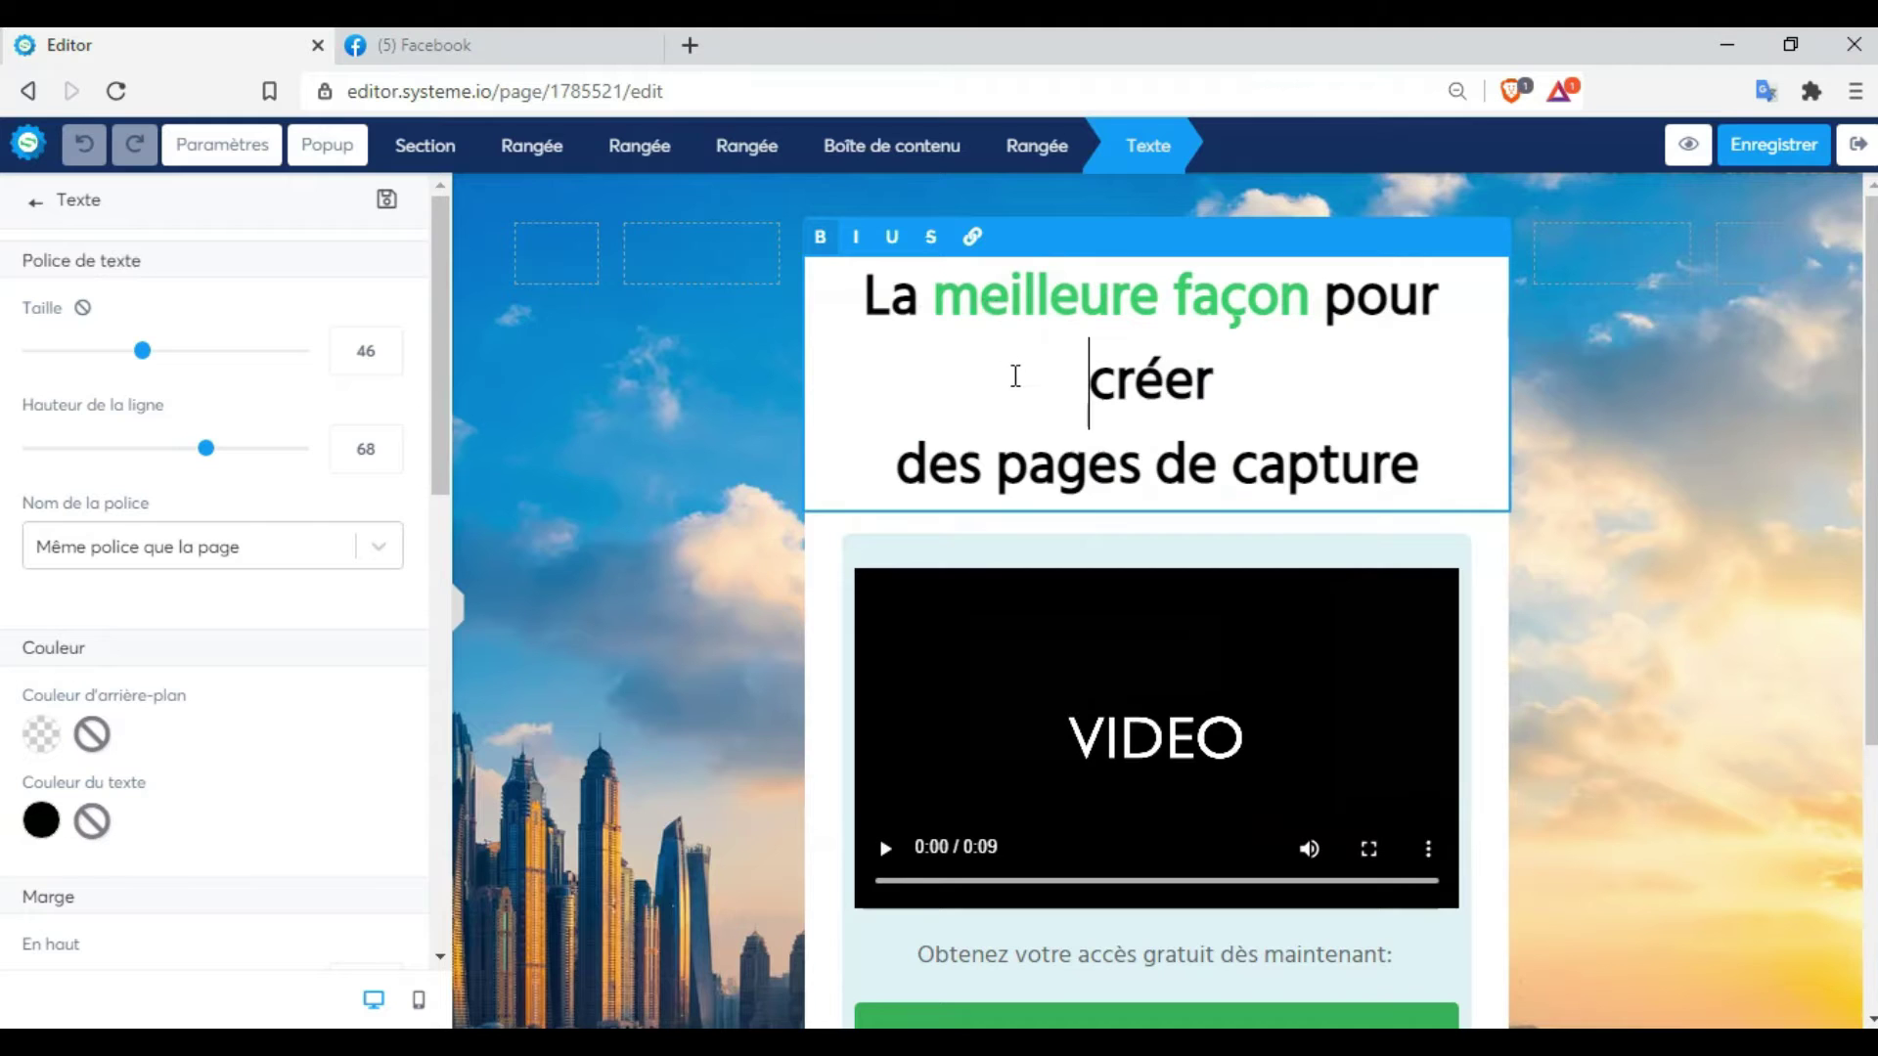
drag(1425, 461, 854, 307)
text(La)
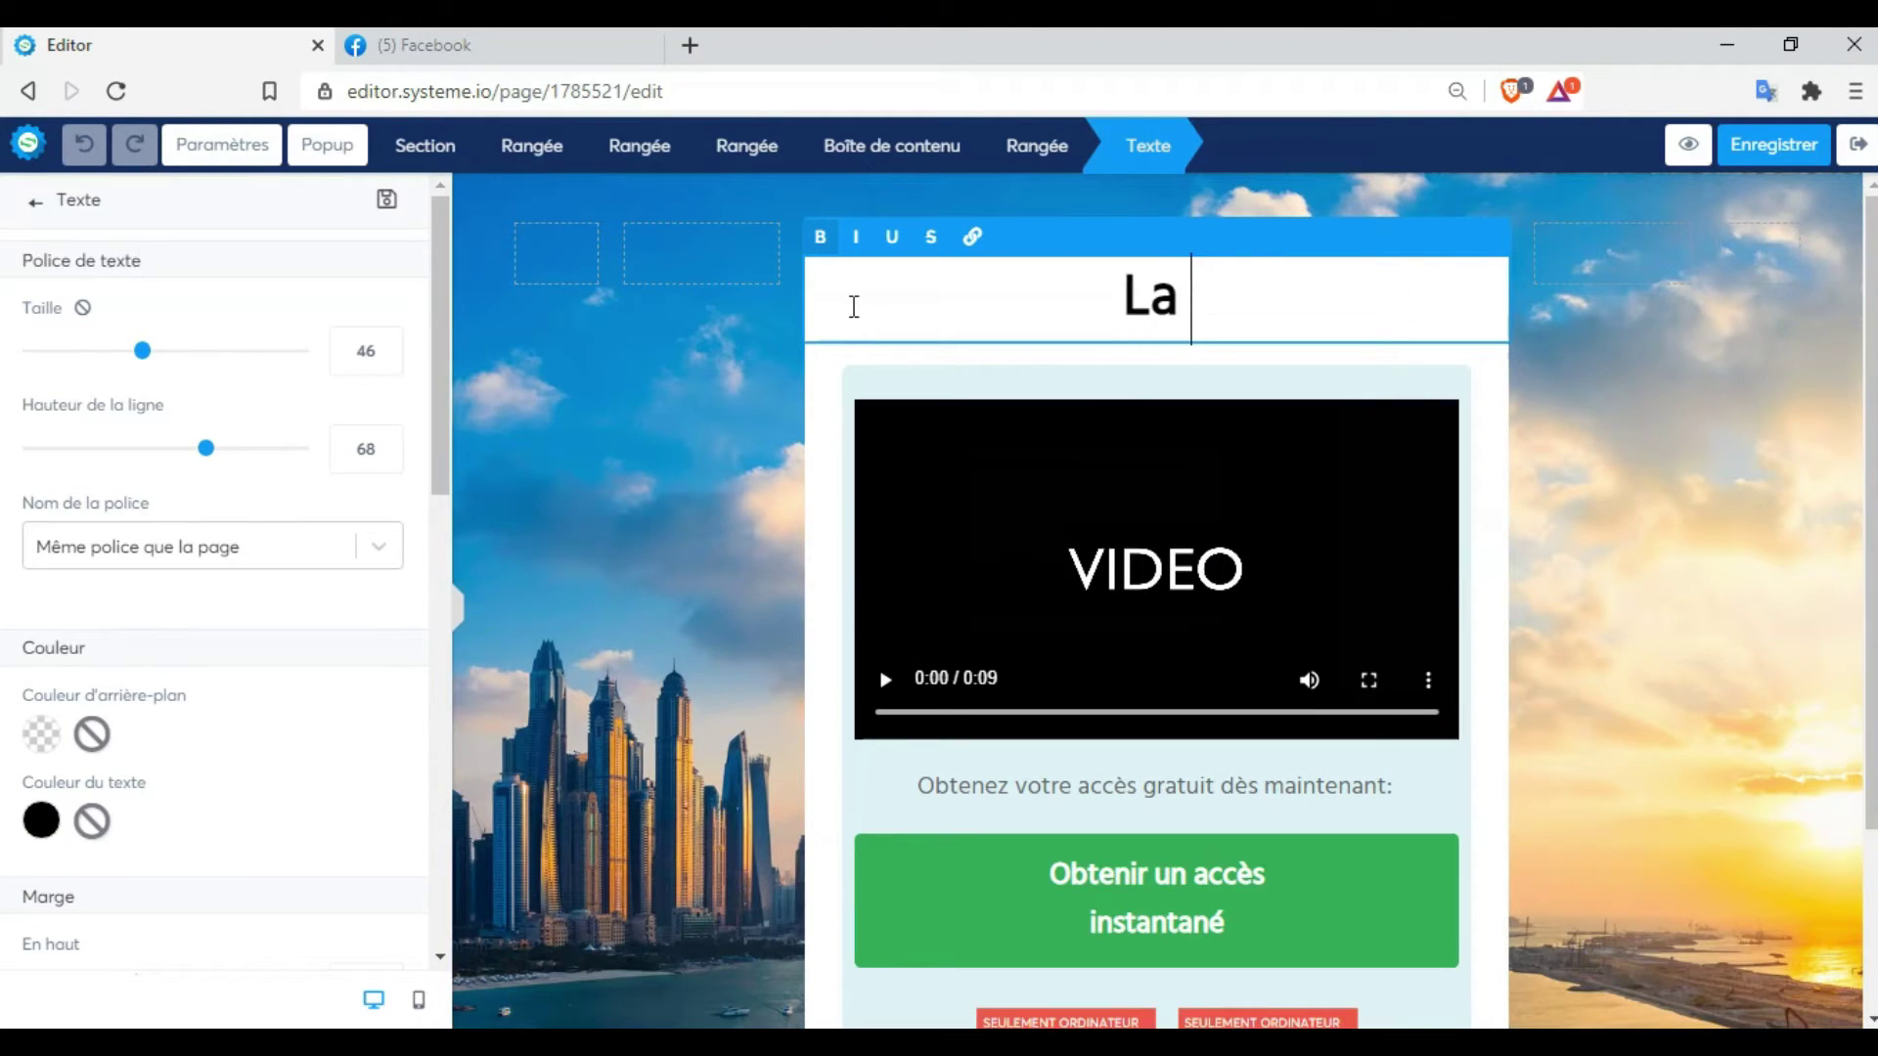
text( solution )
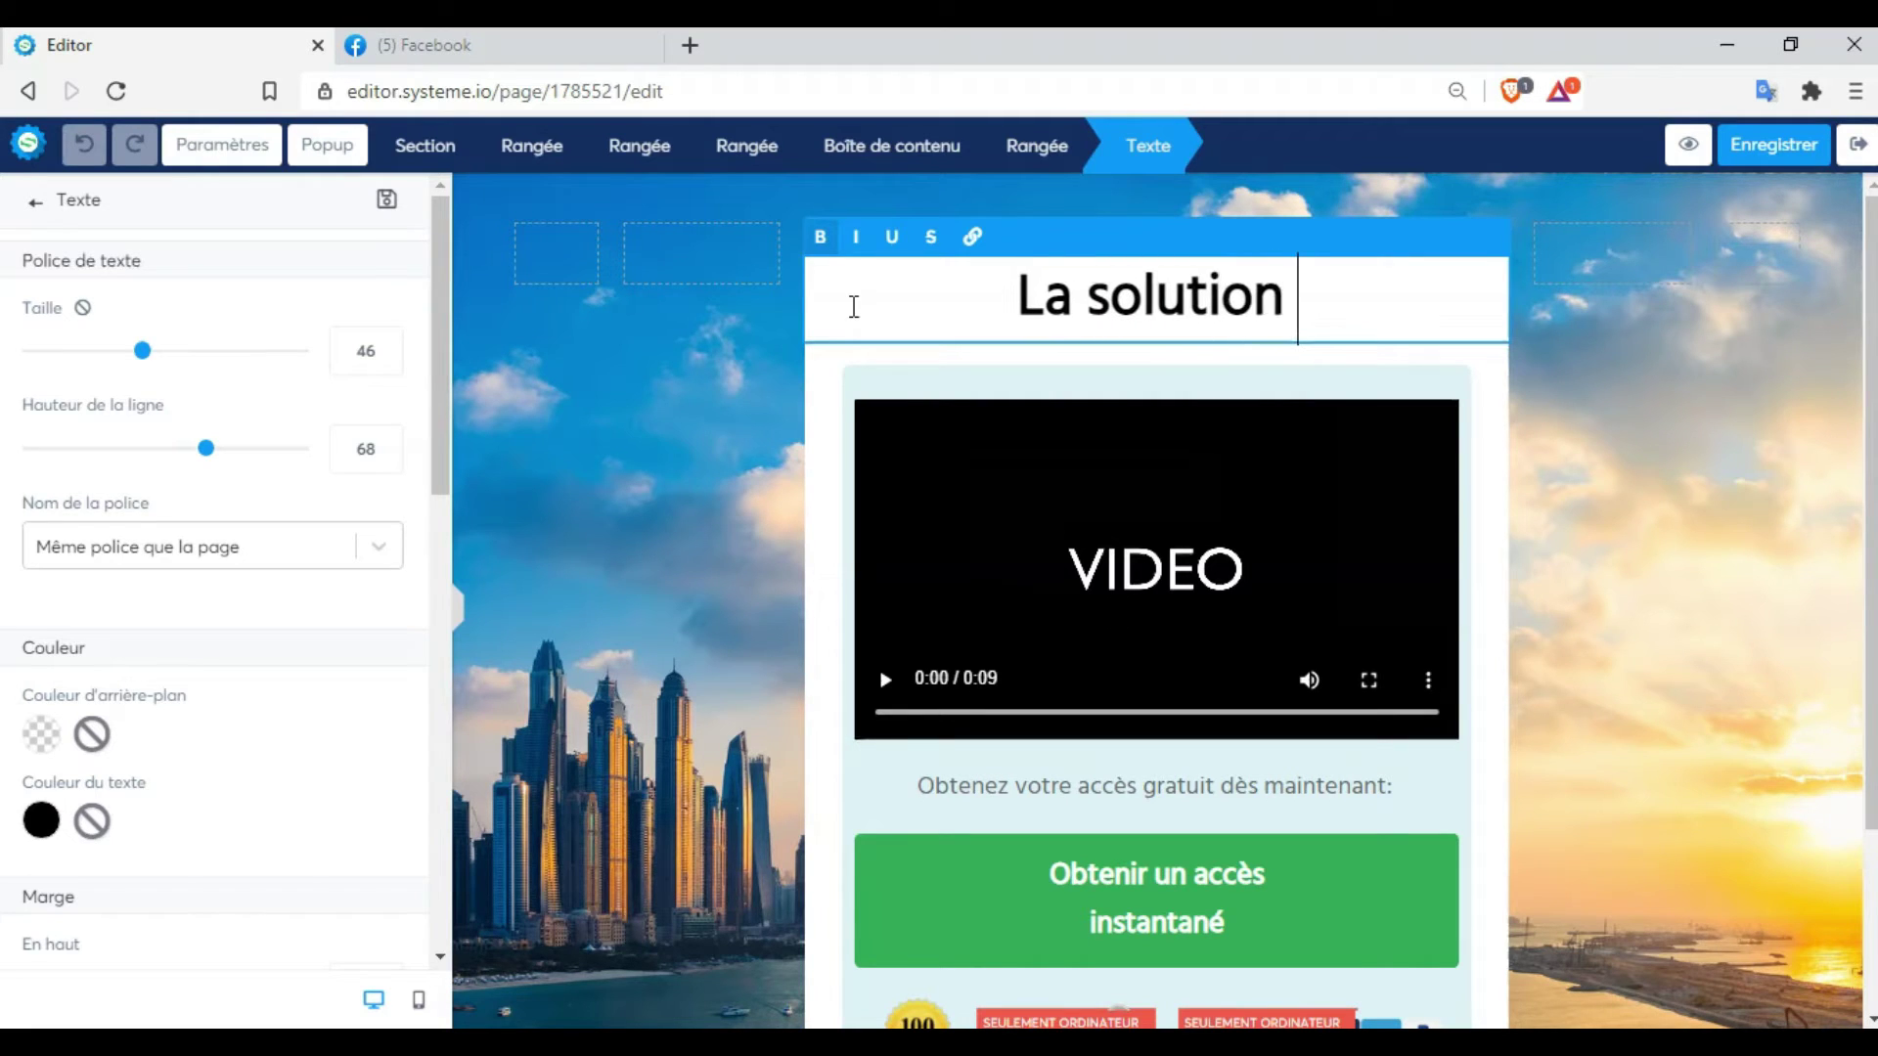
text(pour dompter F)
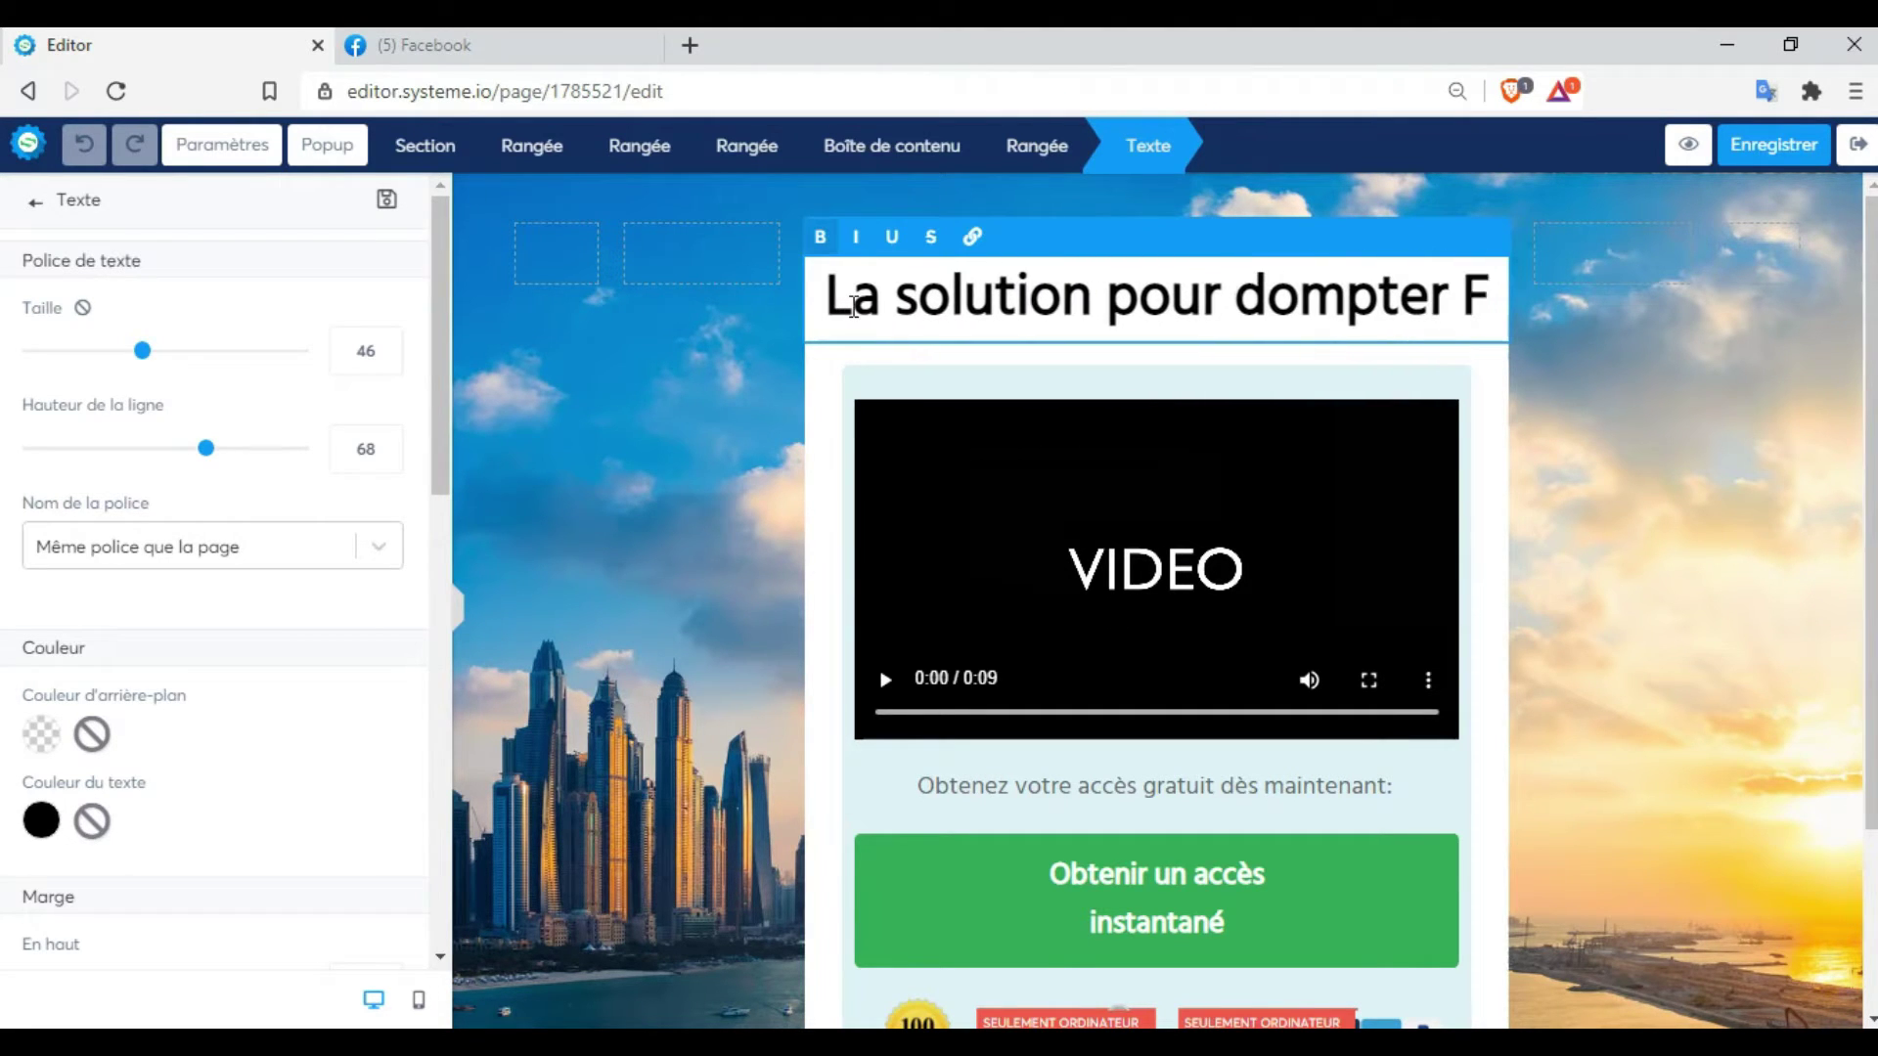
text(ACE)
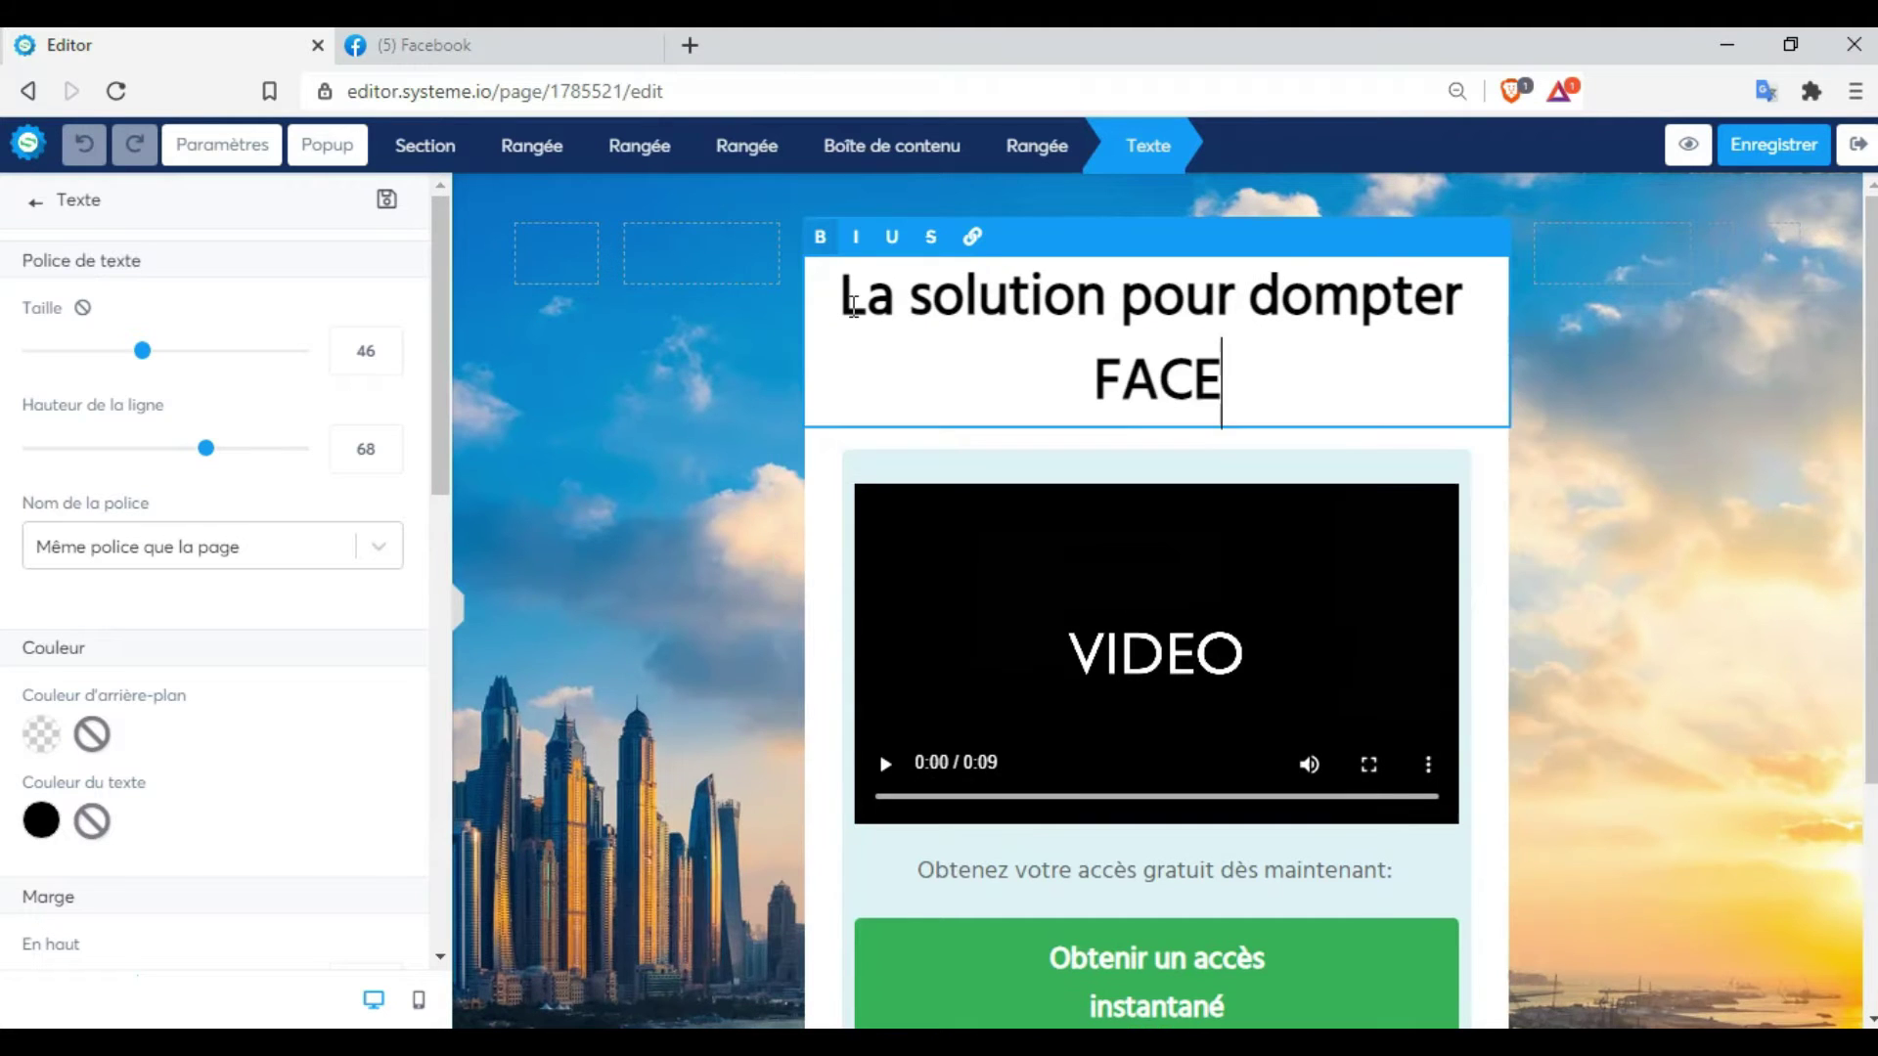
text(BOOK)
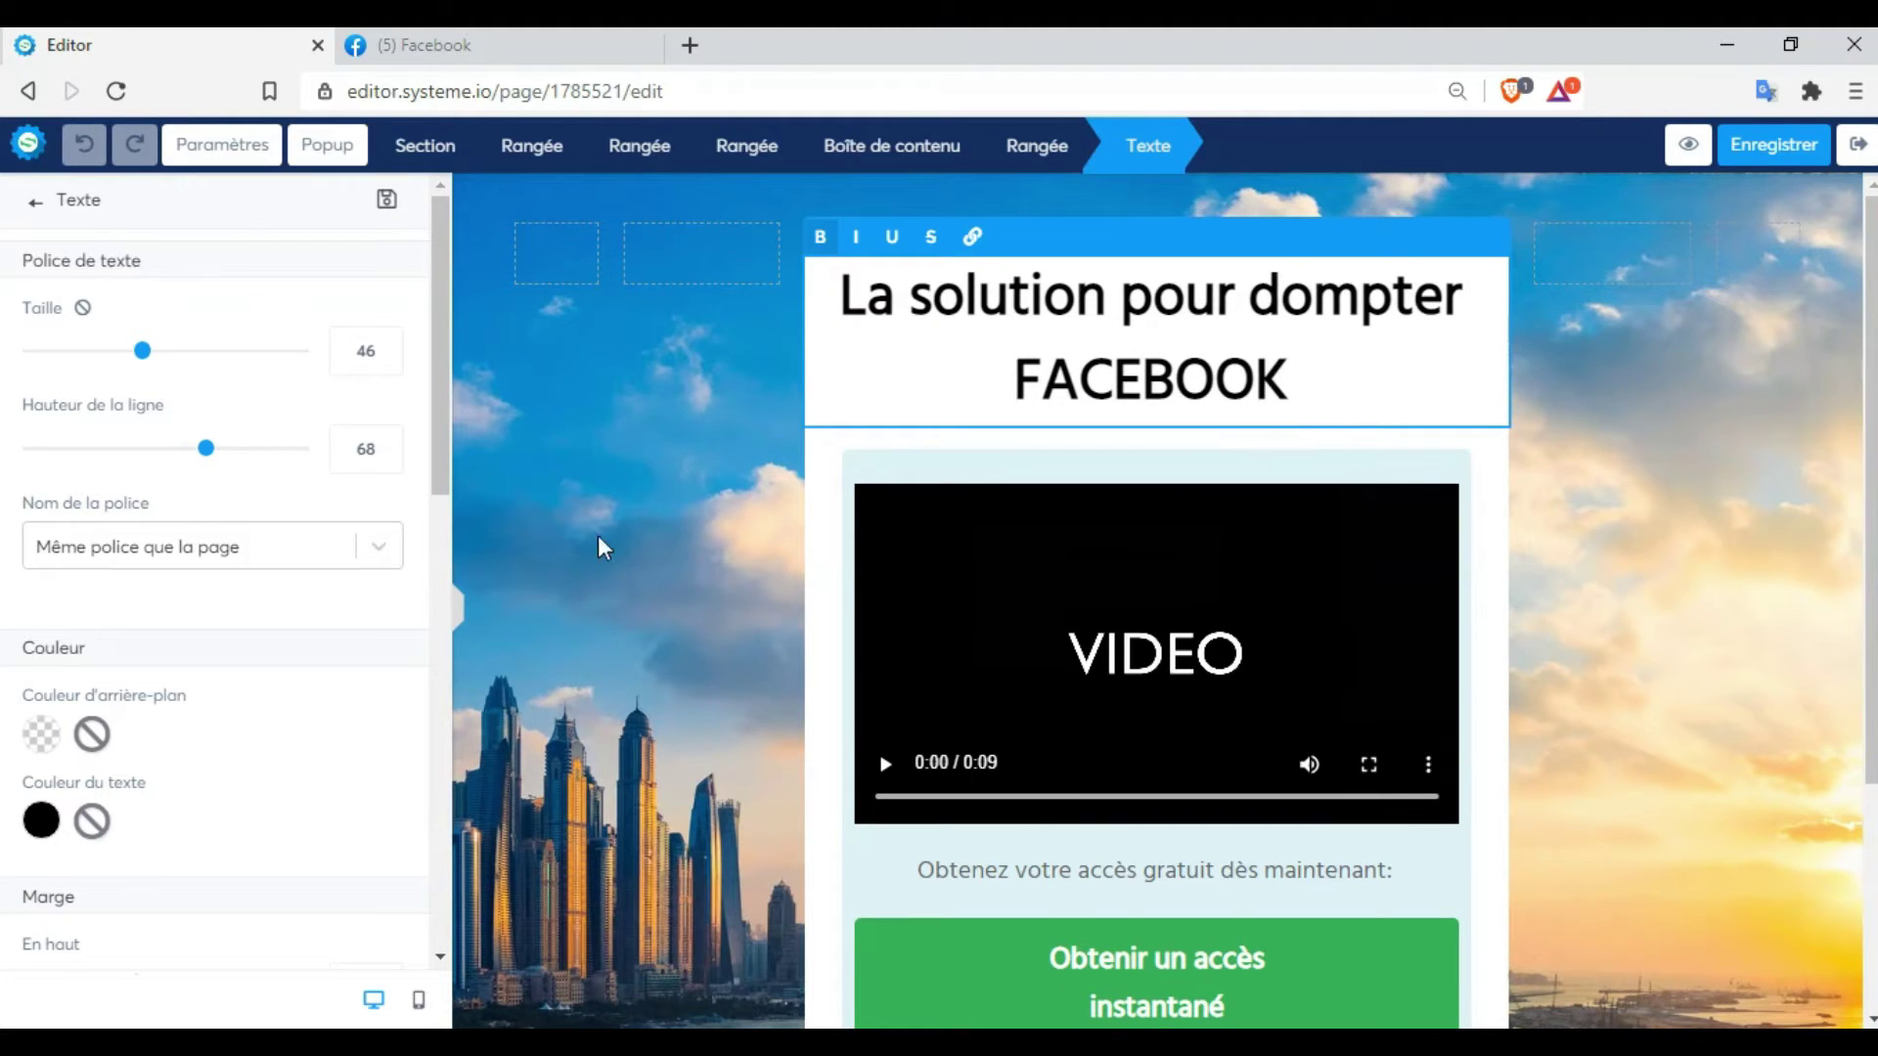
Set the text colour of the whole page heading to red, DC2020
click(956, 364)
drag(843, 294, 1354, 386)
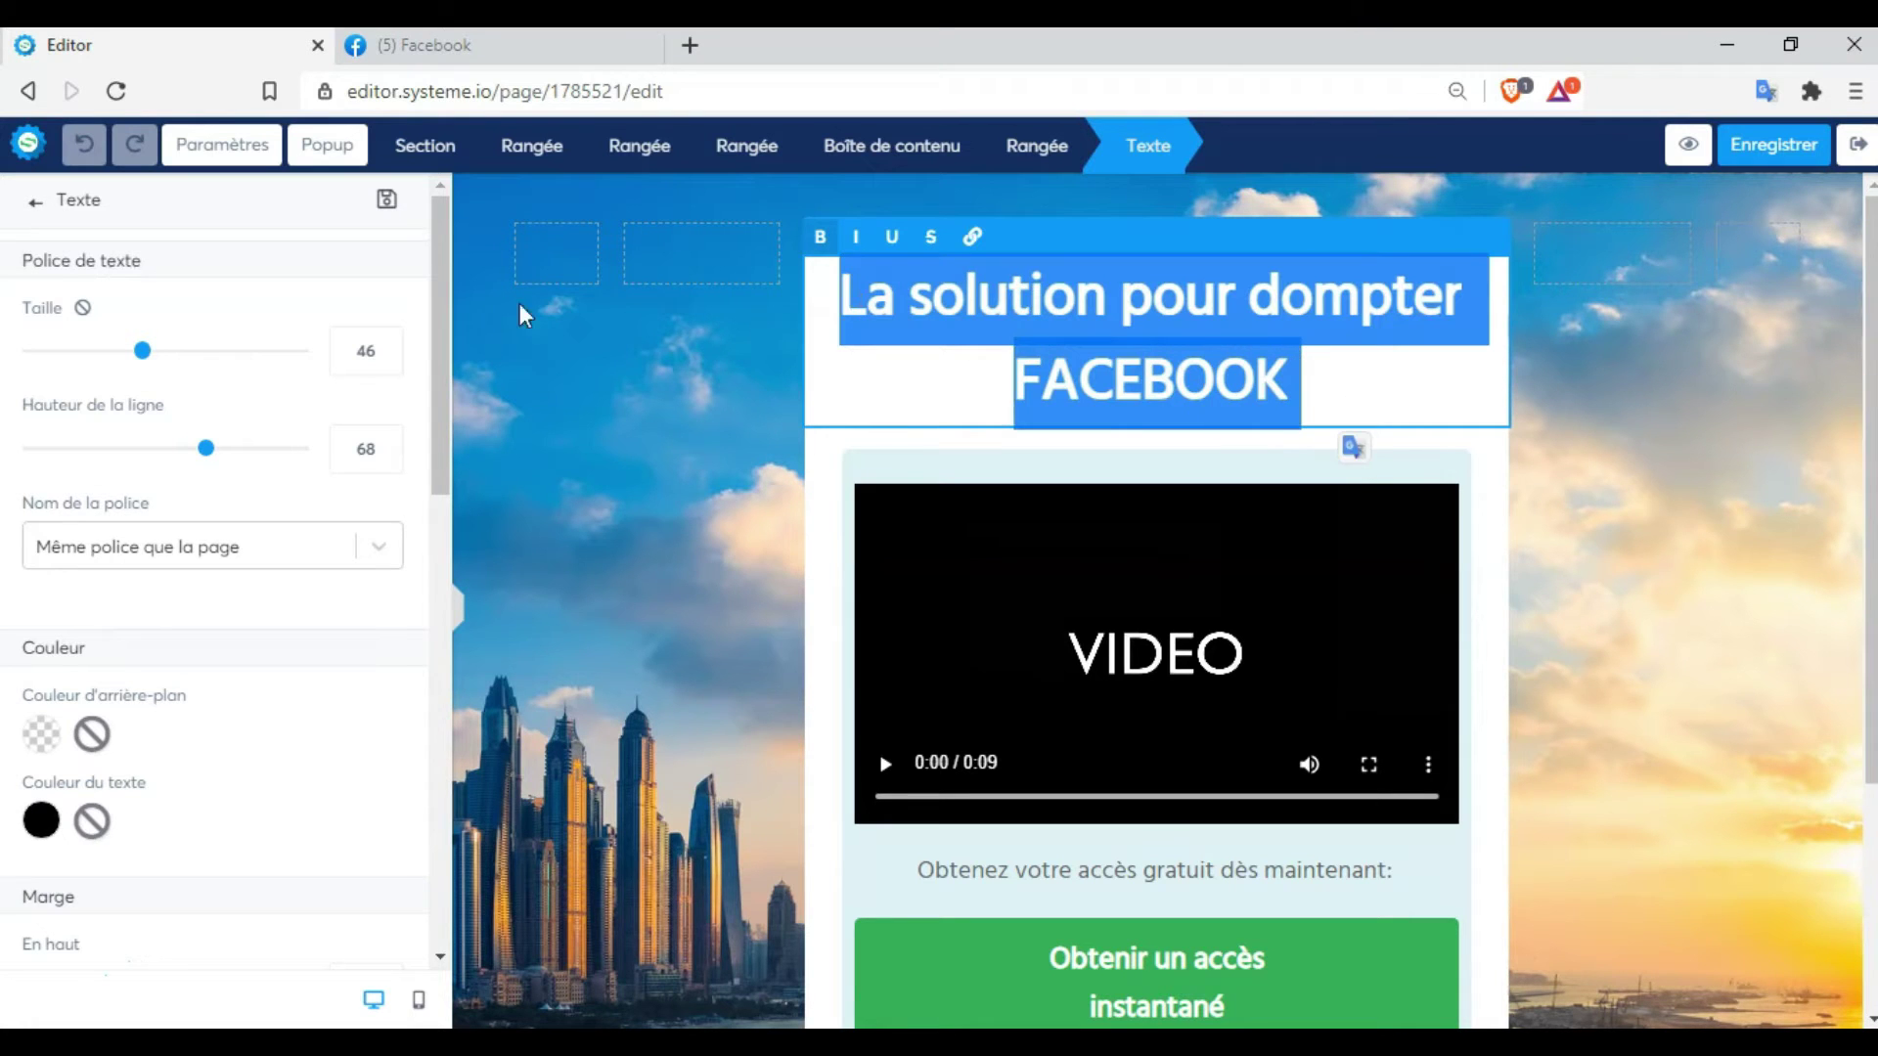
click(41, 822)
click(368, 739)
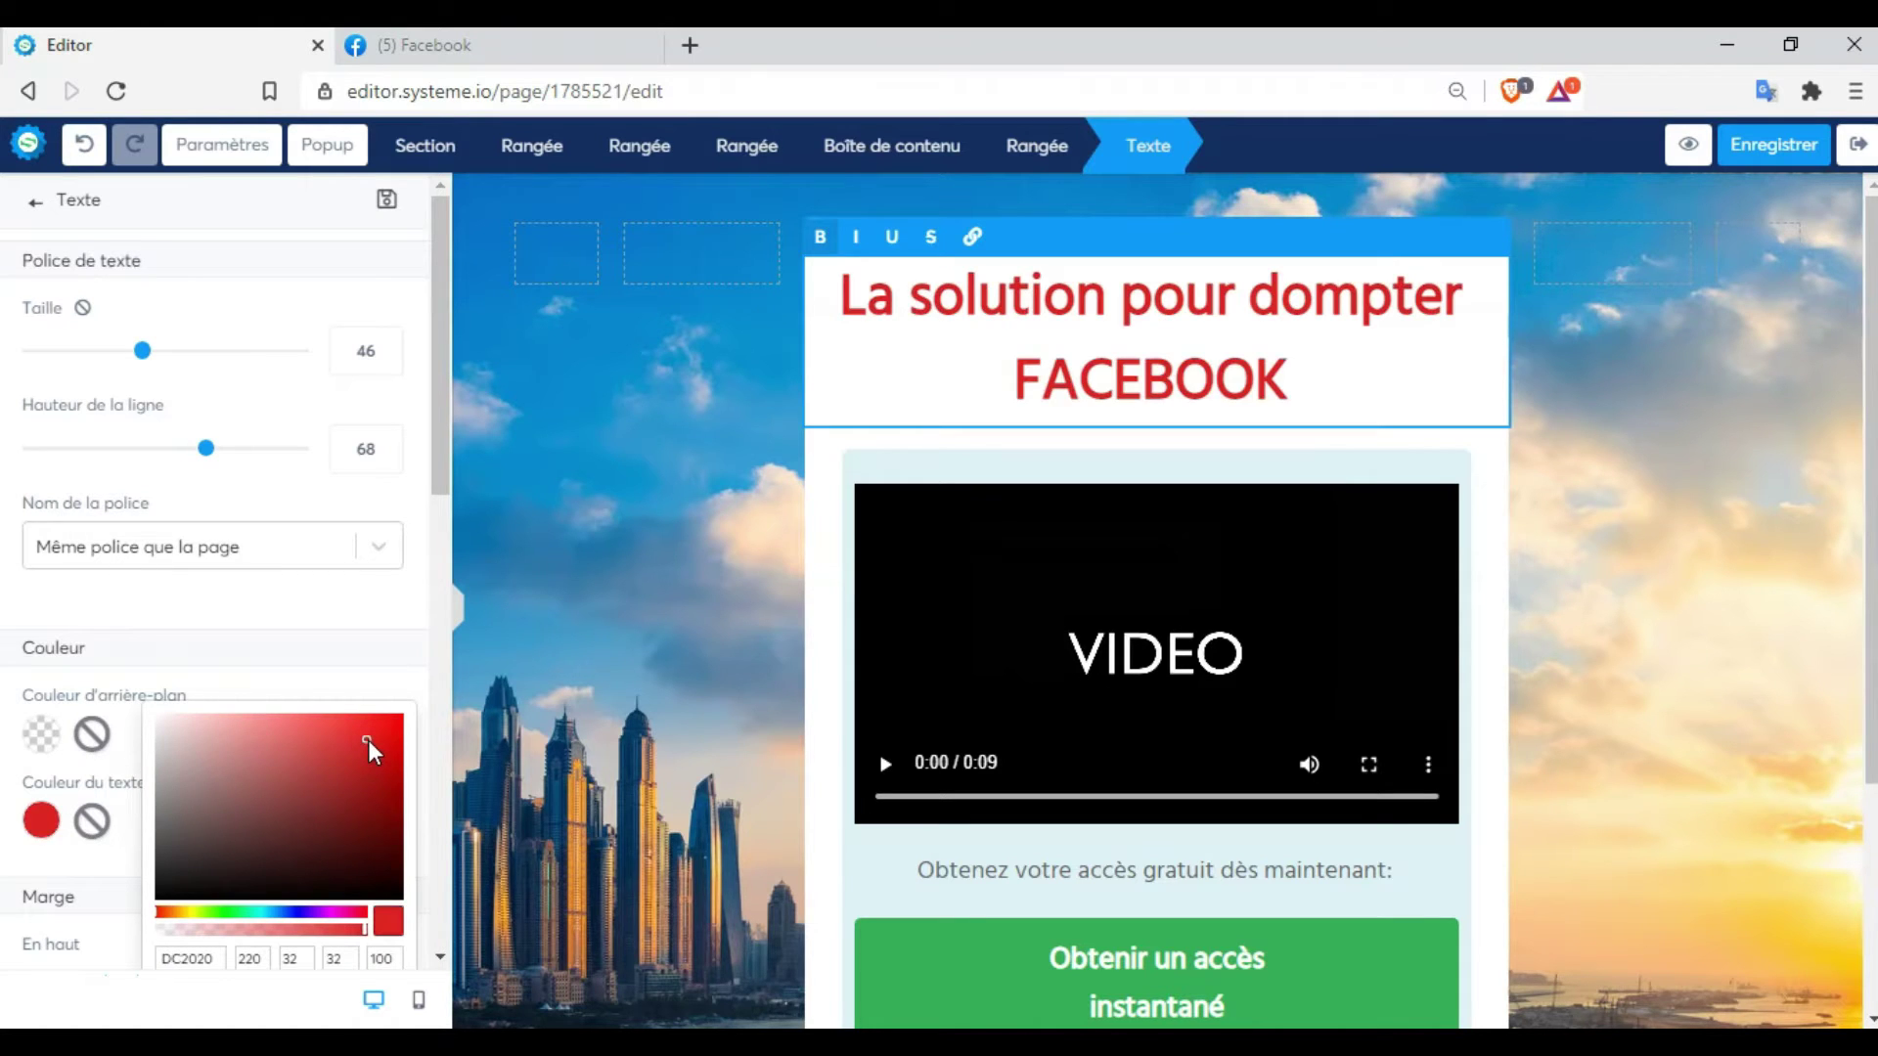
Change the page heading's text colour to a brighter, more saturated red
click(392, 724)
click(1606, 382)
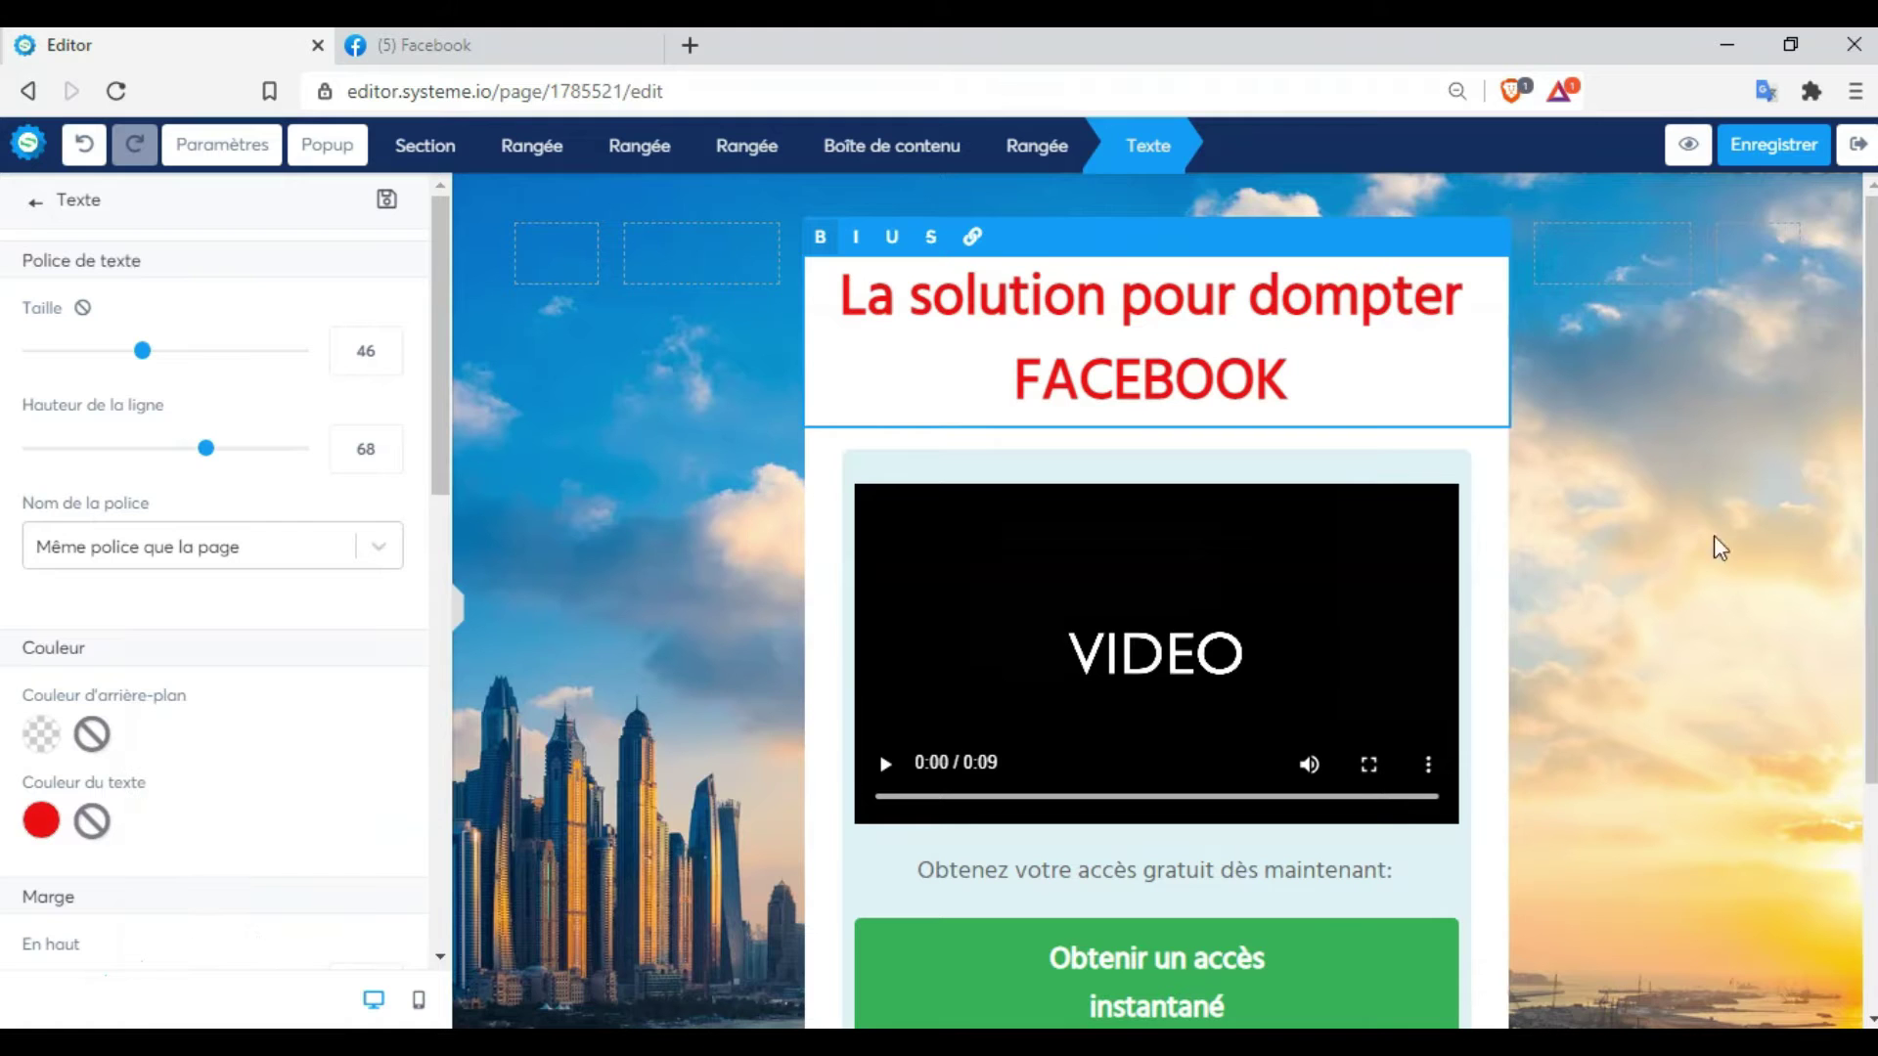
Set the video type of the template's video element to "Envoyer un fichier"
drag(1872, 497, 1844, 549)
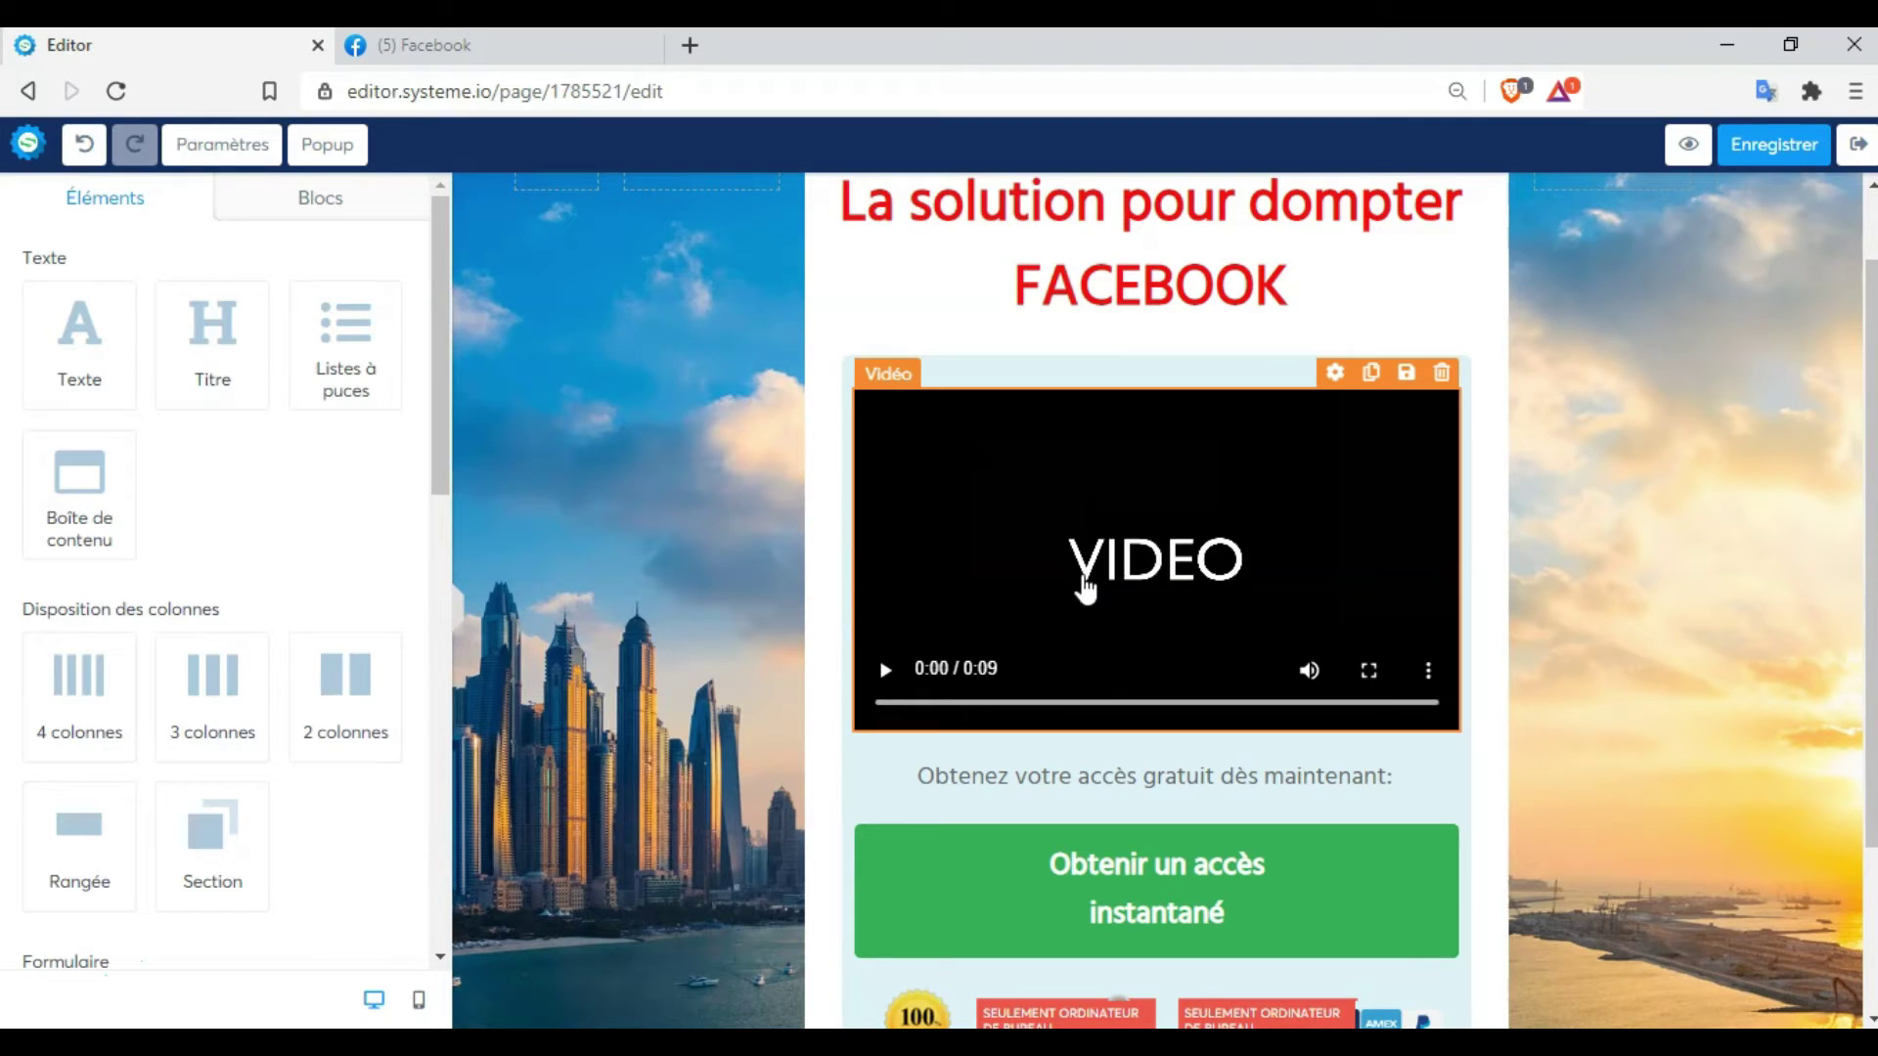
click(1209, 588)
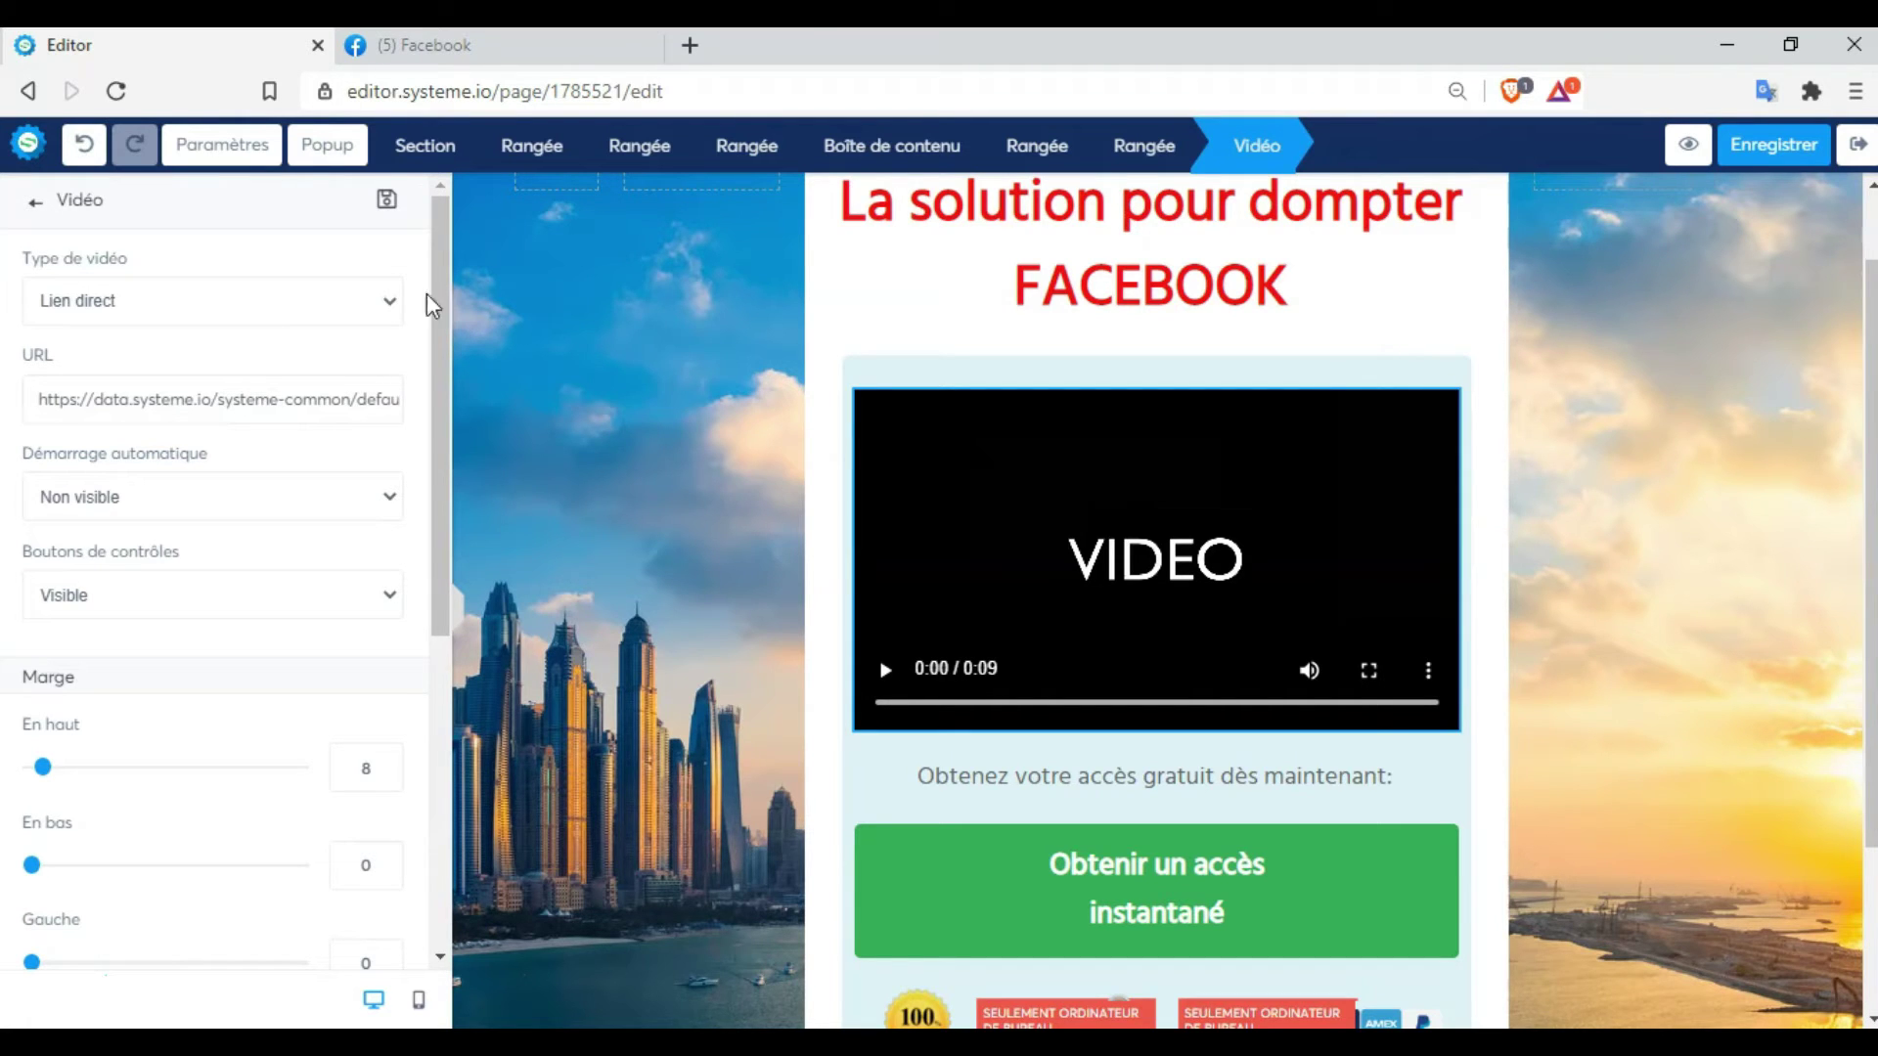
click(389, 311)
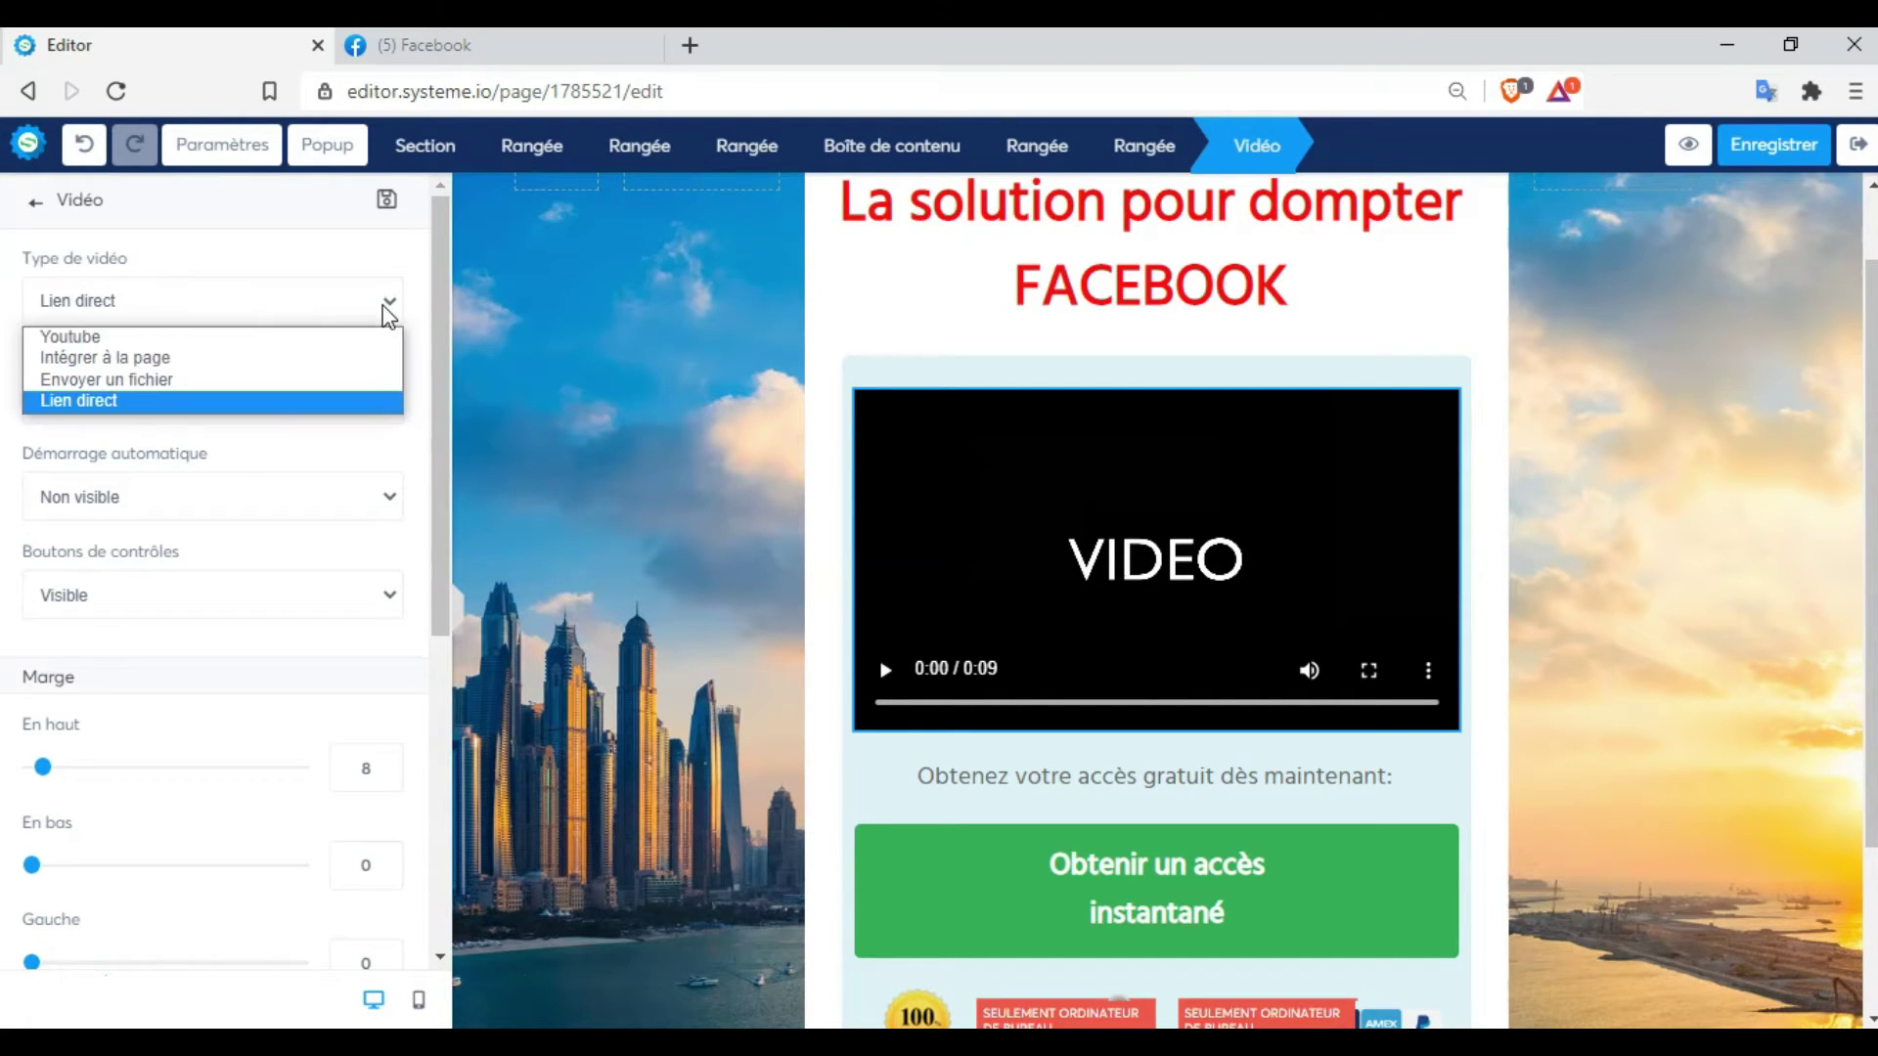
click(299, 380)
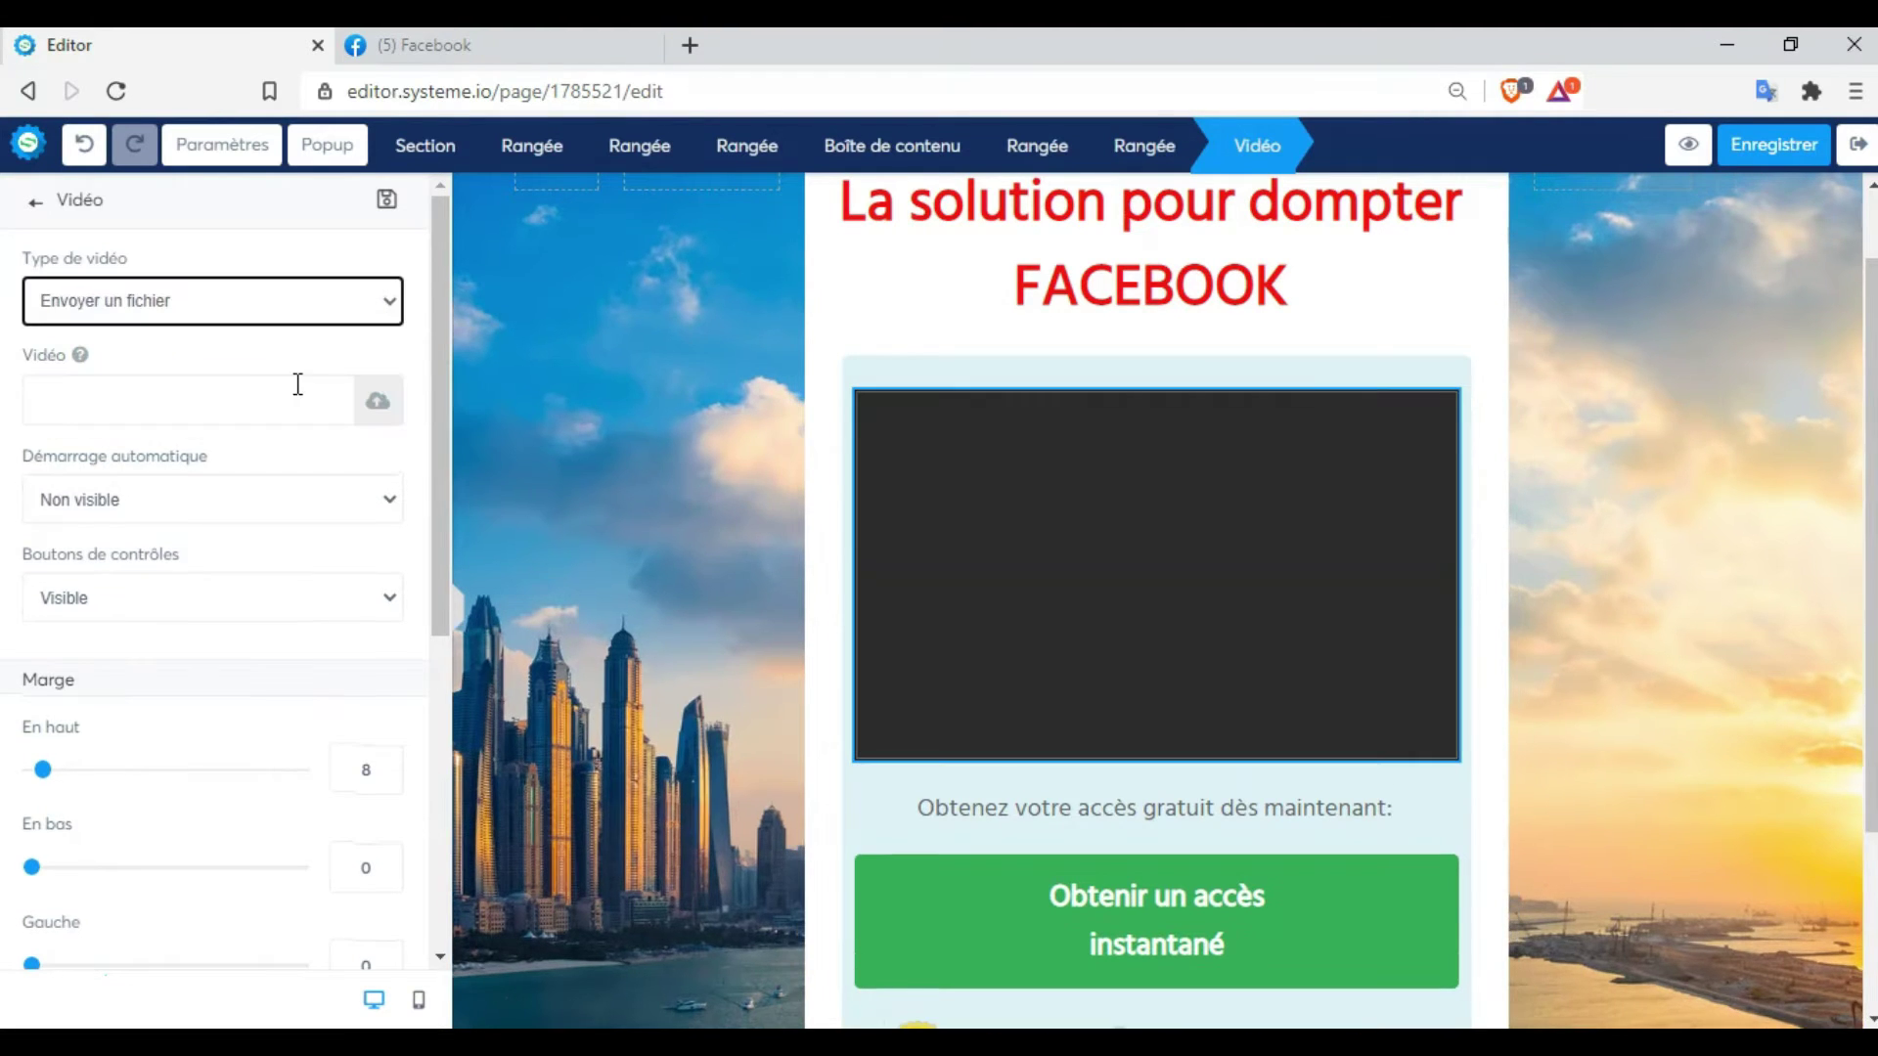
click(1025, 572)
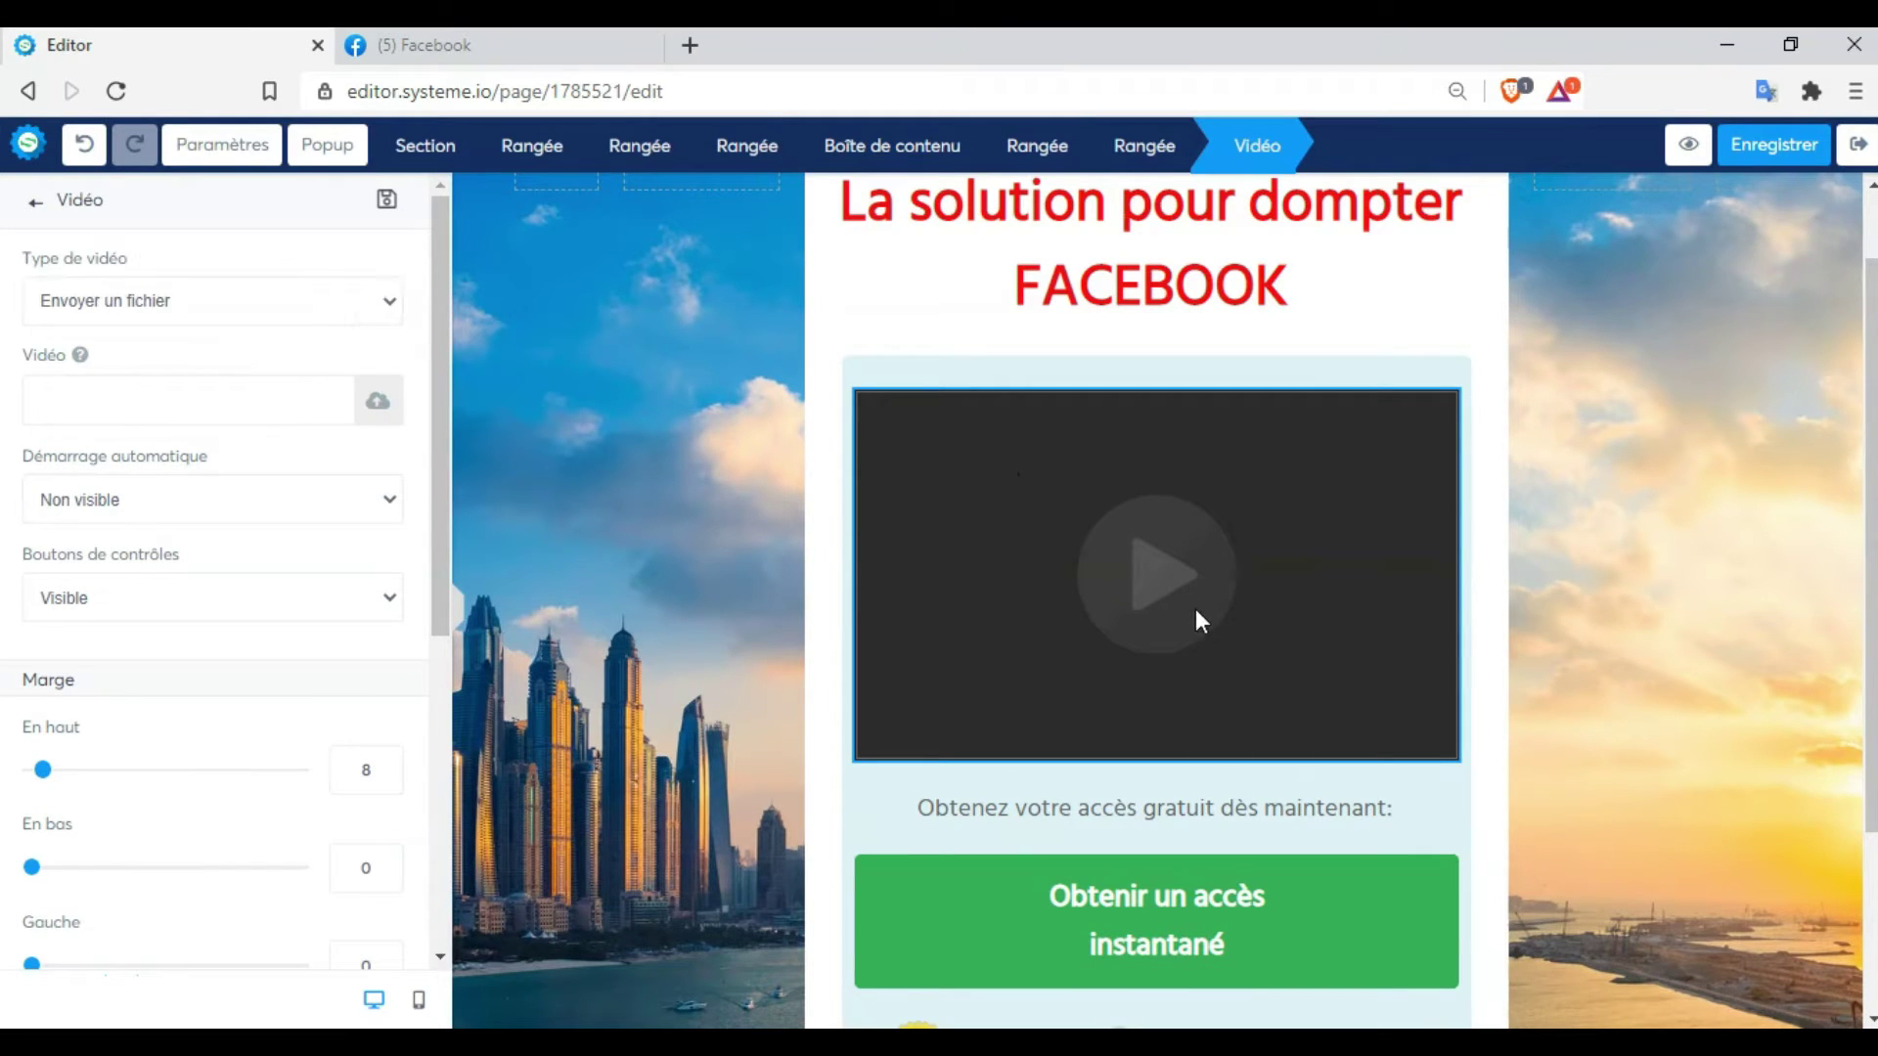
Upload FormationFACEBOOKBREAK.mp4 and insert it into the page's video element
click(378, 403)
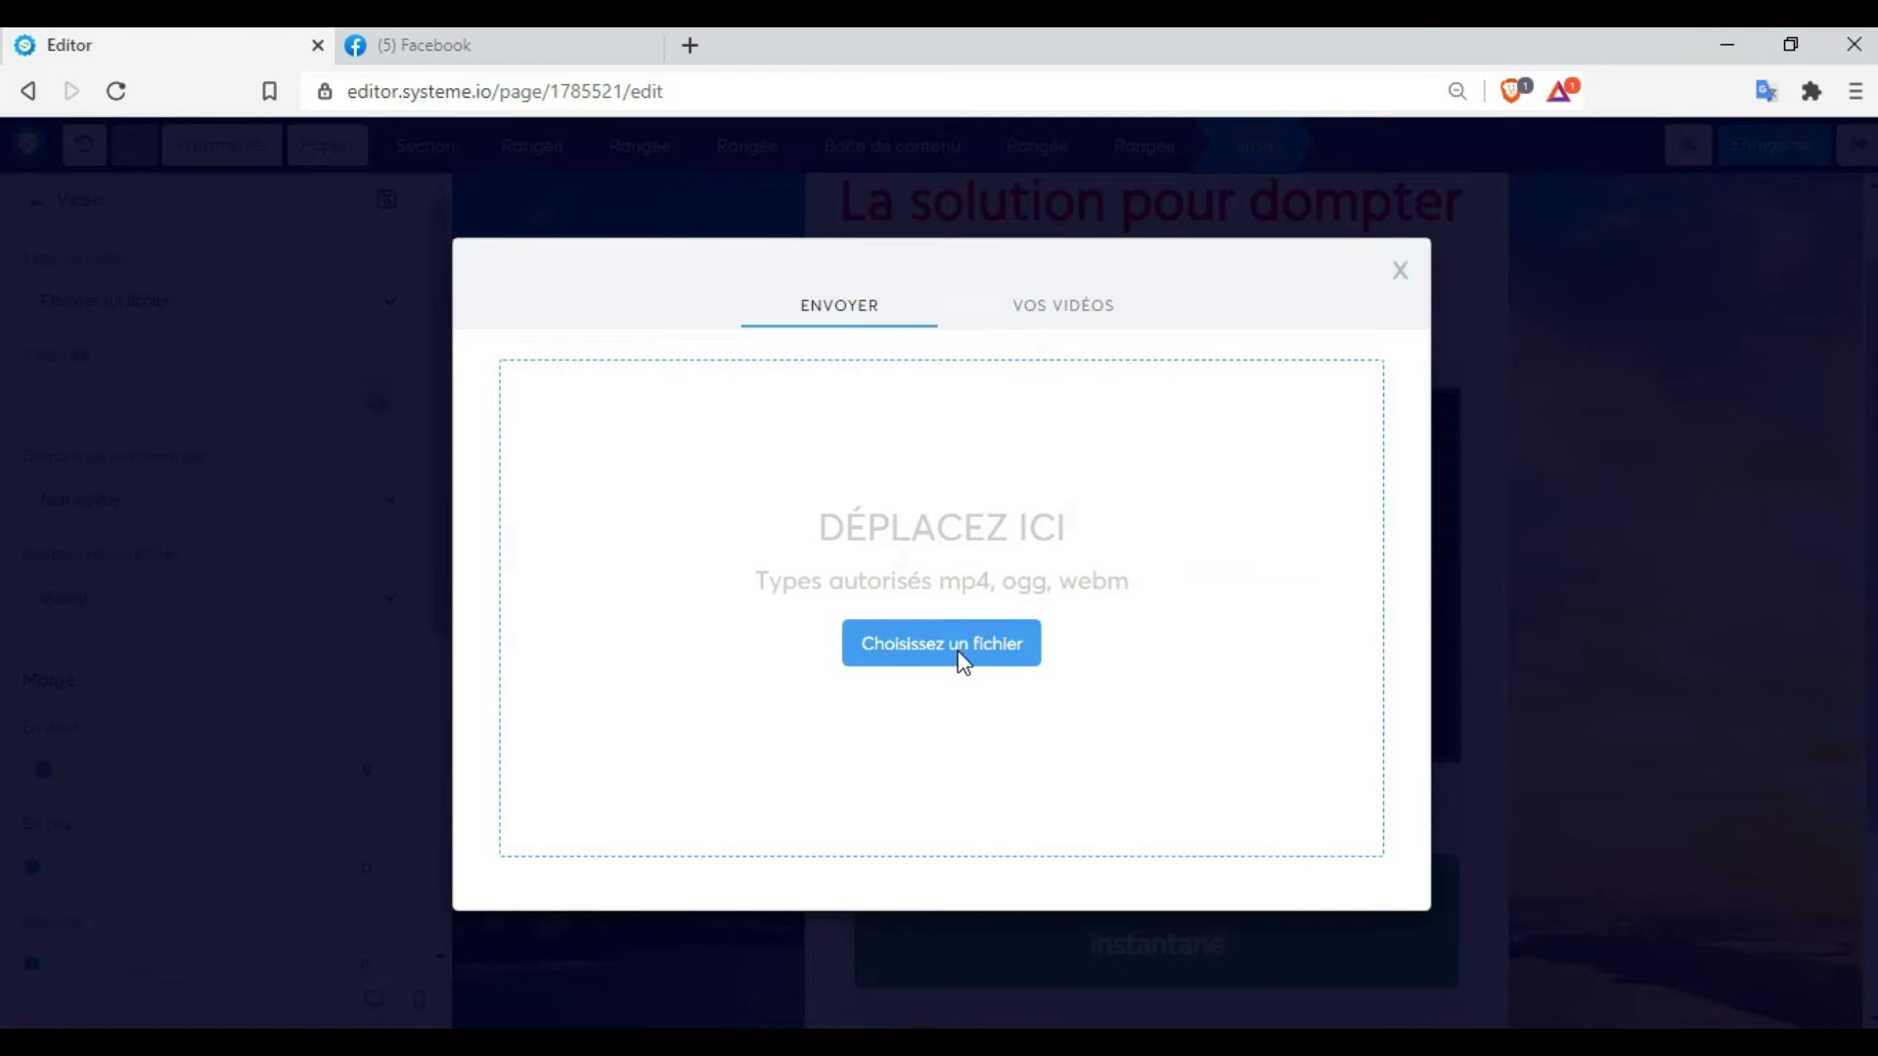
click(925, 644)
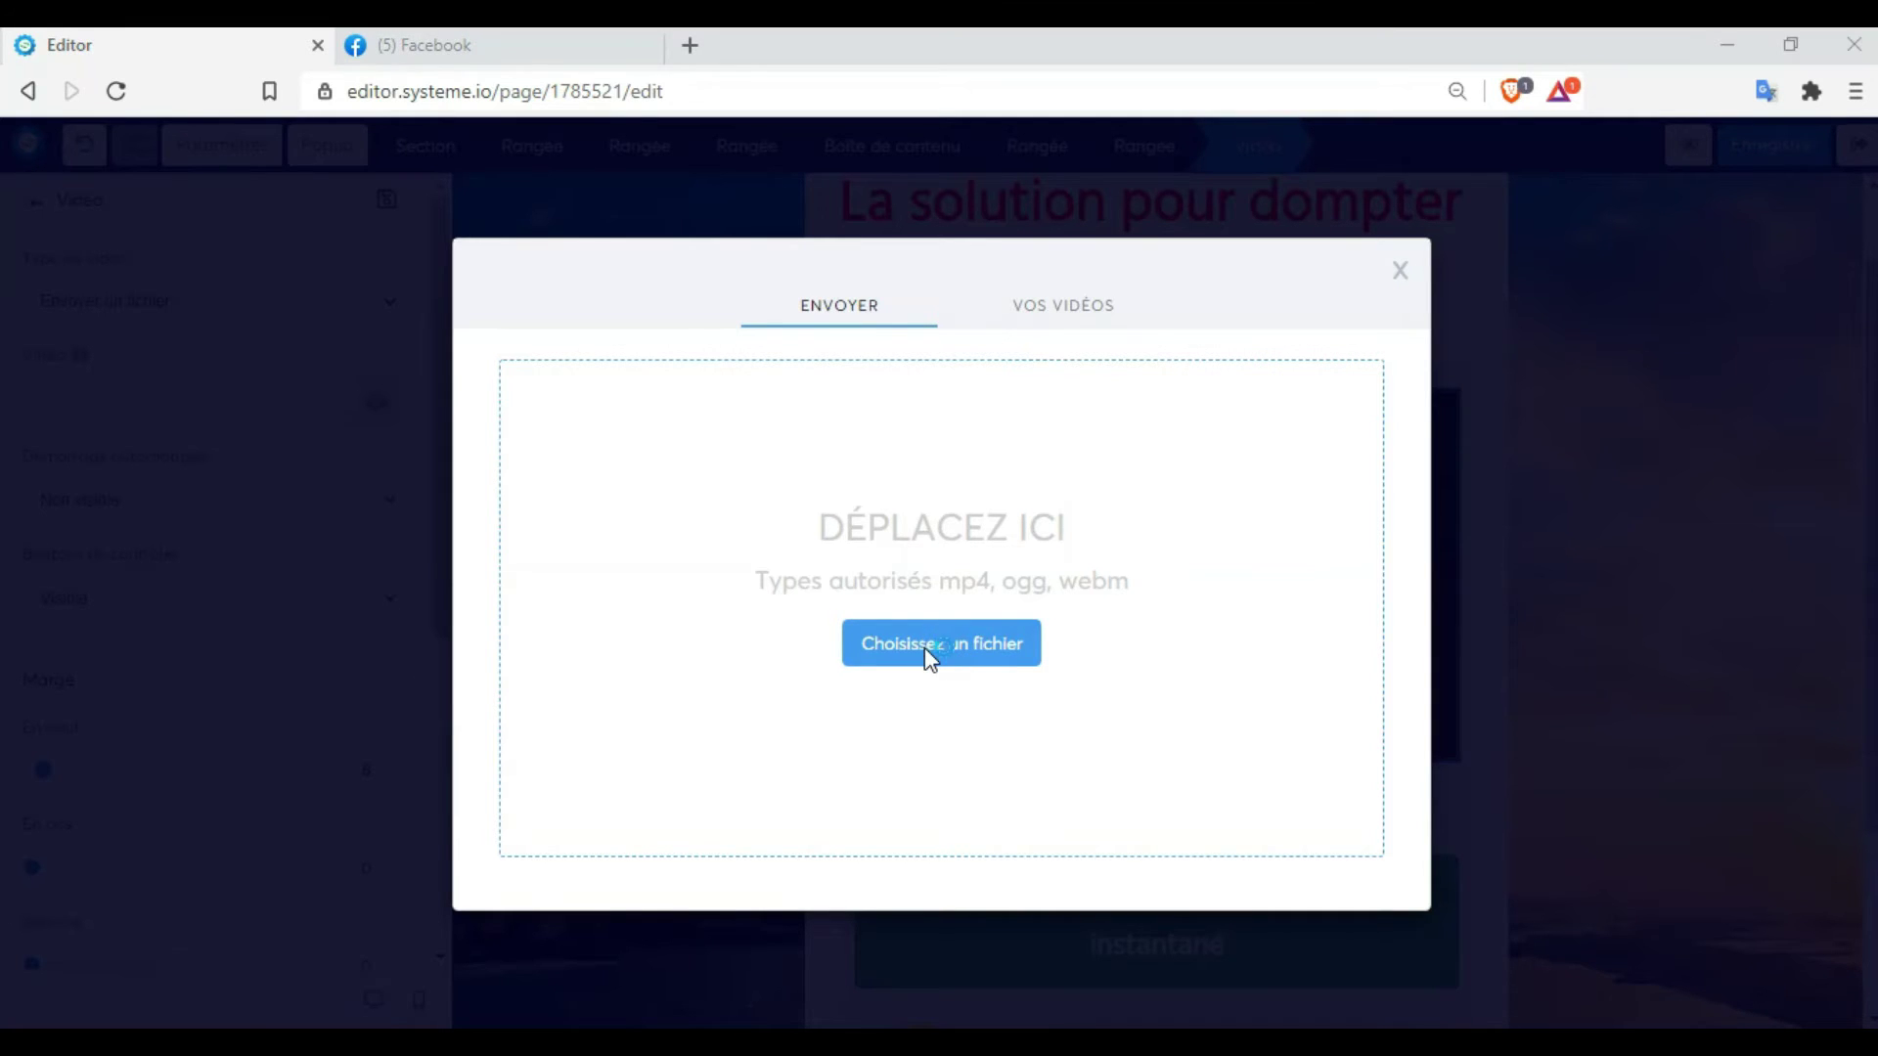
click(930, 645)
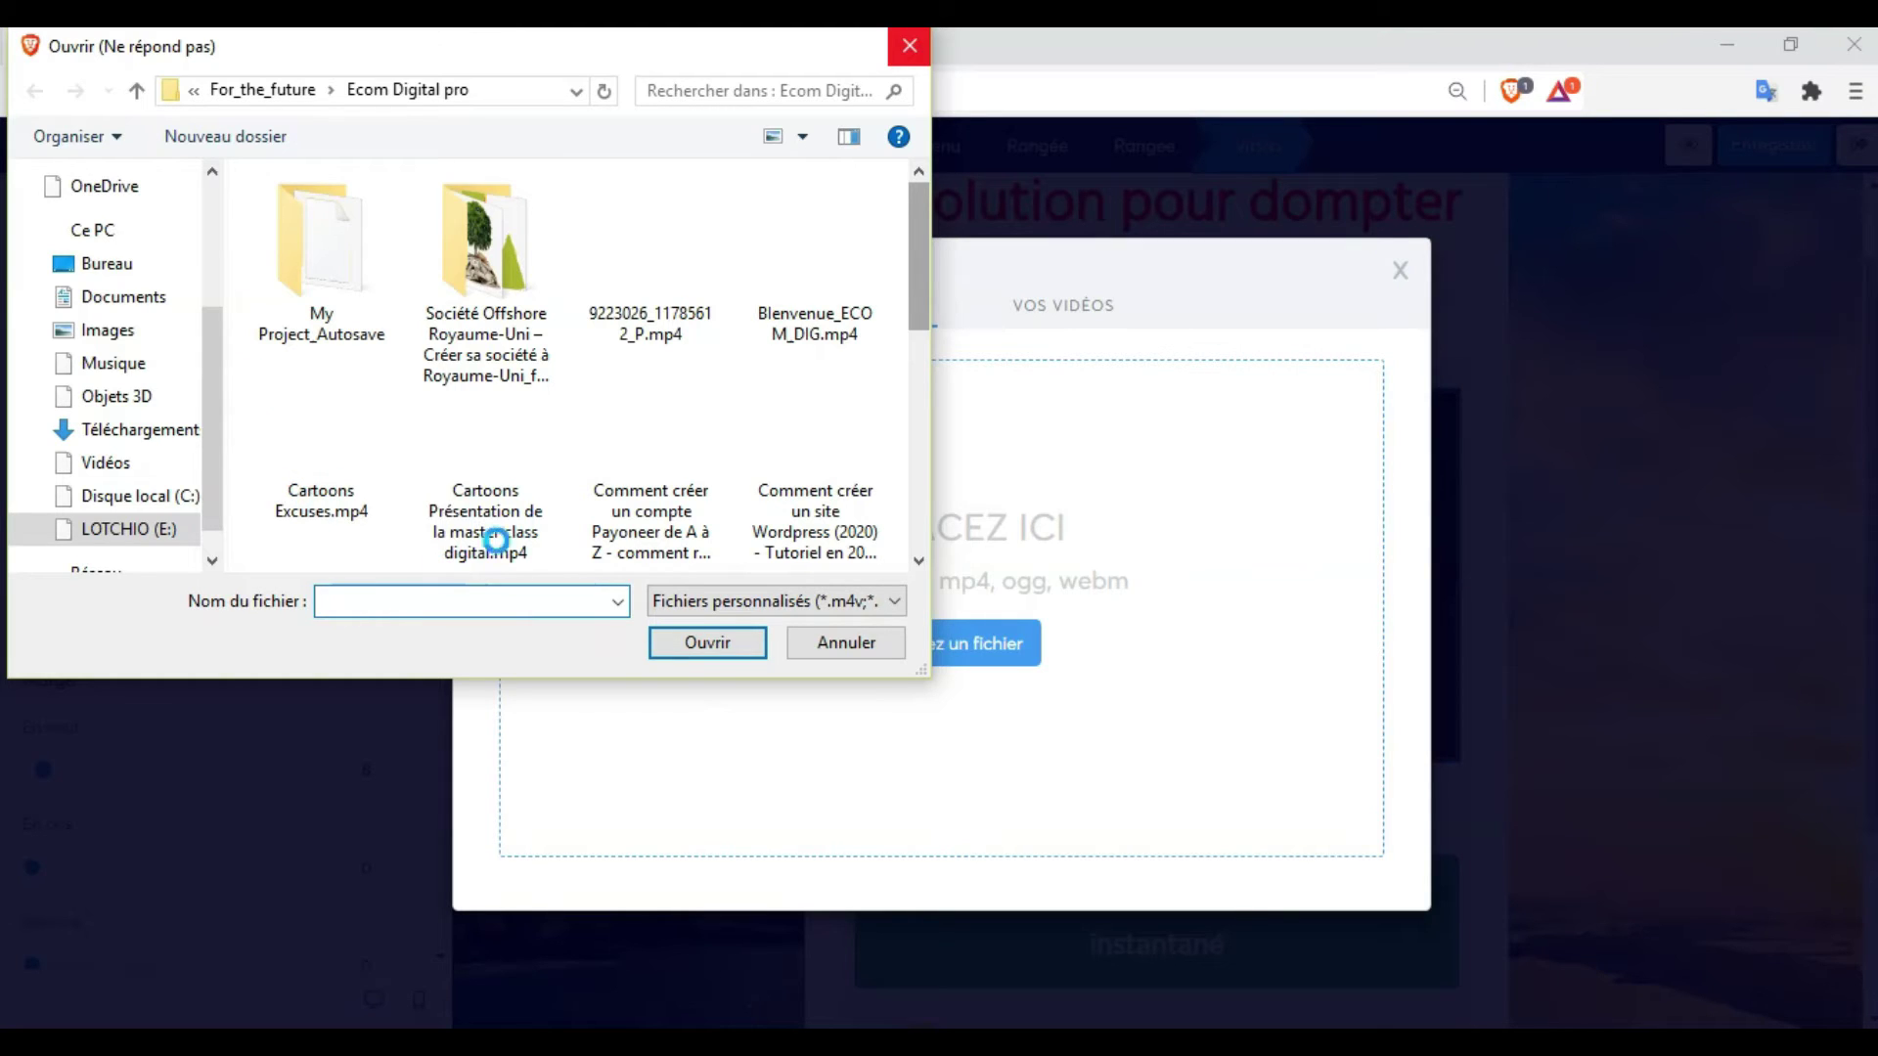
click(685, 645)
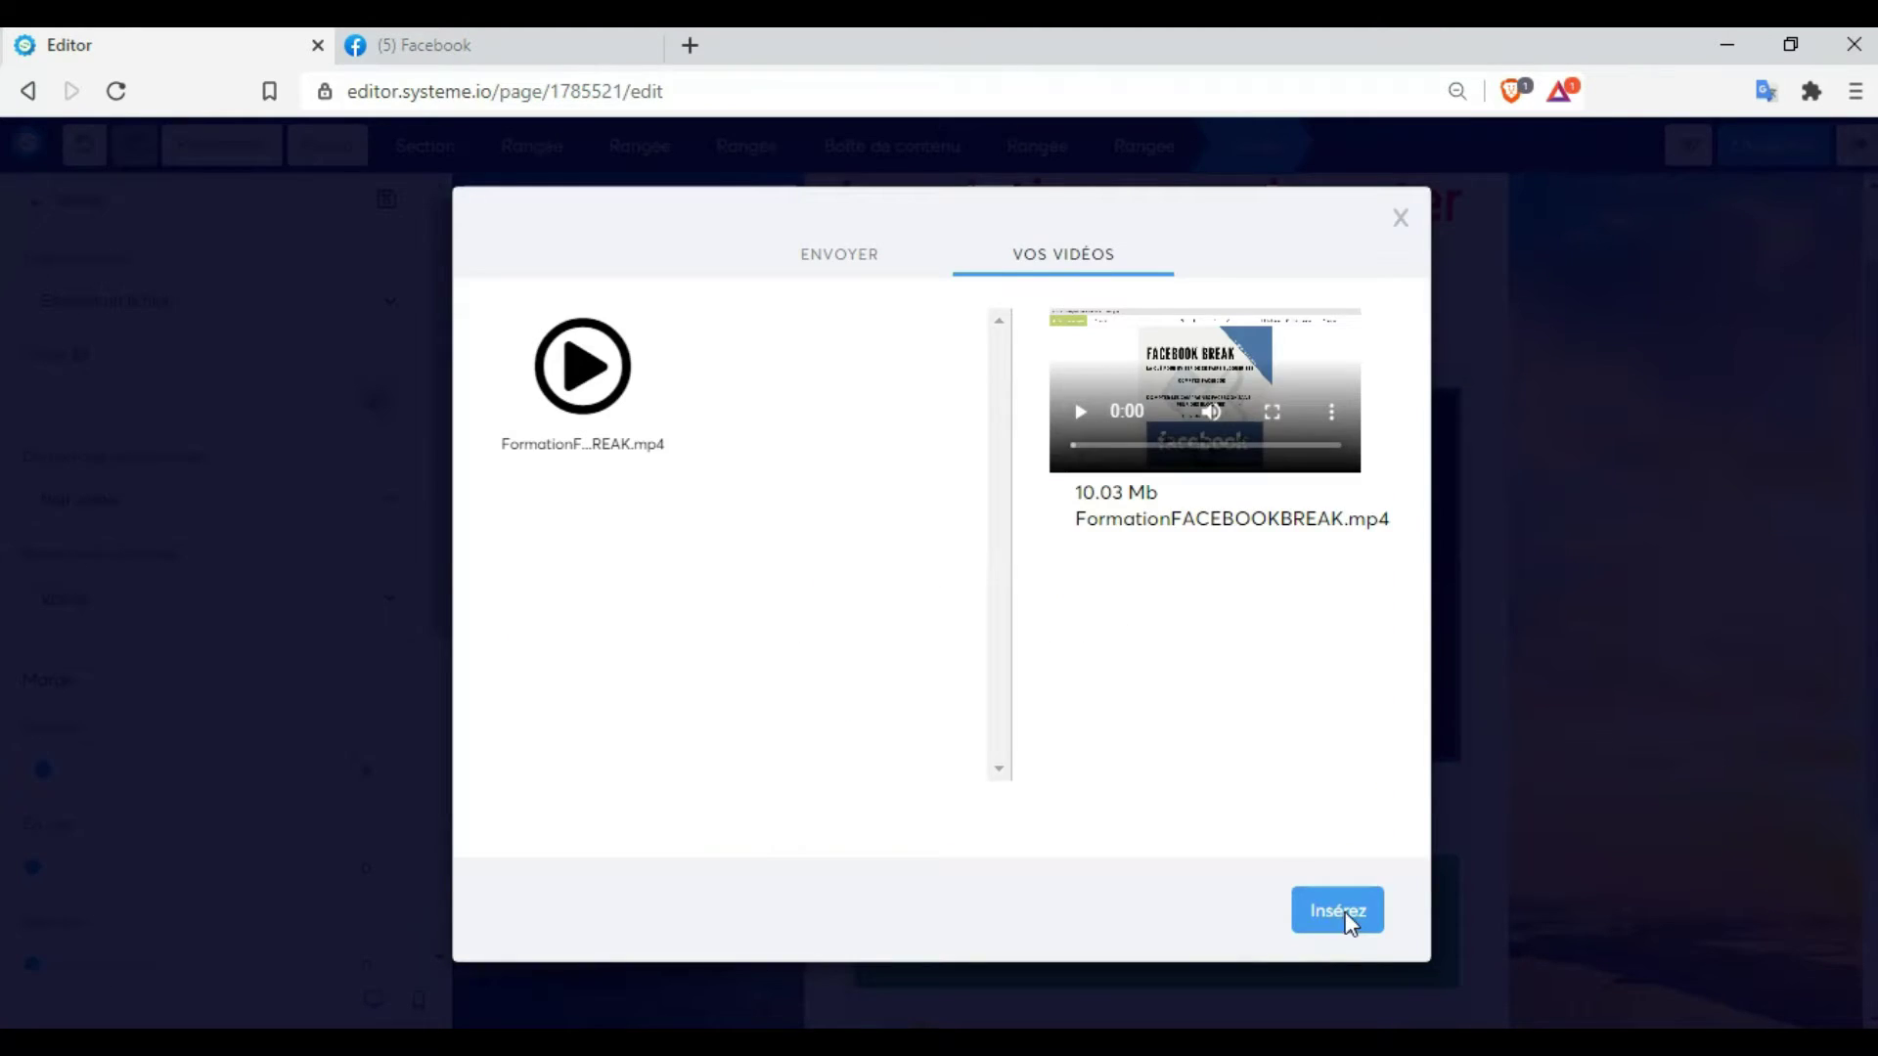
click(1346, 920)
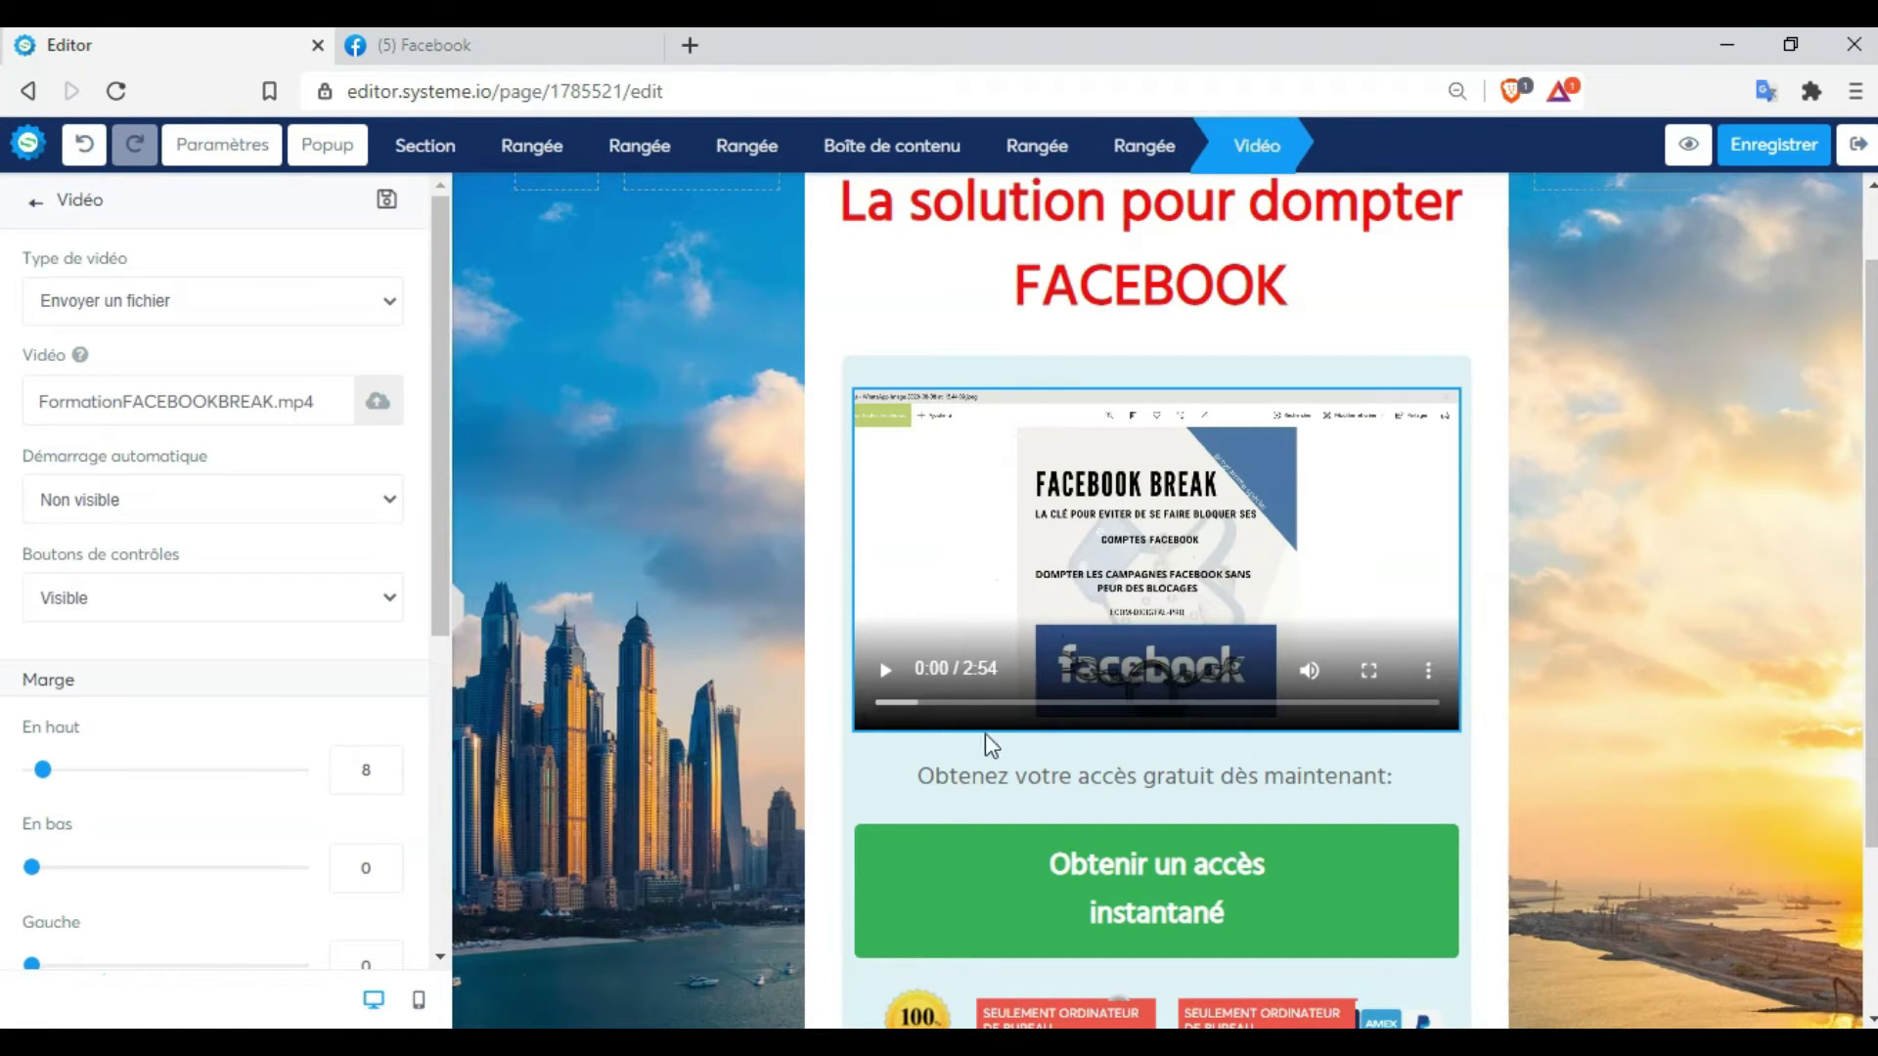
click(884, 669)
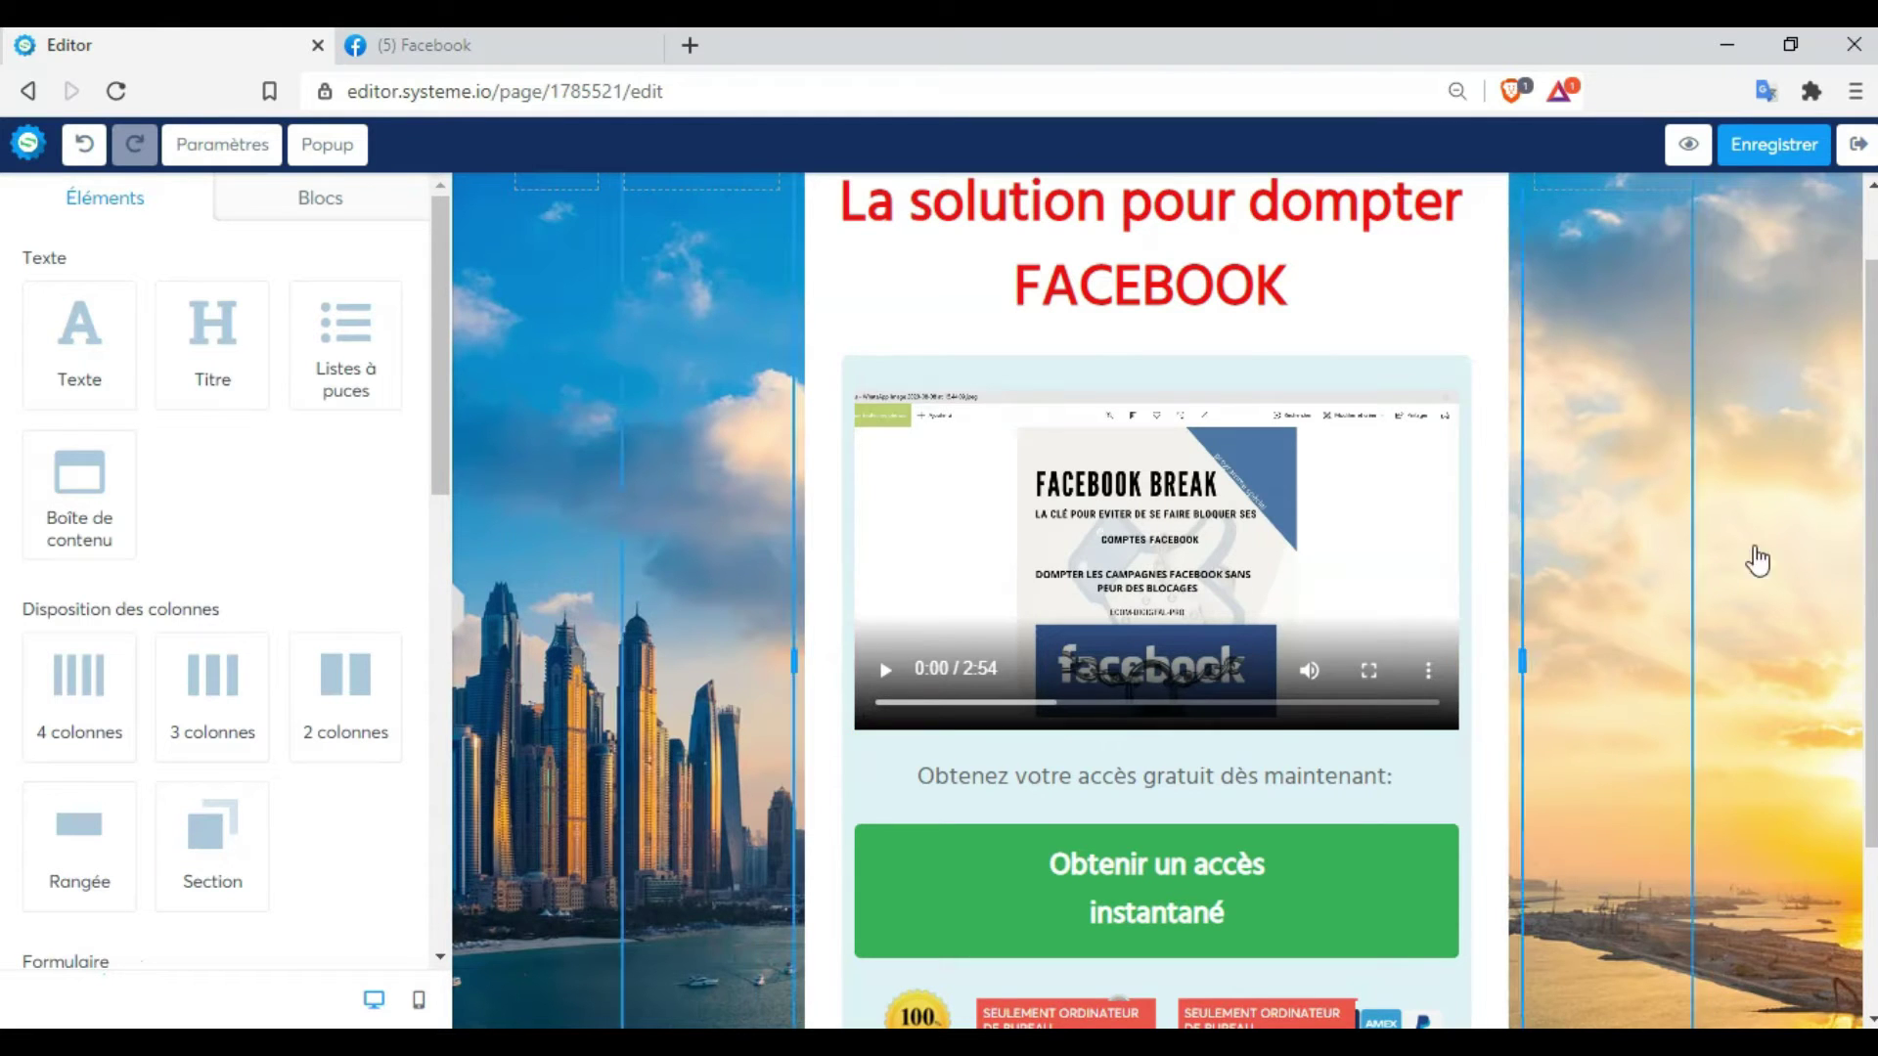
Replace the text below the video with "Vous pouvez dompter Facebook aujourd'hui avec cette formation"
scroll(1872, 486, down, 2)
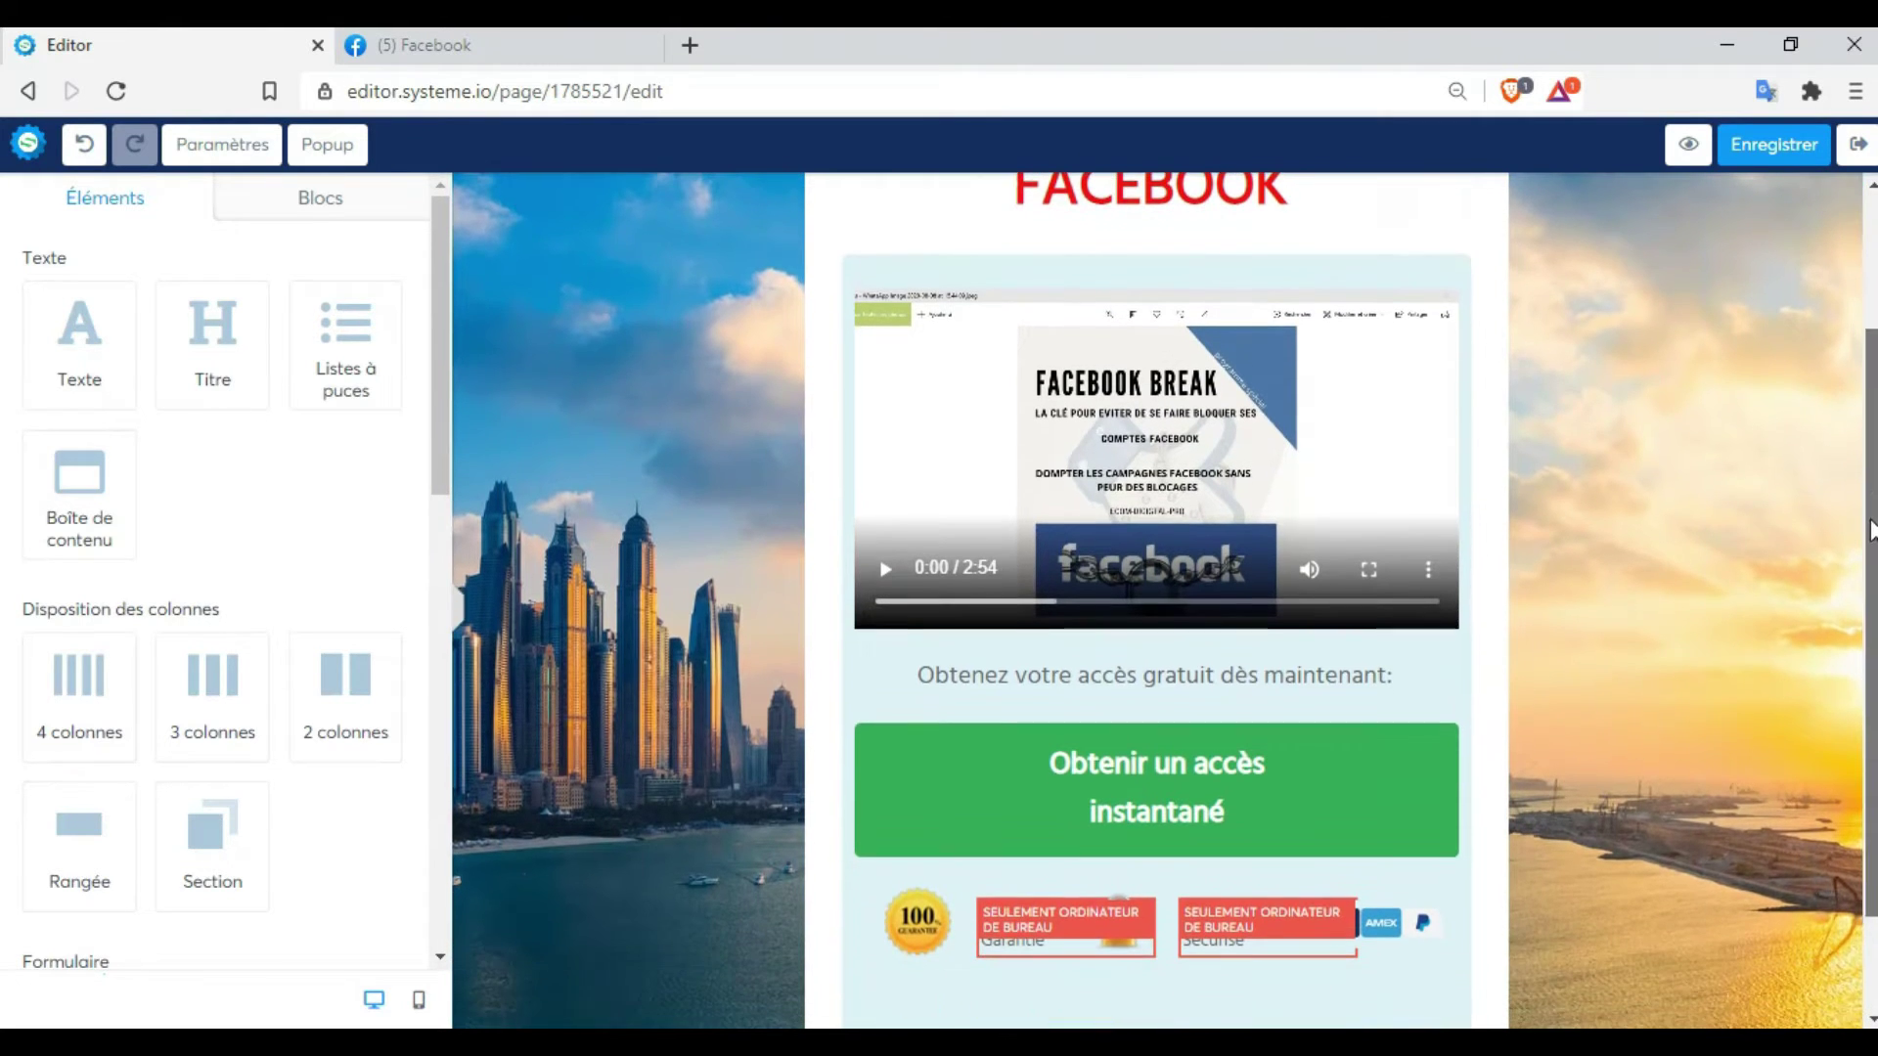
double_click(1202, 676)
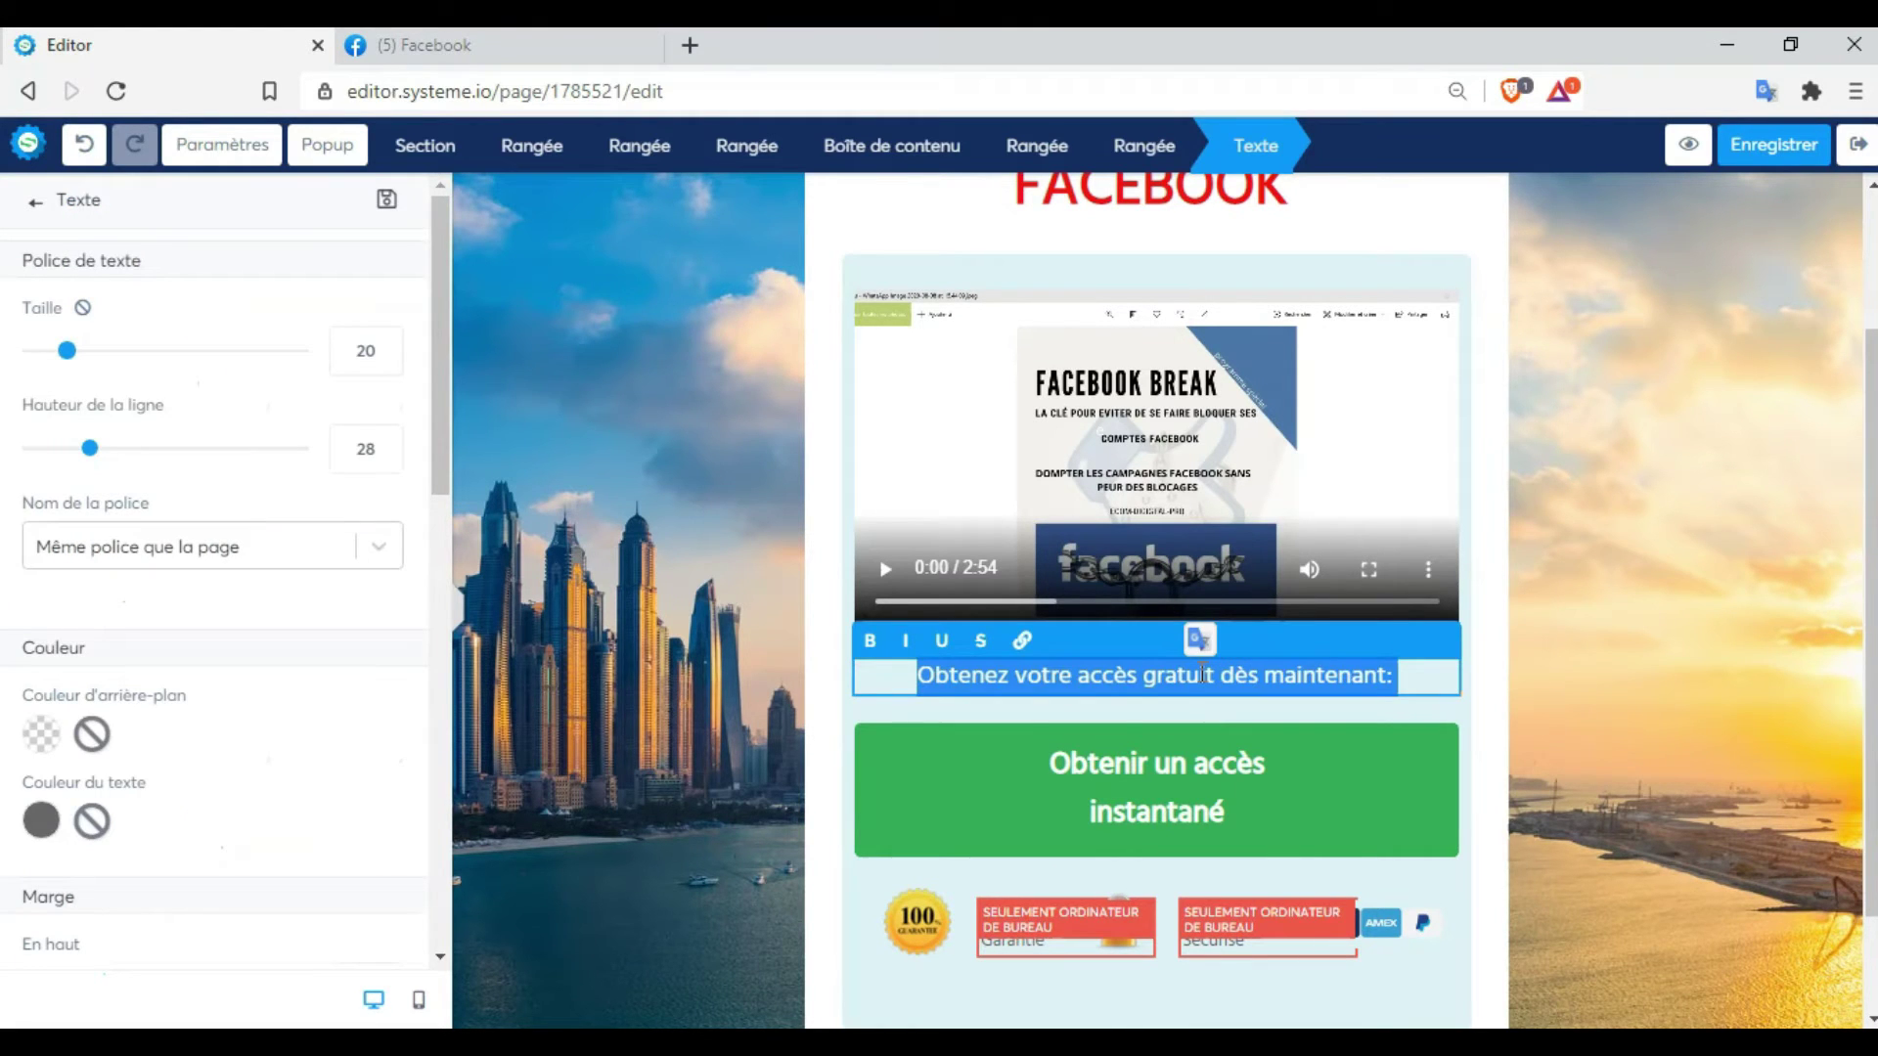
text(Vous)
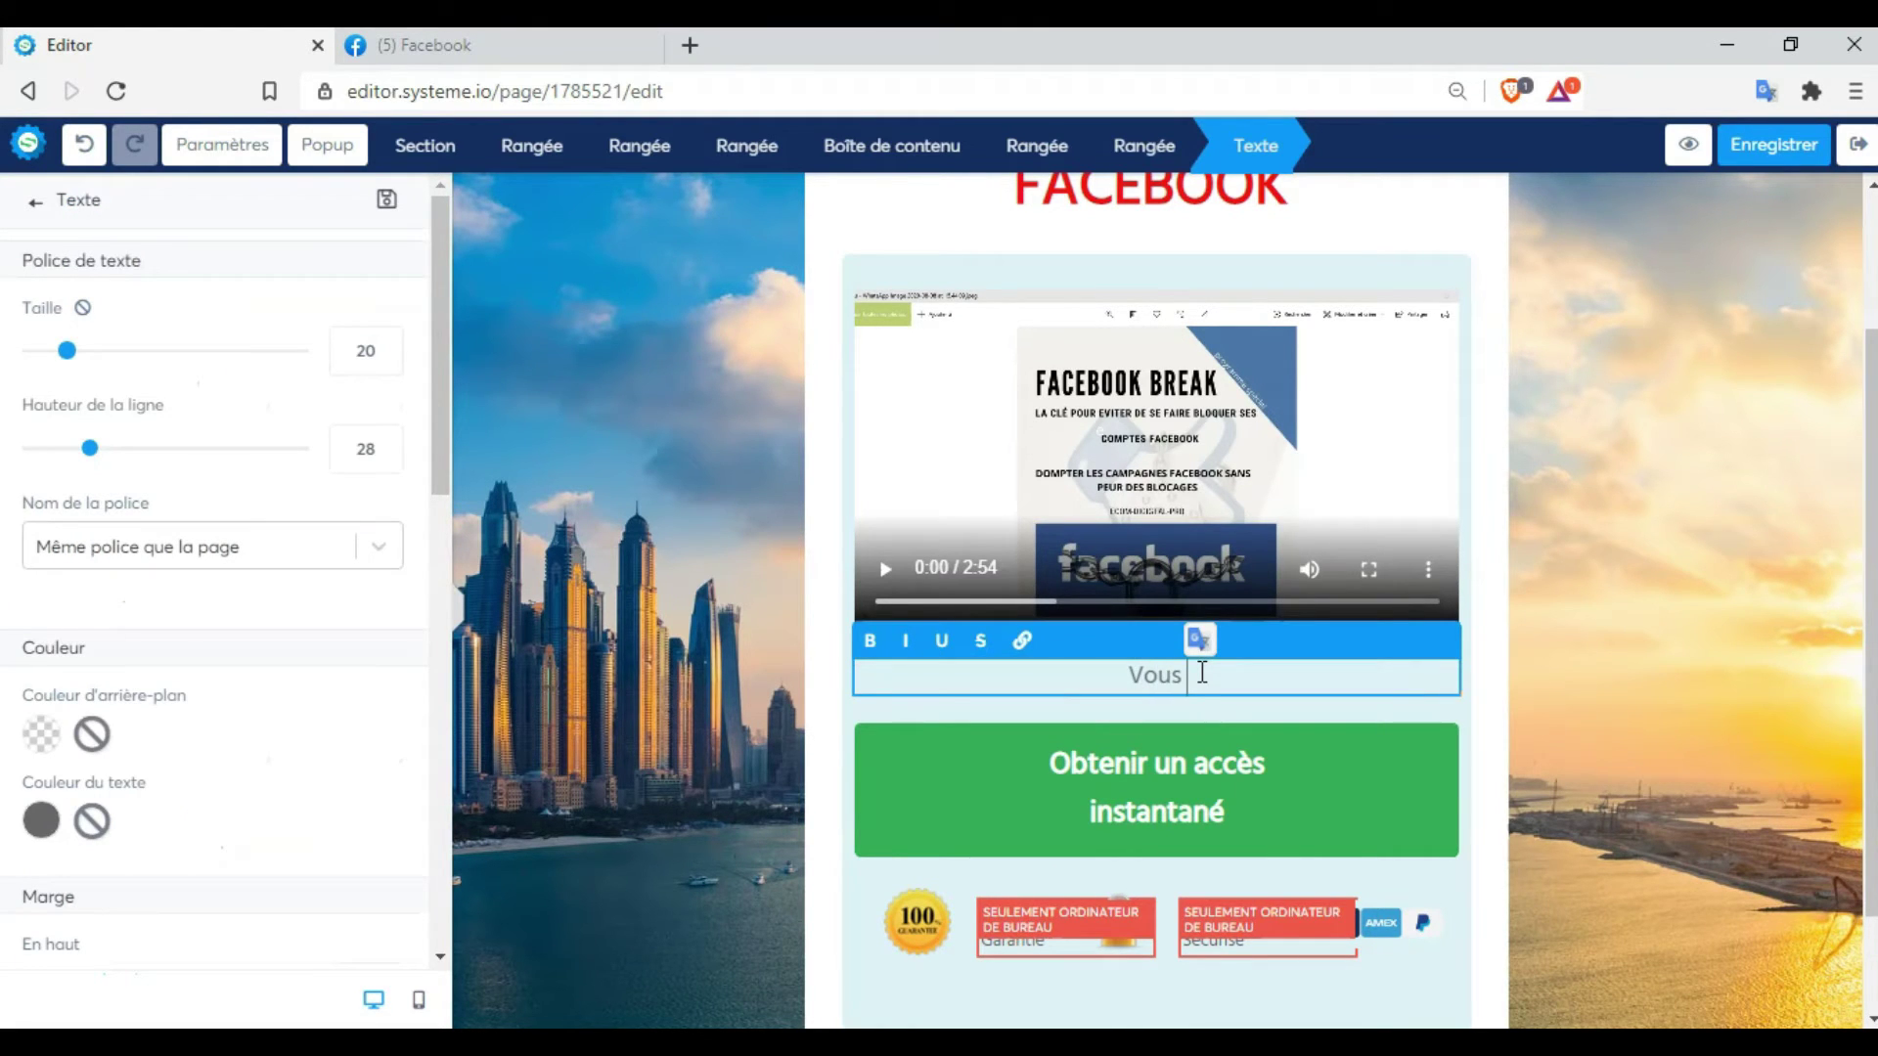
text( pouvez f)
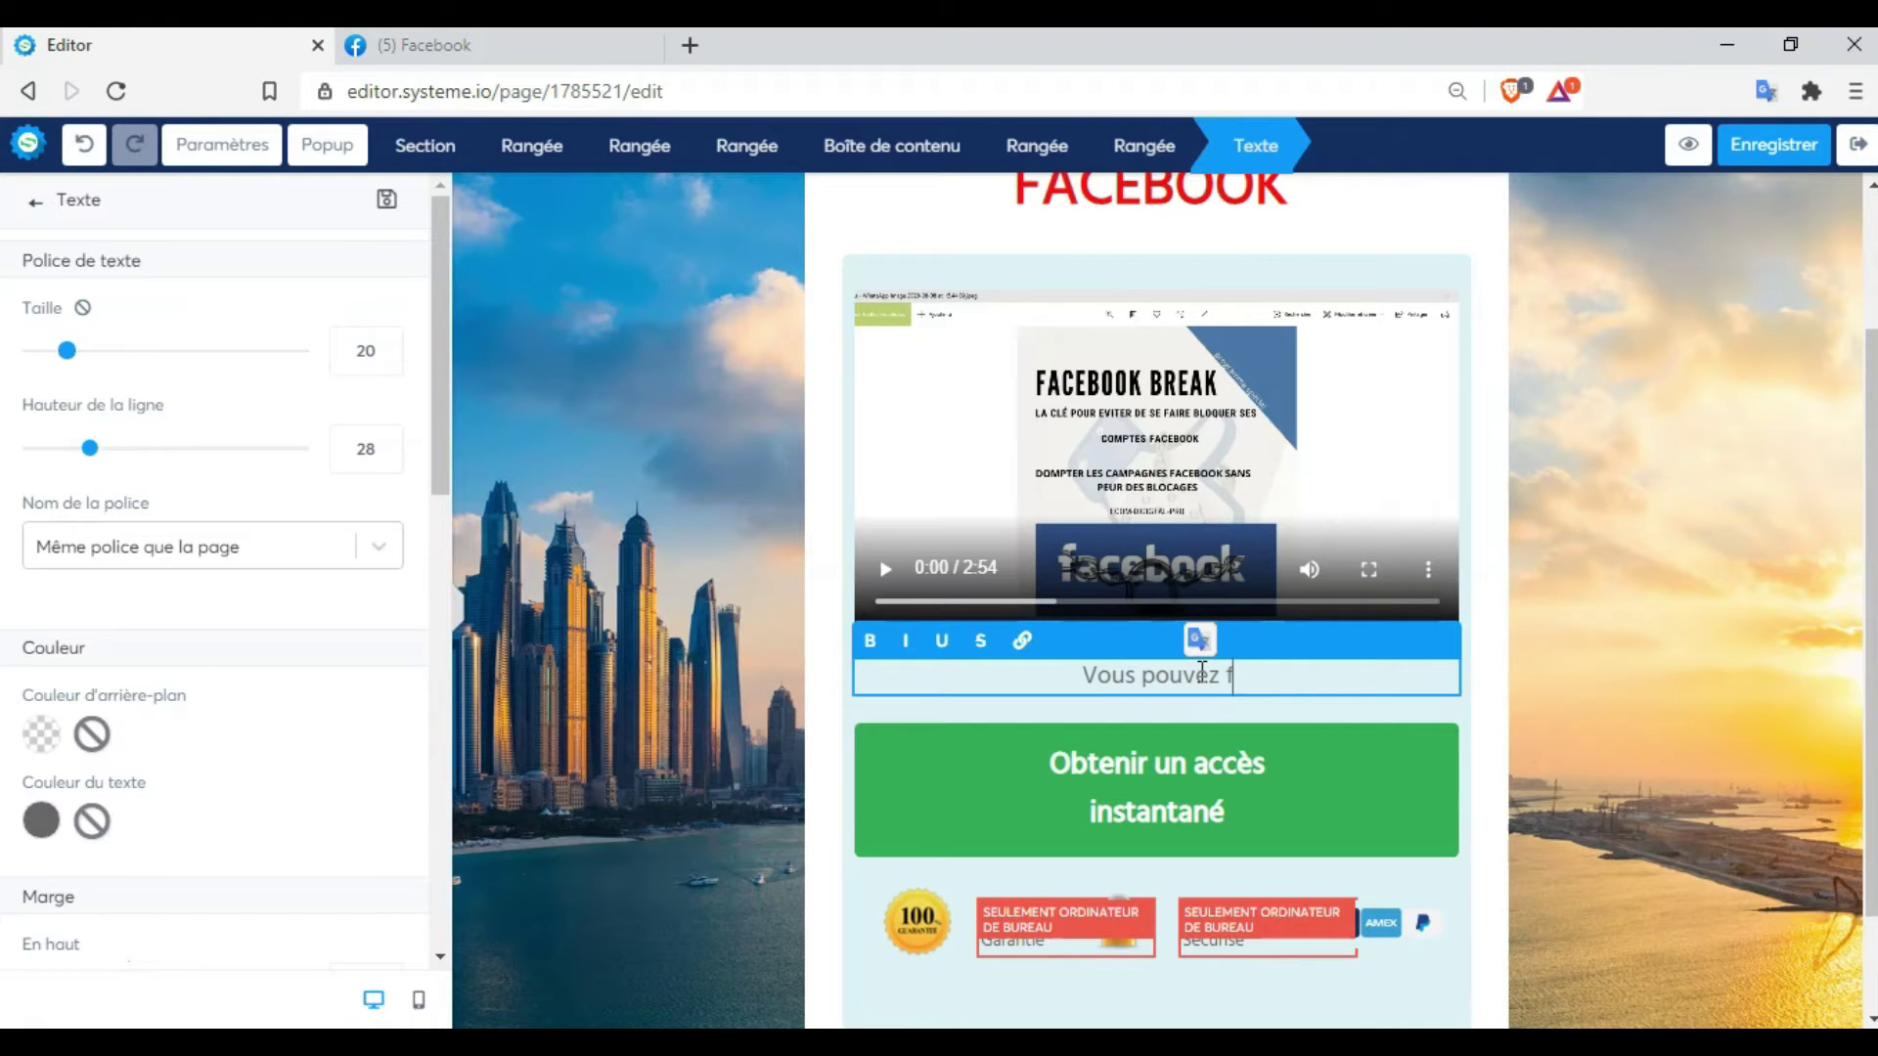
key(BackSpace)
text(do)
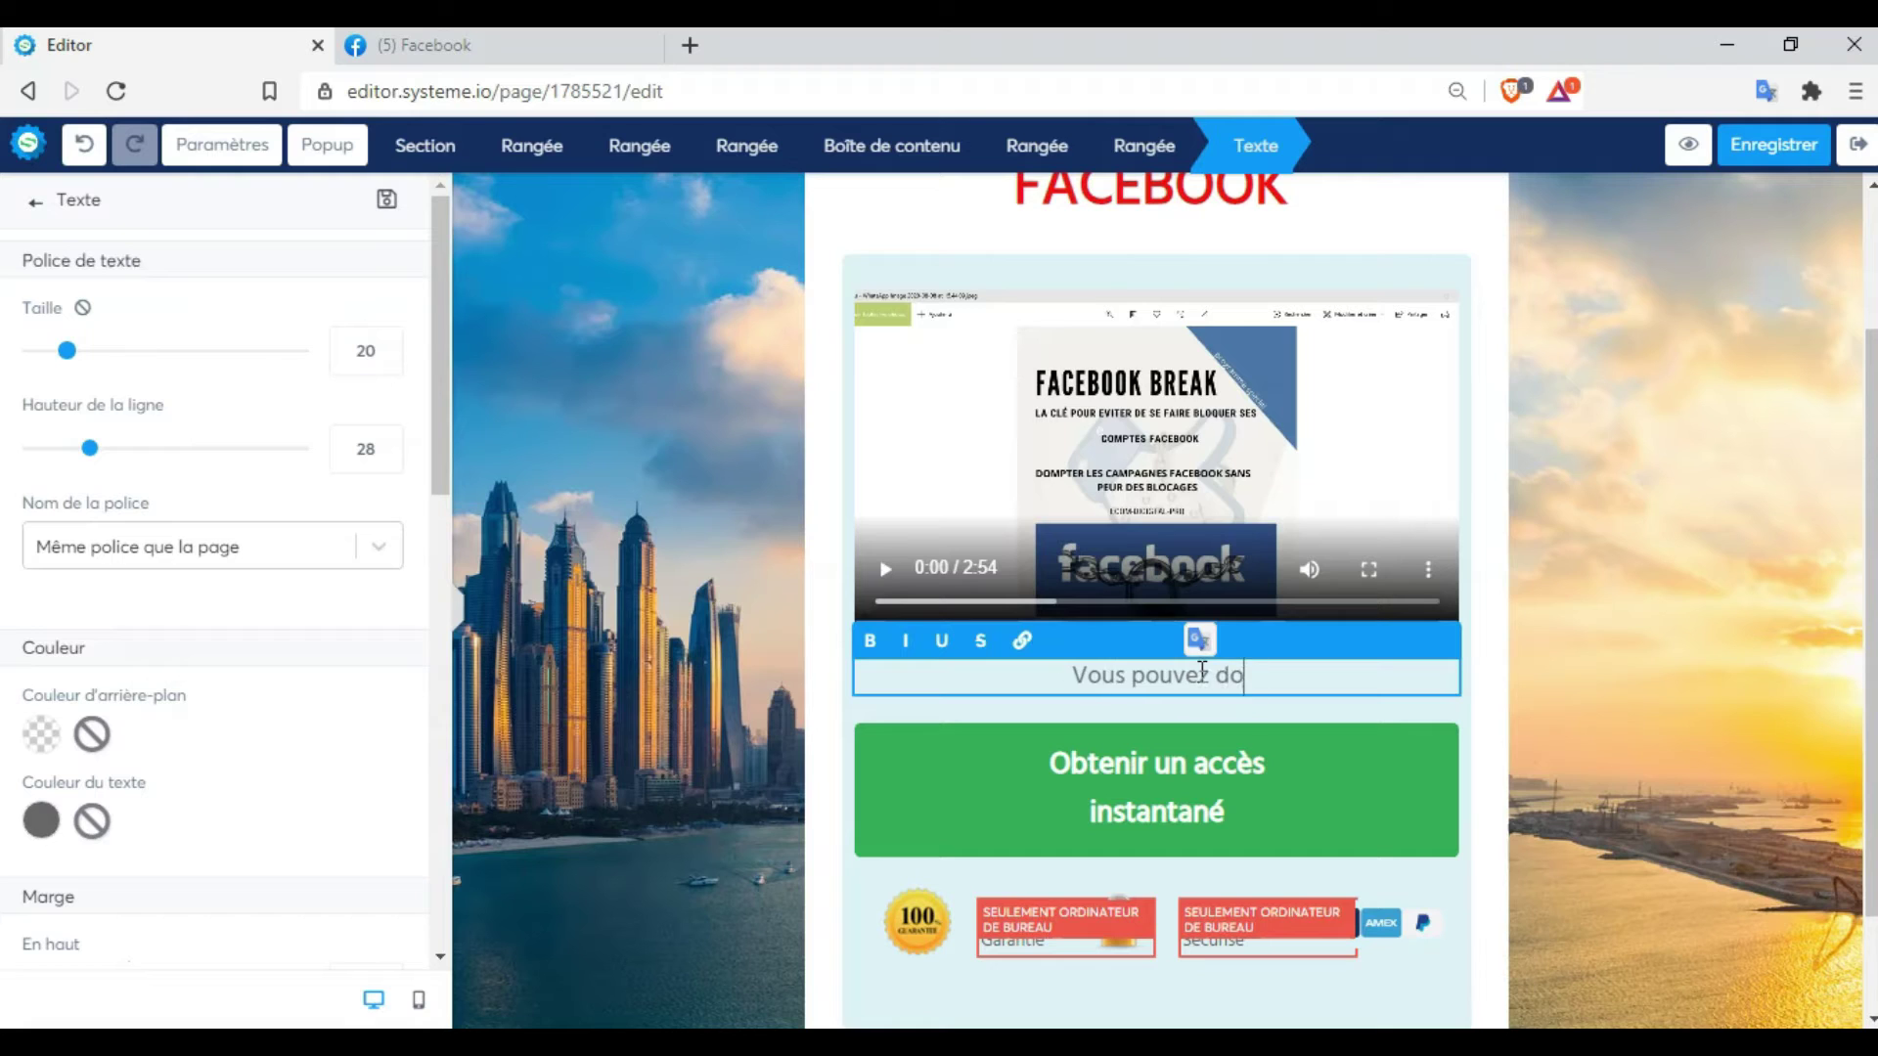
text(mpter Fac)
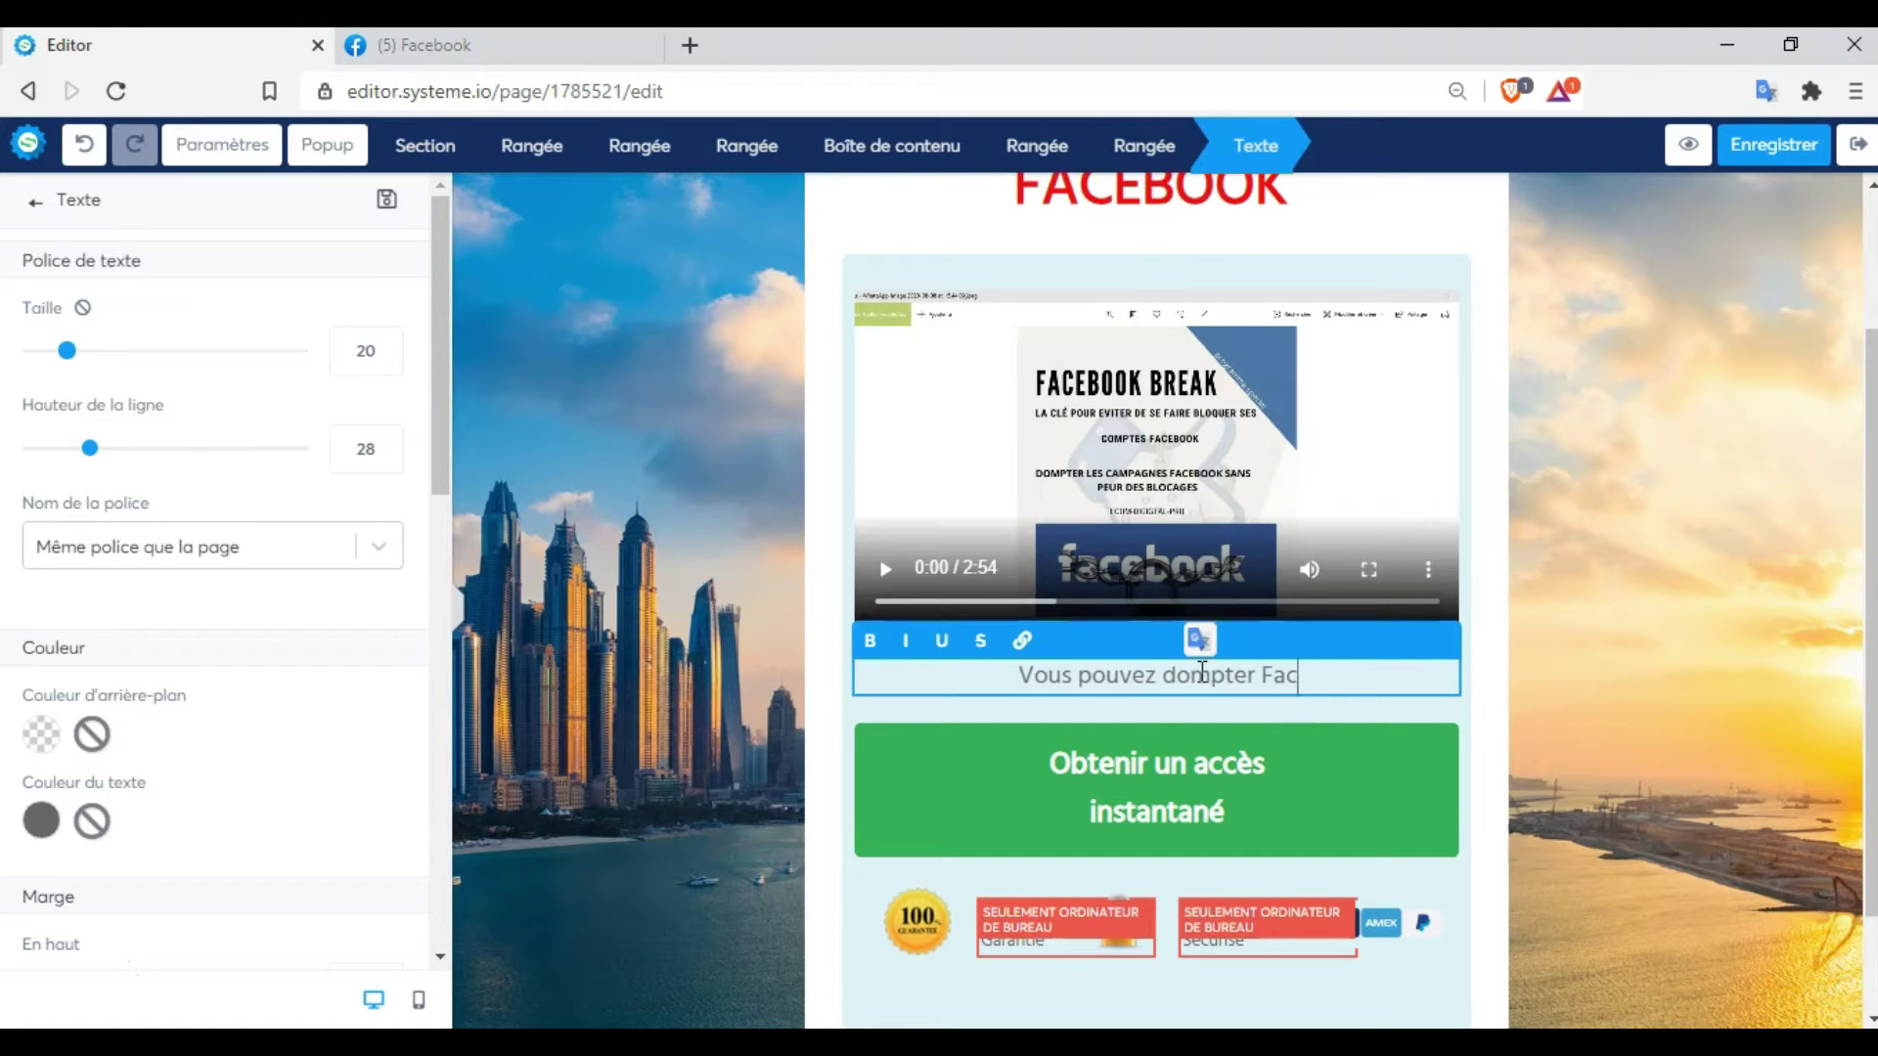
text(ebook aujourd)
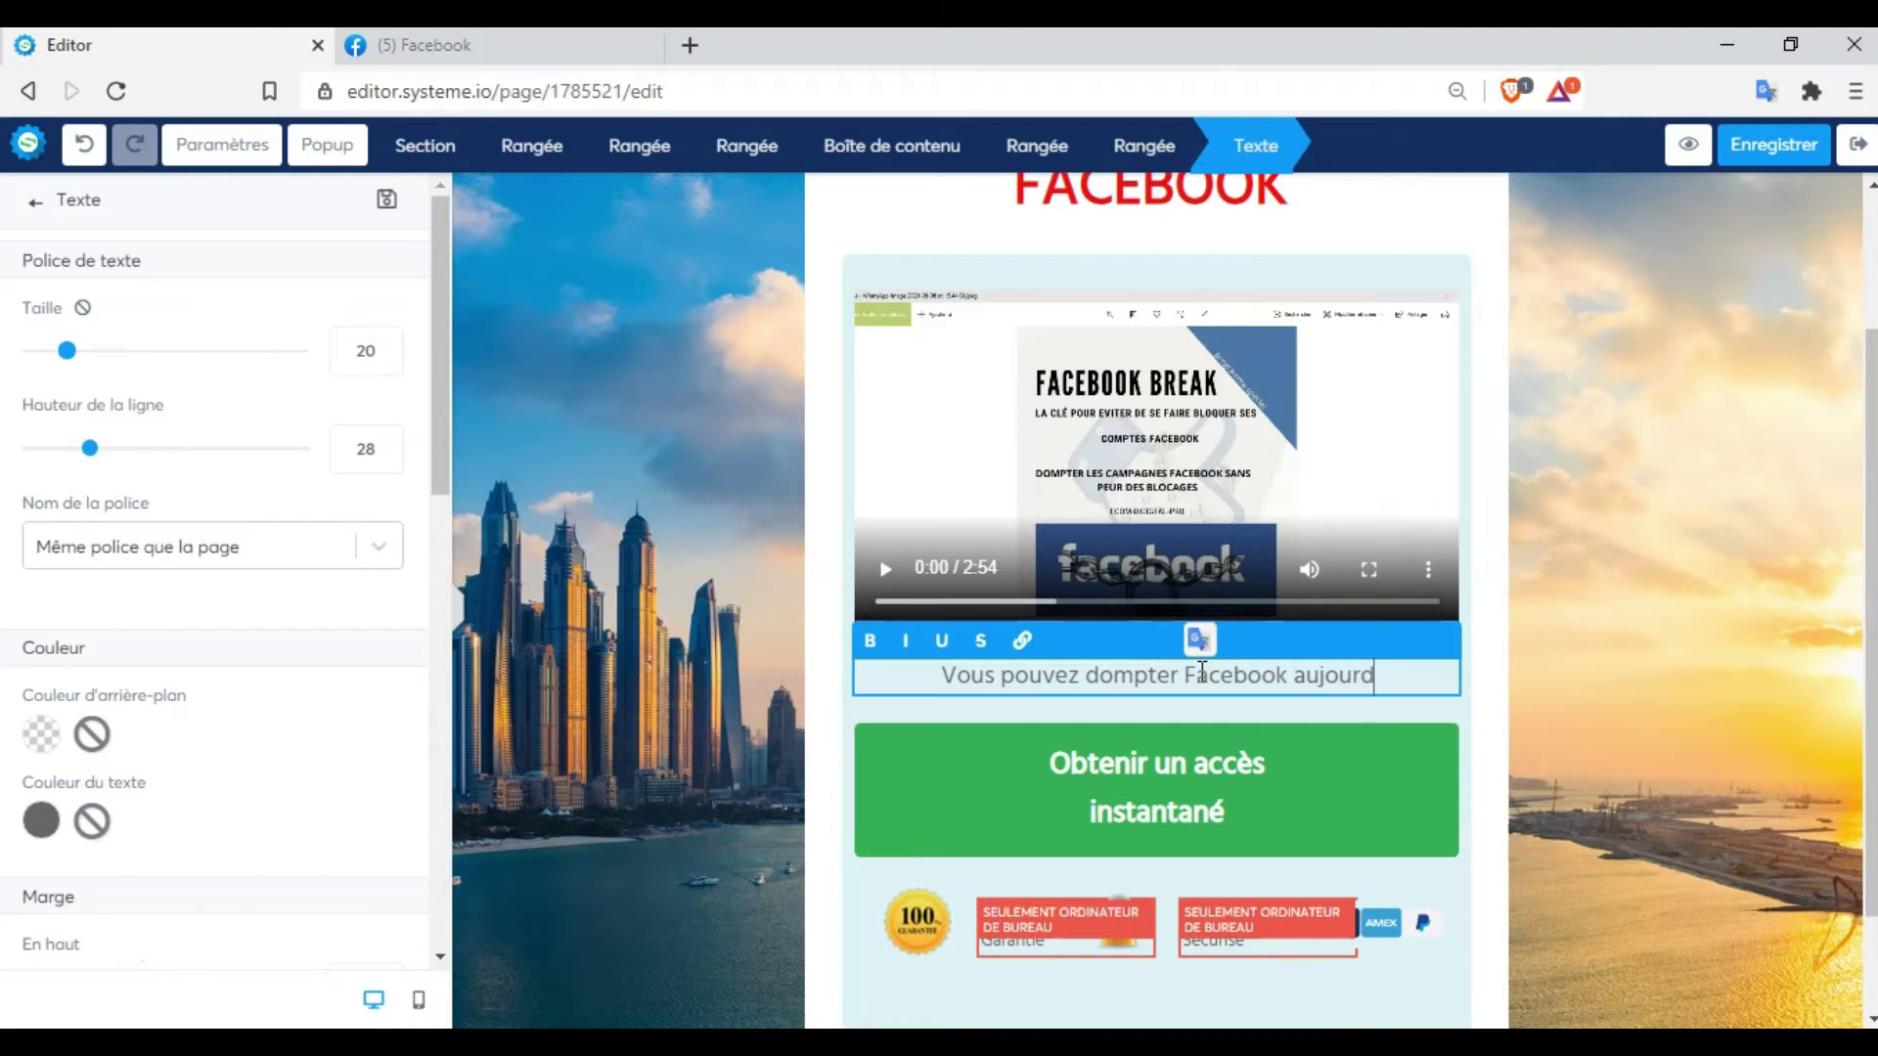
text('hui avec)
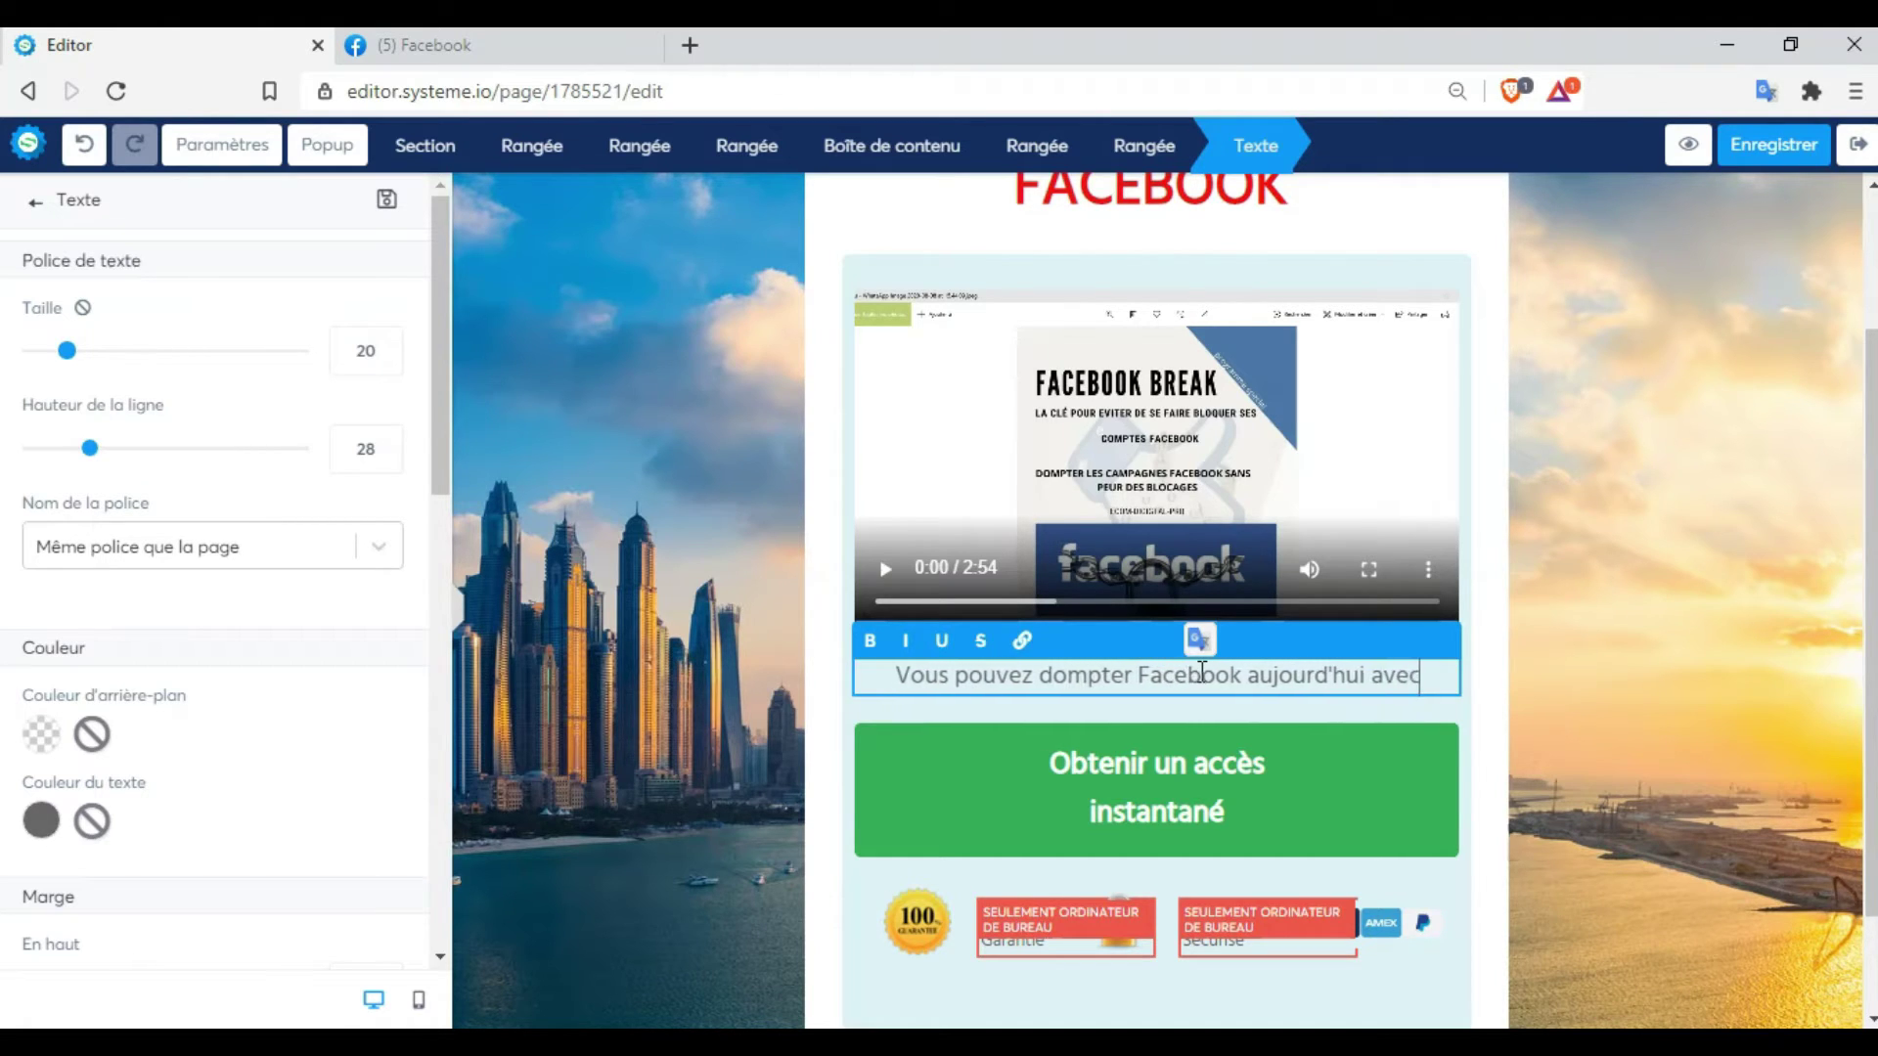
text( cette f)
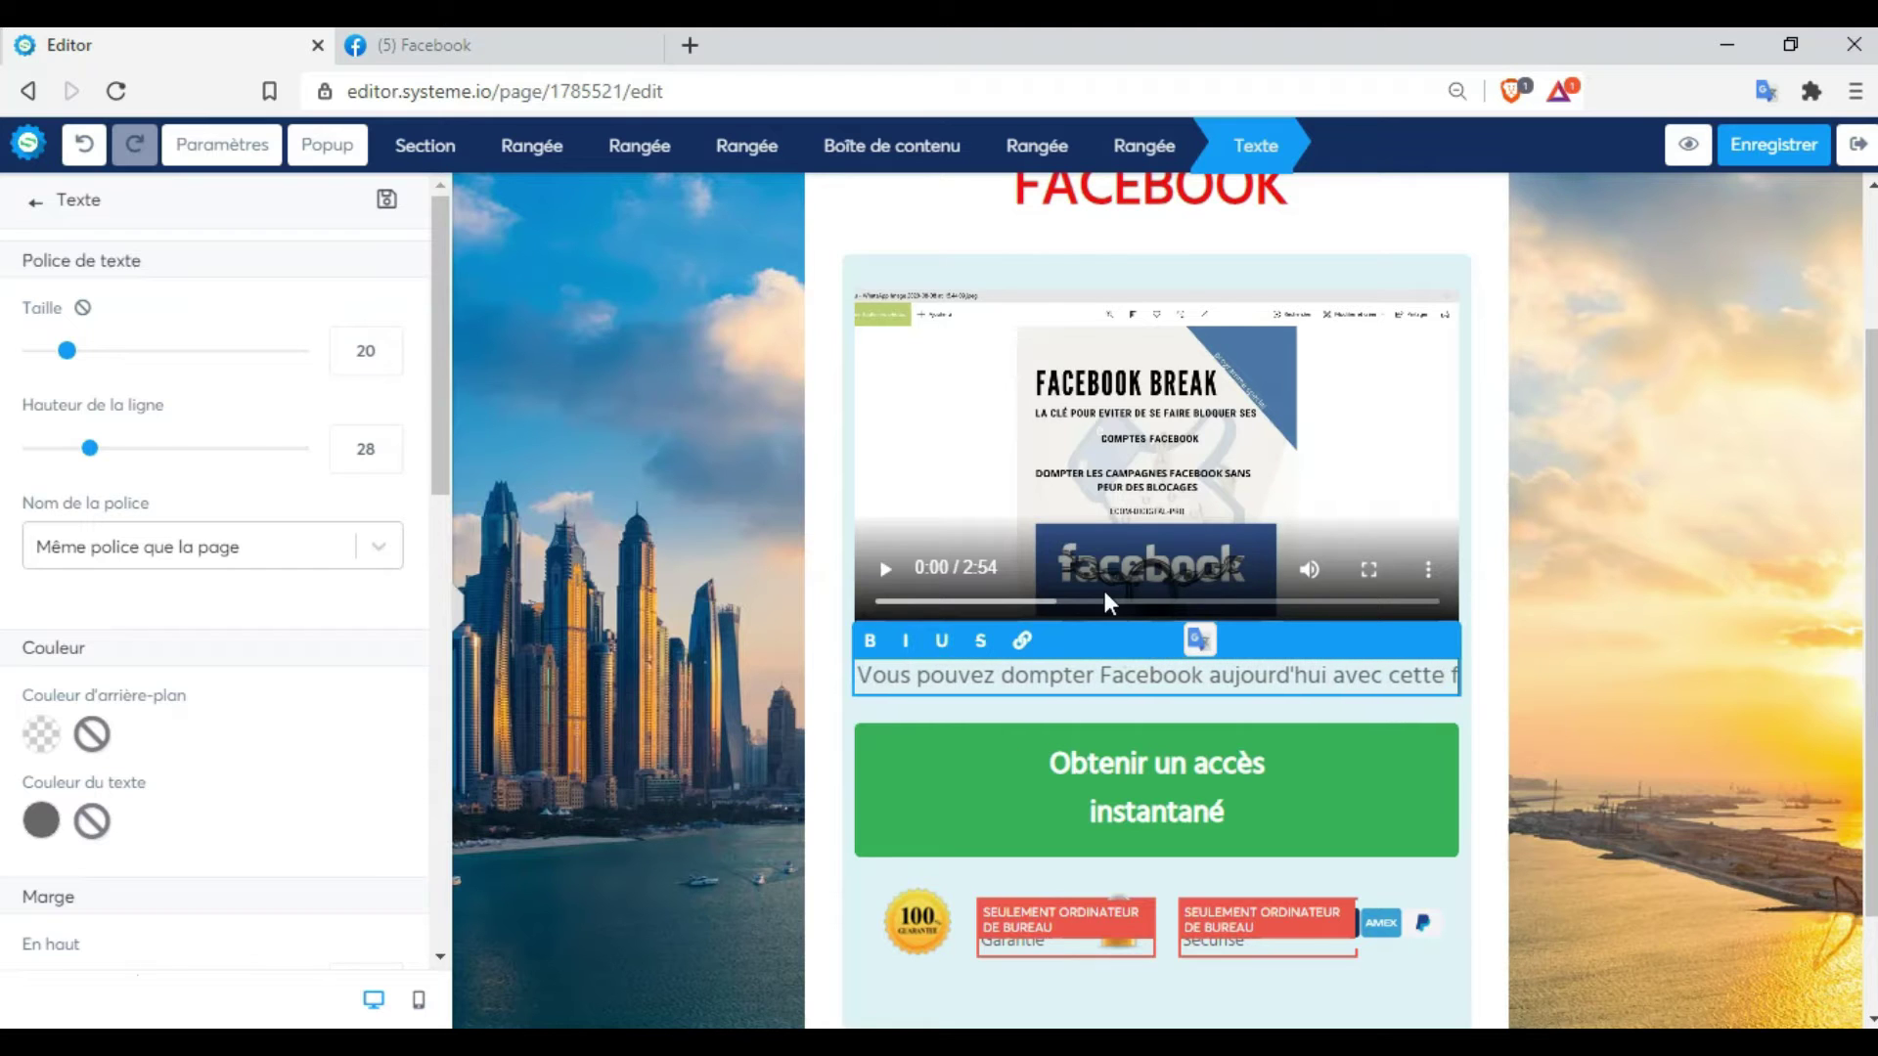
text(ormation)
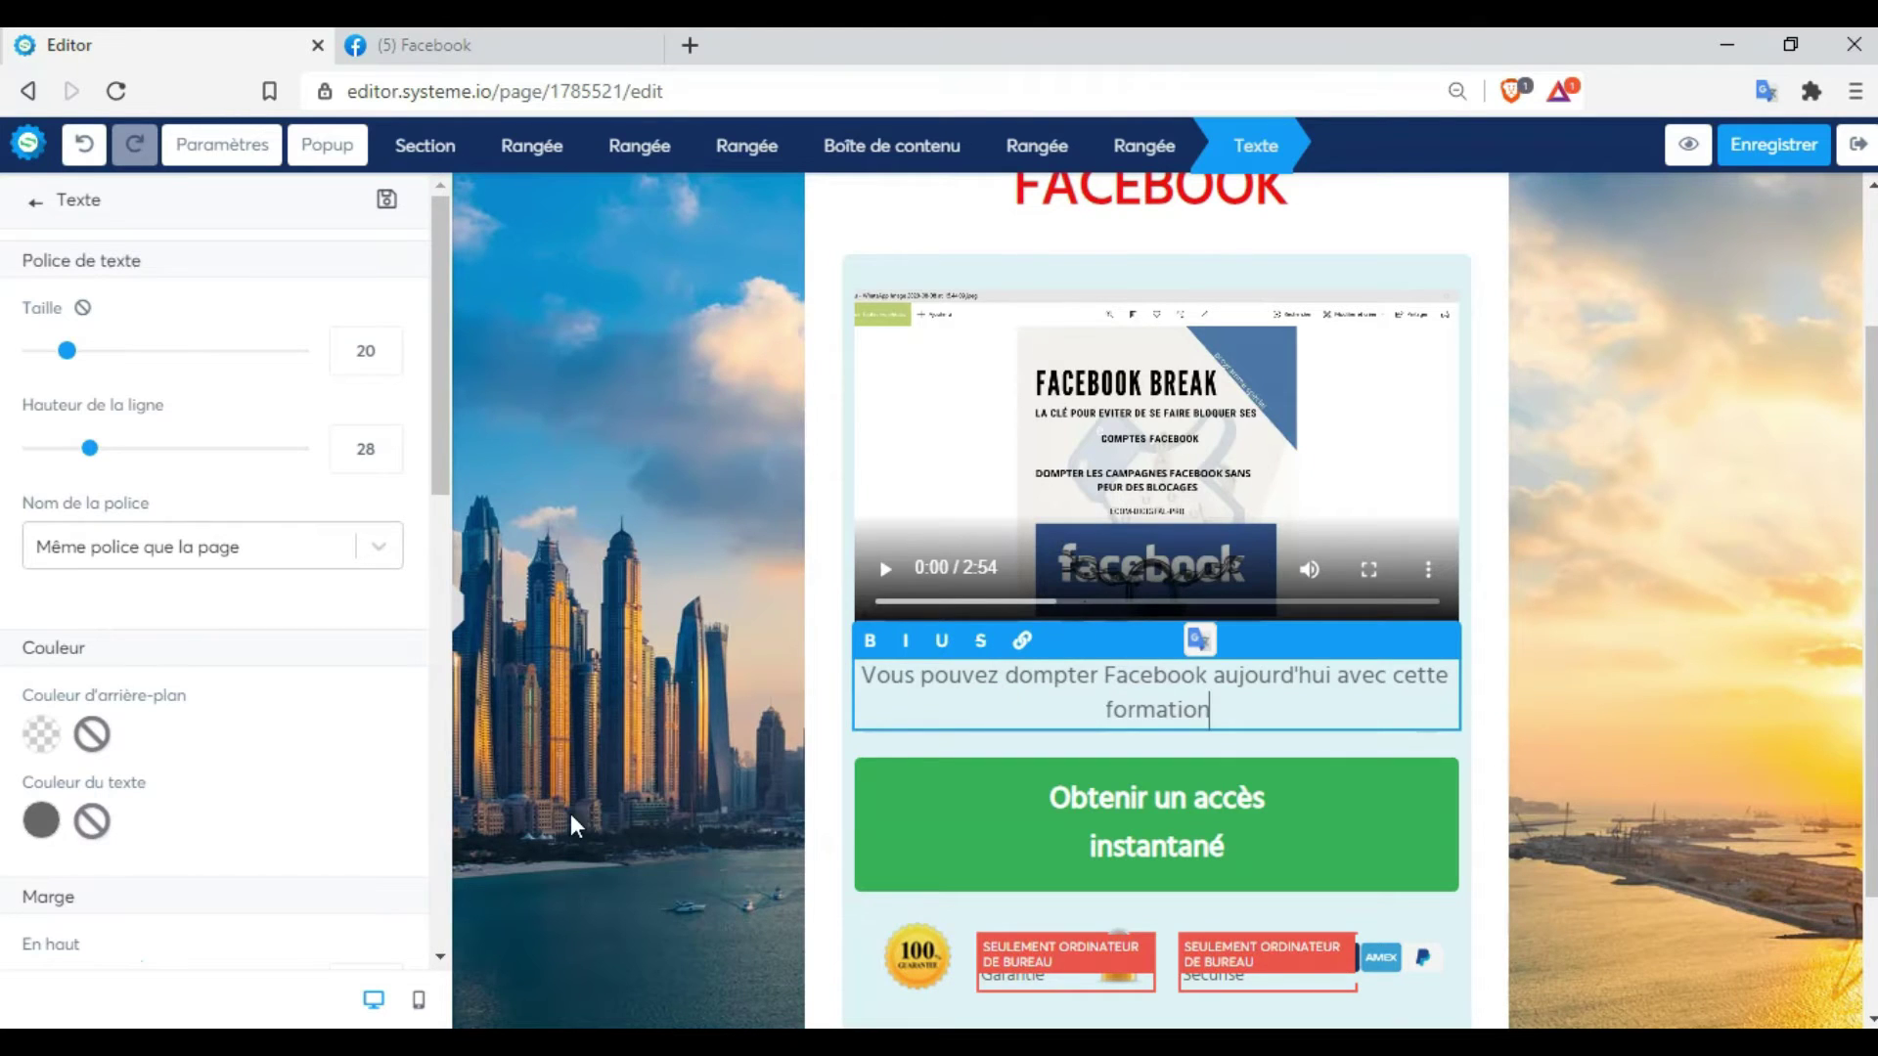
click(1596, 712)
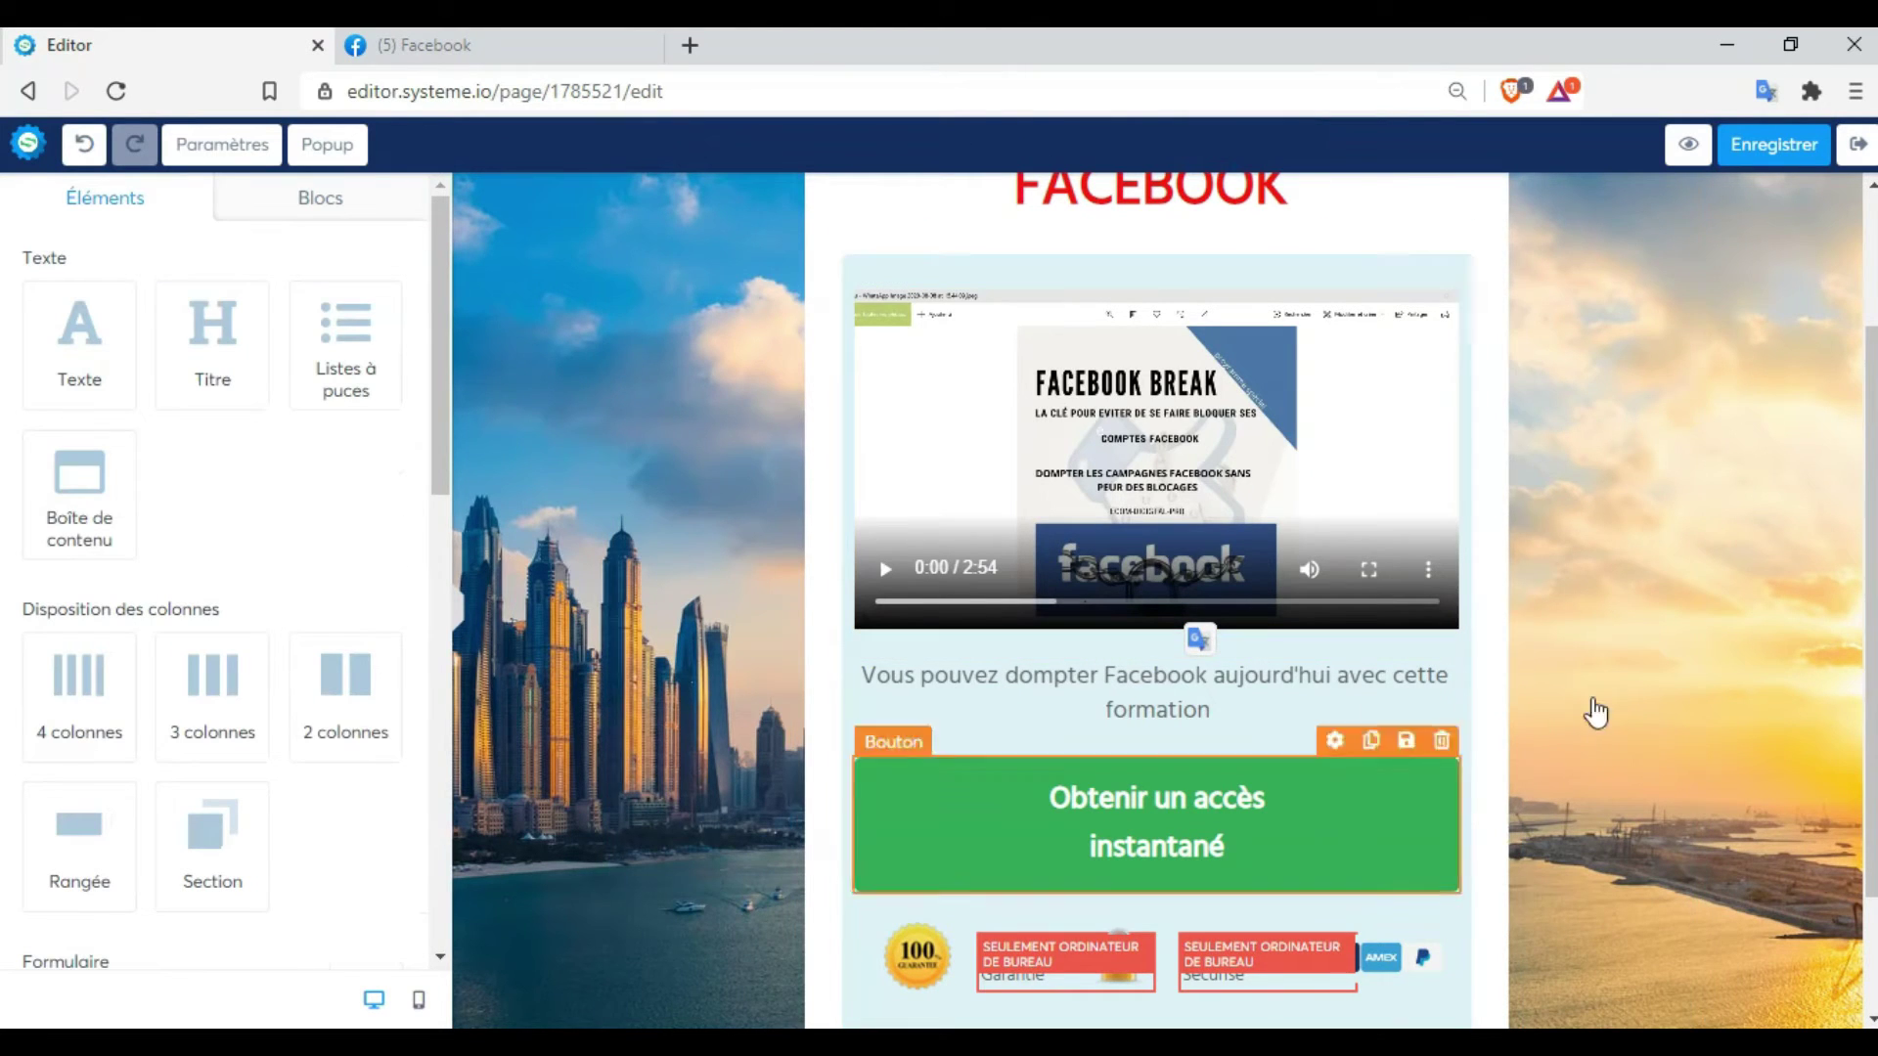
Choose "Rediriger vers une page" as the action of the green "Obtenir un accès instantané" button
click(1140, 838)
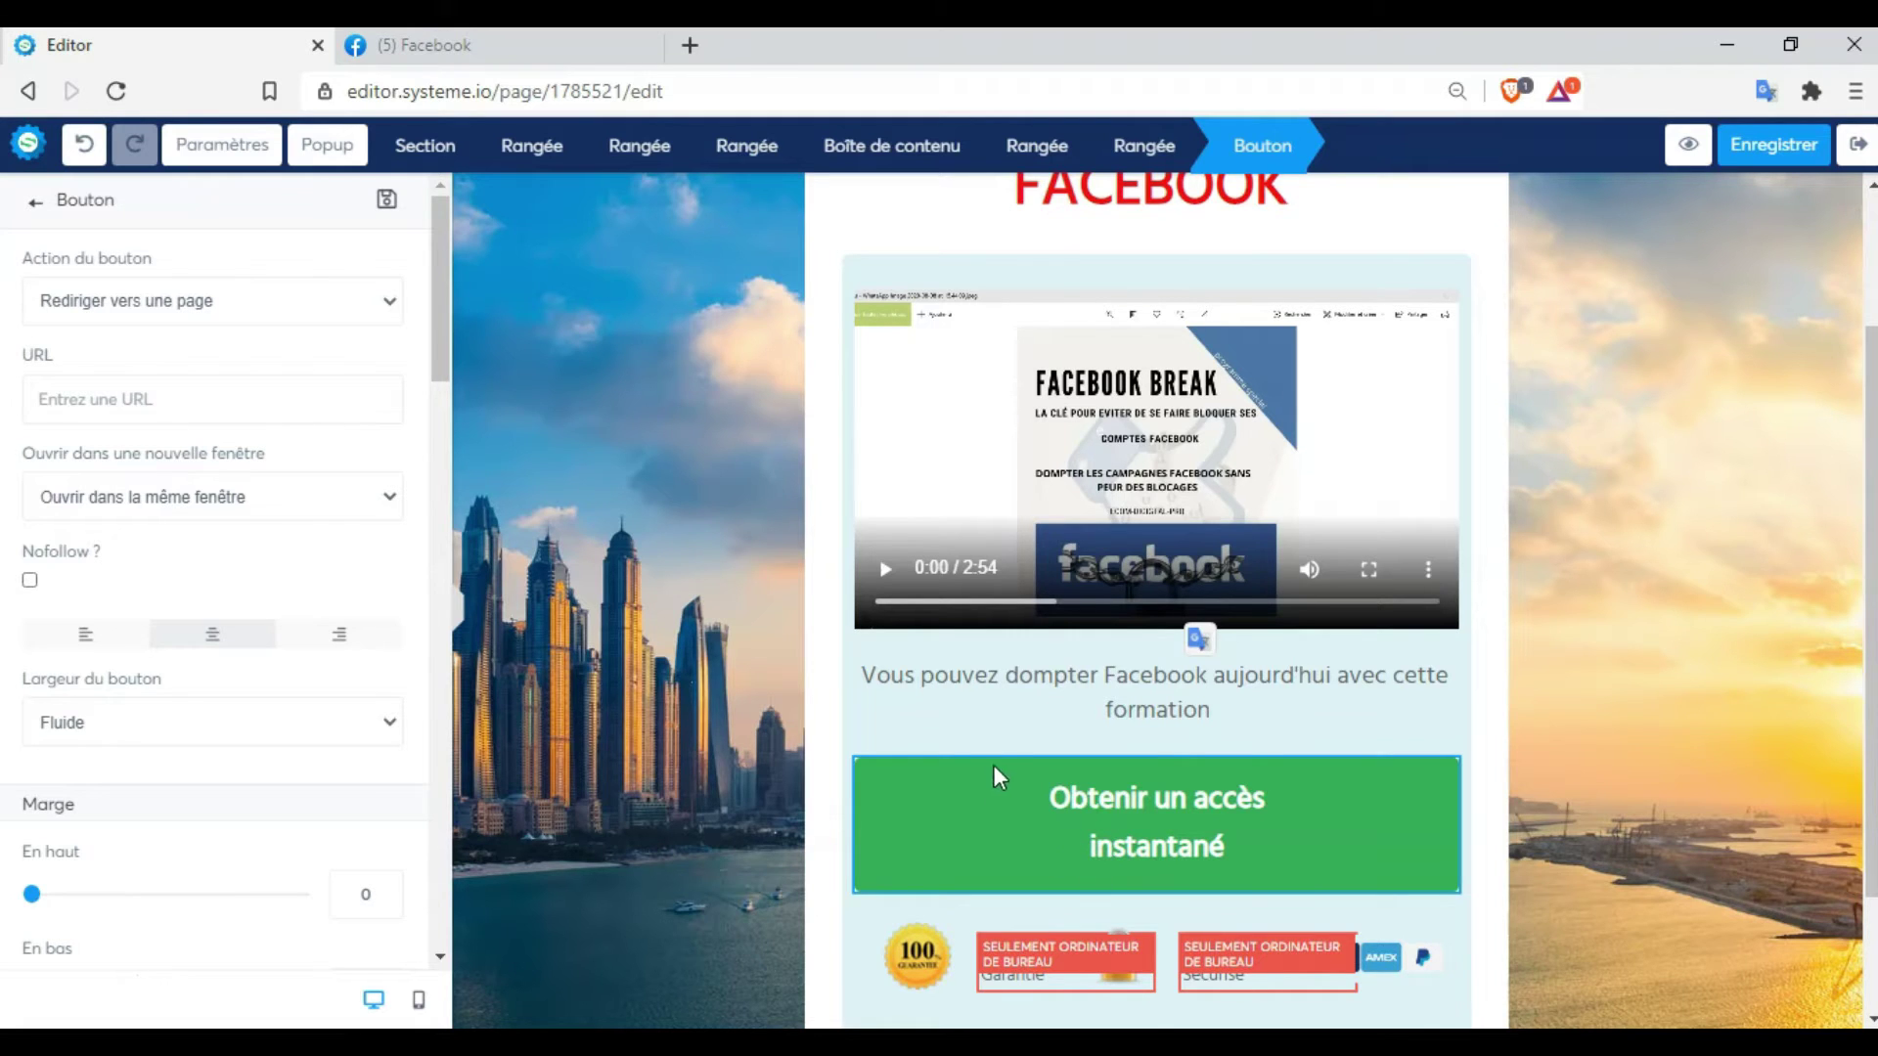
drag(443, 297, 505, 301)
click(1031, 806)
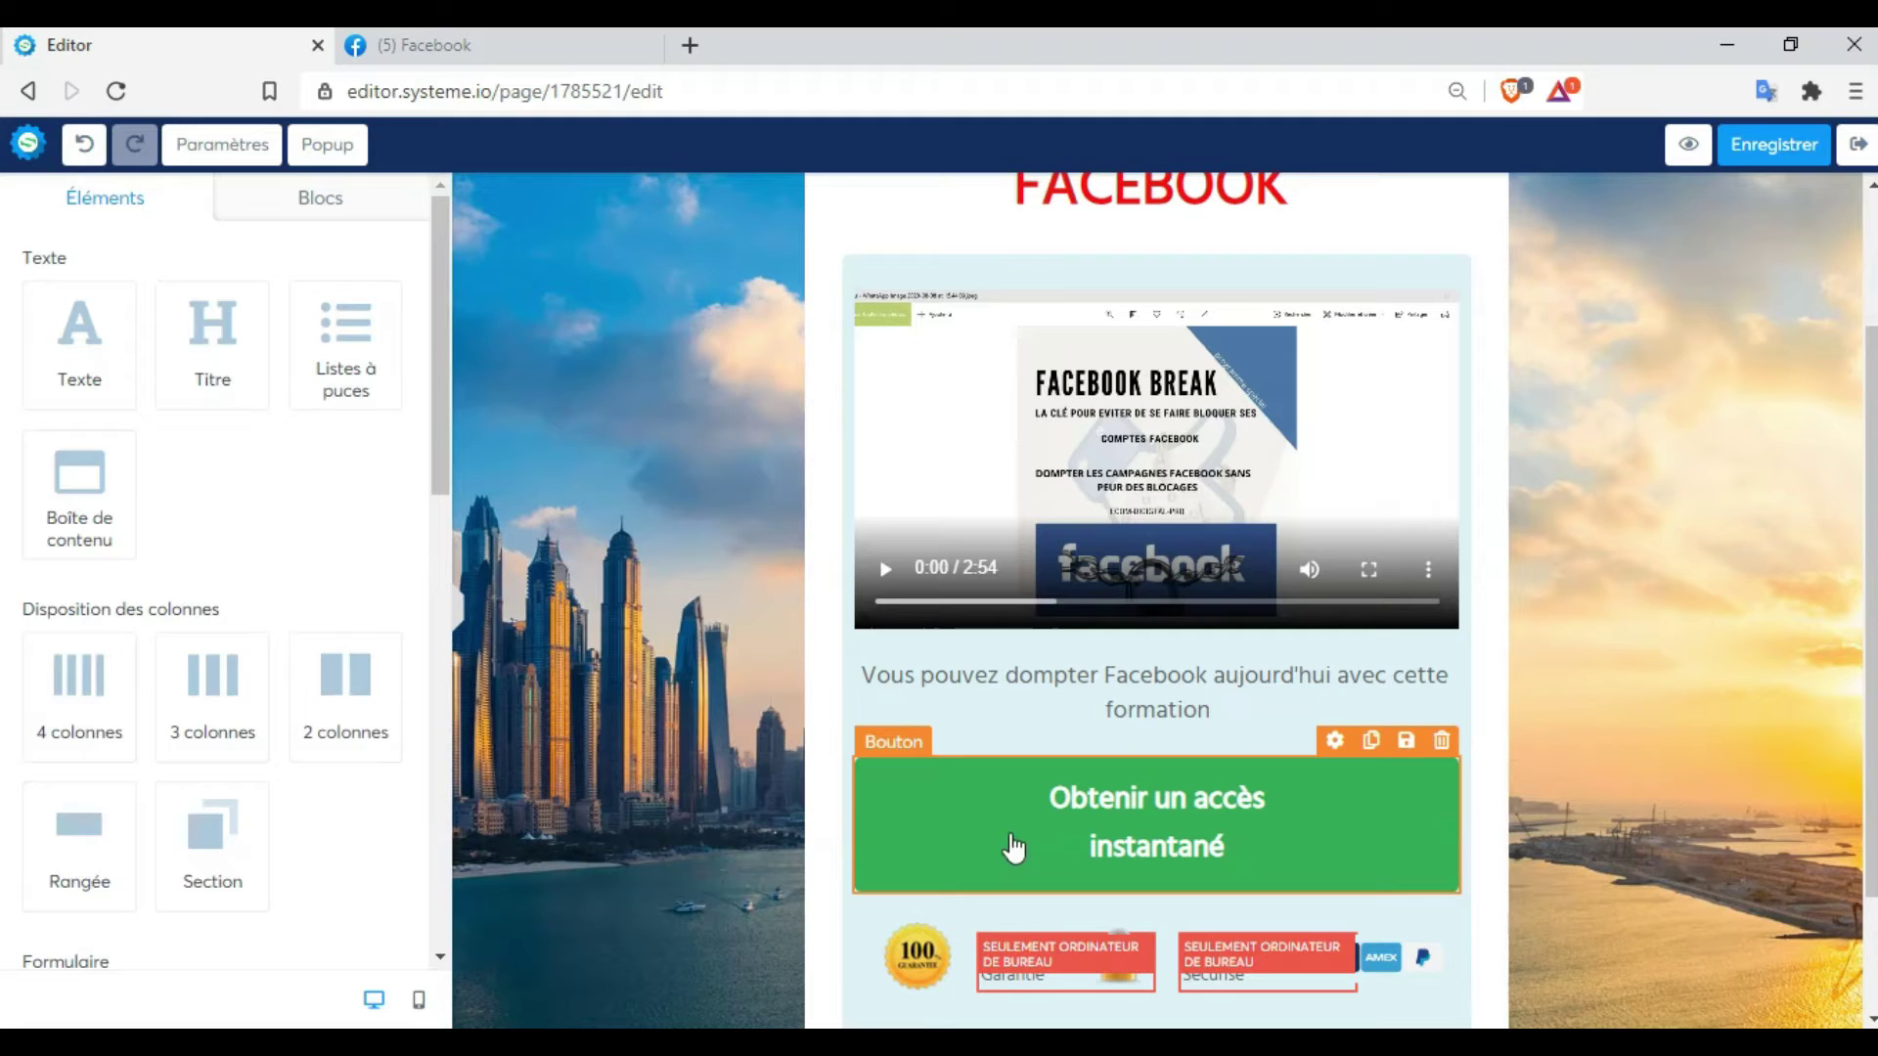
click(1050, 847)
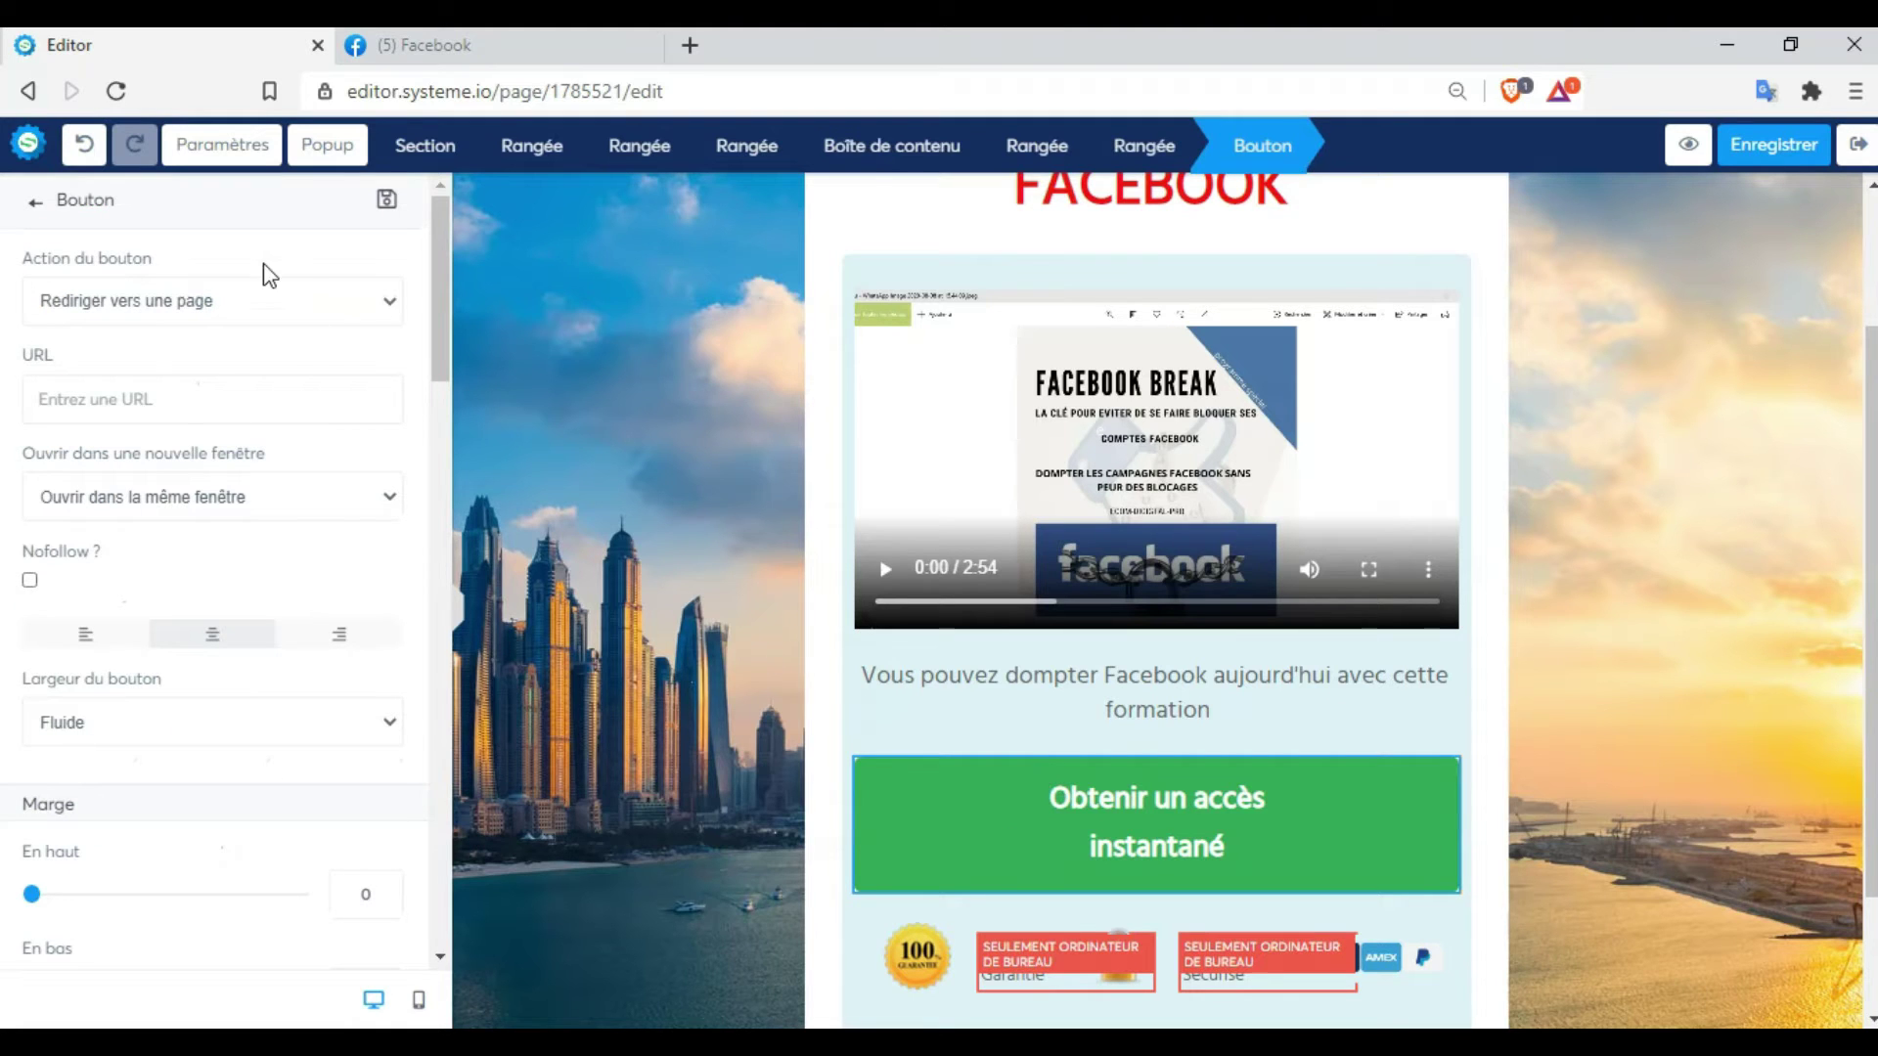
click(389, 303)
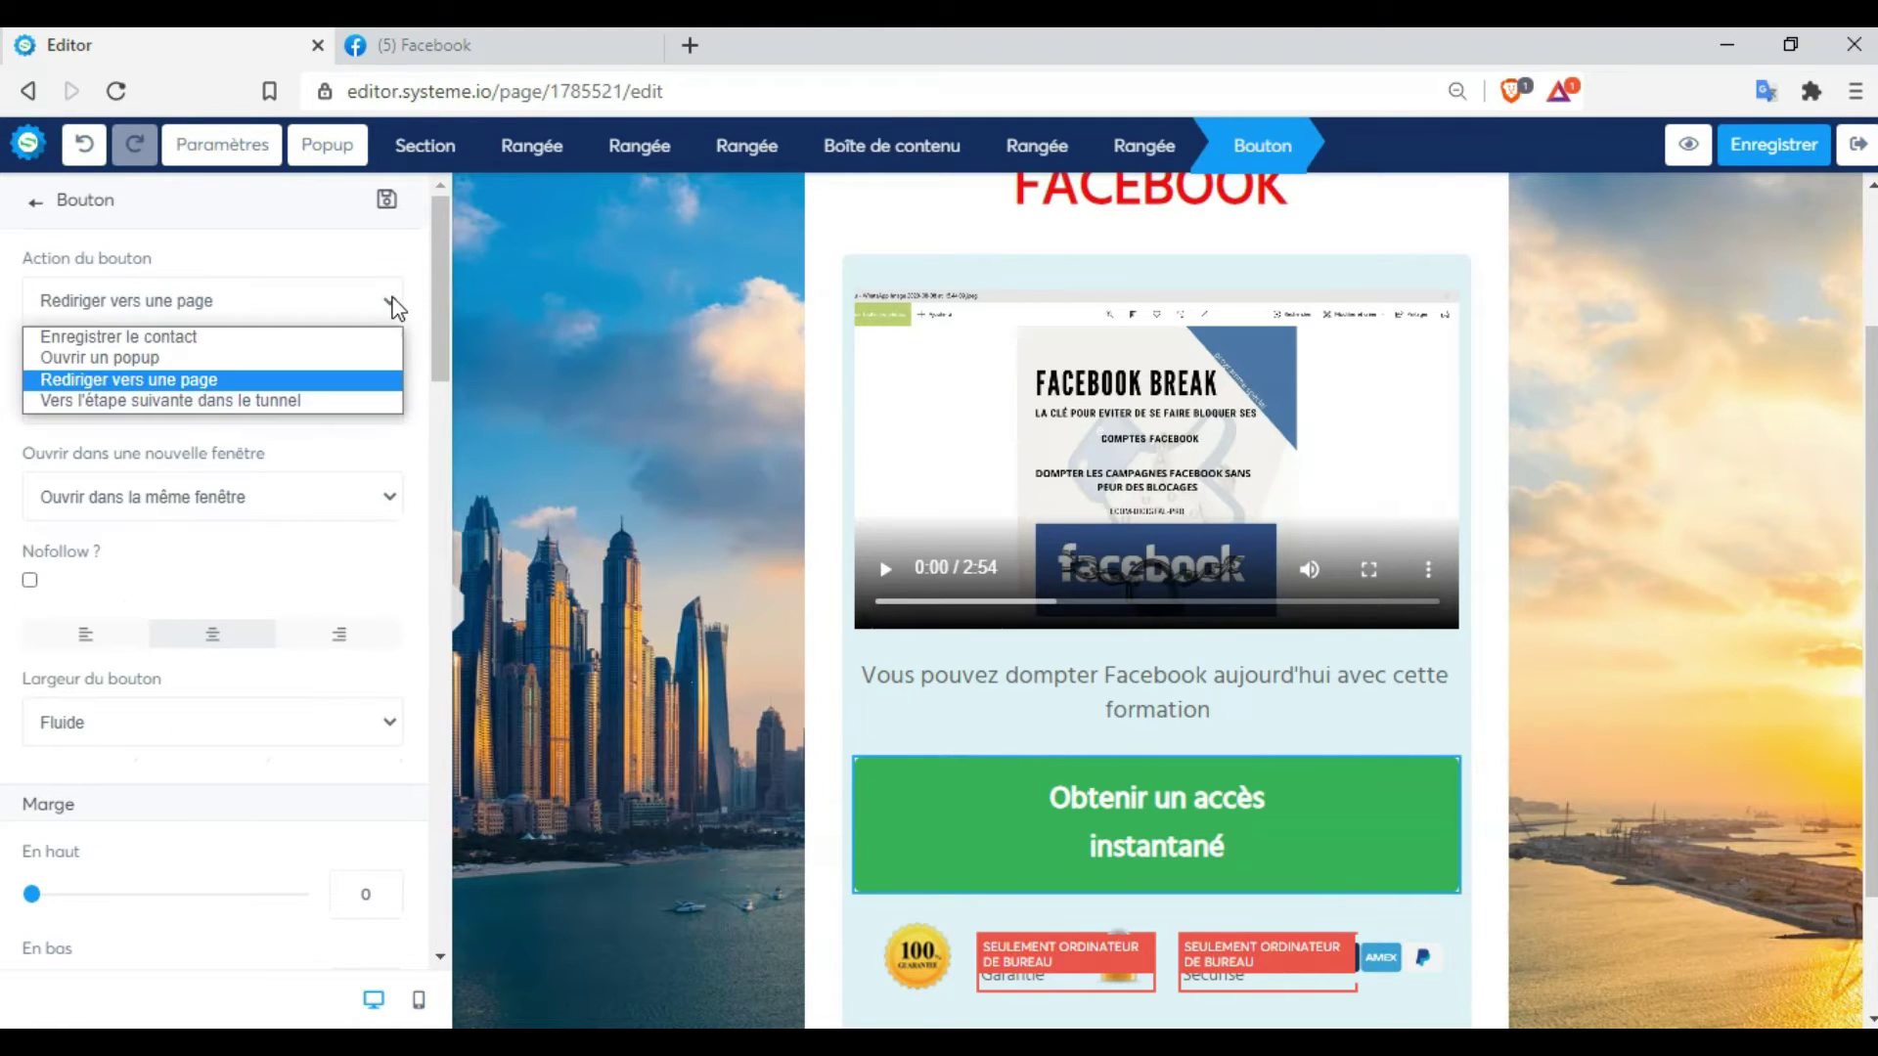
click(318, 382)
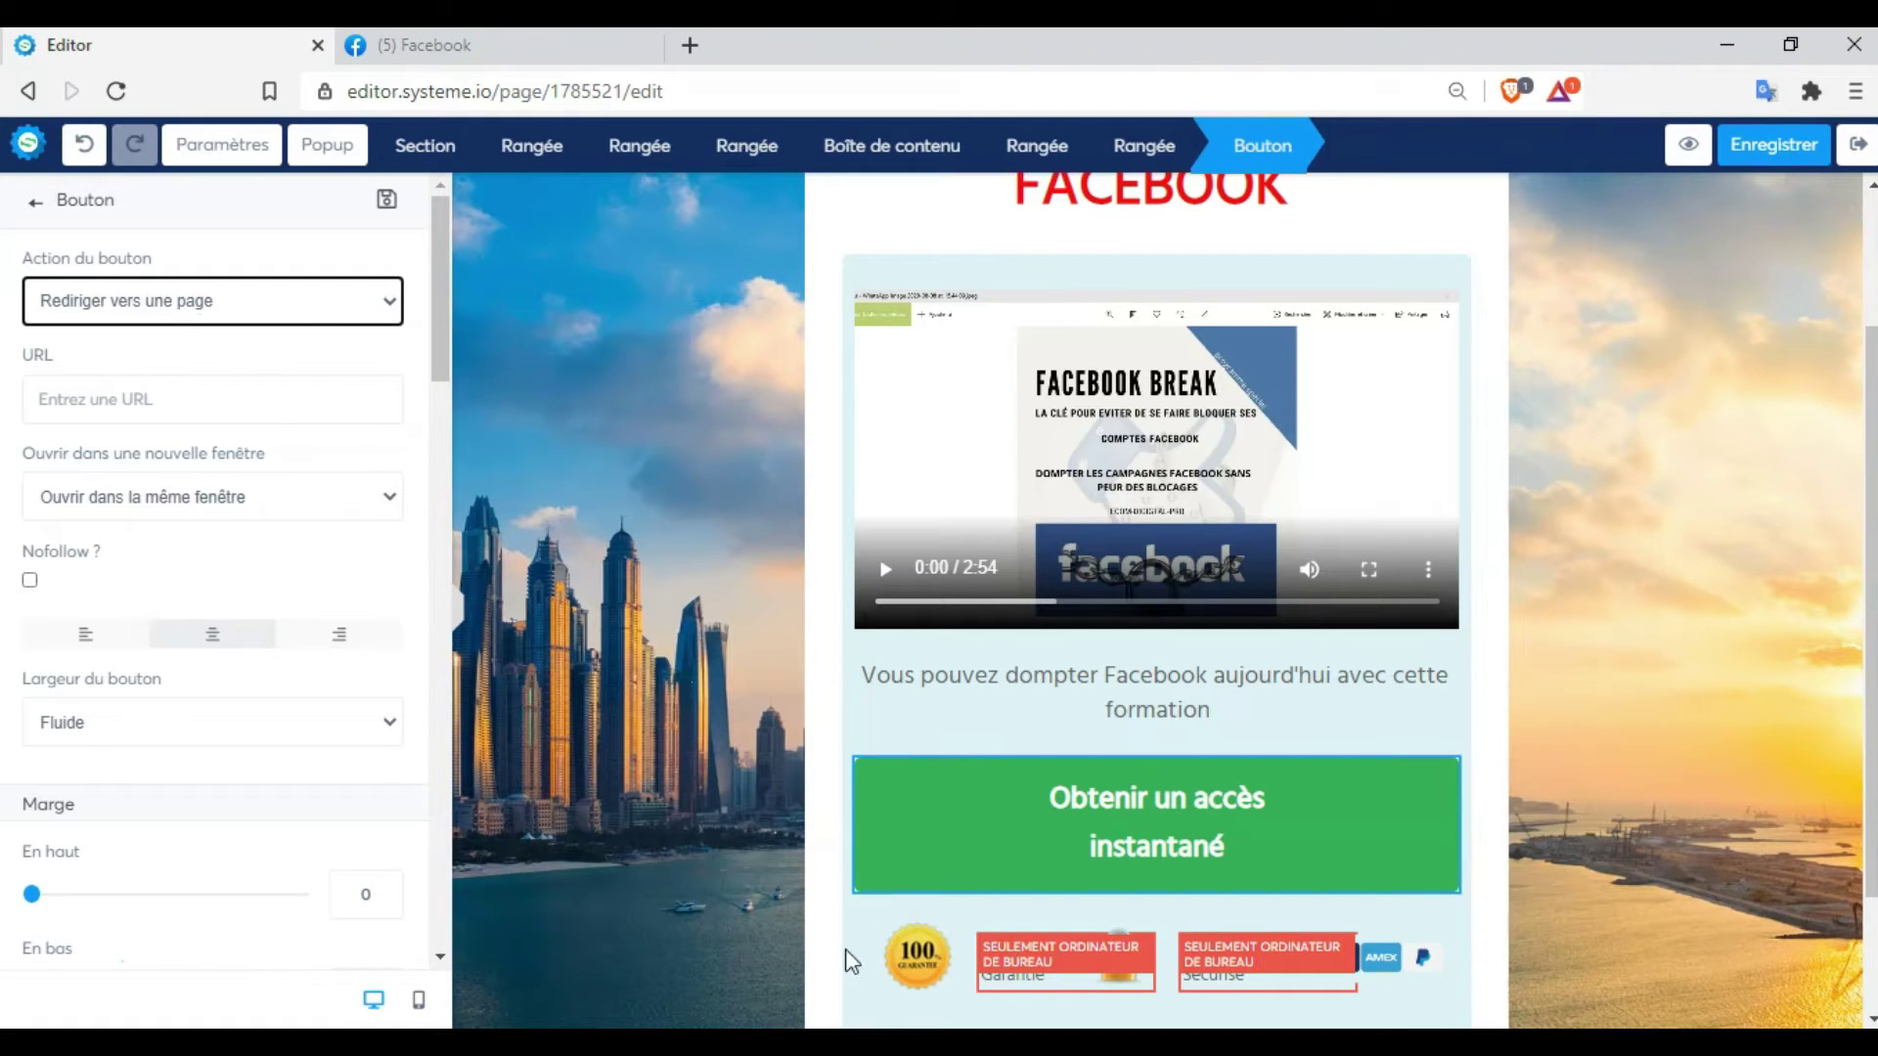
Switch to FedaPay in Chrome and copy the link of the "Facebook Break: Les clés pour dompter Facebook" payment page
click(82, 399)
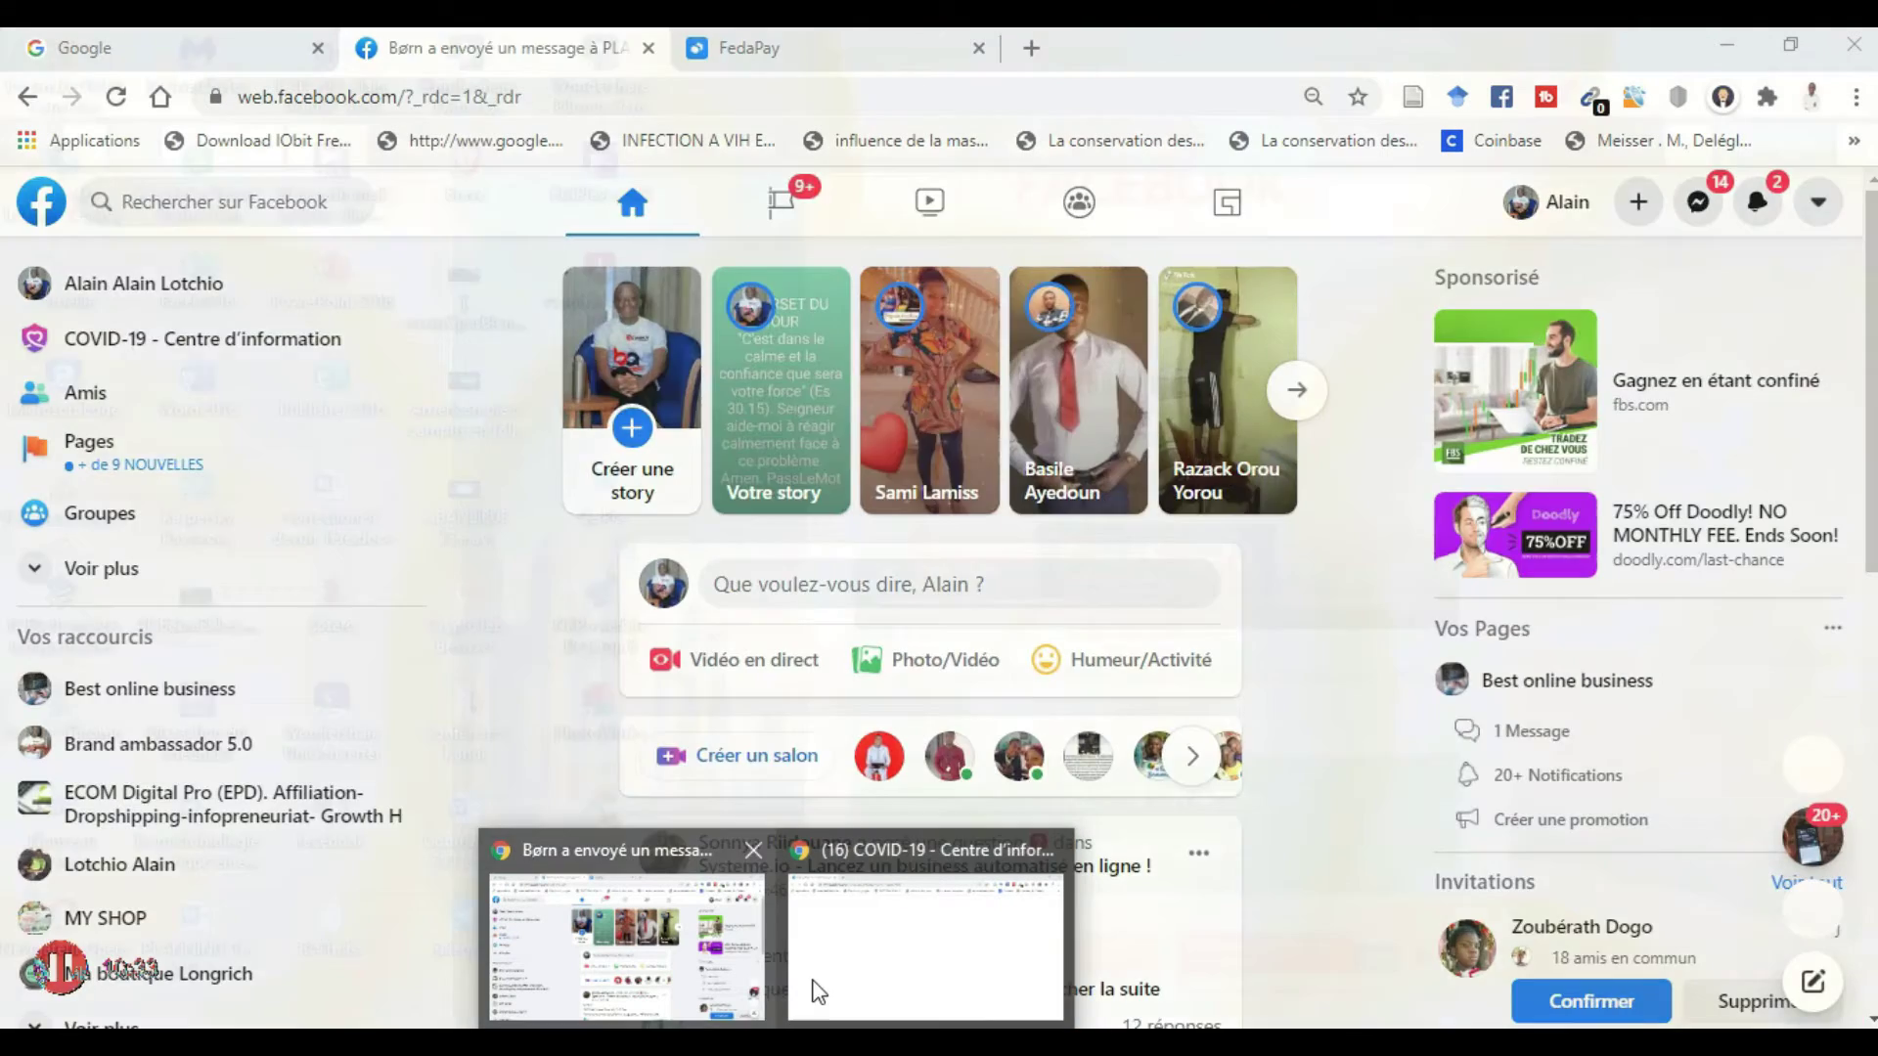
mouse_move(830, 981)
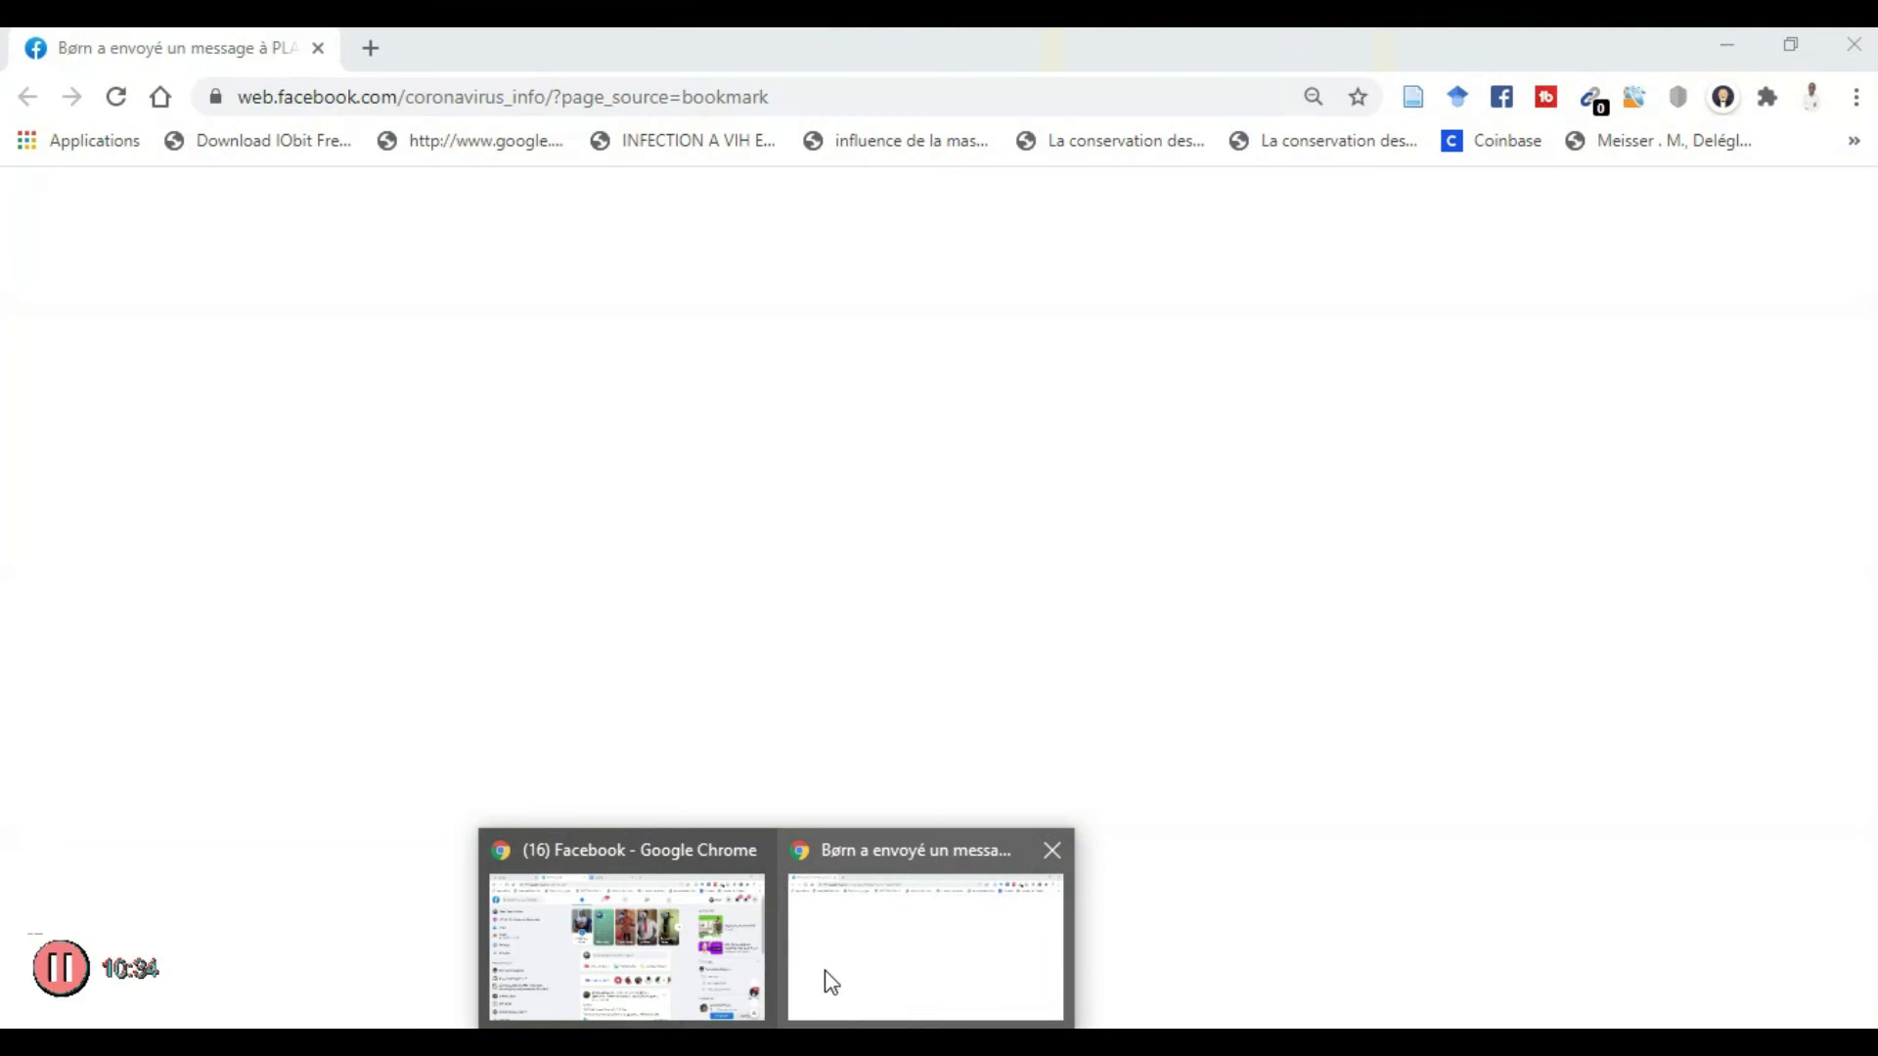
click(828, 966)
mouse_move(783, 1039)
click(626, 963)
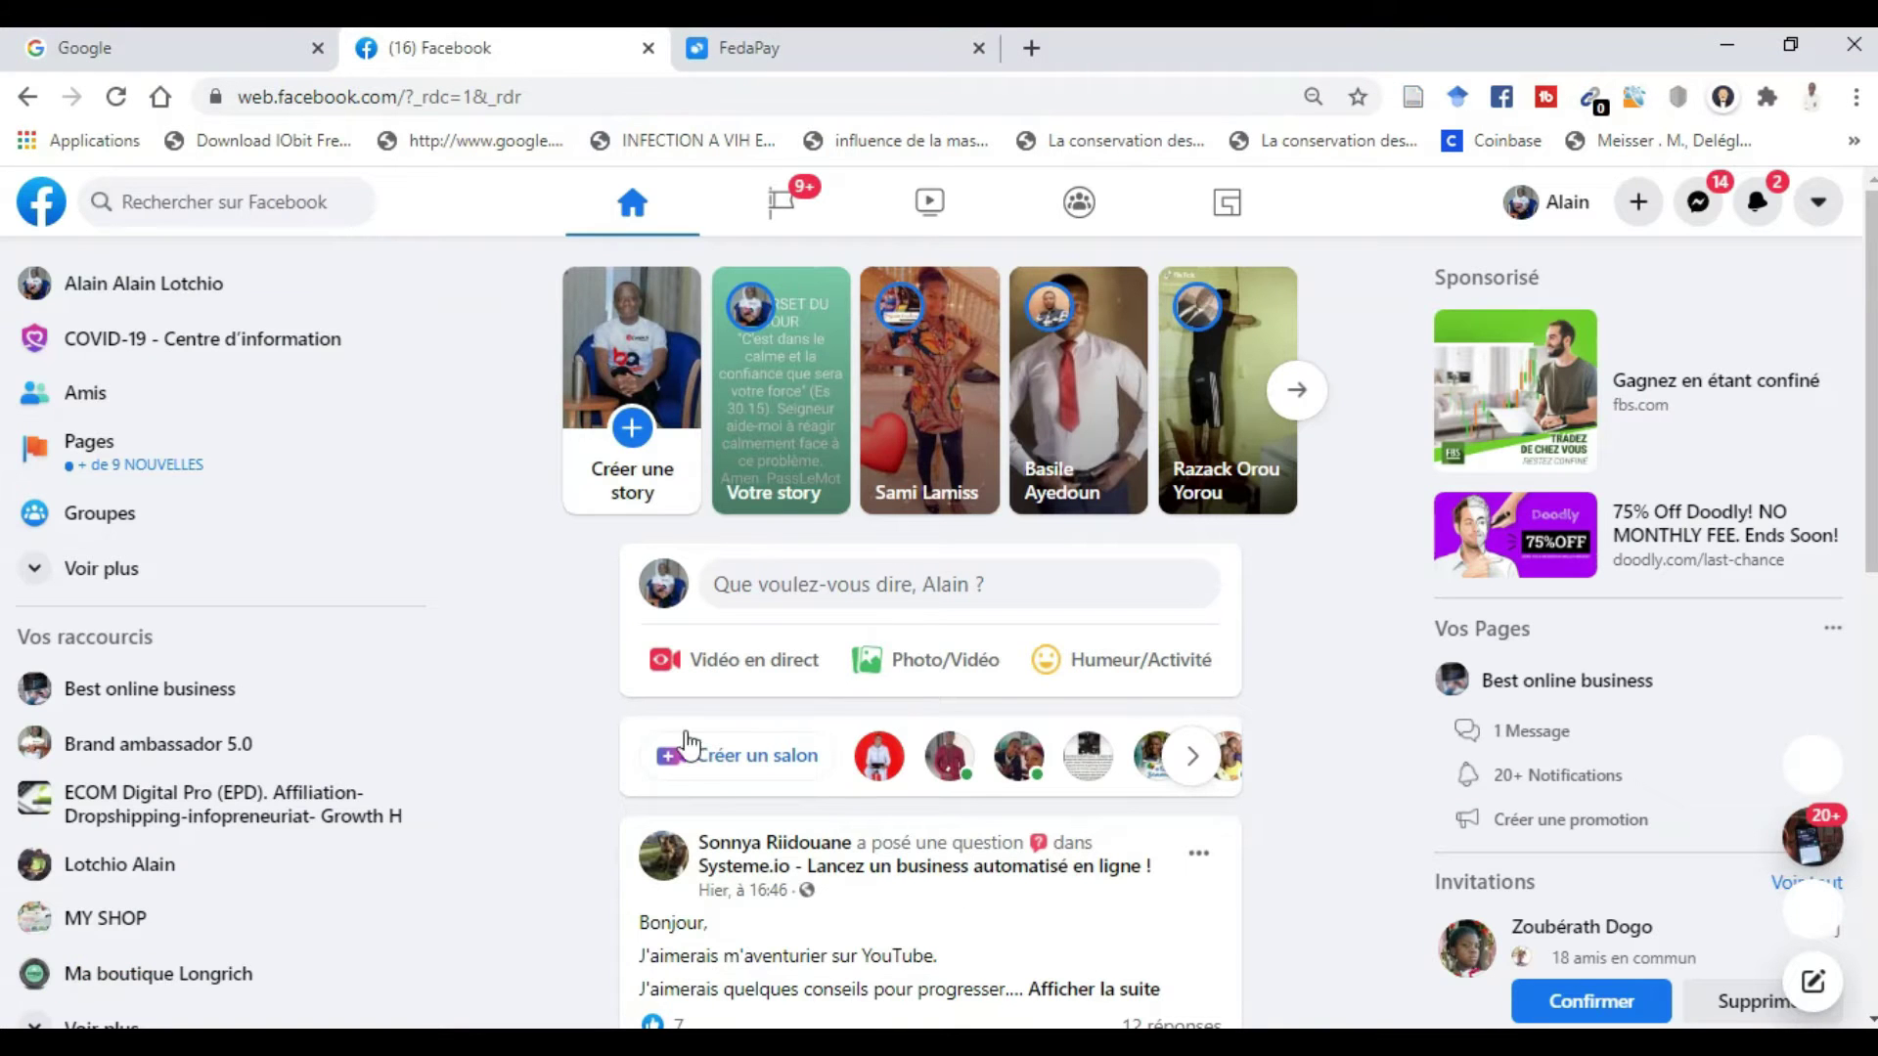
click(746, 54)
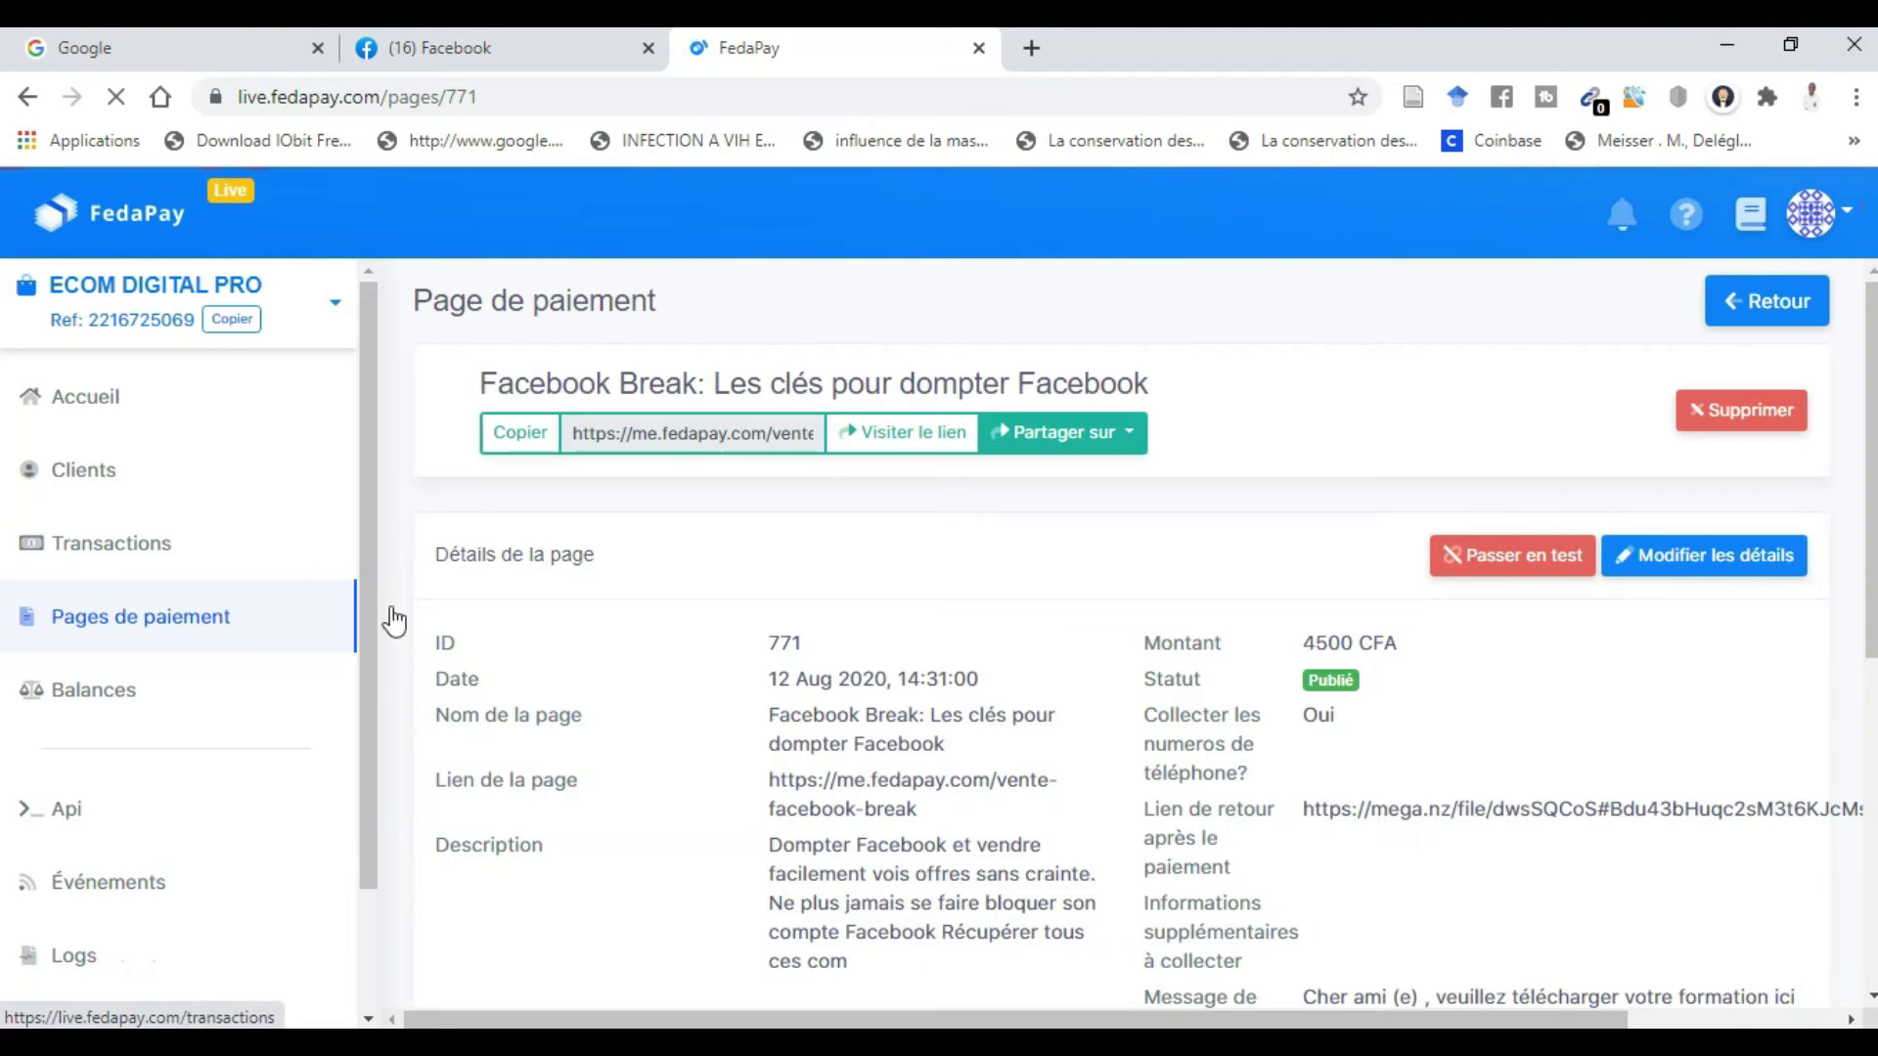
click(585, 440)
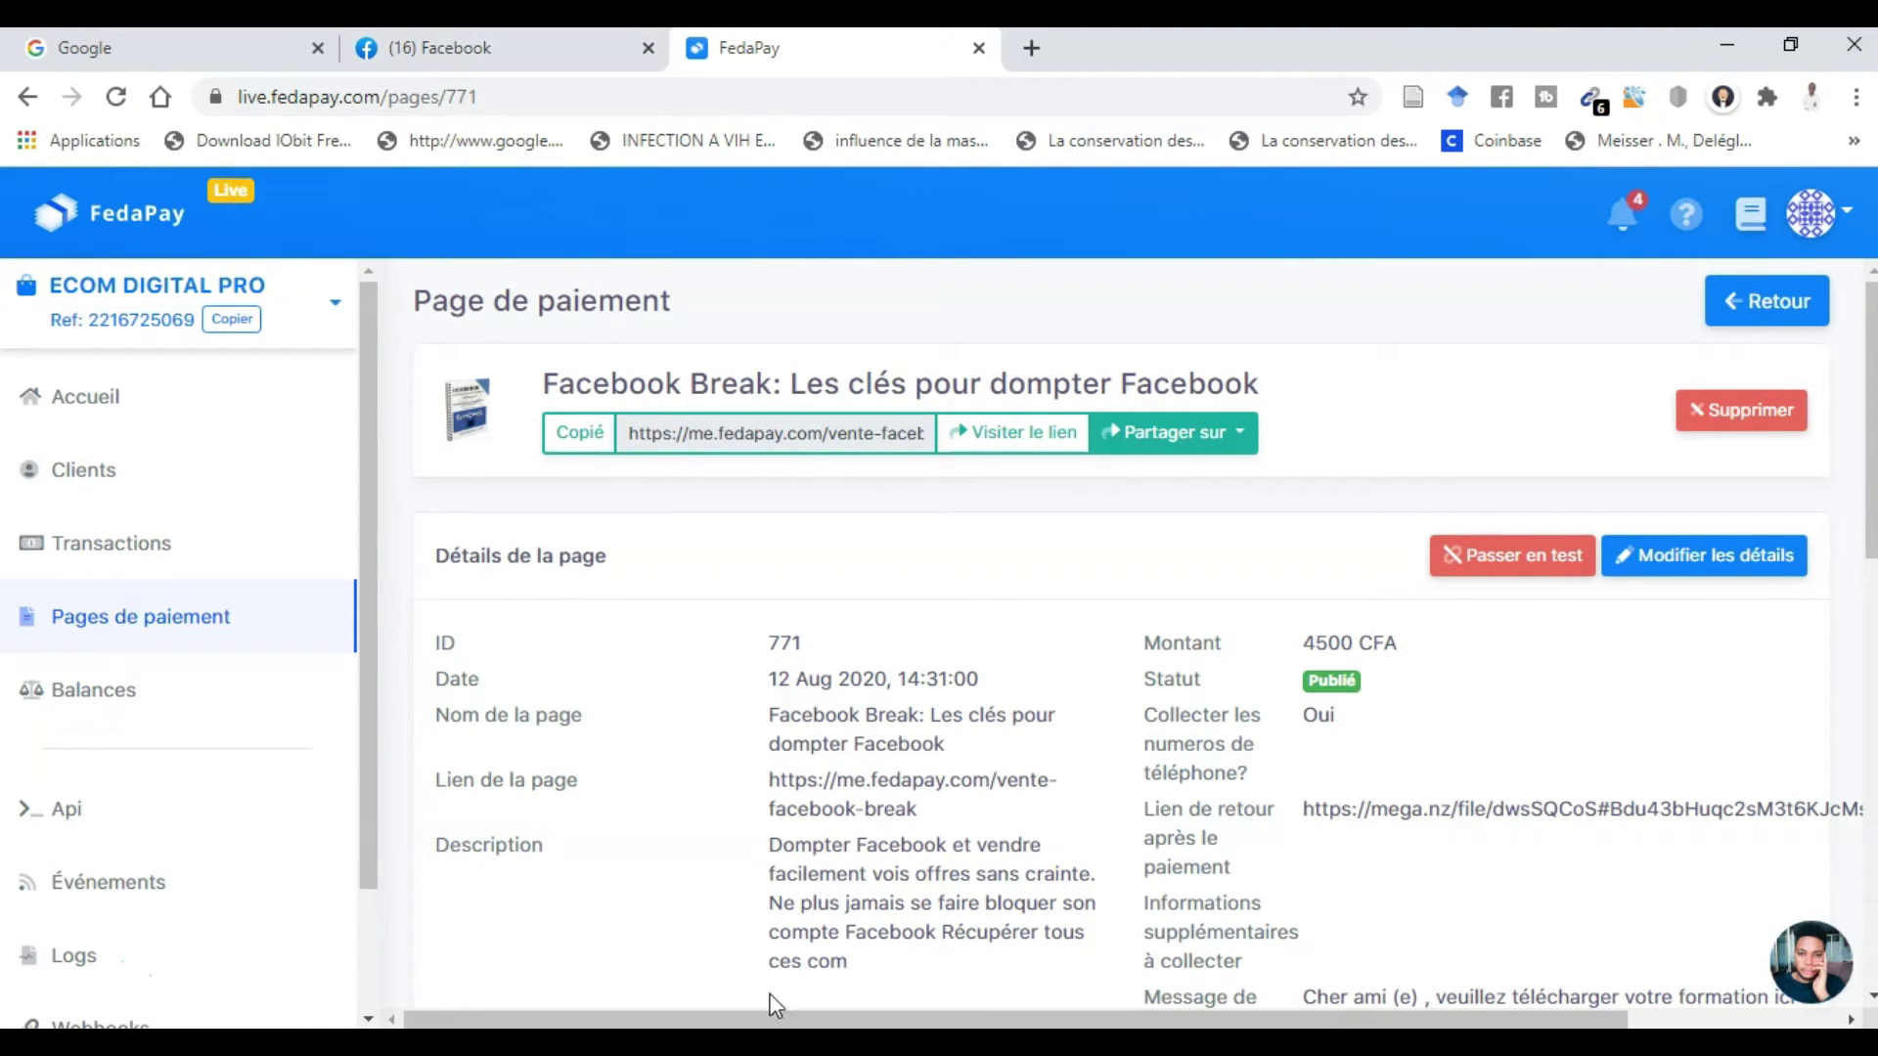
mouse_move(775, 1042)
click(904, 947)
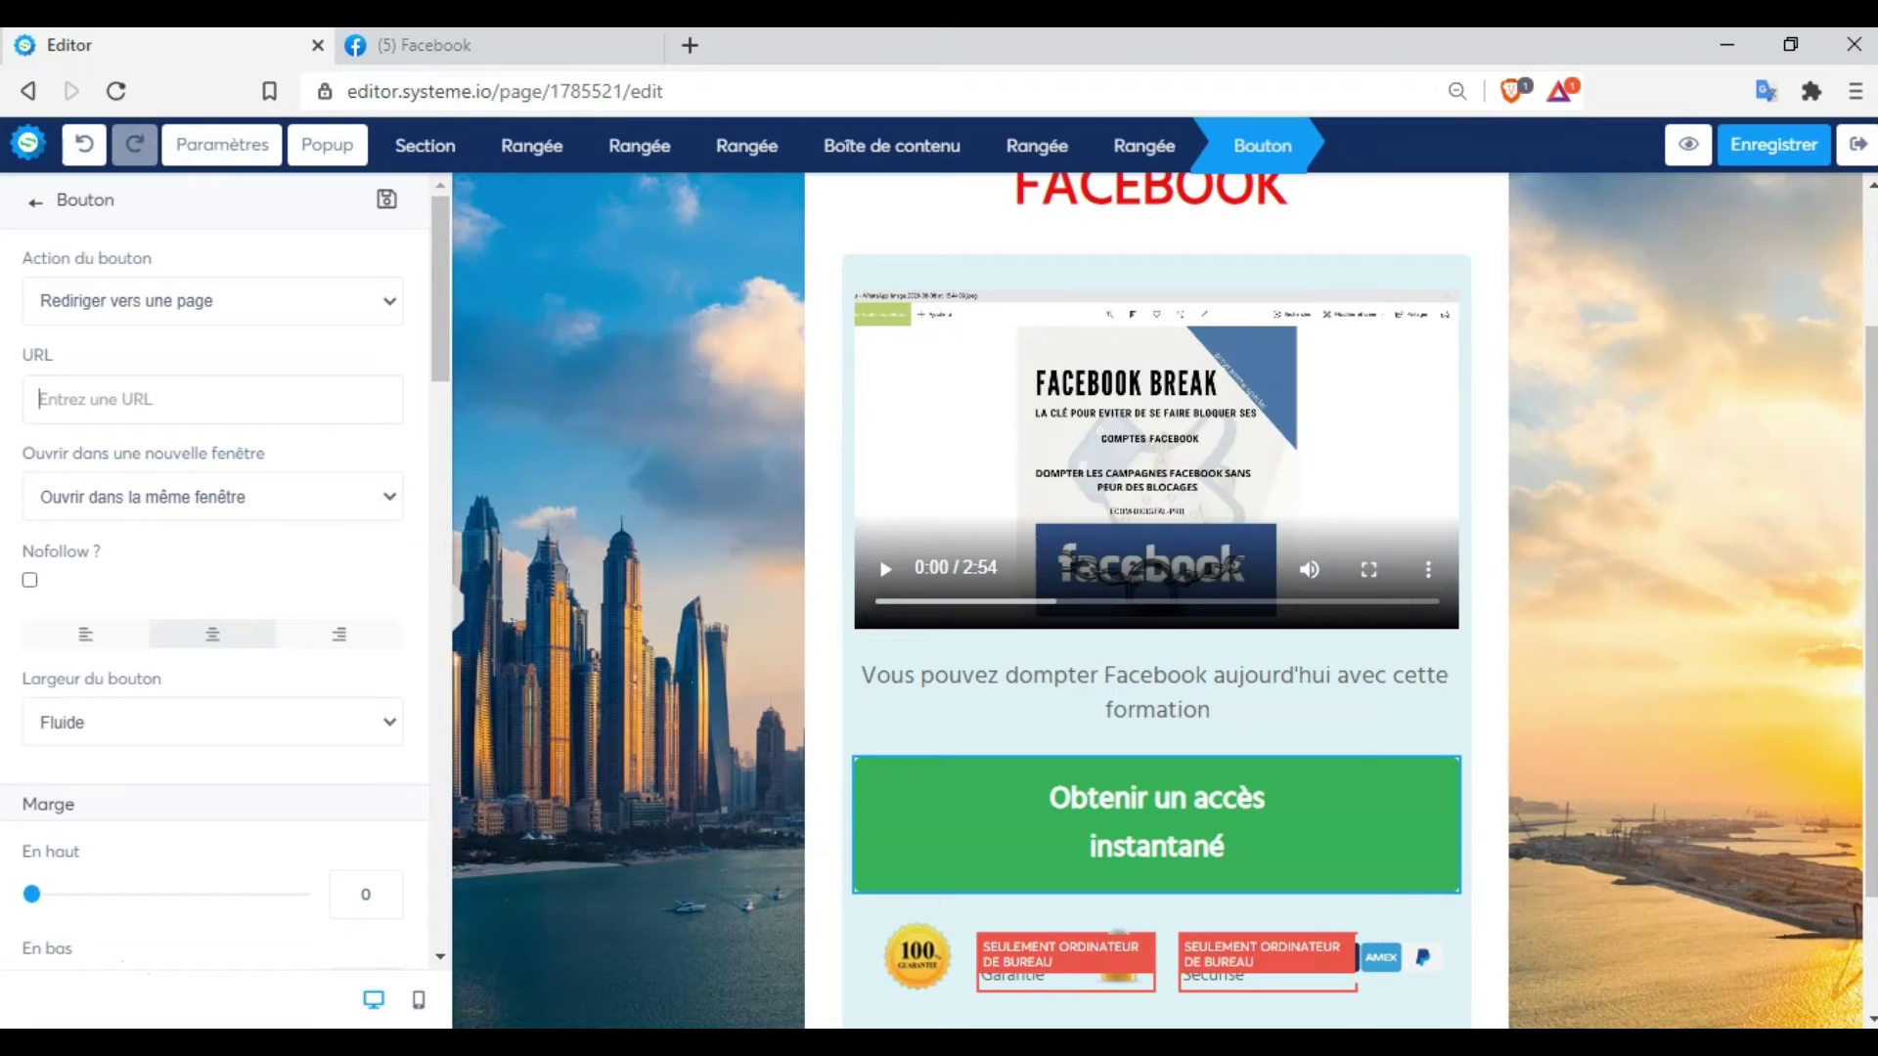
click(96, 404)
text(https://me.fedapay.com/vente-facebook-break)
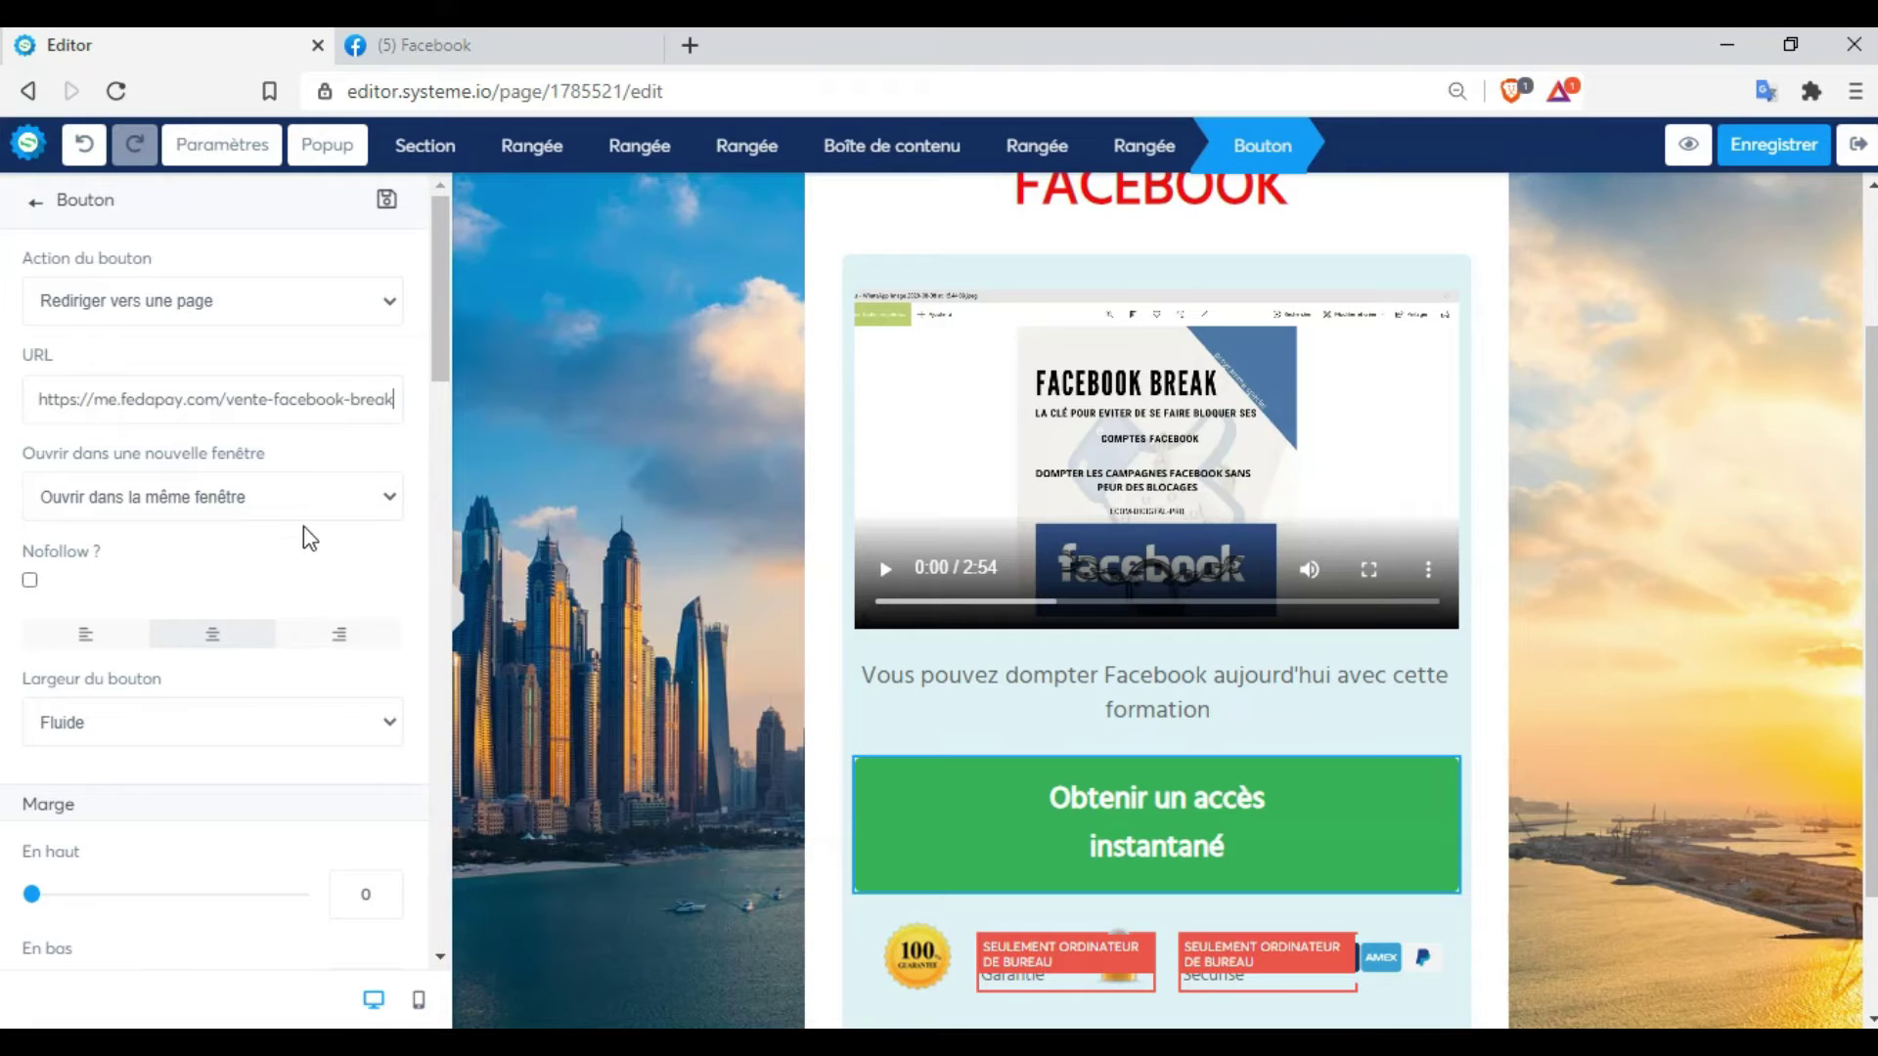
Make the green "Obtenir un accès instantané" button open its link in a new window ("Ouvrir dans une nouvelle fenêtre")
click(377, 501)
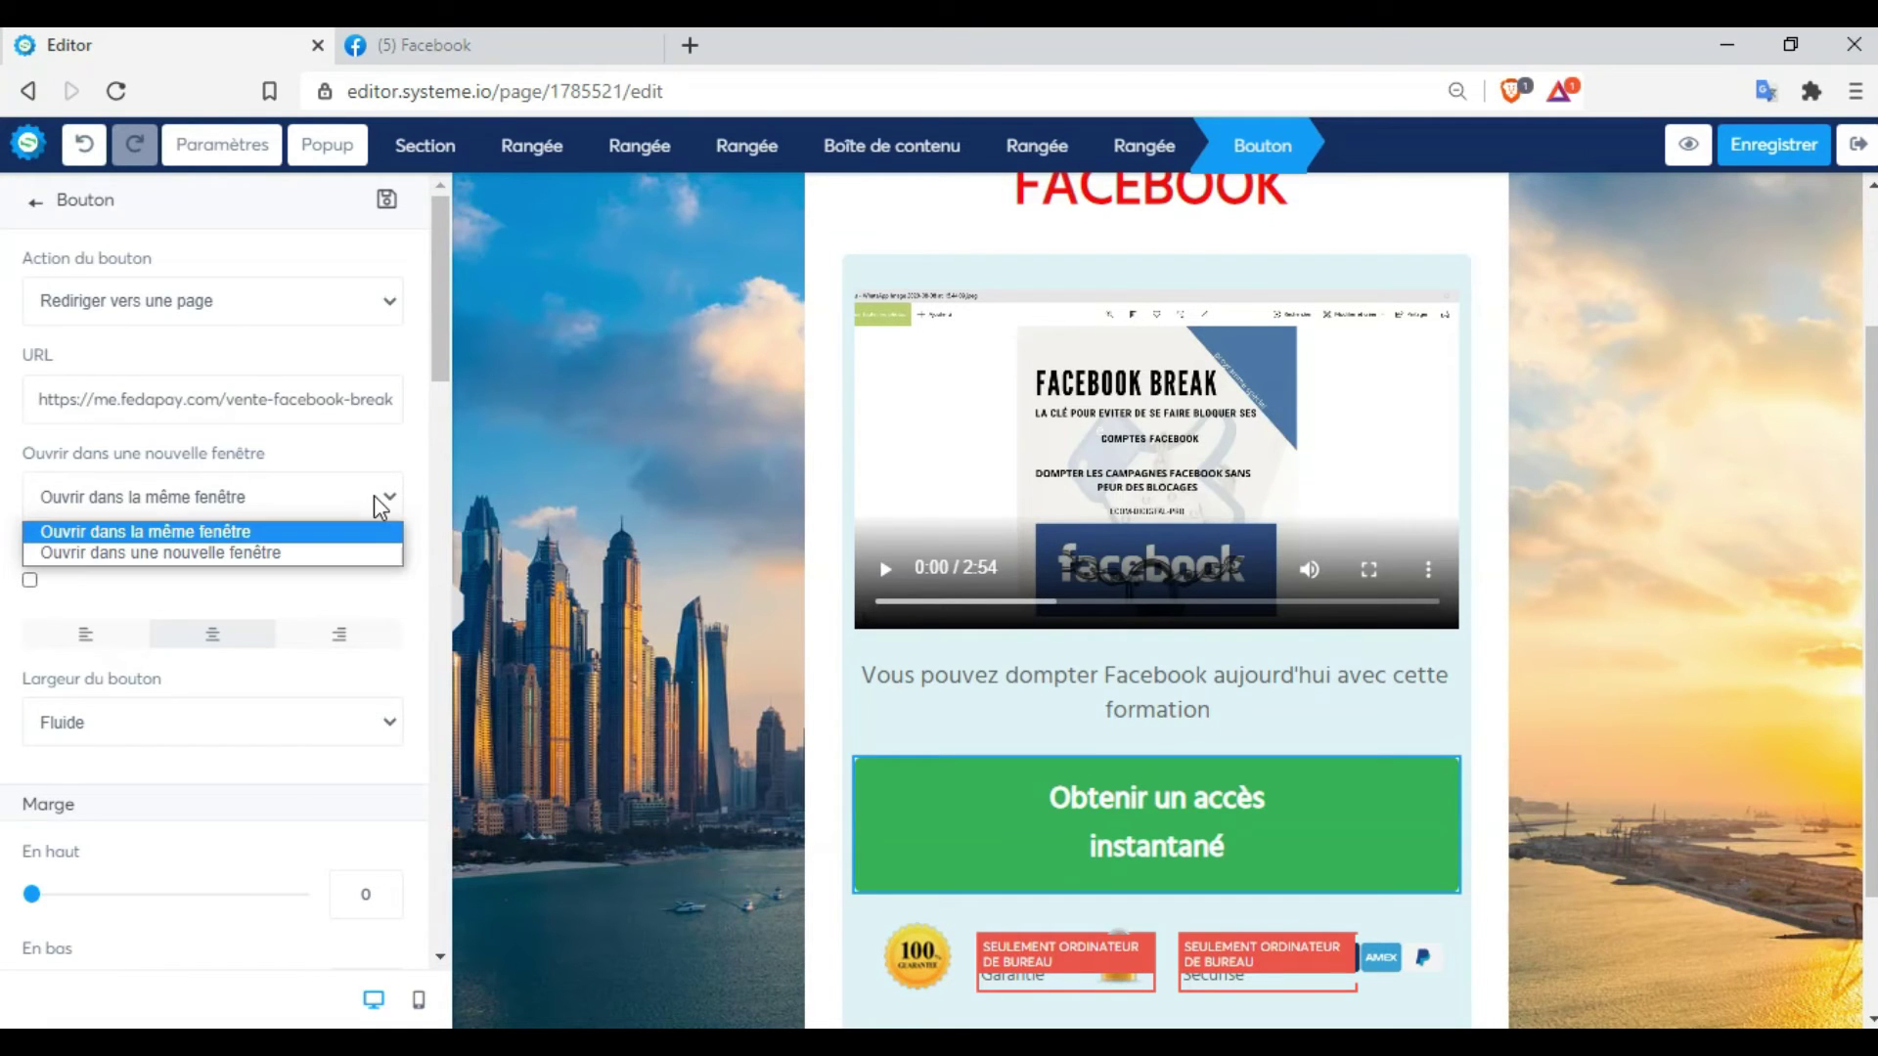
click(296, 556)
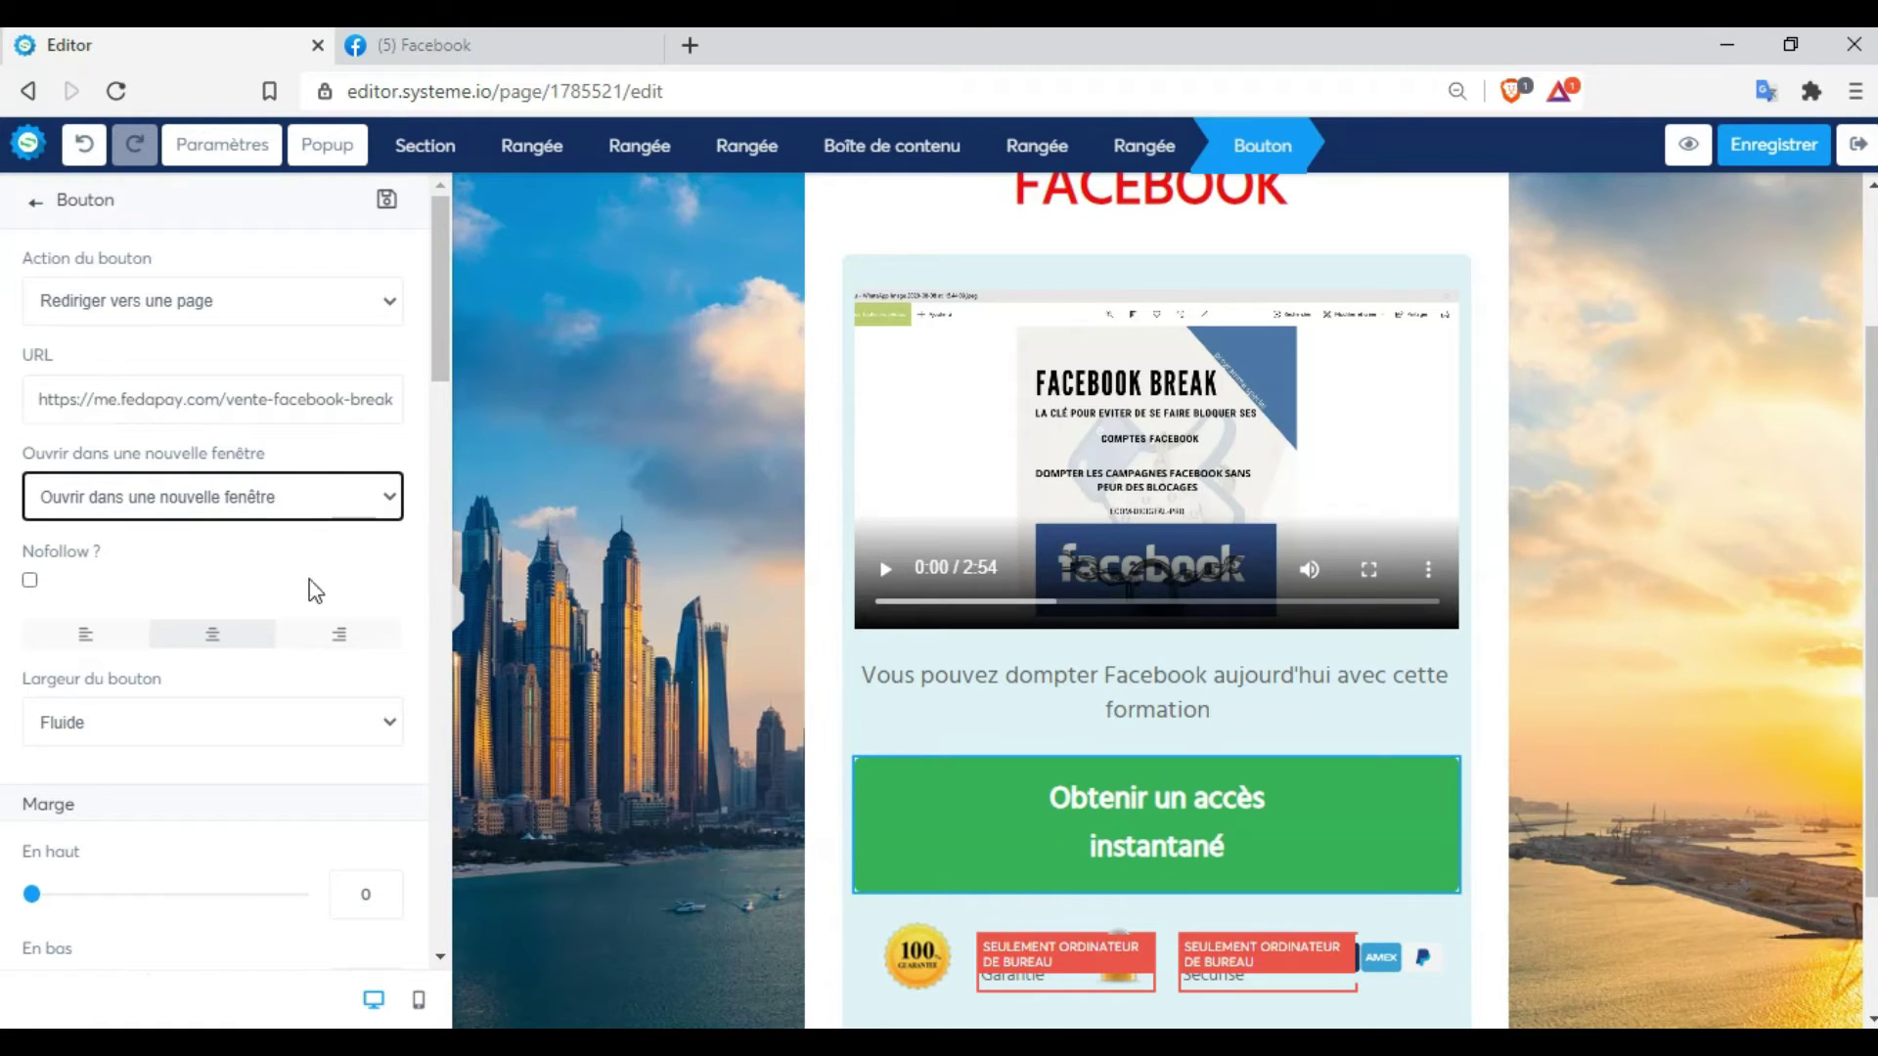
drag(434, 356, 432, 395)
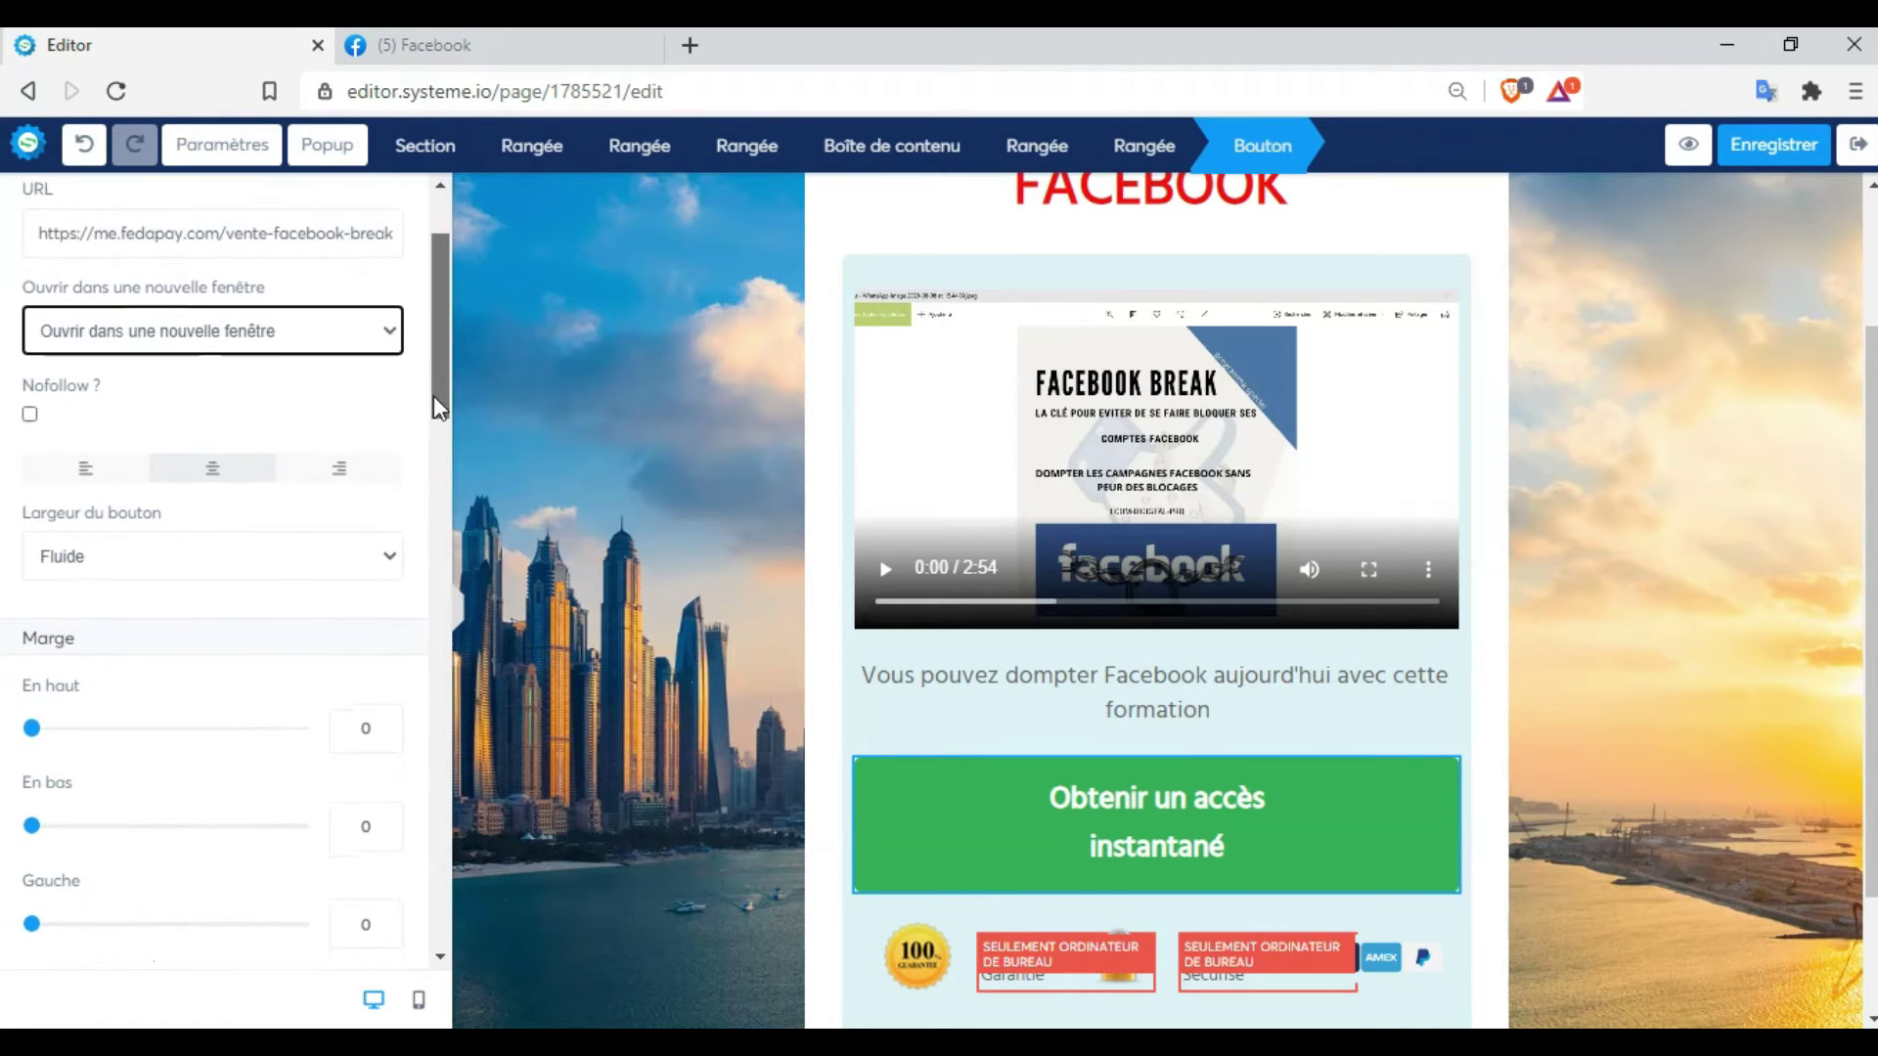
click(759, 668)
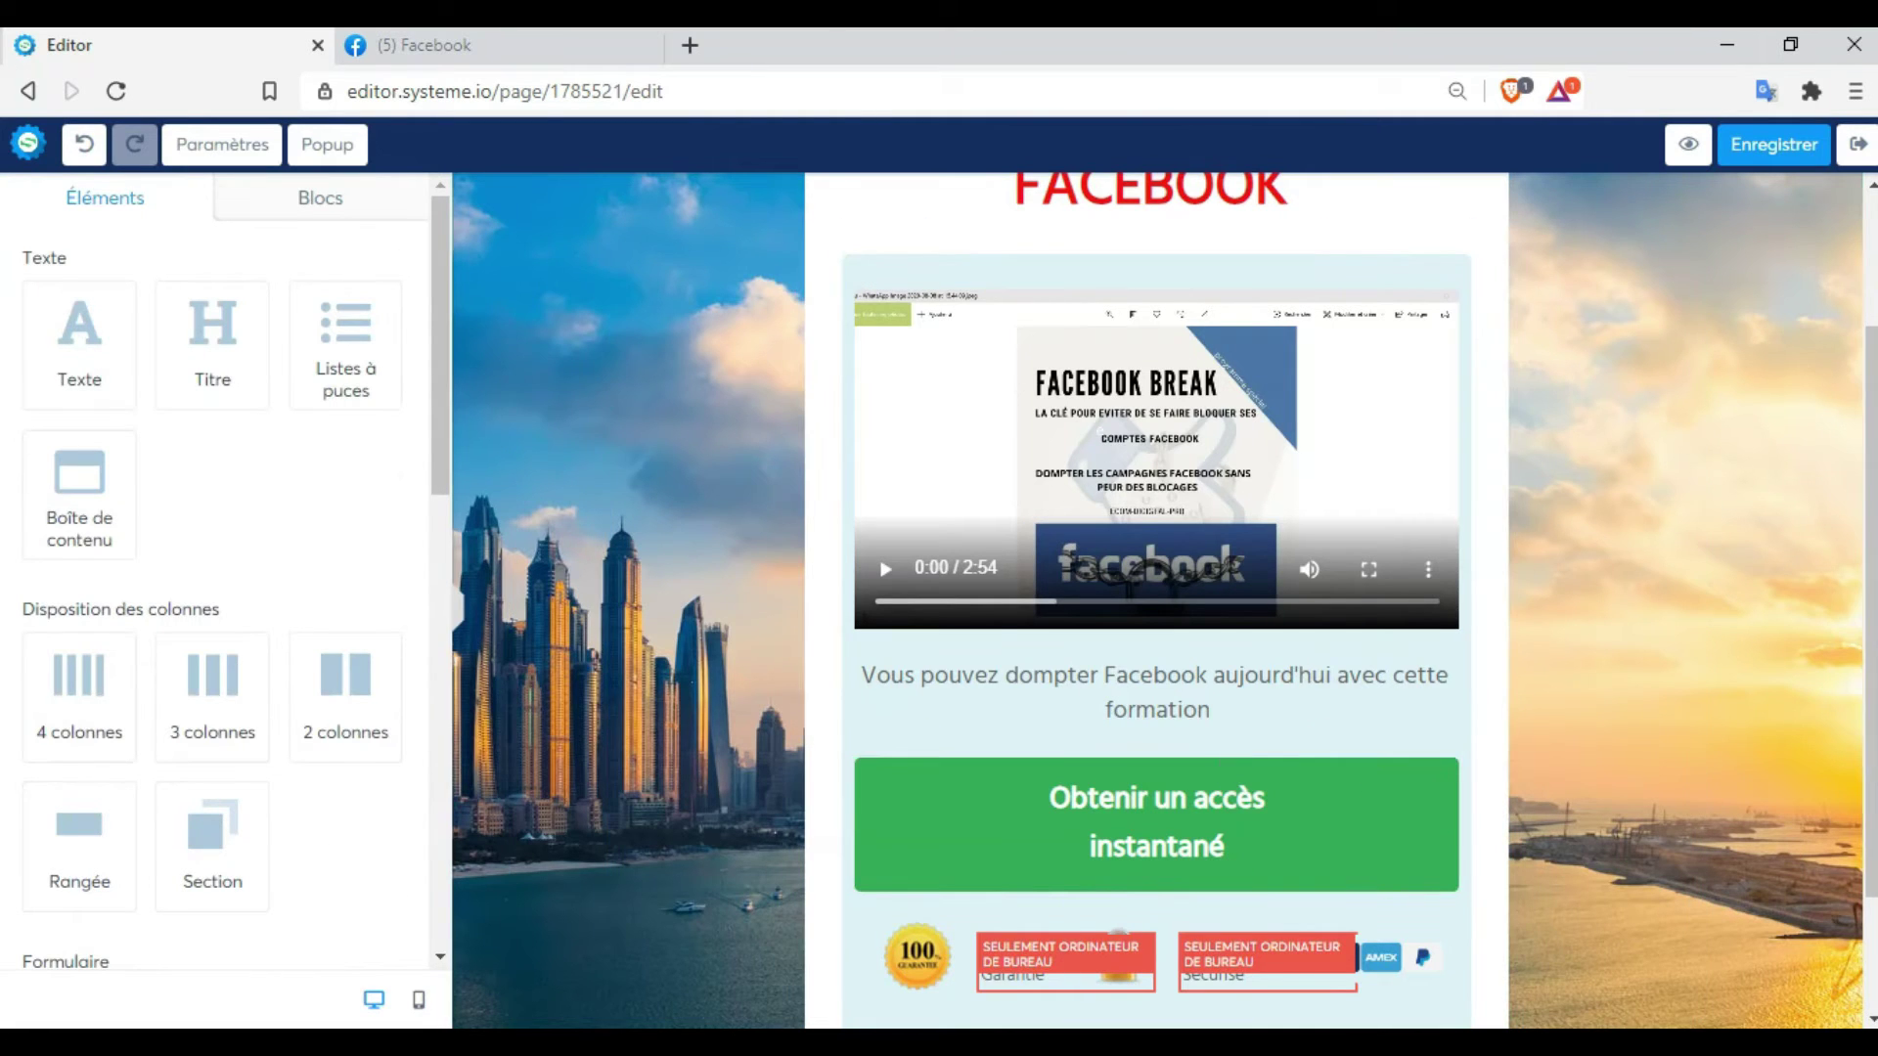
Delete the guarantee and security badges with their row below the green button, and the "Tous droits réservés 2019 Systeme.io" footer text
scroll(1314, 744, down, 2)
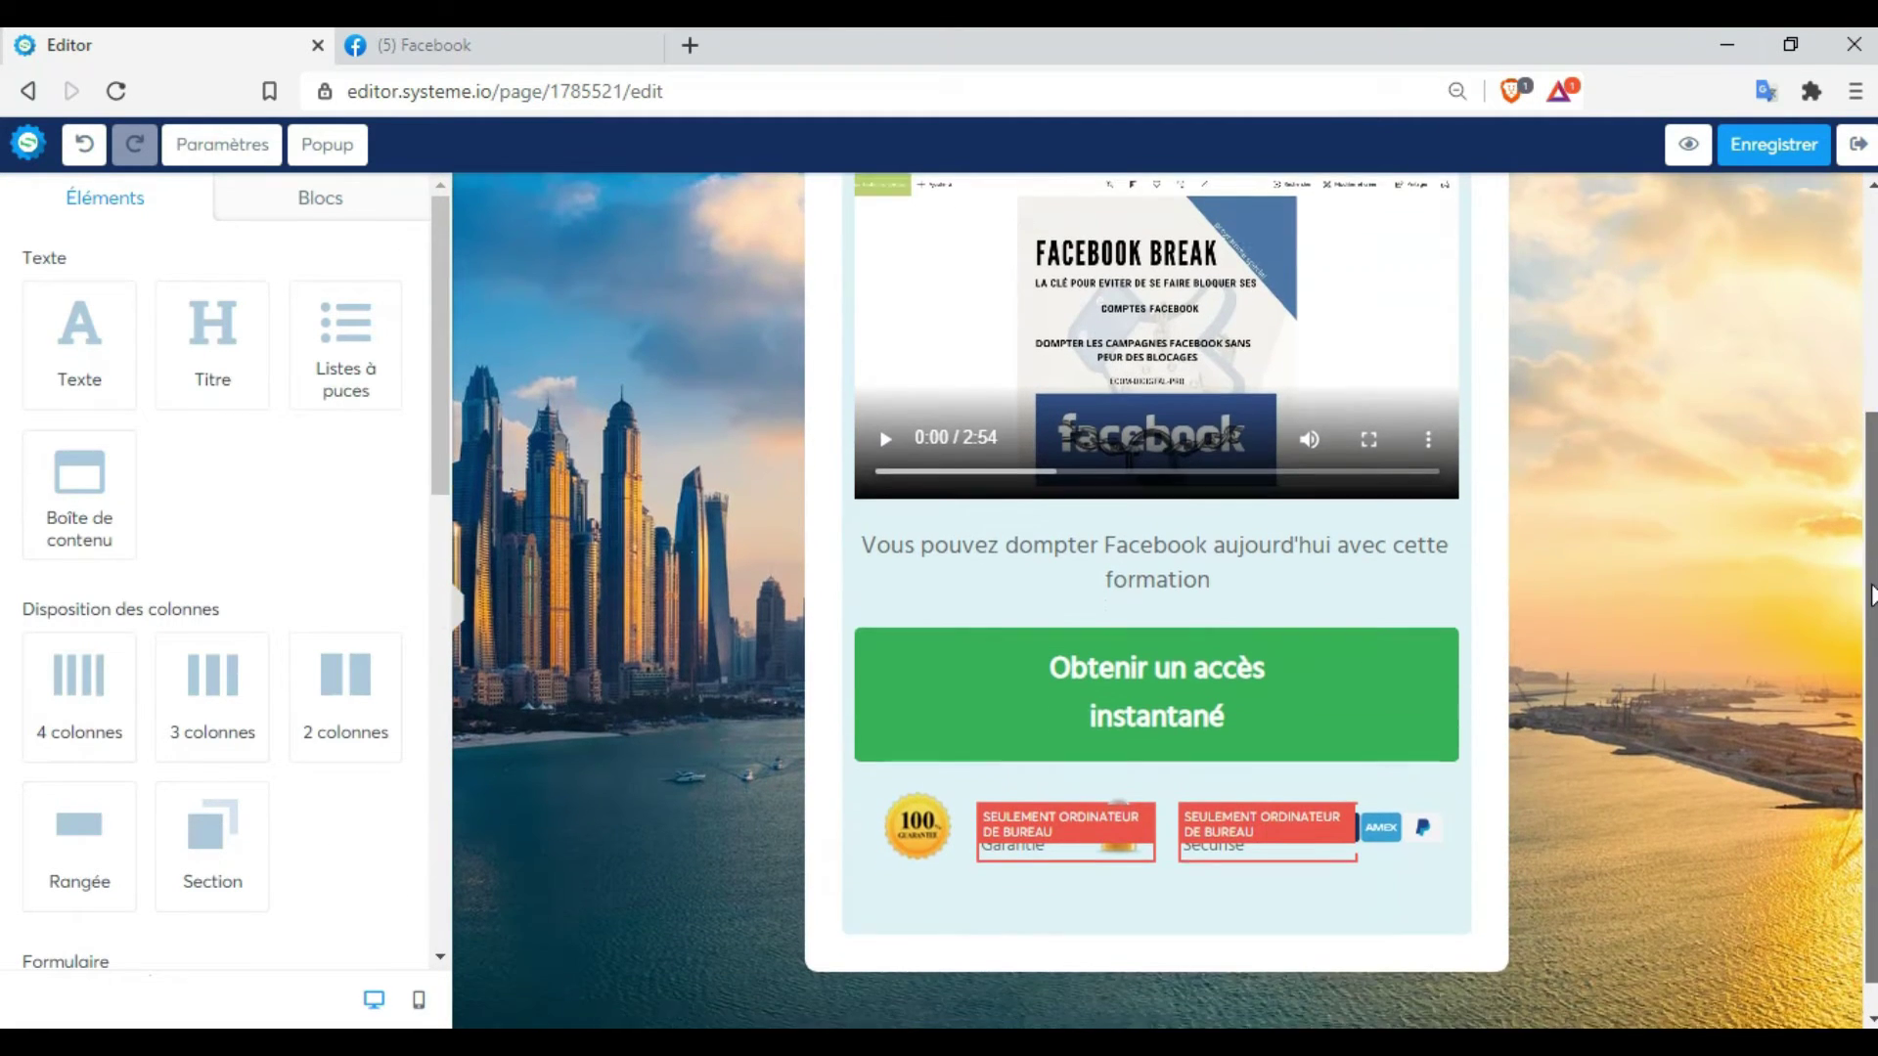
click(1135, 752)
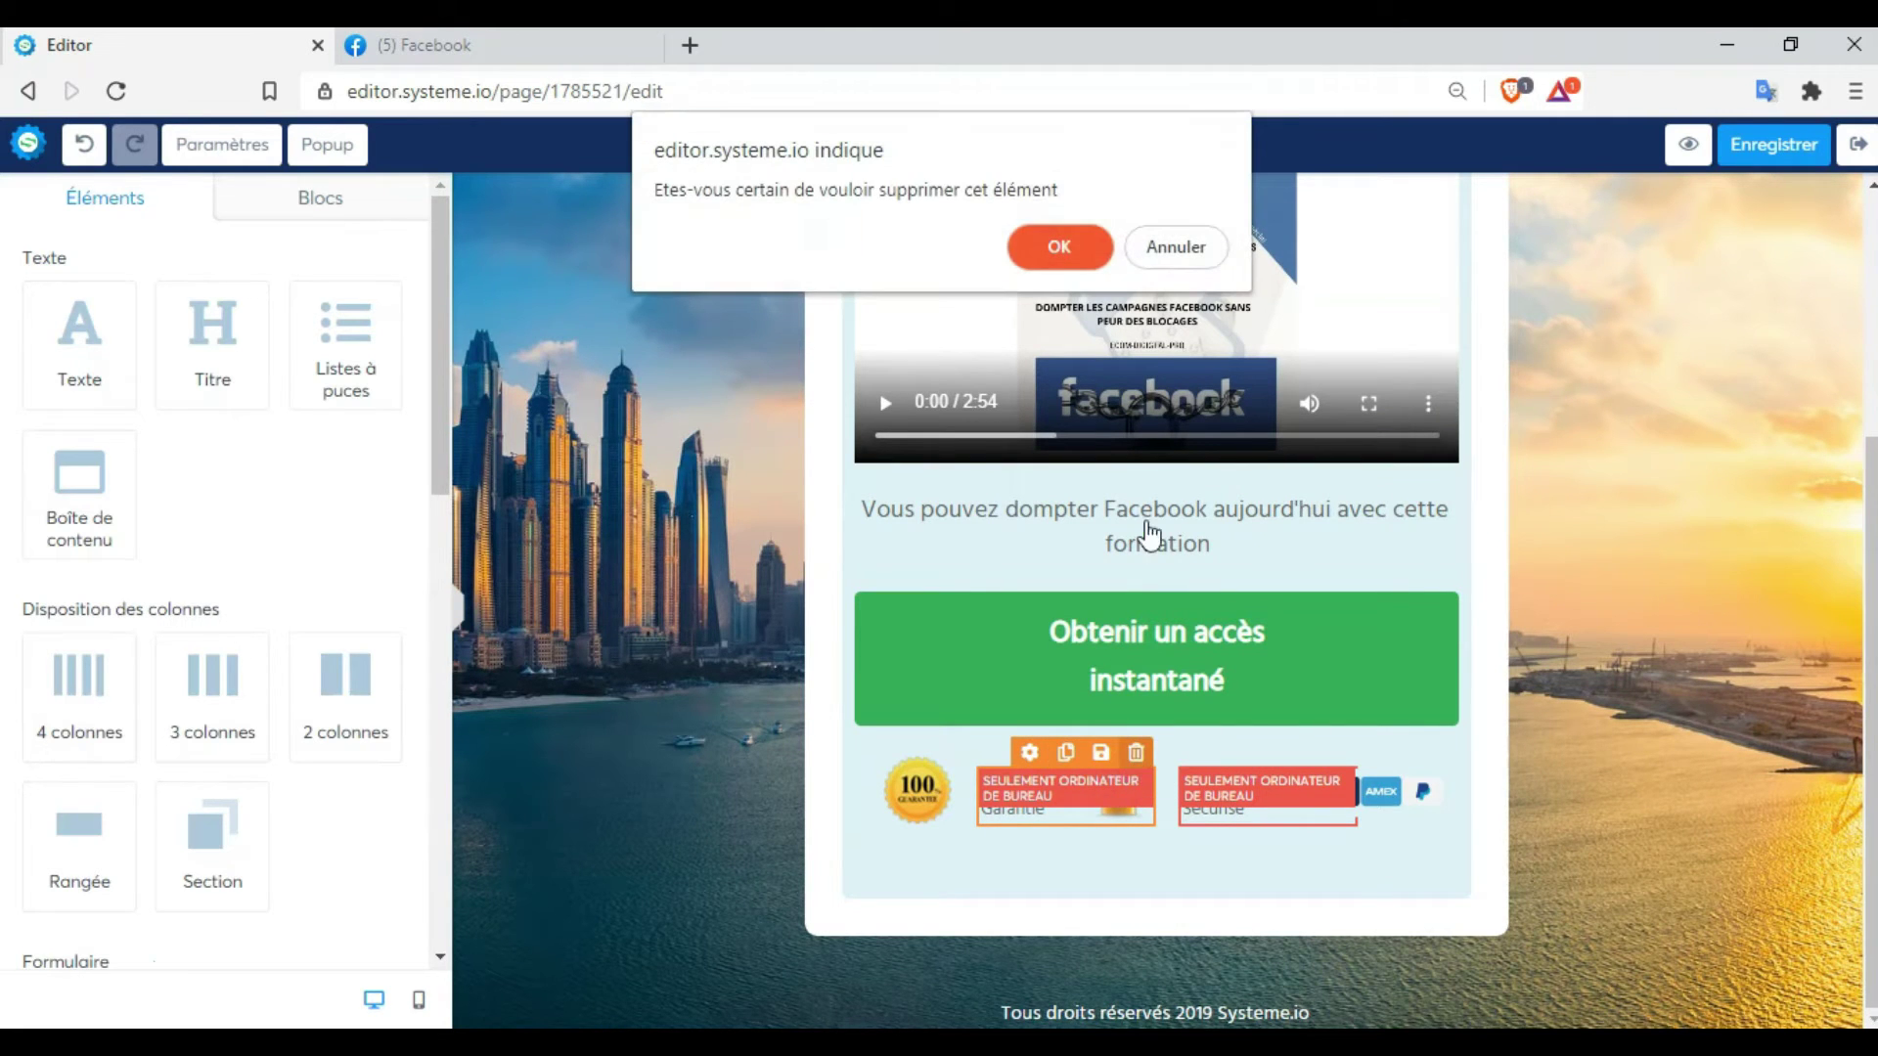
click(1061, 248)
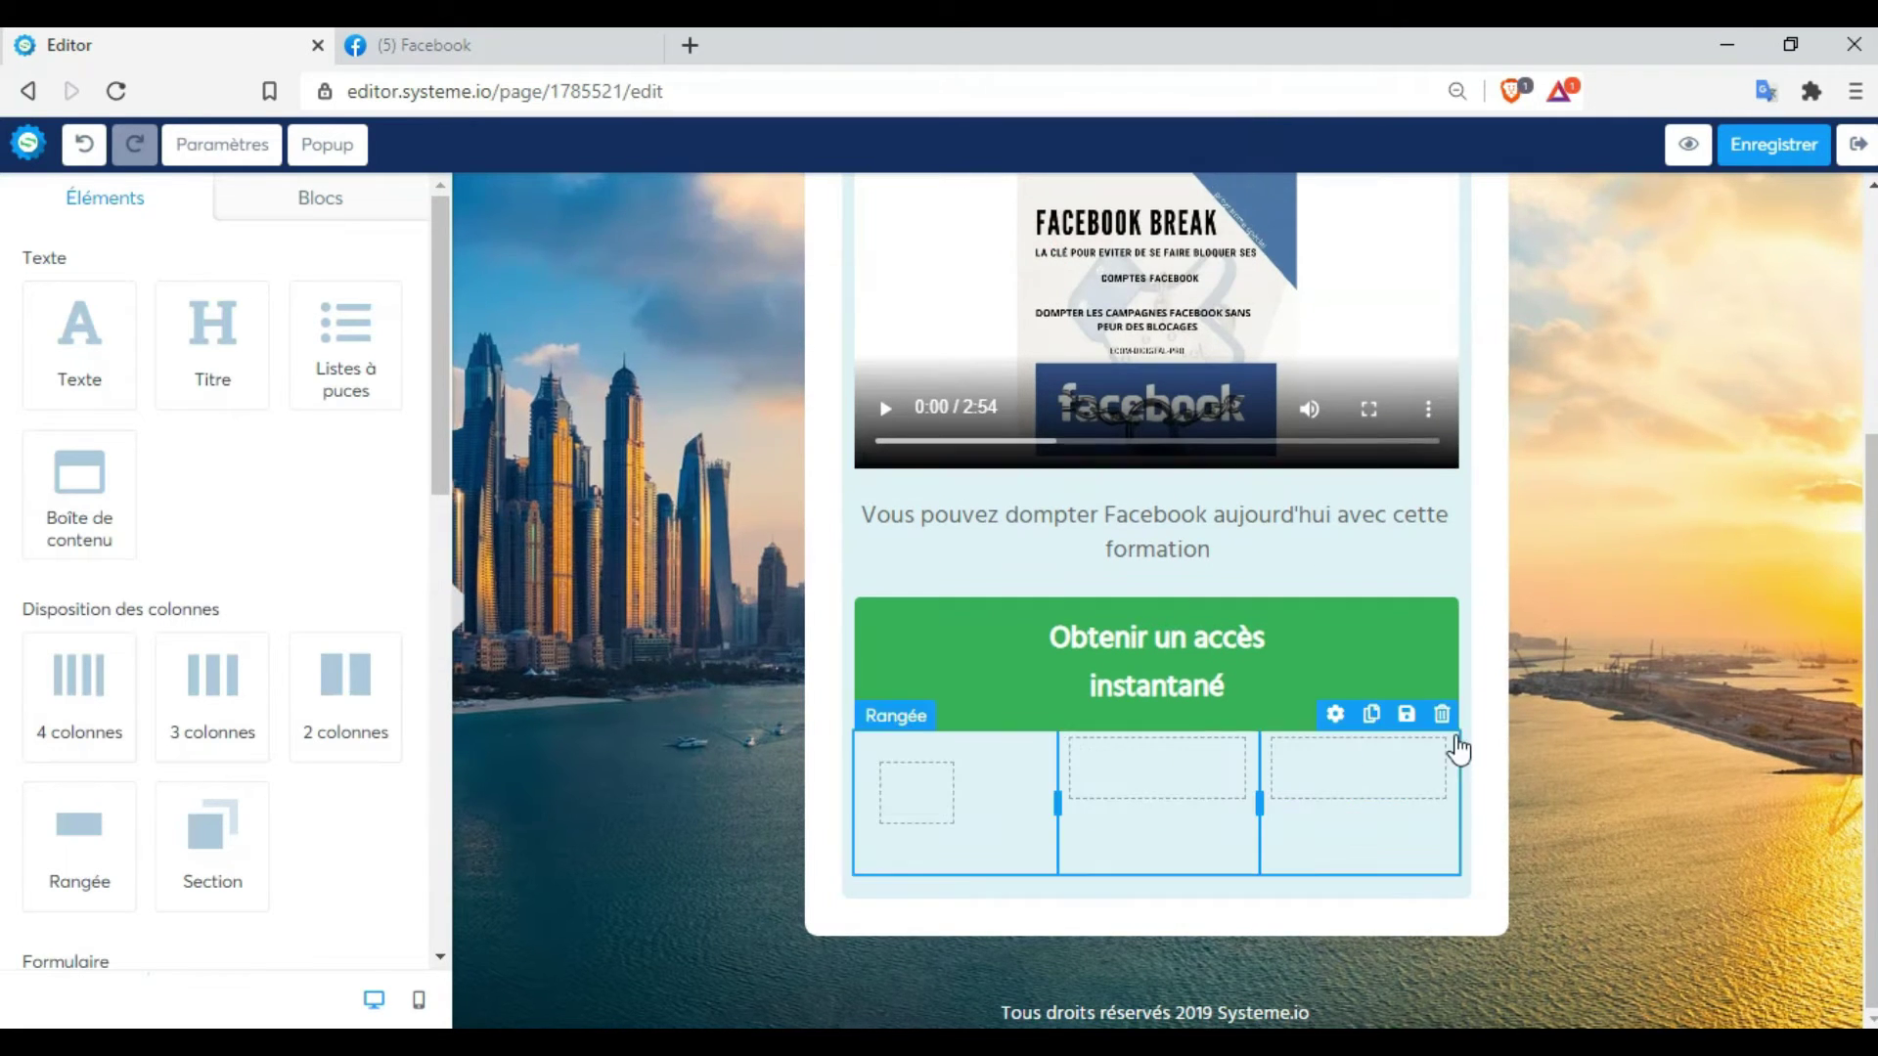
click(1444, 721)
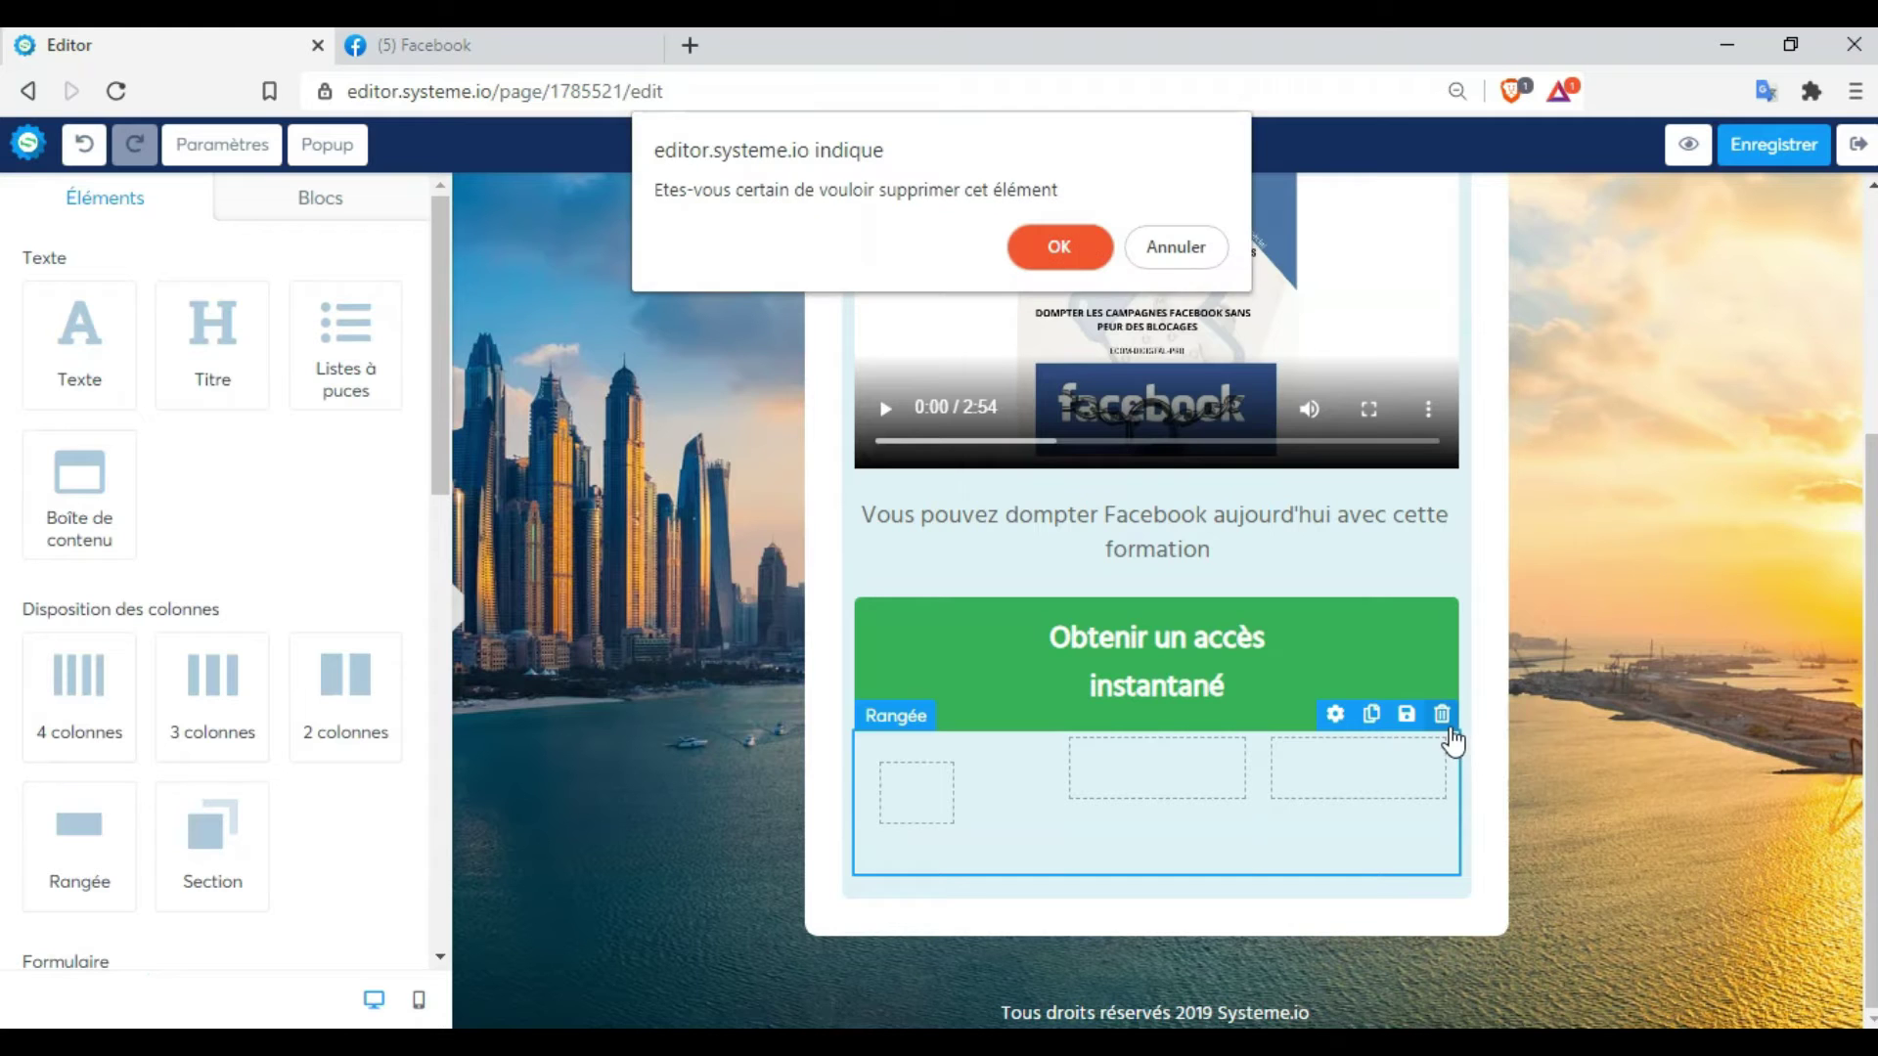
click(1063, 250)
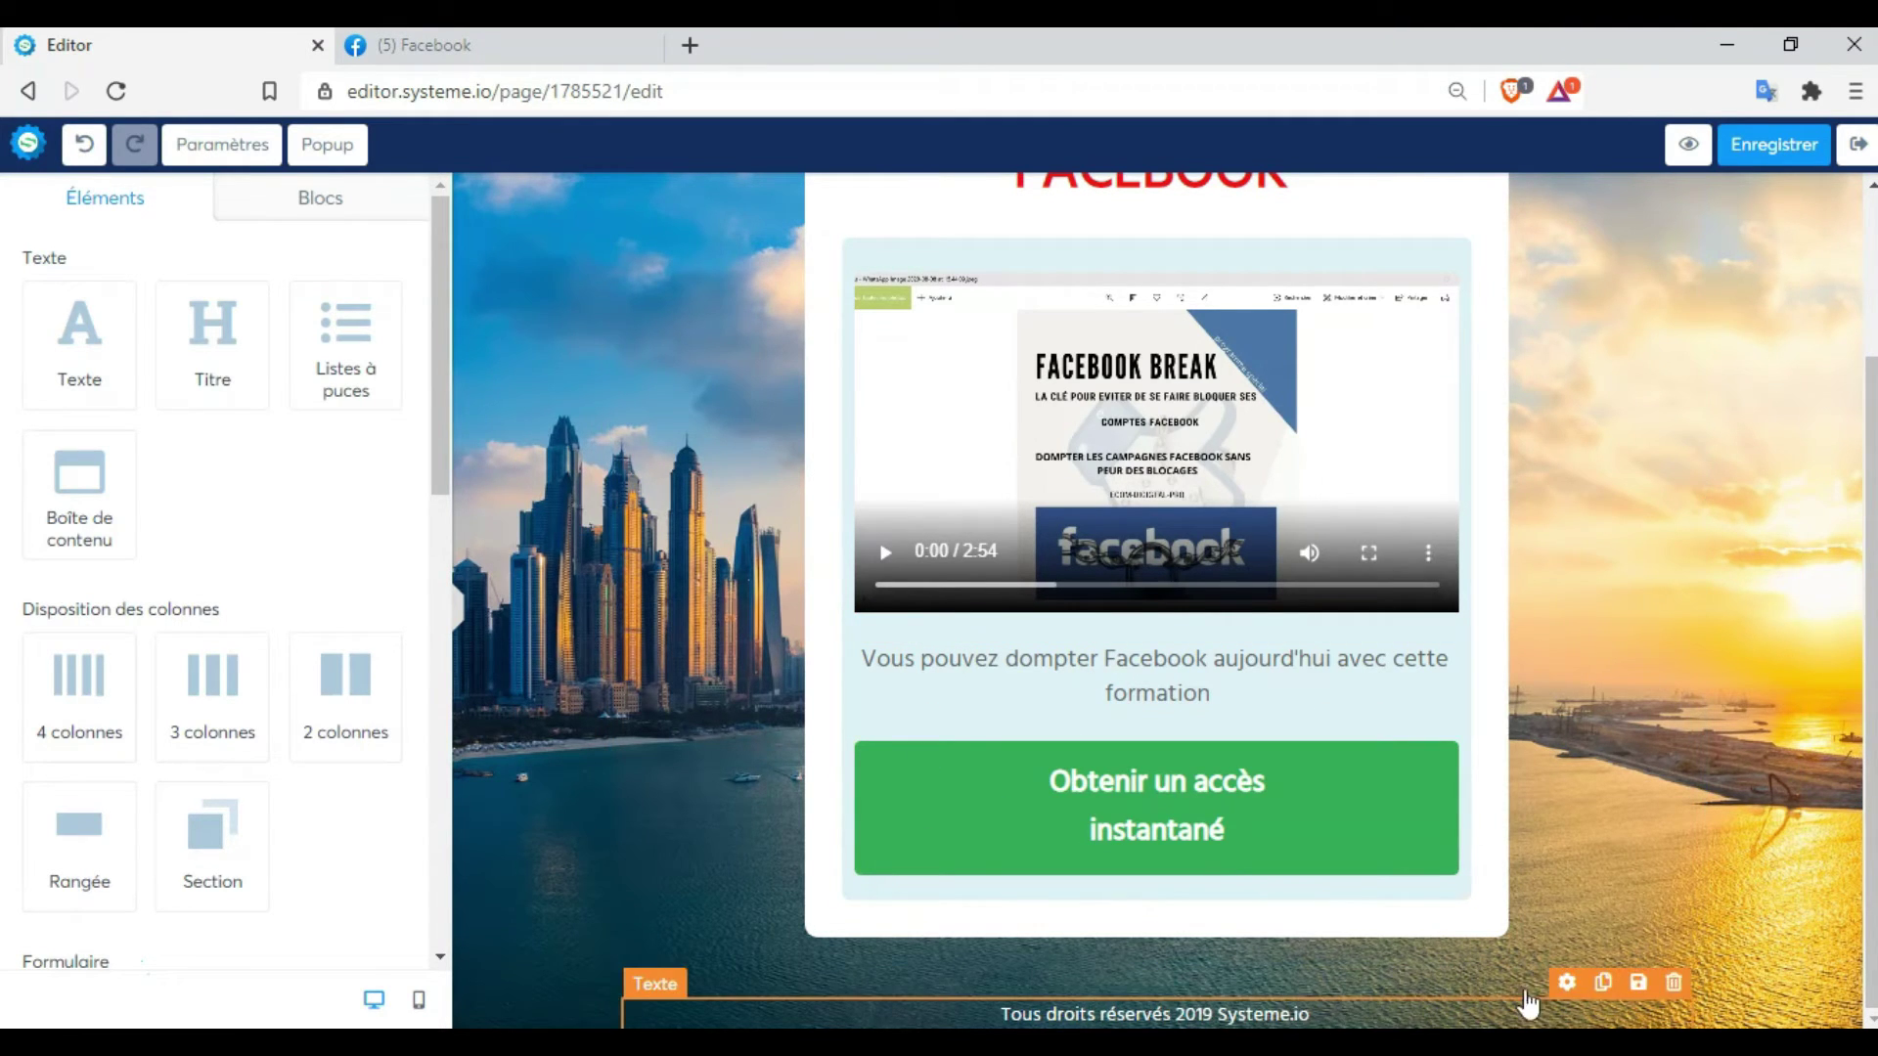
click(1674, 982)
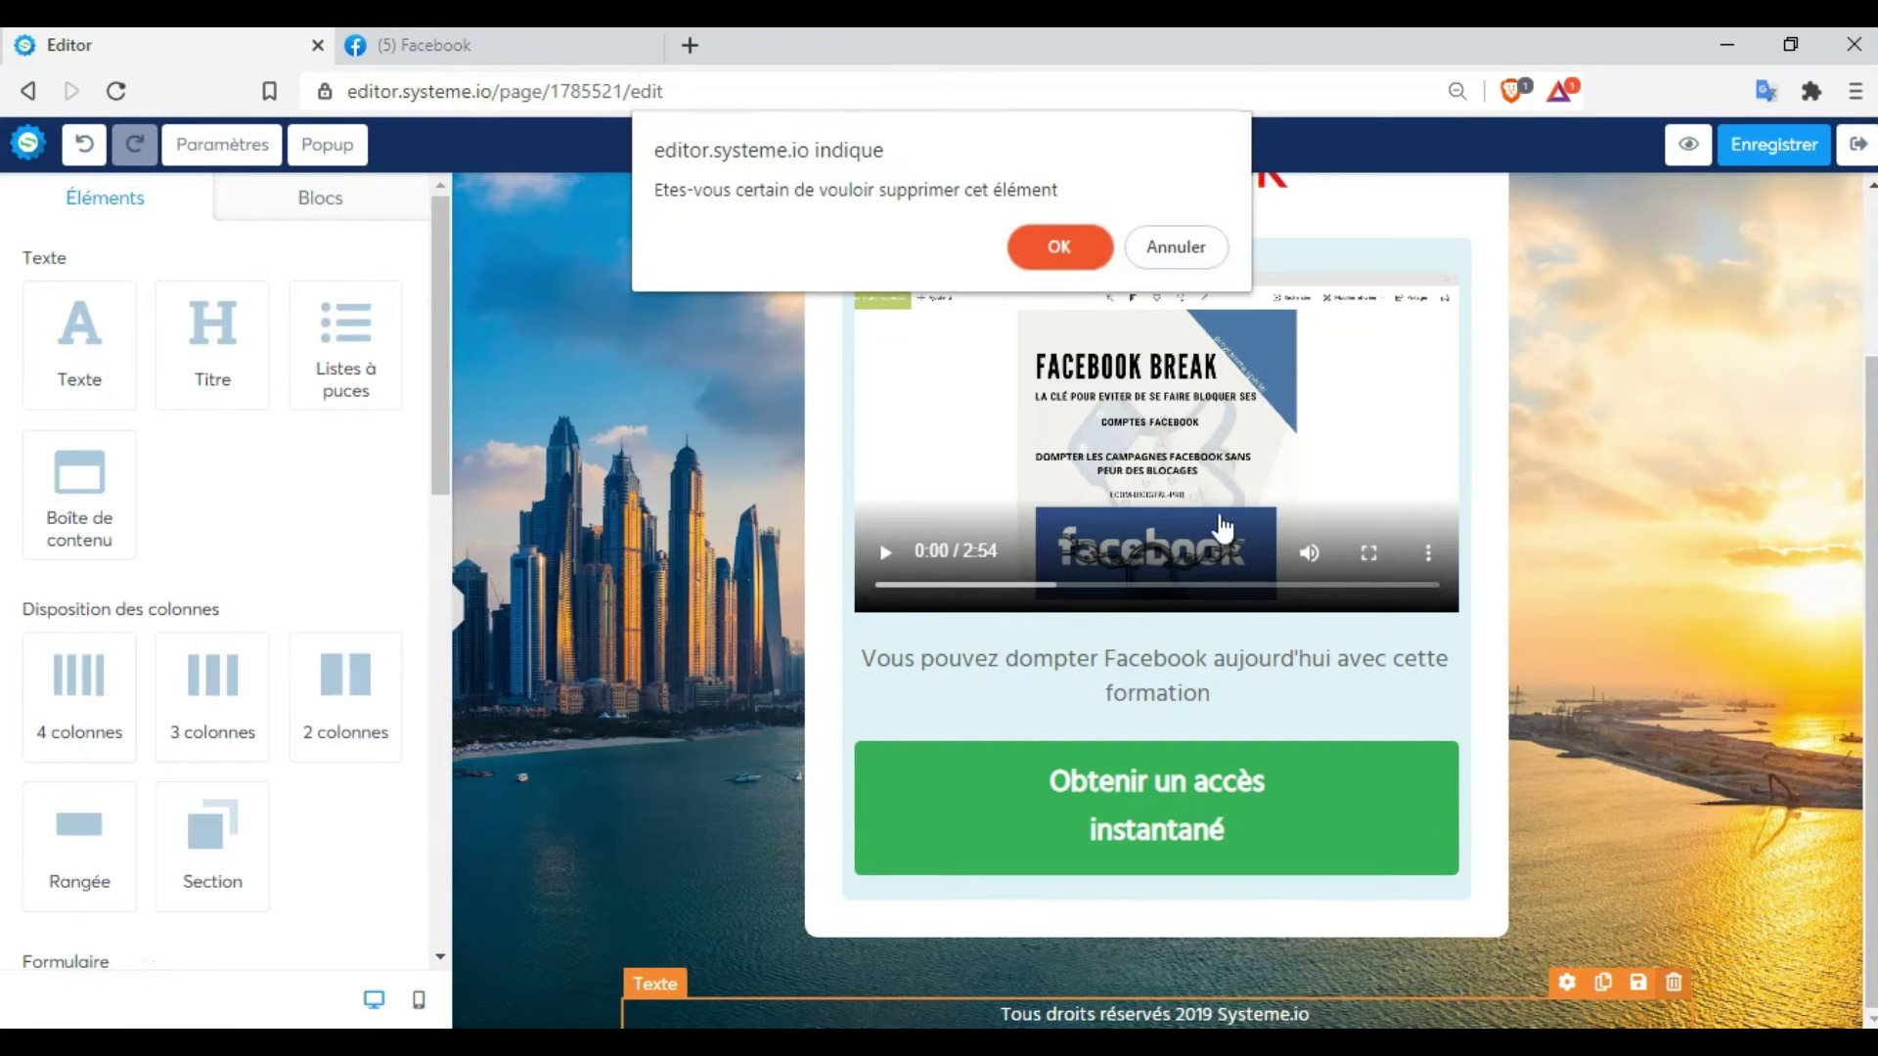
click(1059, 246)
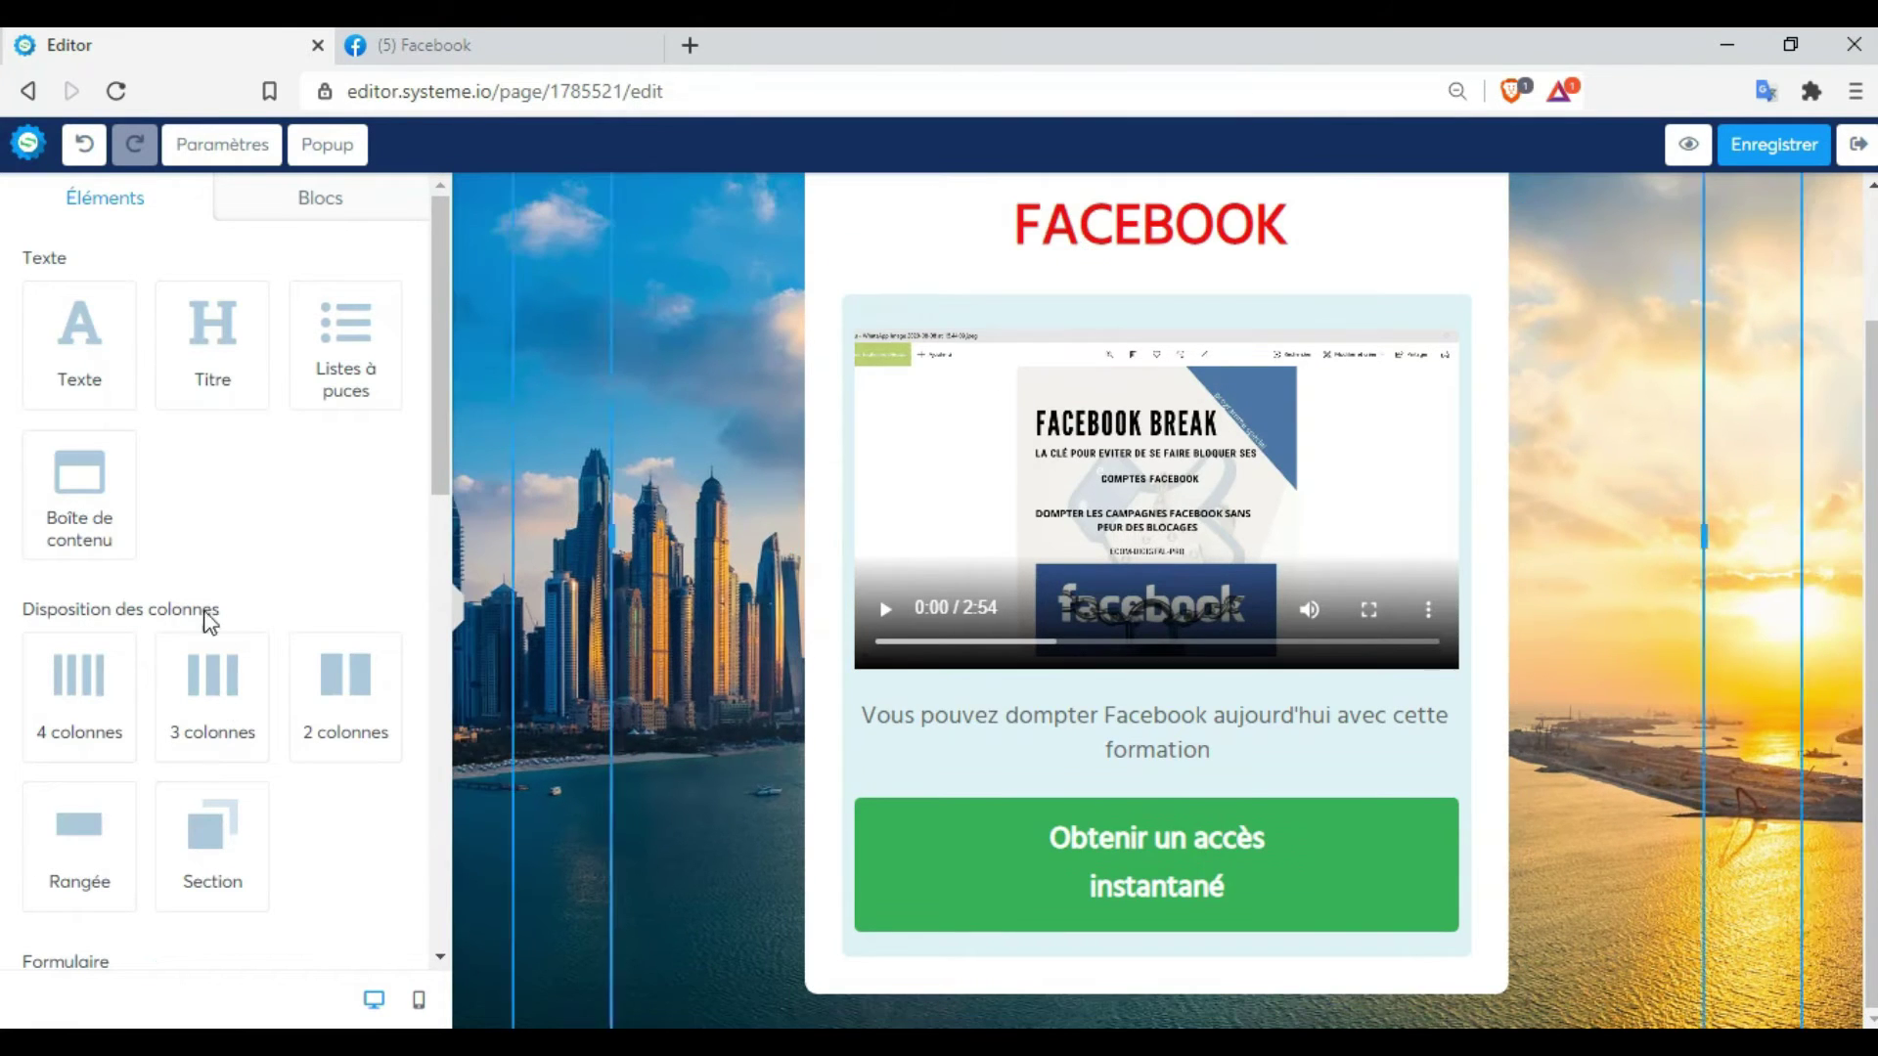
Add a text element below the white sales box and delete its Lorem ipsum placeholder
click(90, 368)
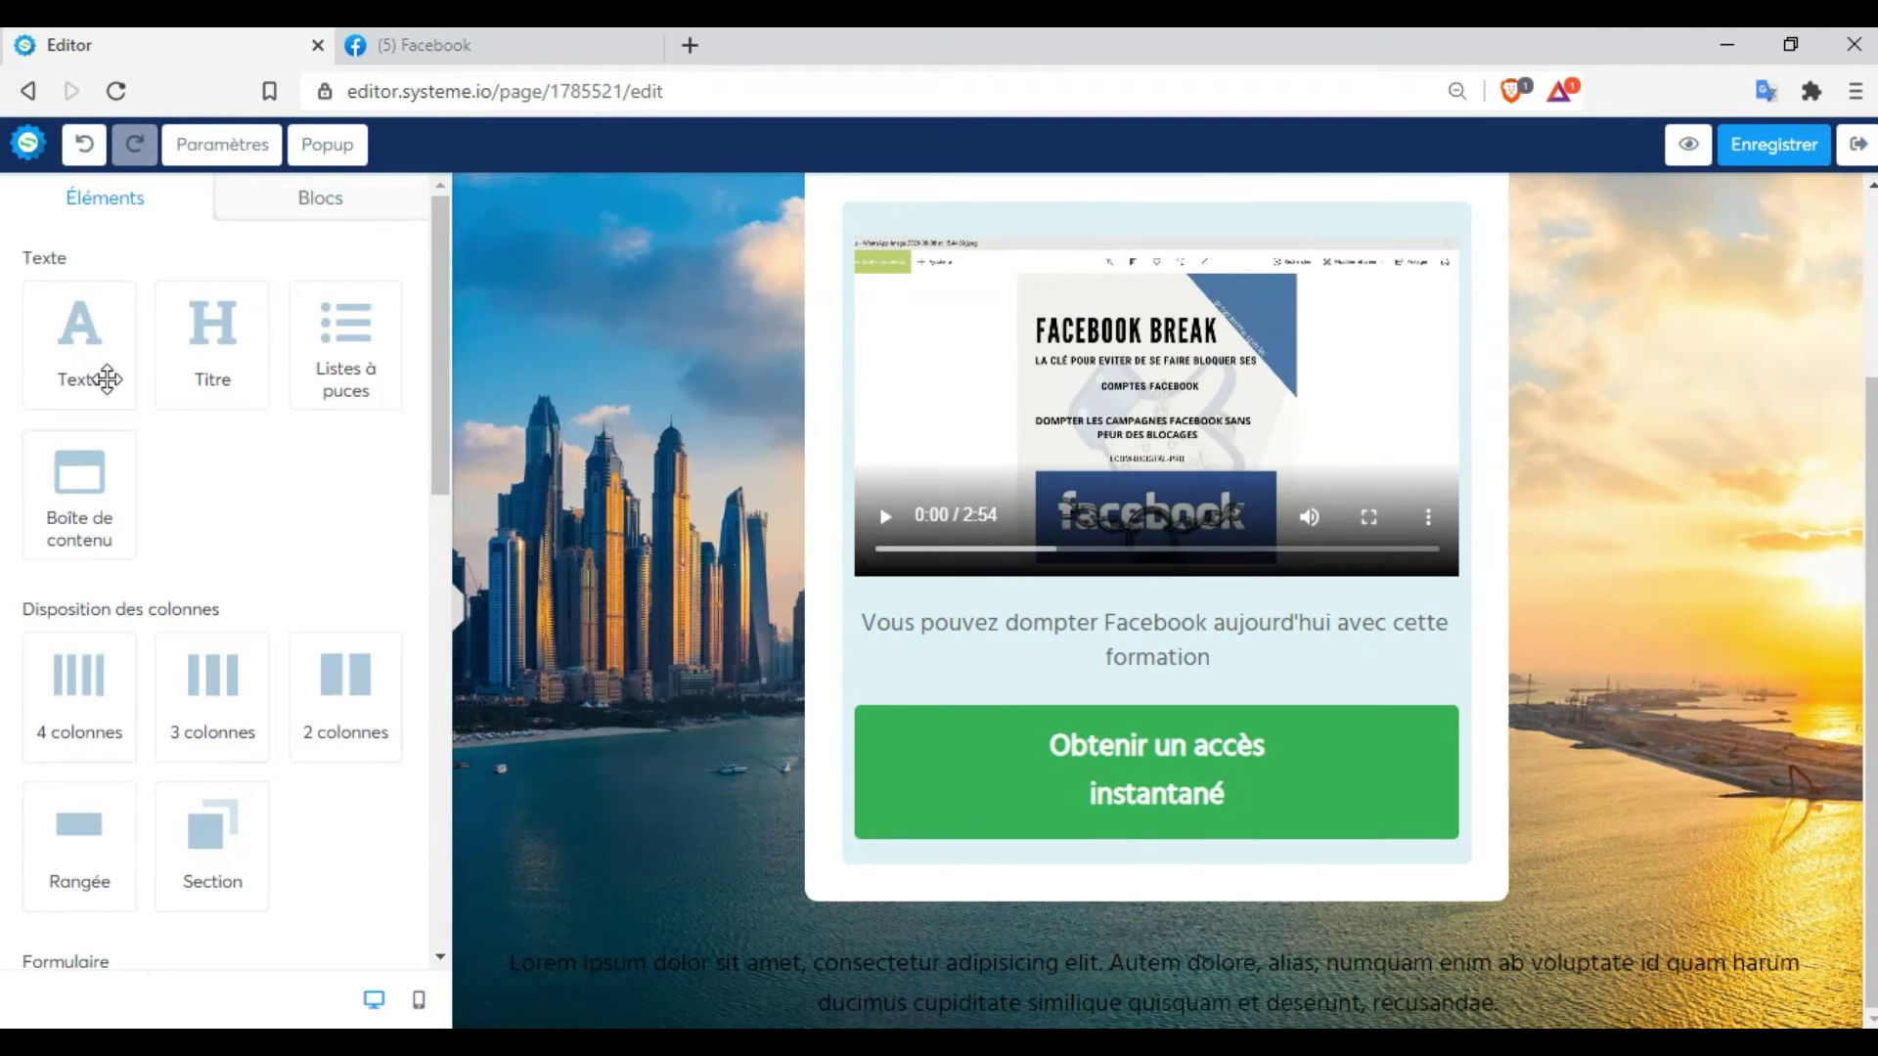
triple_click(936, 991)
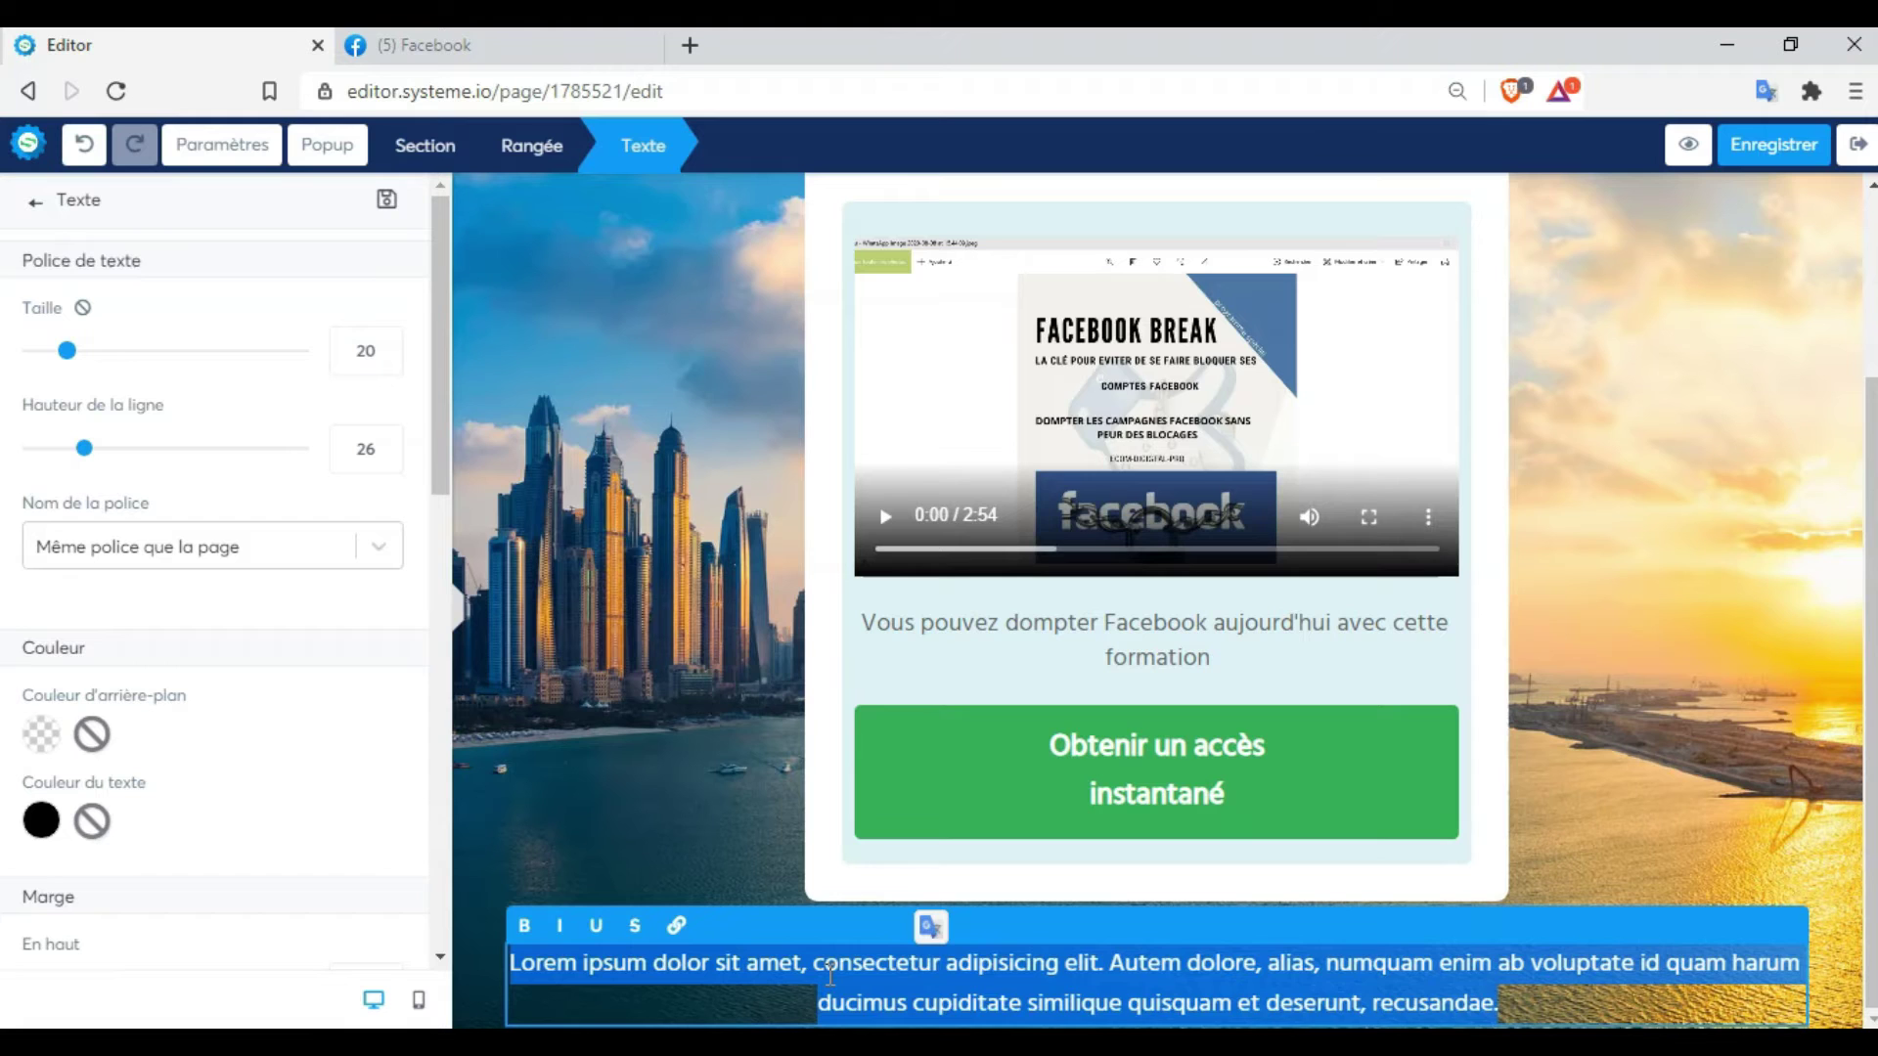
key(BackSpace)
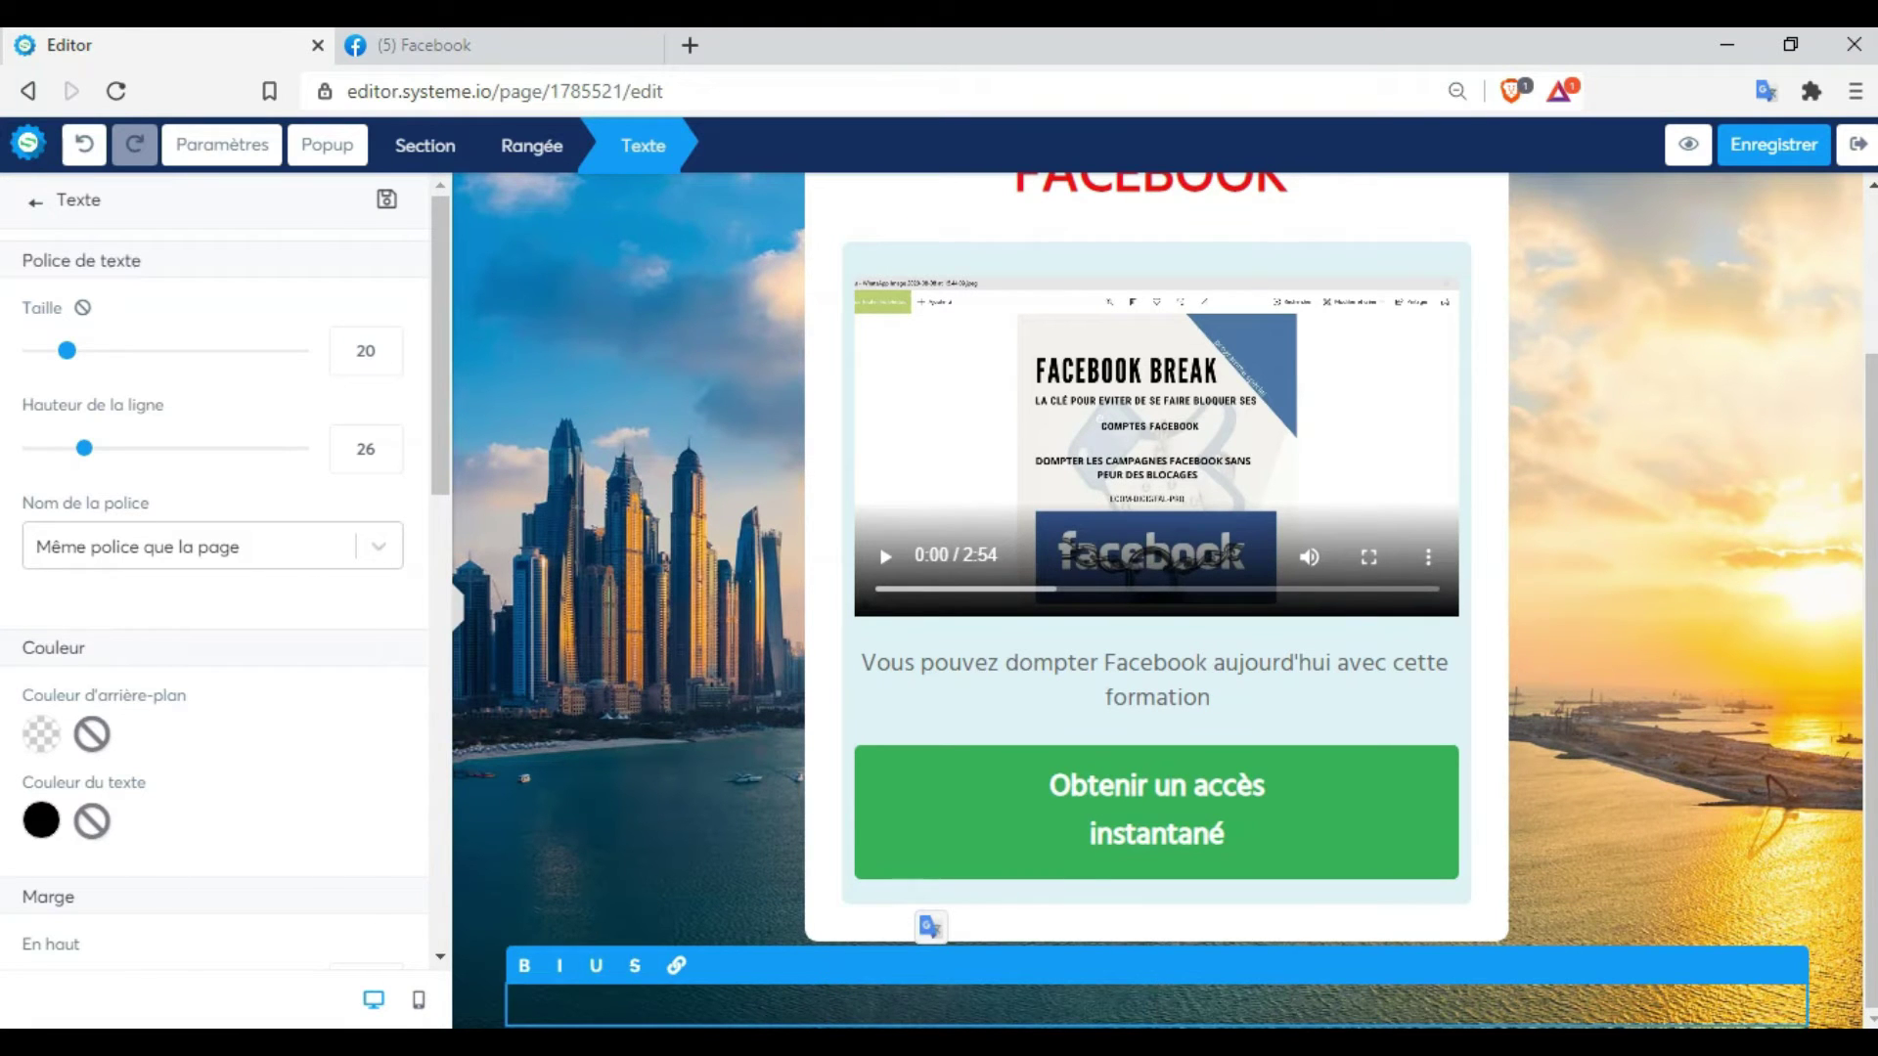
Copy the "La solution FACEBOOK BREAK" title and its introductory paragraphs from the Word document and paste them into the empty text element
click(919, 958)
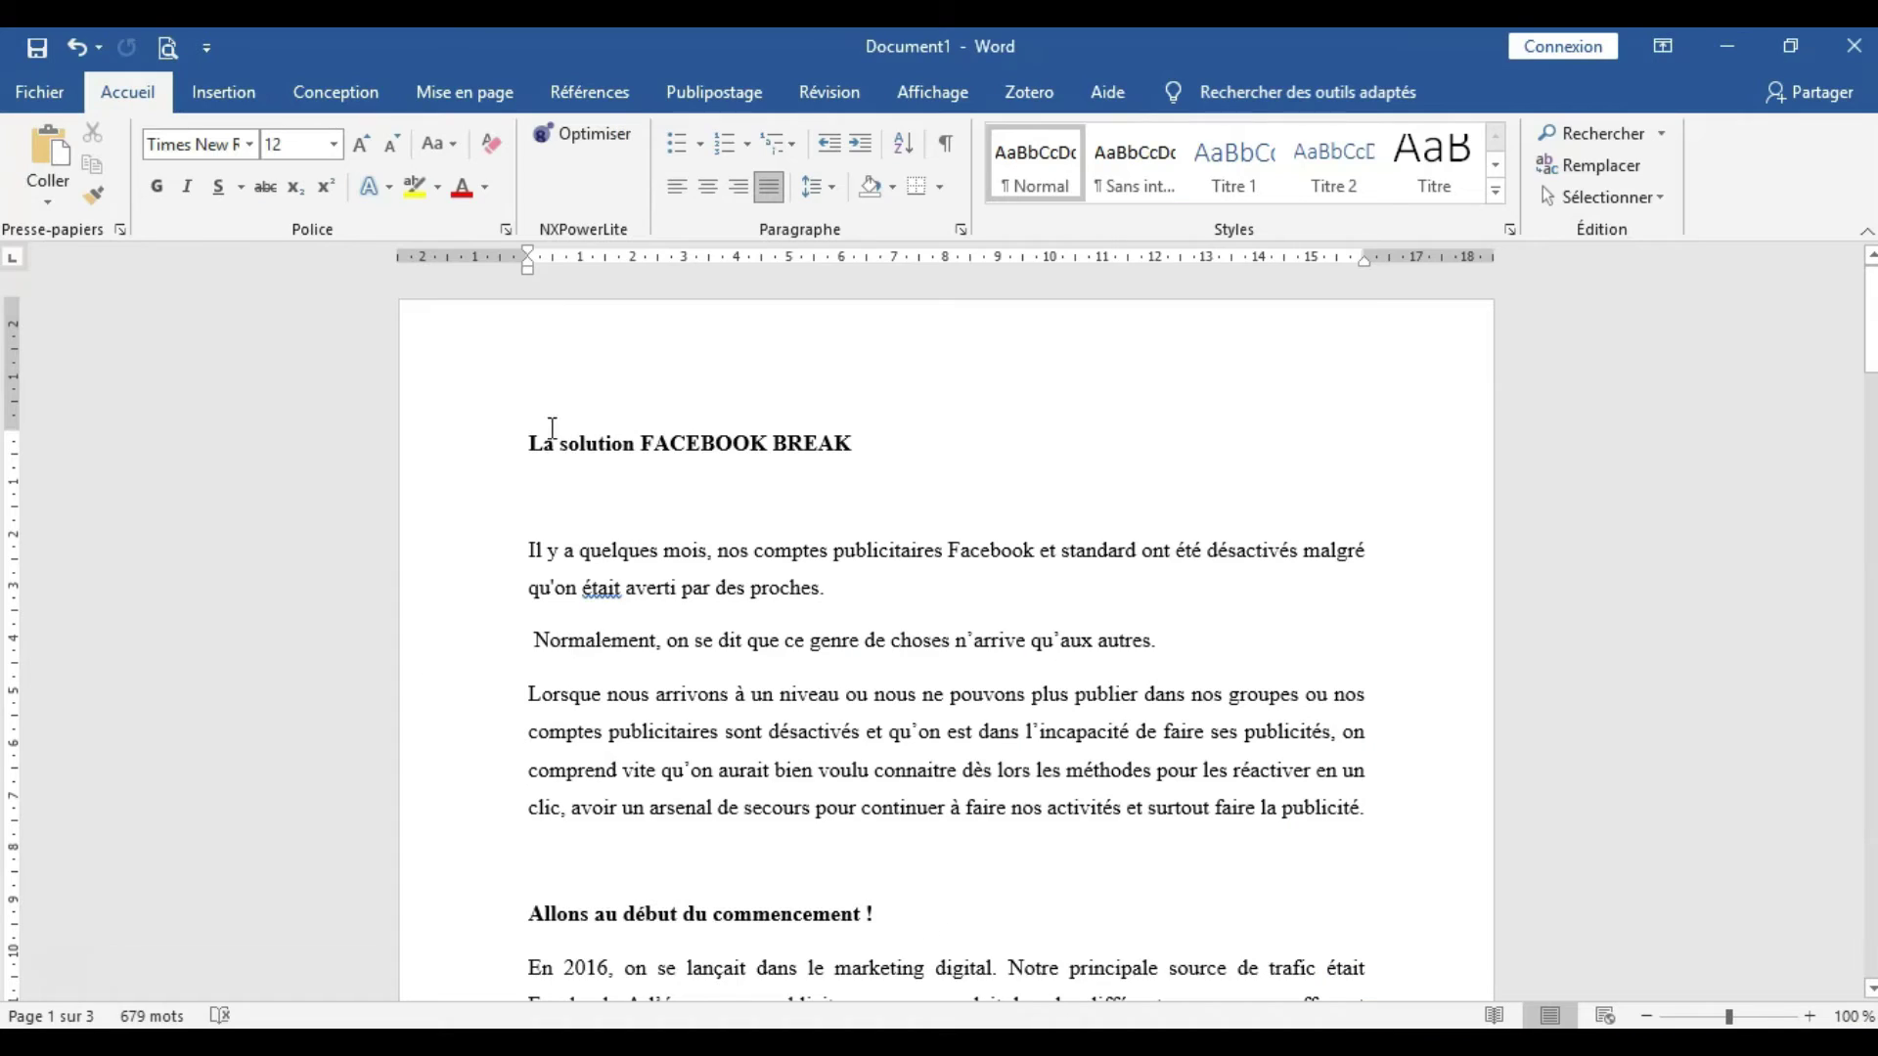
drag(531, 450, 1393, 834)
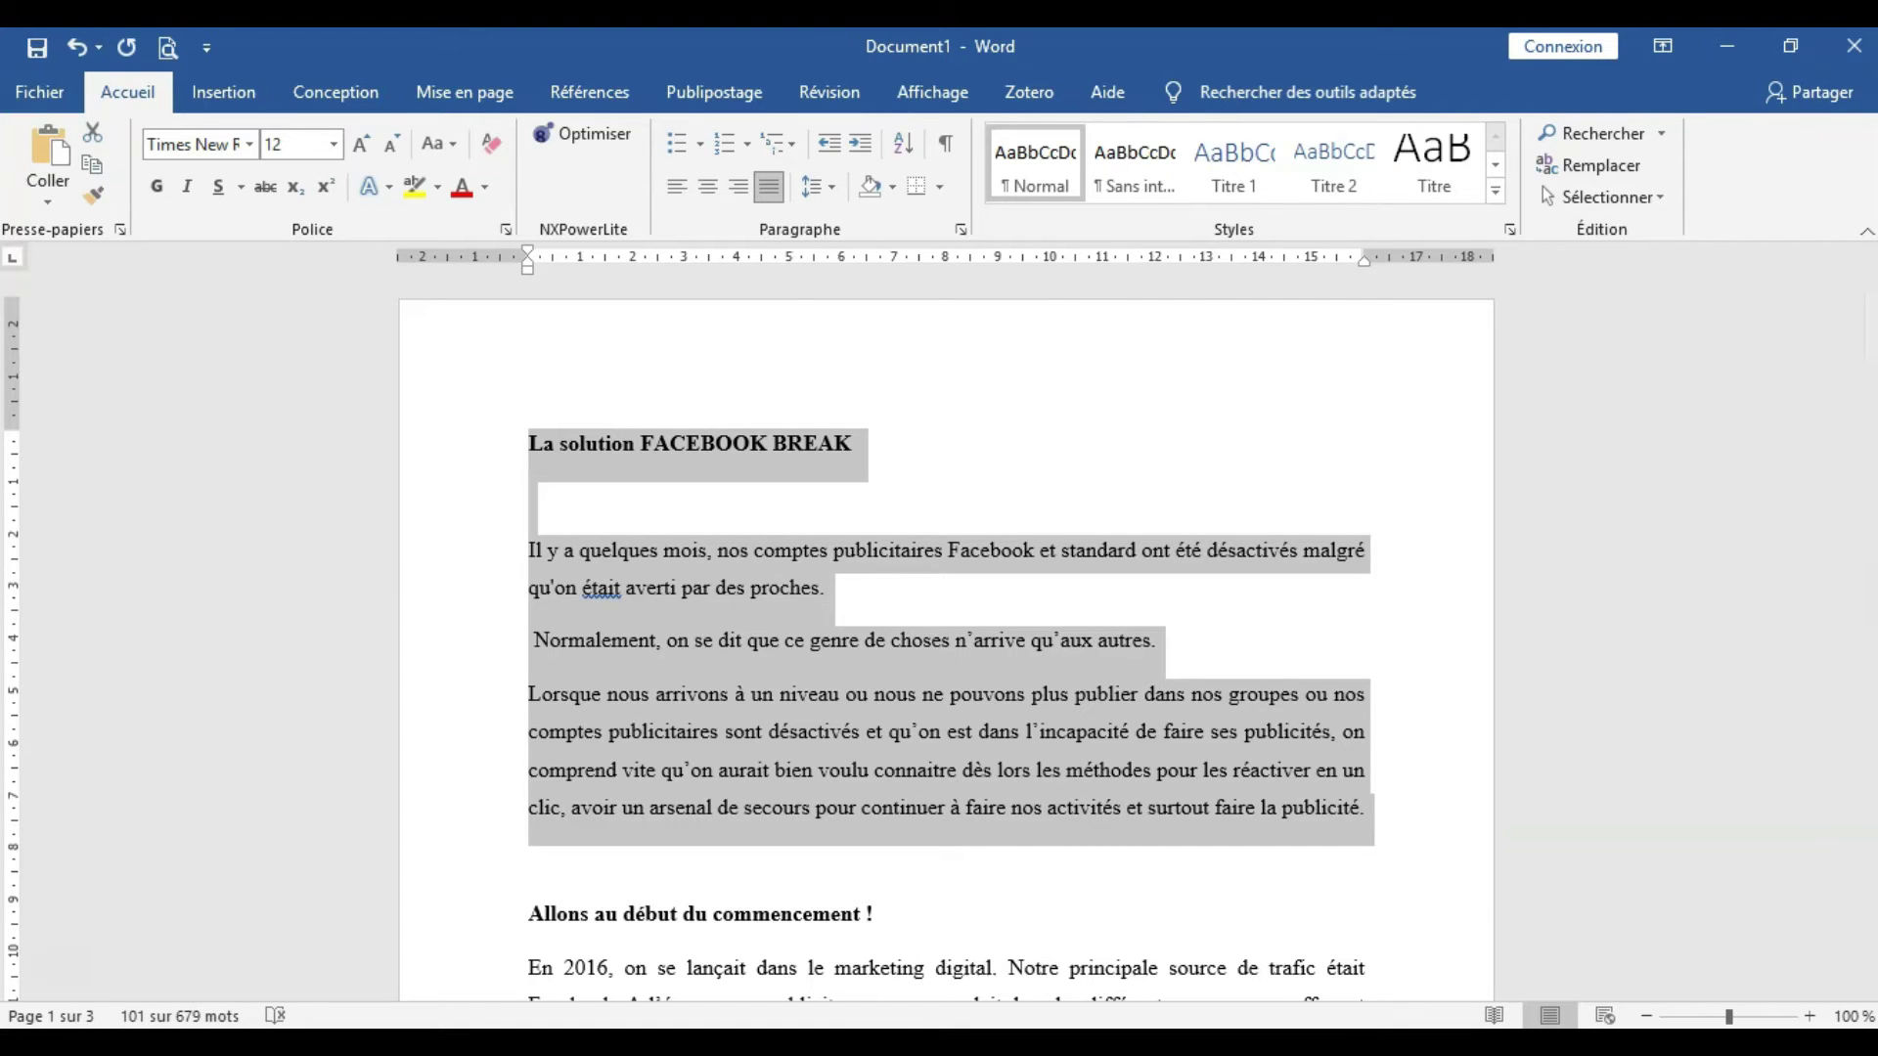
key(alt+Tab)
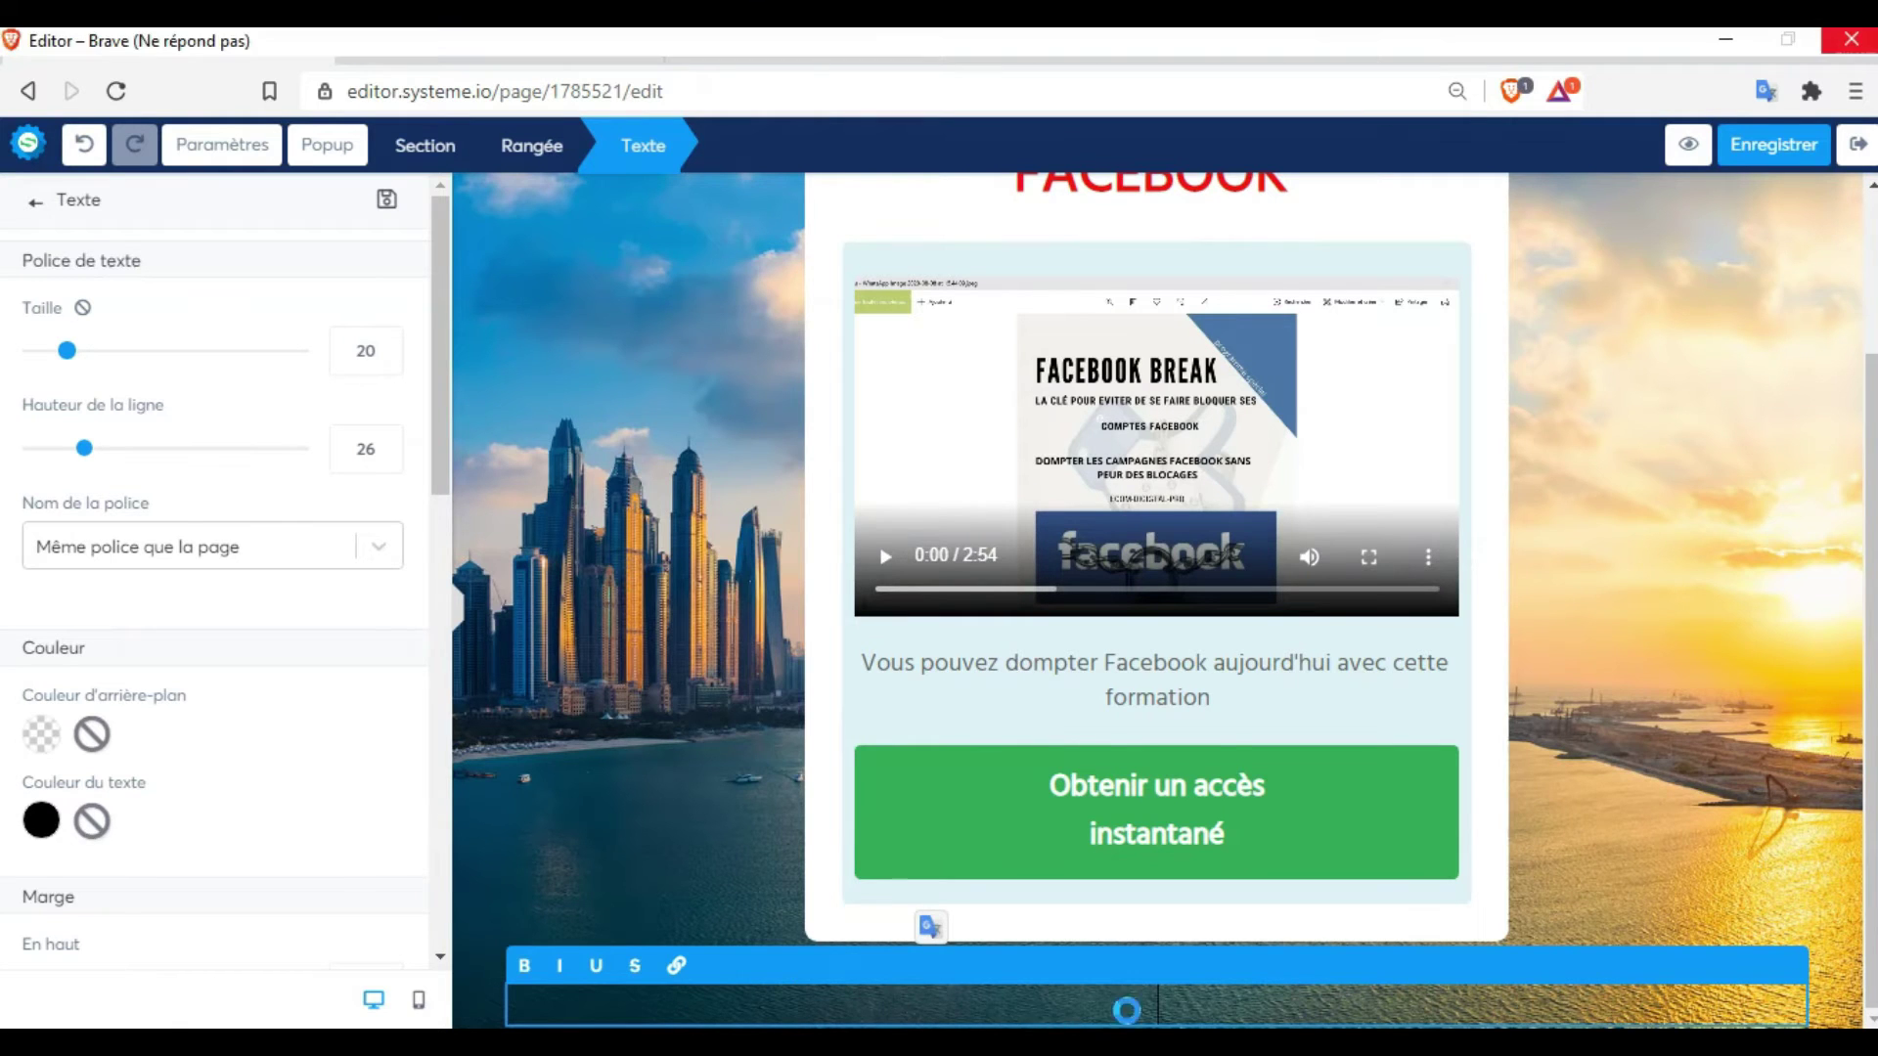
key(ctrl+v)
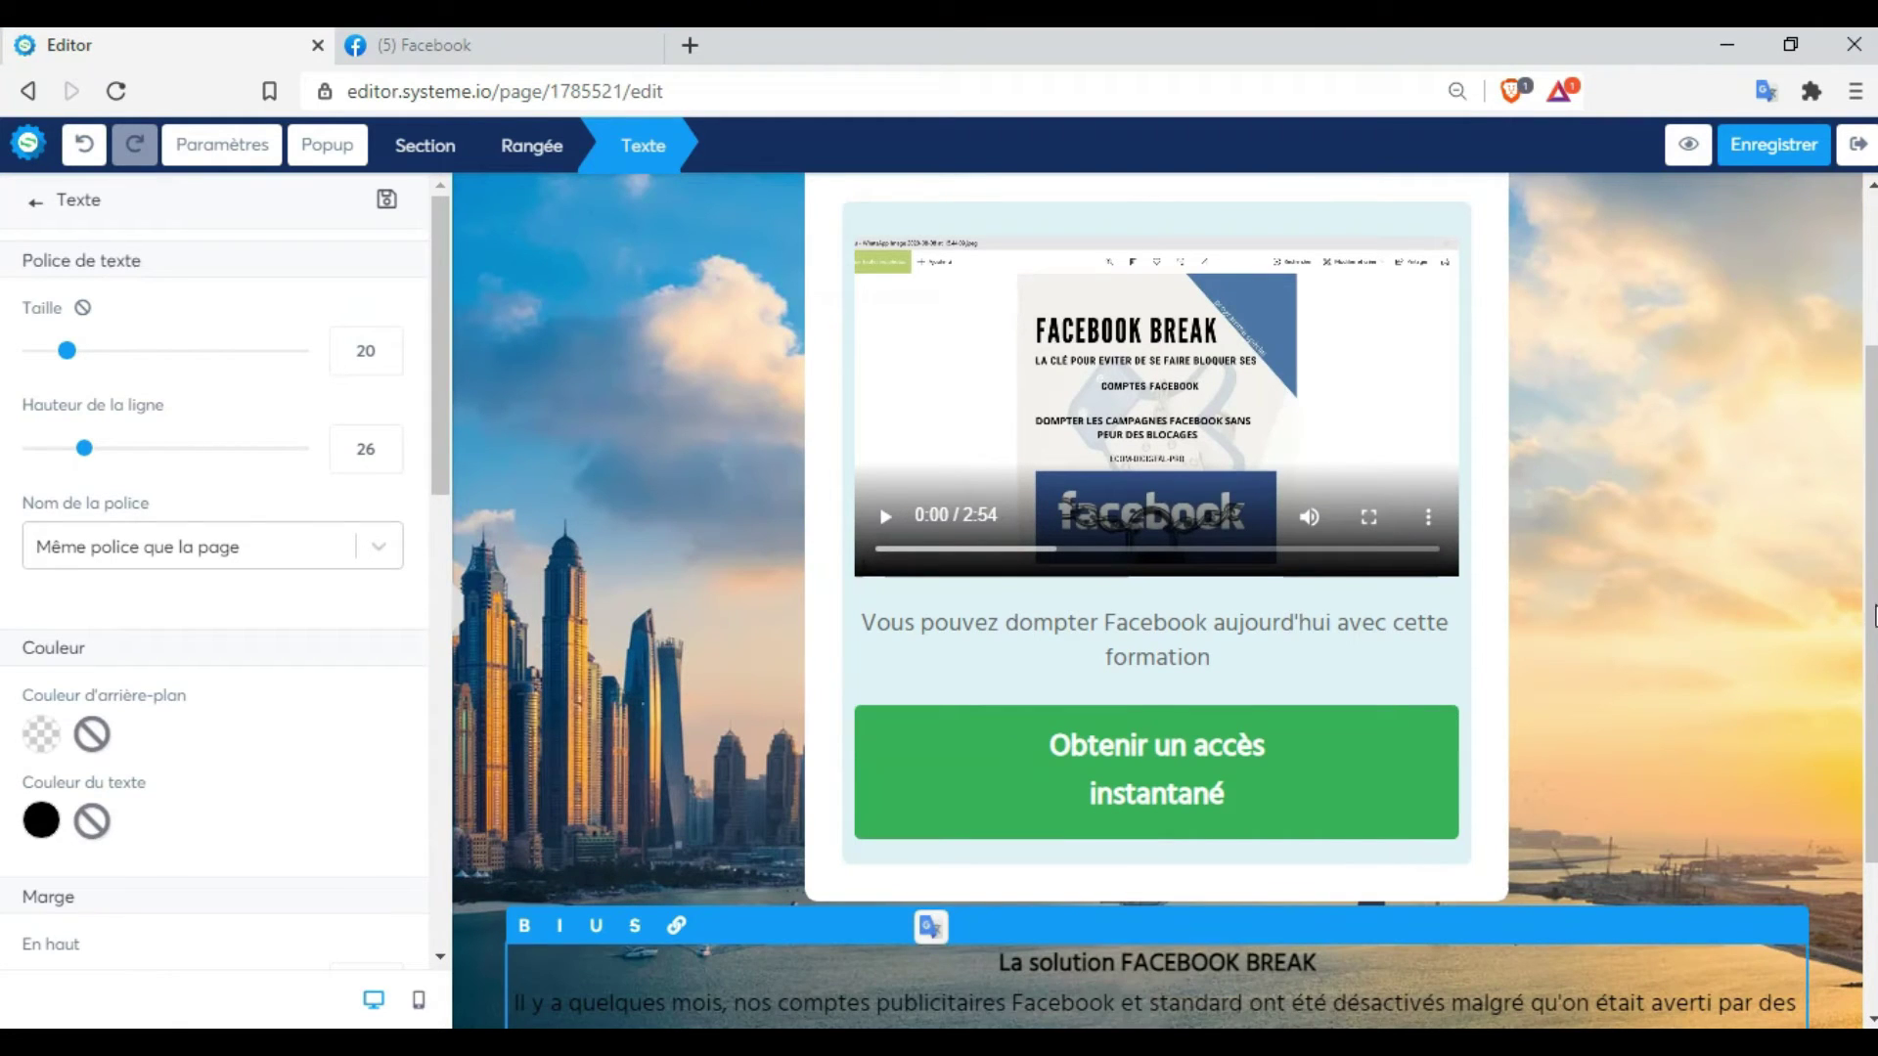
click(1866, 753)
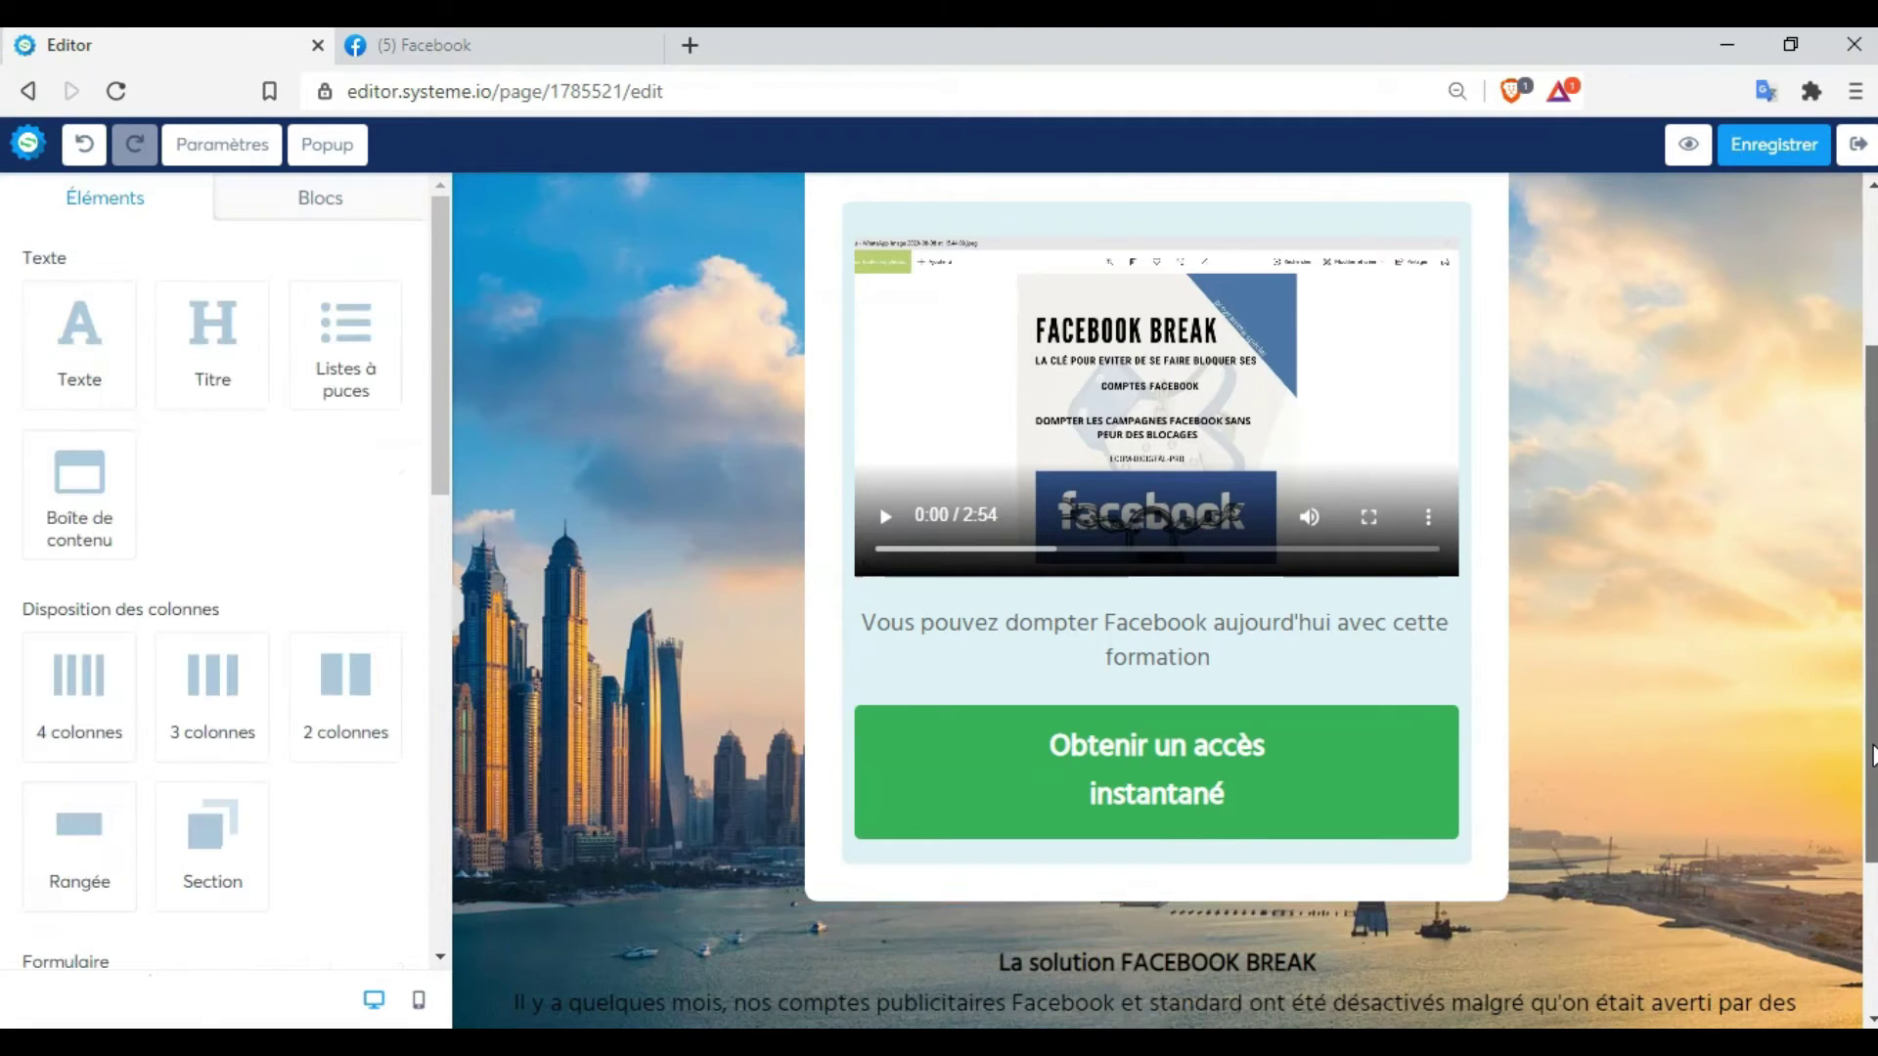
Select the whole "La solution FACEBOOK BREAK" text and set its font size to 28
scroll(1866, 754, down, 2)
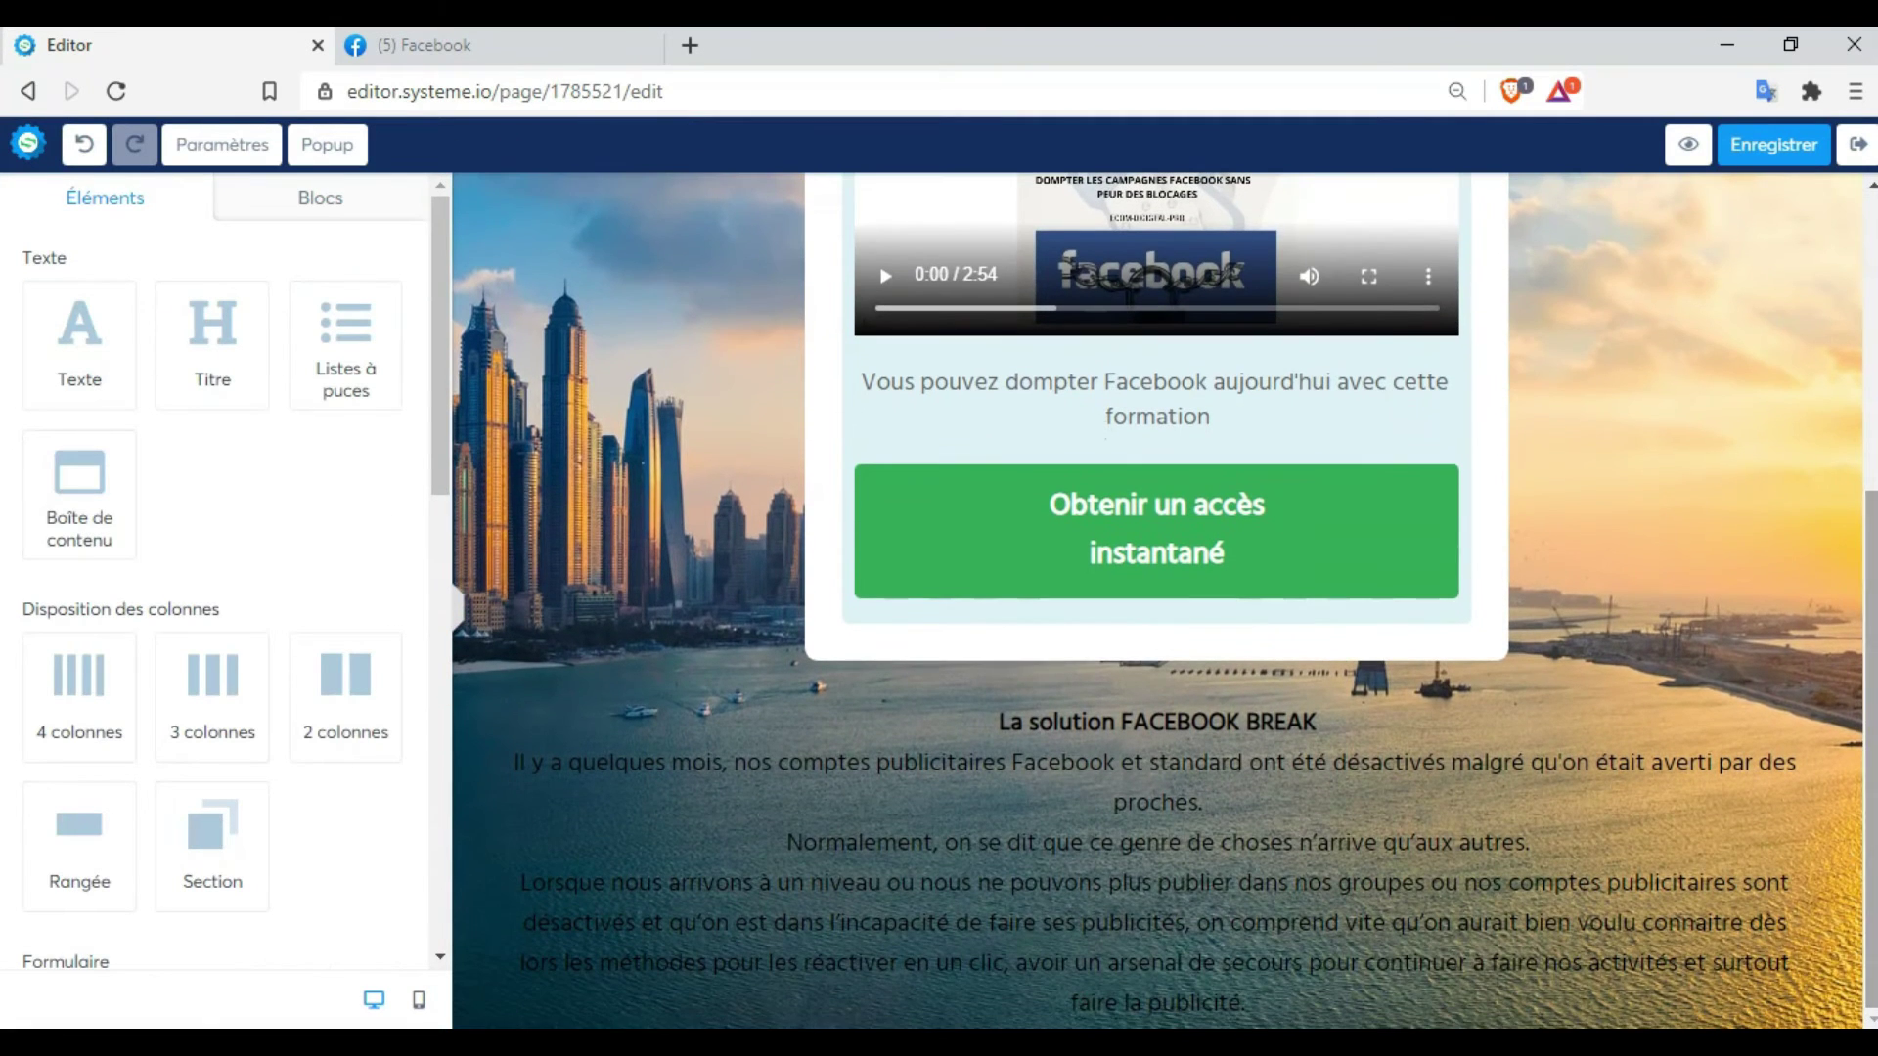
click(1224, 847)
double_click(1260, 843)
click(1007, 839)
triple_click(1007, 833)
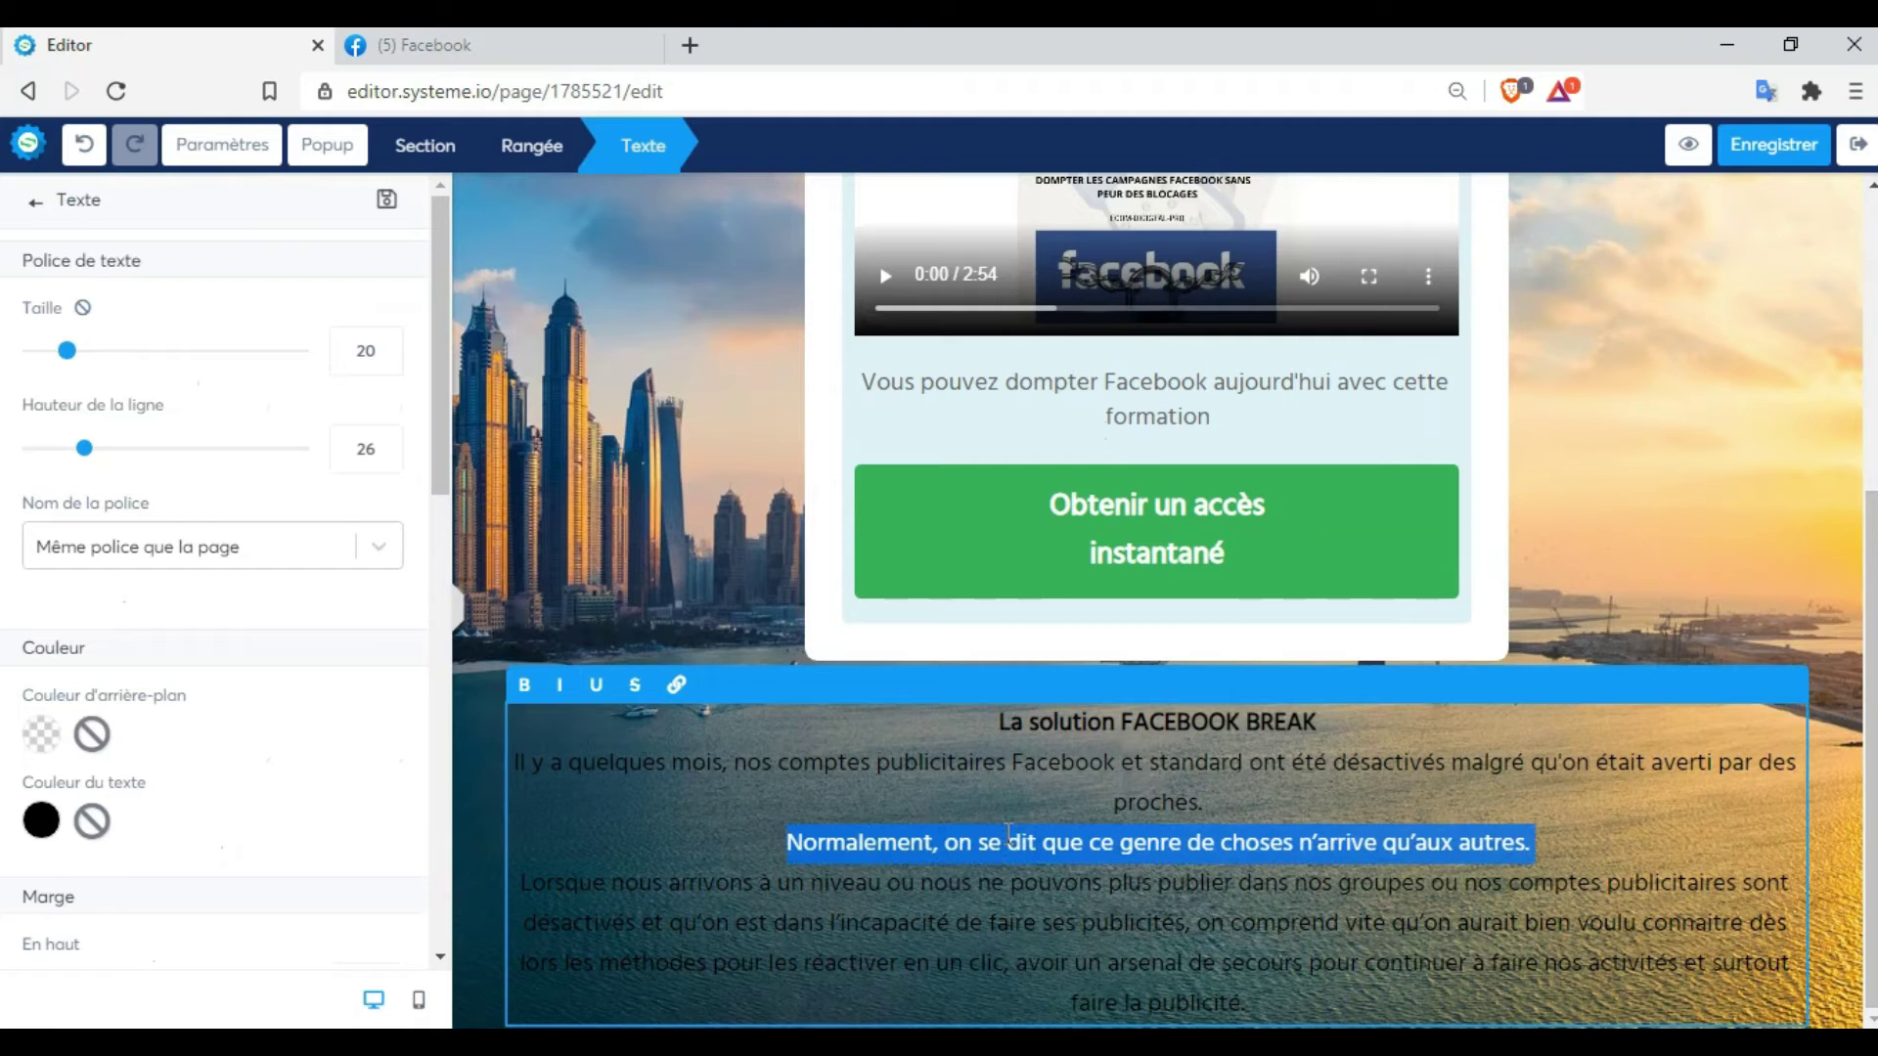
key(ctrl+a)
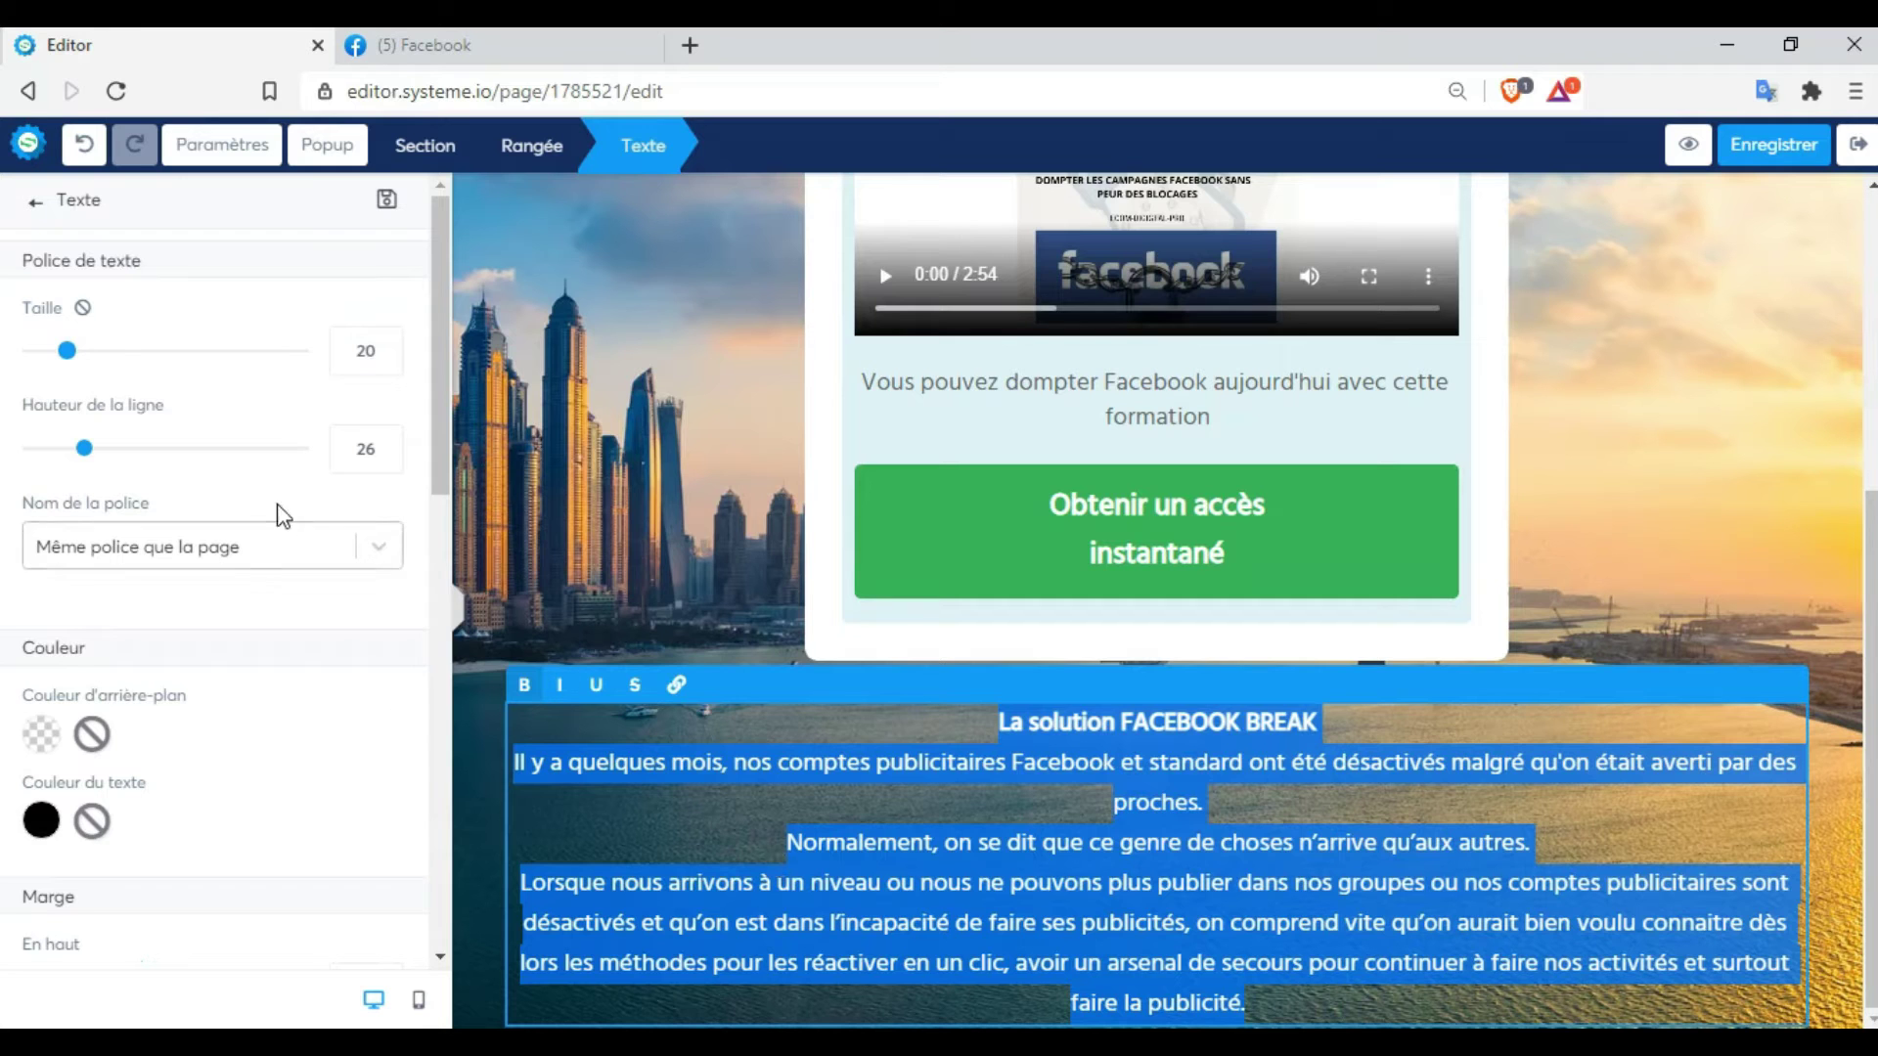
click(72, 352)
drag(75, 360, 92, 360)
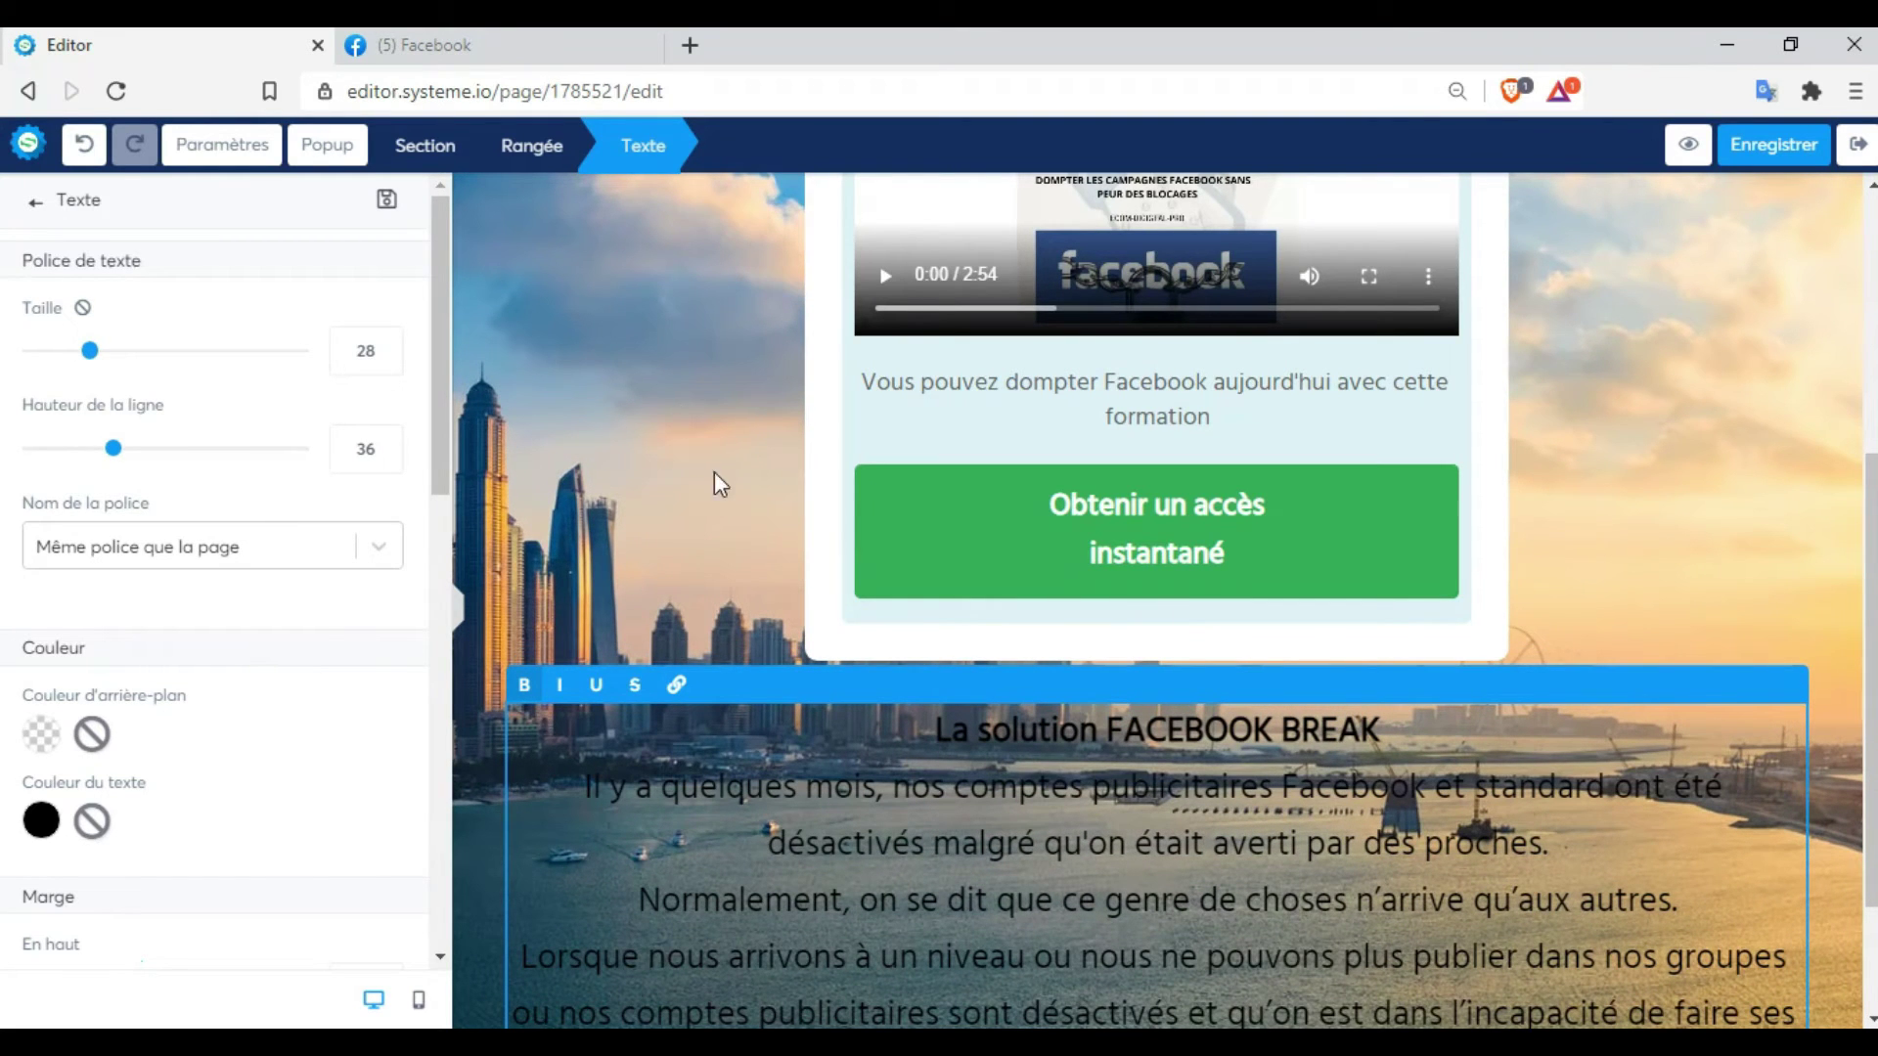
click(620, 455)
scroll(620, 455, up, 3)
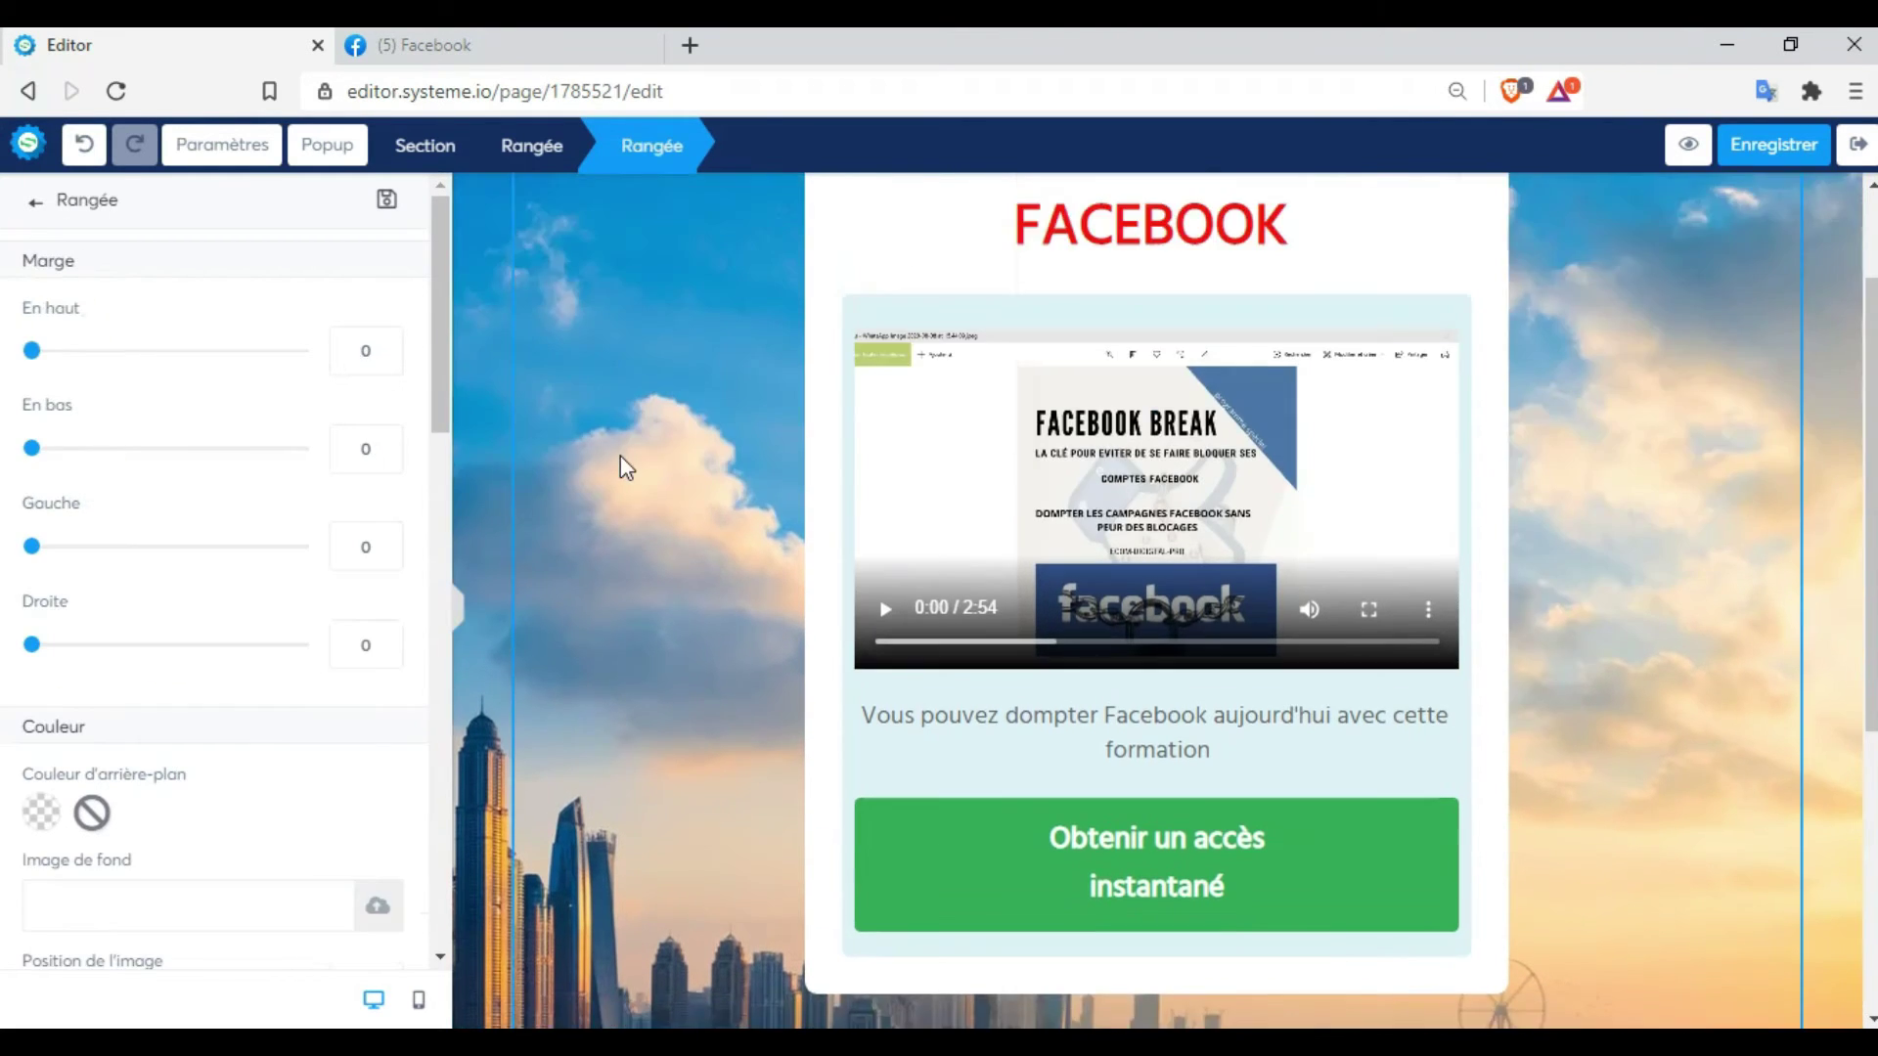
click(1831, 382)
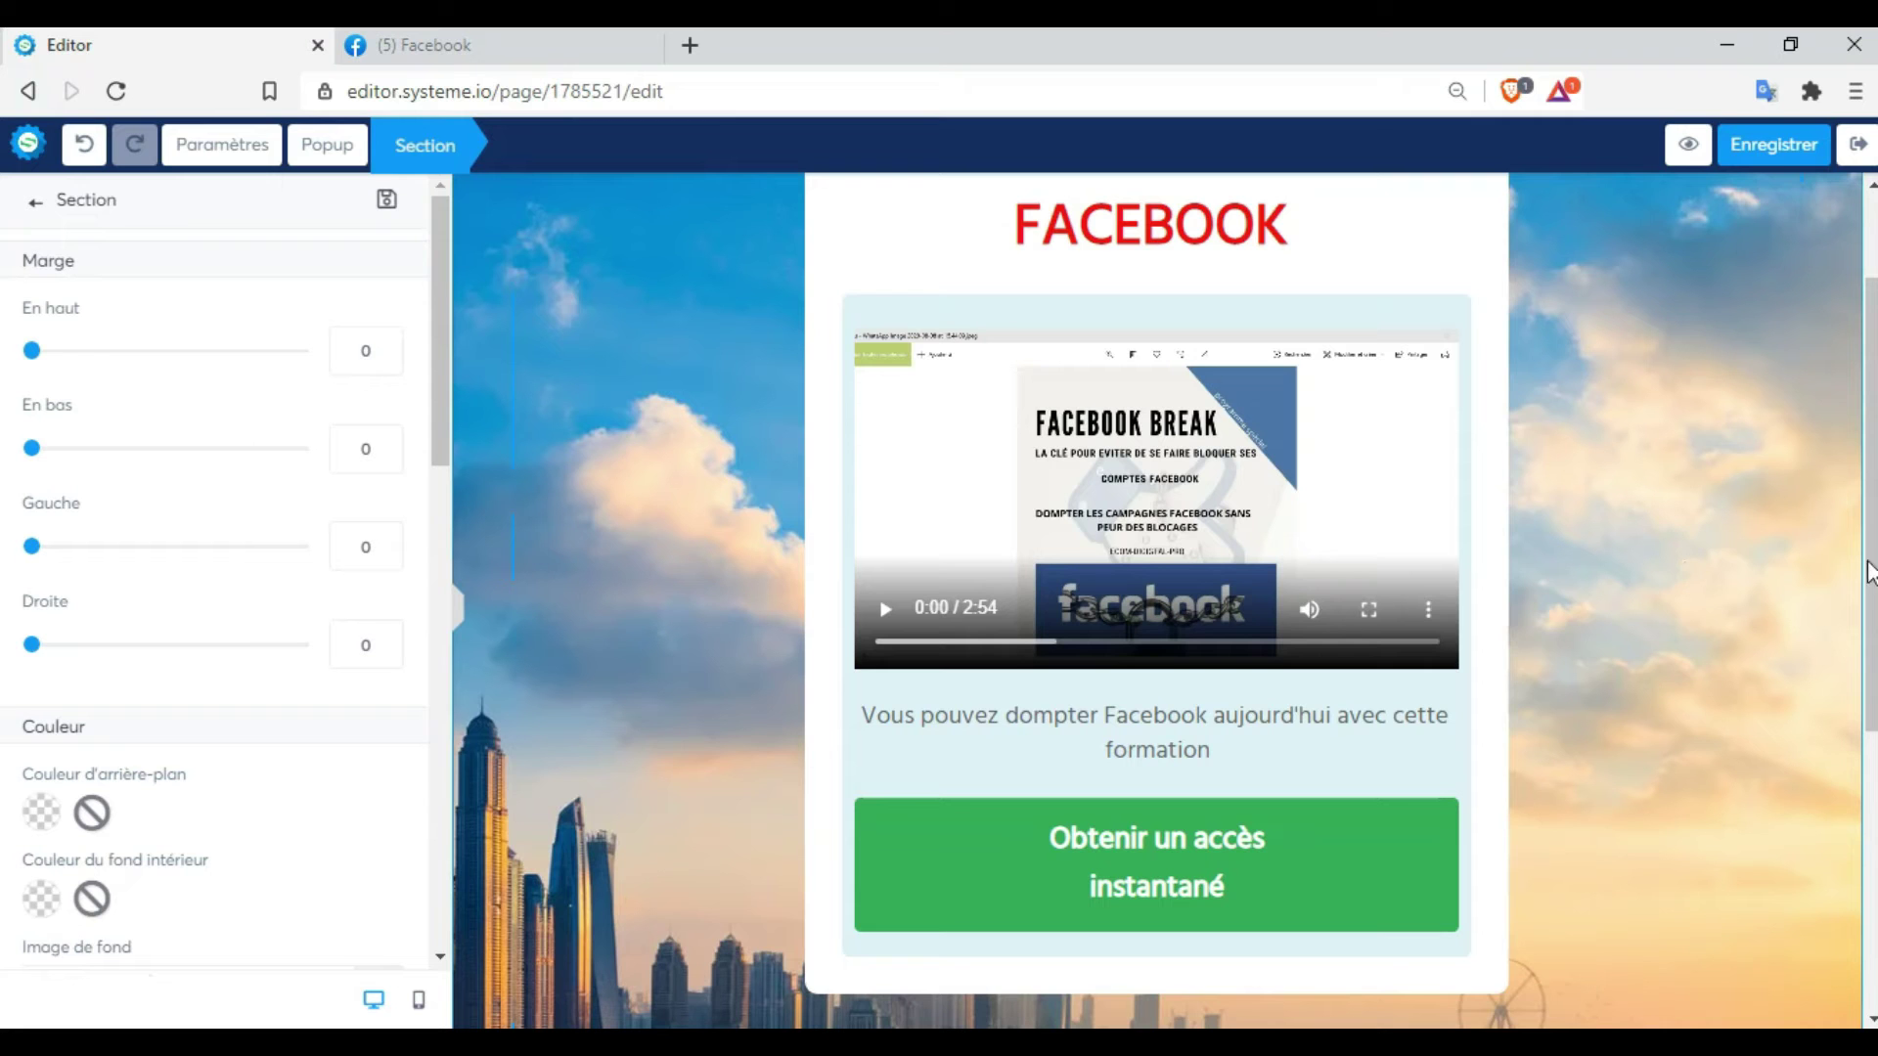
key(Escape)
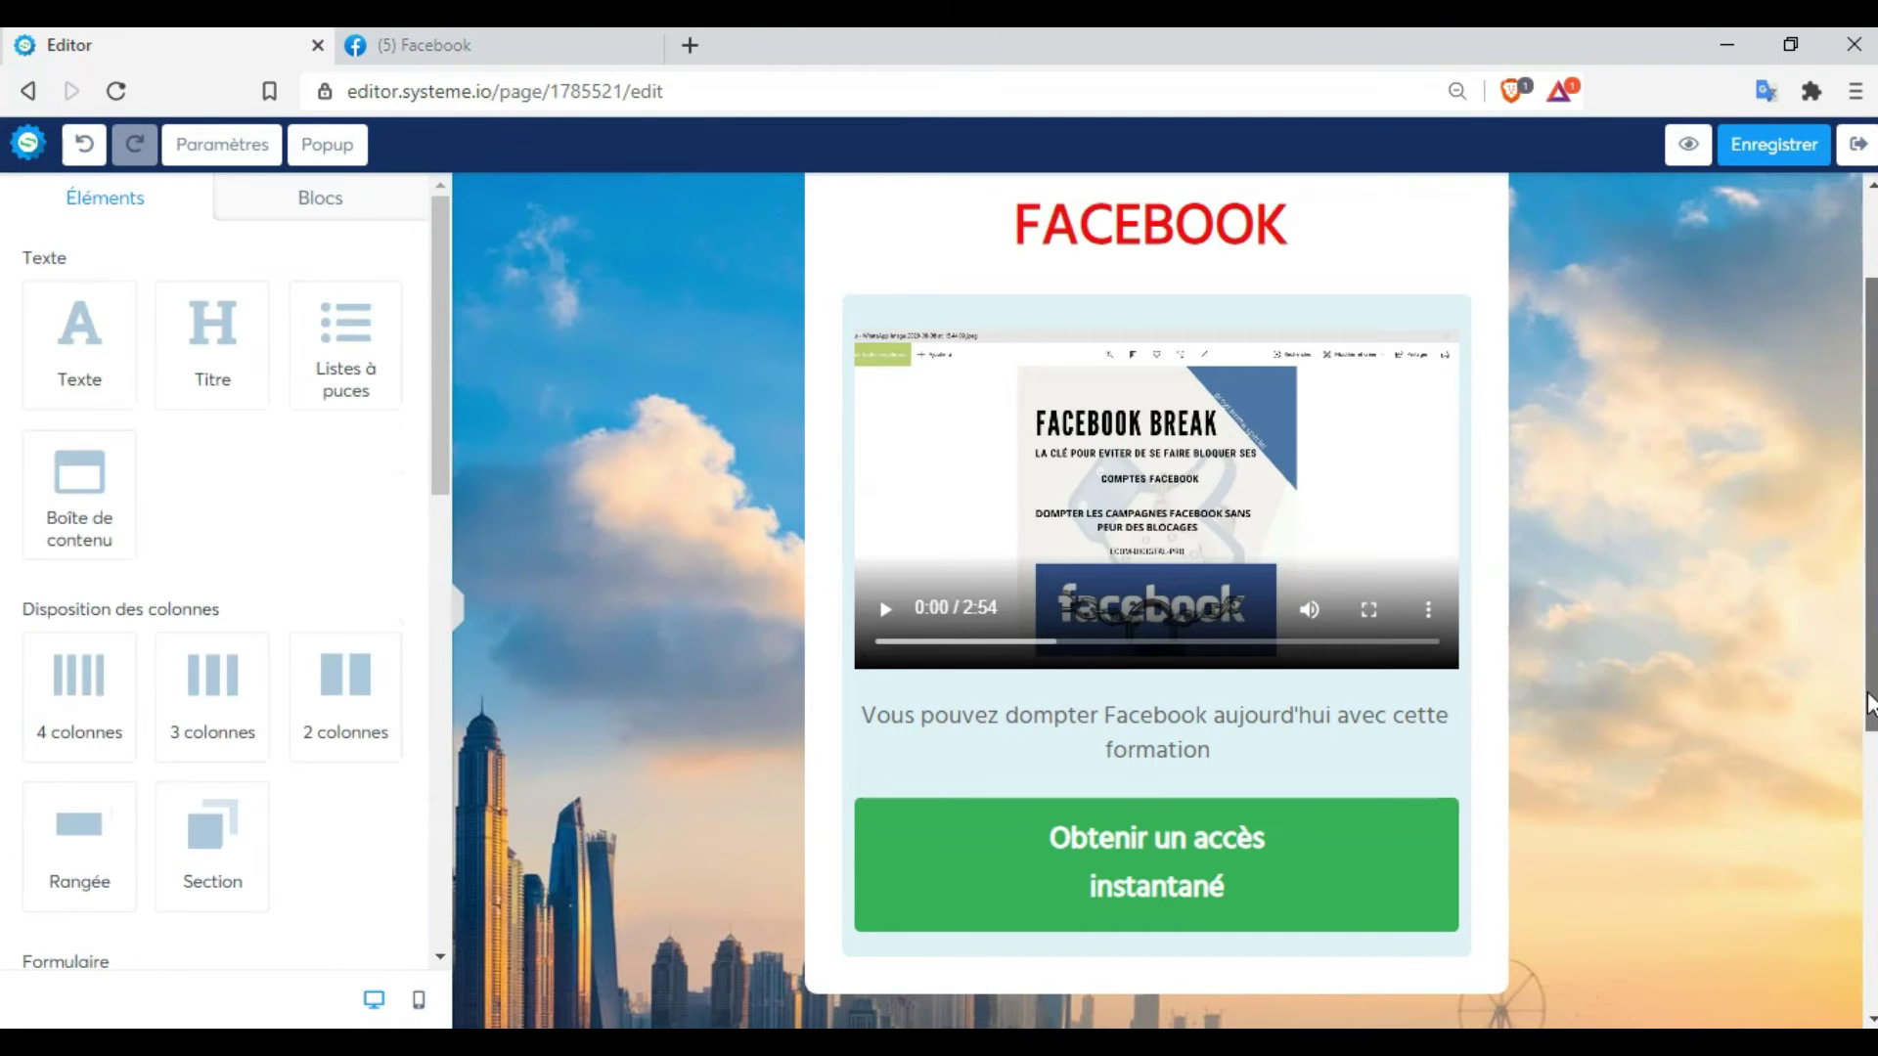
Change the text colour of the whole "La solution FACEBOOK BREAK" block to light grey EBE2E2
scroll(1157, 602, down, 3)
scroll(1044, 773, down, 2)
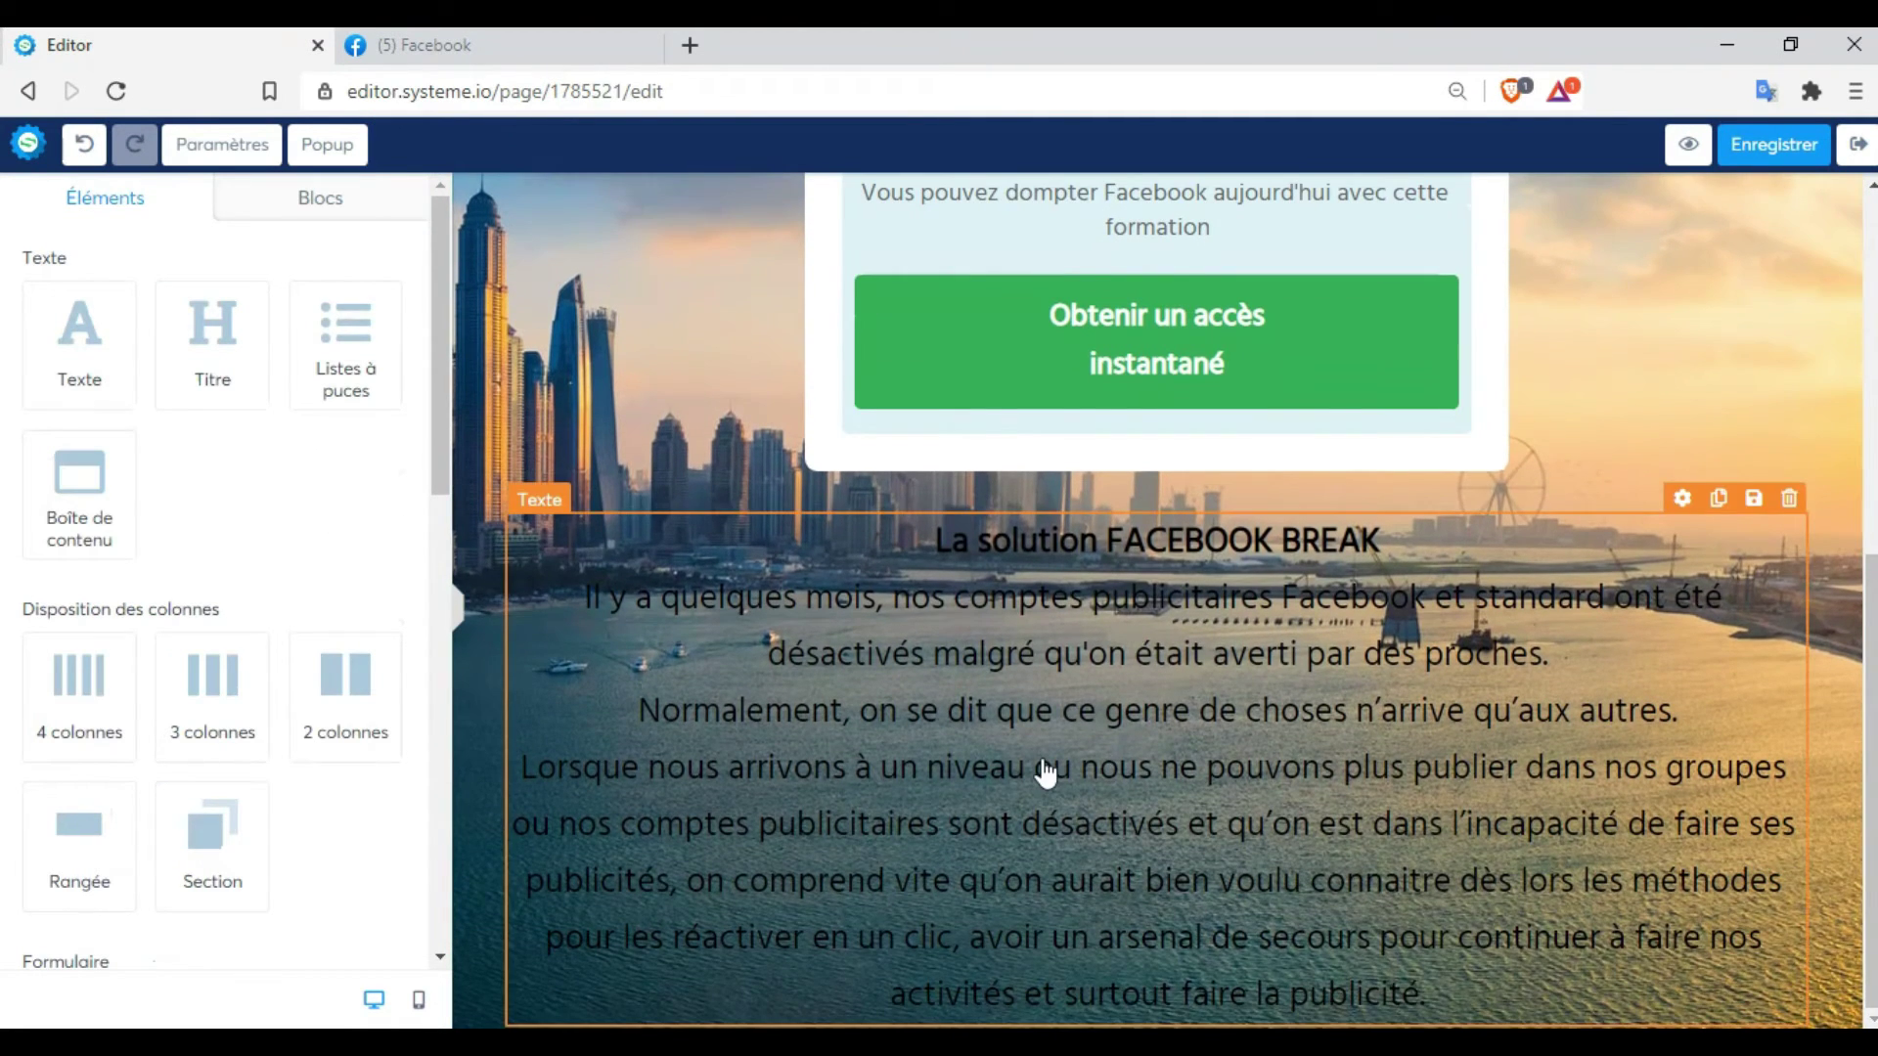
triple_click(1045, 773)
key(ctrl+a)
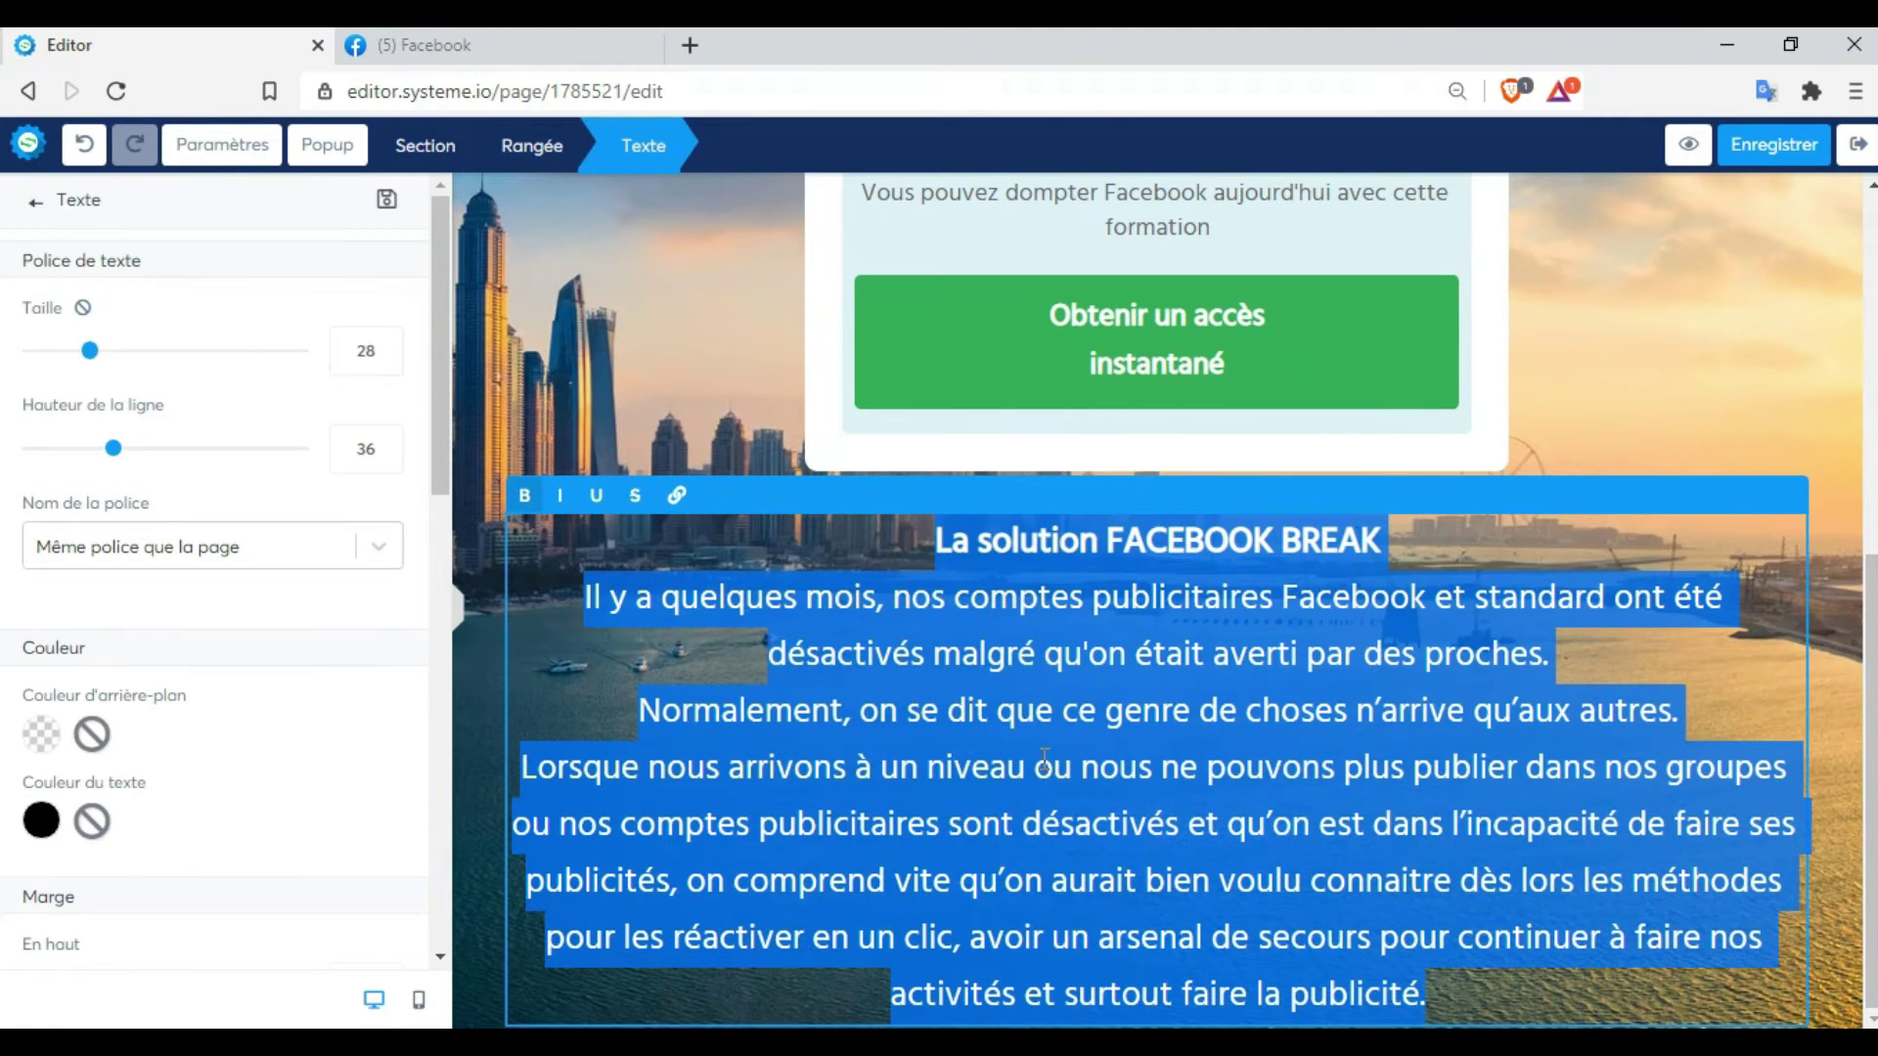
click(41, 822)
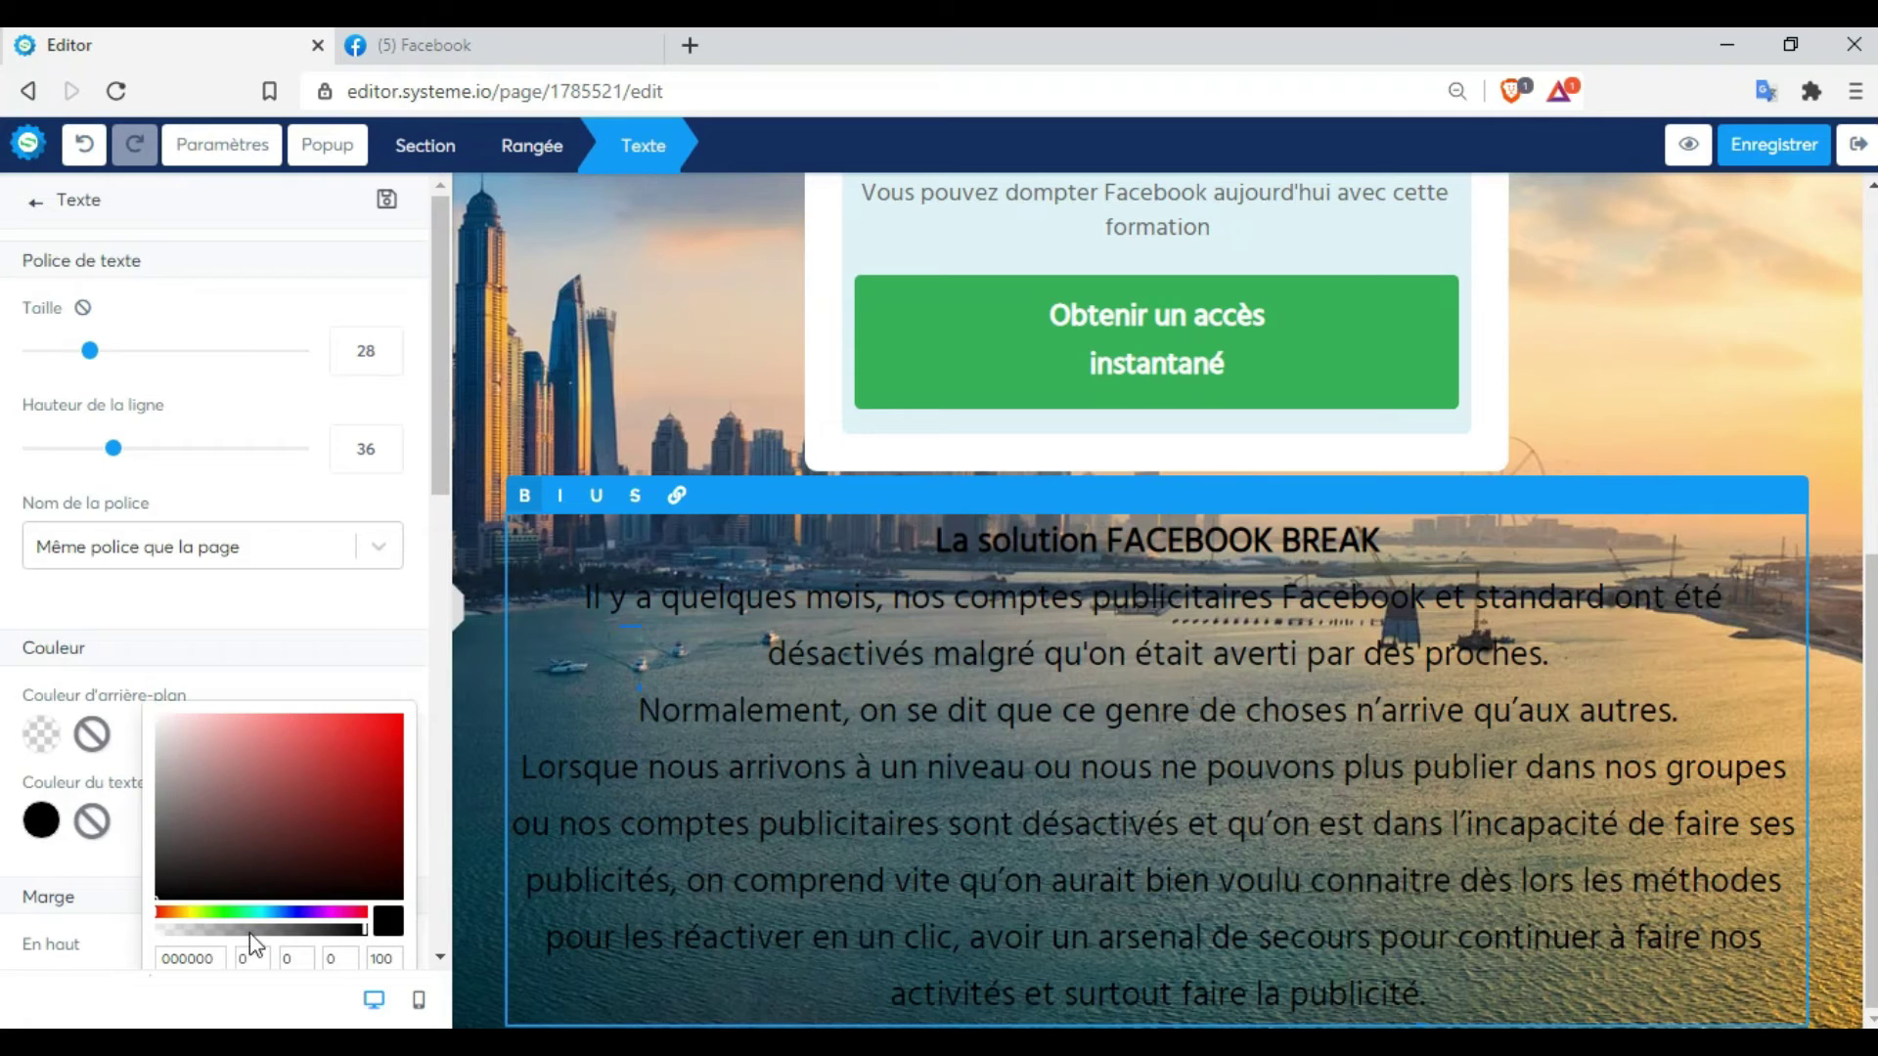
click(167, 731)
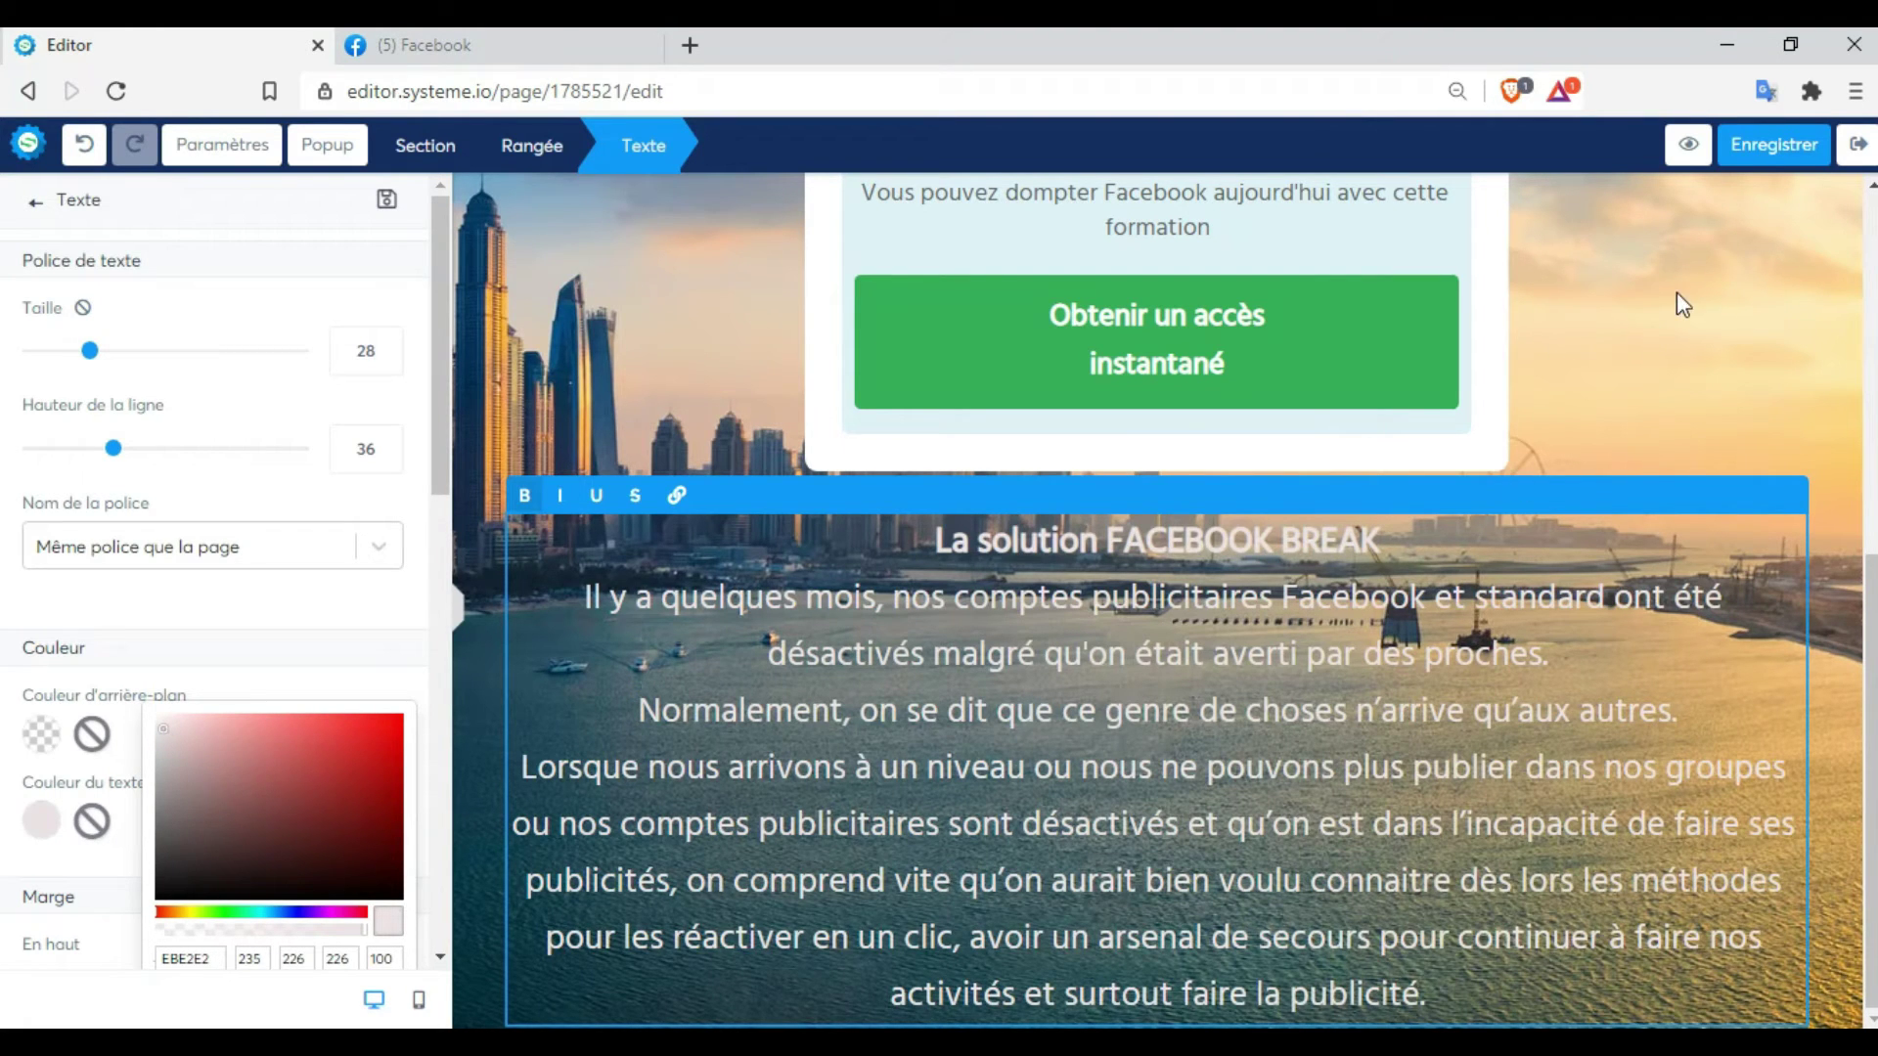
click(1831, 538)
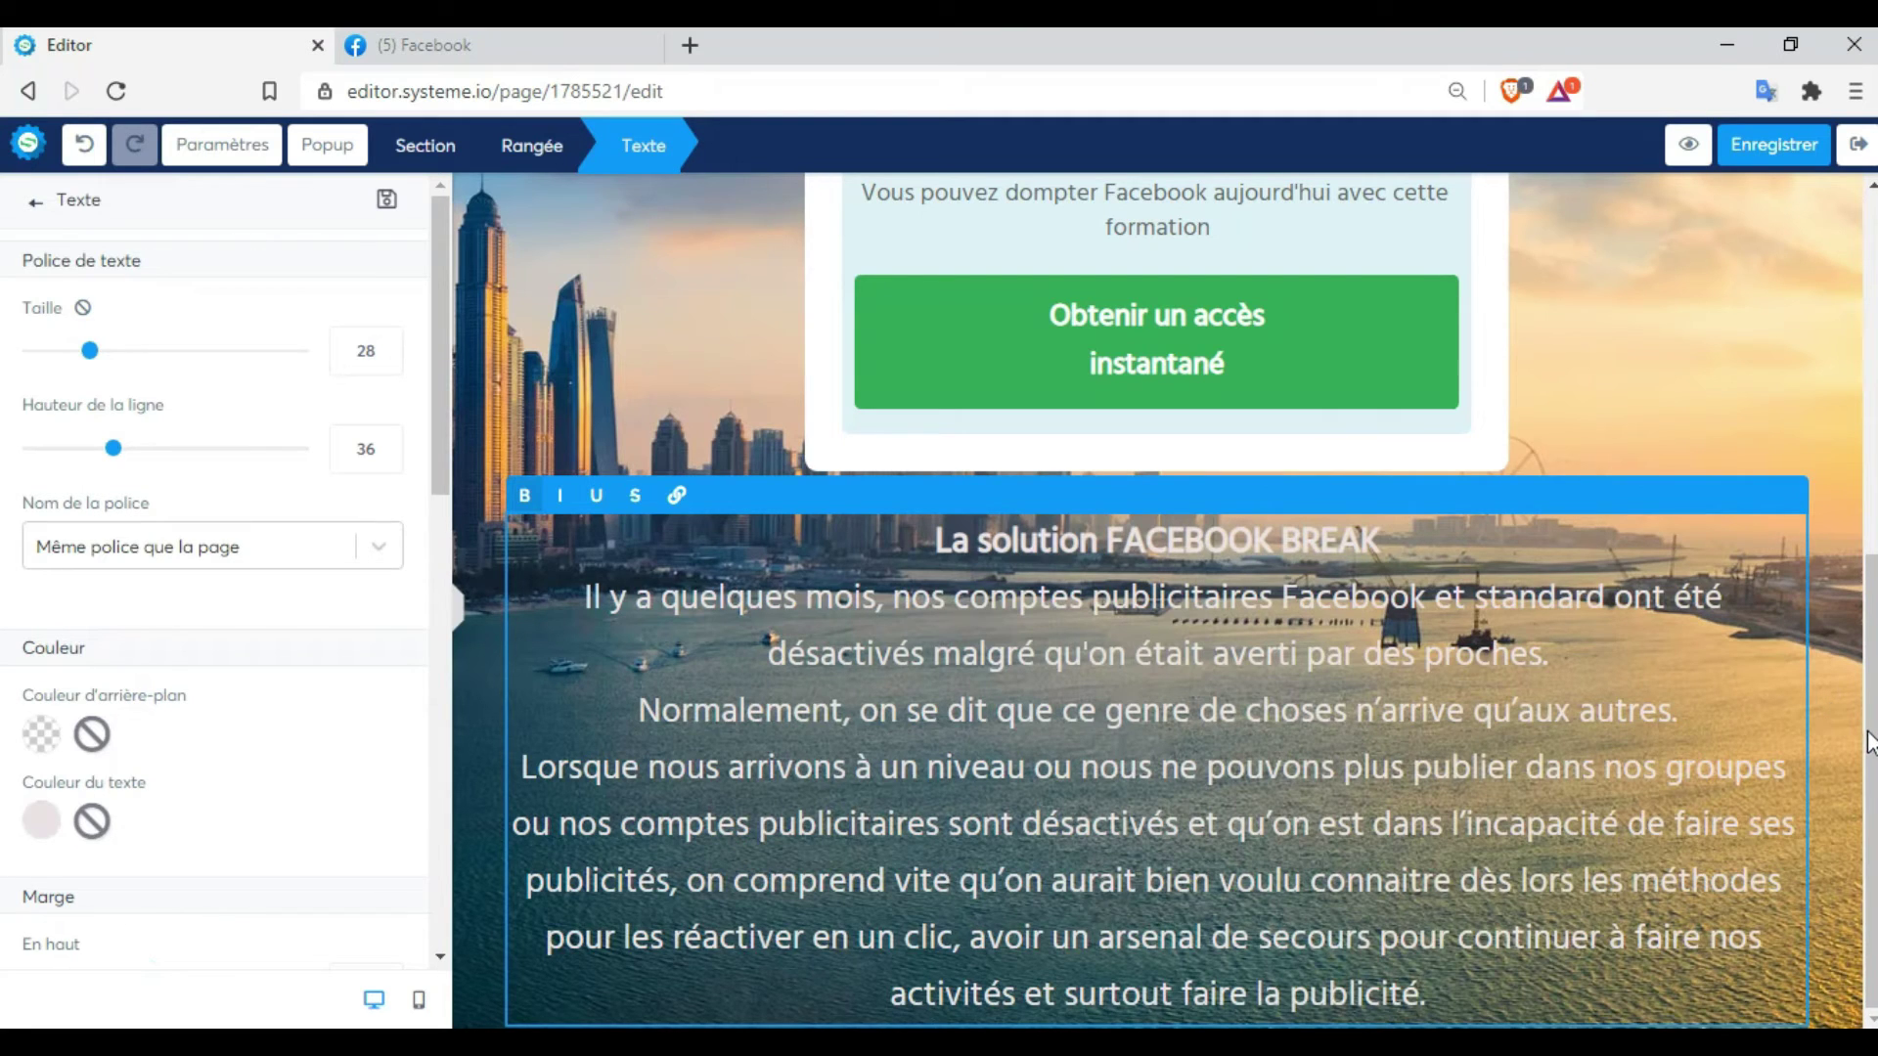
click(1869, 790)
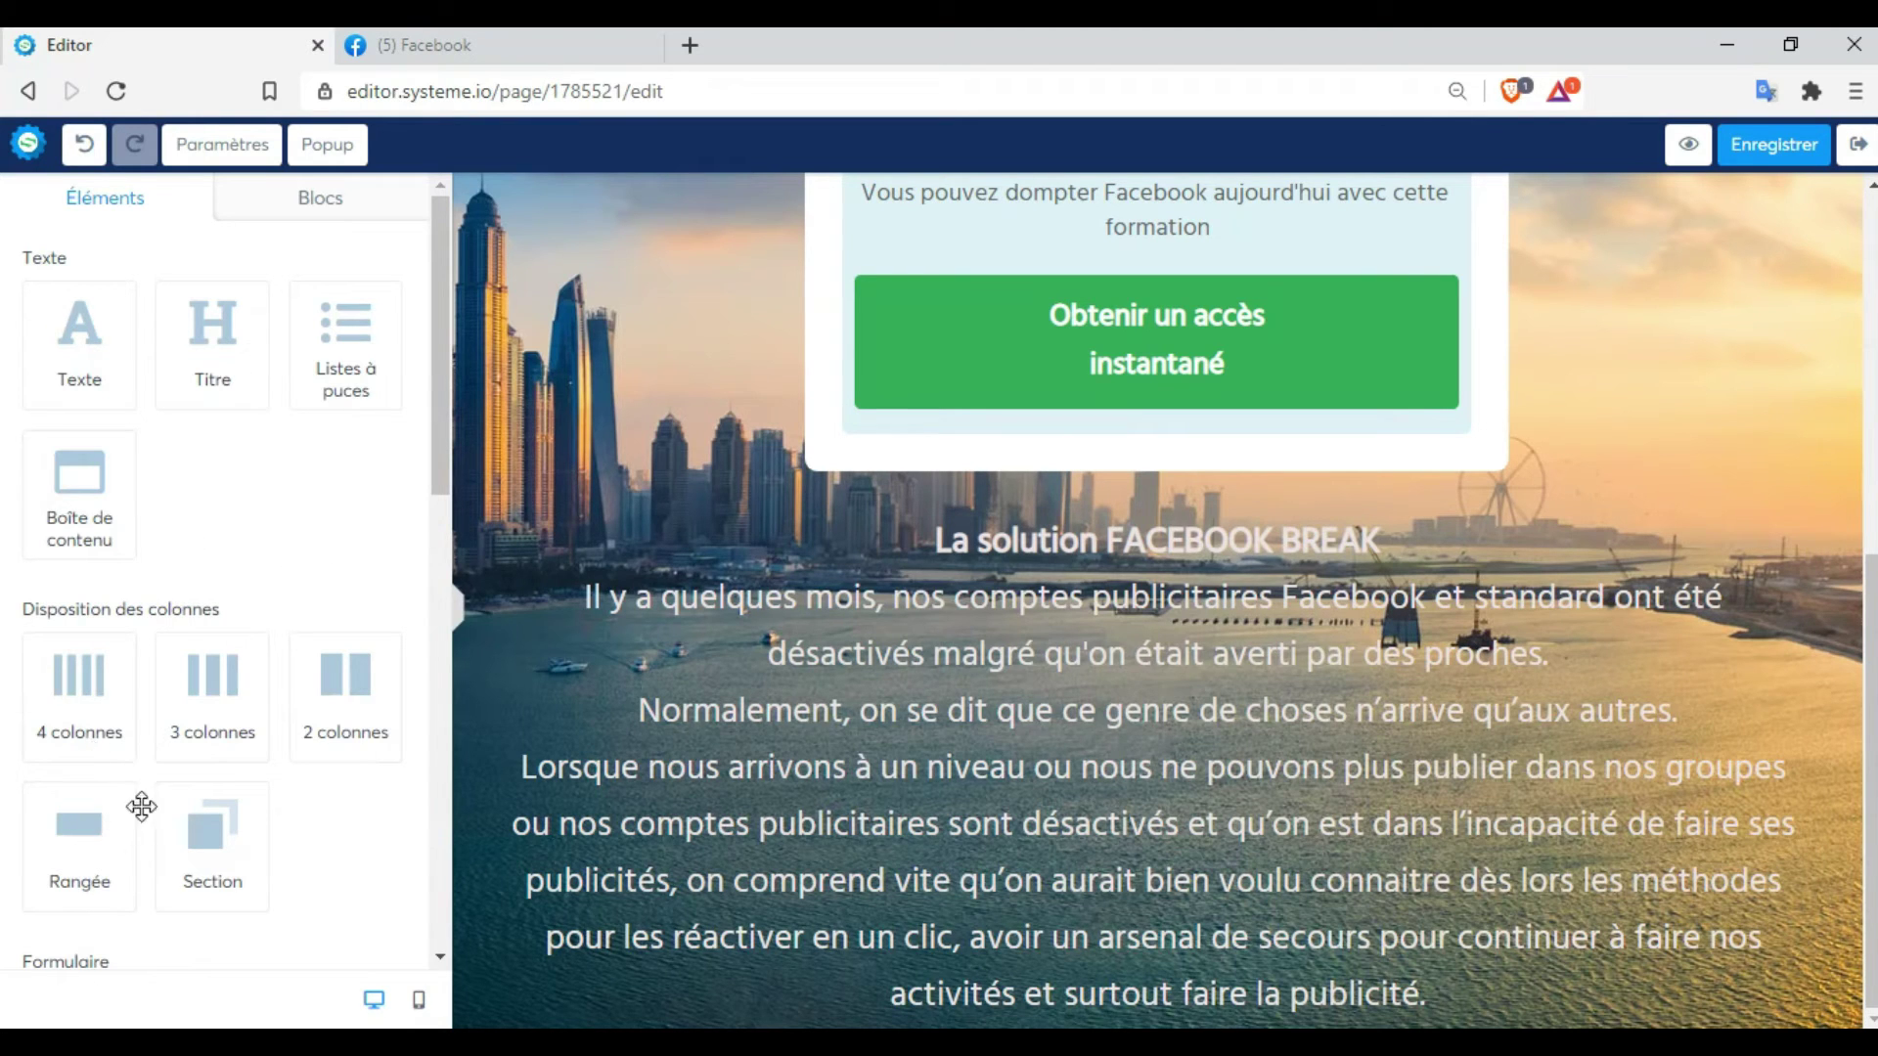
Add an image element below the "La solution FACEBOOK BREAK" text block
drag(439, 324, 422, 583)
scroll(421, 591, down, 3)
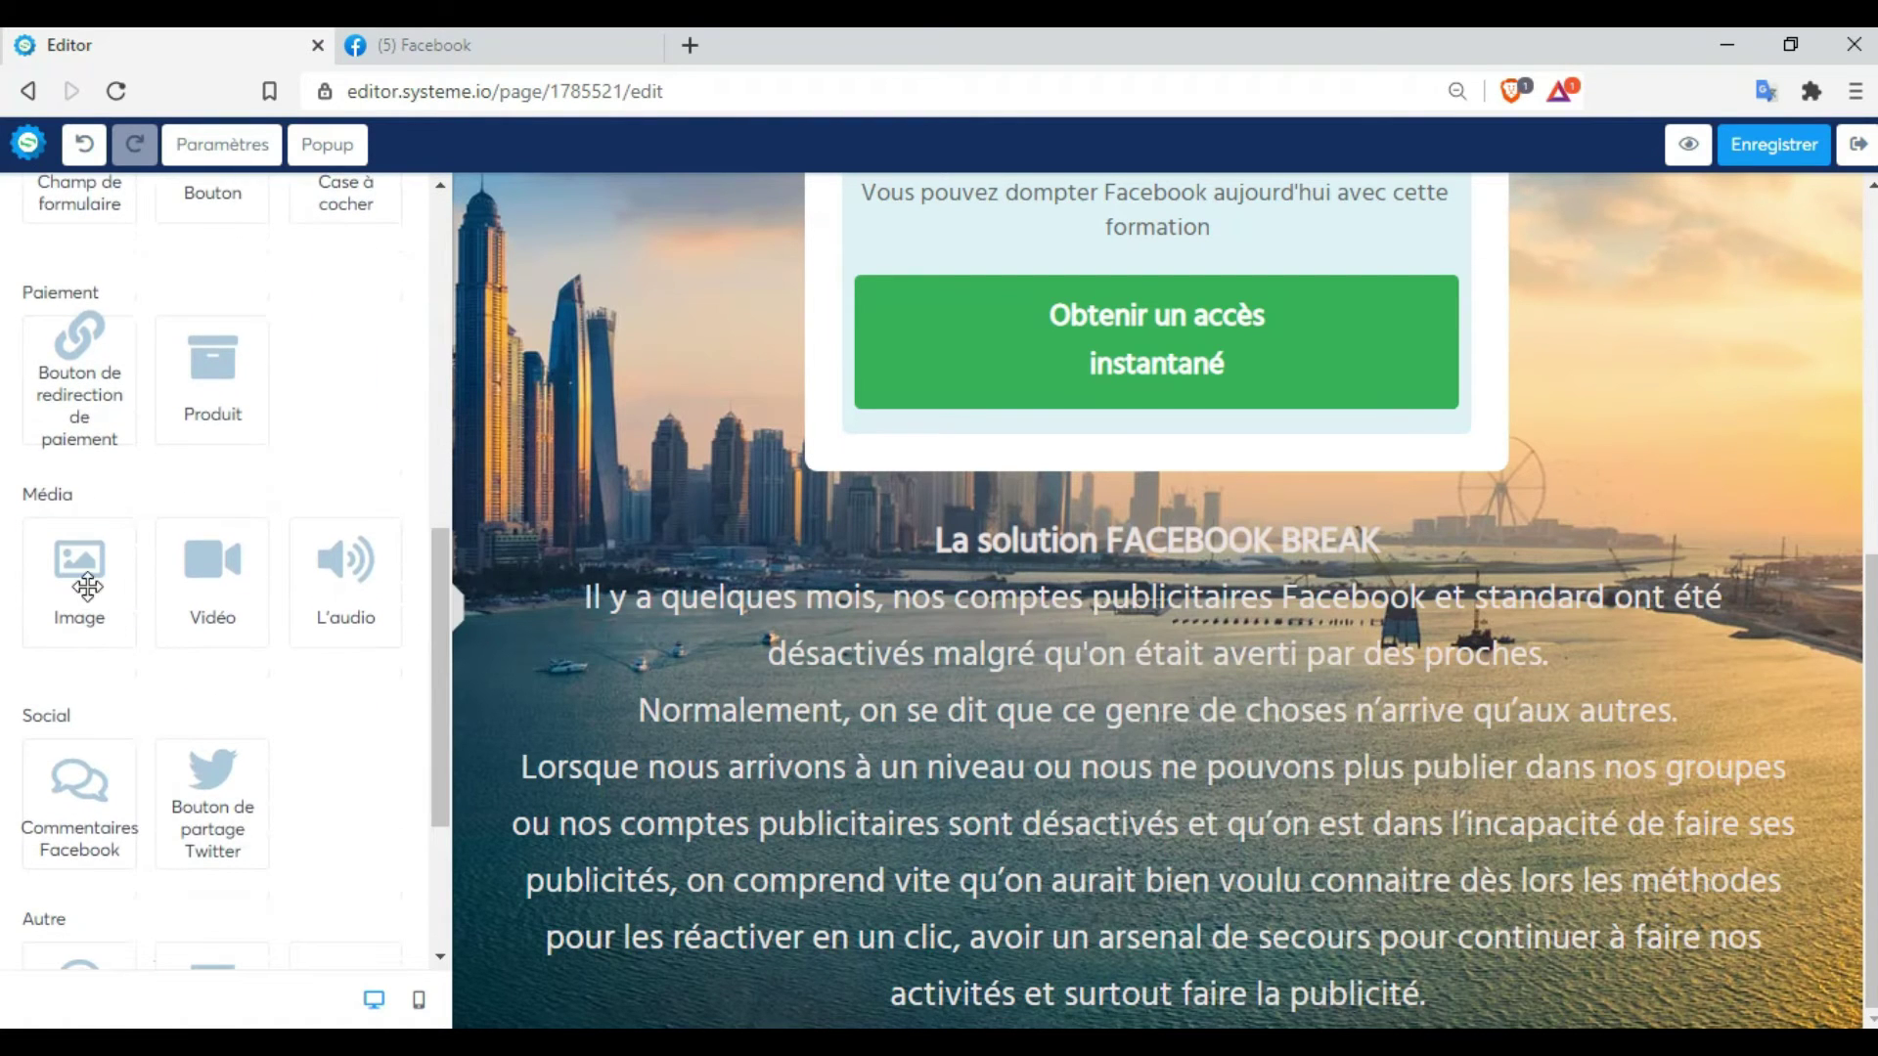
click(87, 586)
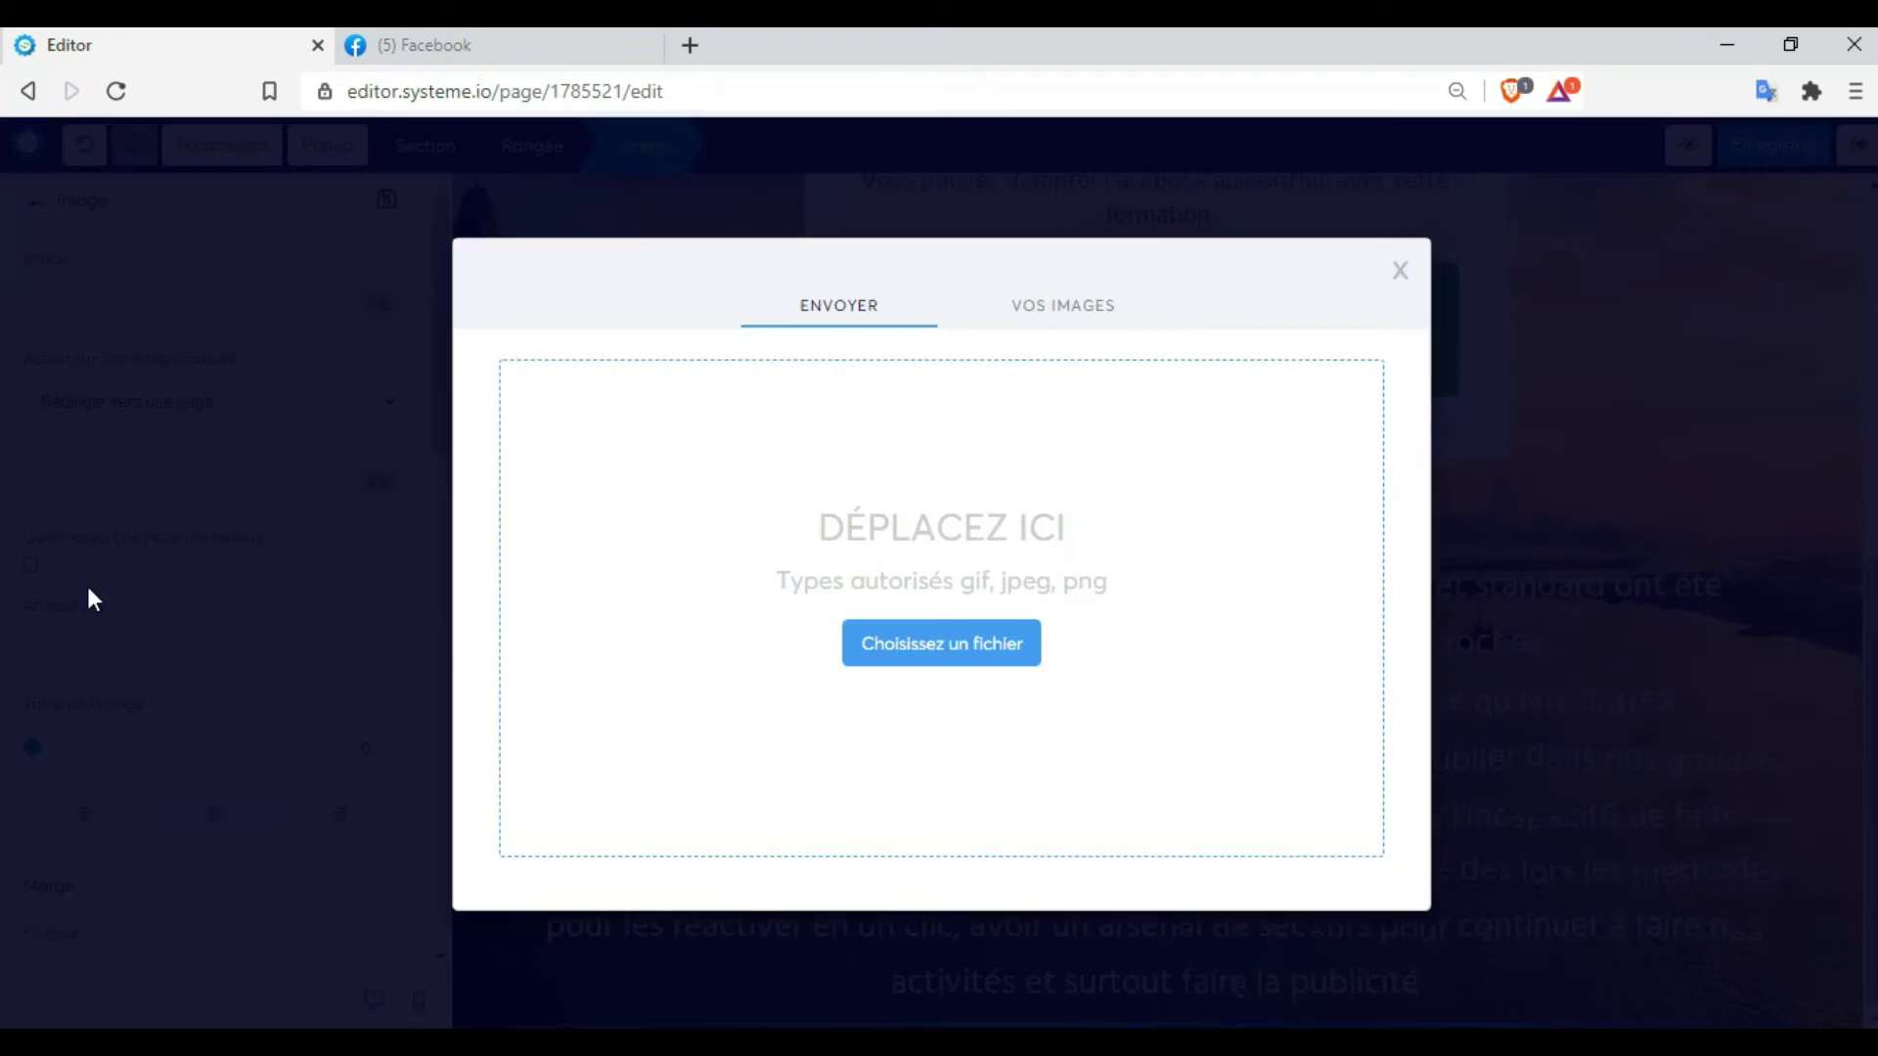
Upload WhatsApp_Image_2020-08-08_at_15.43.42-removebg-preview.png from the Ecom Digital pro folder and insert it into the image element
click(886, 672)
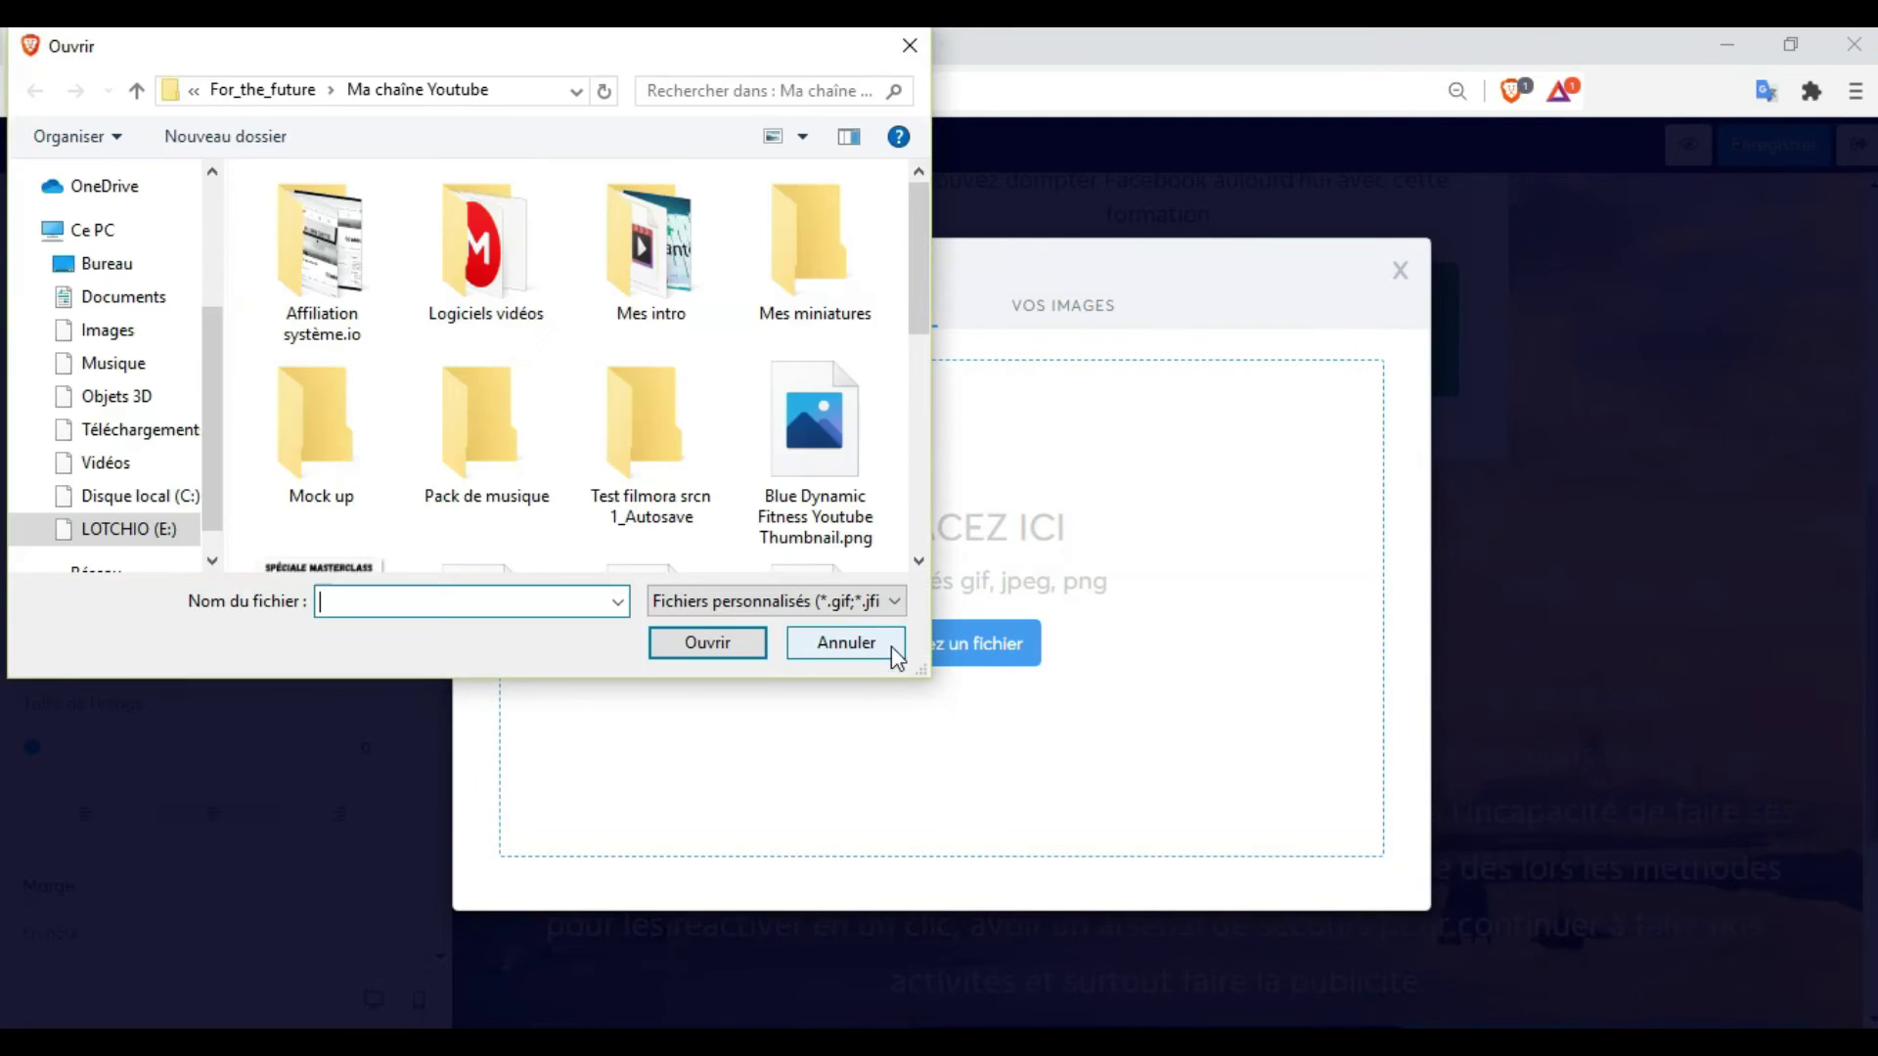
click(138, 92)
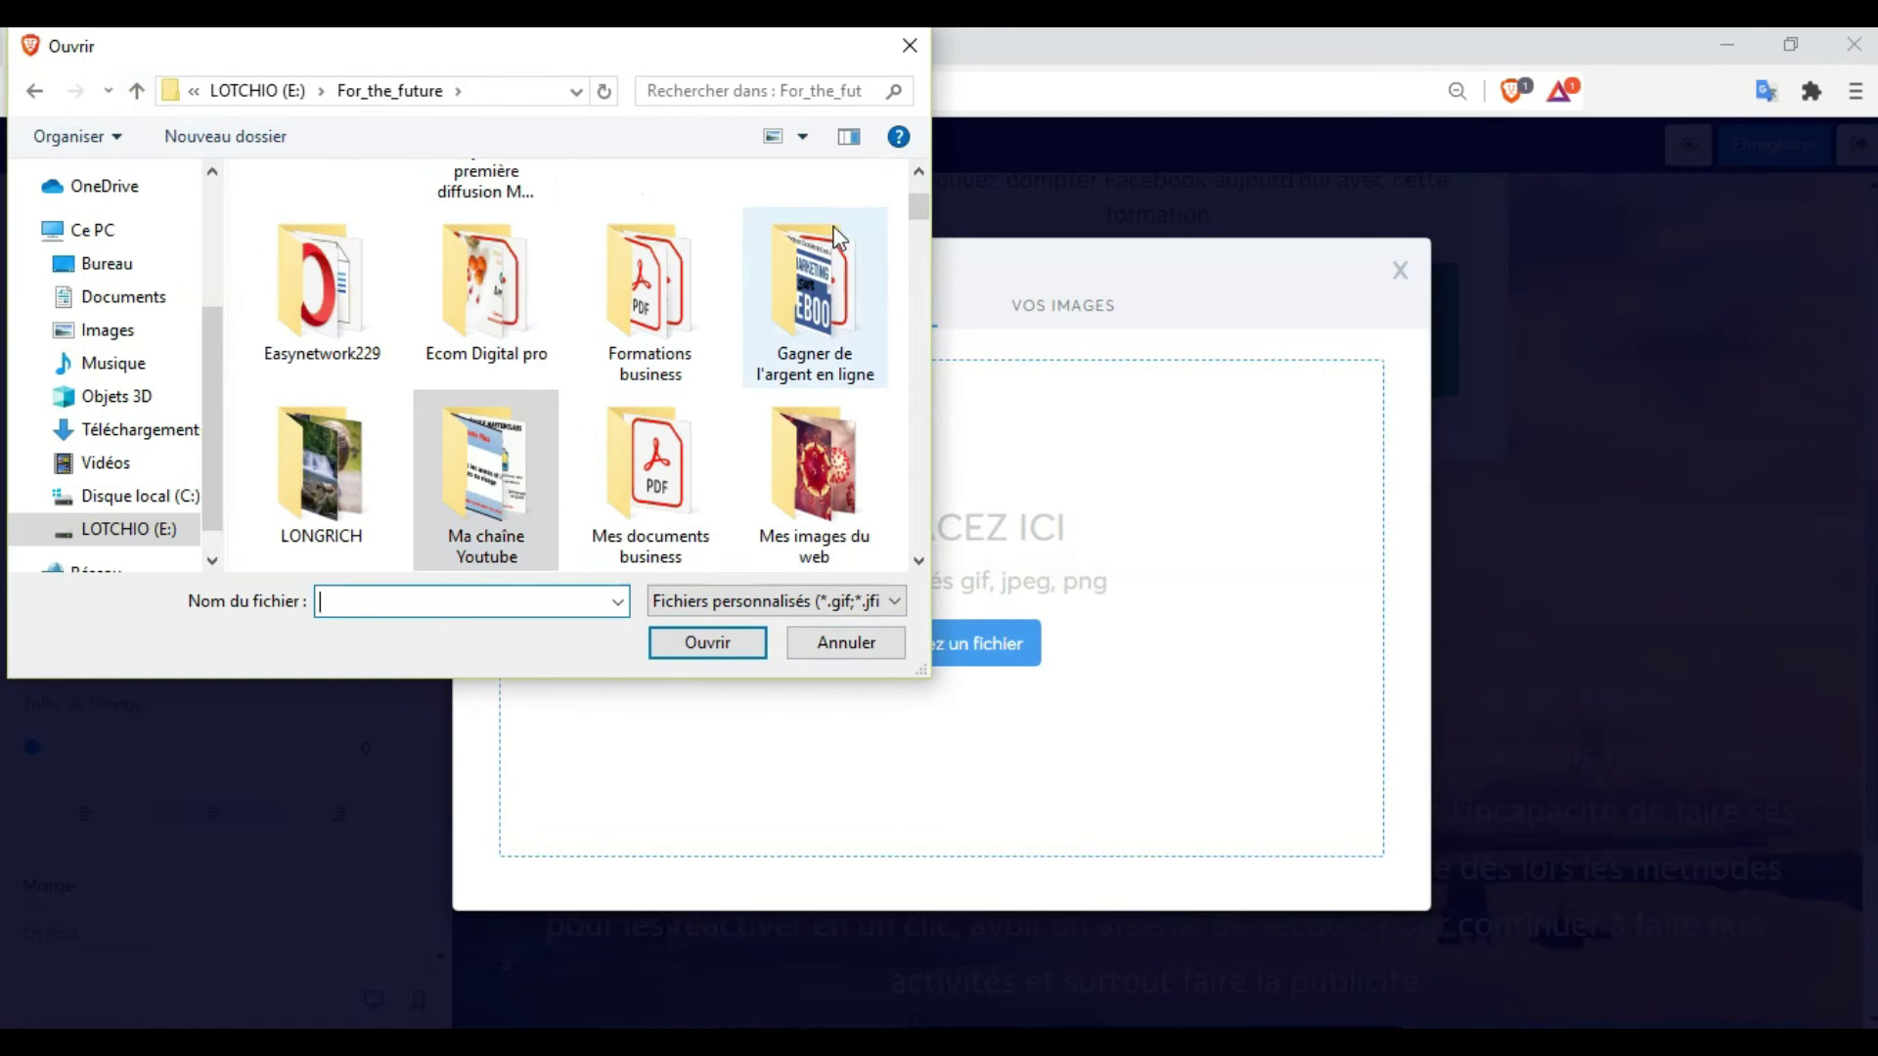
drag(921, 203, 891, 95)
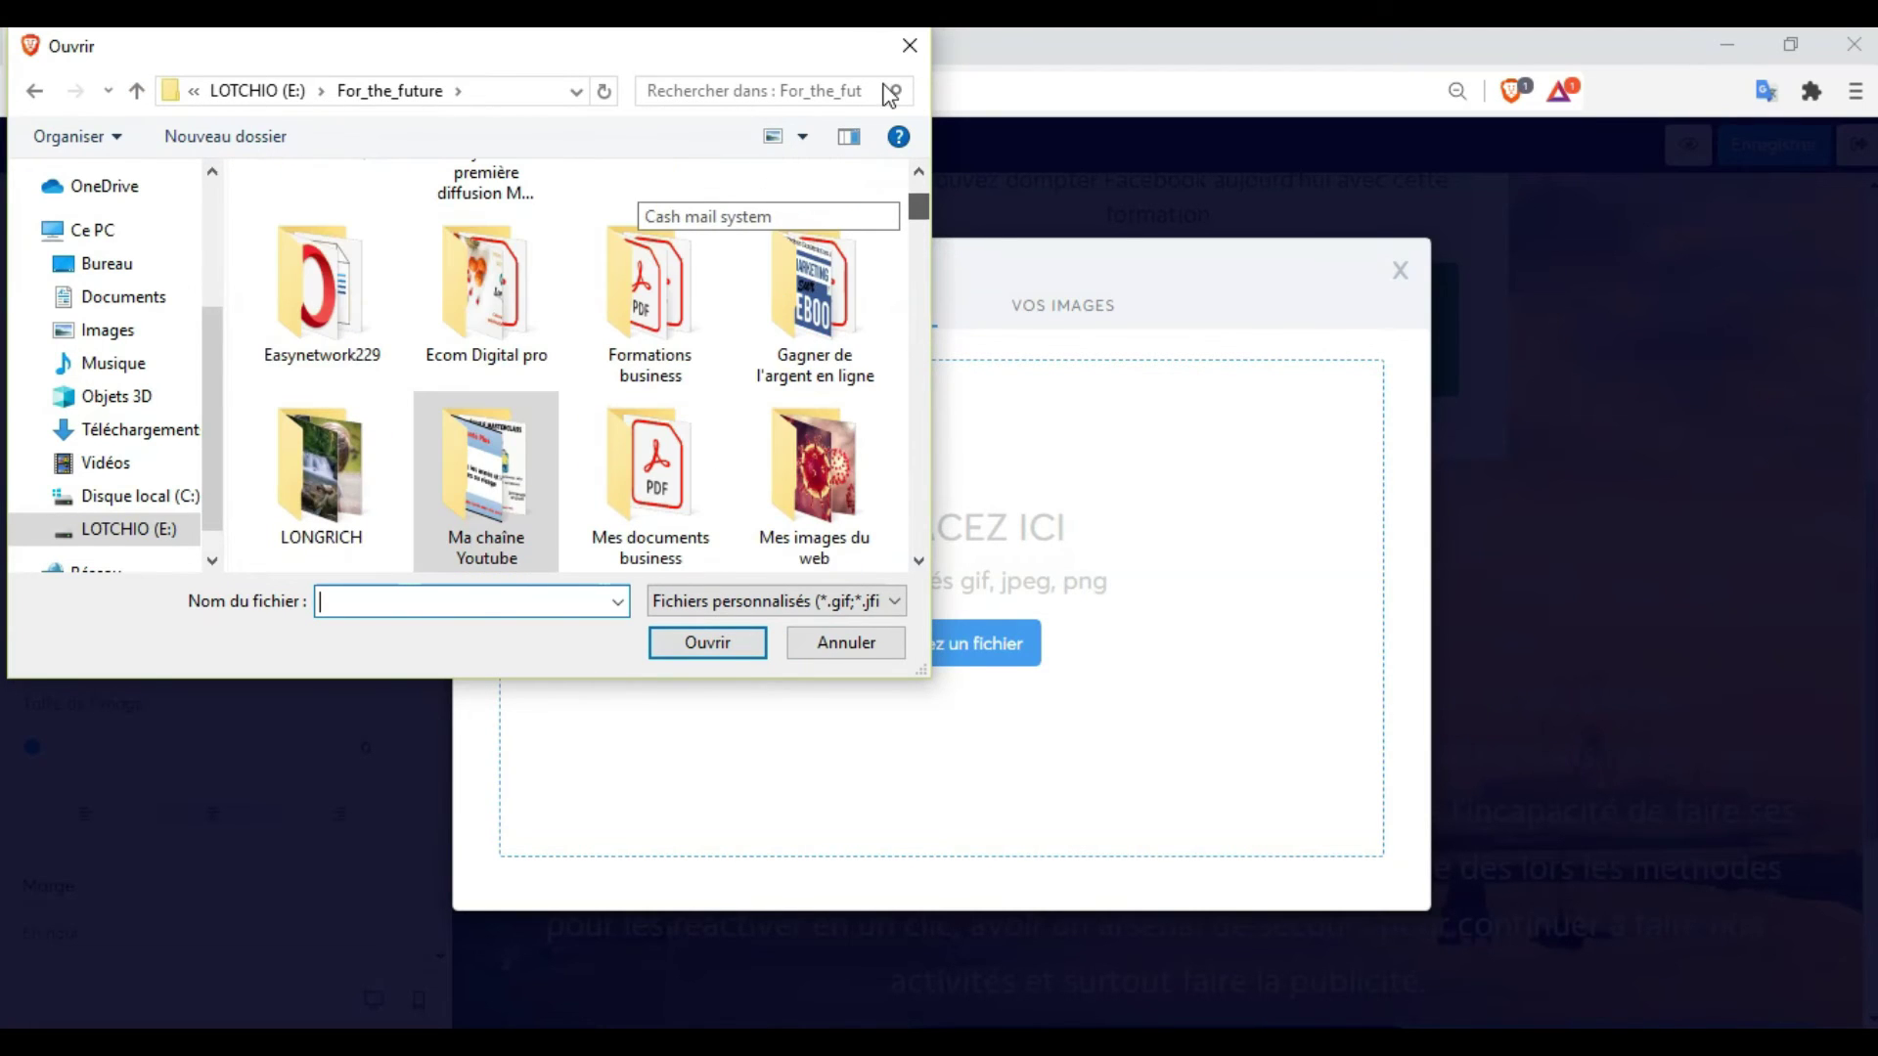
double_click(436, 311)
drag(920, 203, 900, 545)
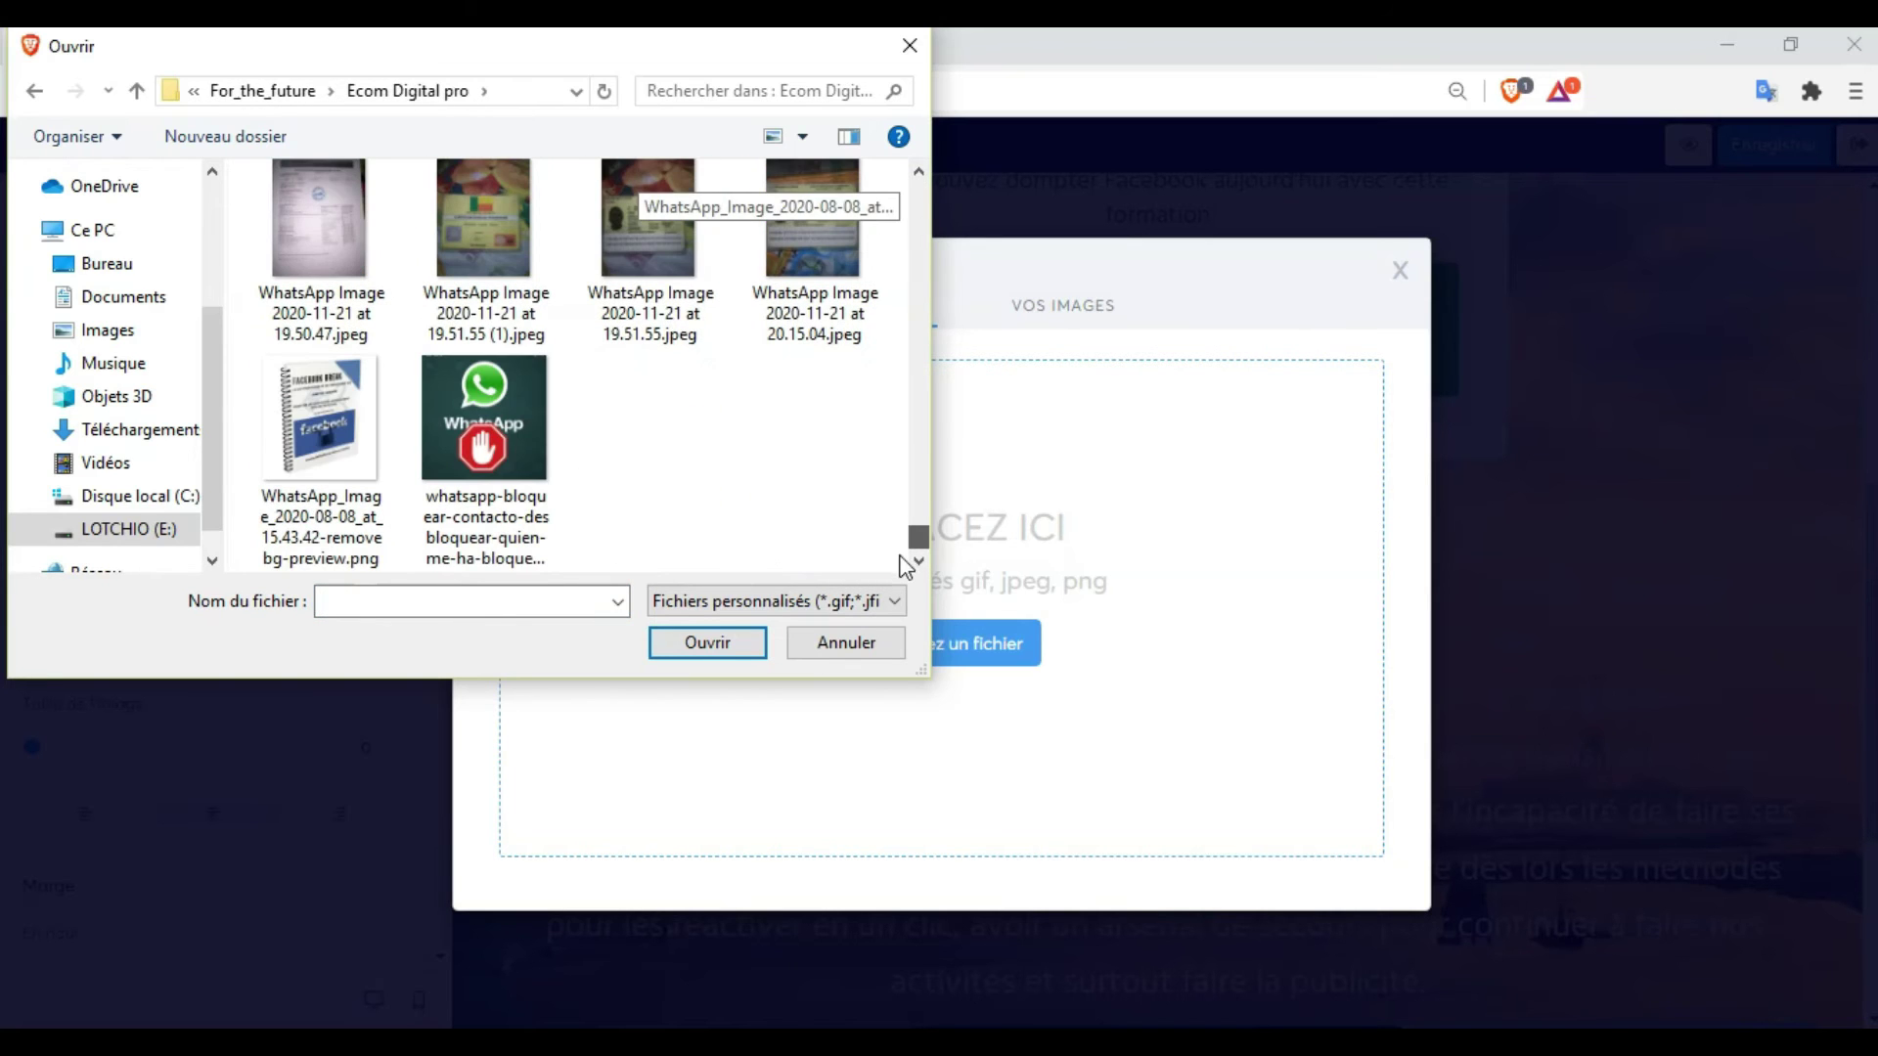
click(303, 430)
click(719, 654)
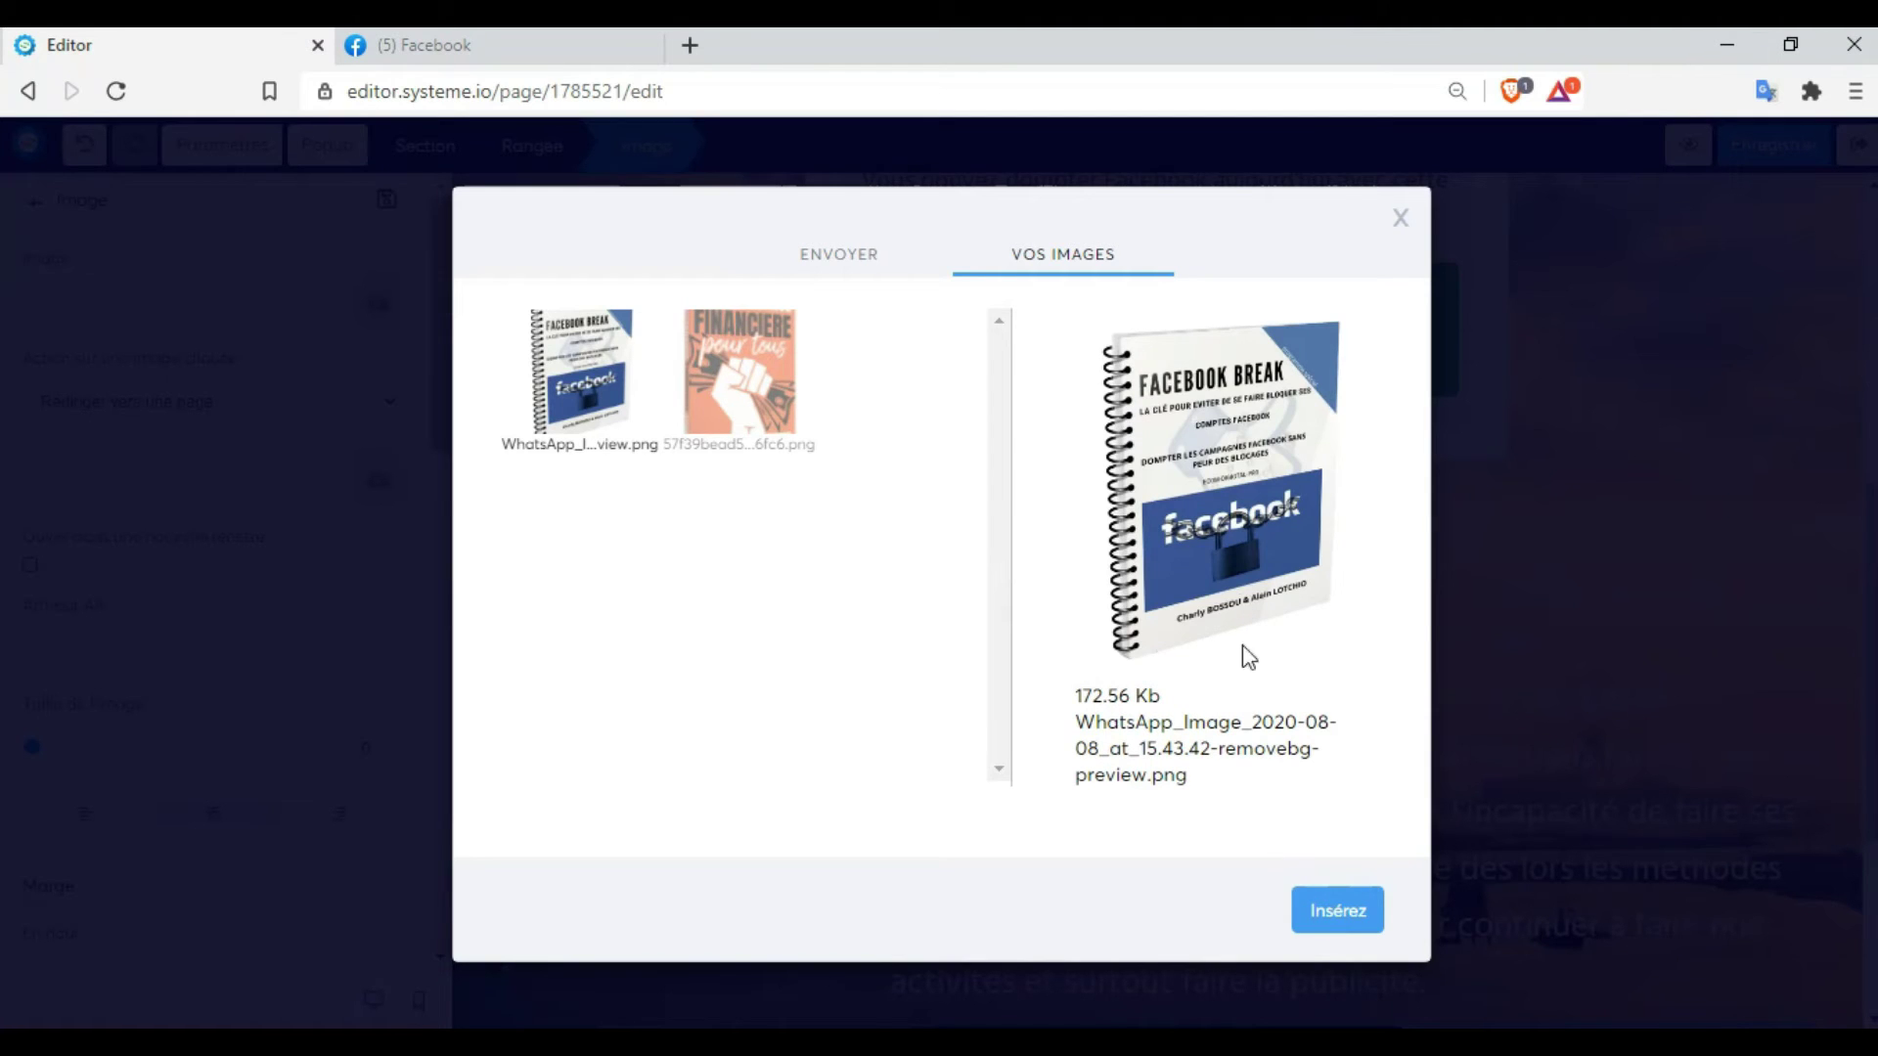
click(1323, 919)
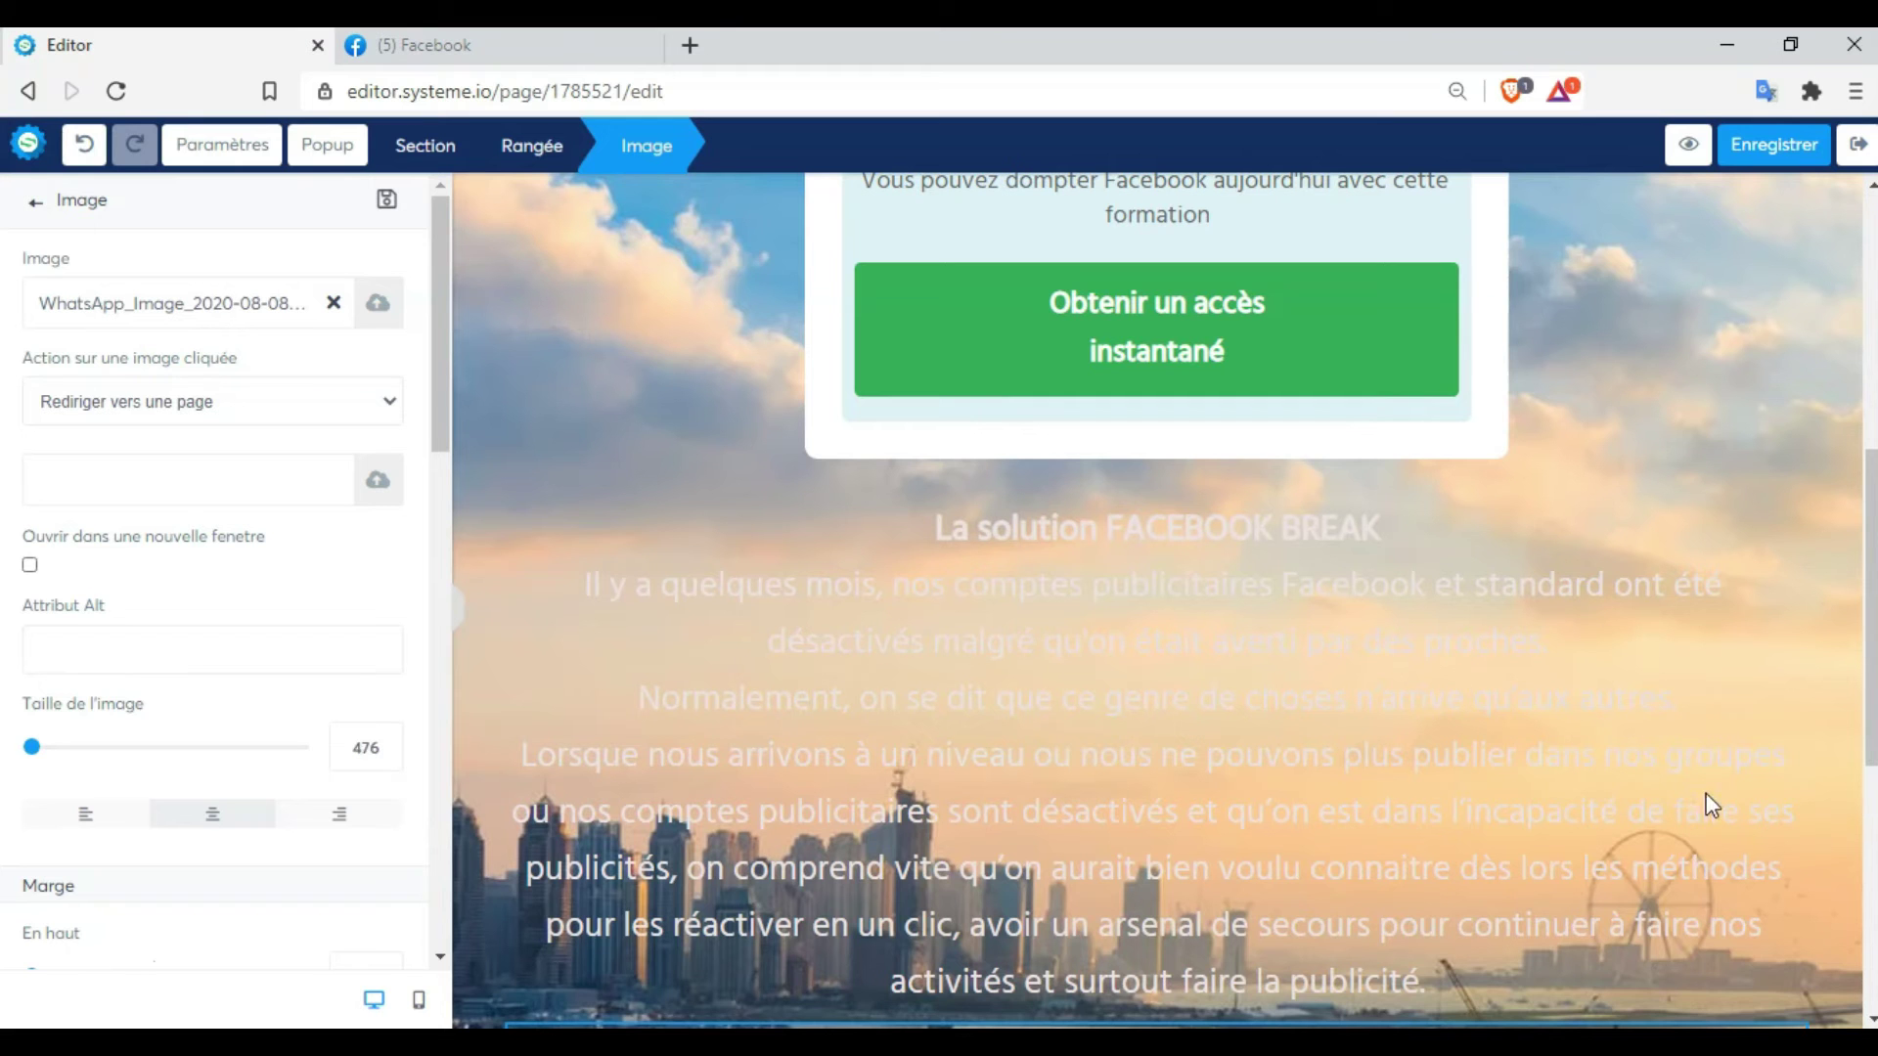
Add a text element below the Facebook Break book image and delete its Lorem ipsum placeholder
click(1870, 791)
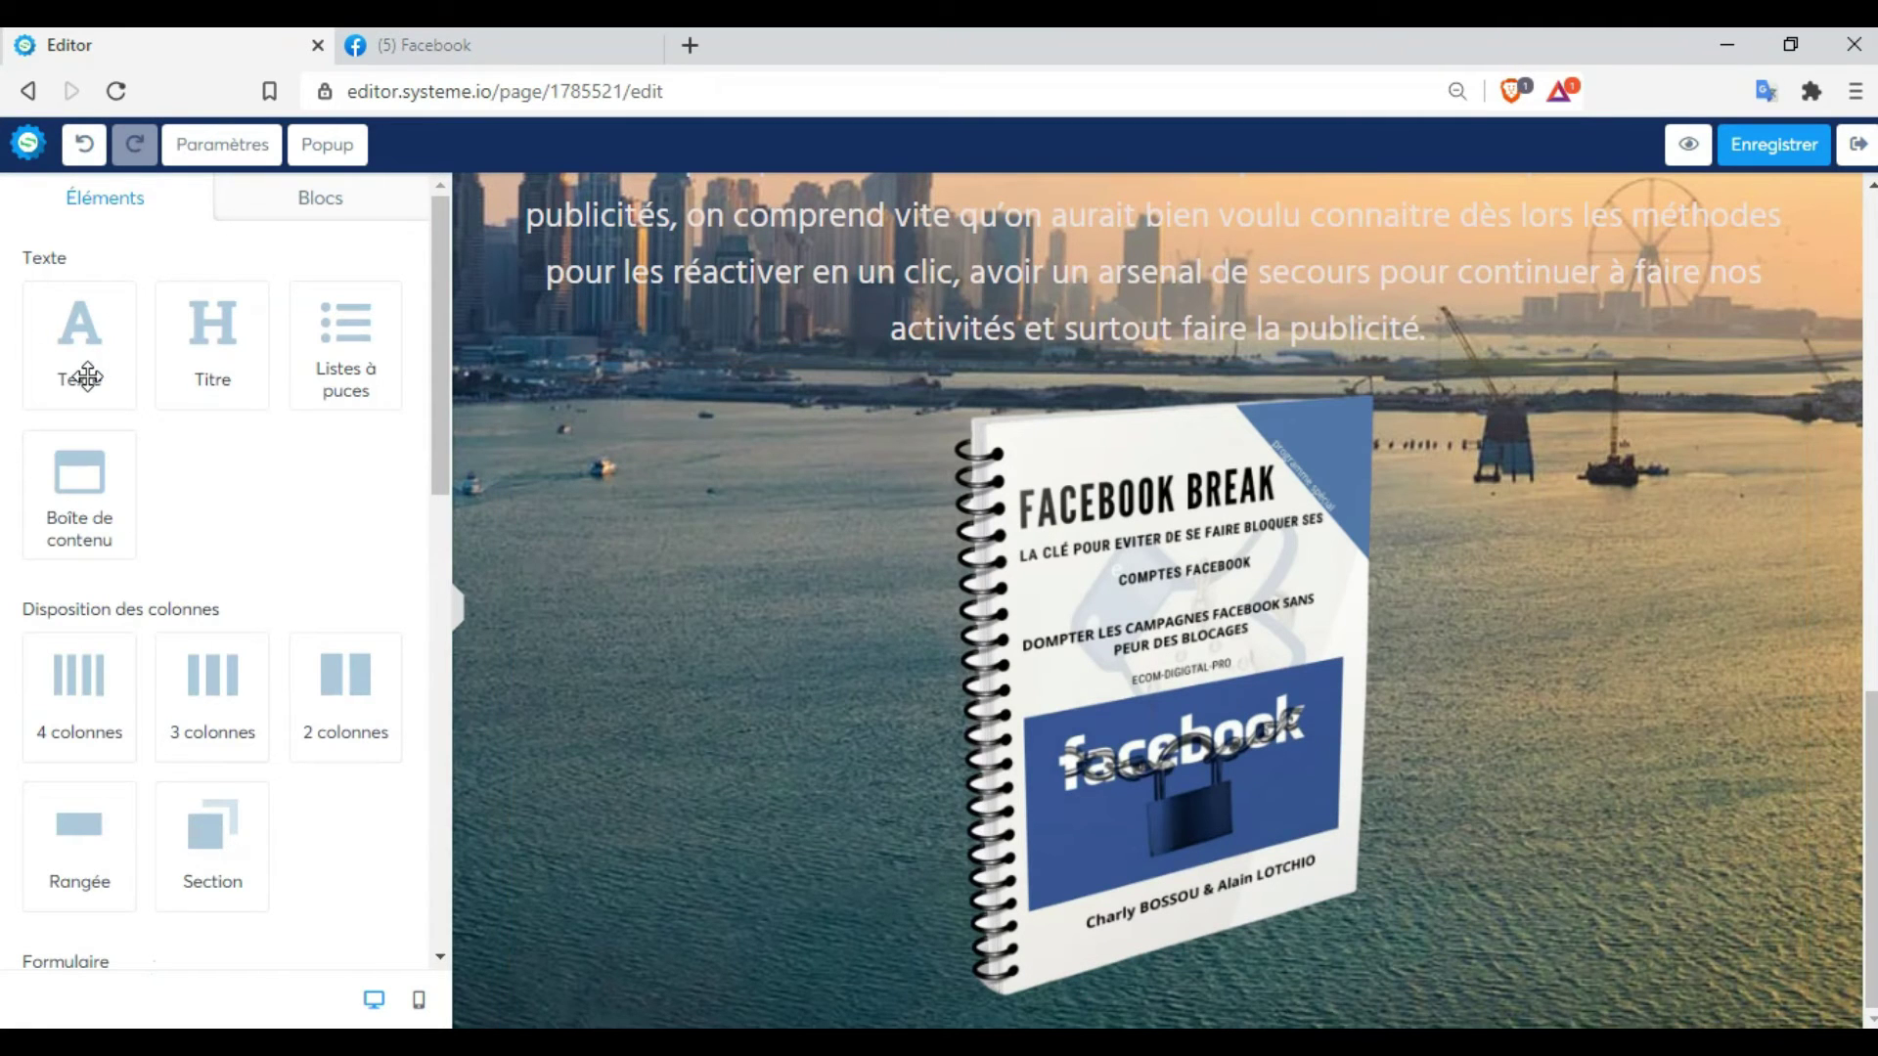
scroll(650, 795, down, 1)
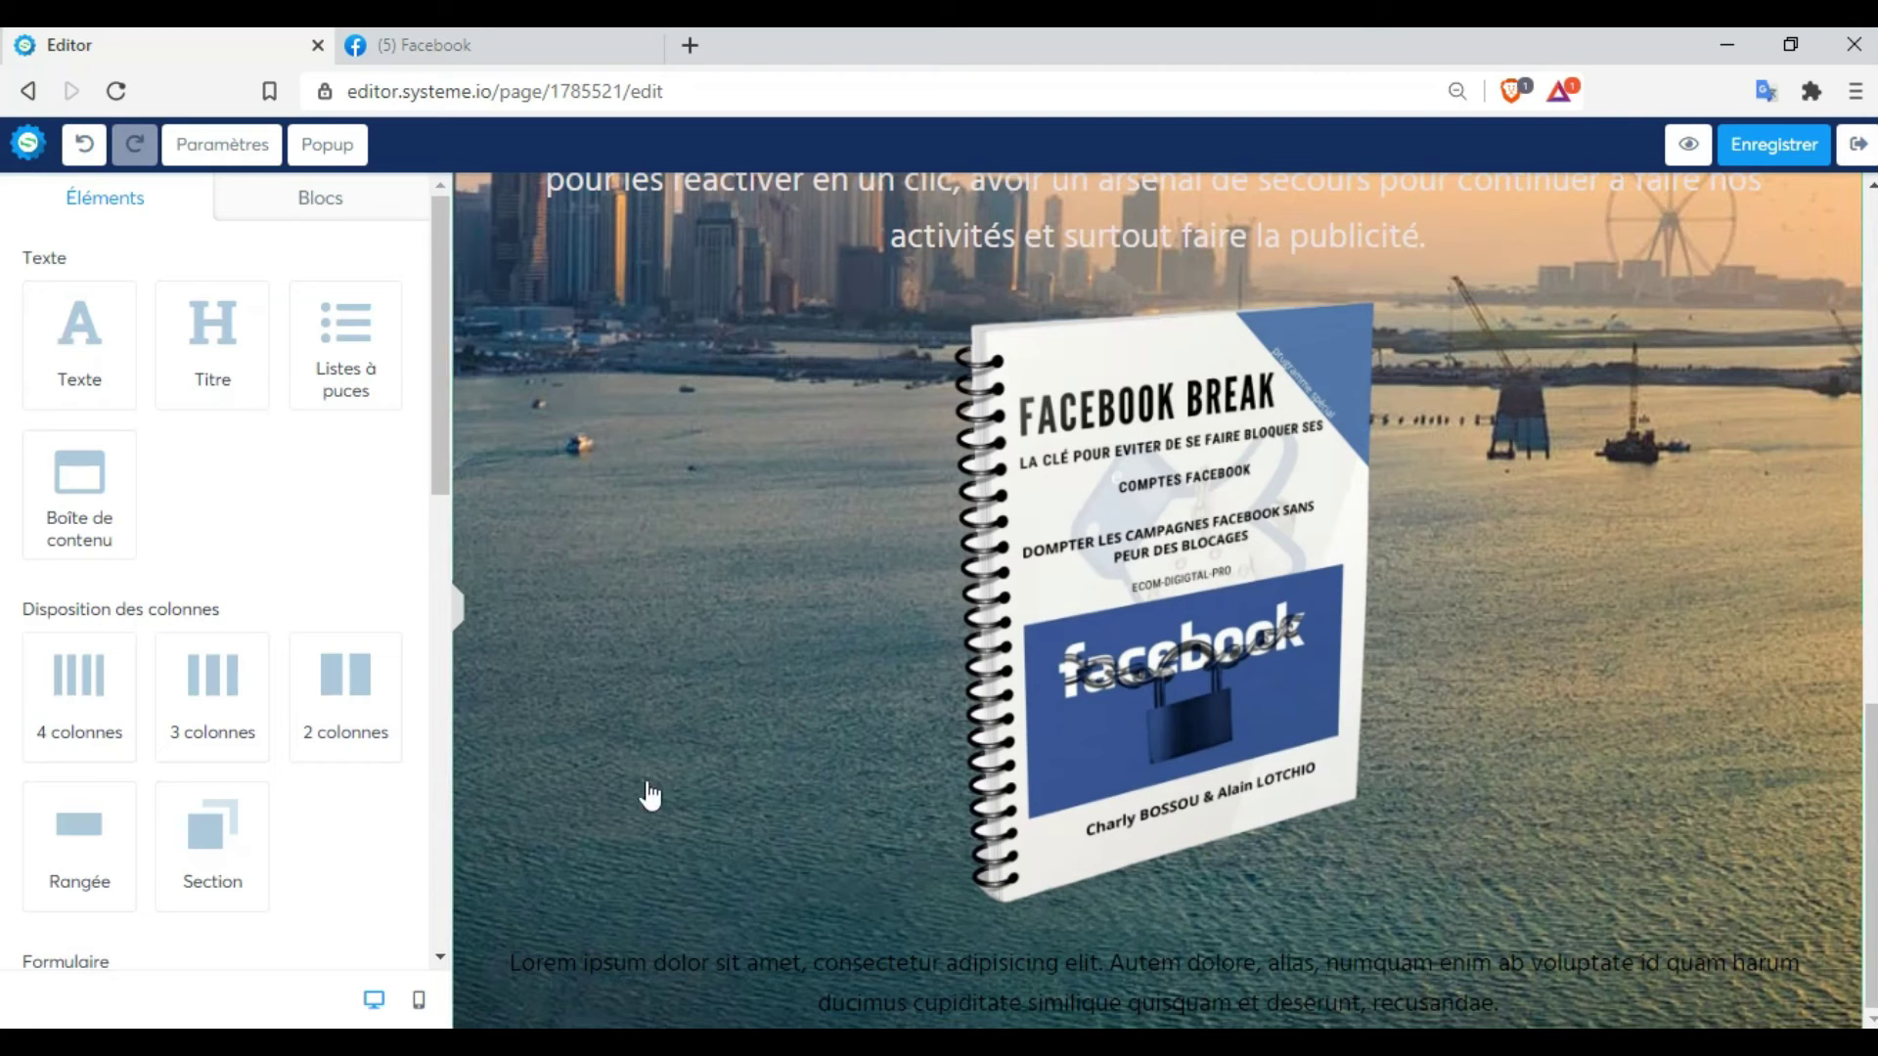
triple_click(729, 1017)
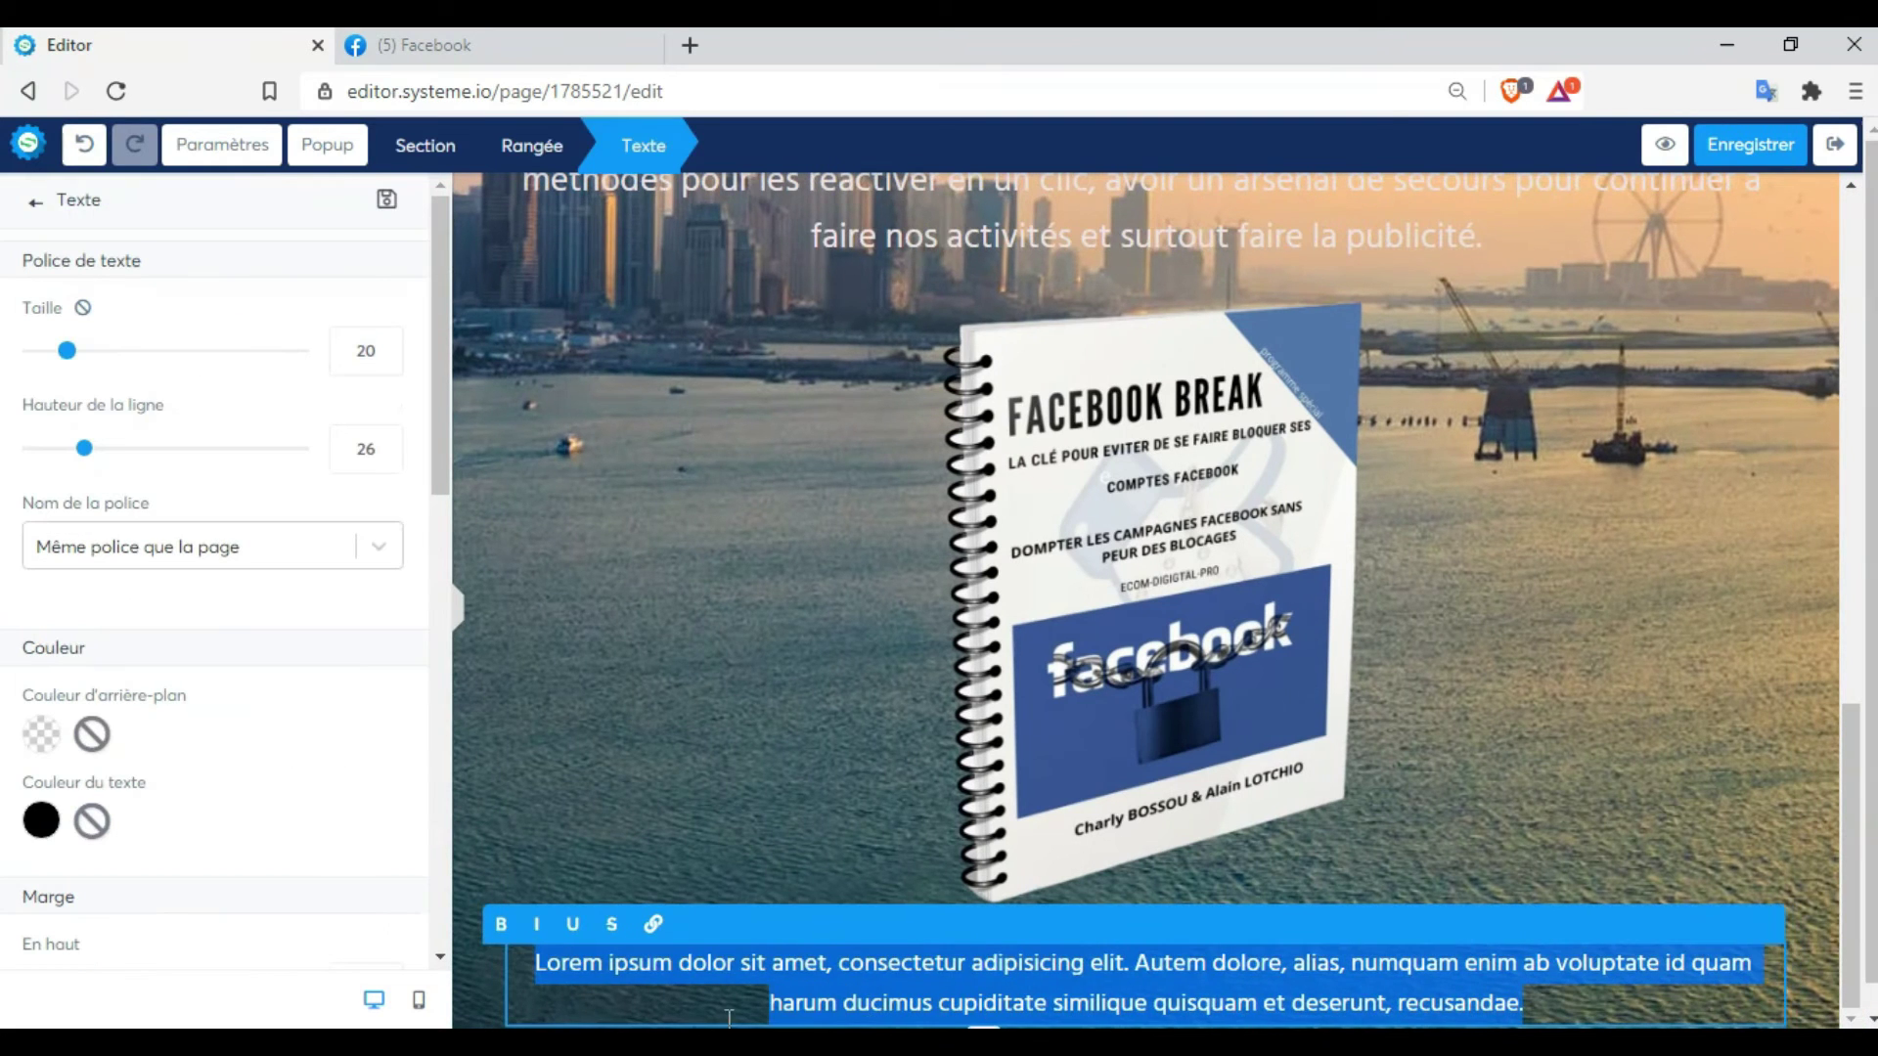
key(BackSpace)
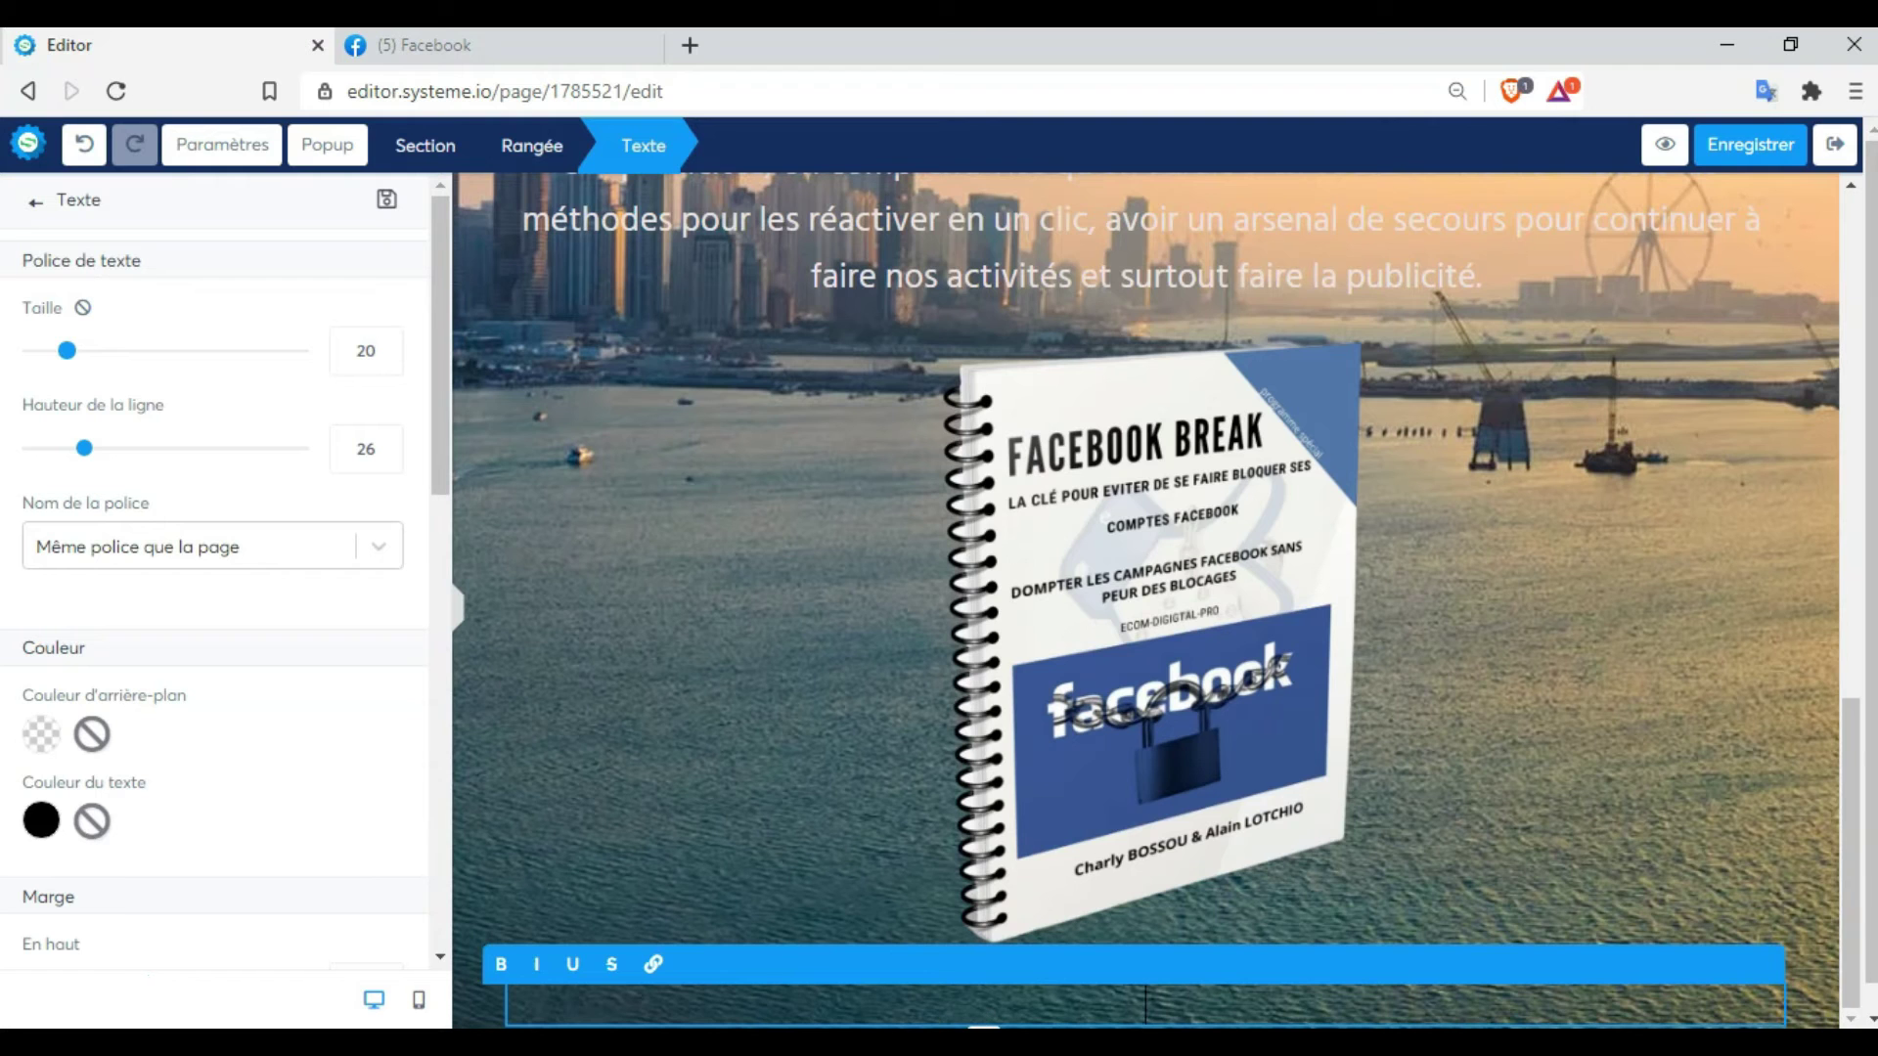
Copy the Word text from "Allons au début du commencement !" to "les résultats étaient positifs." and paste it into the empty text element
click(978, 939)
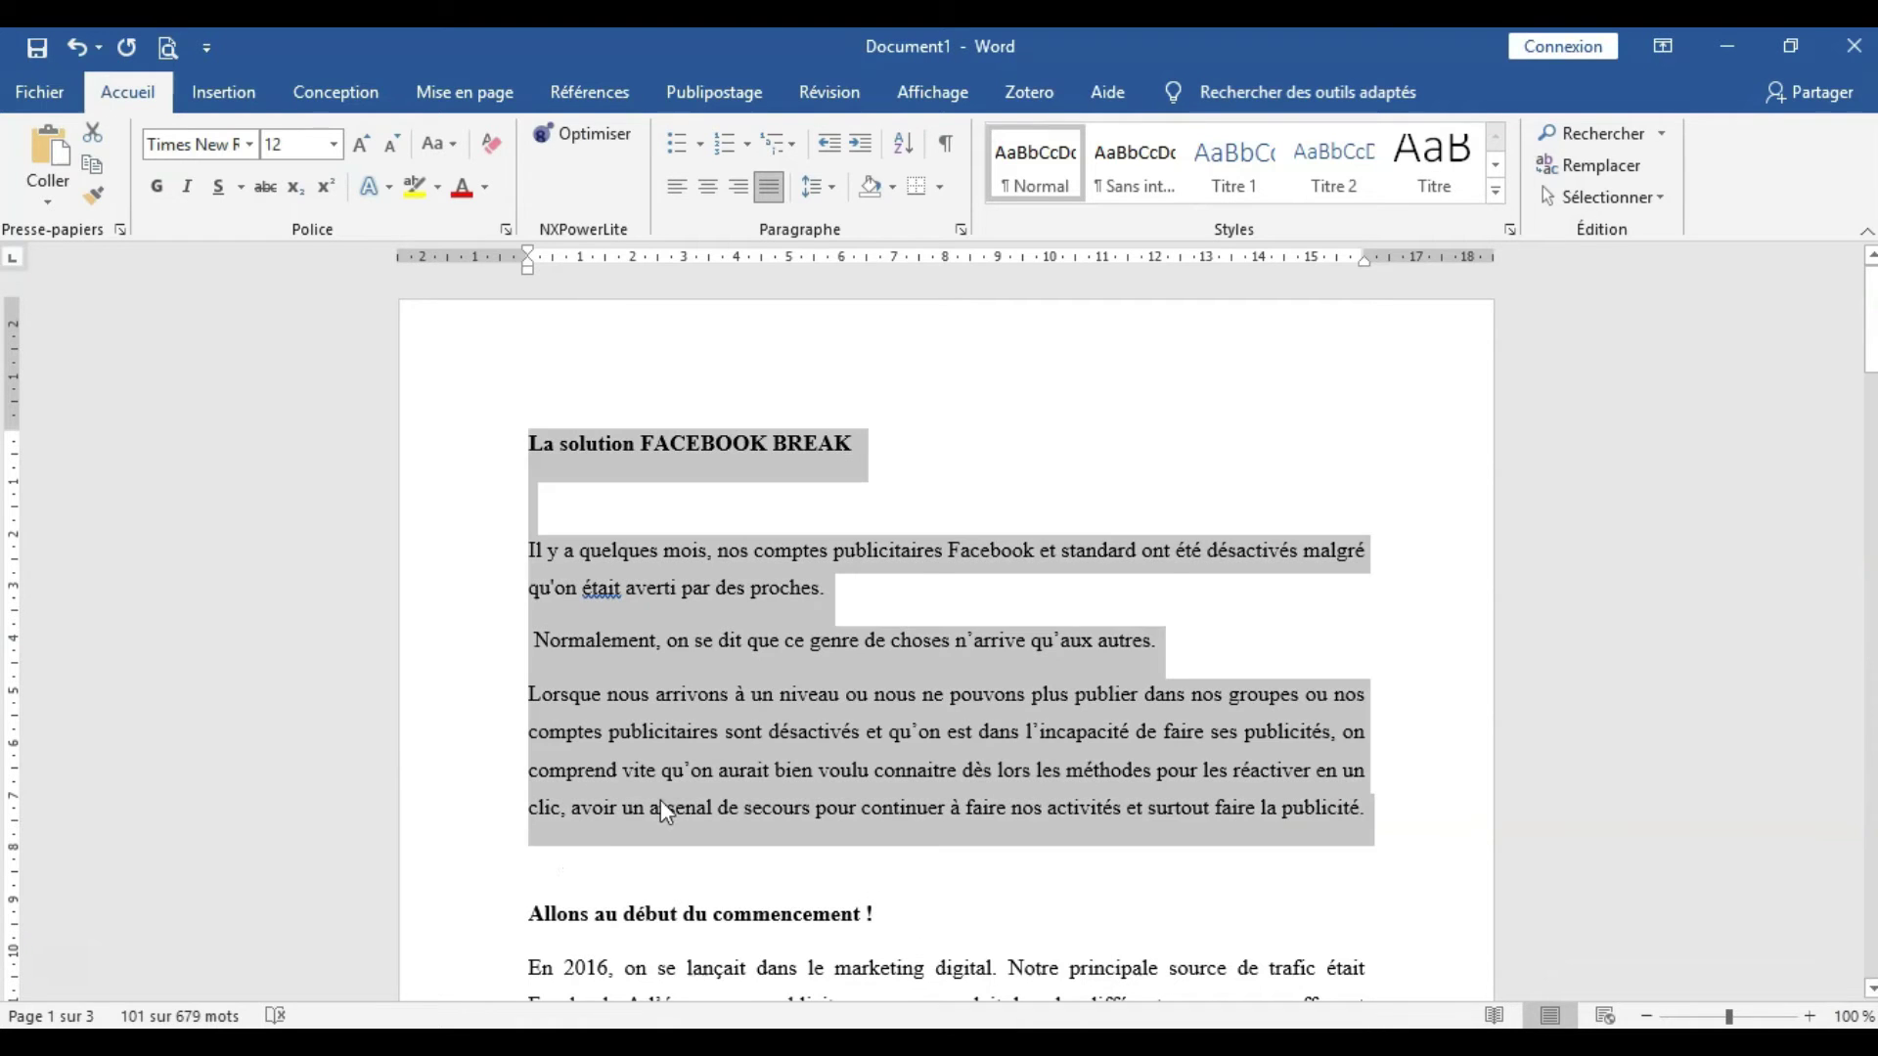
drag(565, 888, 1106, 976)
drag(1160, 968, 1192, 973)
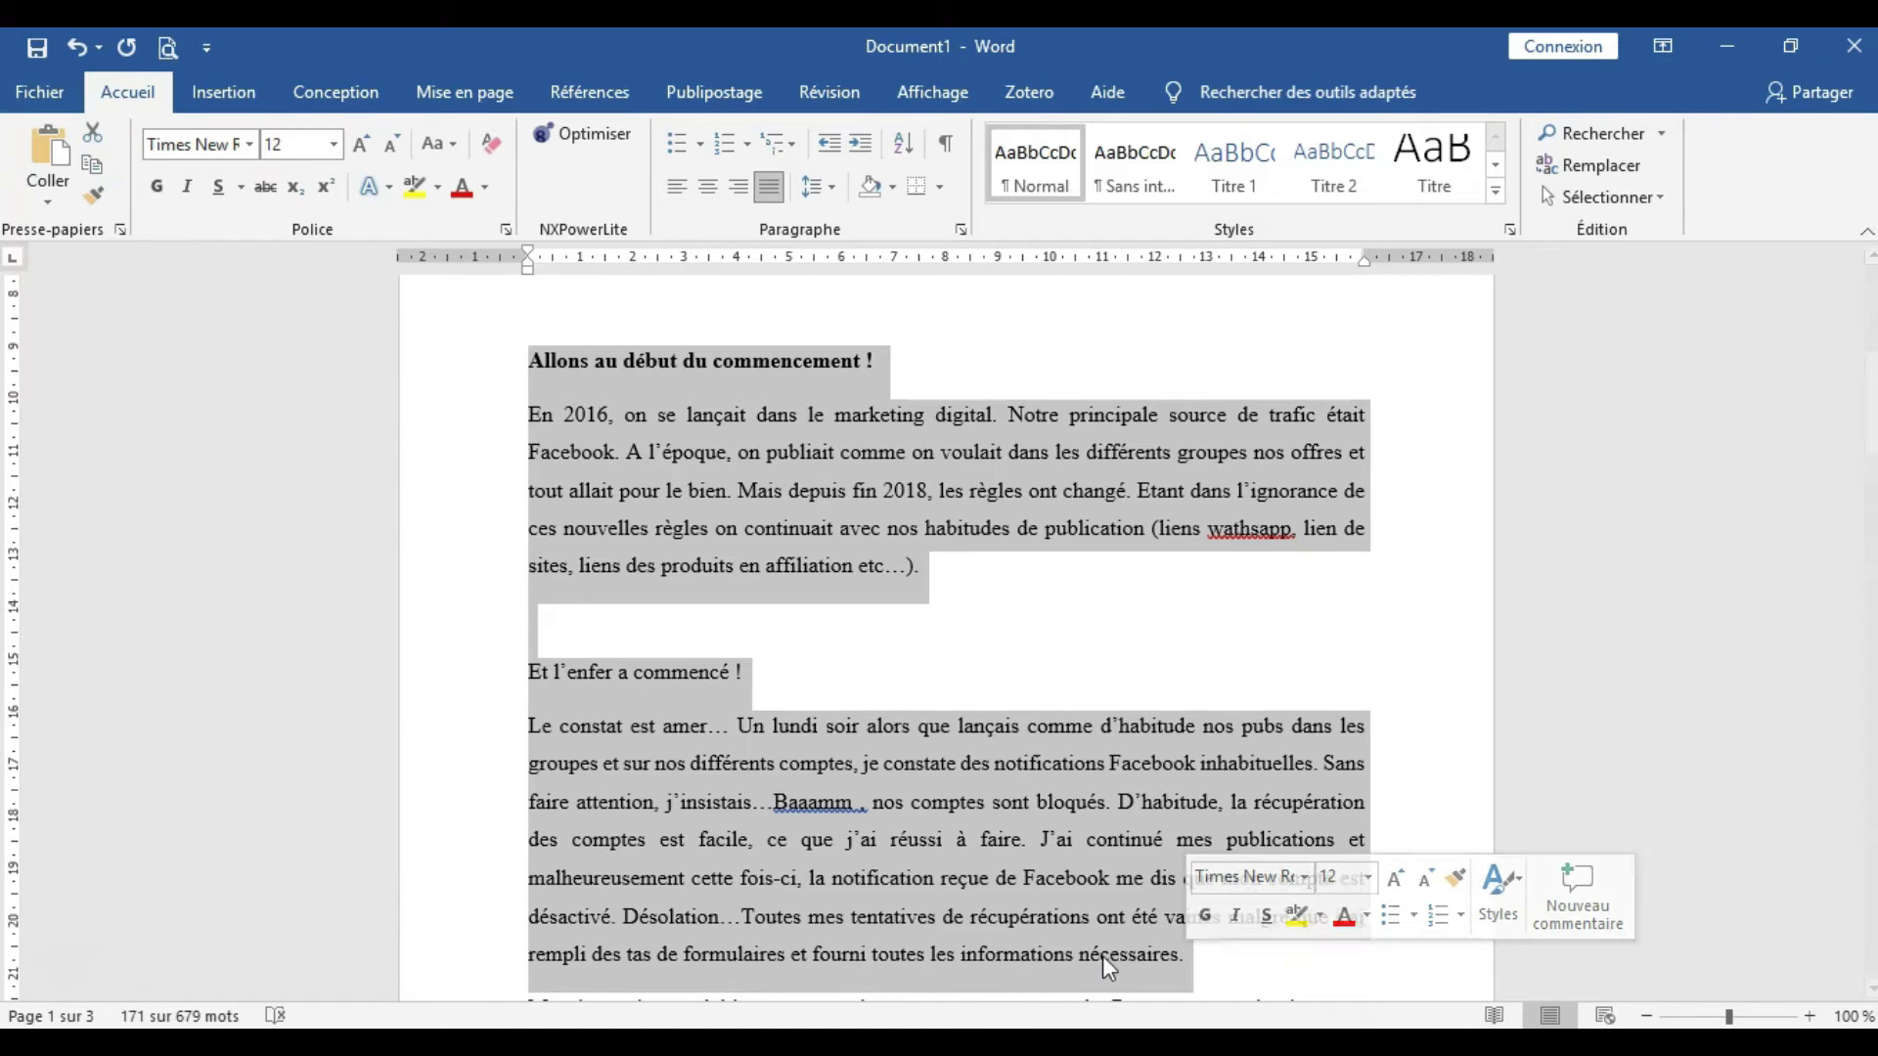
click(1186, 955)
drag(1213, 957, 1076, 839)
drag(986, 755, 1132, 840)
click(601, 571)
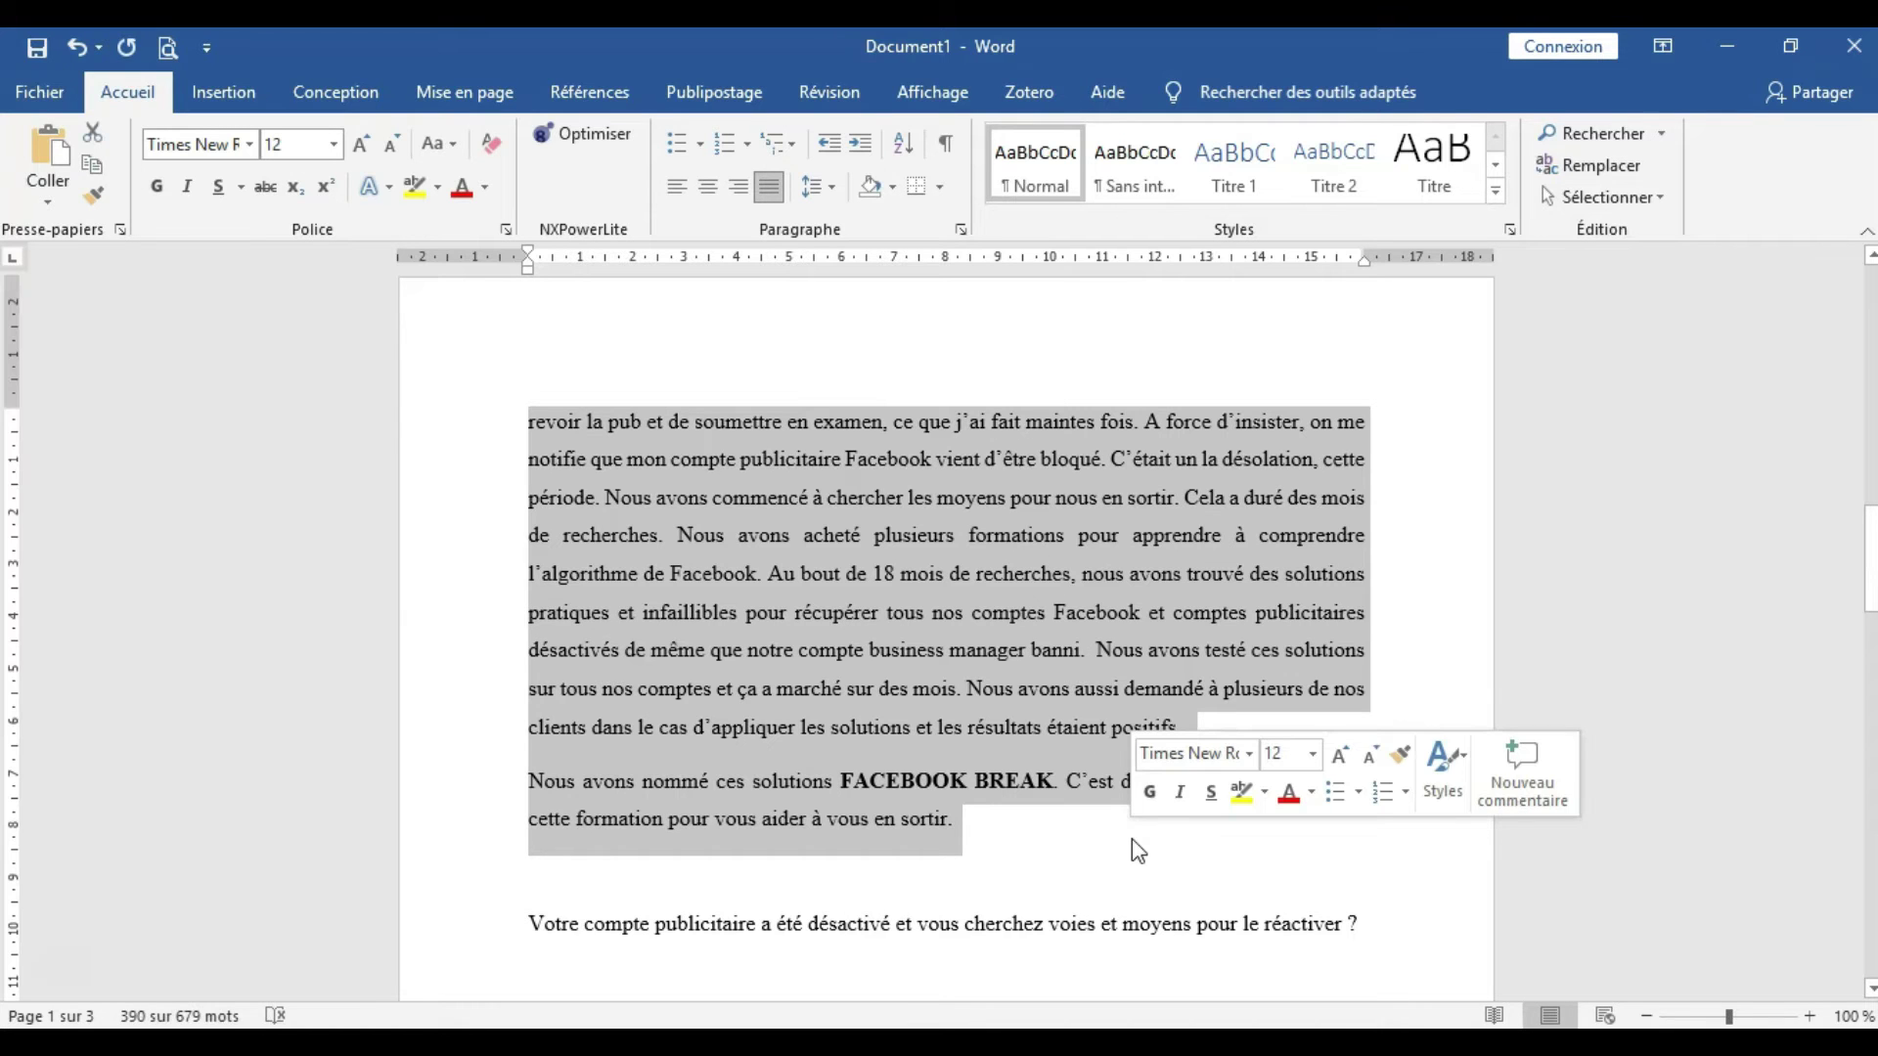
click(992, 753)
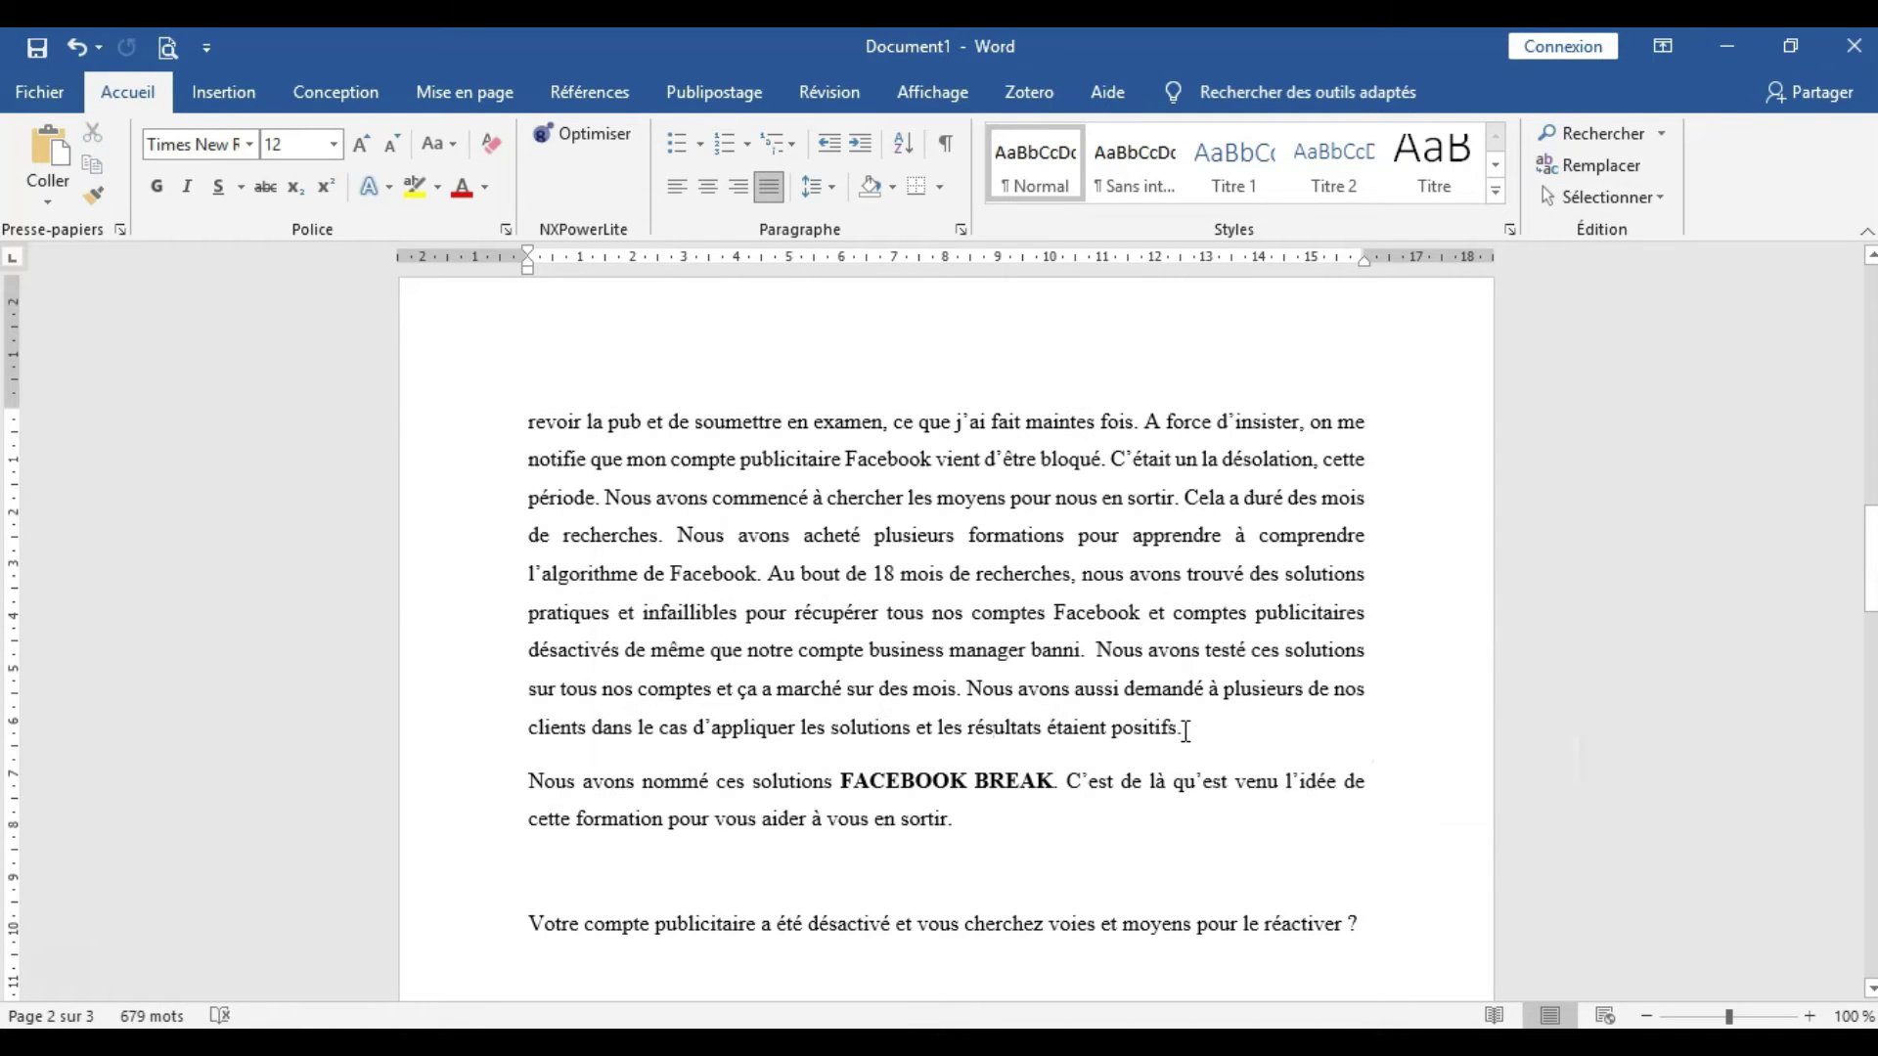
drag(1186, 729, 1111, 650)
drag(1020, 546, 598, 489)
drag(598, 490, 533, 513)
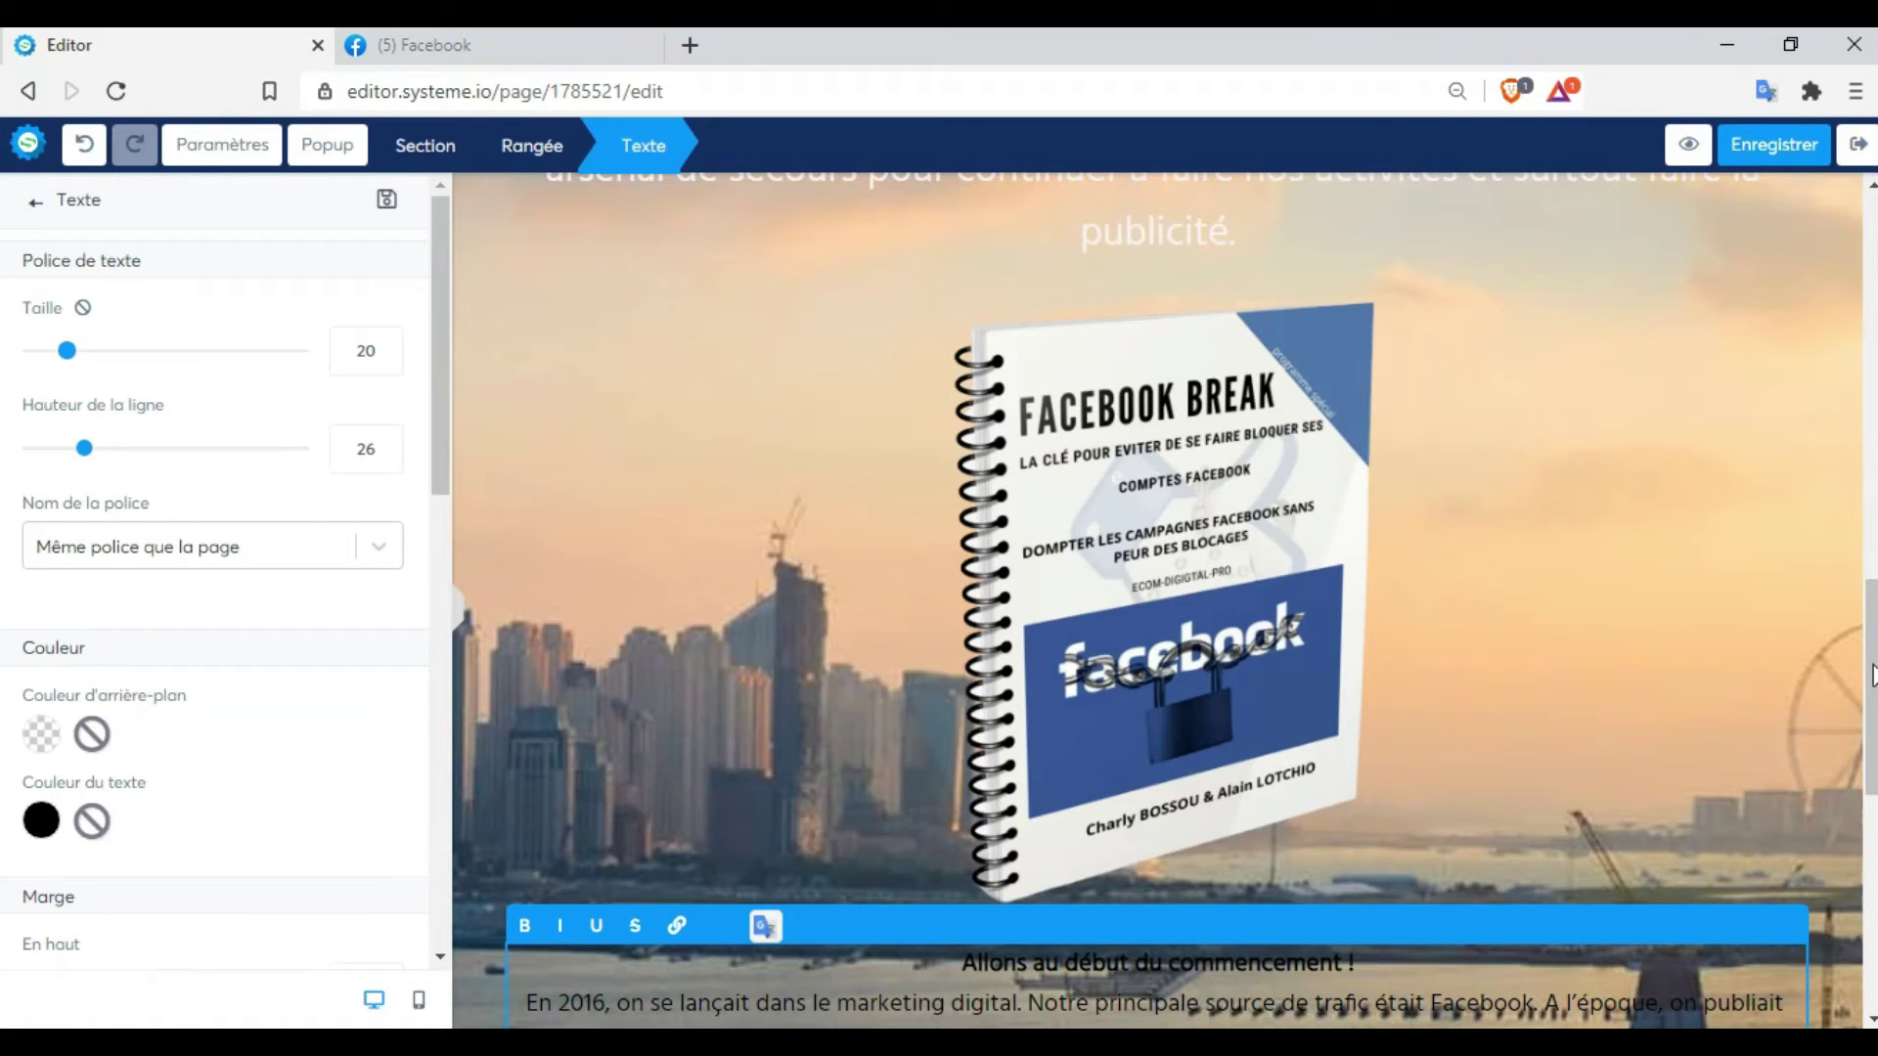
Change the text colour of the whole "Allons au début du commencement !" block to off-white F4ECEC
click(1873, 685)
scroll(1646, 724, down, 3)
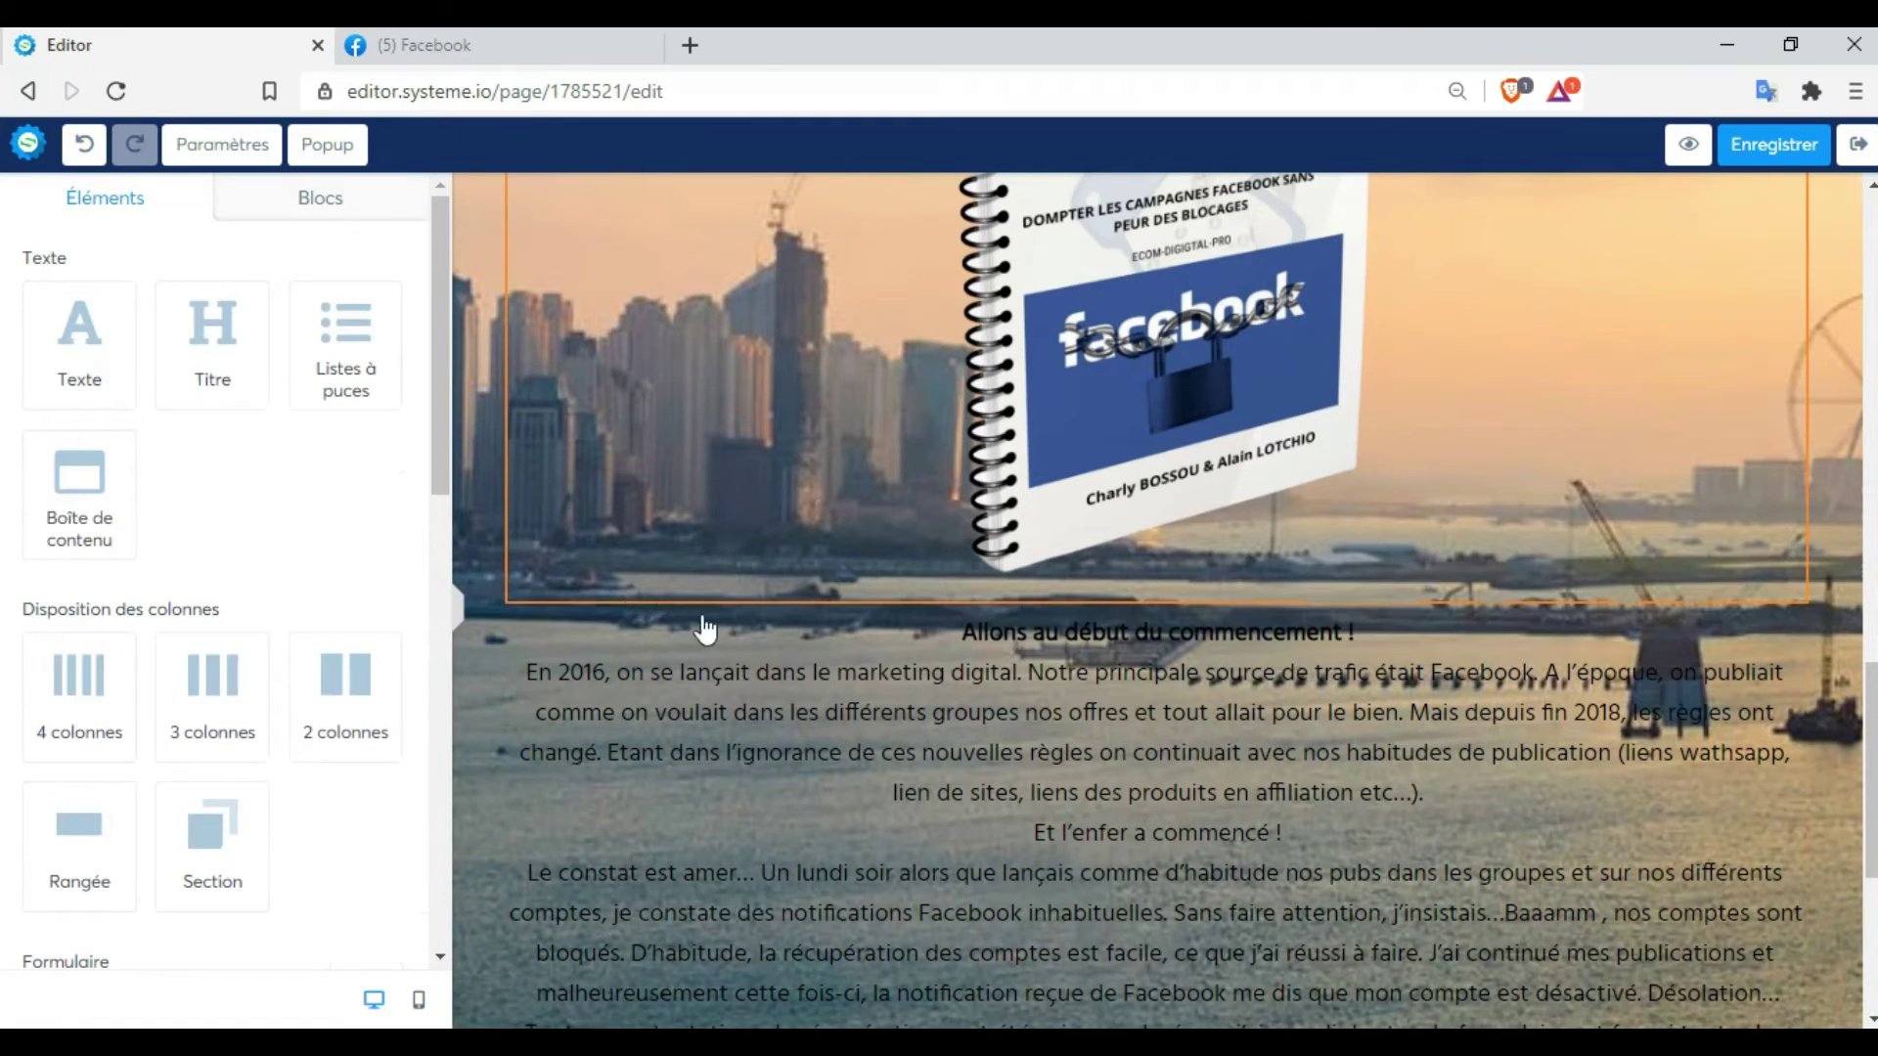
triple_click(756, 758)
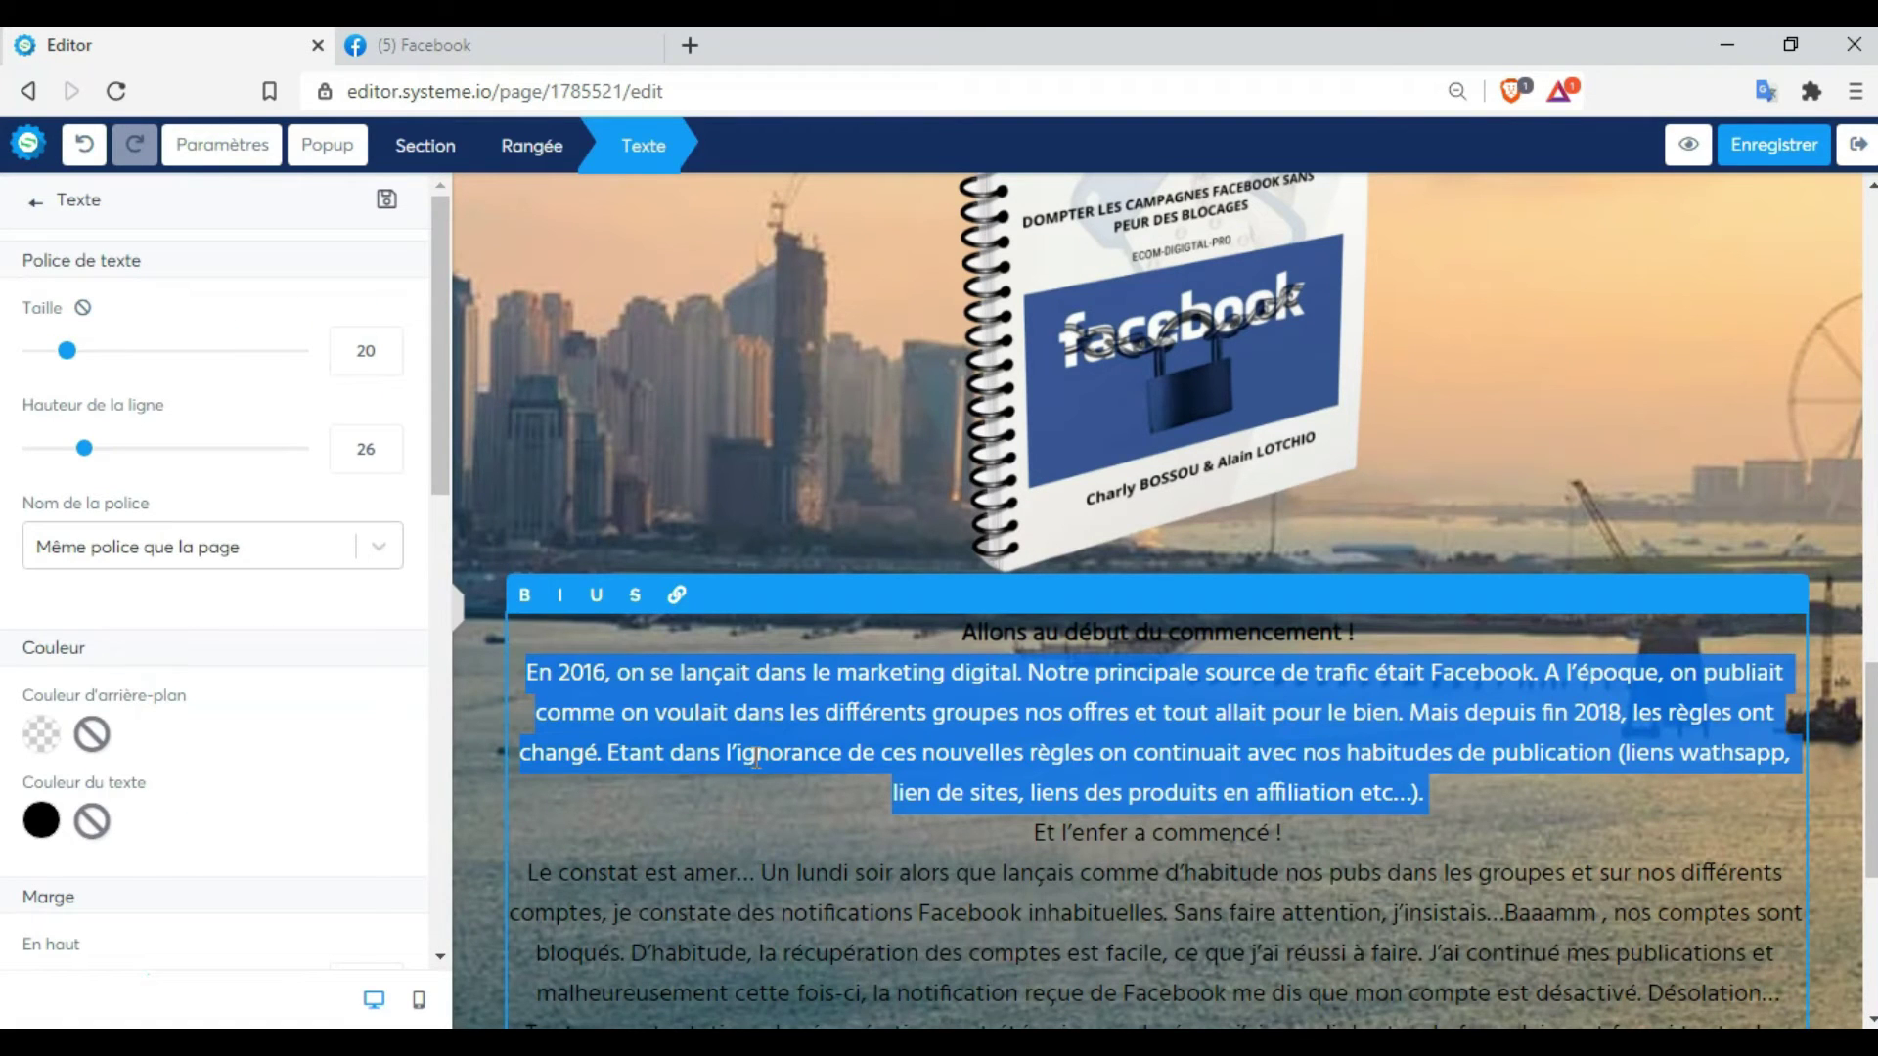
key(ctrl+a)
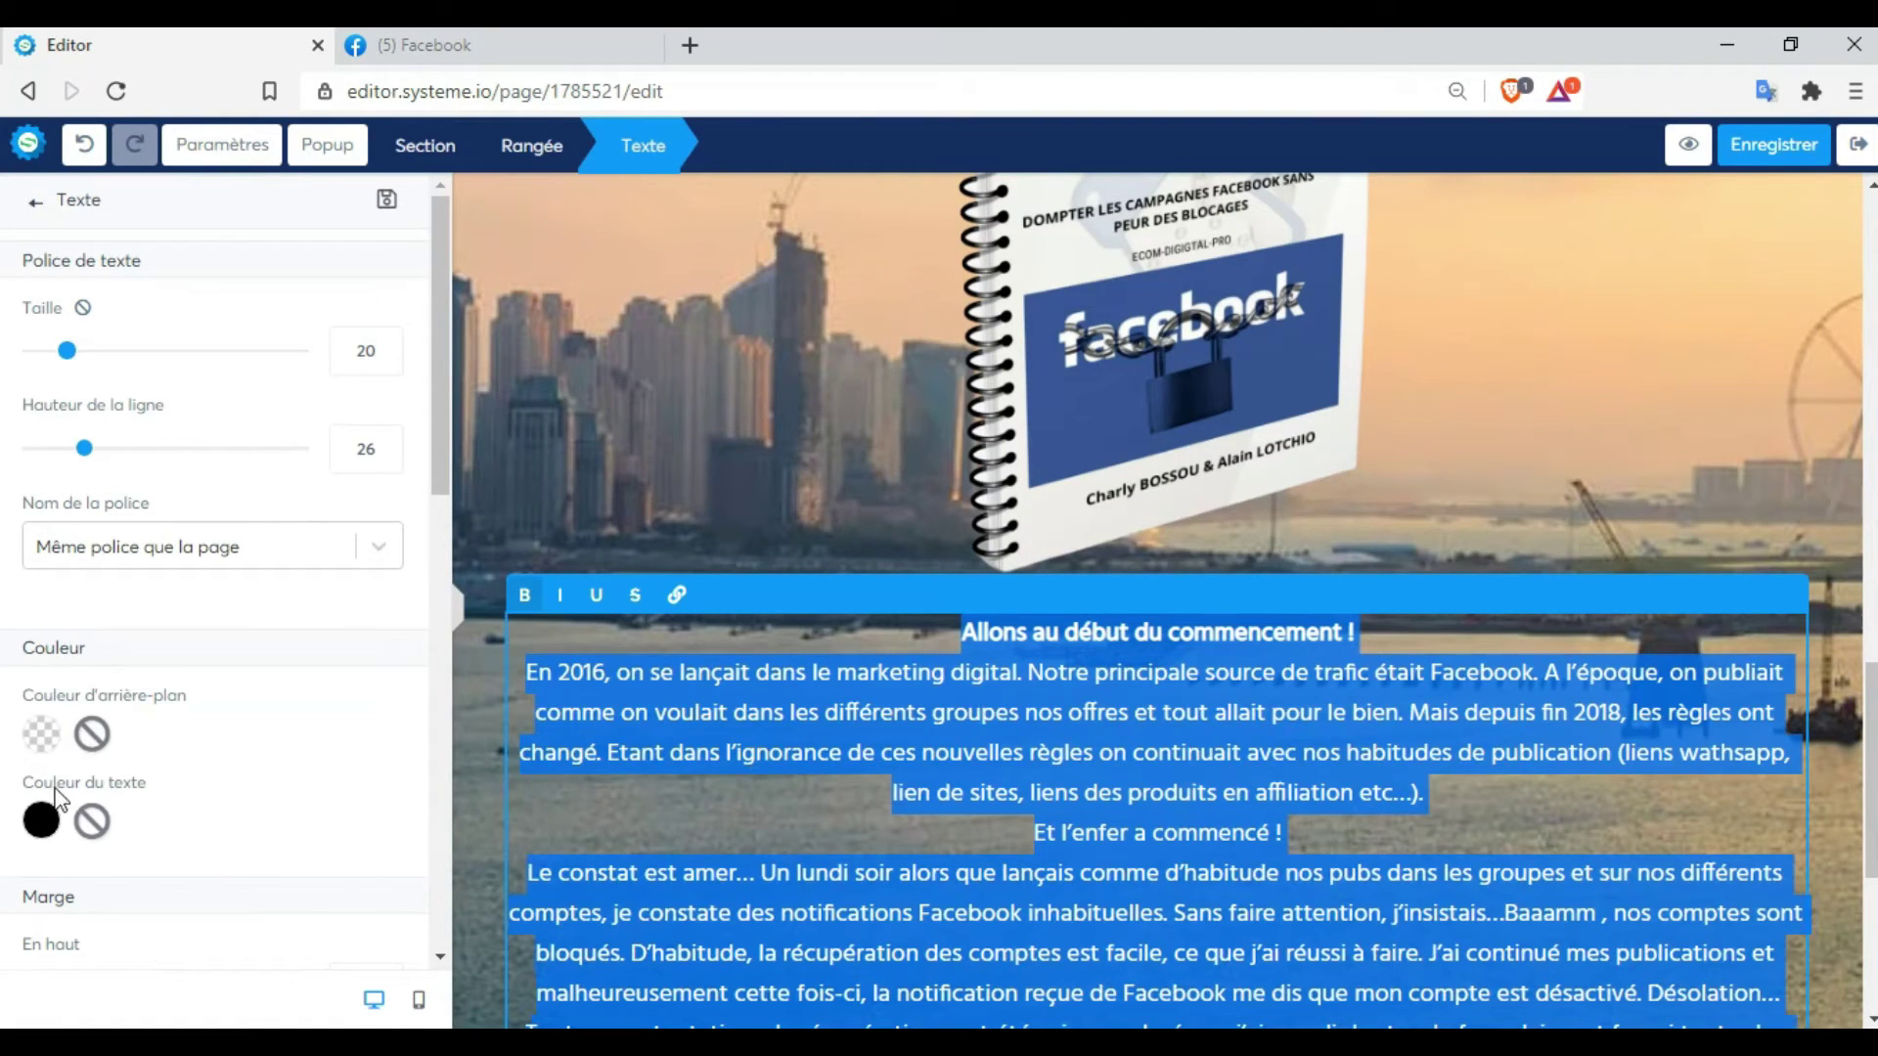
click(39, 824)
click(39, 829)
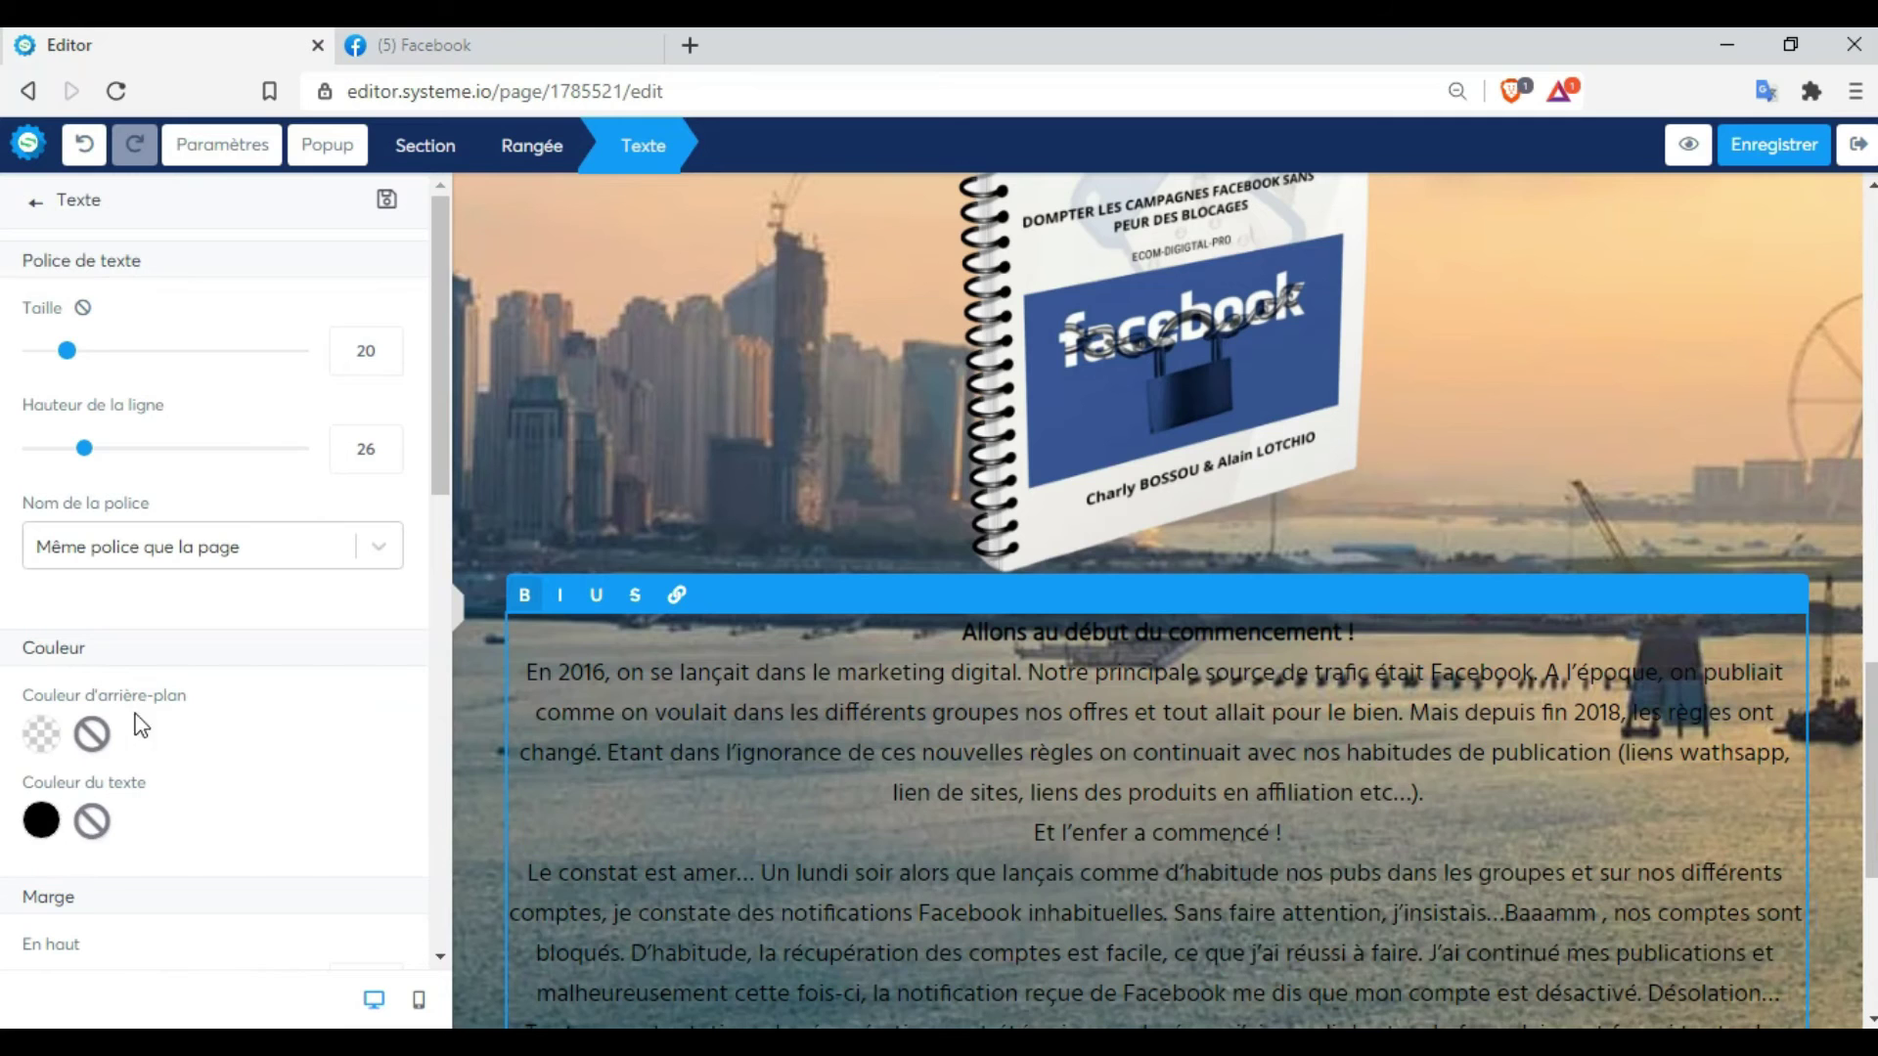
click(51, 822)
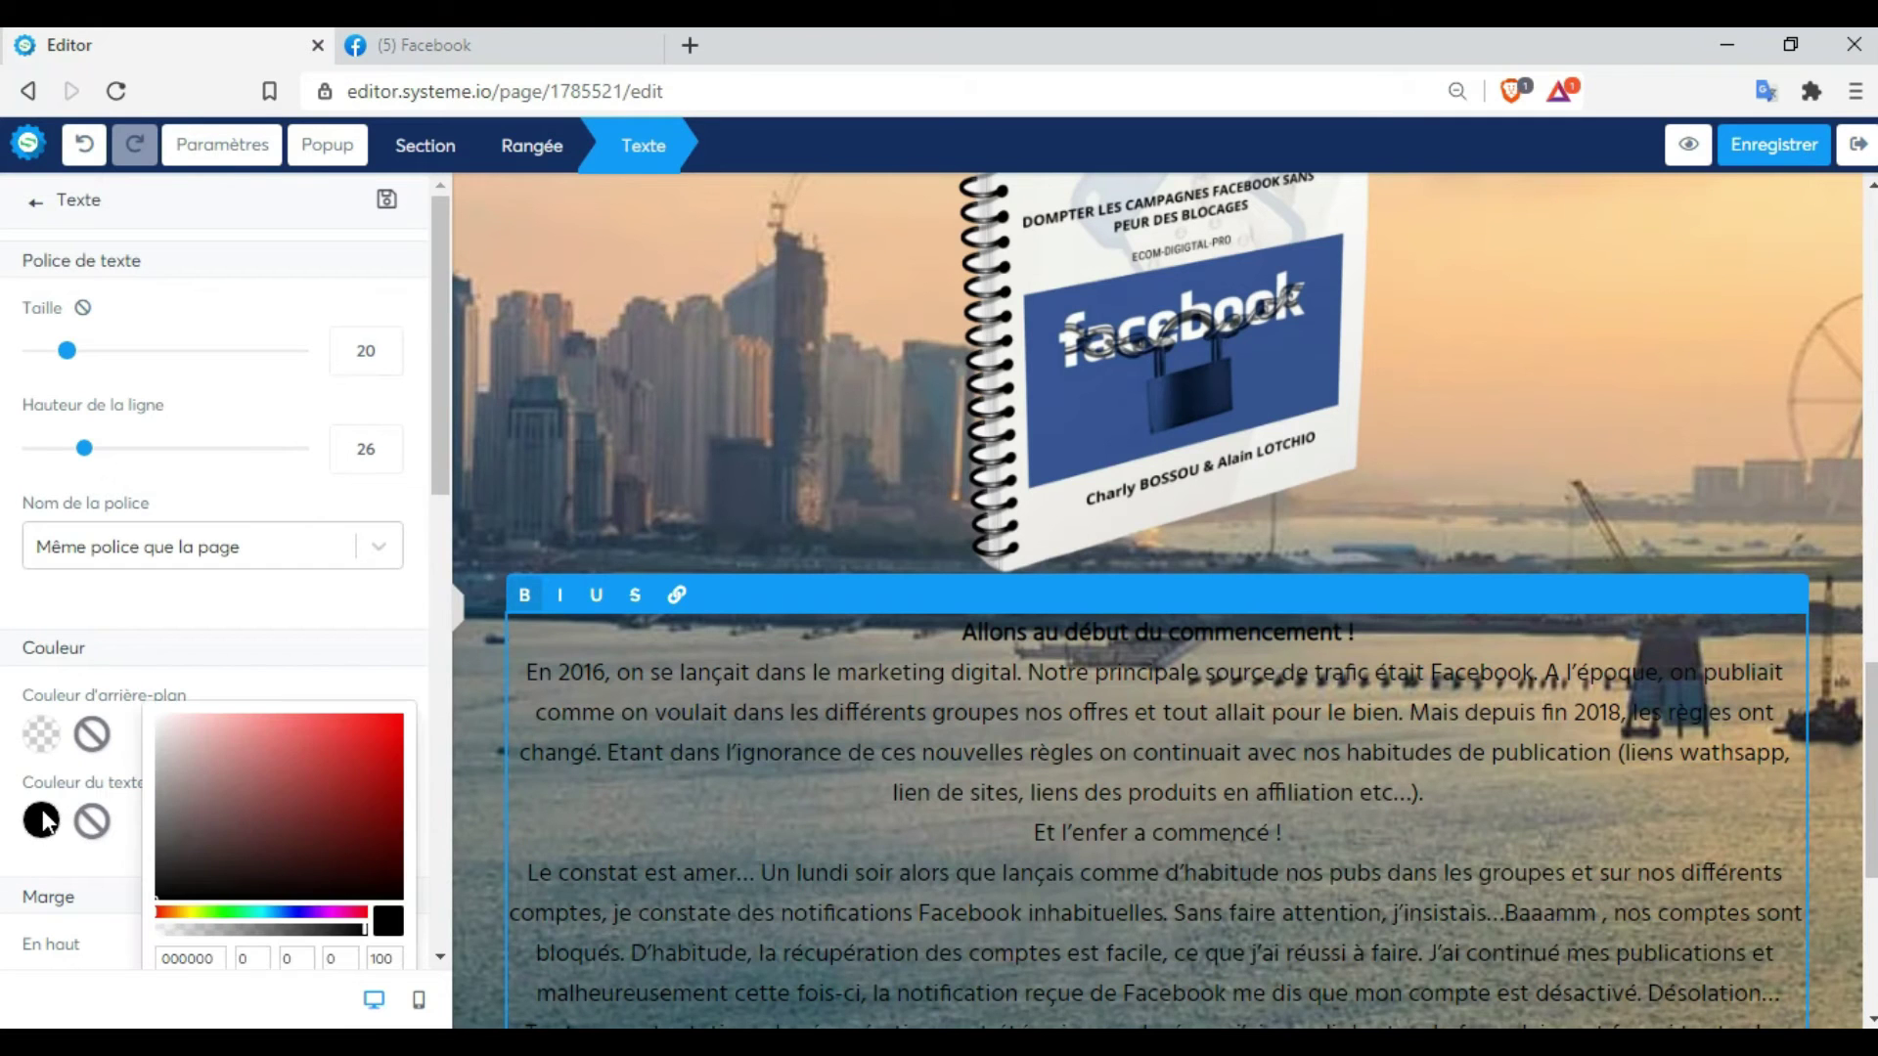
click(162, 724)
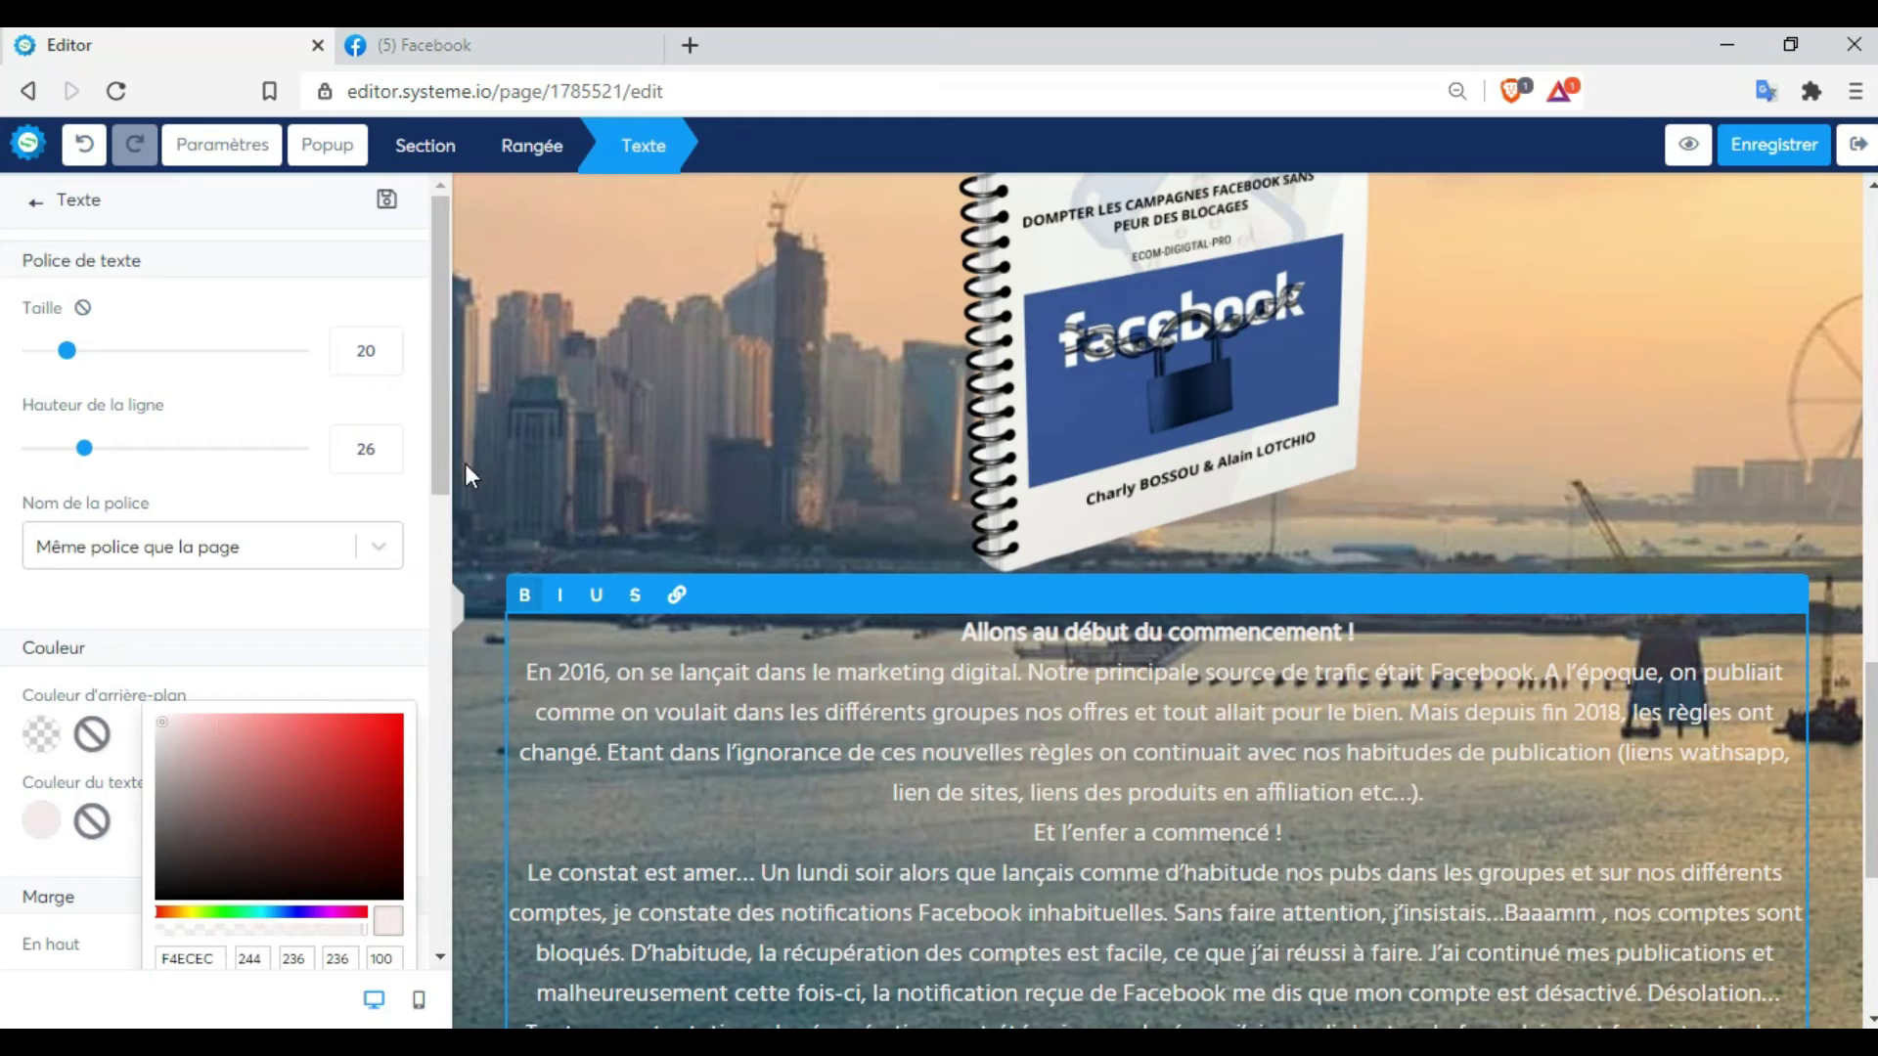
Set the font size of the "Allons au début du commencement !" block to 28 and save the page
click(103, 370)
mouse_move(80, 364)
mouse_down()
mouse_move(115, 366)
mouse_move(94, 368)
mouse_up()
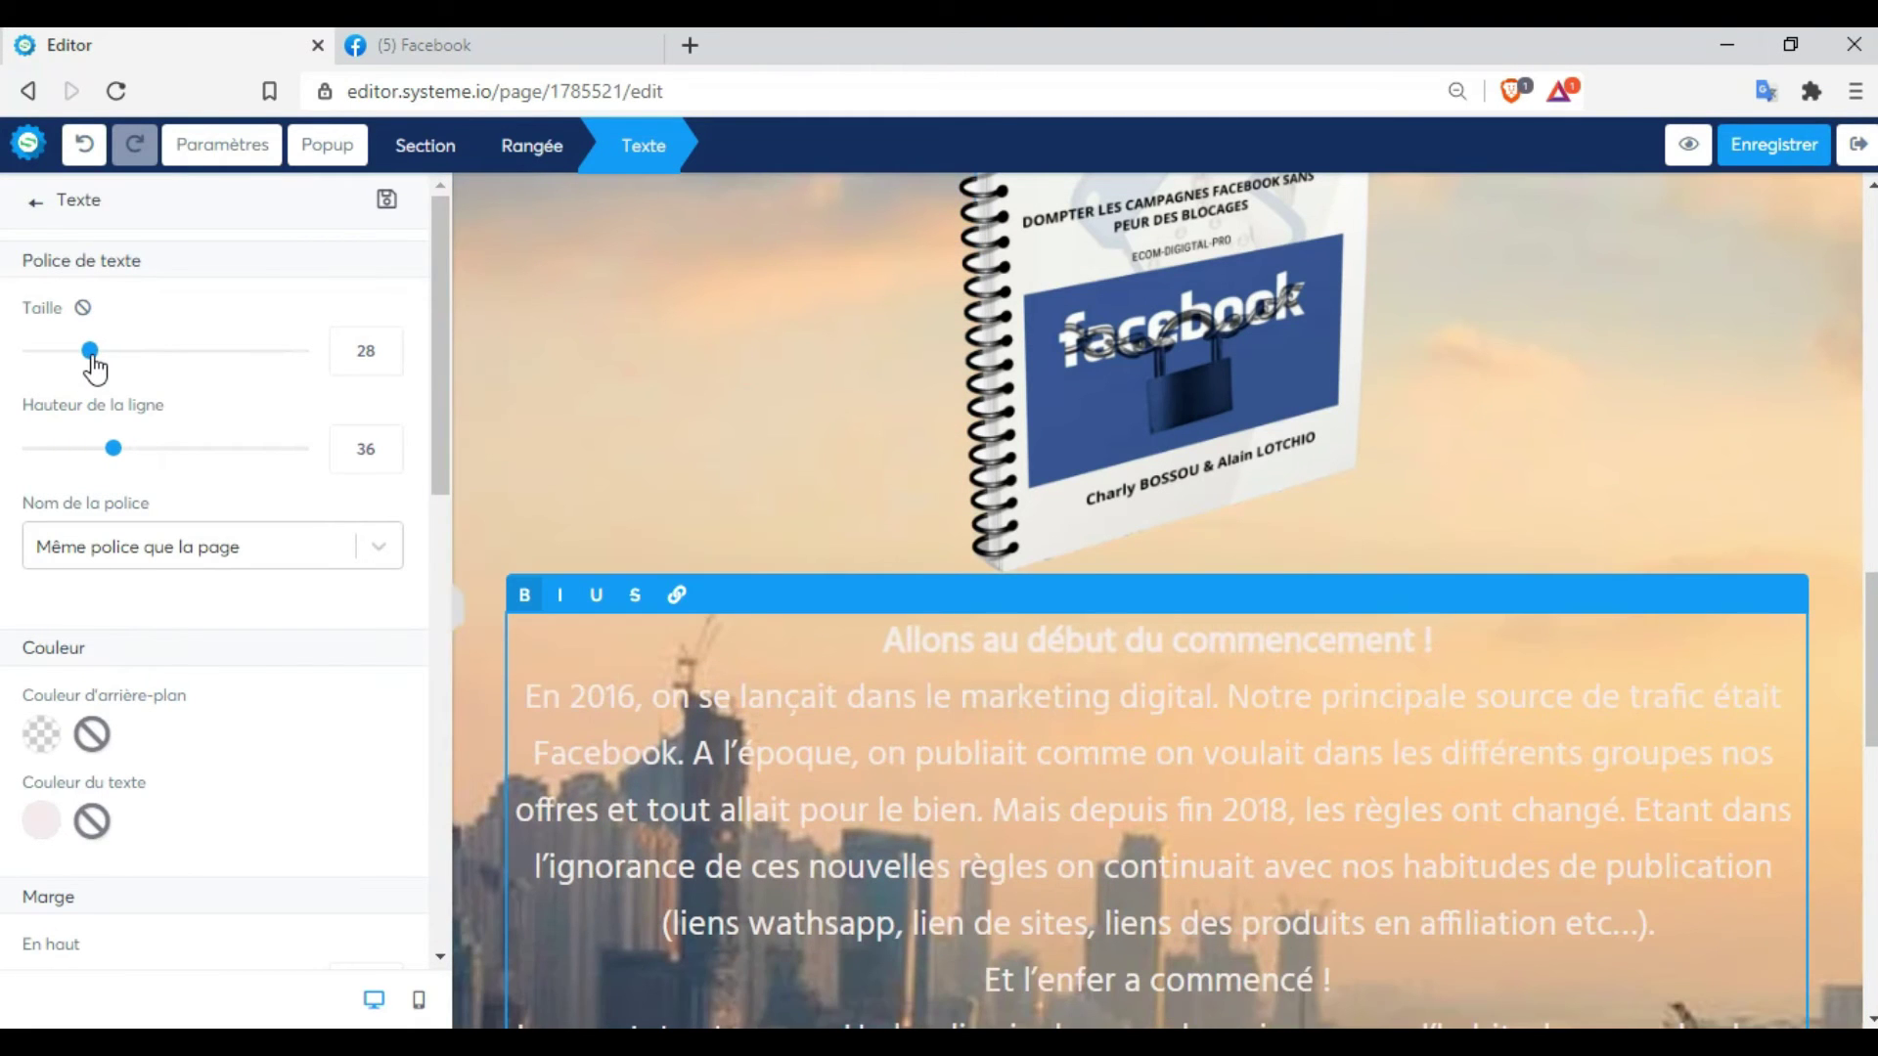
click(1766, 154)
drag(1870, 734, 1870, 975)
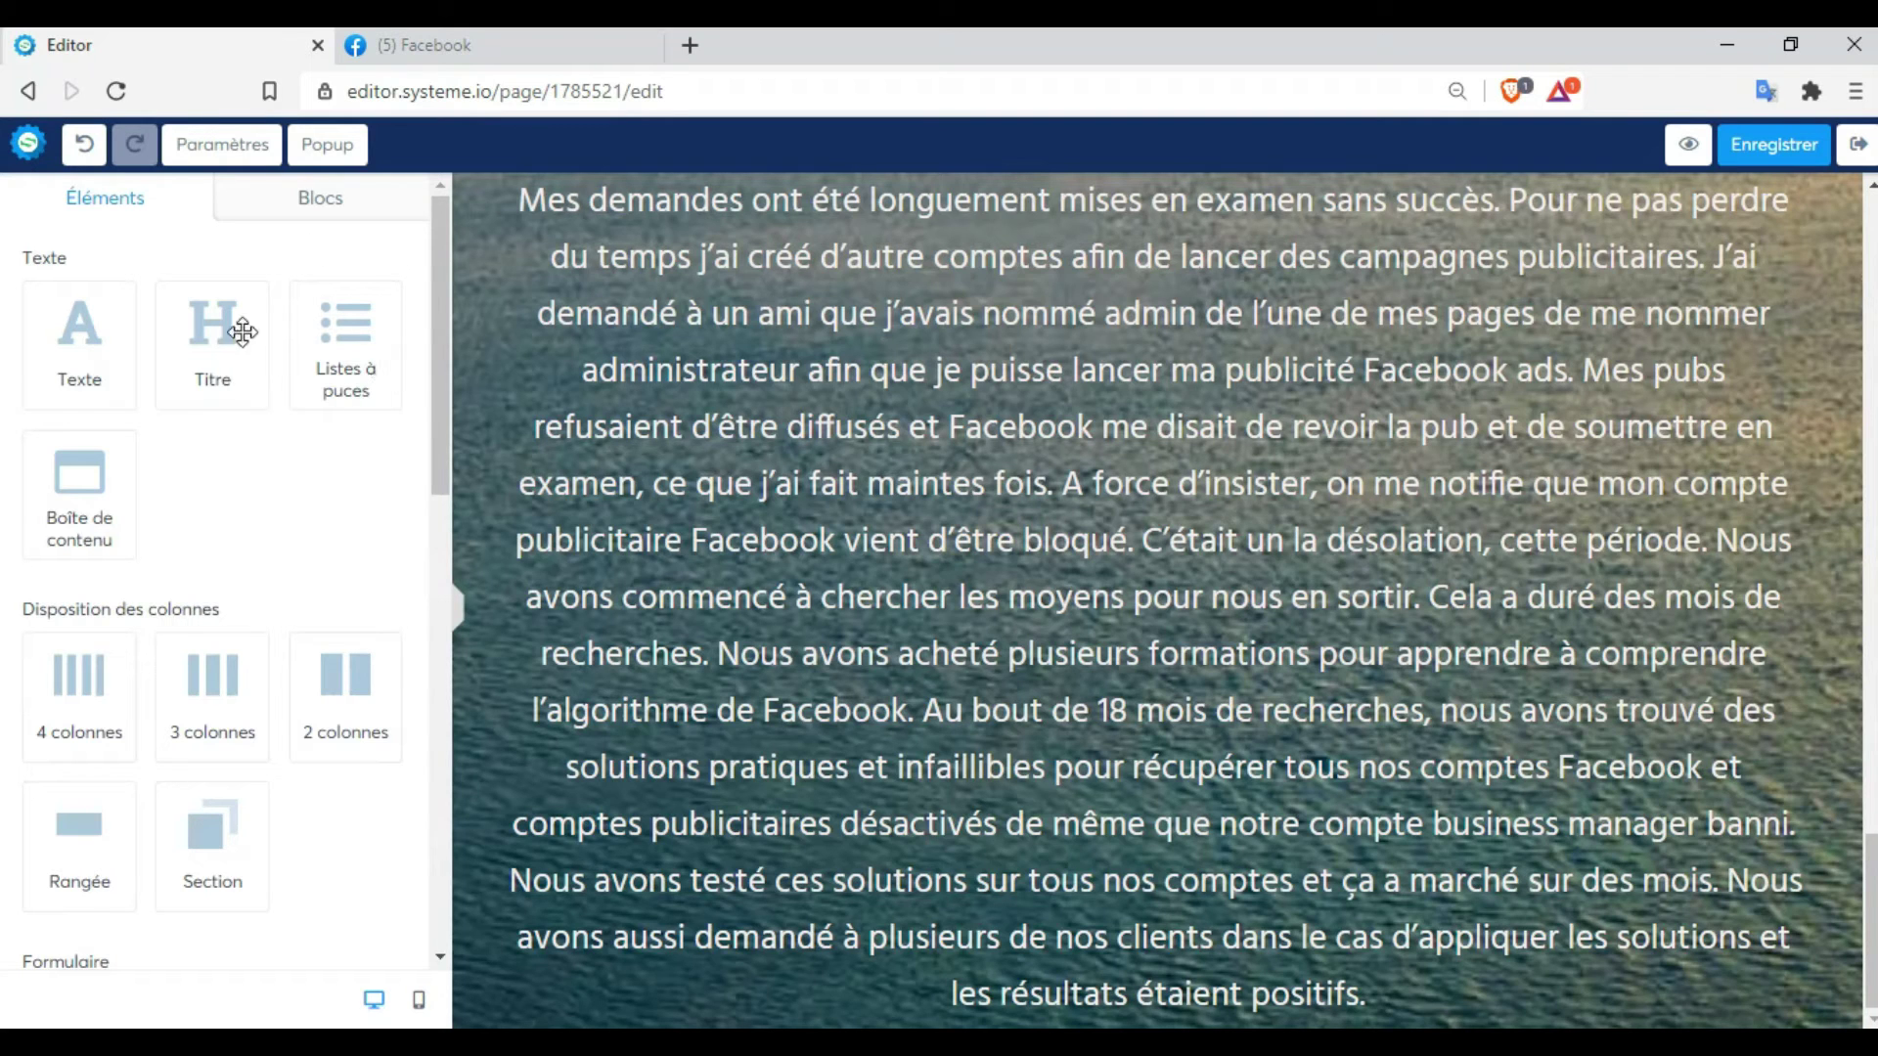
drag(442, 374, 438, 238)
drag(432, 327, 428, 699)
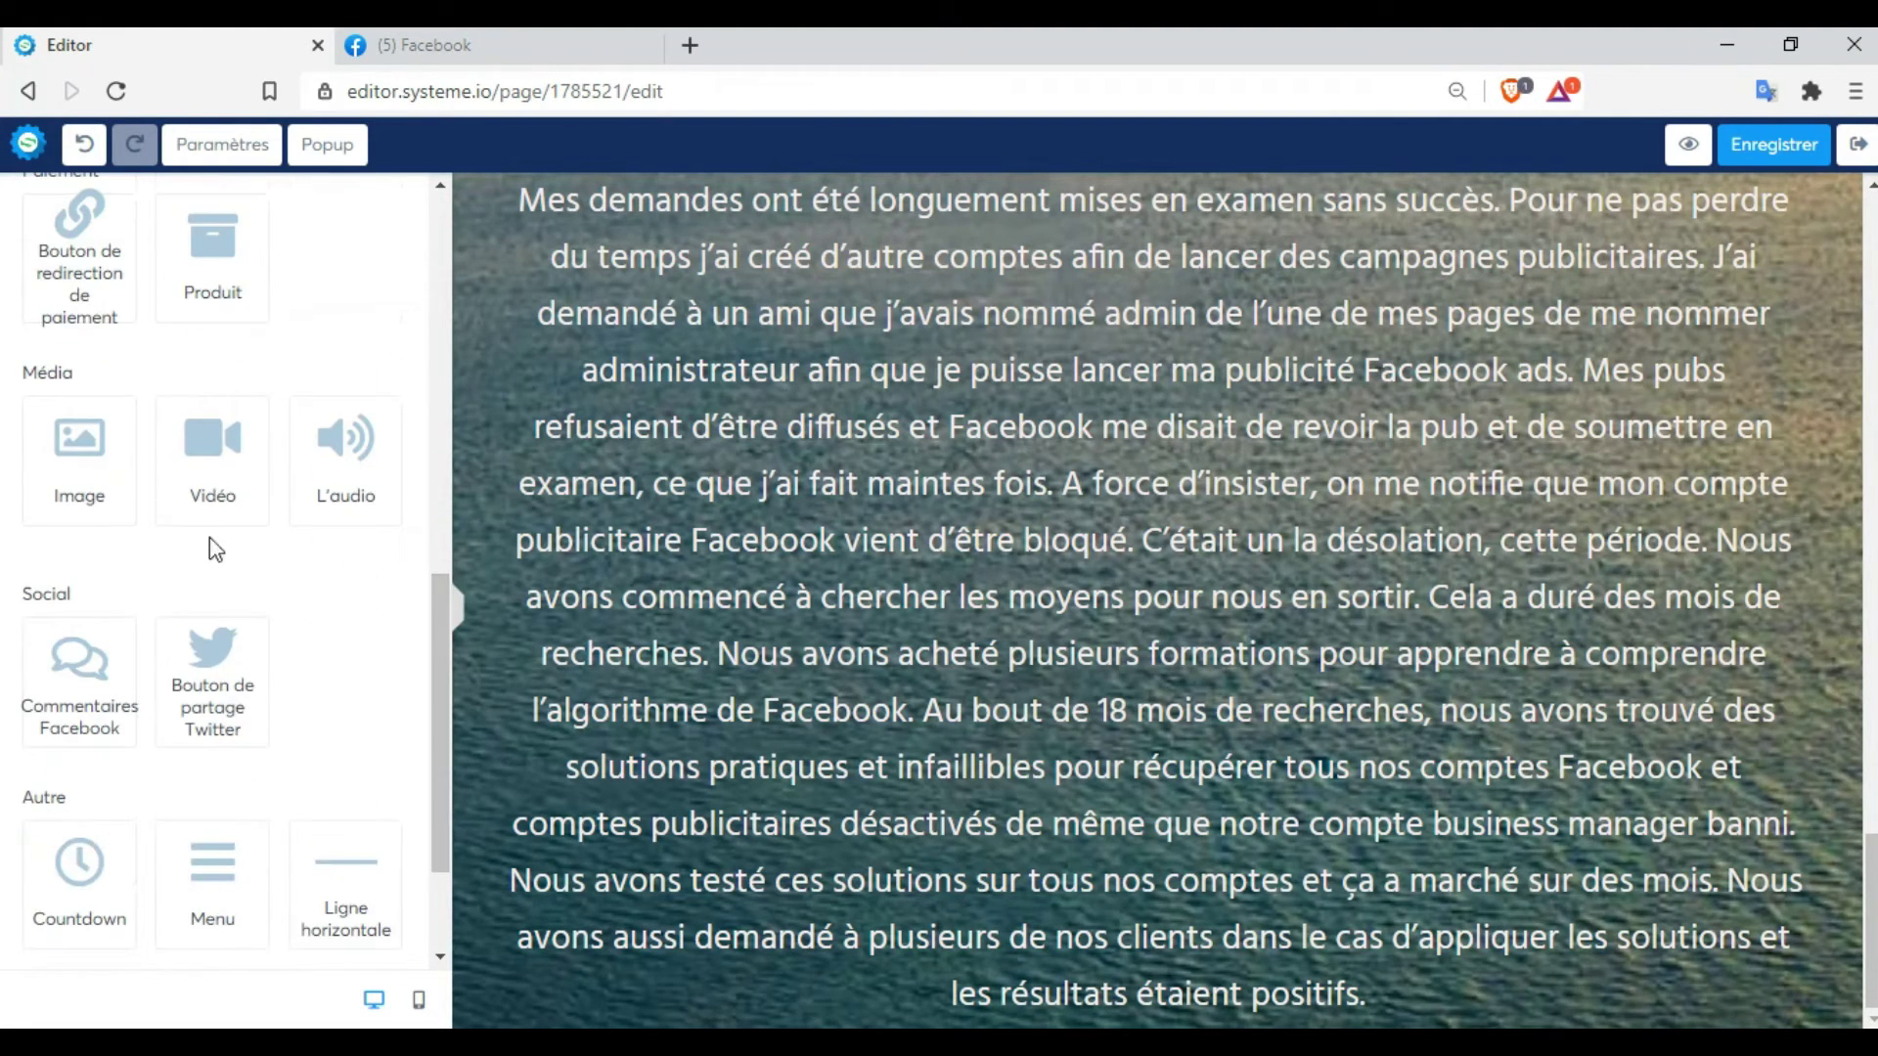
click(83, 485)
click(909, 641)
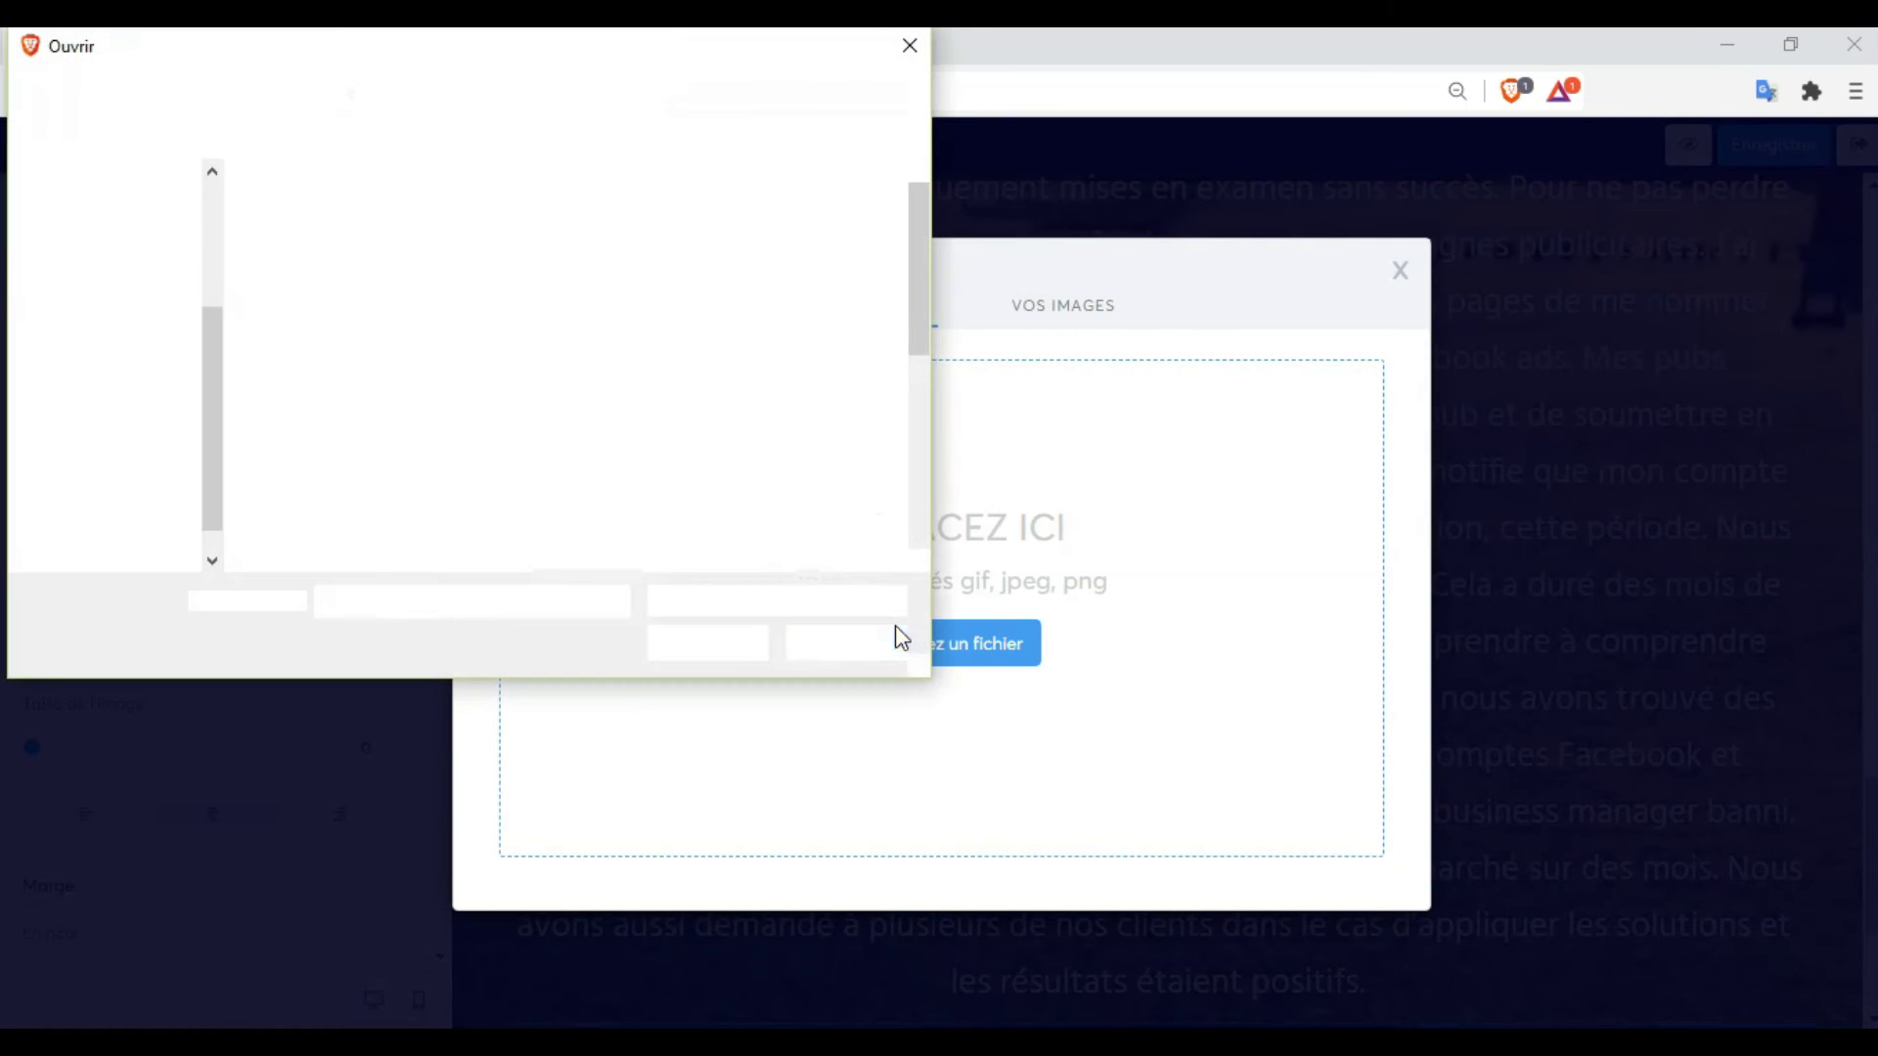
mouse_move(924, 190)
mouse_down()
mouse_move(924, 212)
mouse_move(924, 193)
mouse_up()
click(830, 427)
click(718, 653)
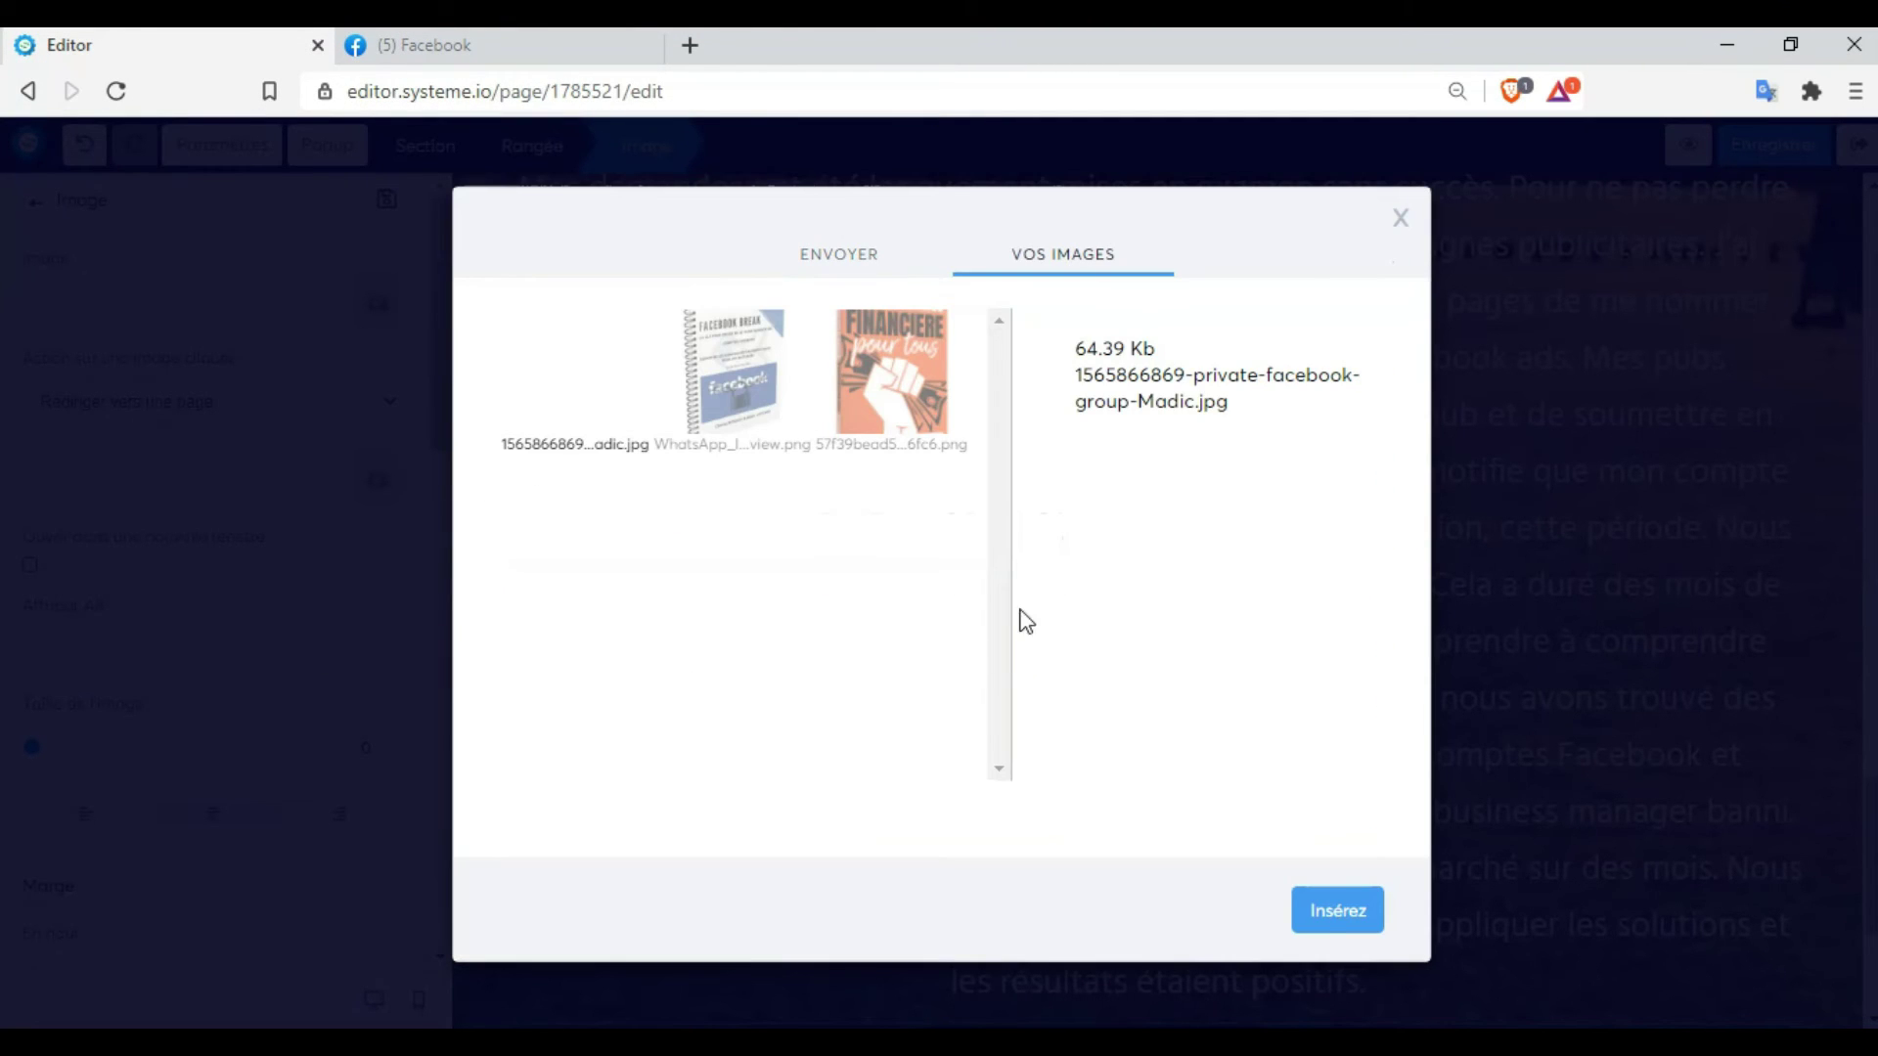
click(1314, 921)
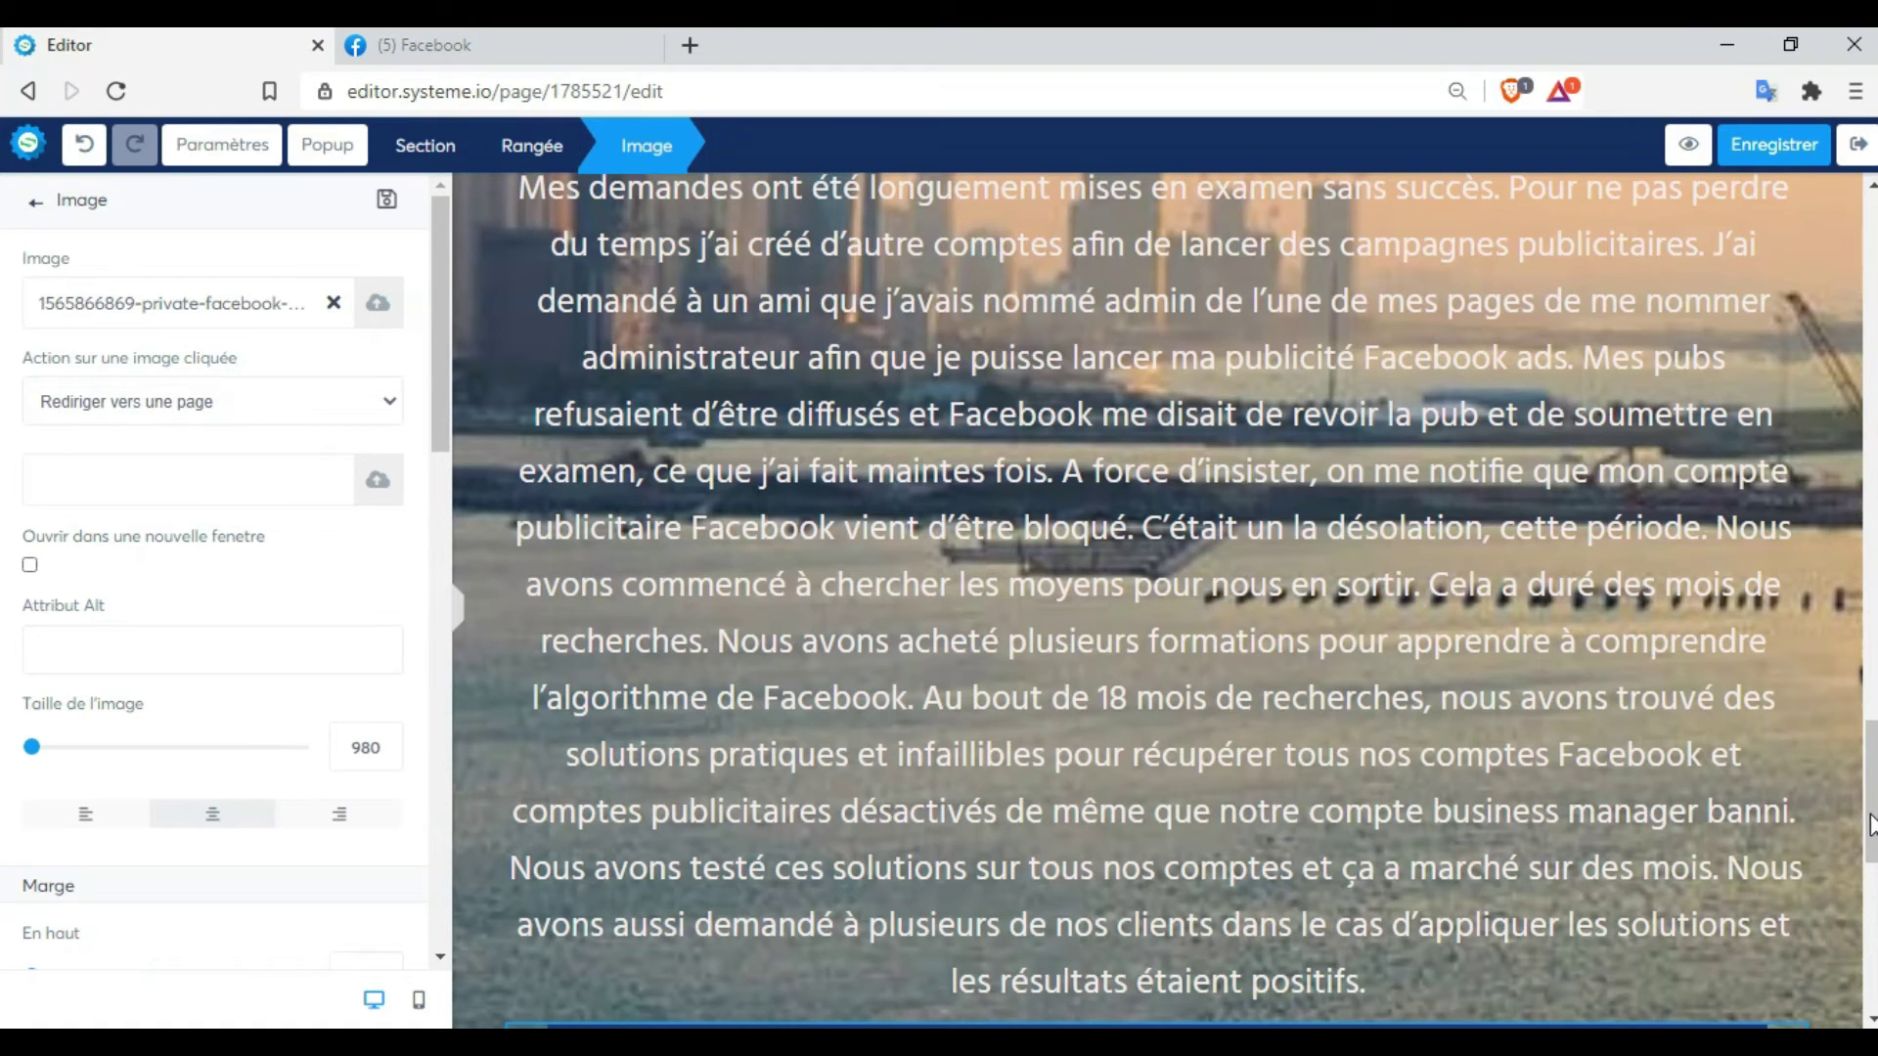
Set the size of the Facebook padlock image to 411
drag(1870, 831, 1870, 997)
click(1485, 869)
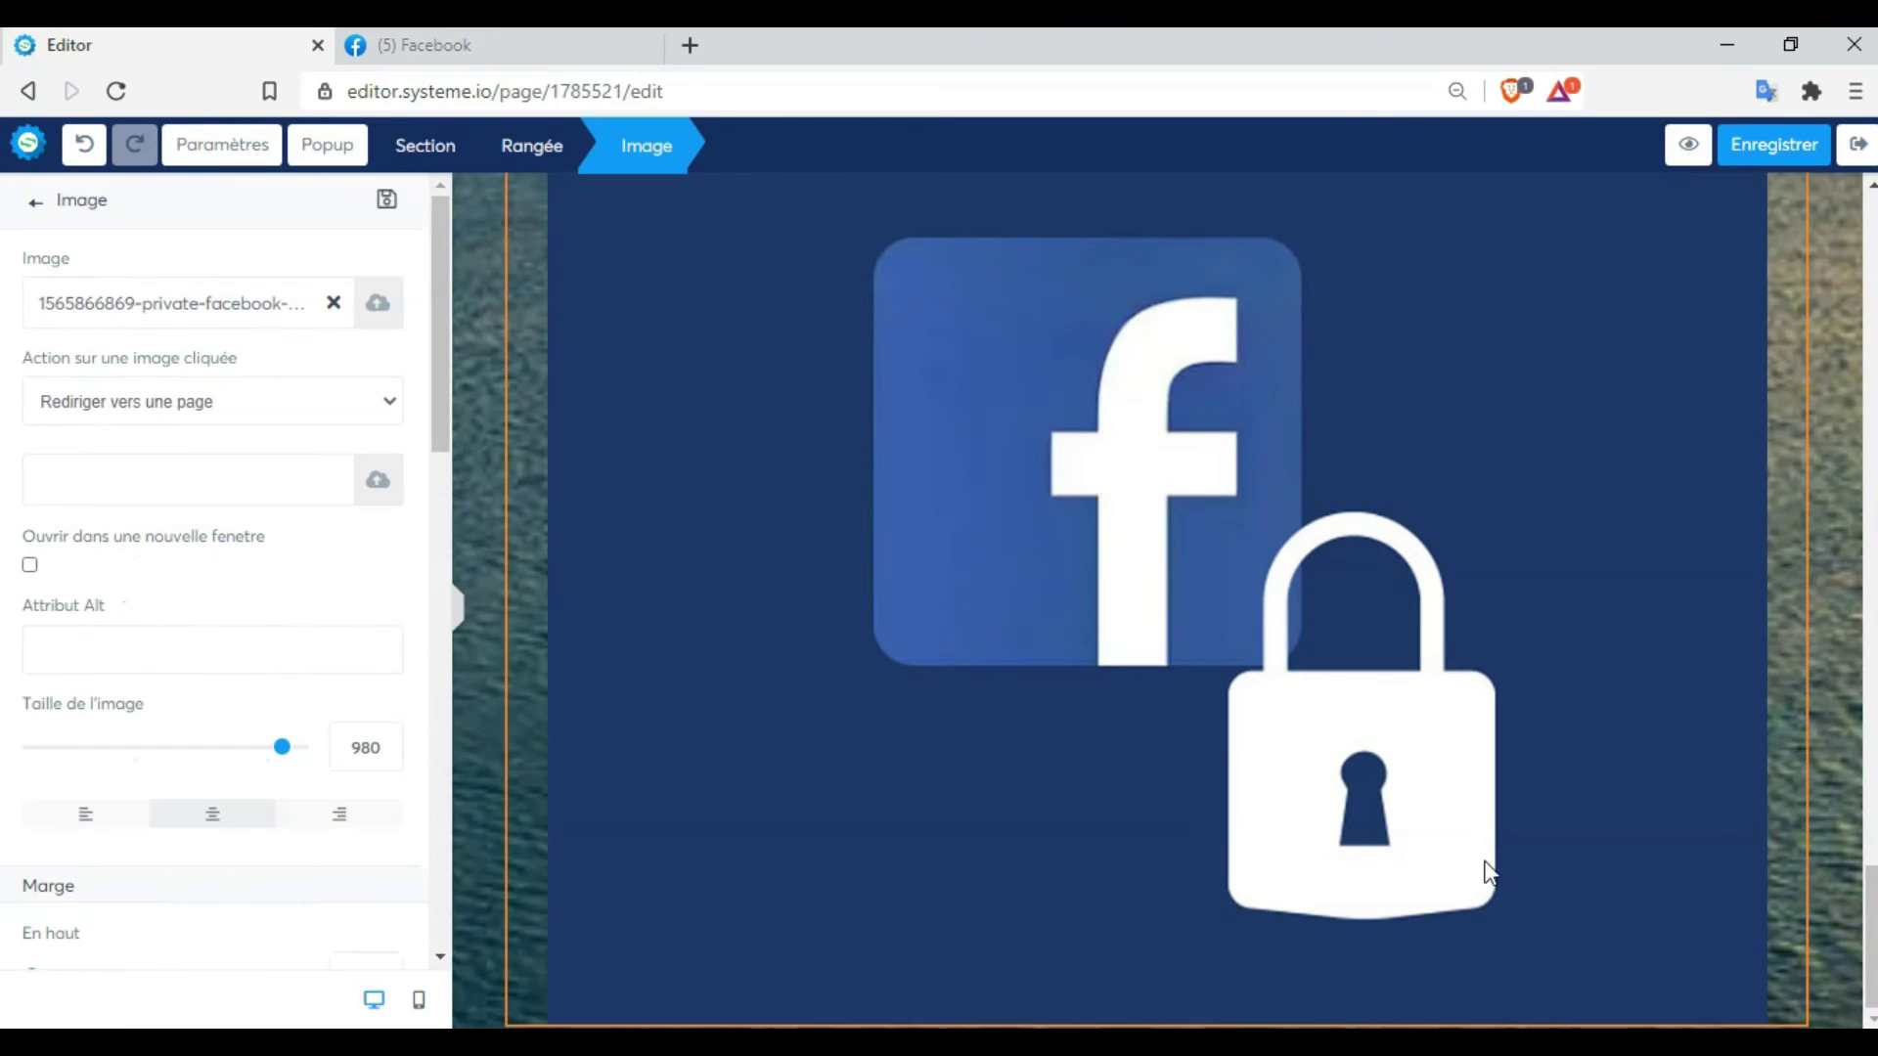
drag(282, 748, 137, 751)
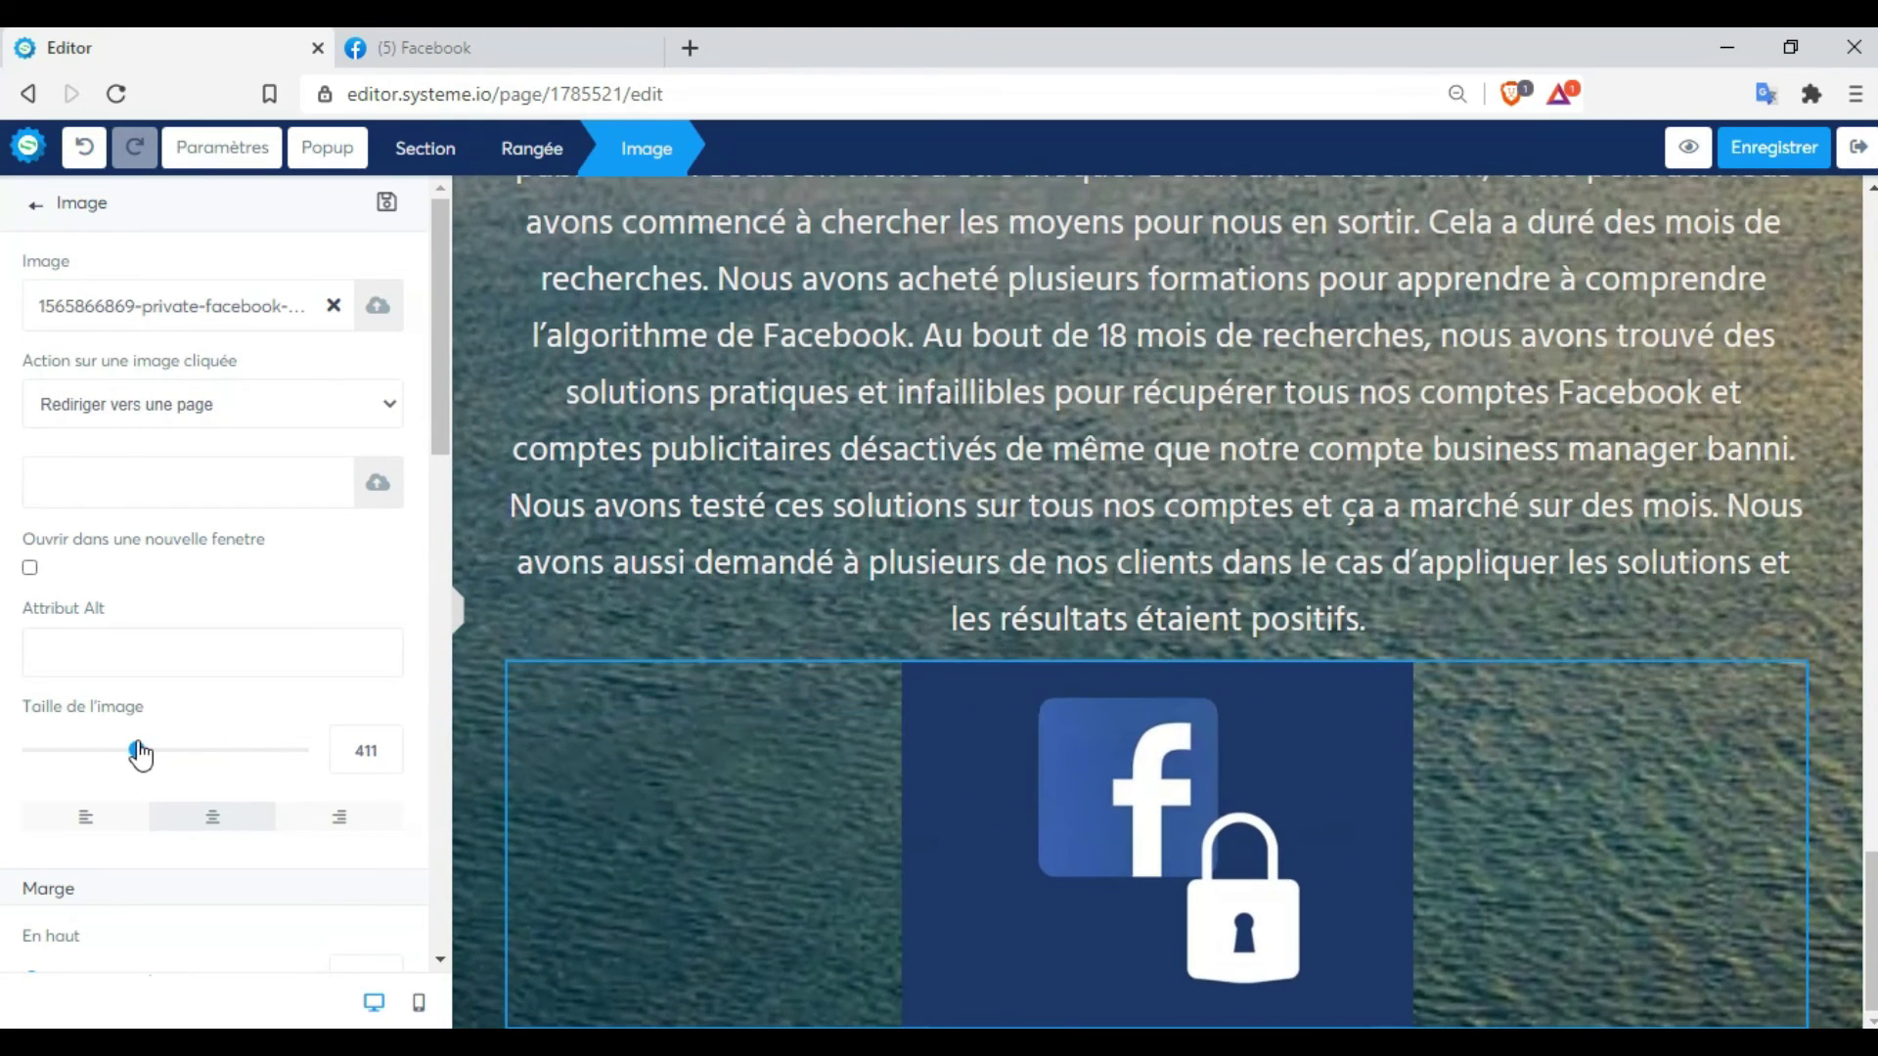
click(1847, 590)
scroll(406, 496, down, 2)
scroll(403, 450, up, 2)
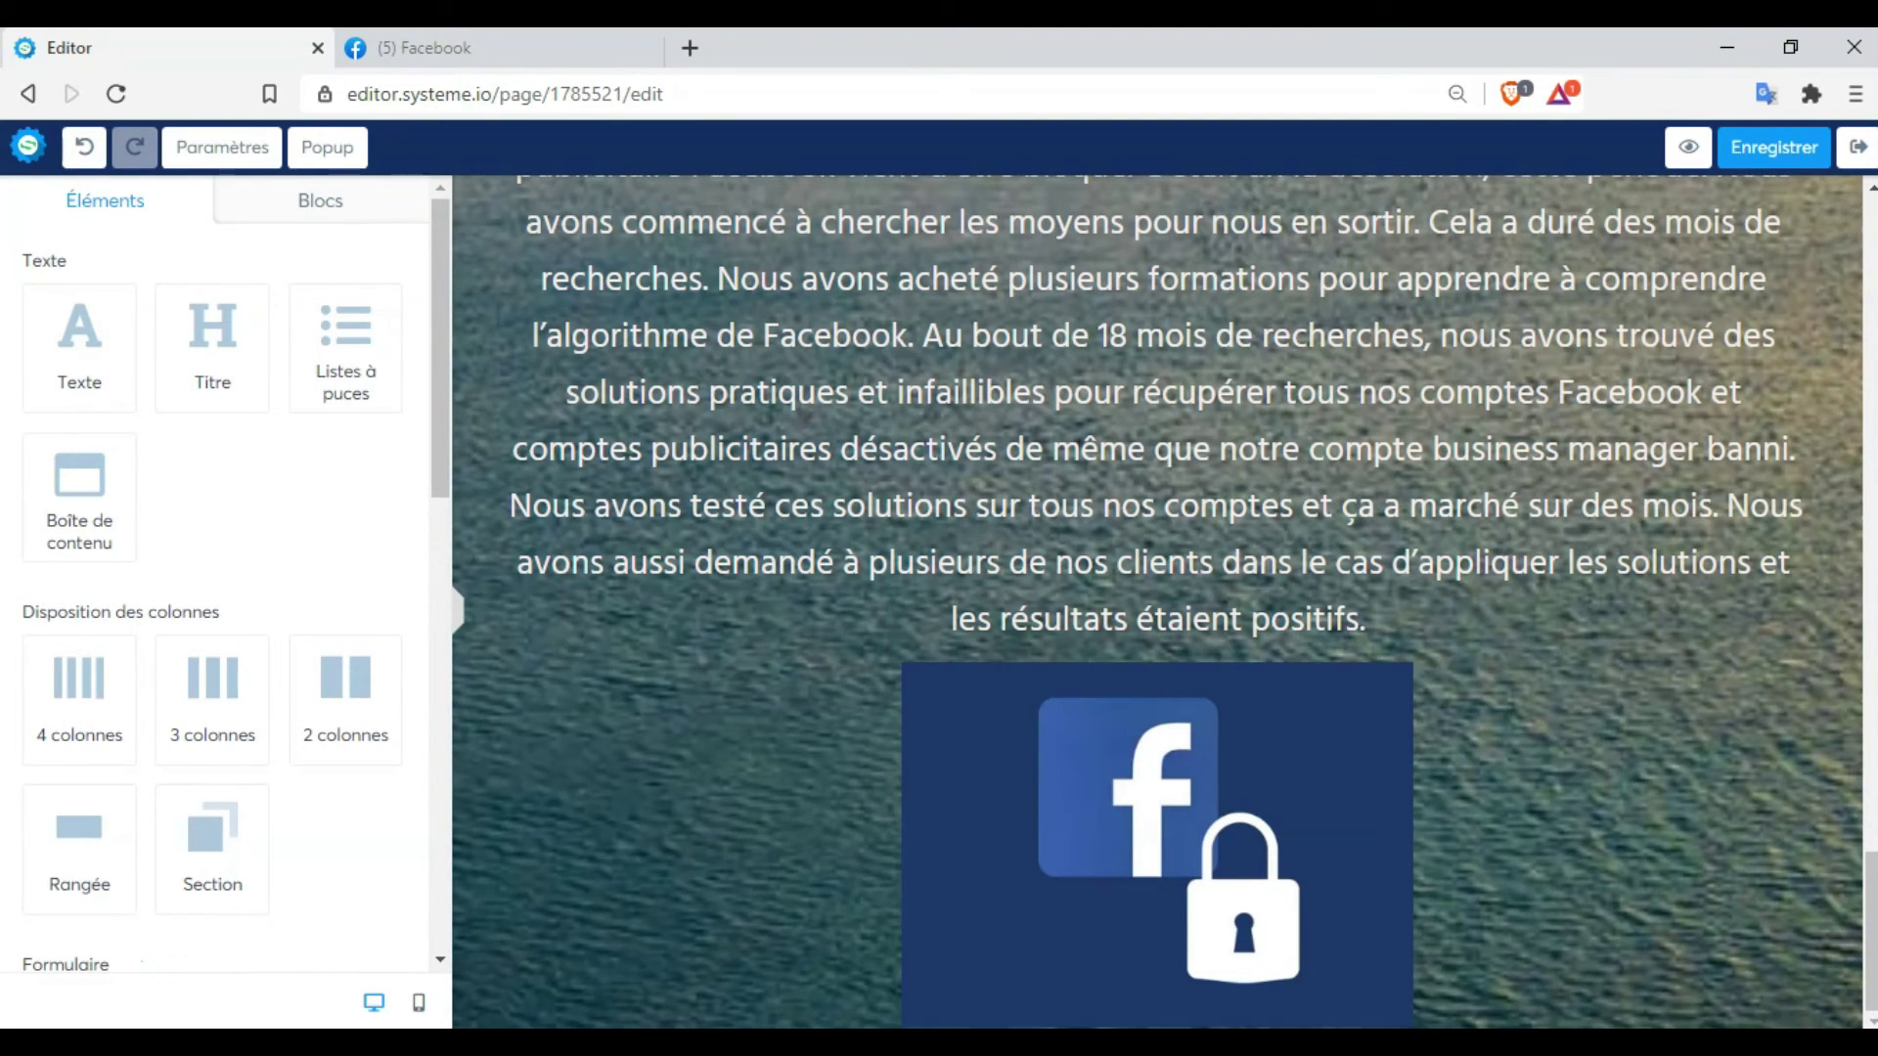
Switch to the Word document and review the target-bulleted list of what the FACEBOOK BREAK training covers
click(966, 929)
click(1041, 905)
key(Down)
key(Down)
key(Down)
key(Down)
key(Down)
key(Down)
key(Down)
key(Down)
key(Down)
key(Down)
key(Down)
key(Down)
key(Down)
key(Down)
key(Down)
key(Down)
key(Down)
key(Down)
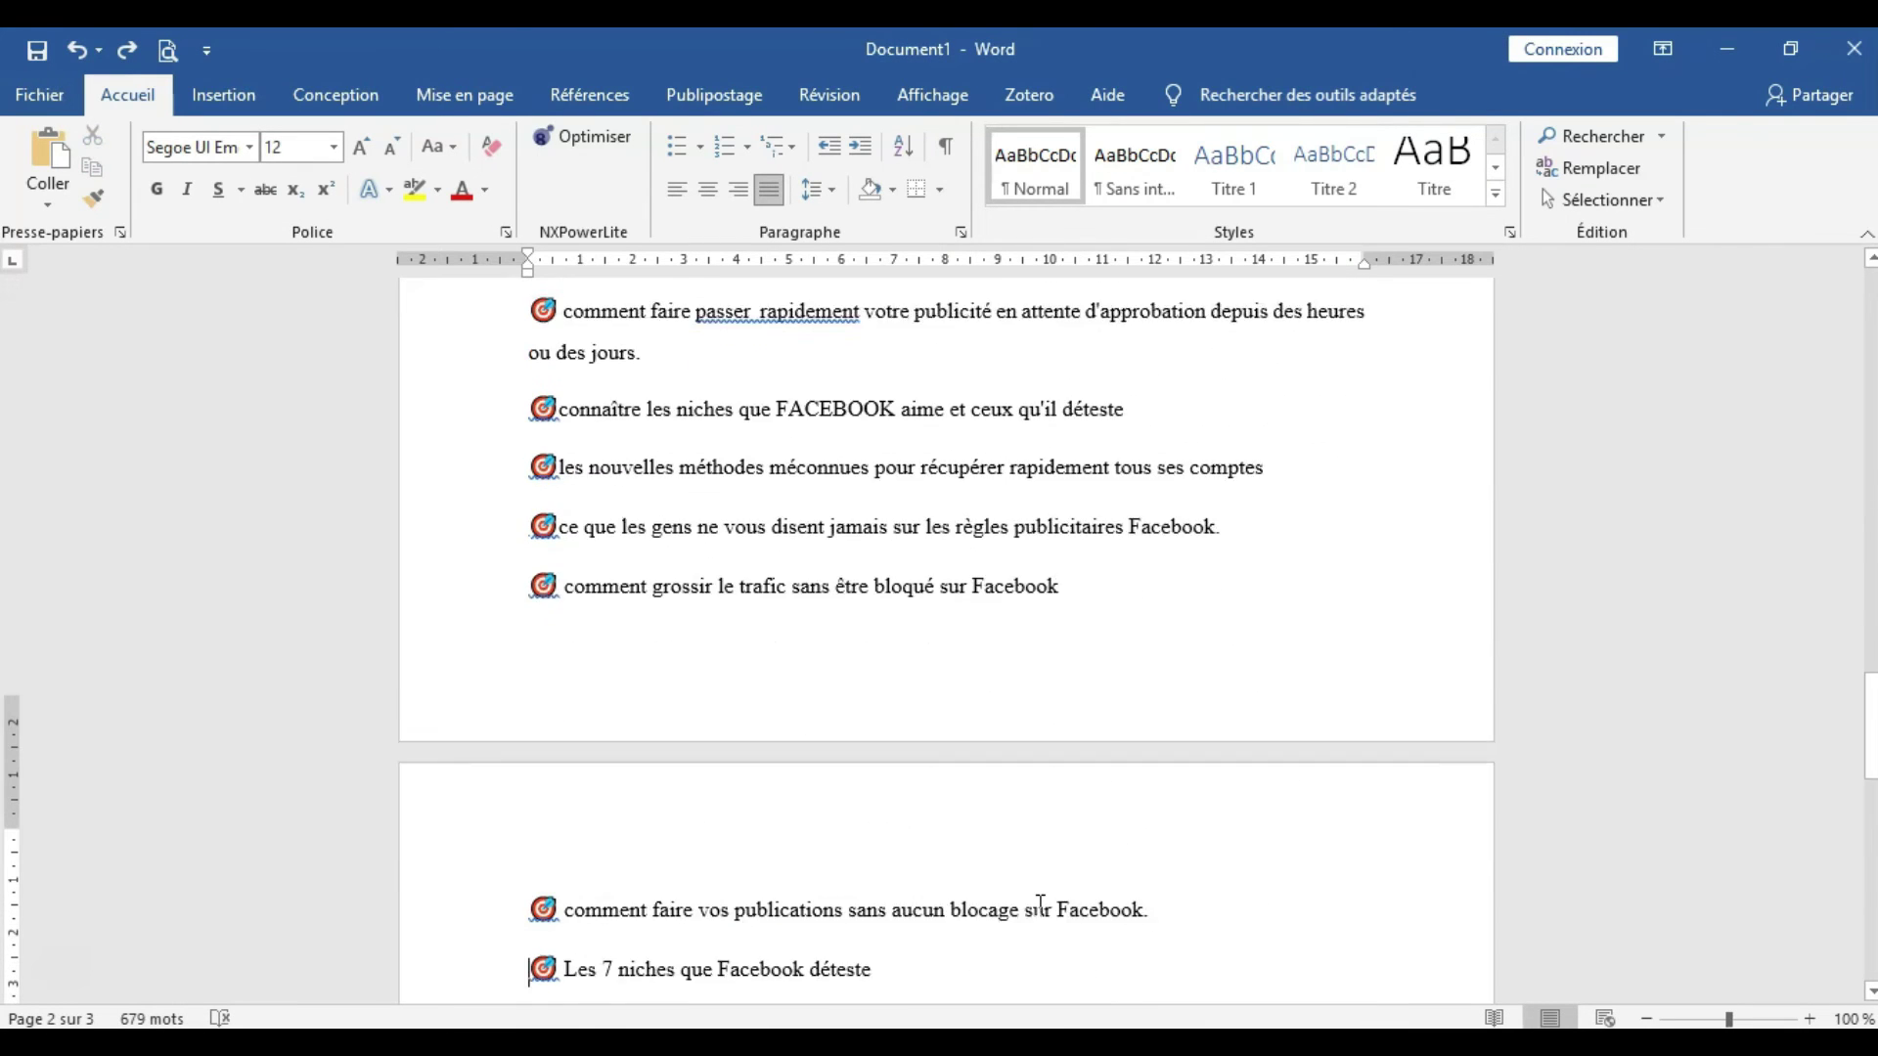
key(Down)
key(Up)
key(Up)
key(Up)
key(Up)
key(Up)
key(Up)
key(Up)
key(Up)
key(Up)
key(Up)
key(Up)
key(Up)
key(Up)
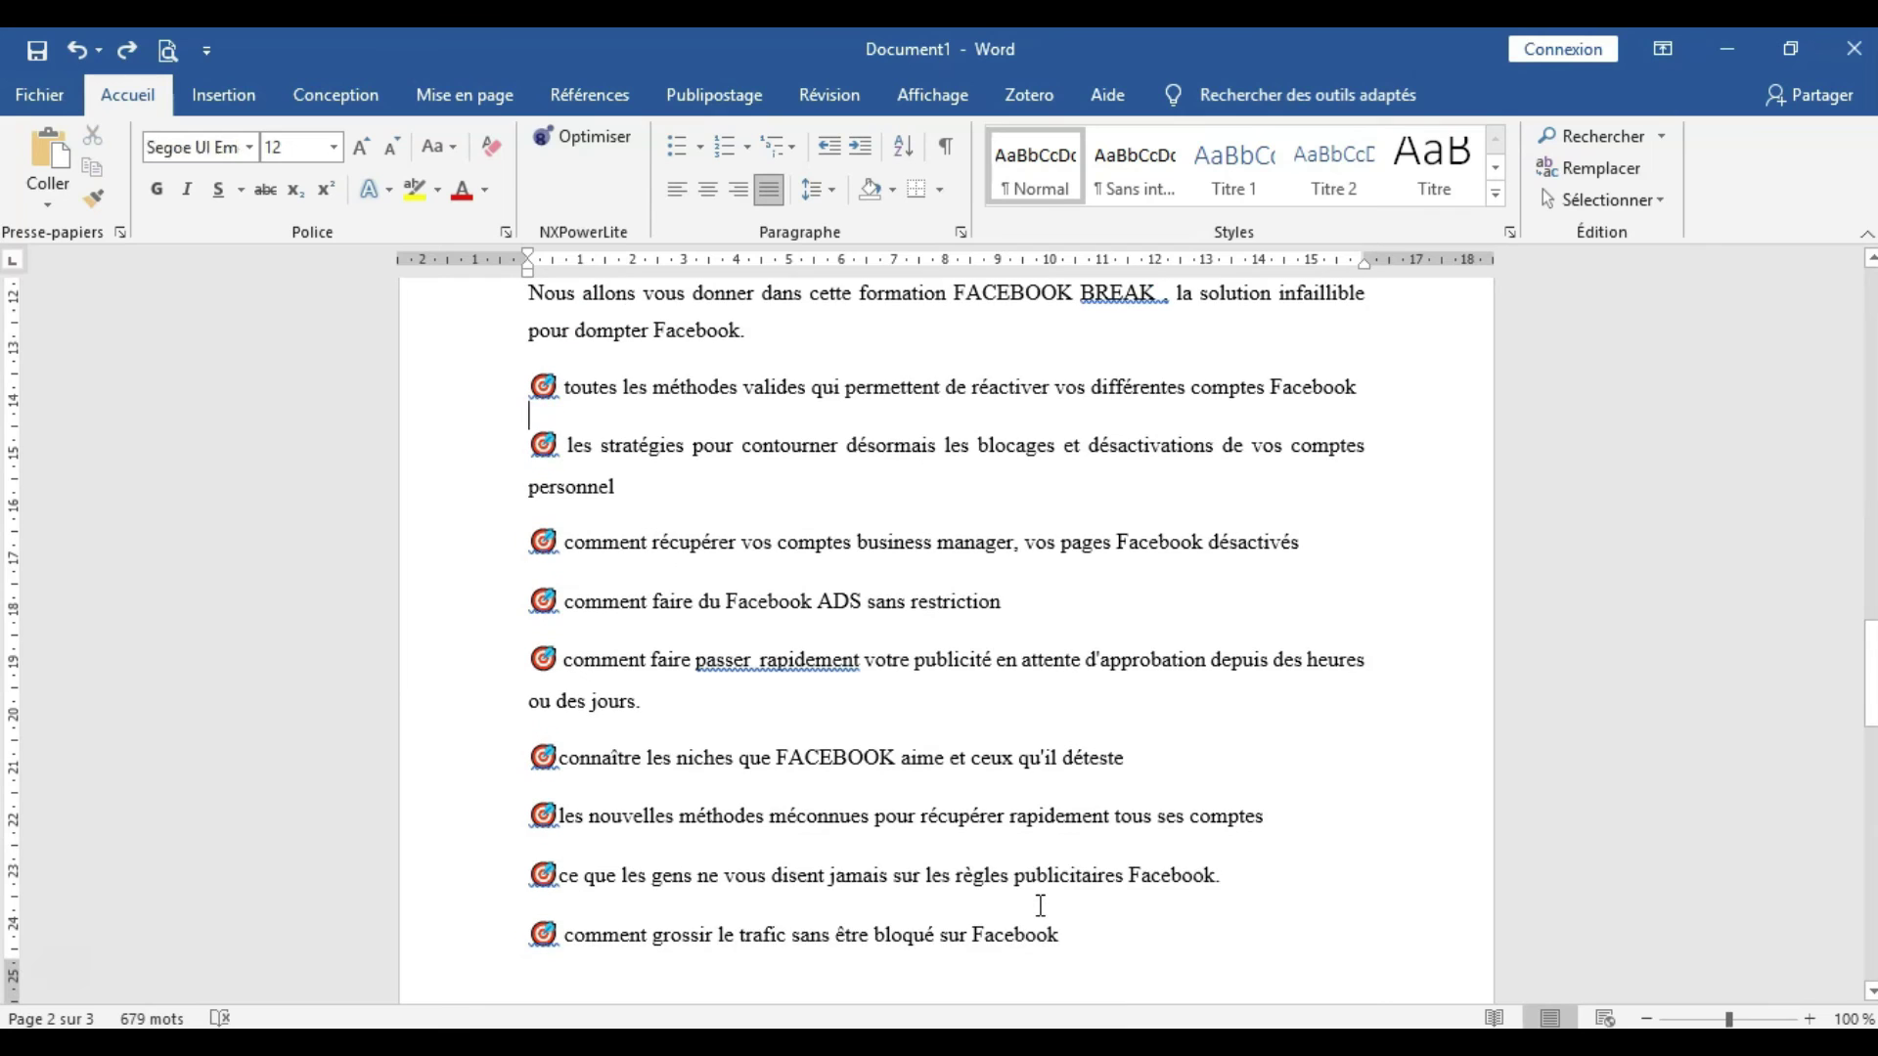
key(Down)
key(Down)
key(Down)
key(Down)
key(Down)
key(Down)
key(Down)
key(Down)
key(Down)
key(Down)
key(Down)
key(Down)
key(Down)
key(Down)
key(Down)
key(Up)
key(Up)
key(Up)
key(Up)
key(Up)
key(Up)
key(Up)
key(Down)
key(Down)
key(Down)
key(Down)
key(Down)
key(Down)
key(Down)
key(Down)
key(Down)
key(Down)
Copy the target-bulleted list up to "Les 5 démarches pour récupérer son compte business manager banni" from Word into a text element below the Facebook padlock image
drag(563, 657, 784, 796)
click(783, 802)
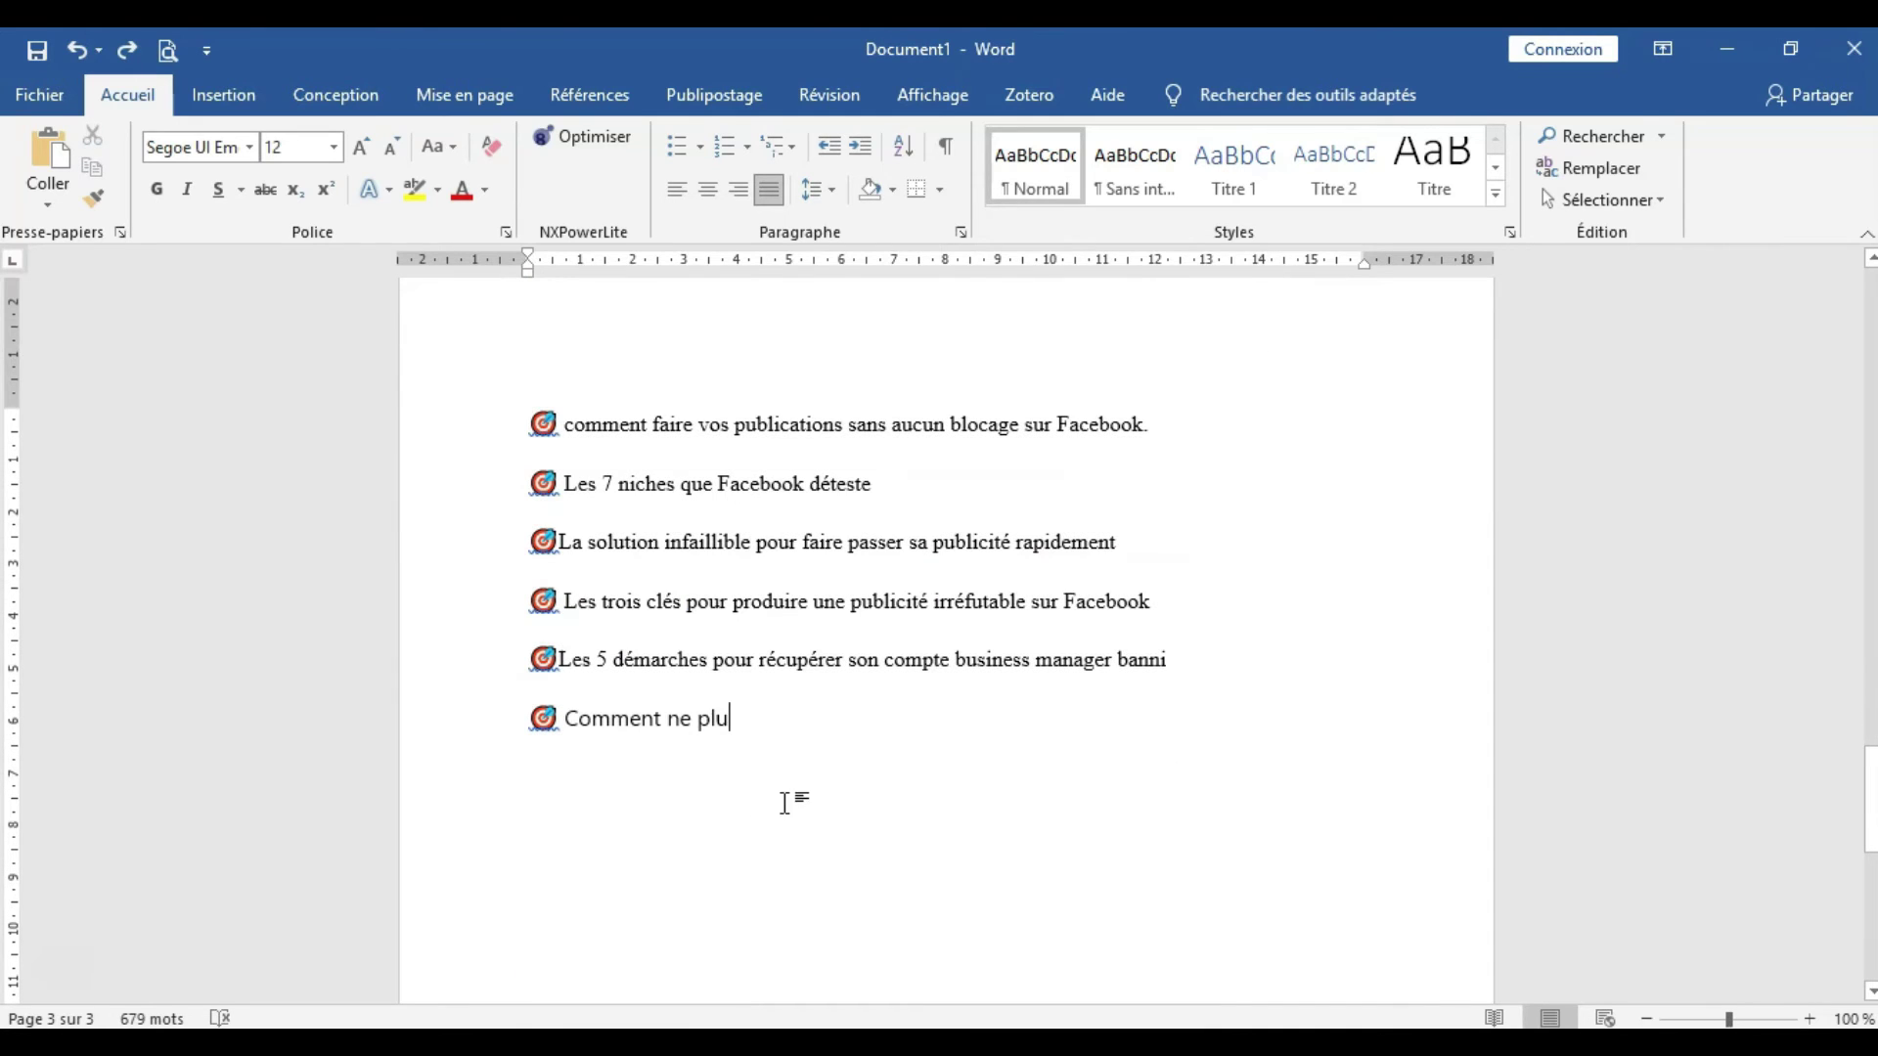
drag(1179, 653, 529, 590)
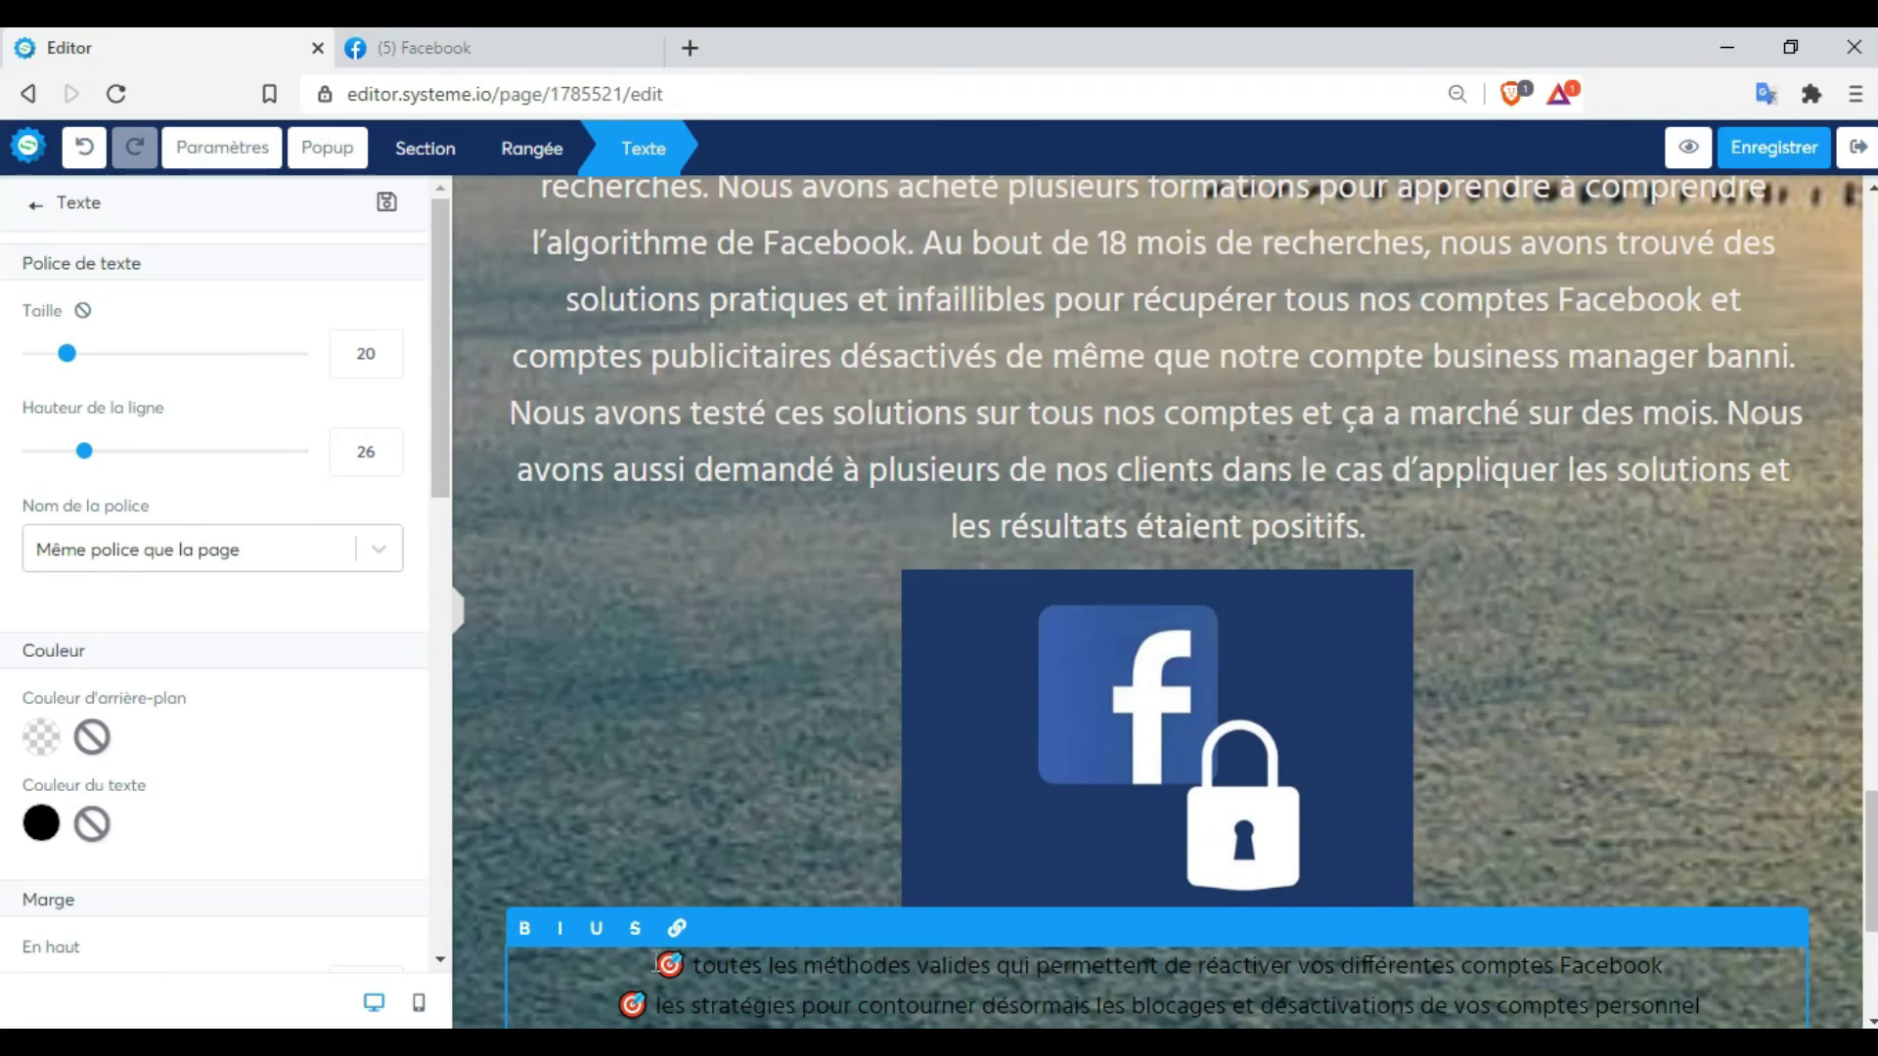
Left-align the target-bulleted list and set its text colour to F9F1F1
key(ctrl+a)
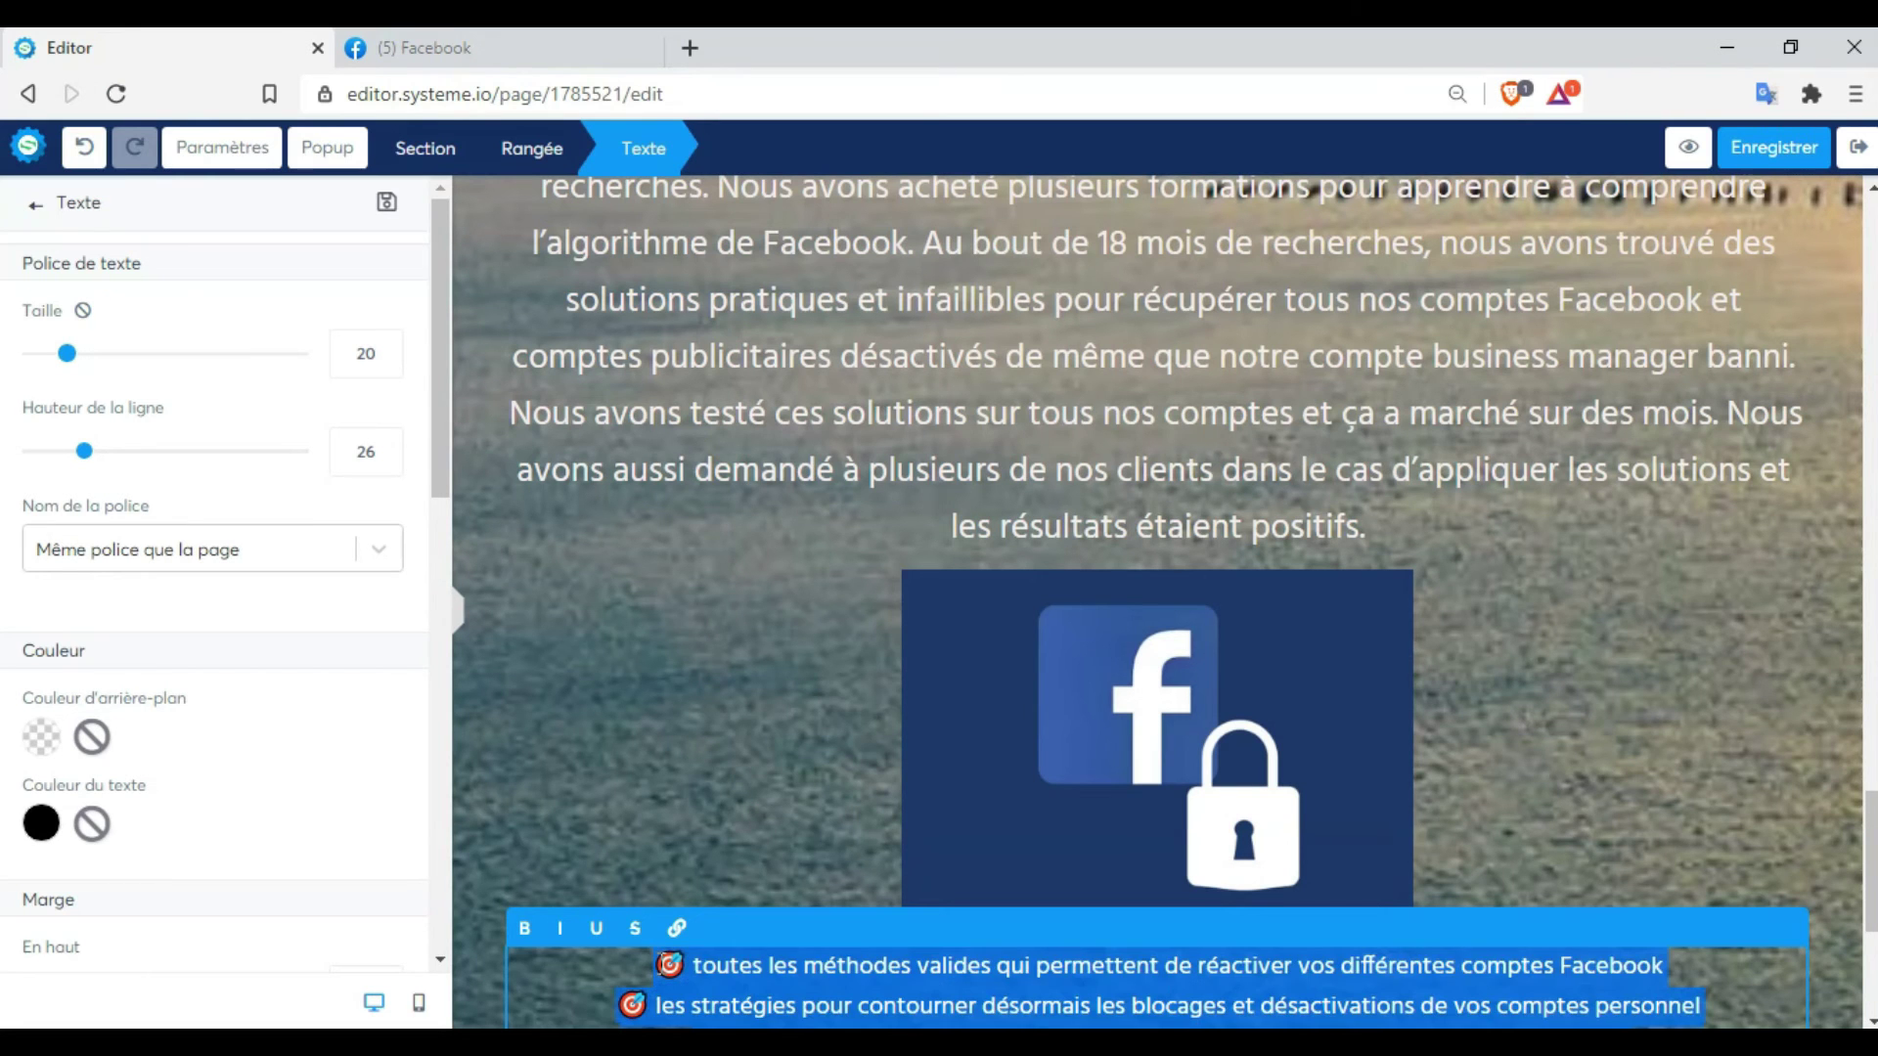
drag(437, 475, 437, 793)
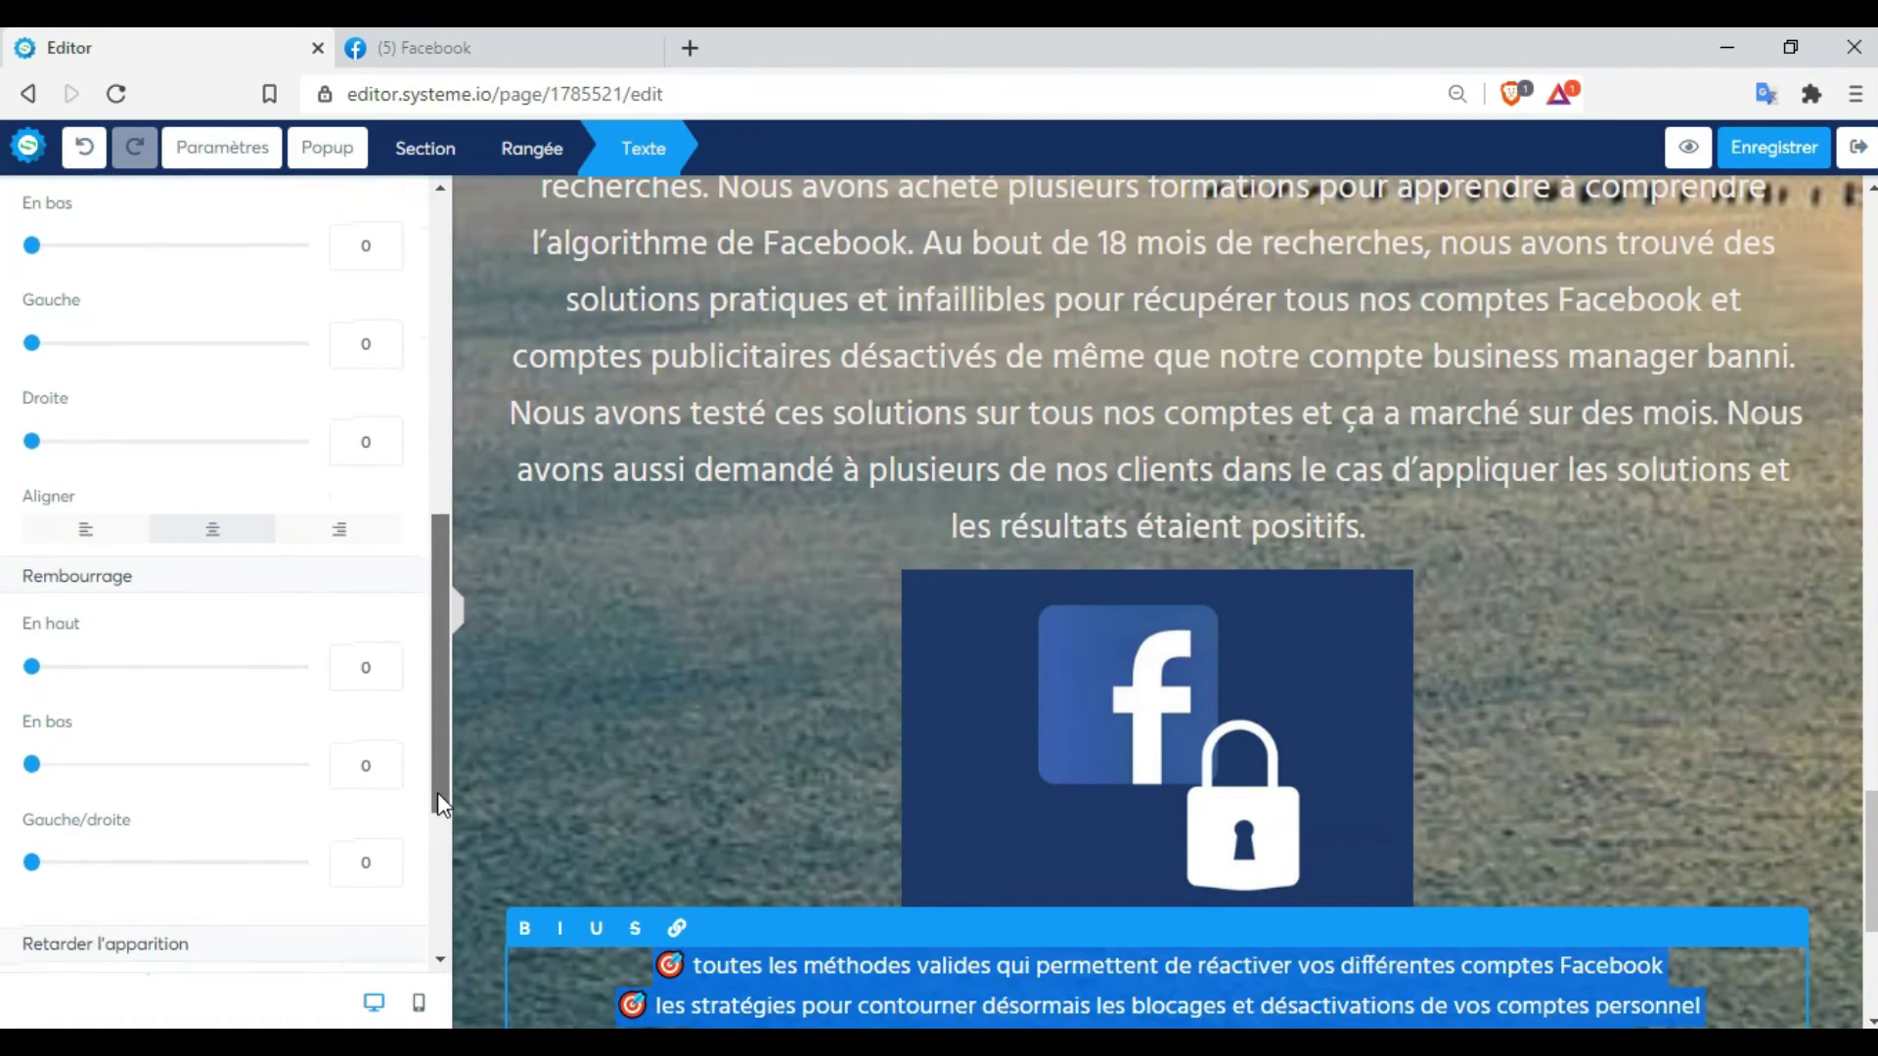
click(93, 537)
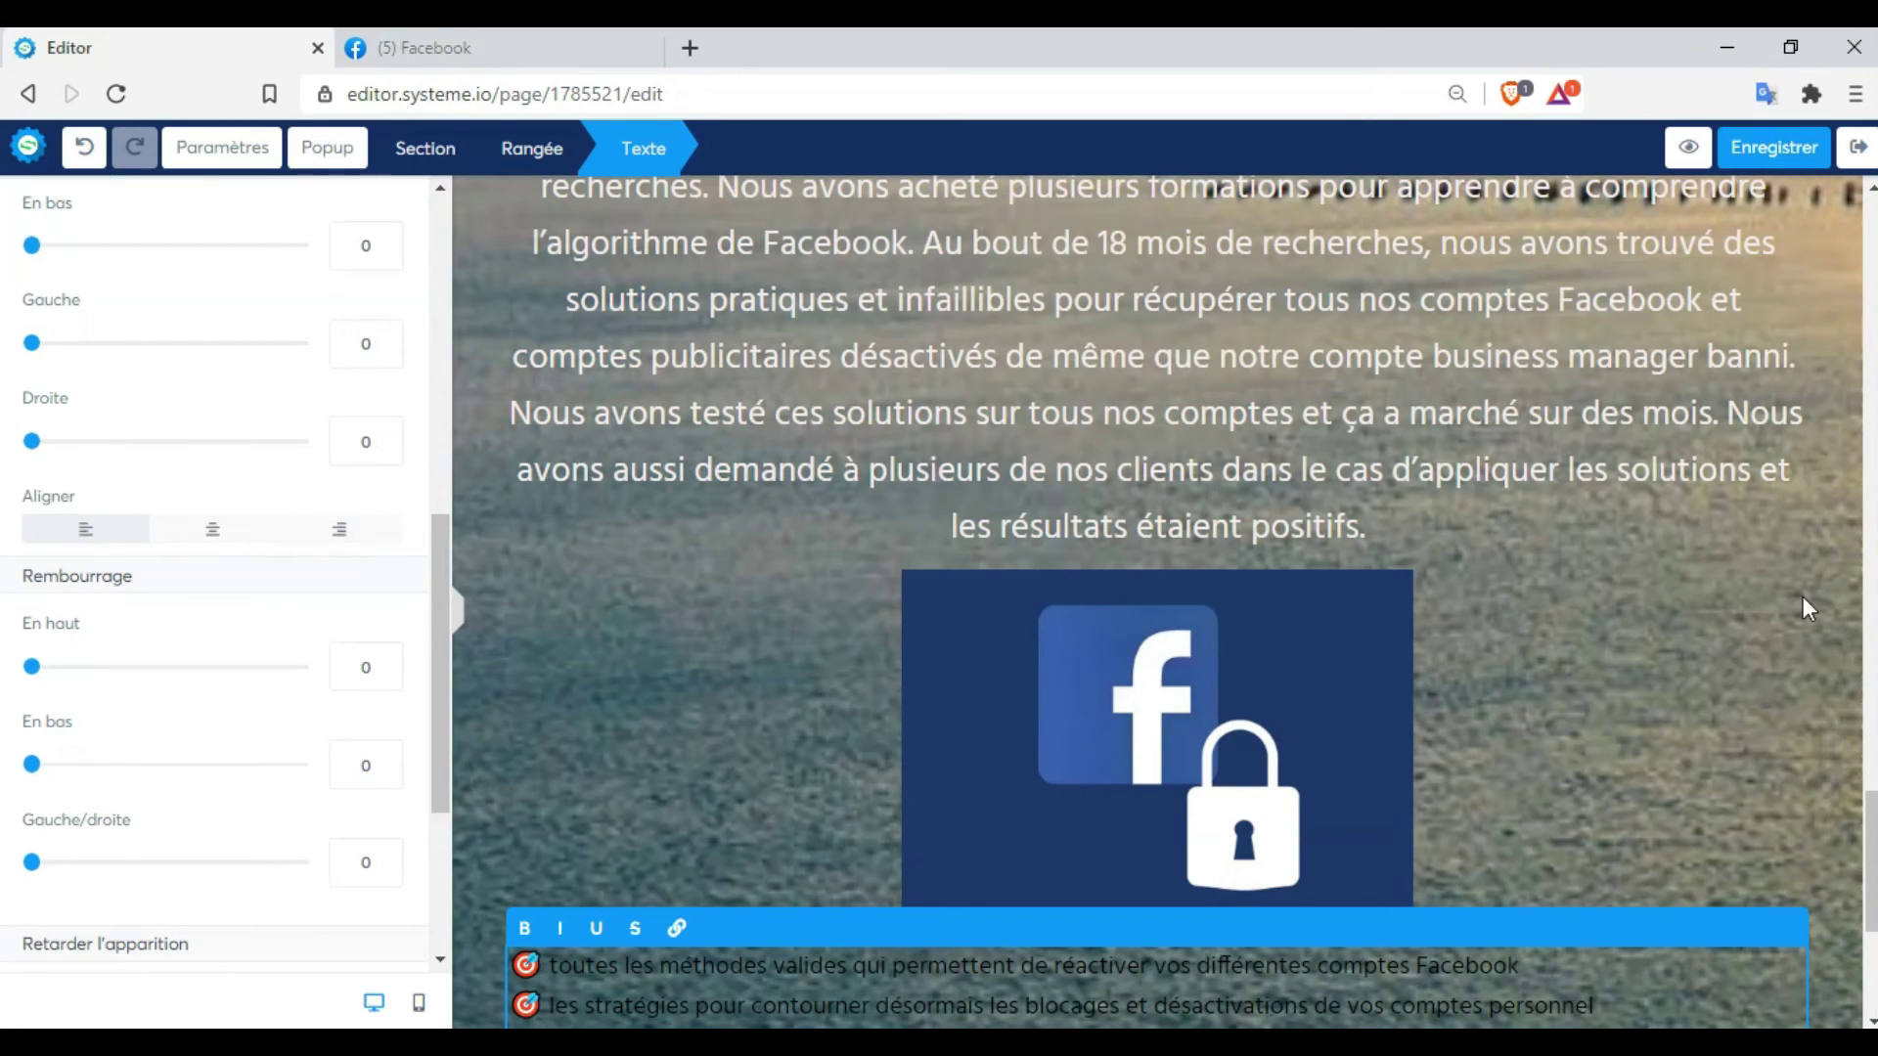
drag(437, 672, 455, 329)
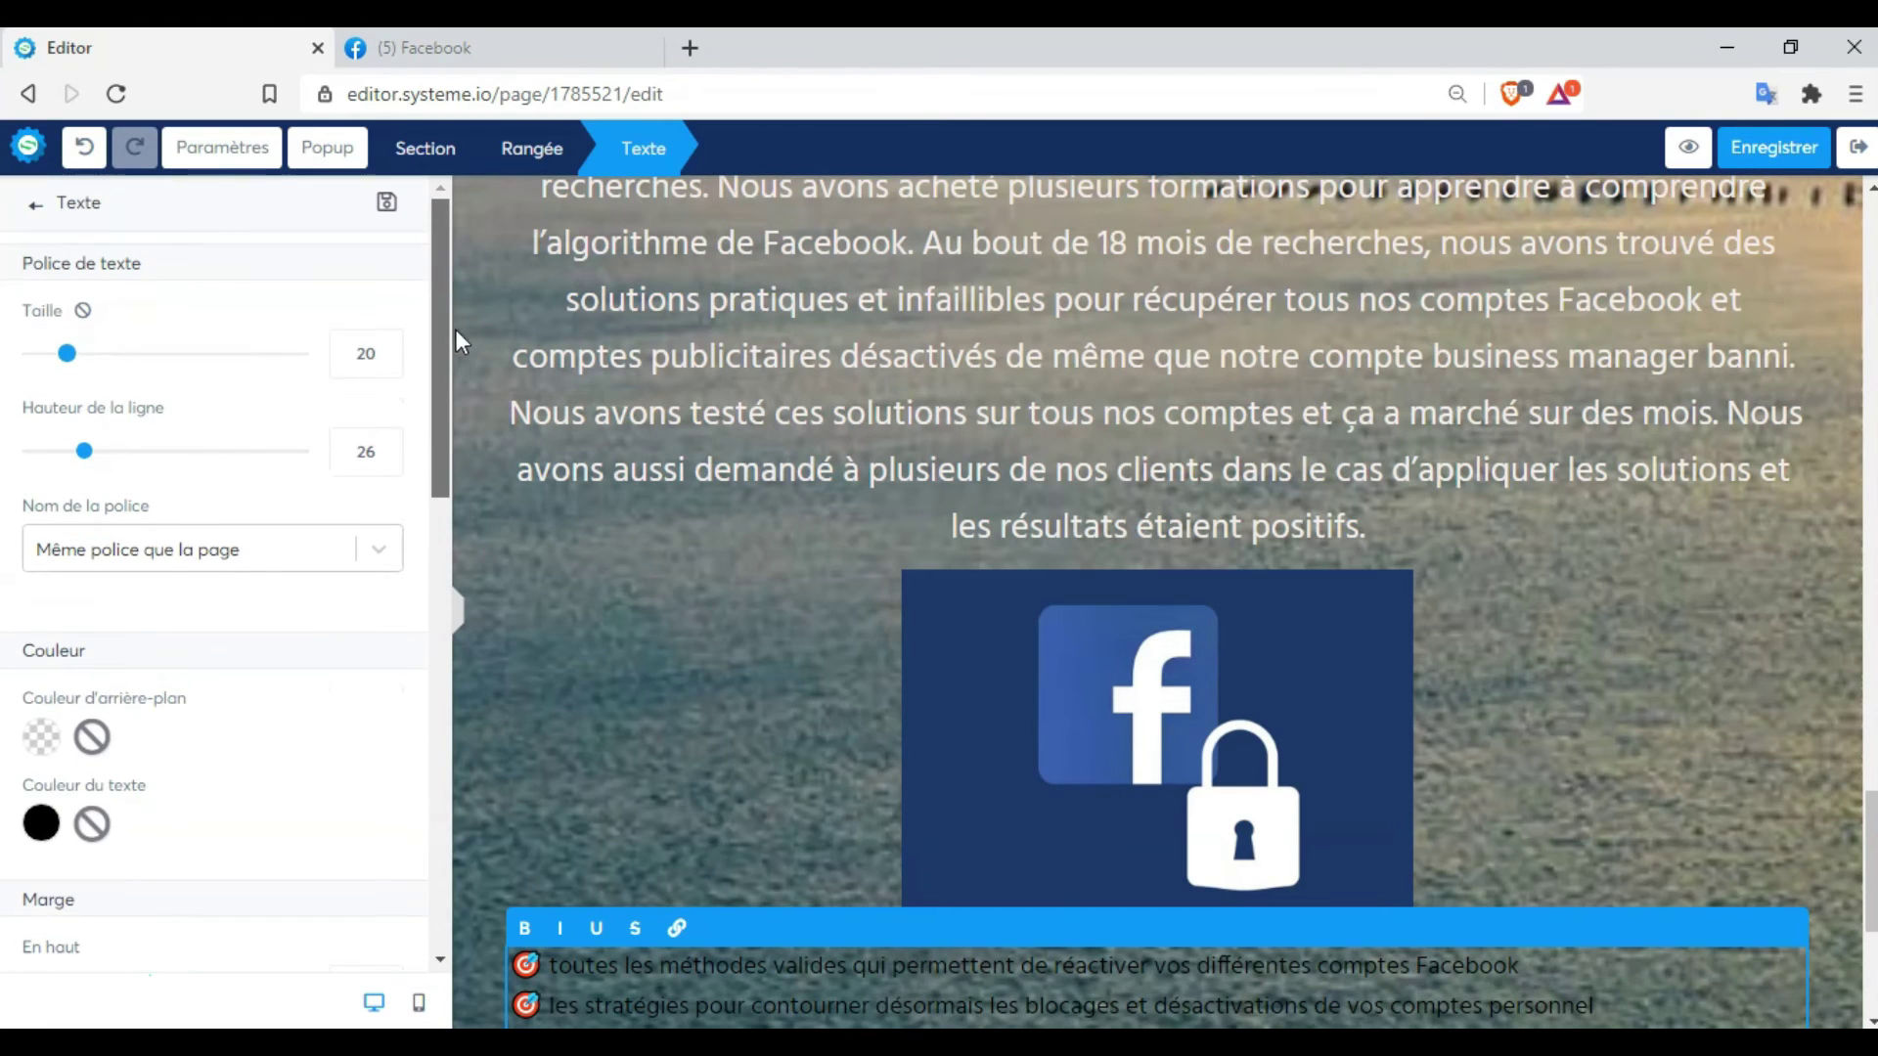
click(42, 824)
click(163, 722)
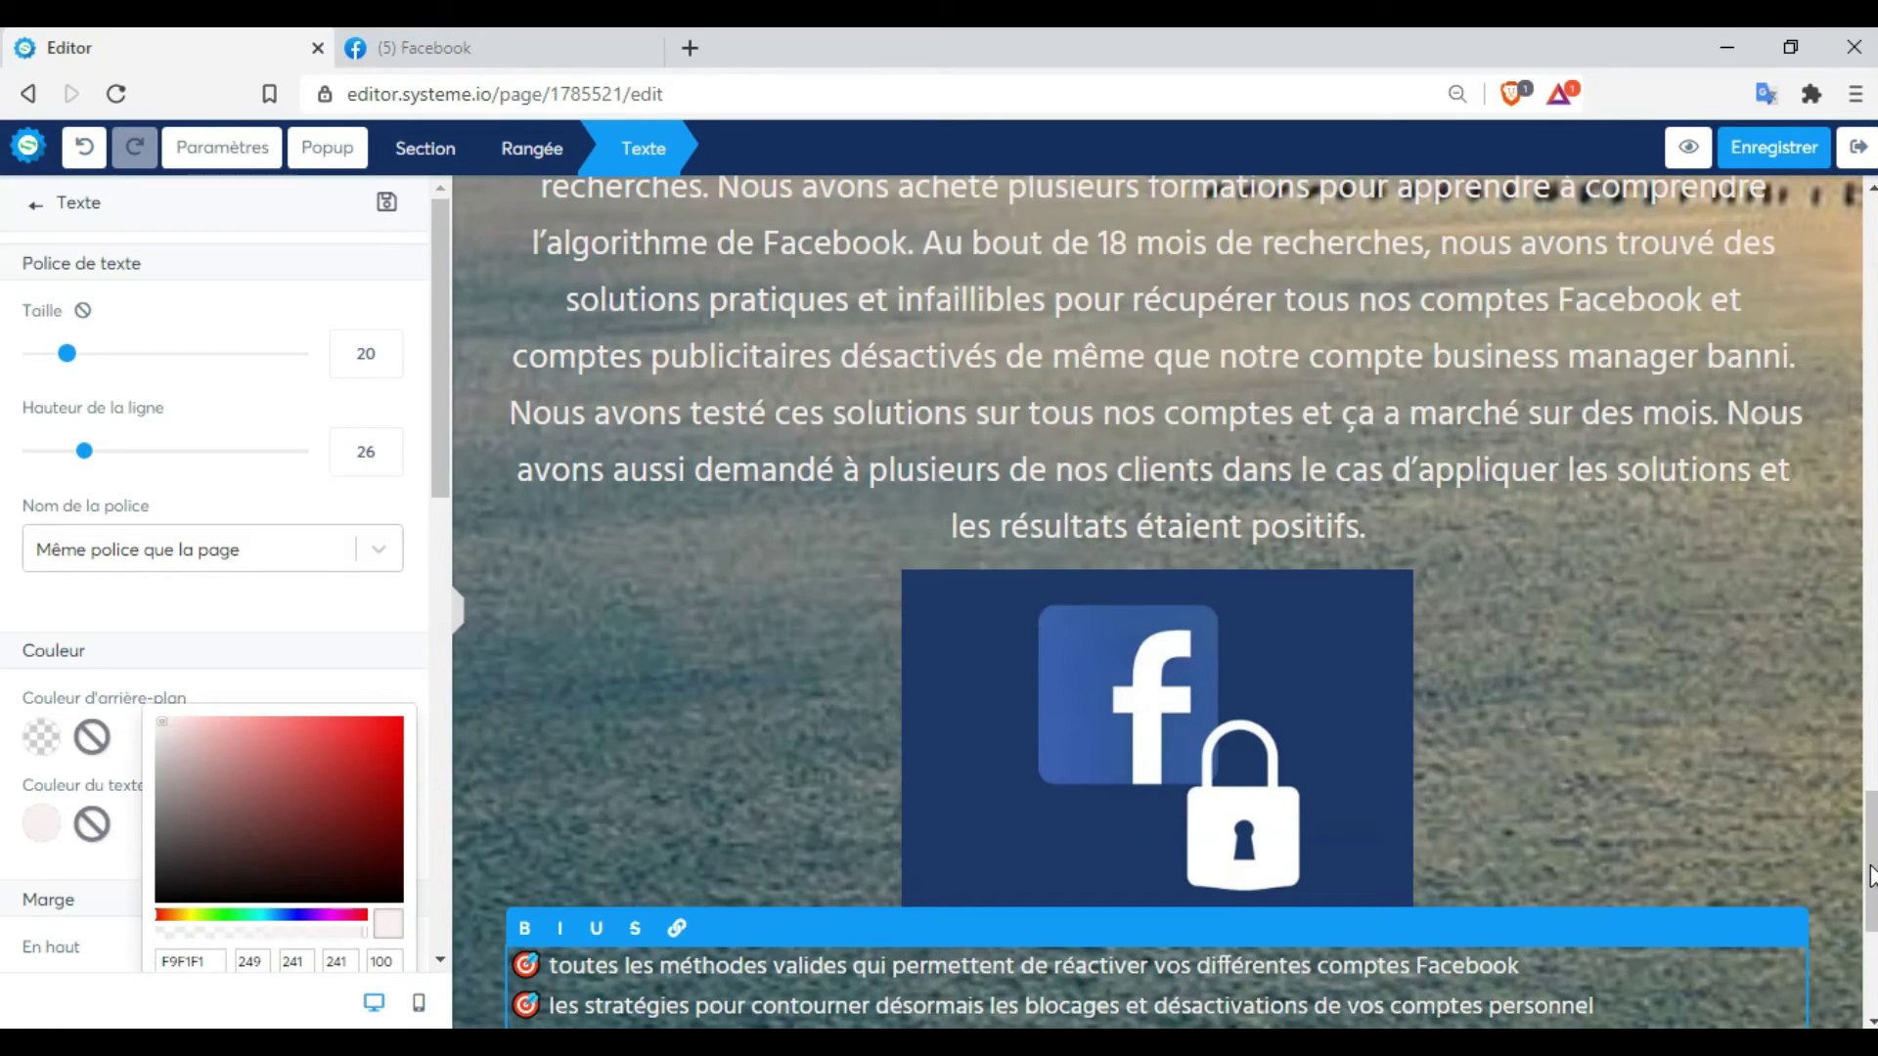
Set the target-bulleted list's line height to 45 and its font size to 24
click(1873, 920)
drag(1872, 919, 1873, 993)
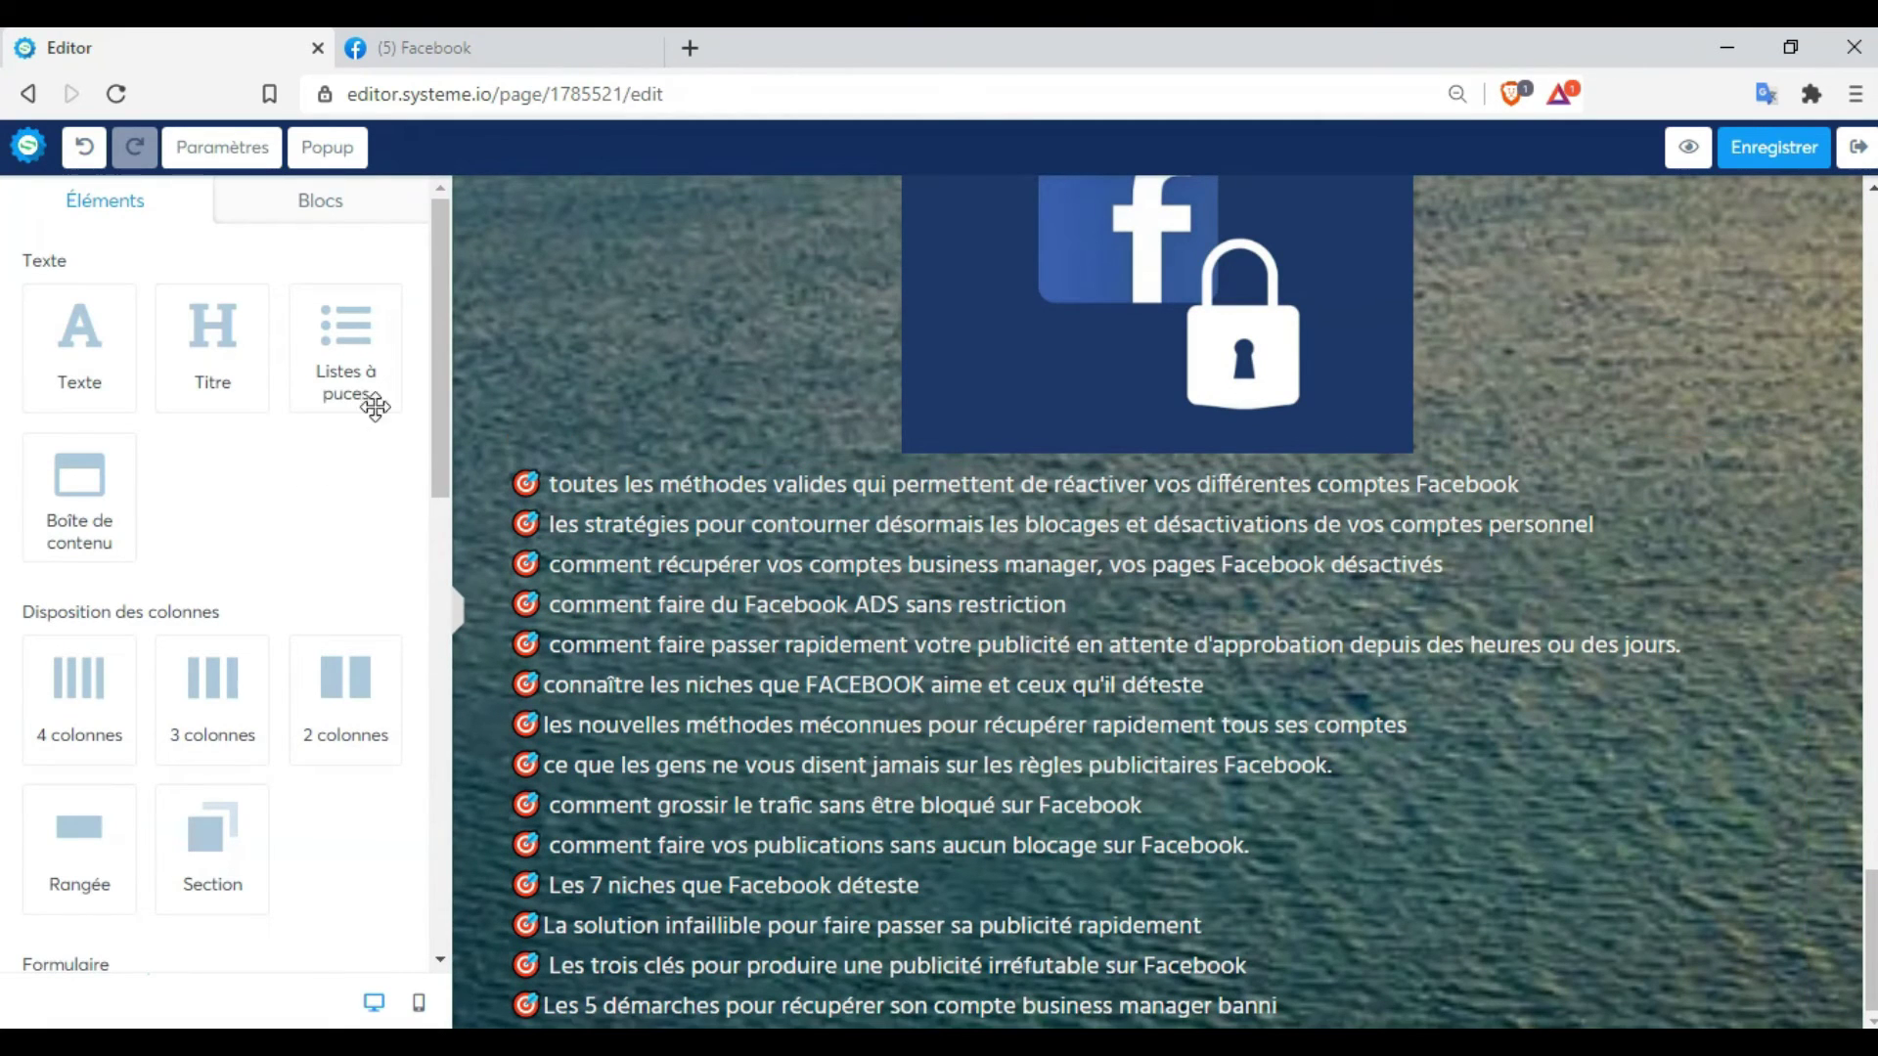
triple_click(597, 768)
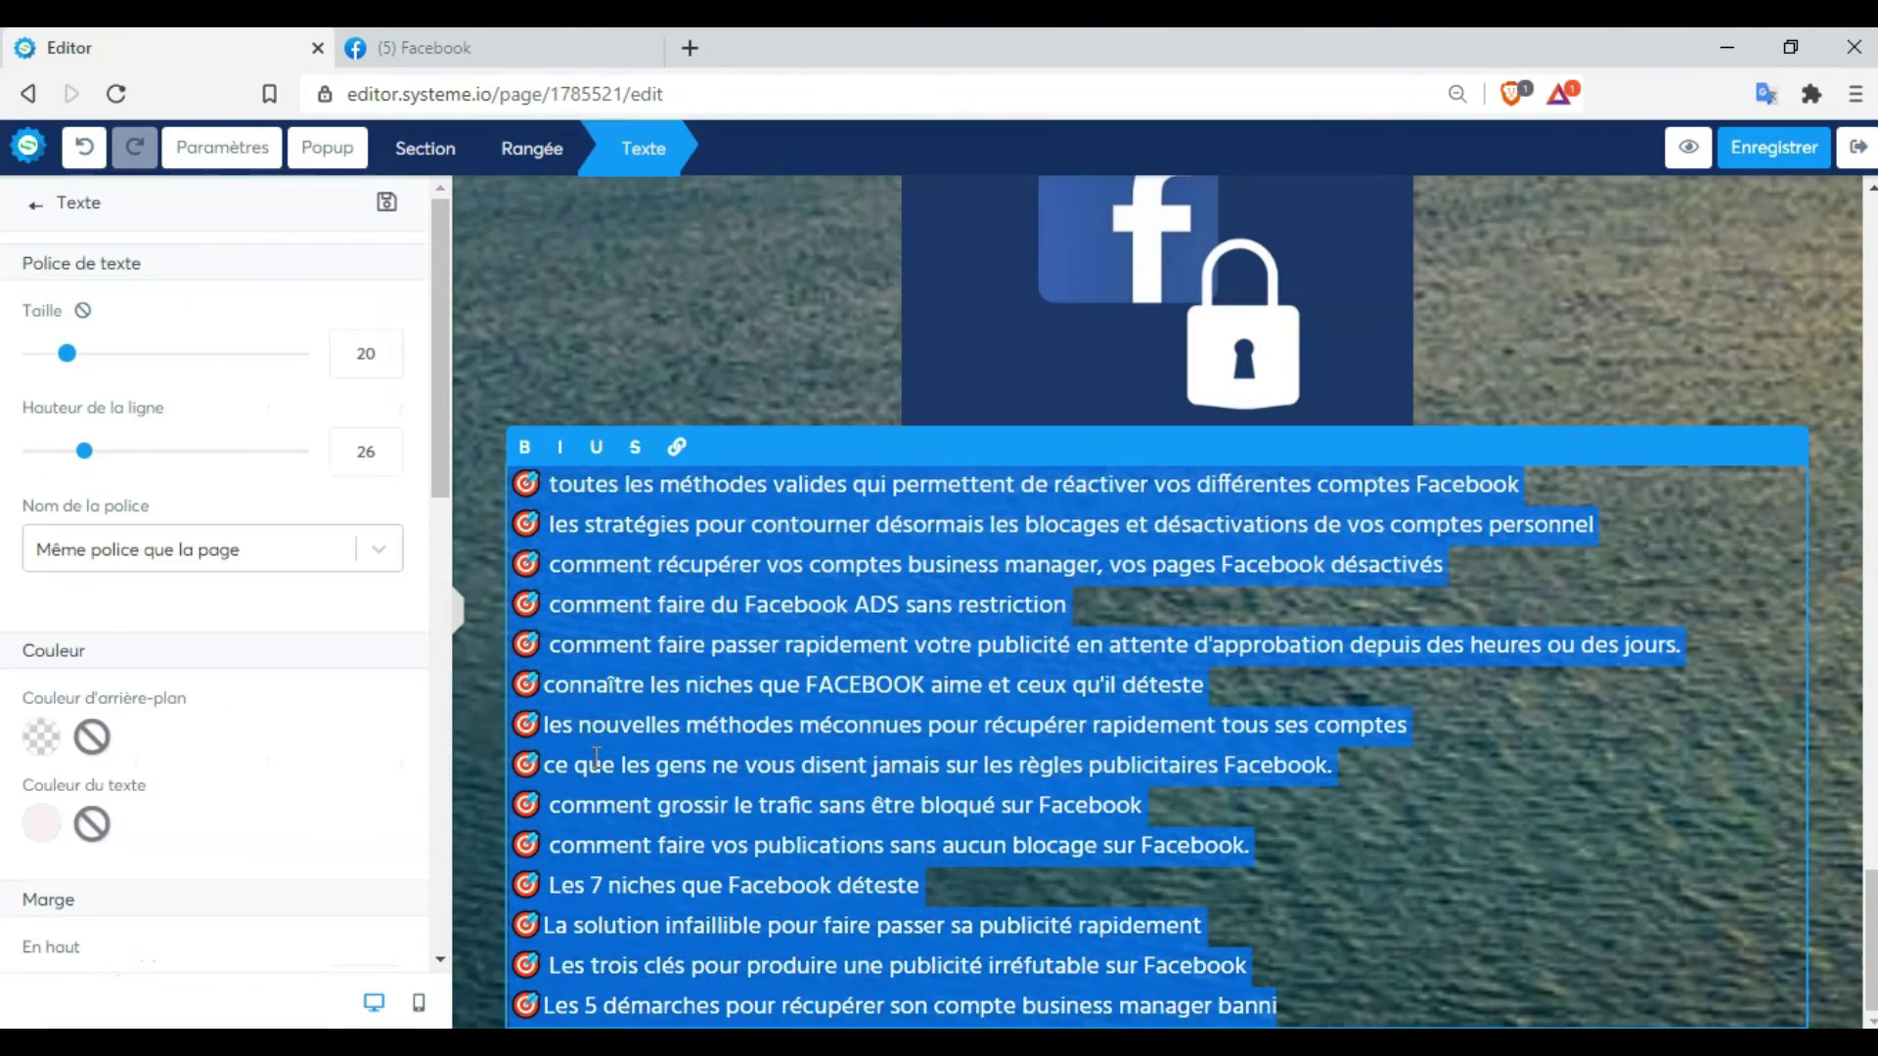
drag(84, 451, 139, 451)
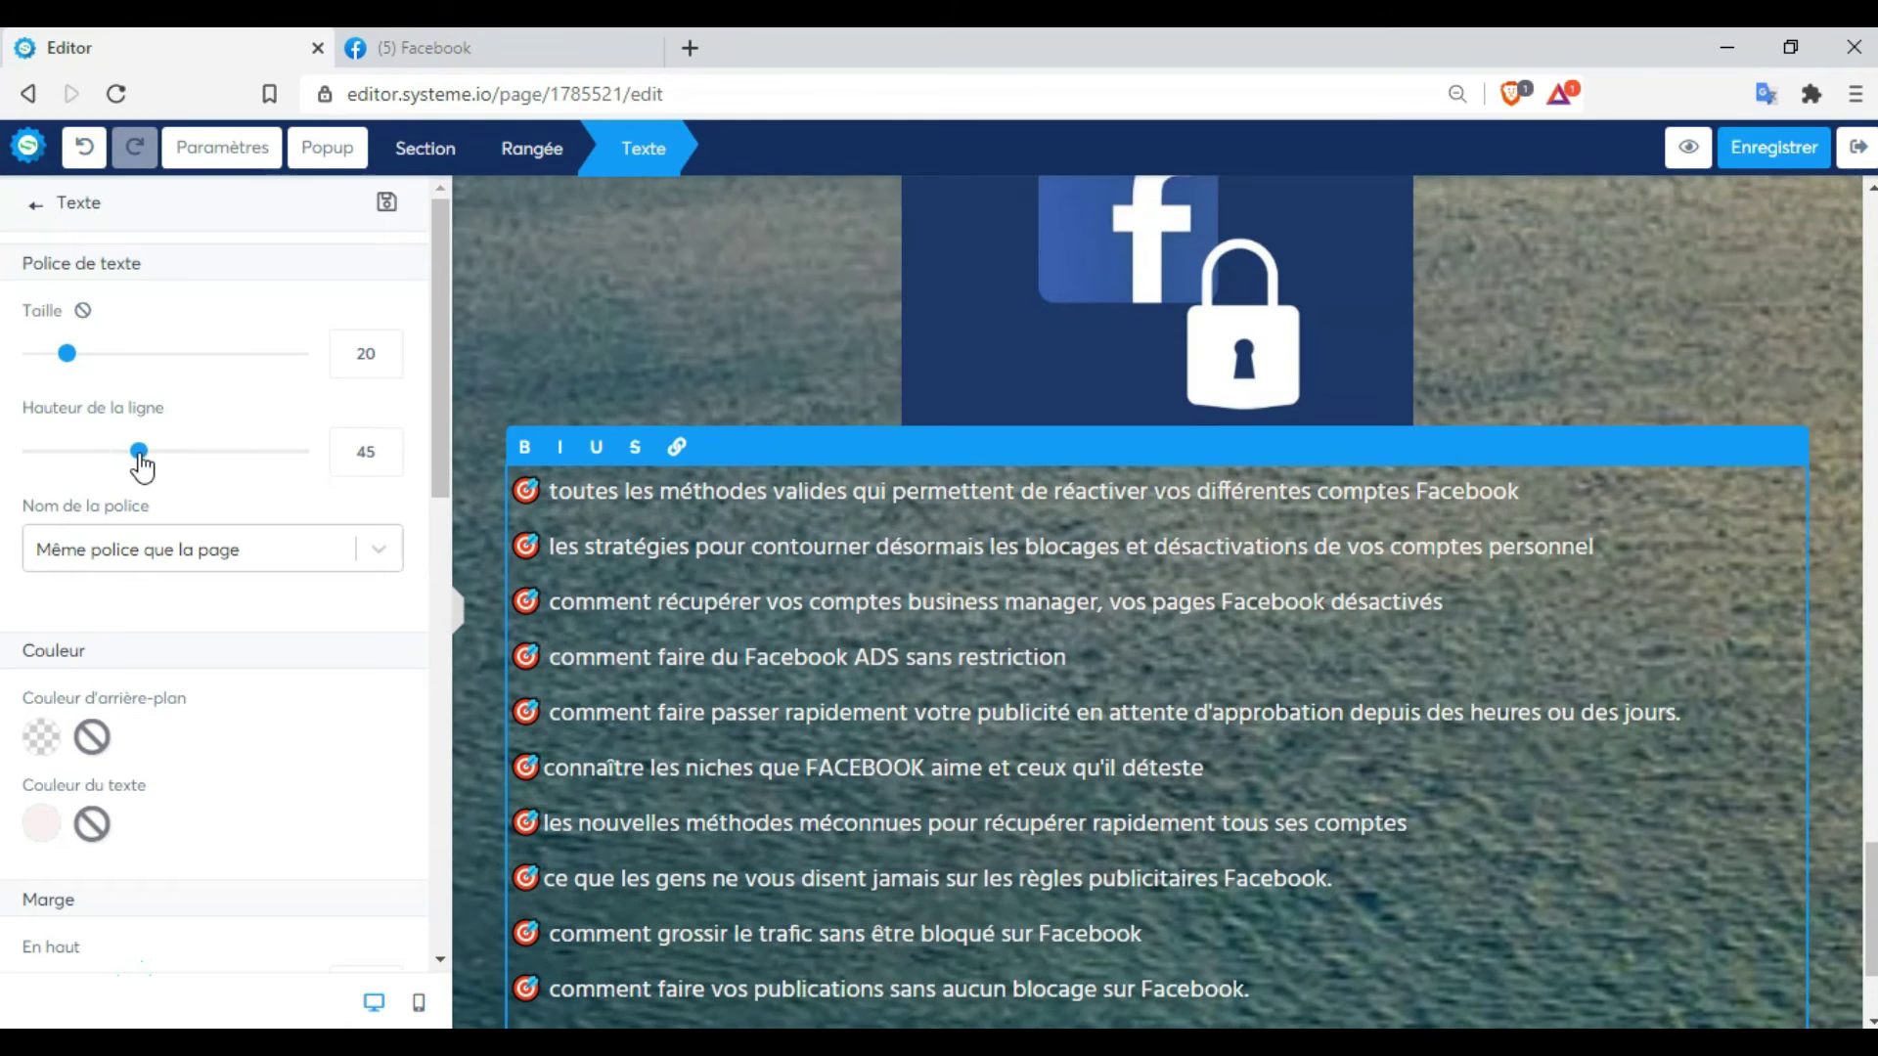
drag(66, 355, 79, 354)
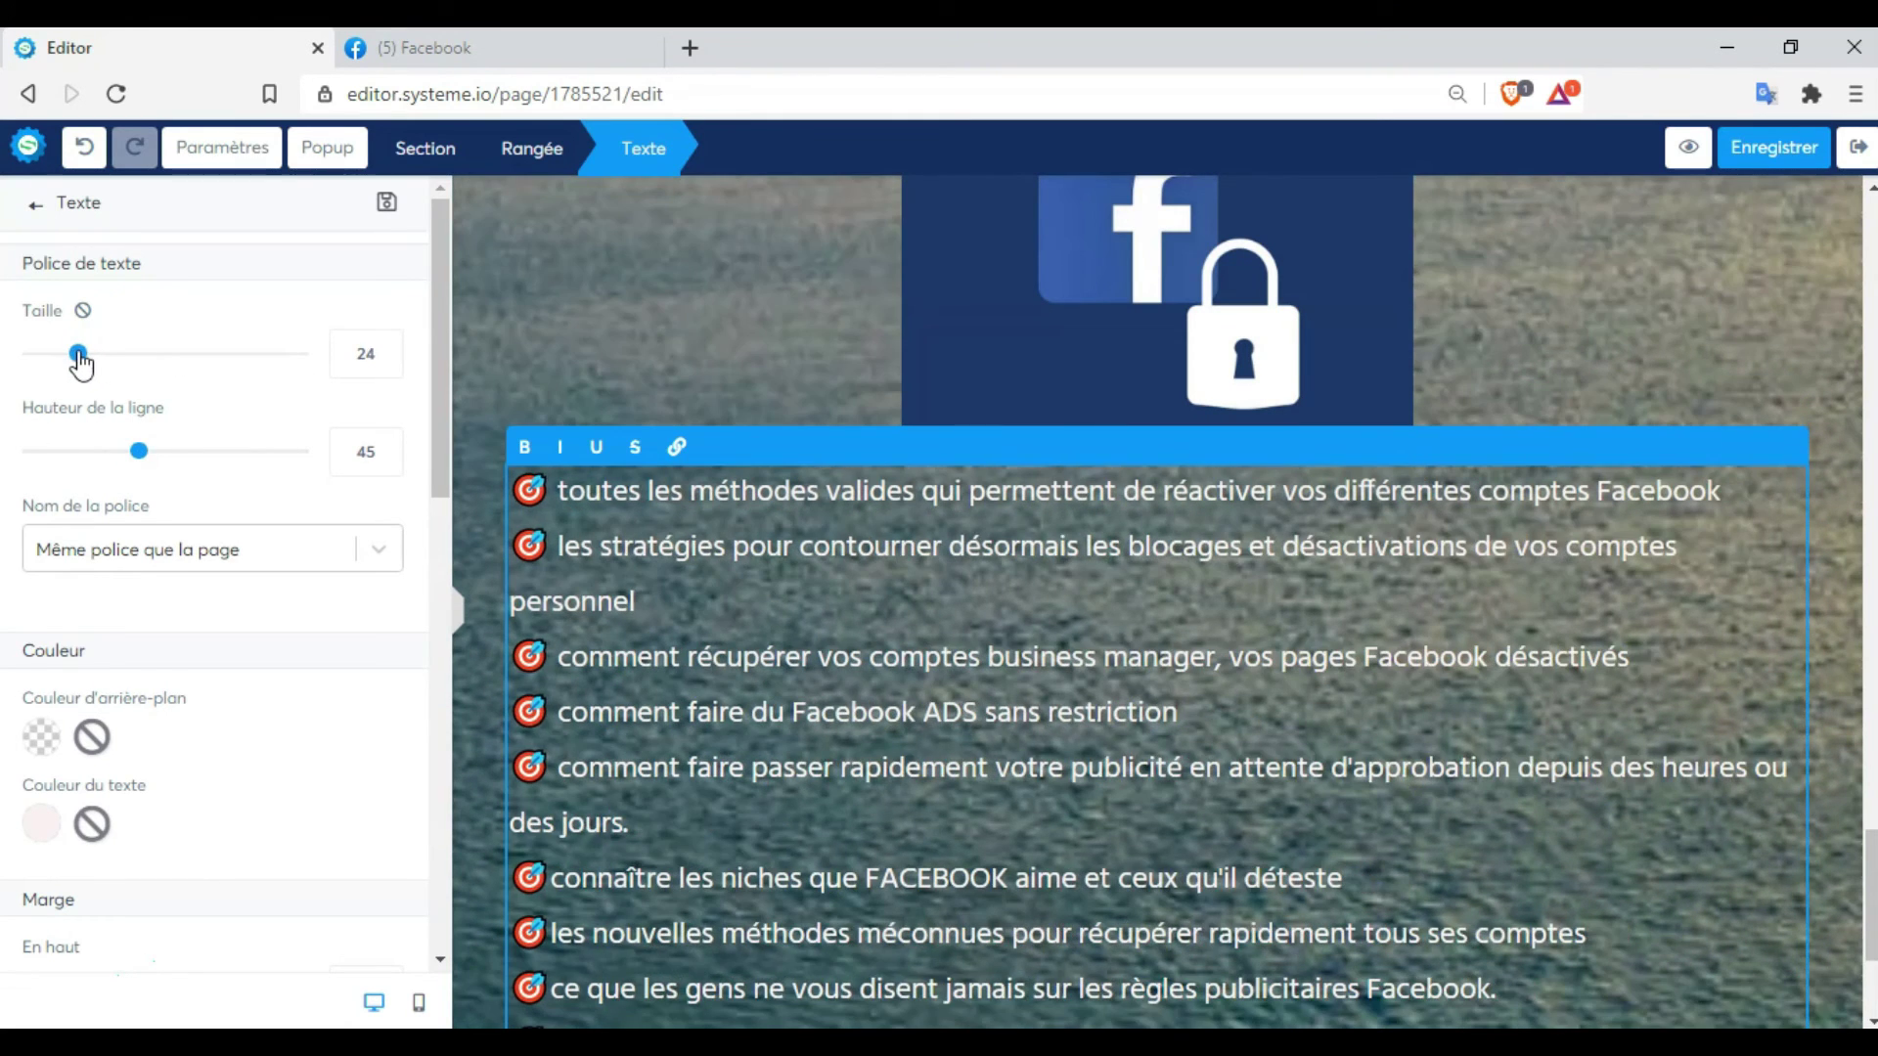
Insert an empty line above the first item of the target-bulleted list
key(ctrl+a)
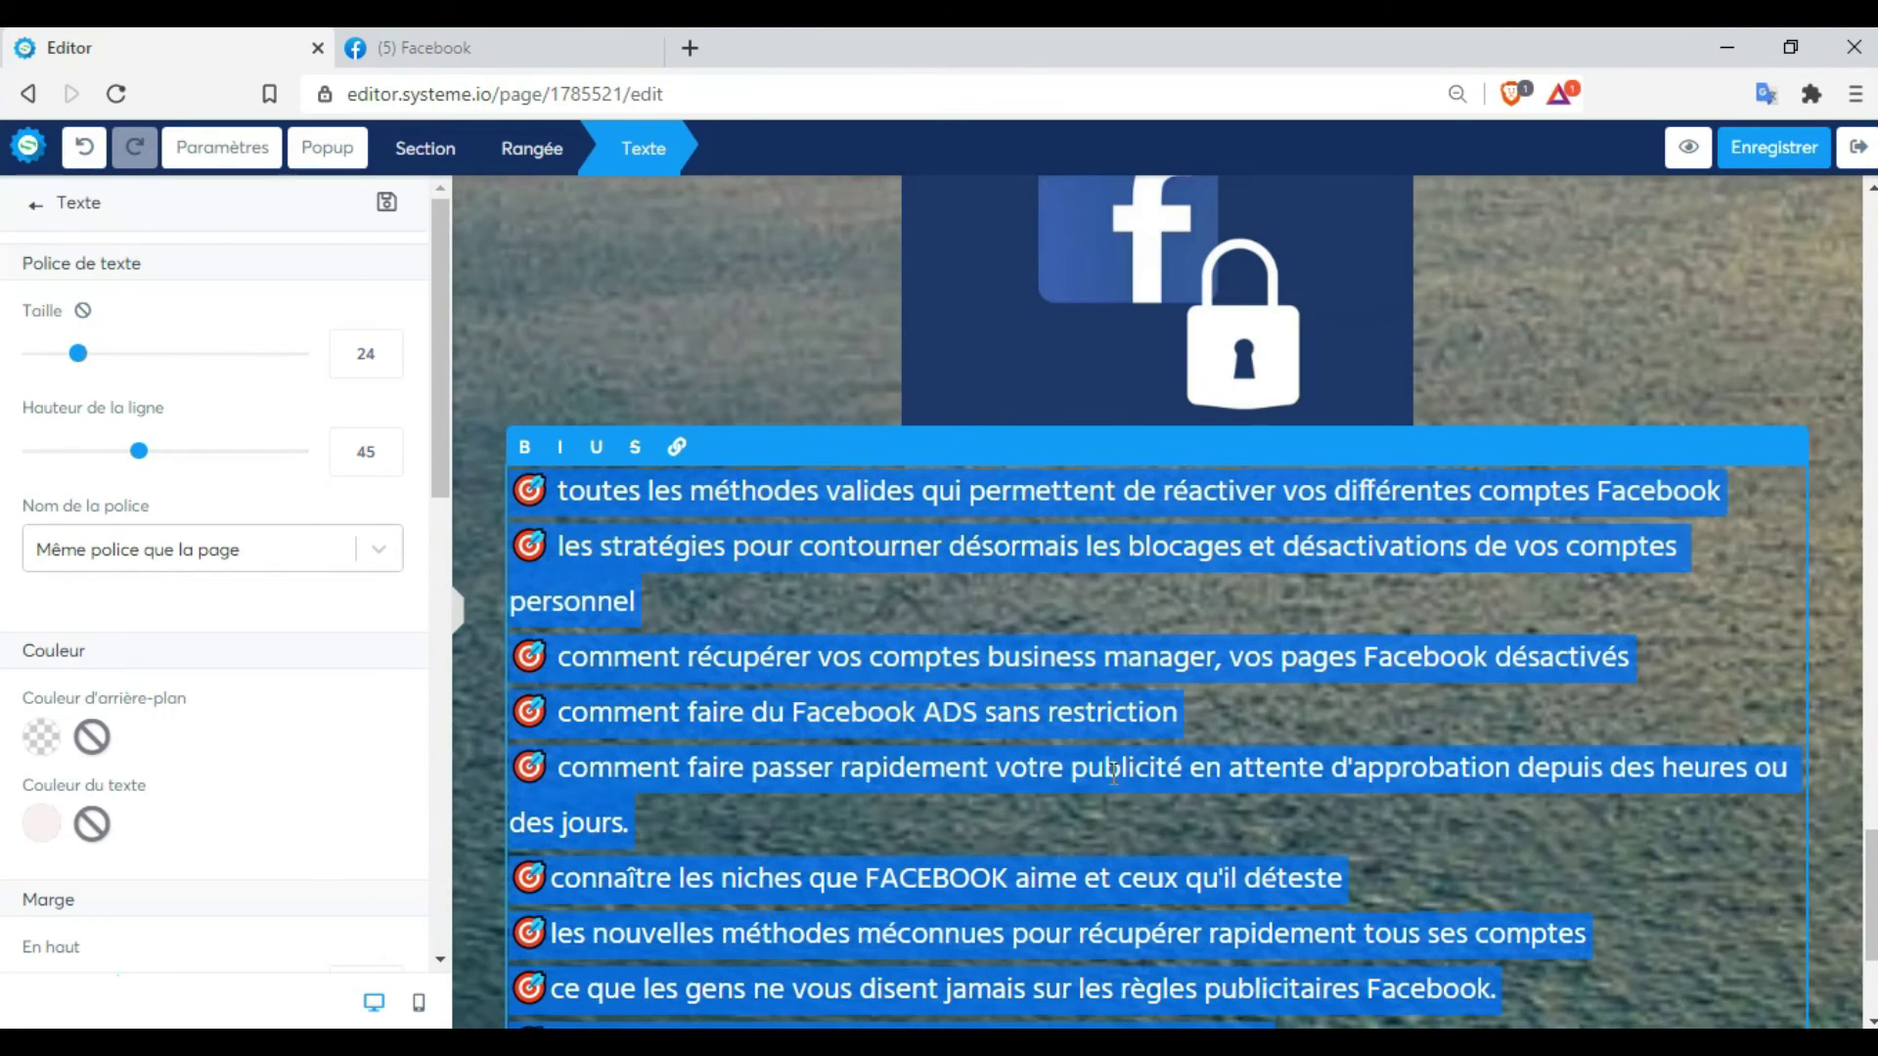
click(1017, 716)
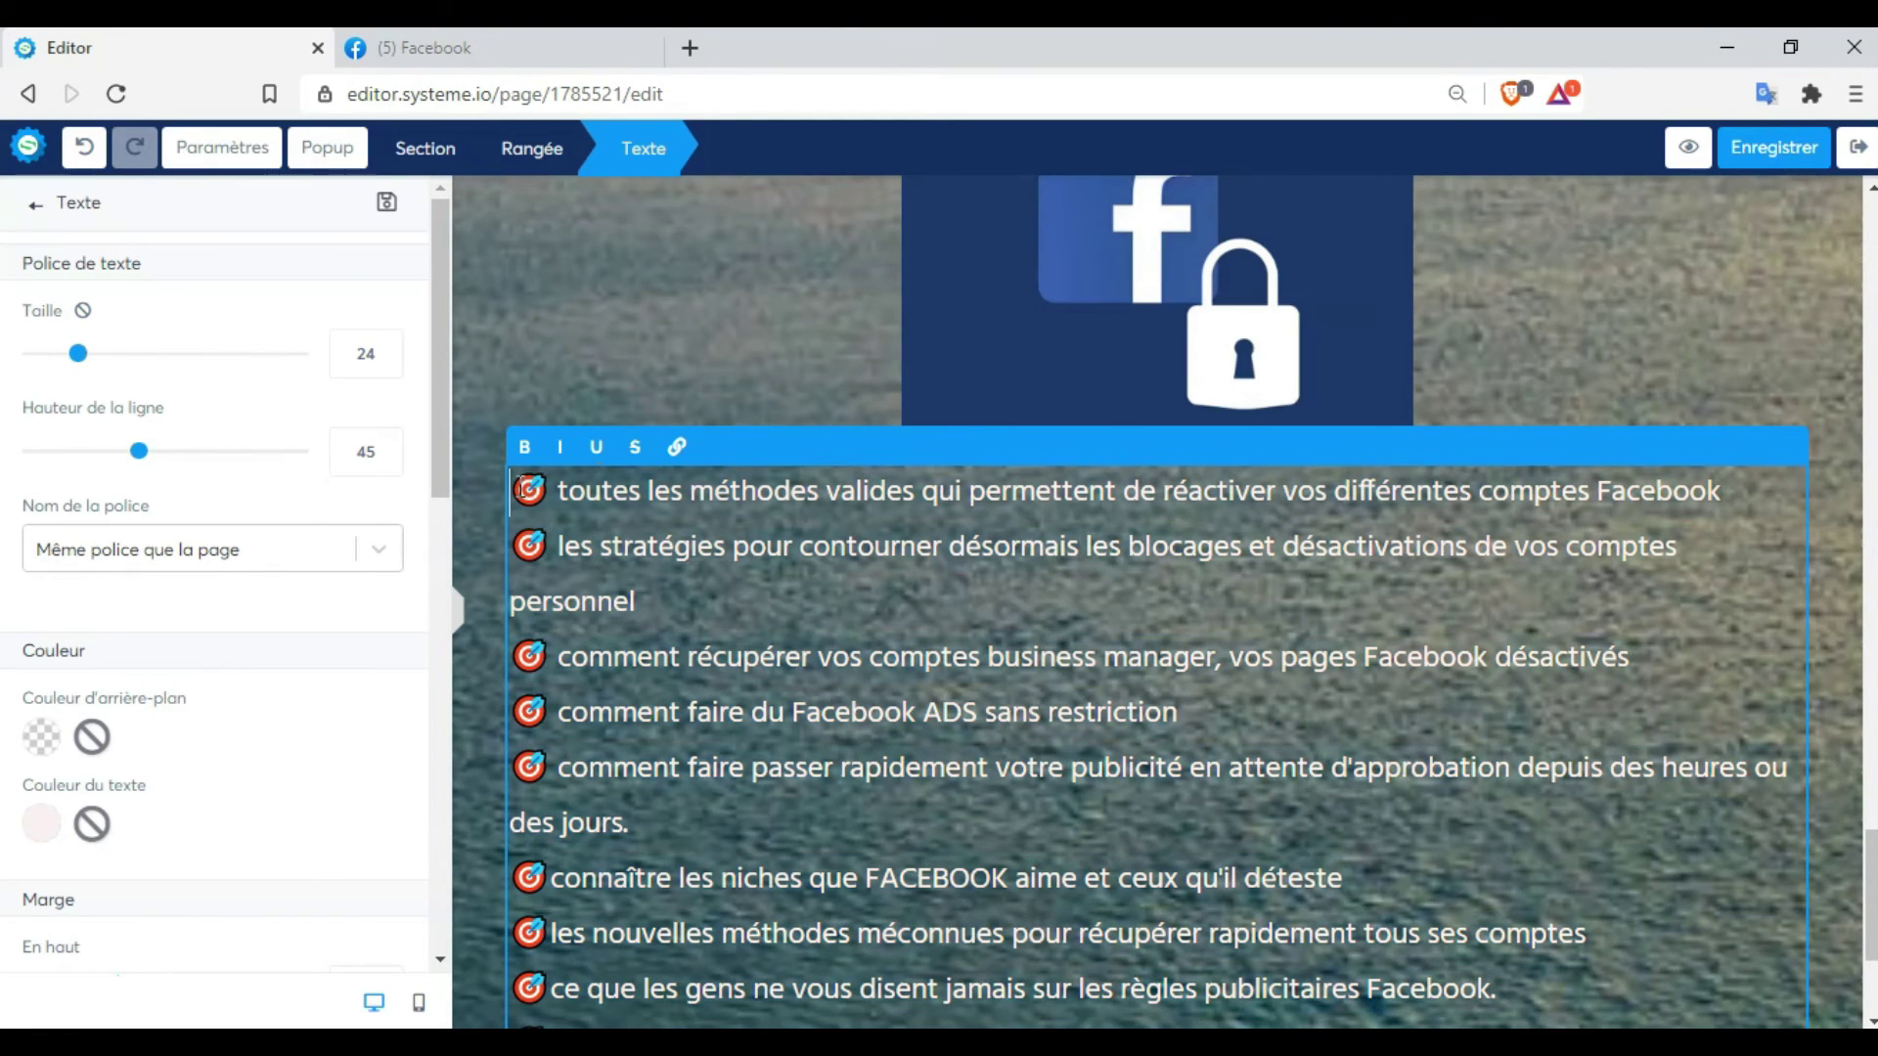
key(Return)
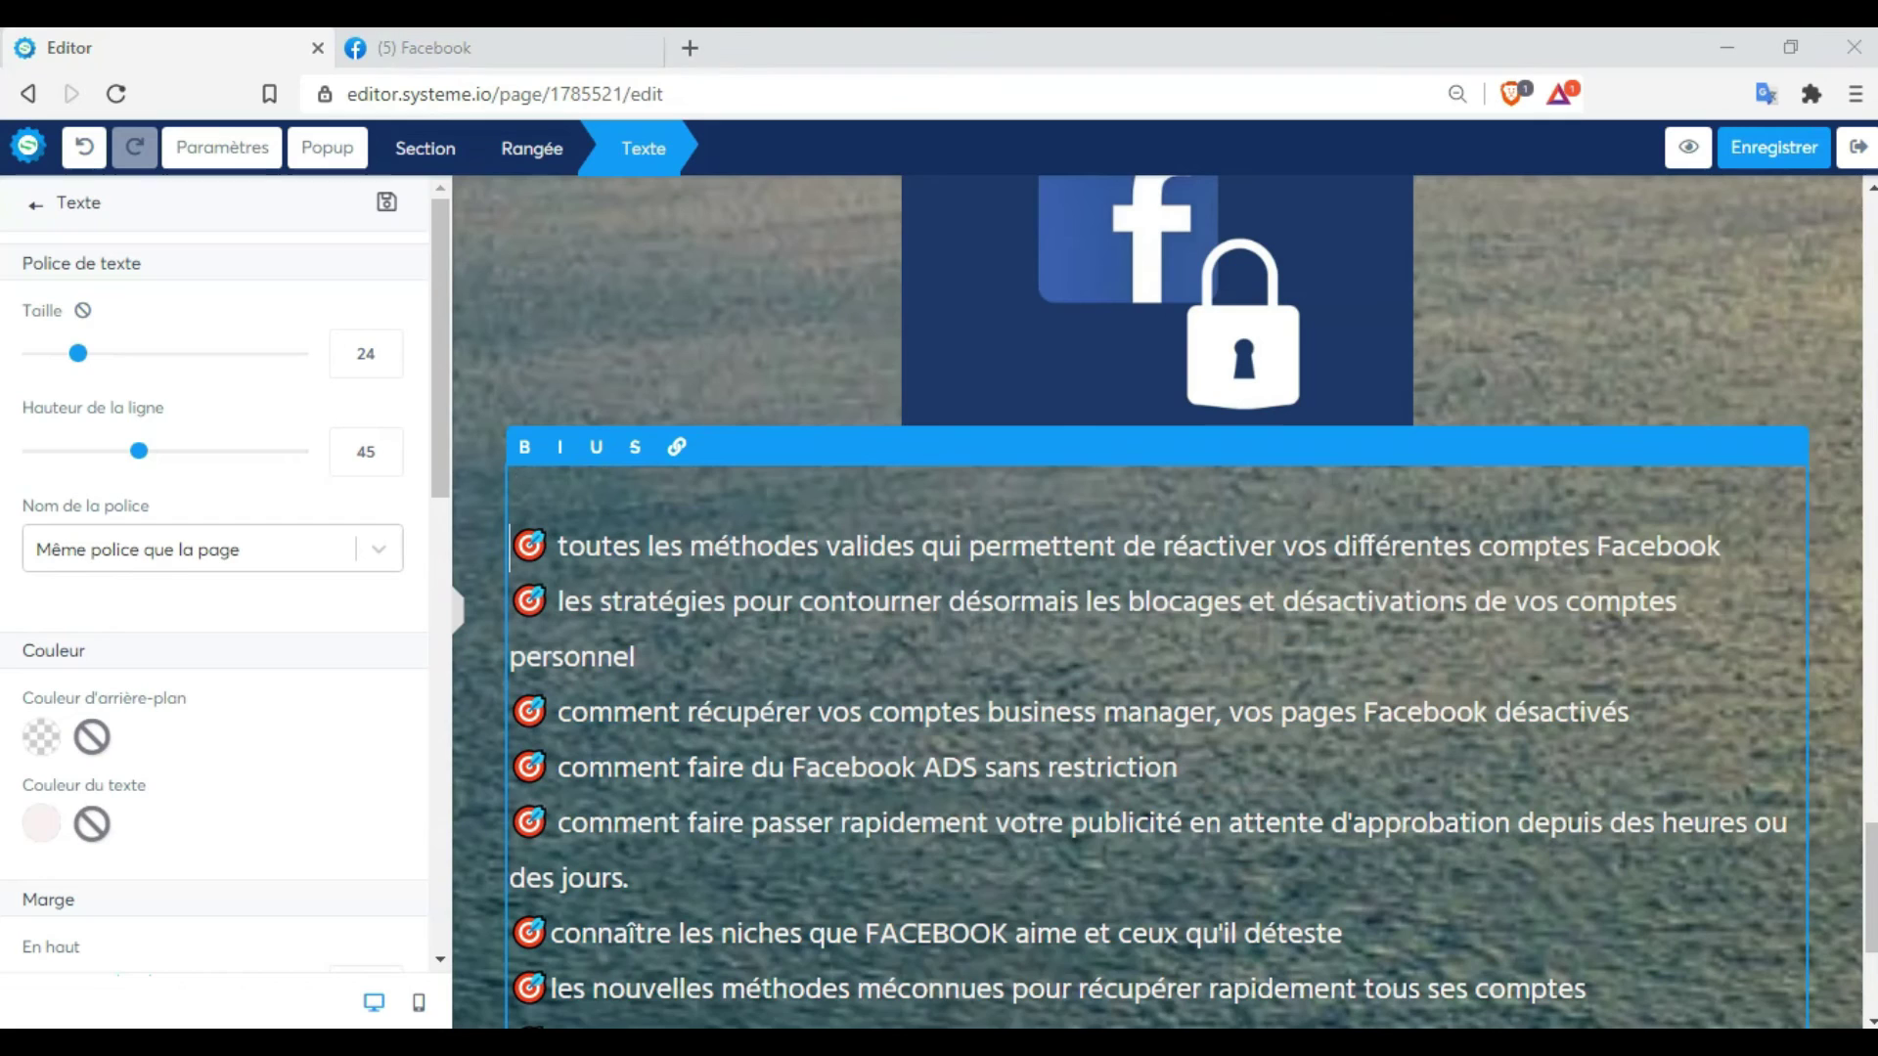
Copy the question "Votre compte publicitaire a été désactivé et vous cherchez voies et moyens pour le réactiver ?" from Word into the empty line above the list
click(922, 918)
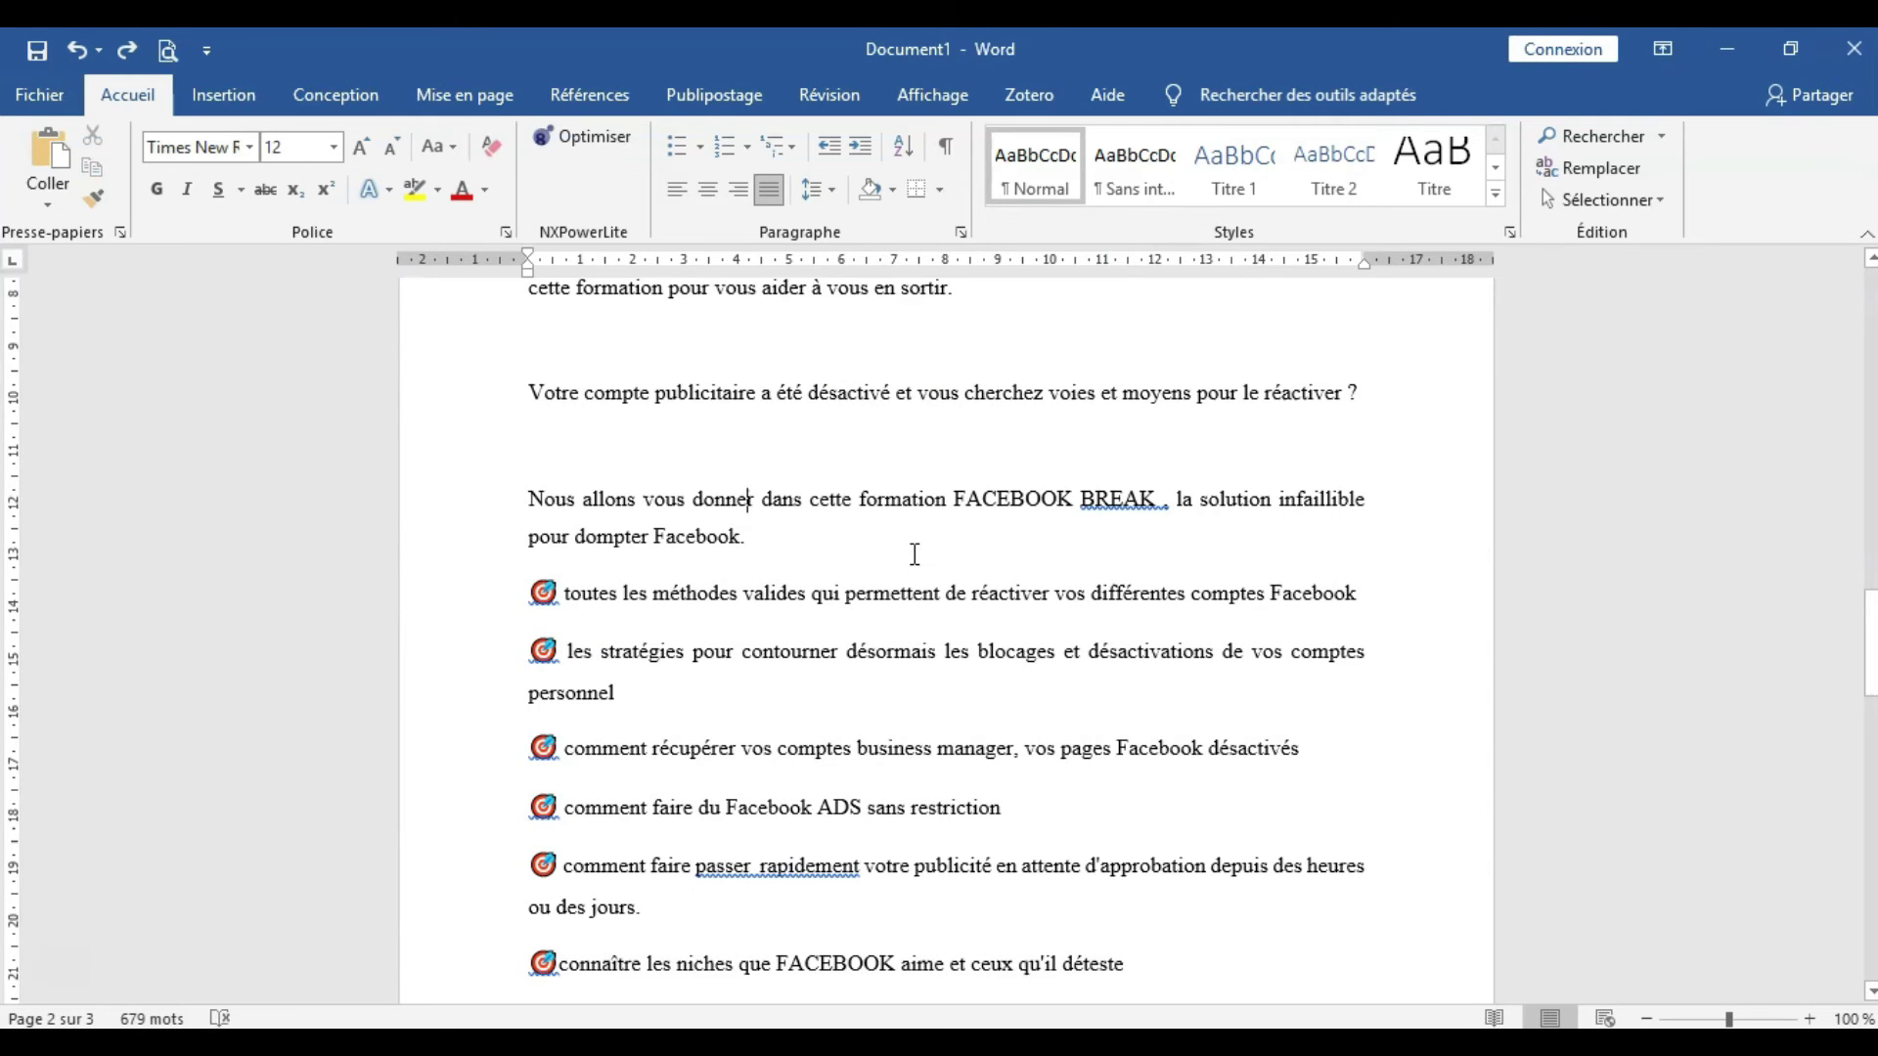
scroll(915, 554, up, 2)
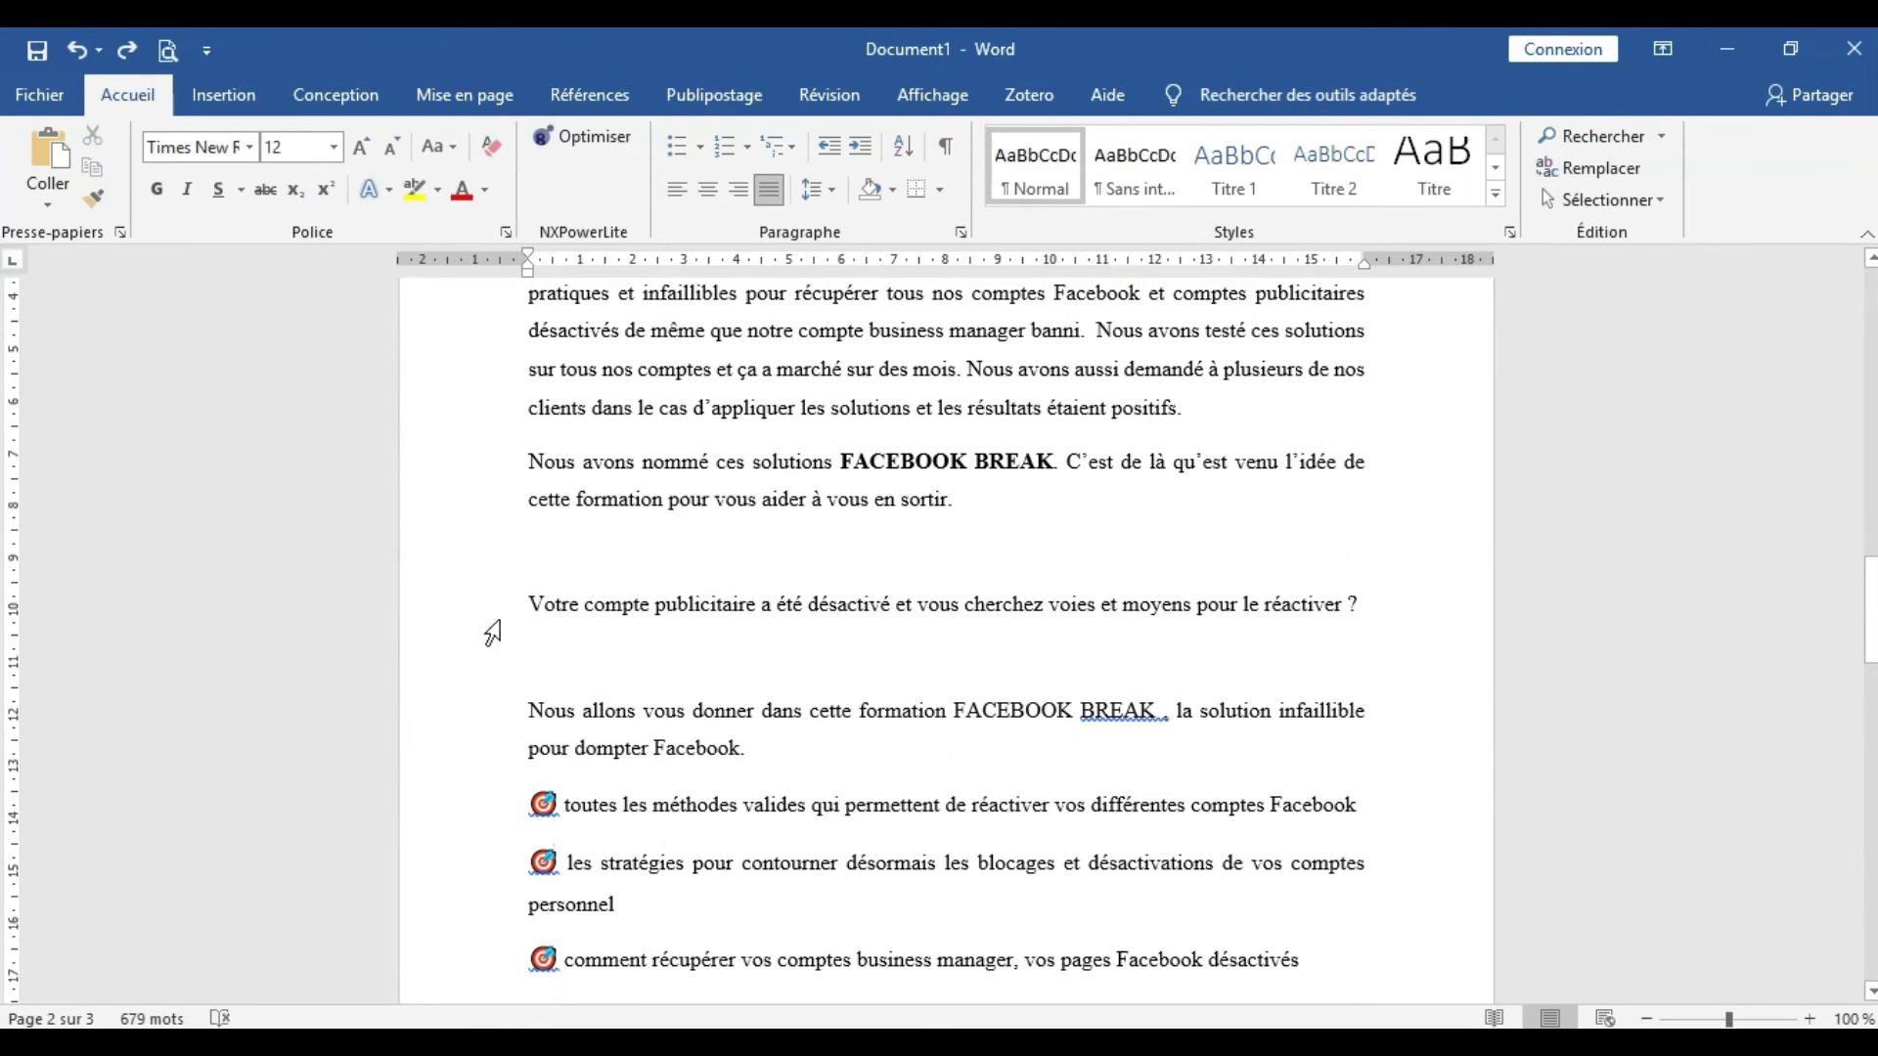
click(485, 614)
key(ctrl+c)
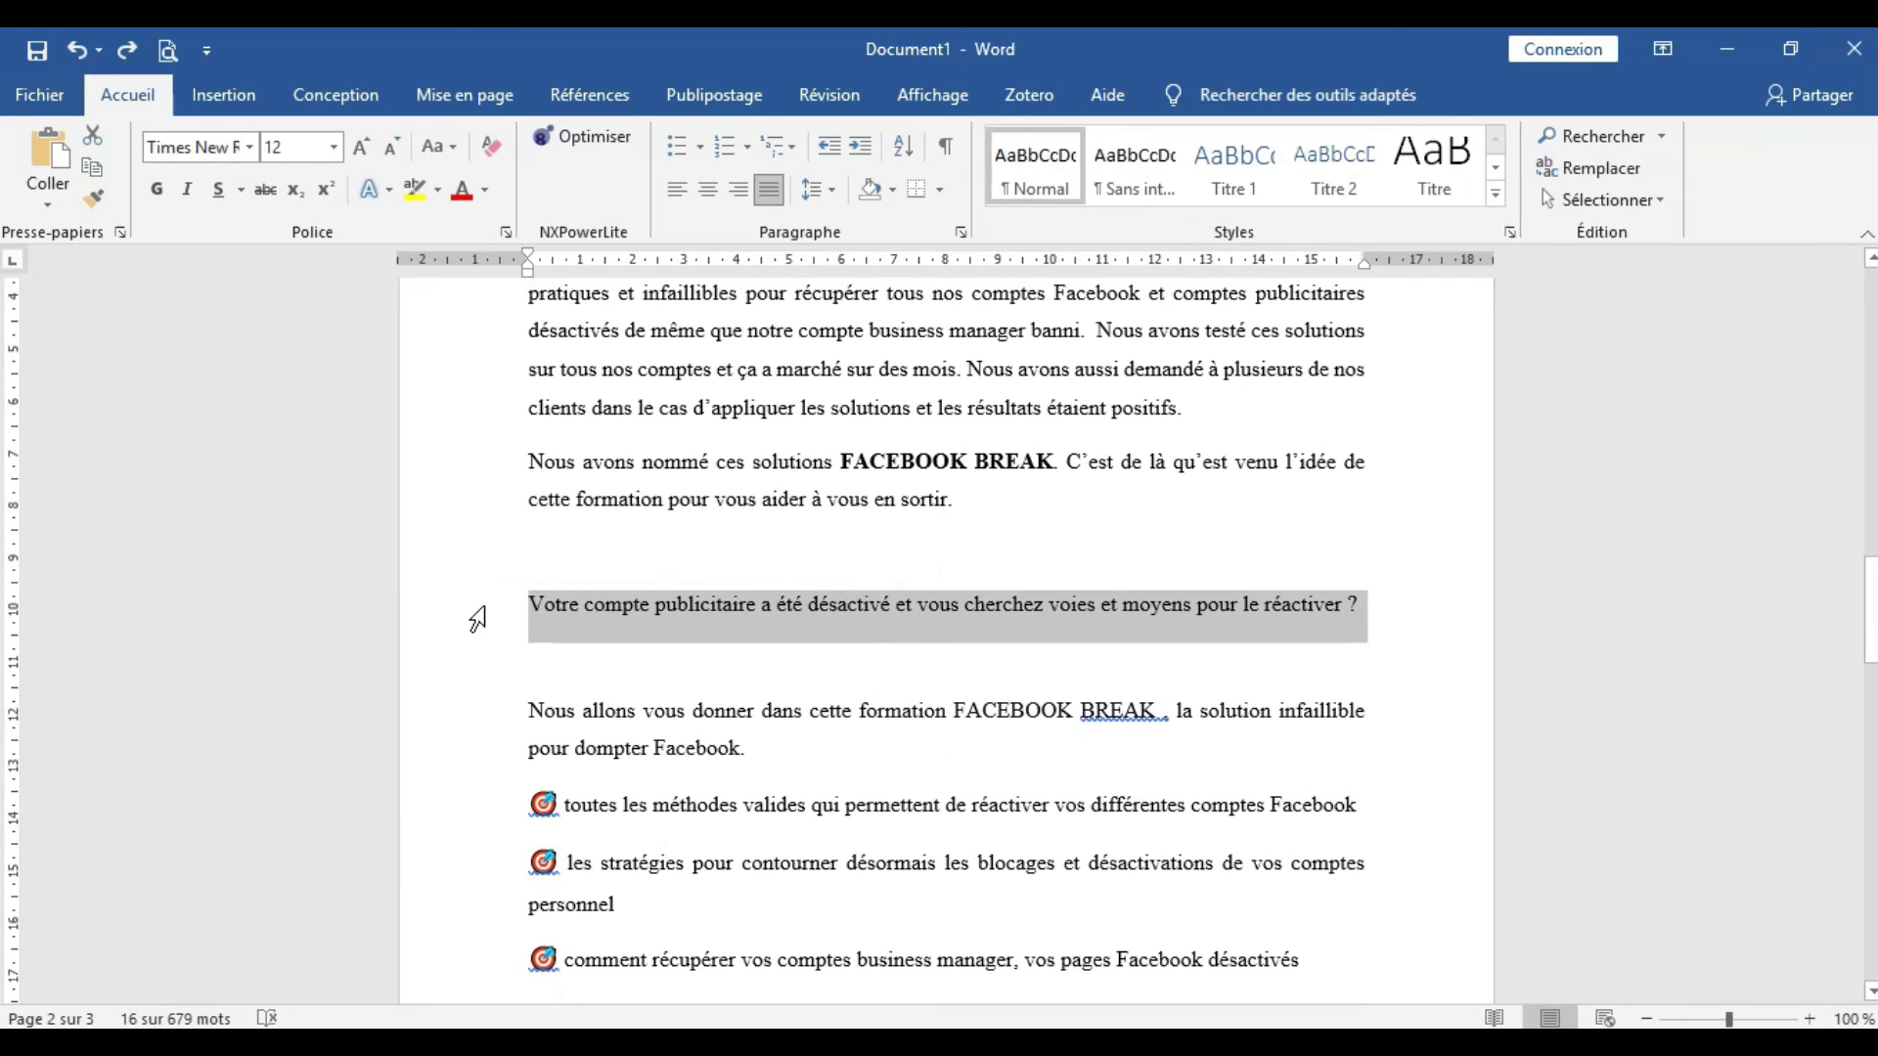
key(alt+Tab)
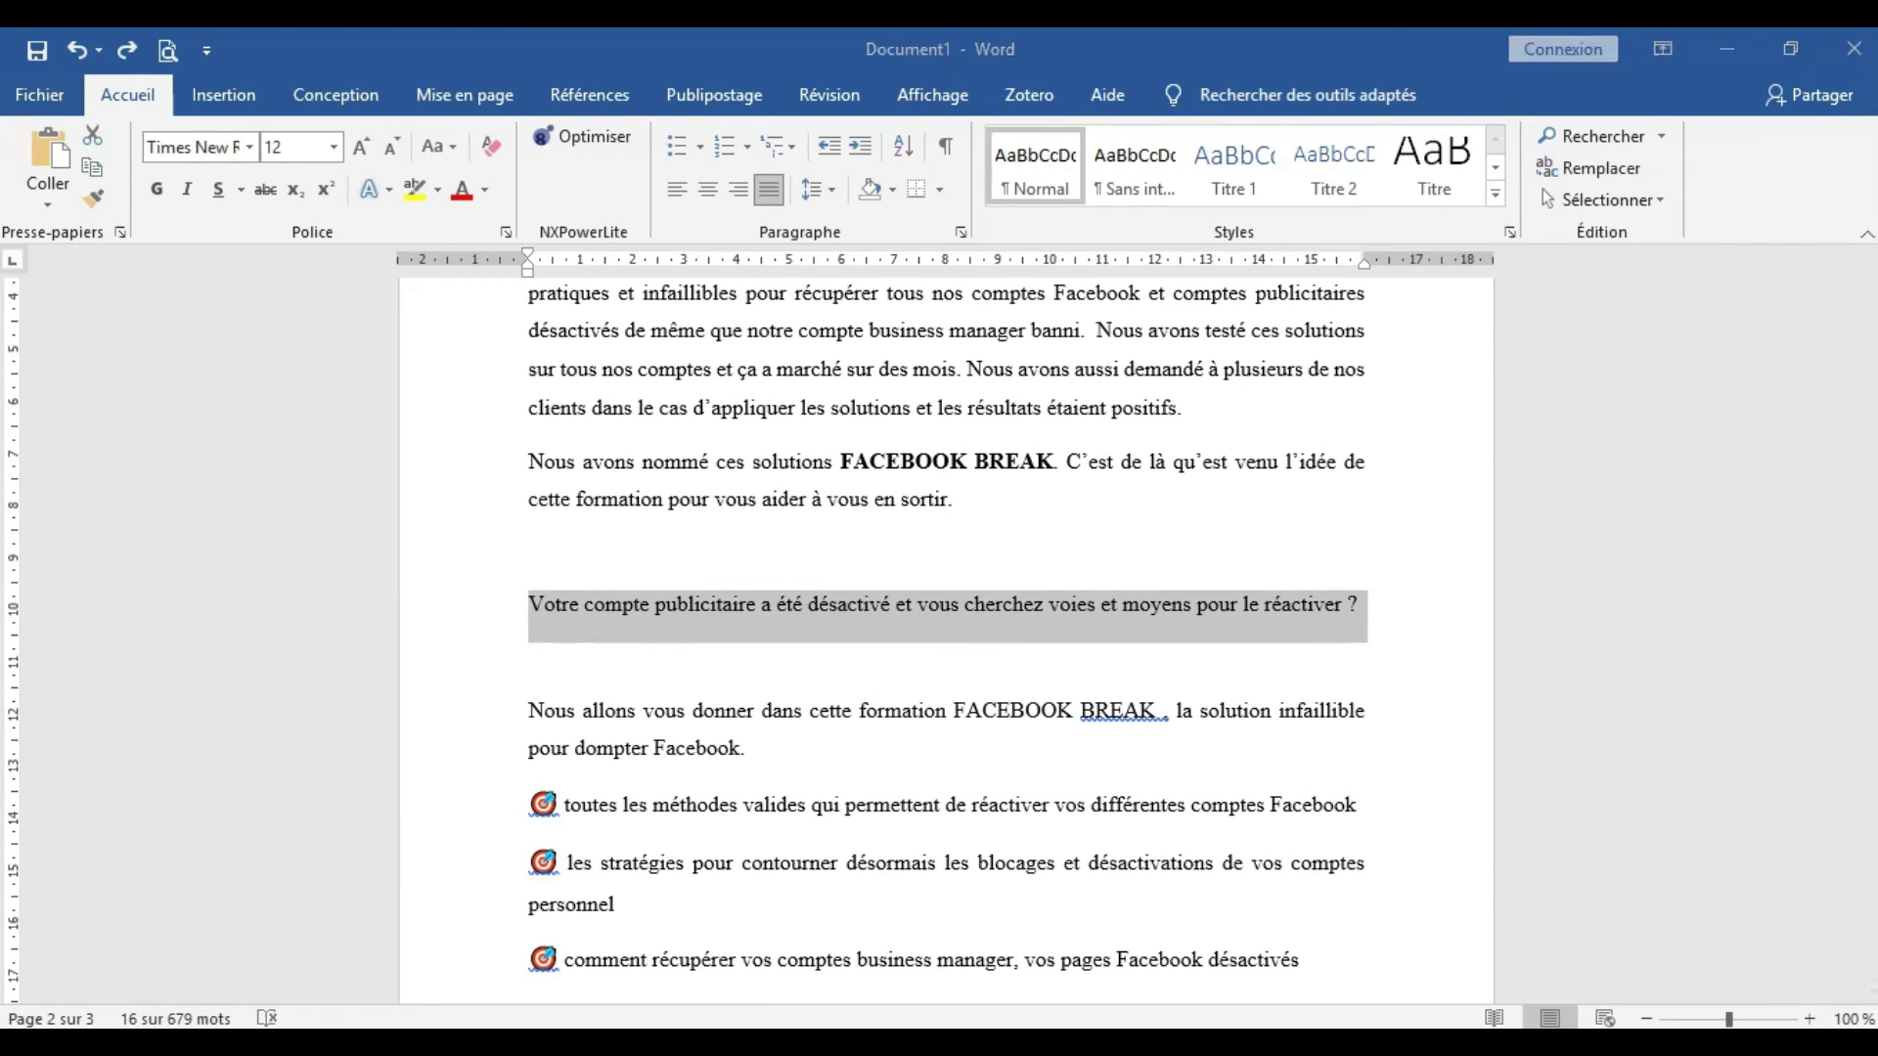
click(644, 492)
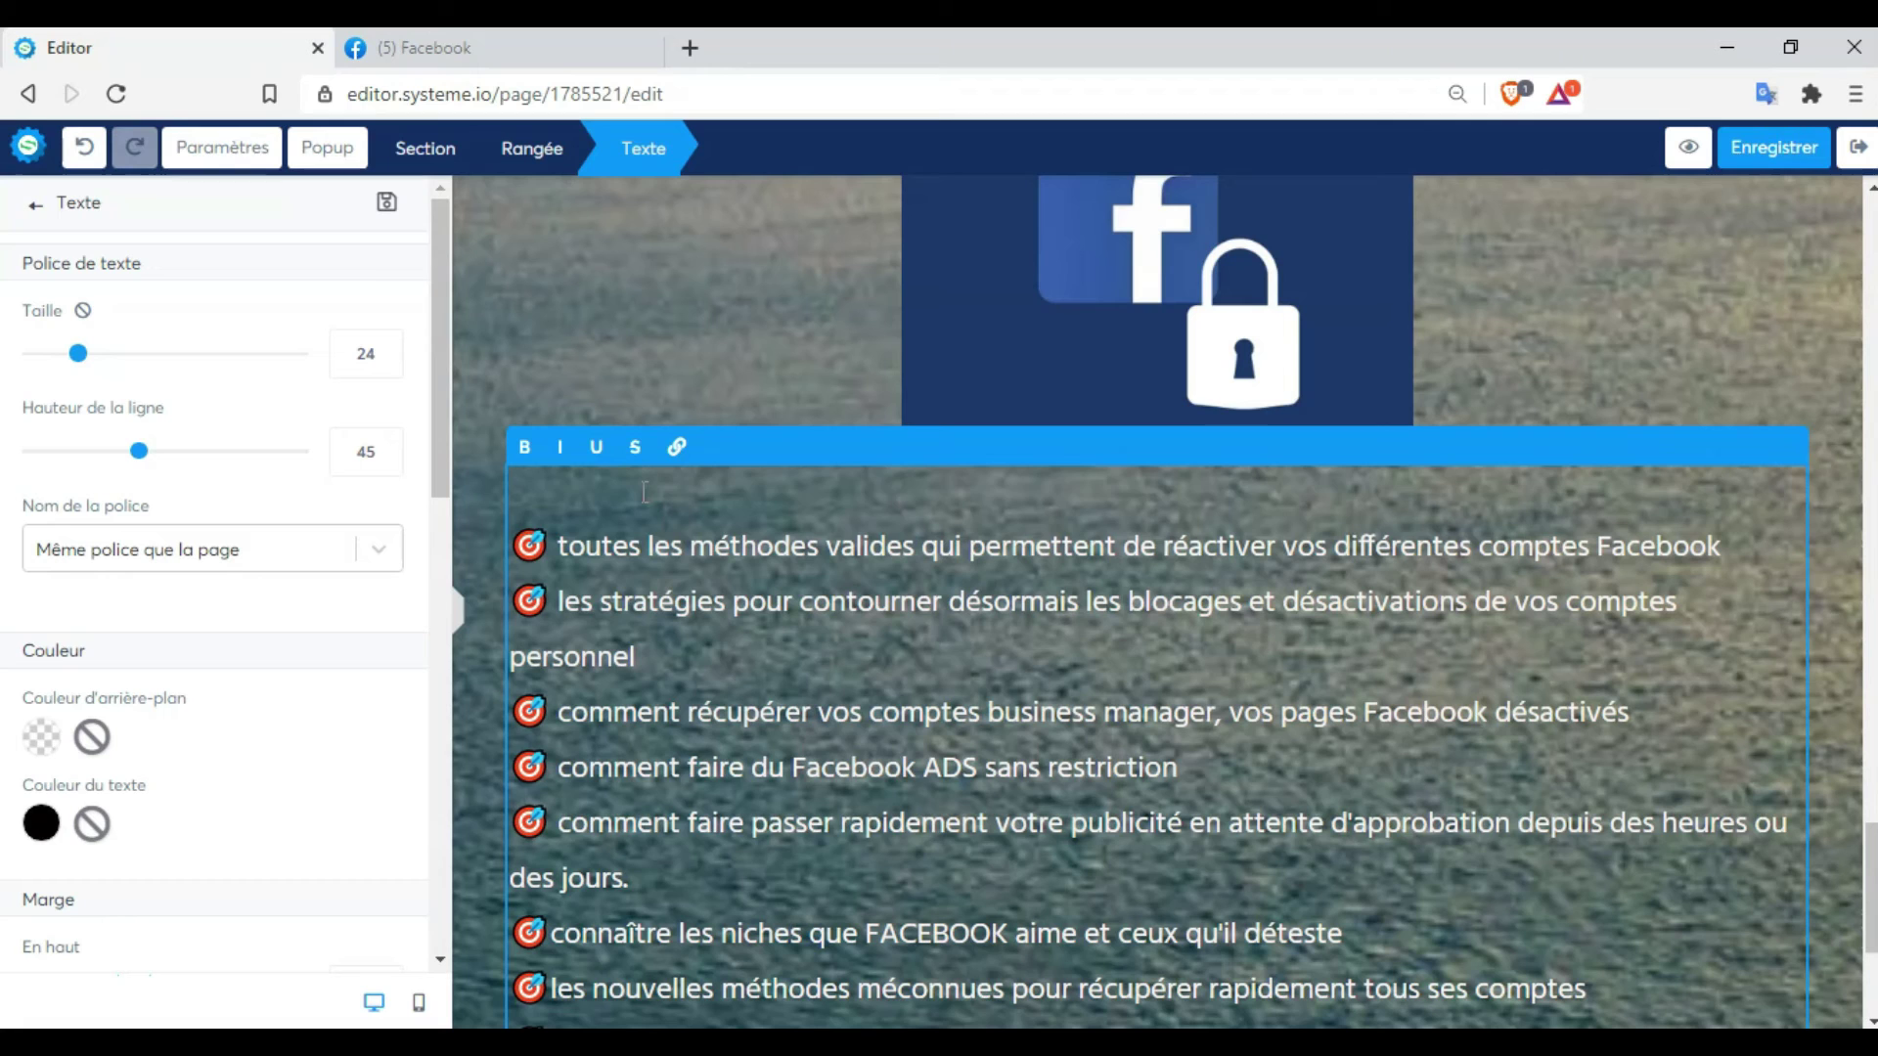
key(ctrl+v)
Make the question "Votre compte publicitaire a été désactivé…" bold and set its text colour to F5E7E7
drag(510, 492, 1720, 492)
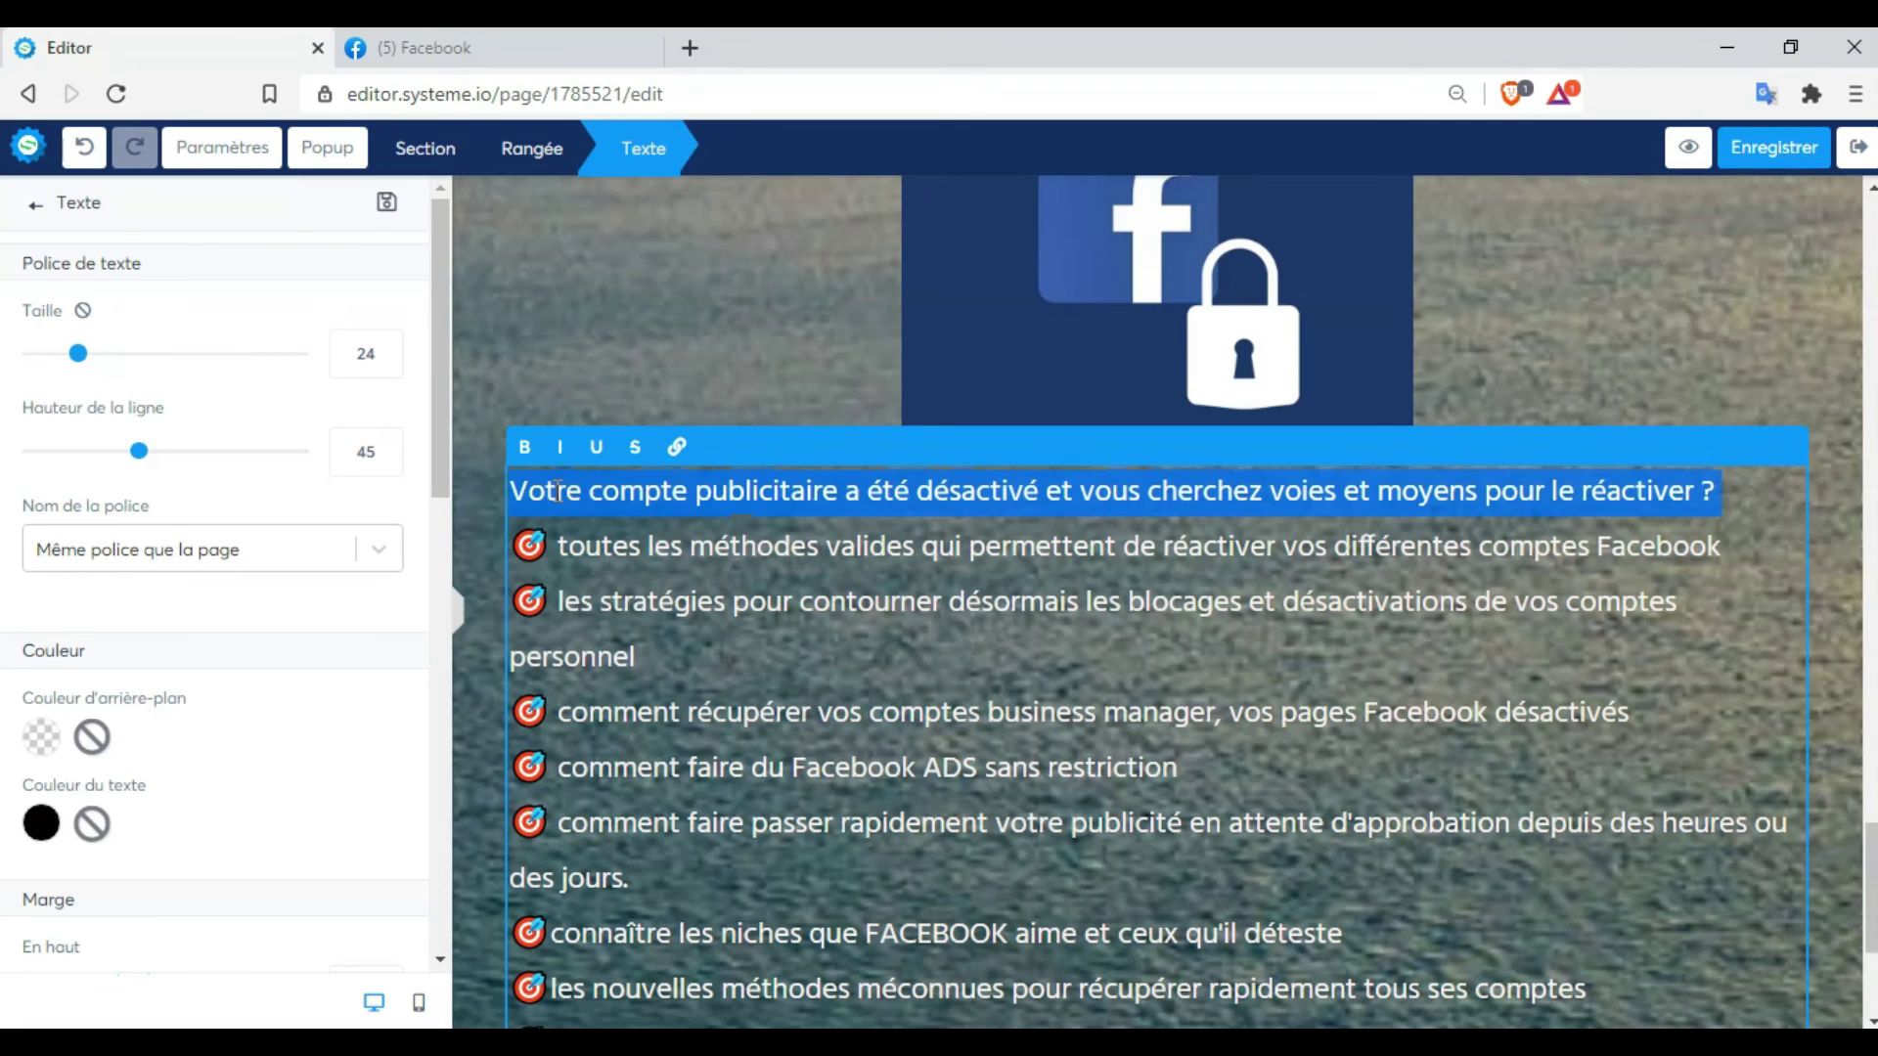
click(524, 448)
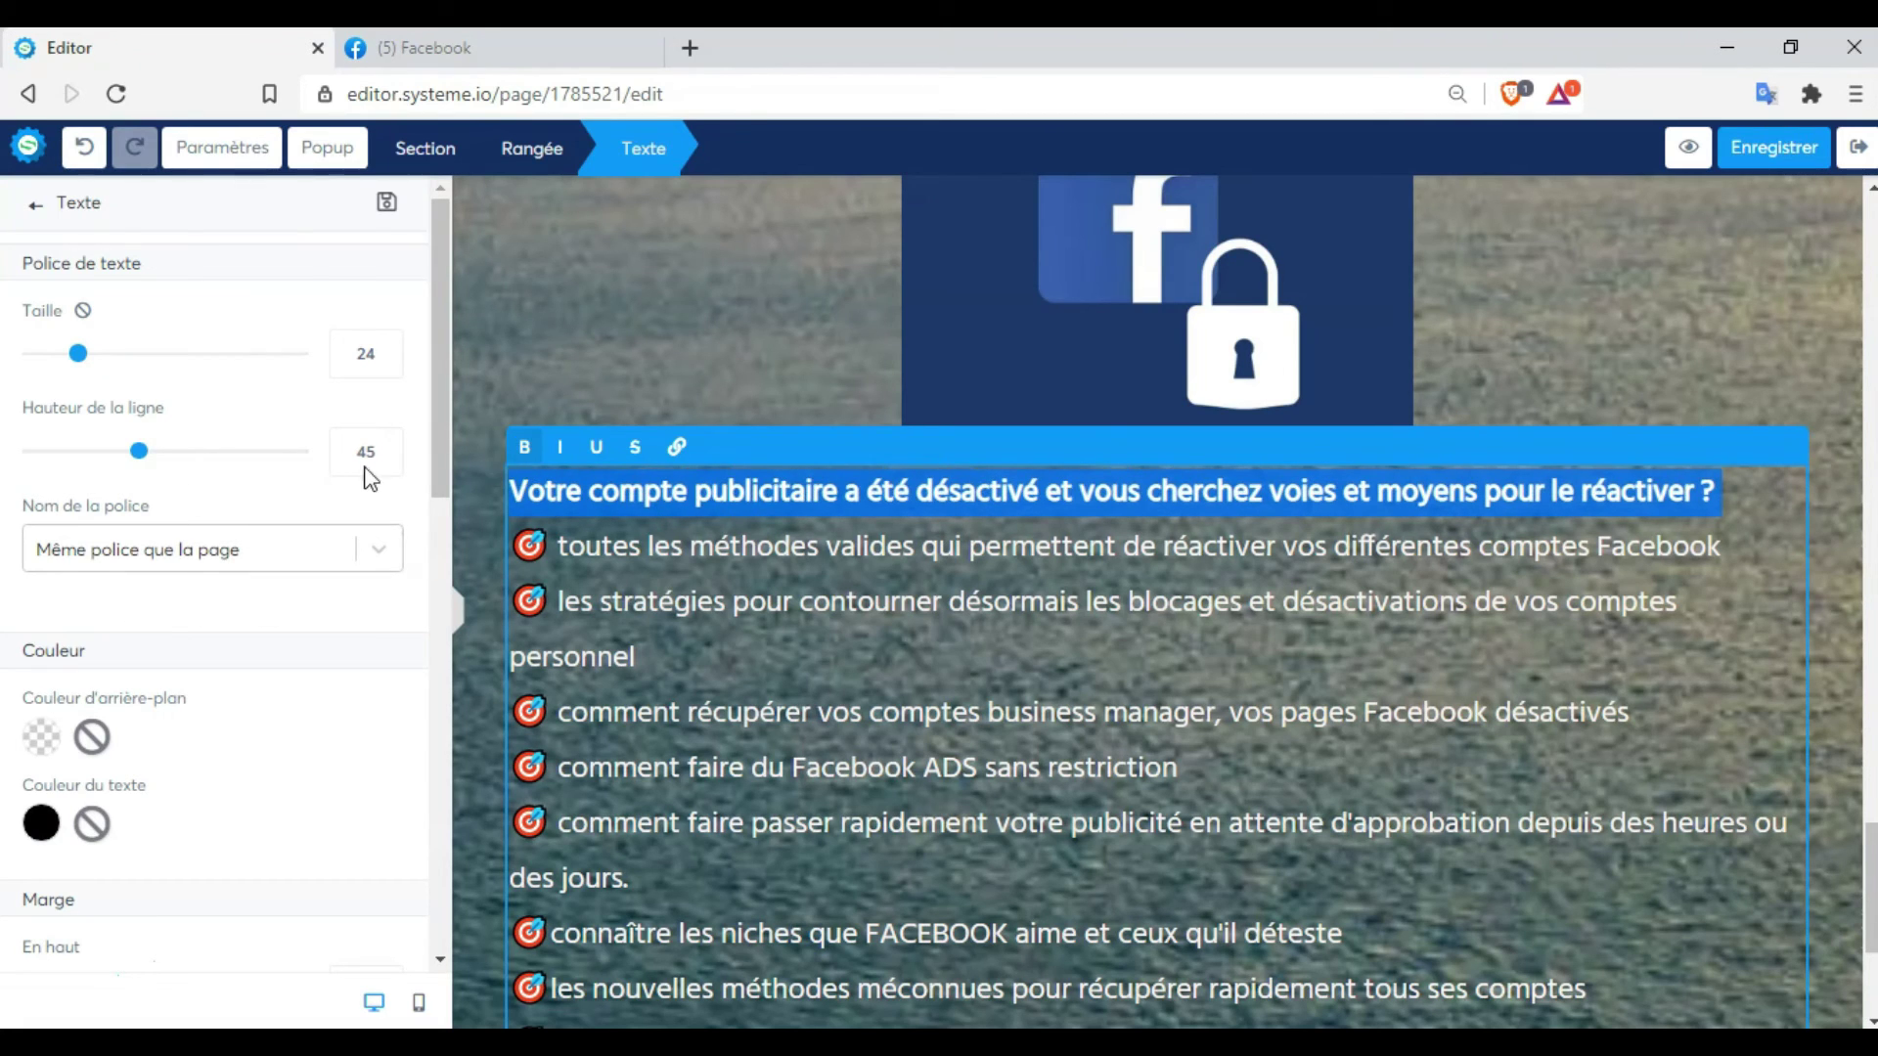
click(39, 824)
click(168, 724)
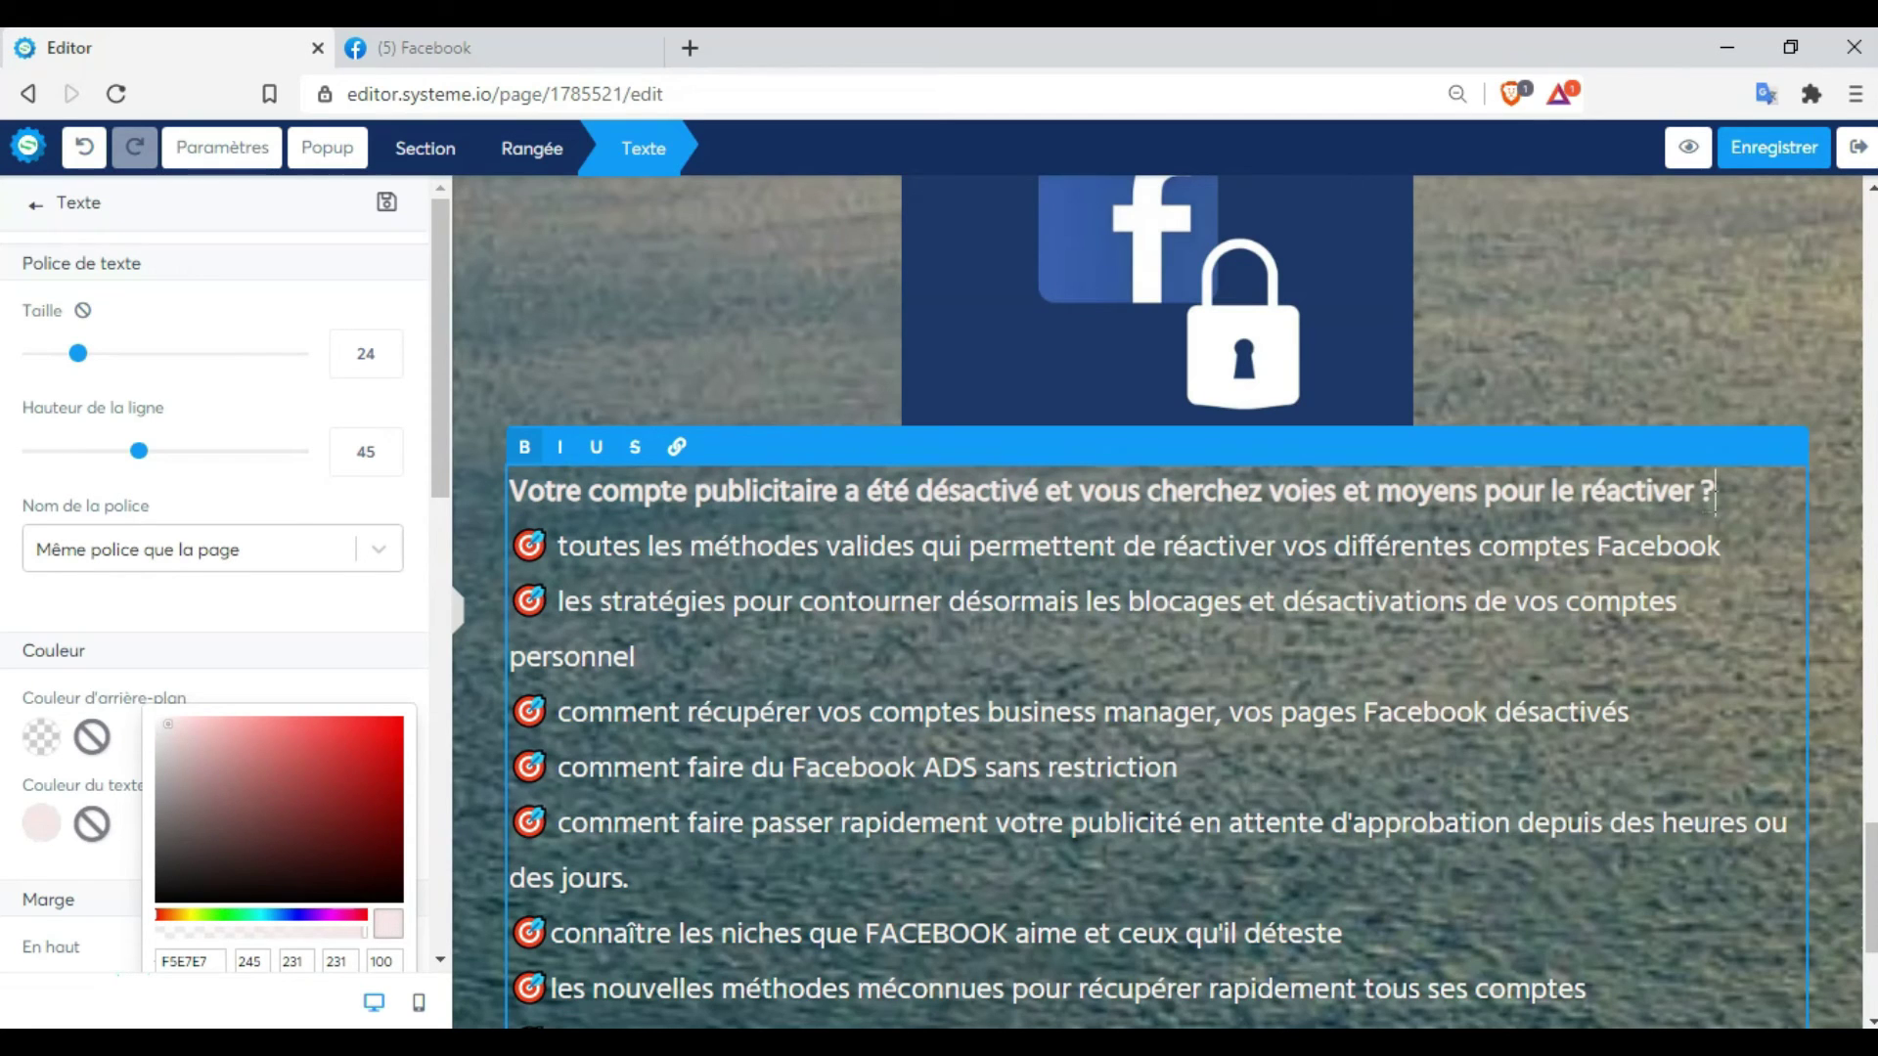
Add the line "Voici la solution pour vous." between the bold question and the first list item
key(Return)
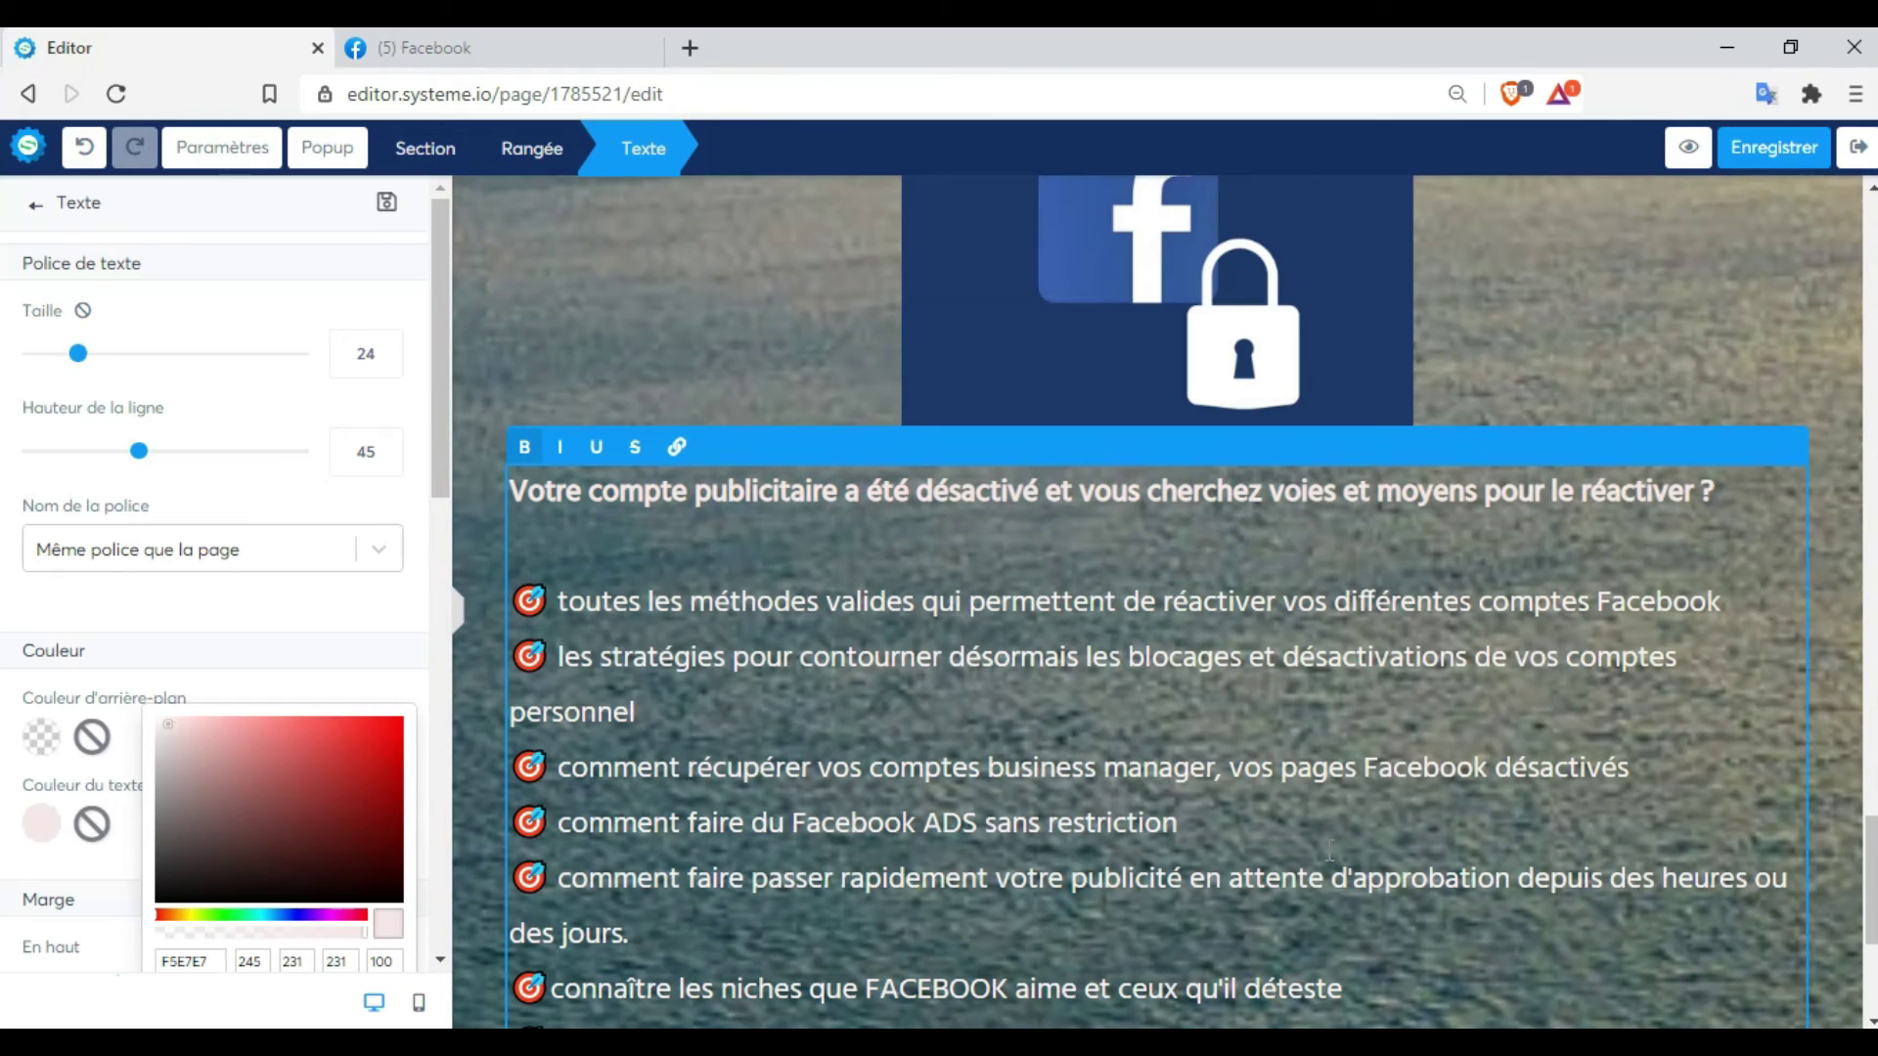
text(Voici la solutioo)
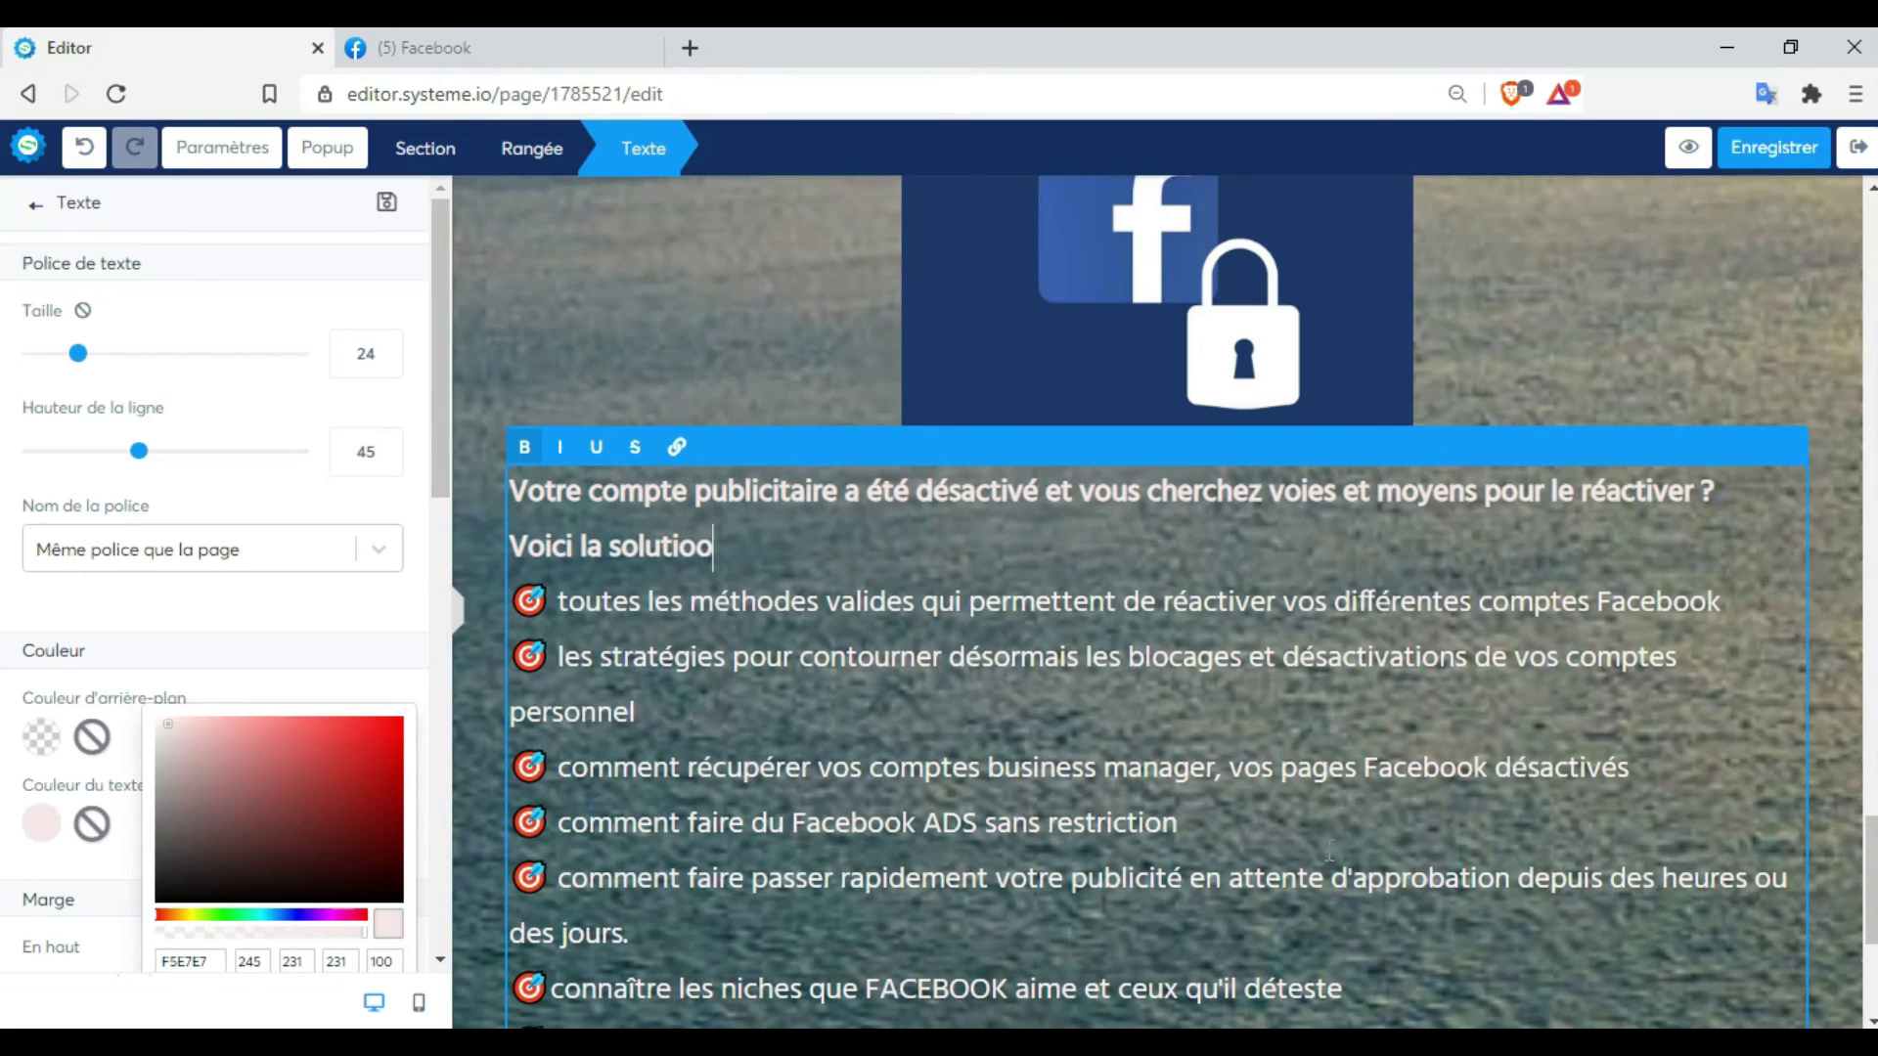
key(BackSpace)
text(n pour vous.)
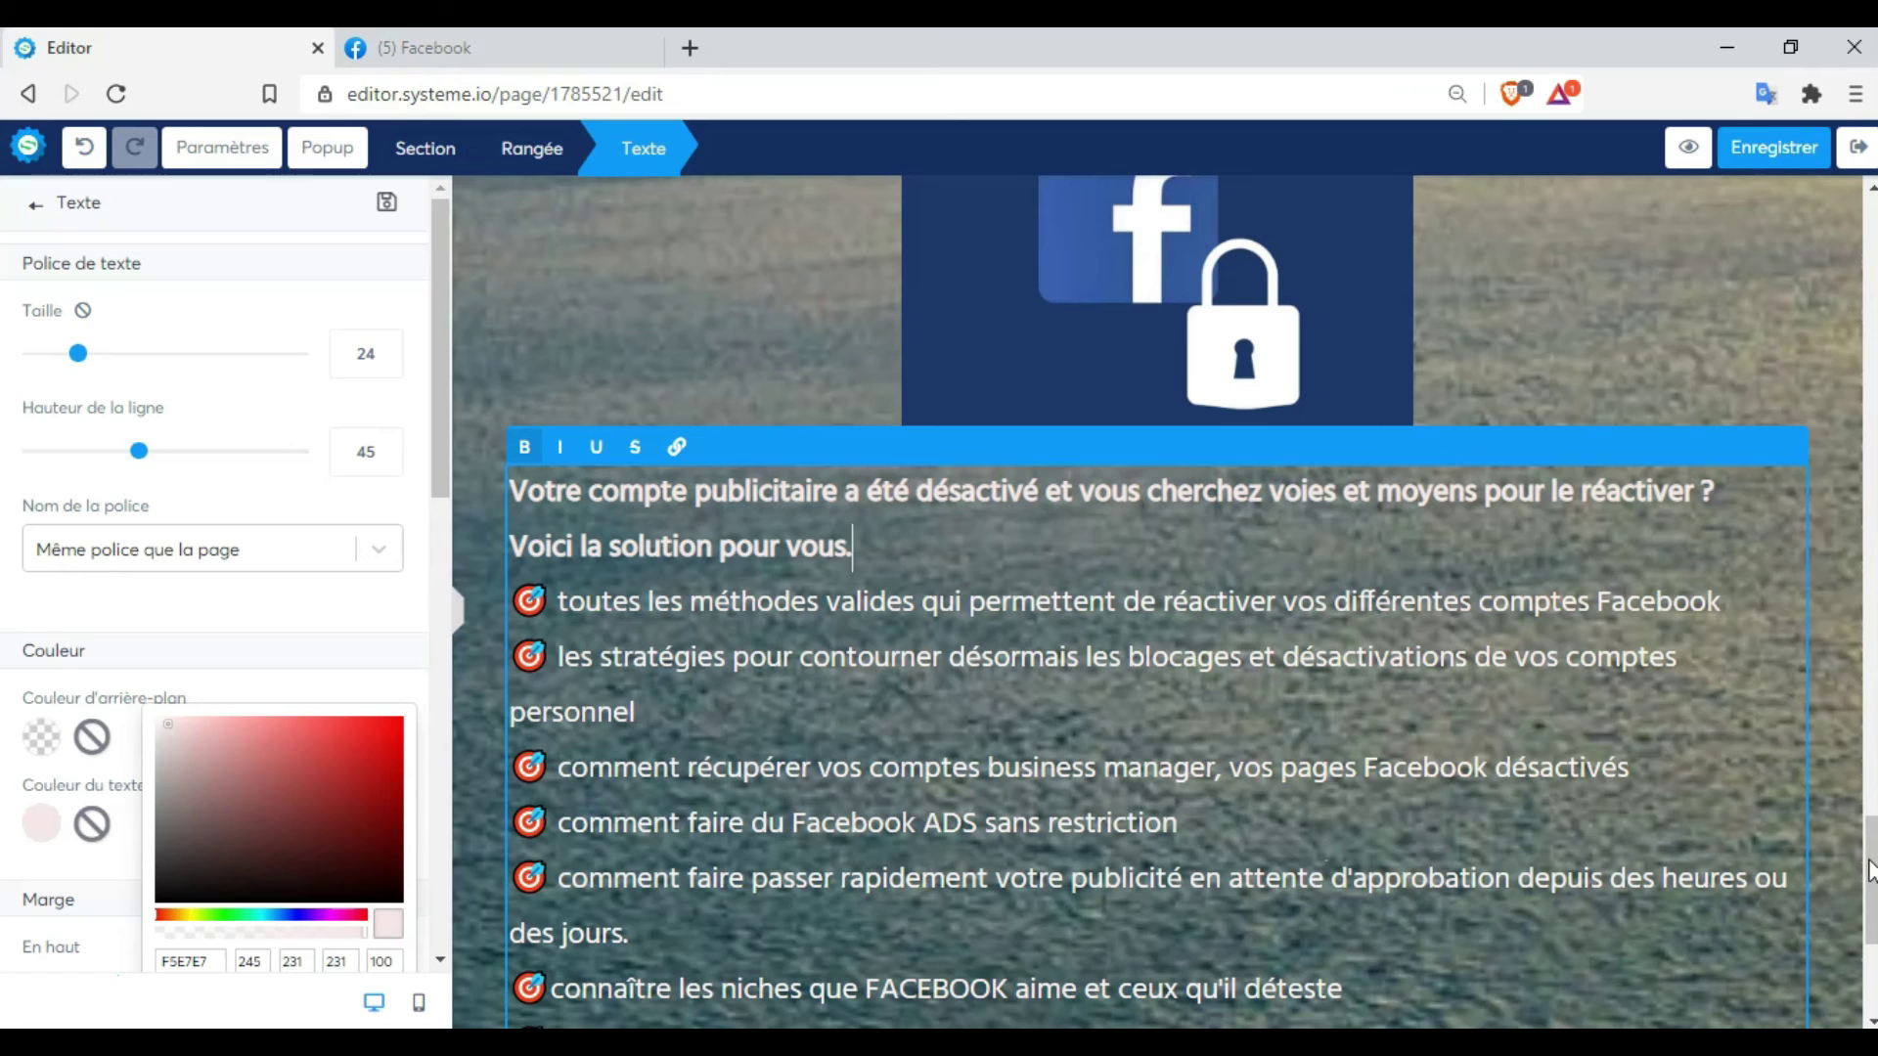
click(1870, 910)
drag(1870, 944, 1872, 986)
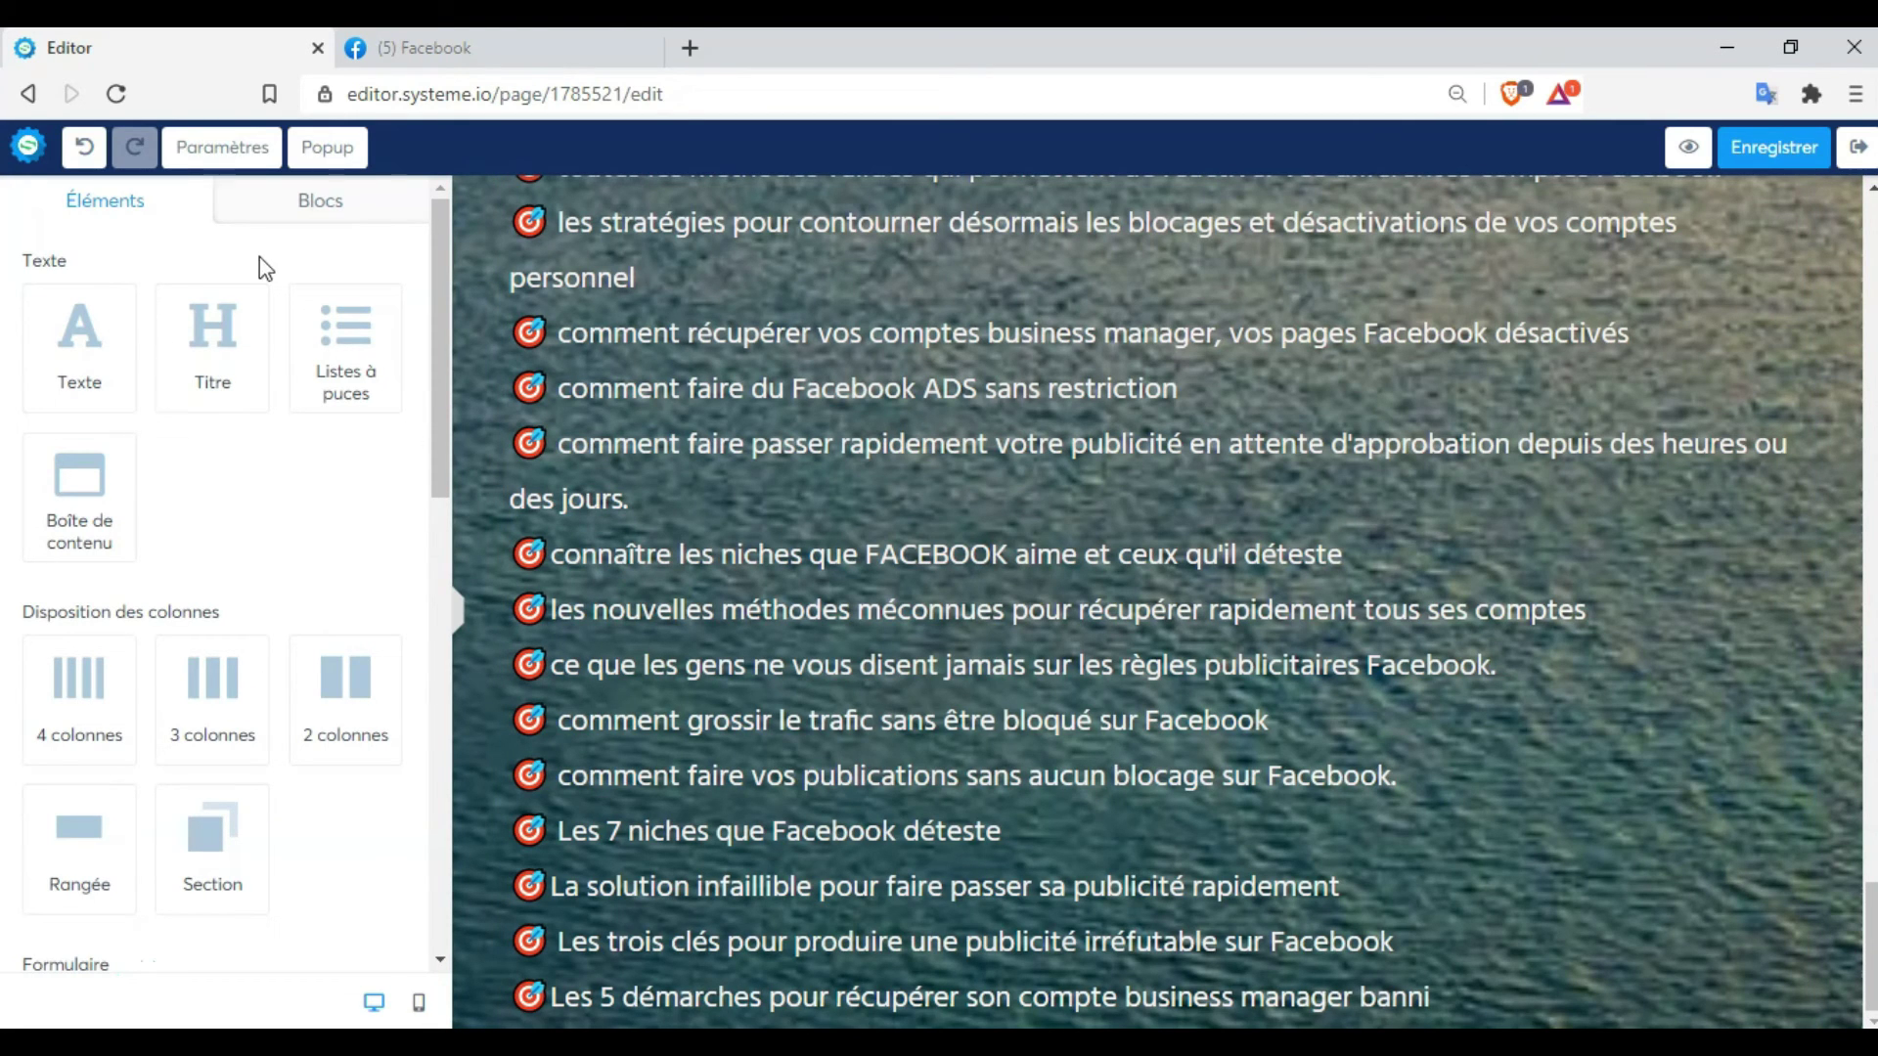
drag(375, 352, 636, 1002)
click(632, 983)
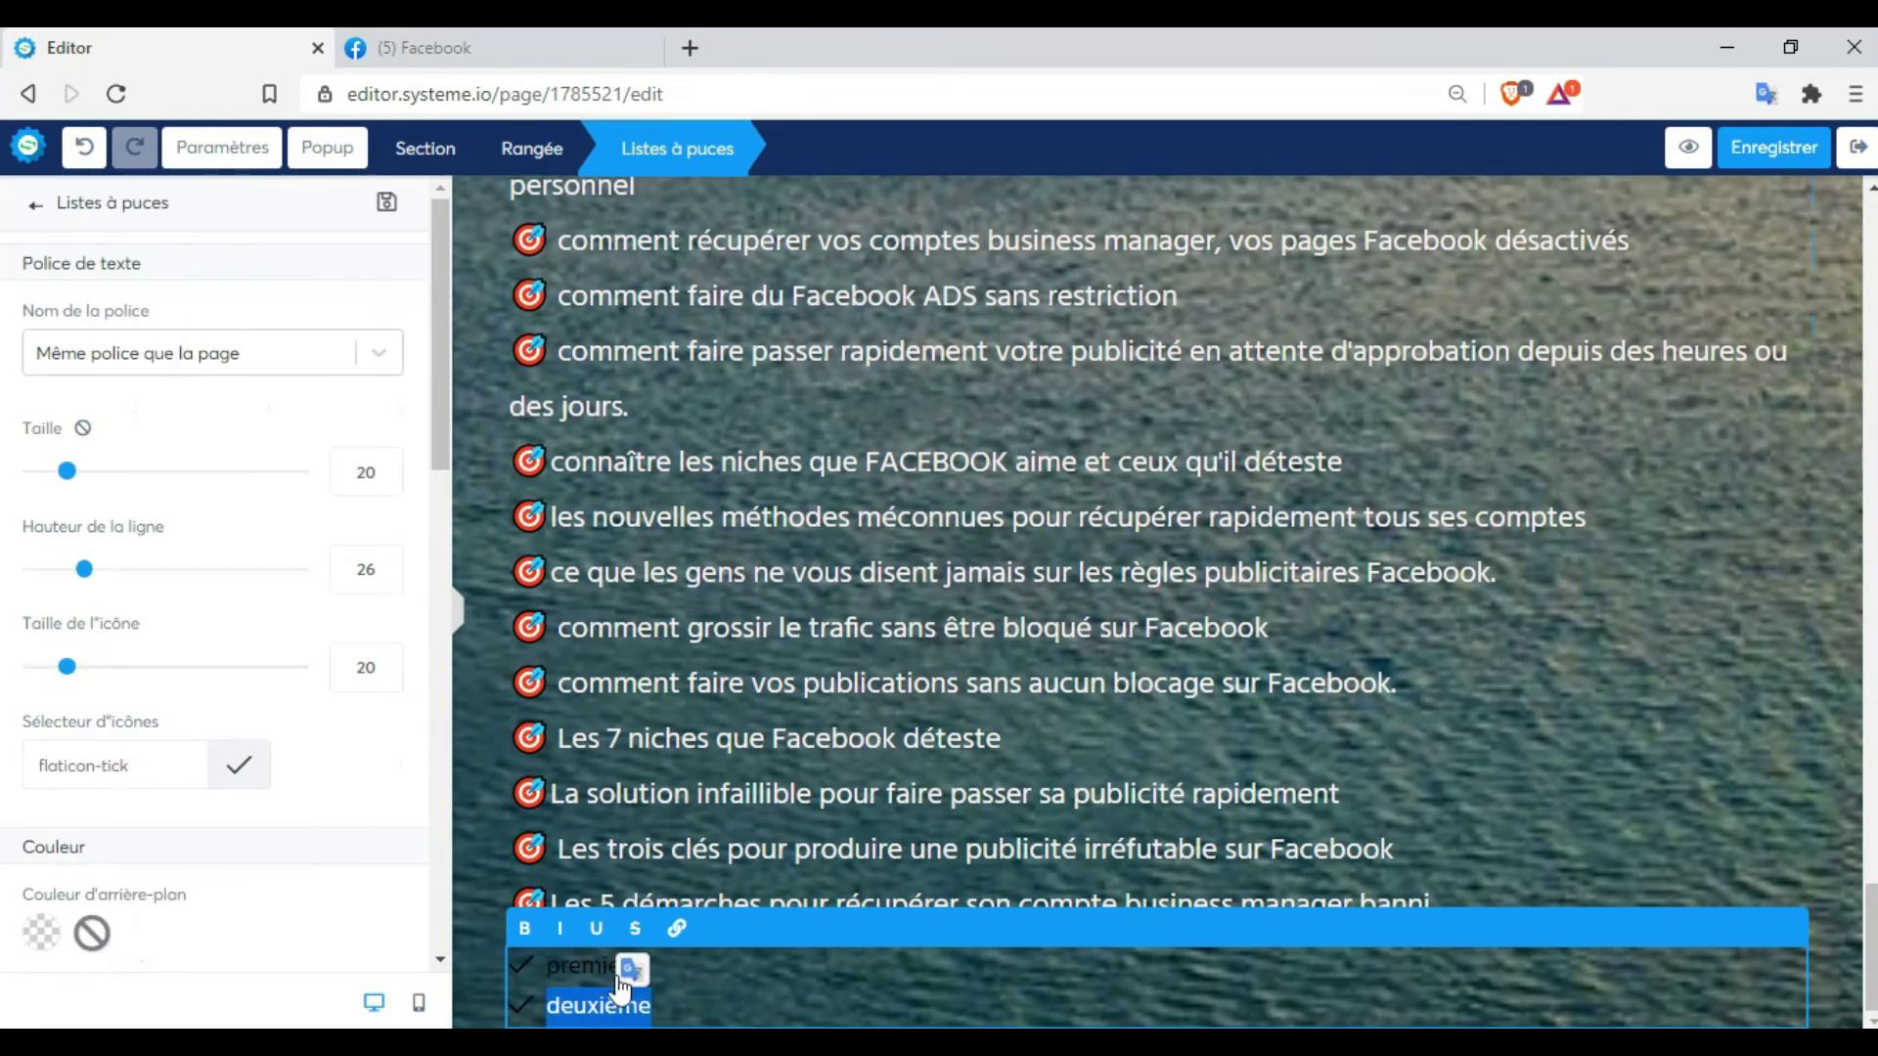
double_click(639, 978)
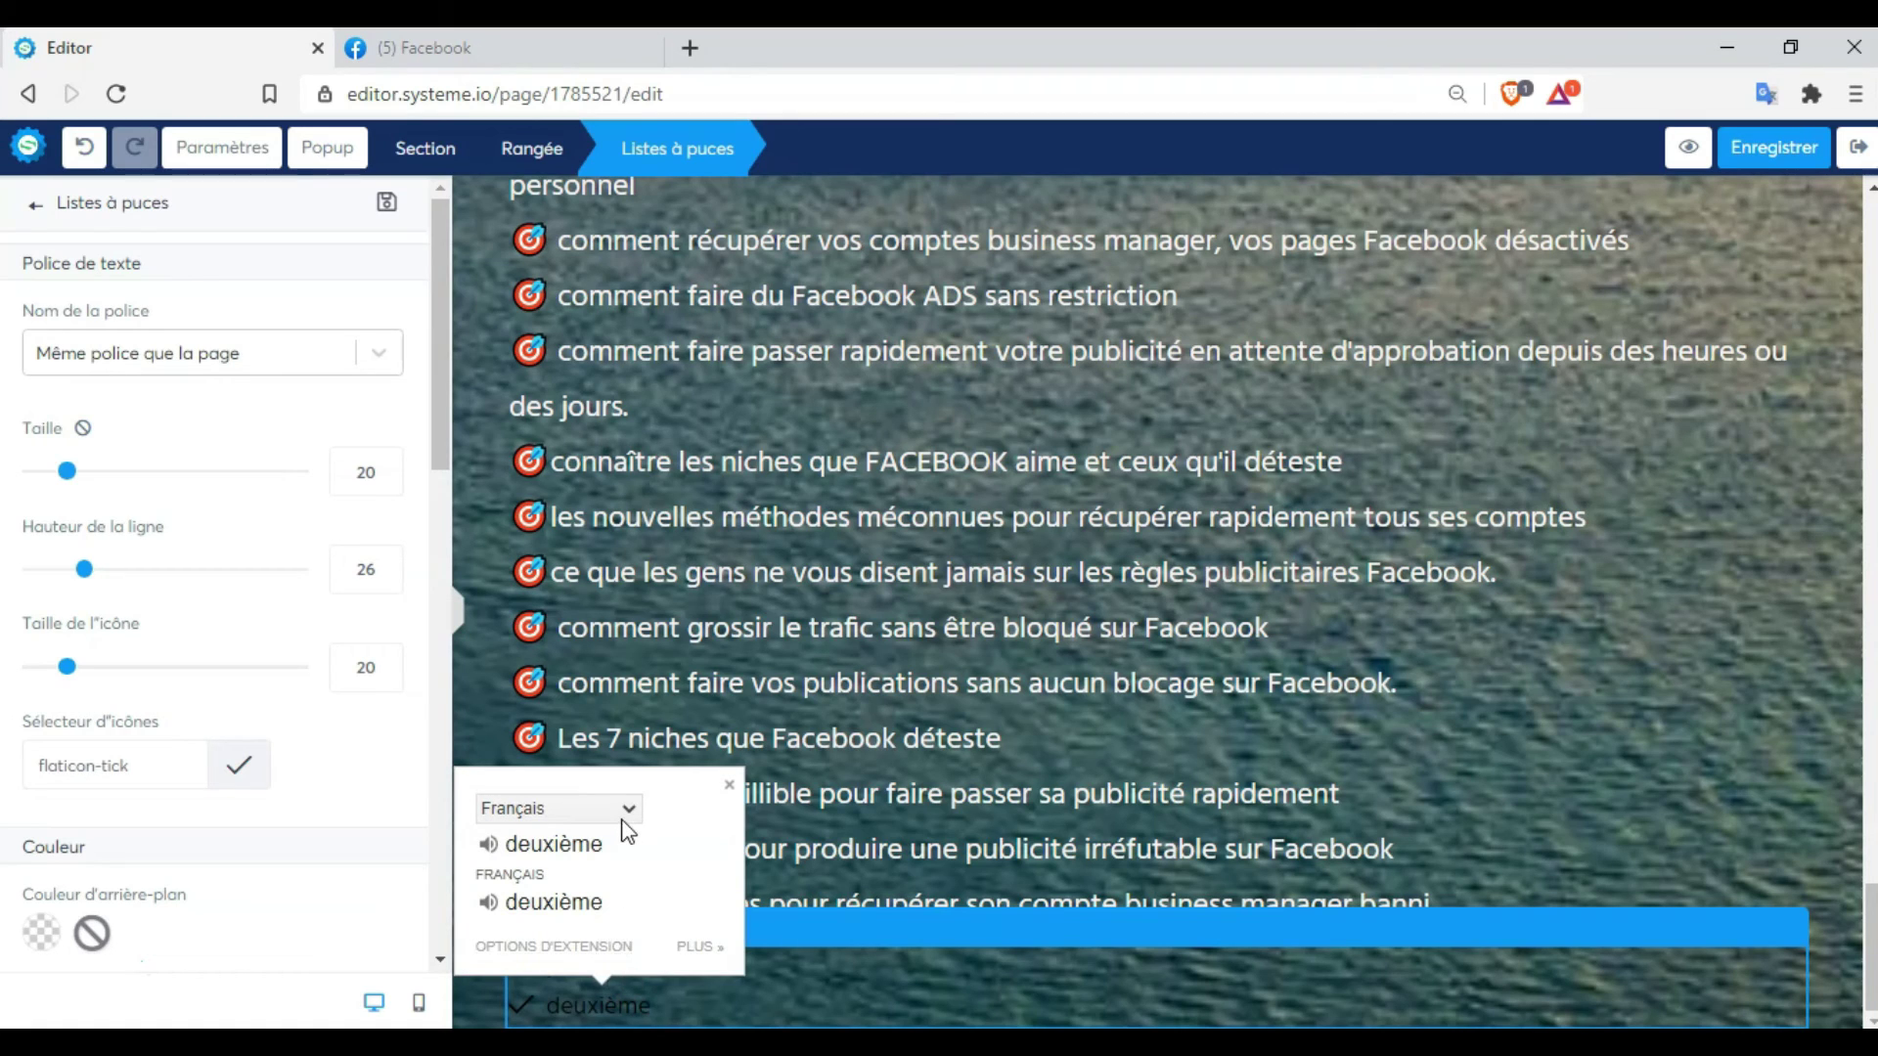
click(697, 997)
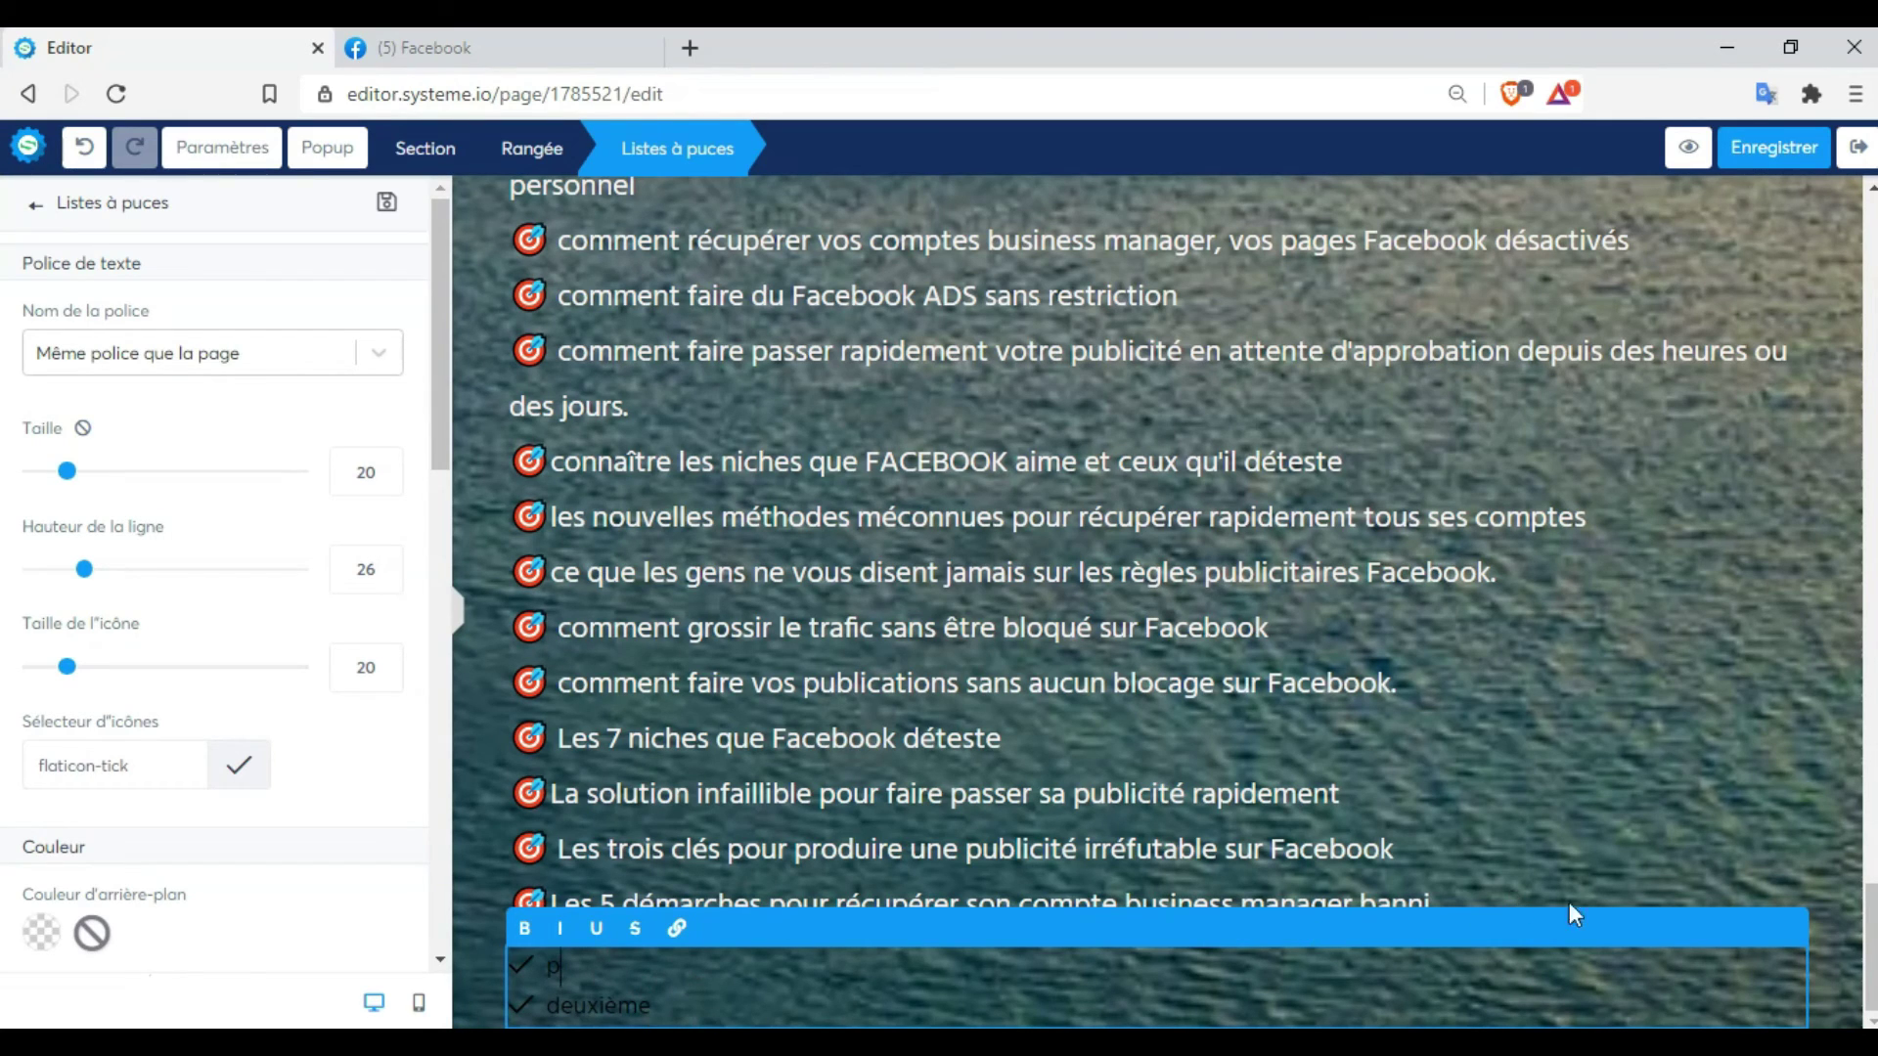
click(1798, 868)
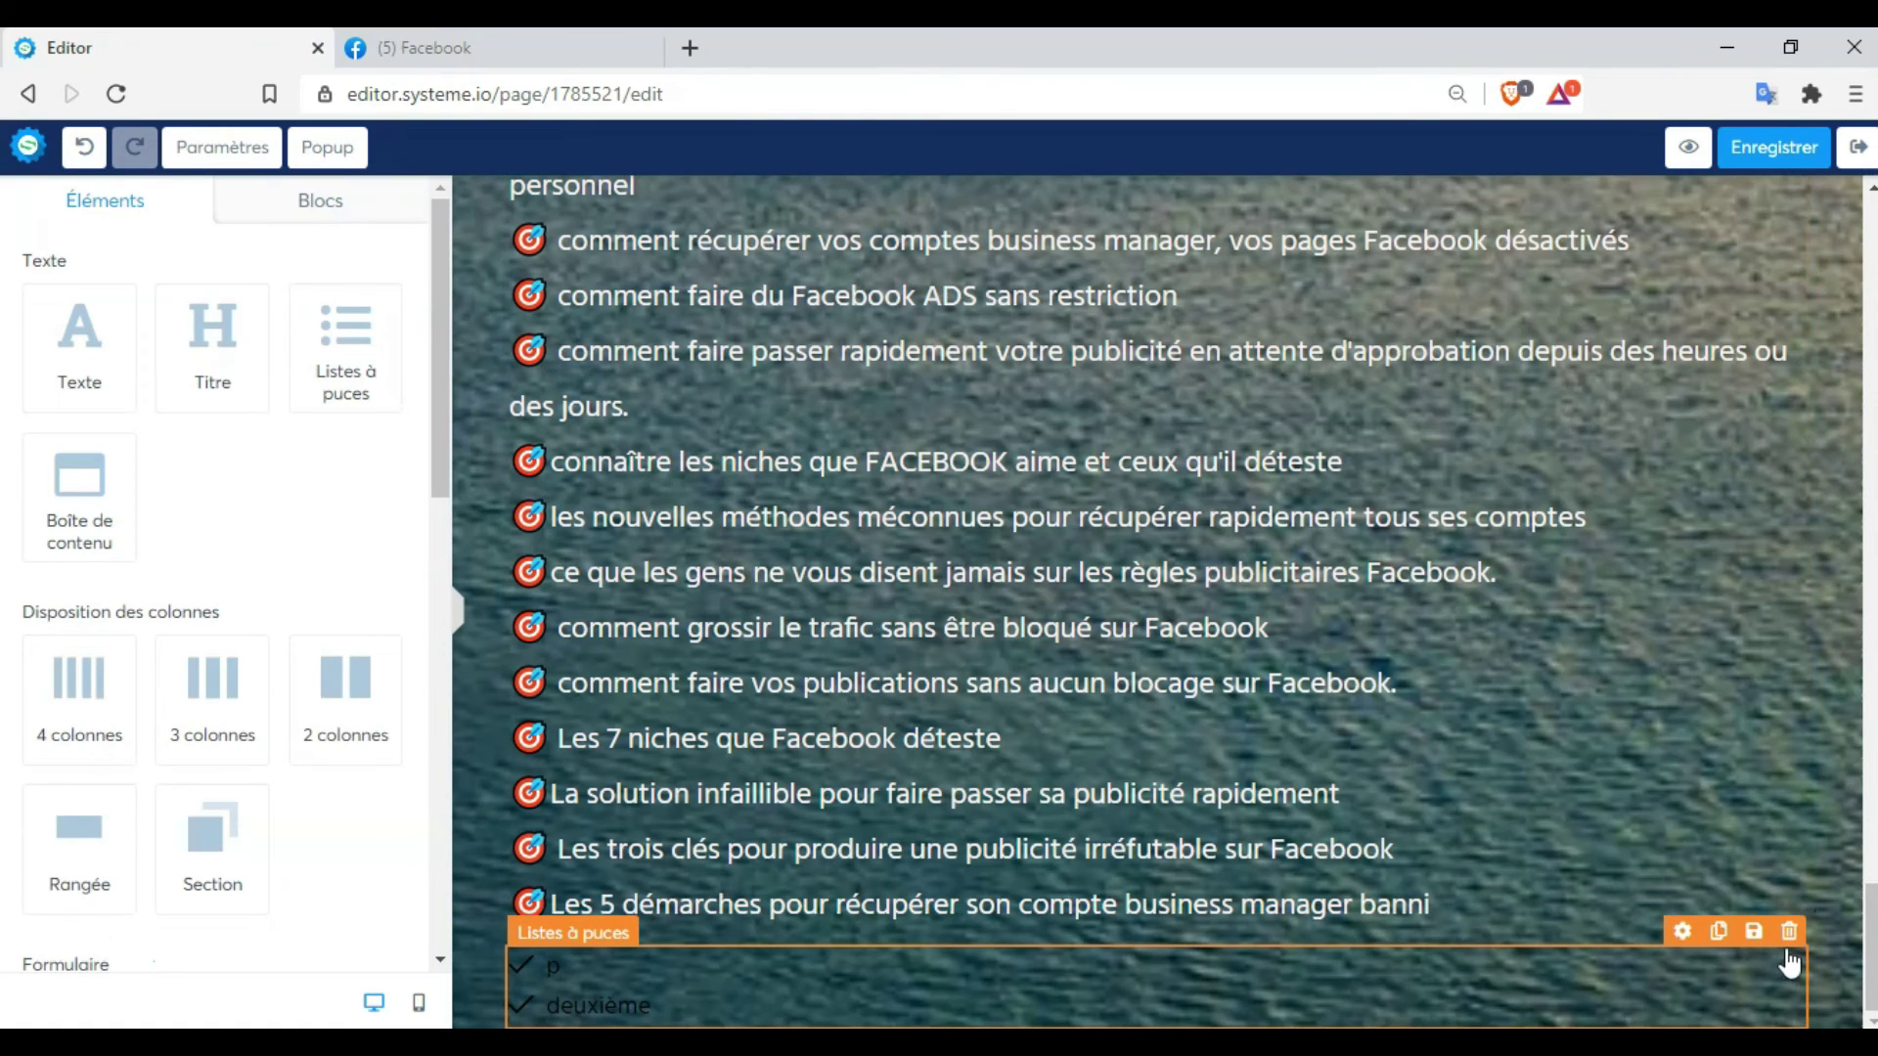
click(1789, 931)
click(1061, 252)
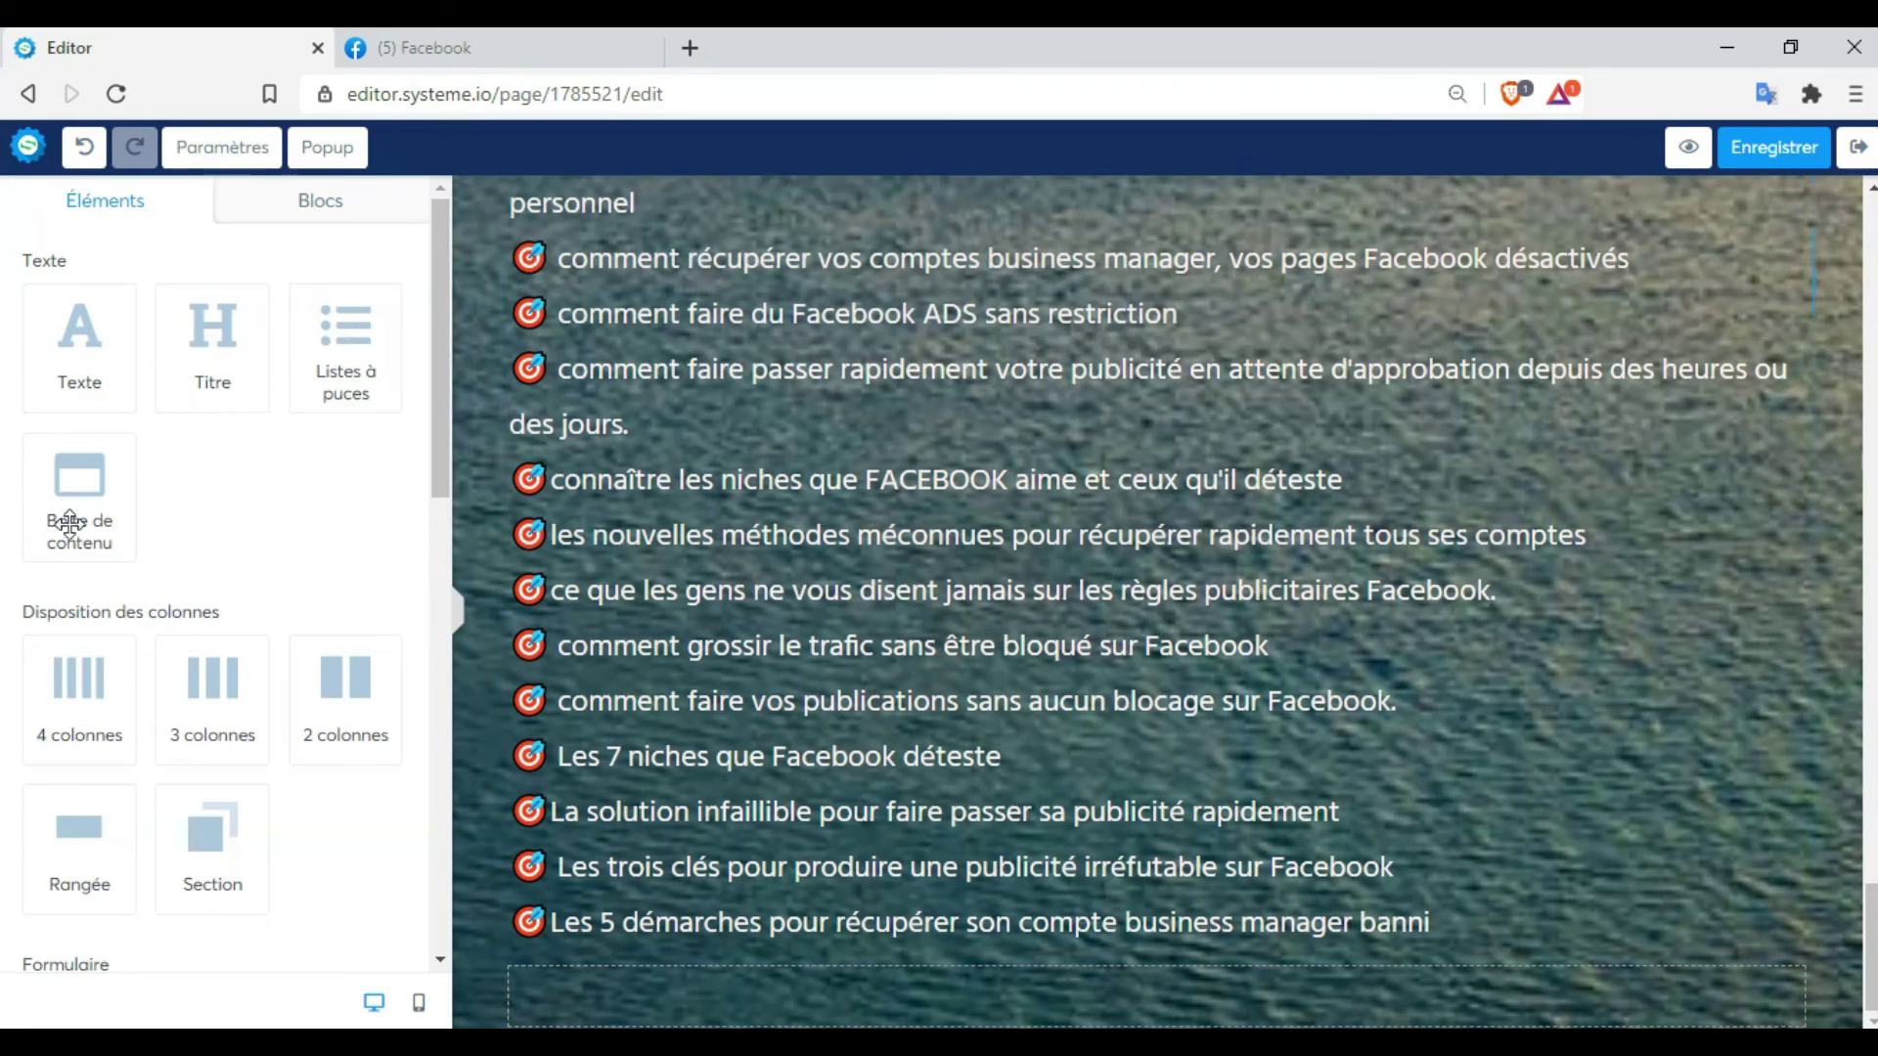
Add the Témoignages block "Éléments style cartes avec bords colorés et images rondes" below the list section
click(343, 194)
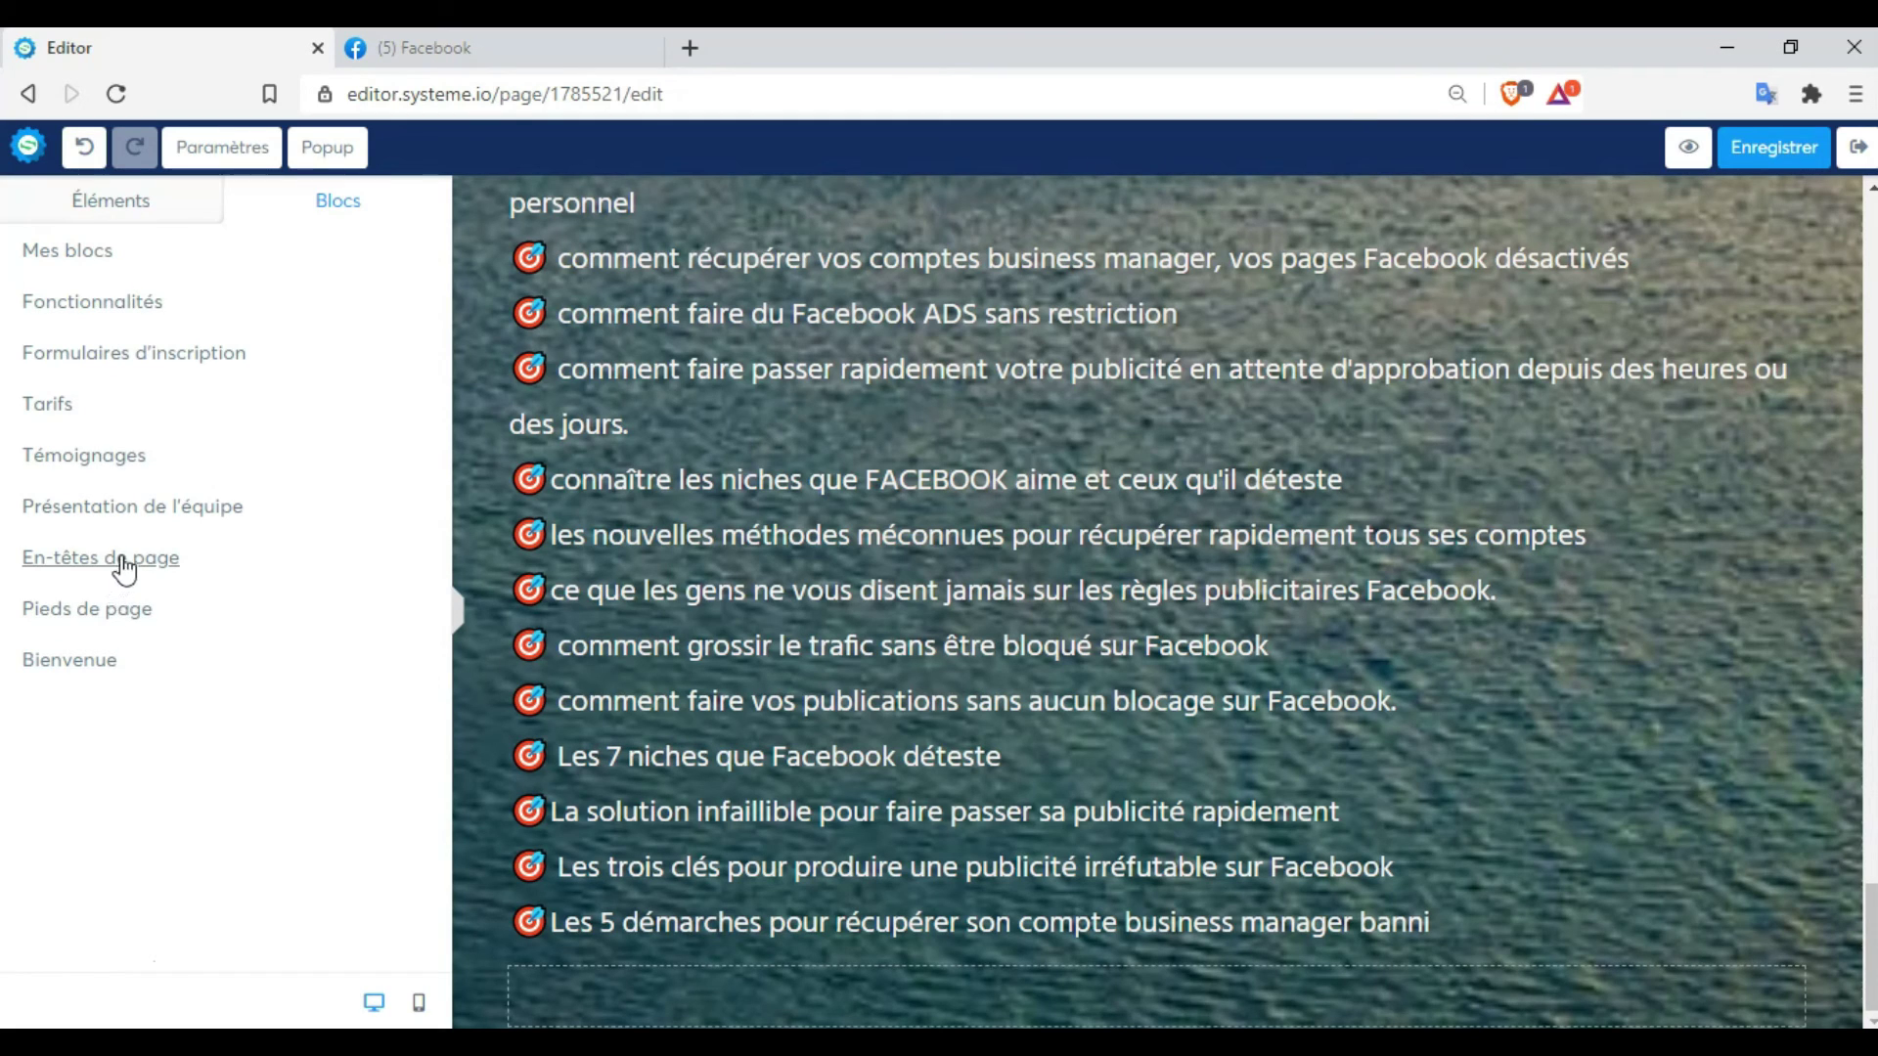
click(110, 457)
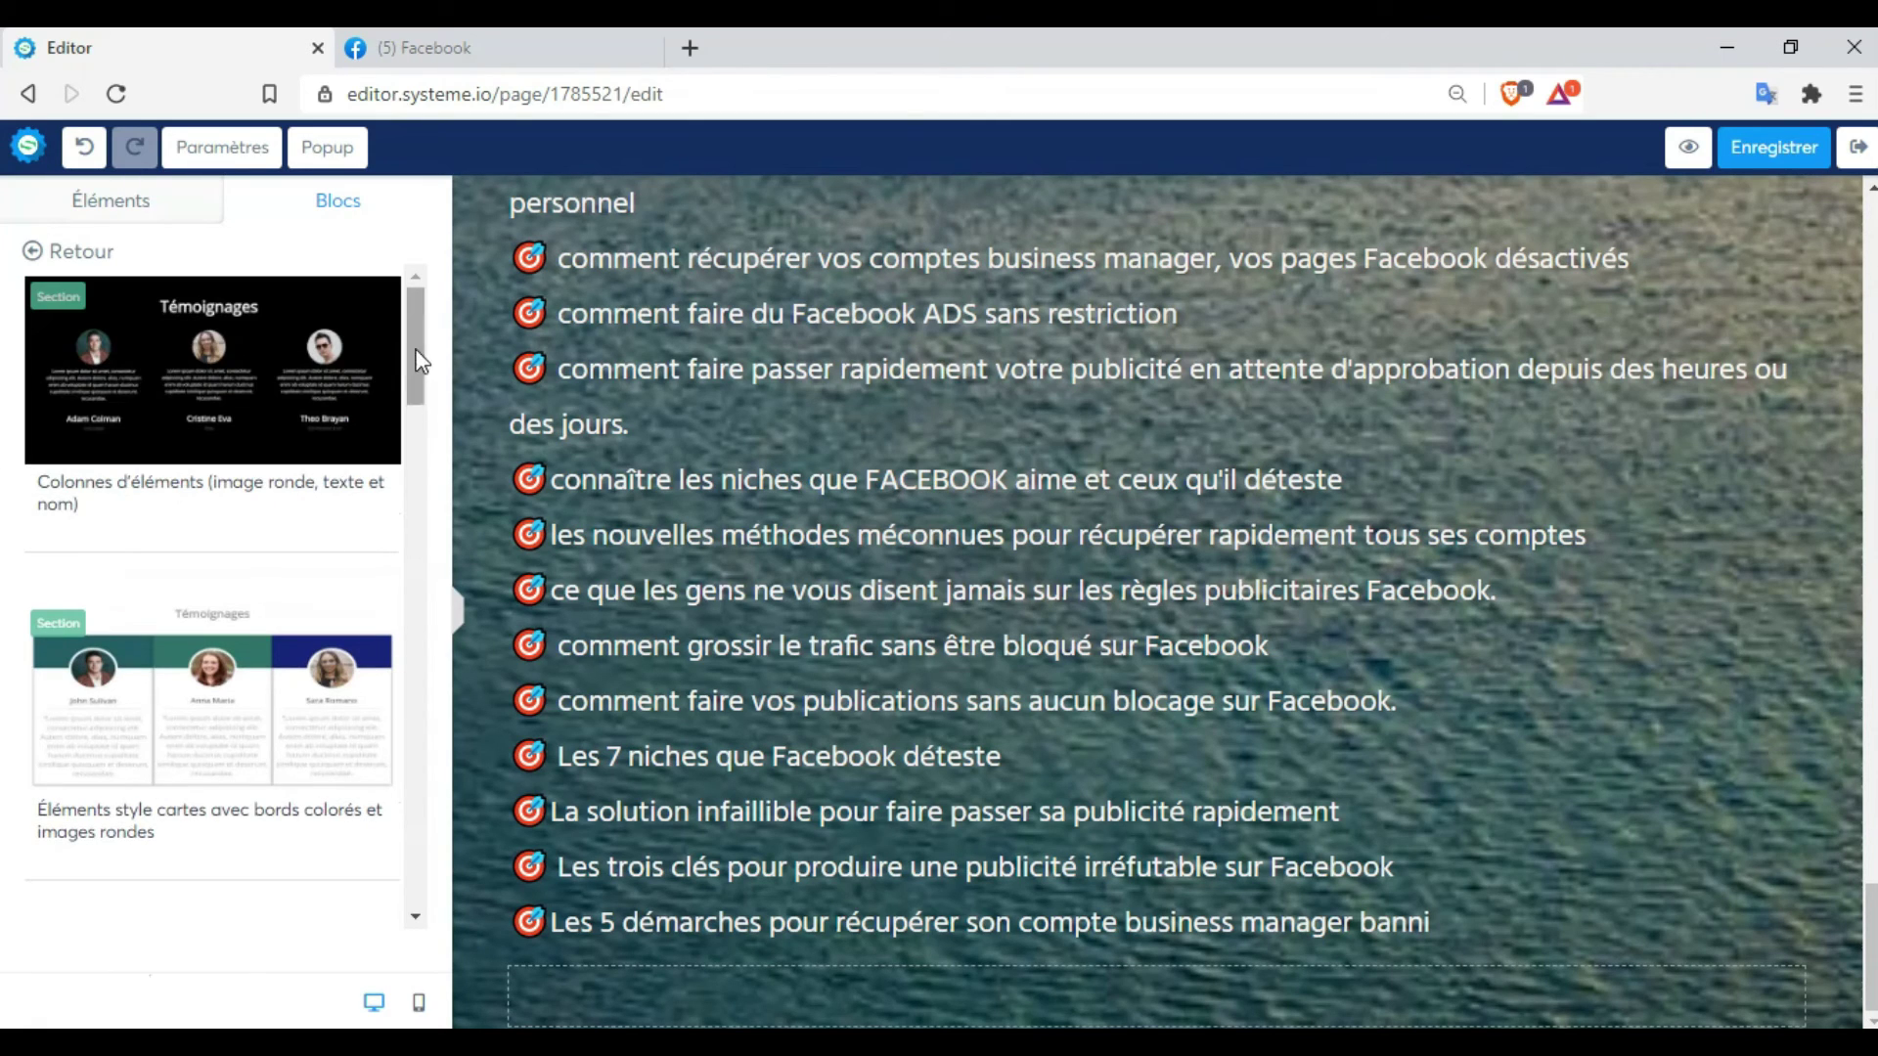
drag(421, 368, 426, 416)
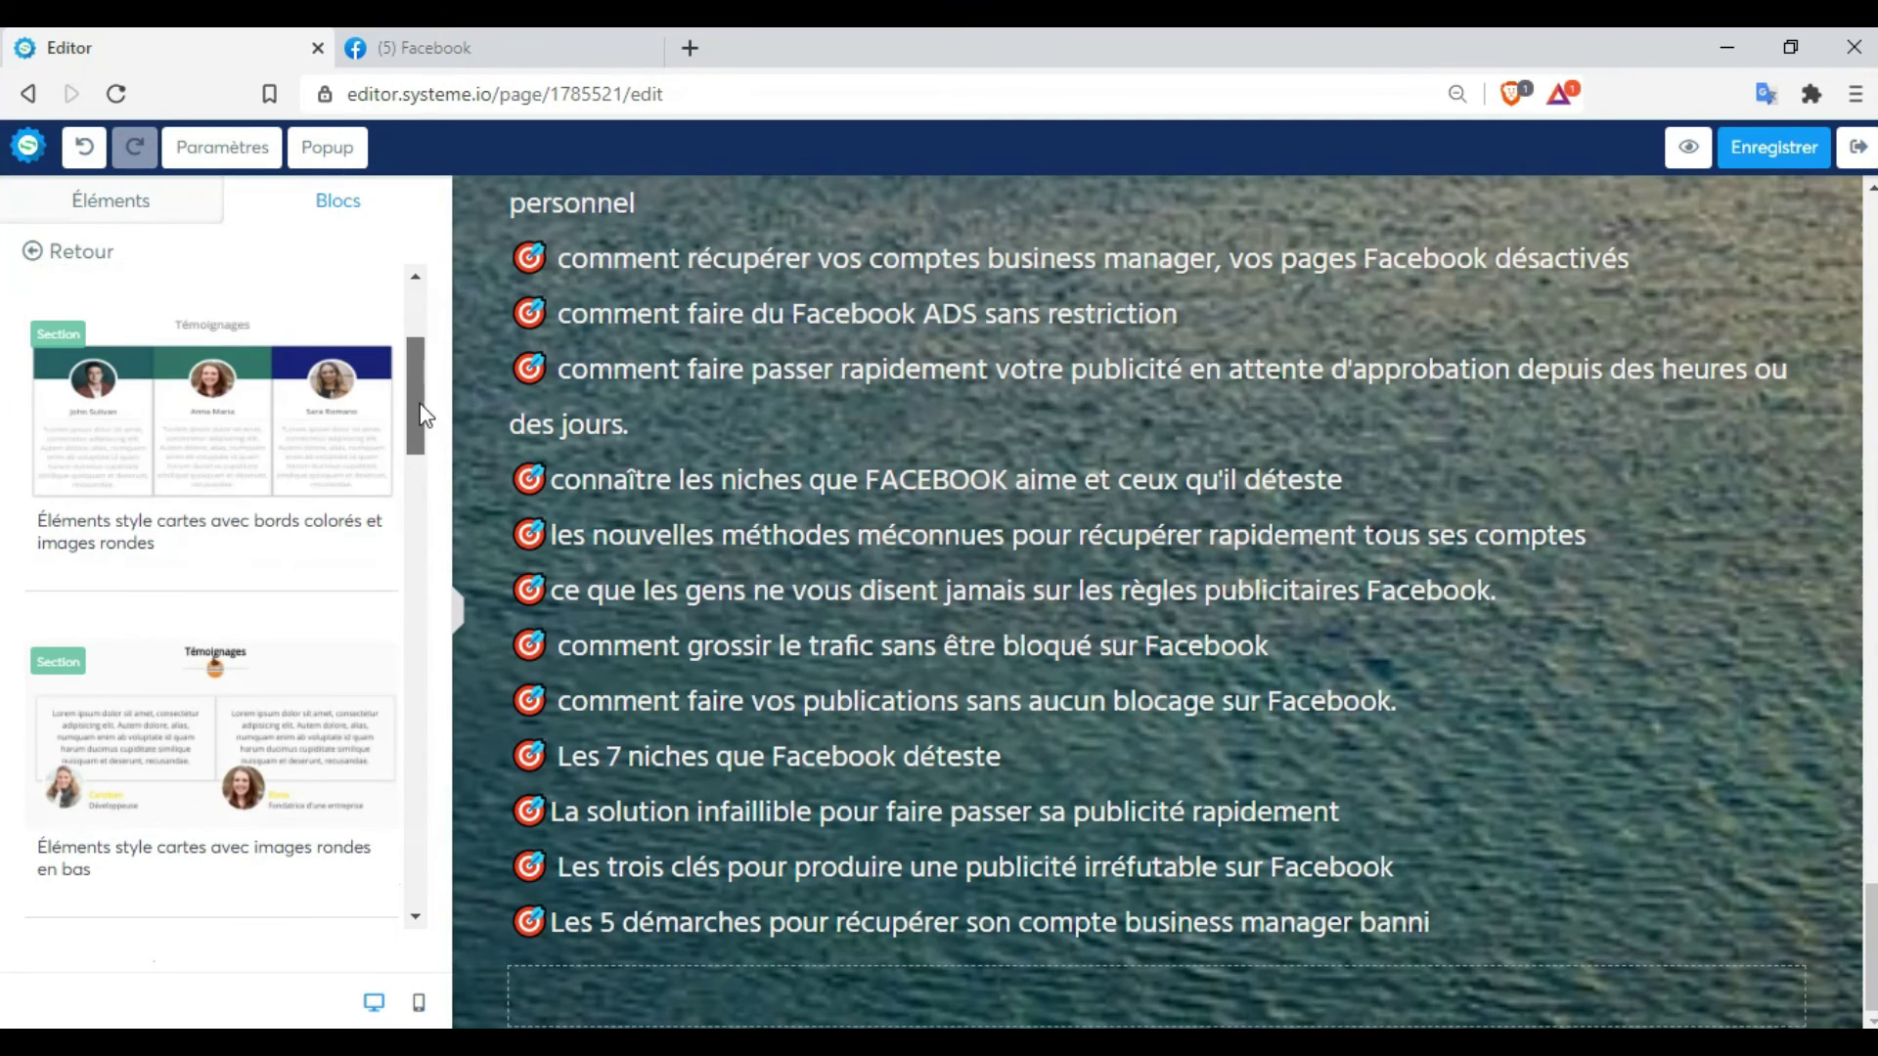
click(164, 445)
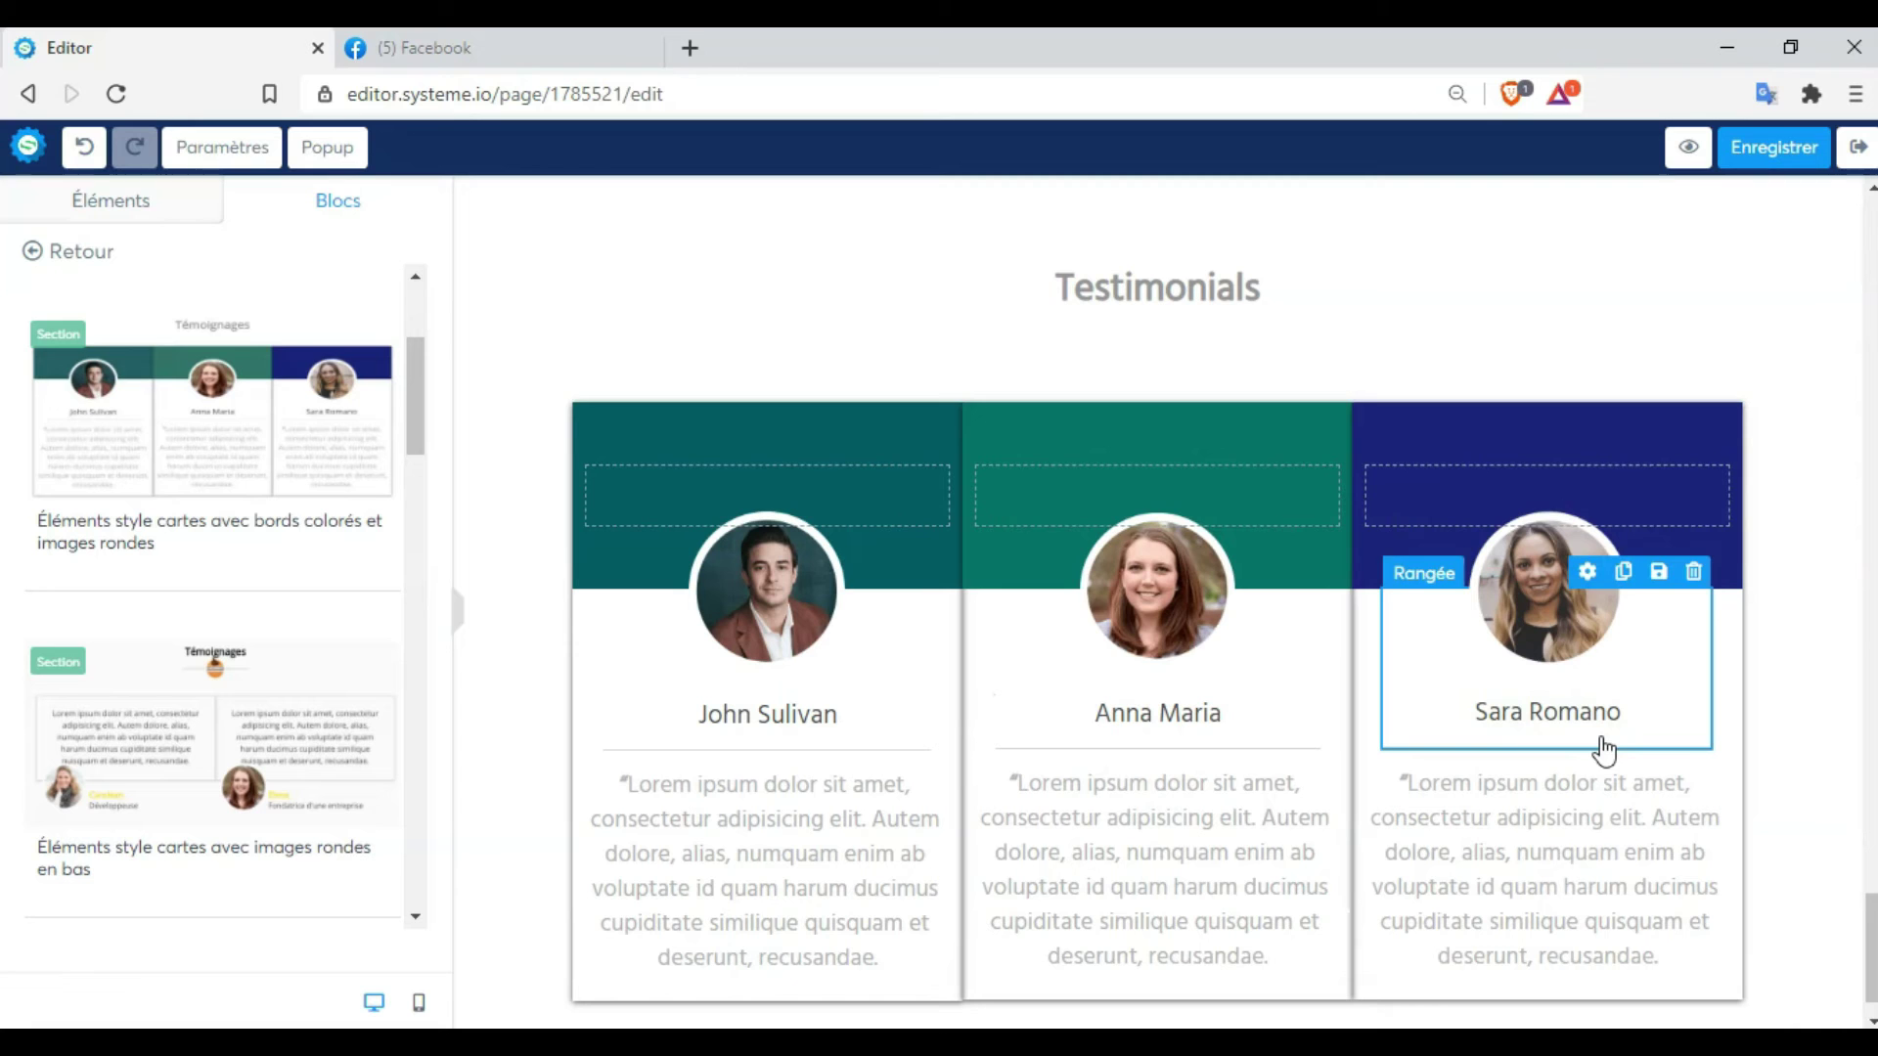
Replace the "Testimonials" heading above the testimonial cards with "Ils ont utilisé et ont aimé"
drag(1869, 915, 1870, 870)
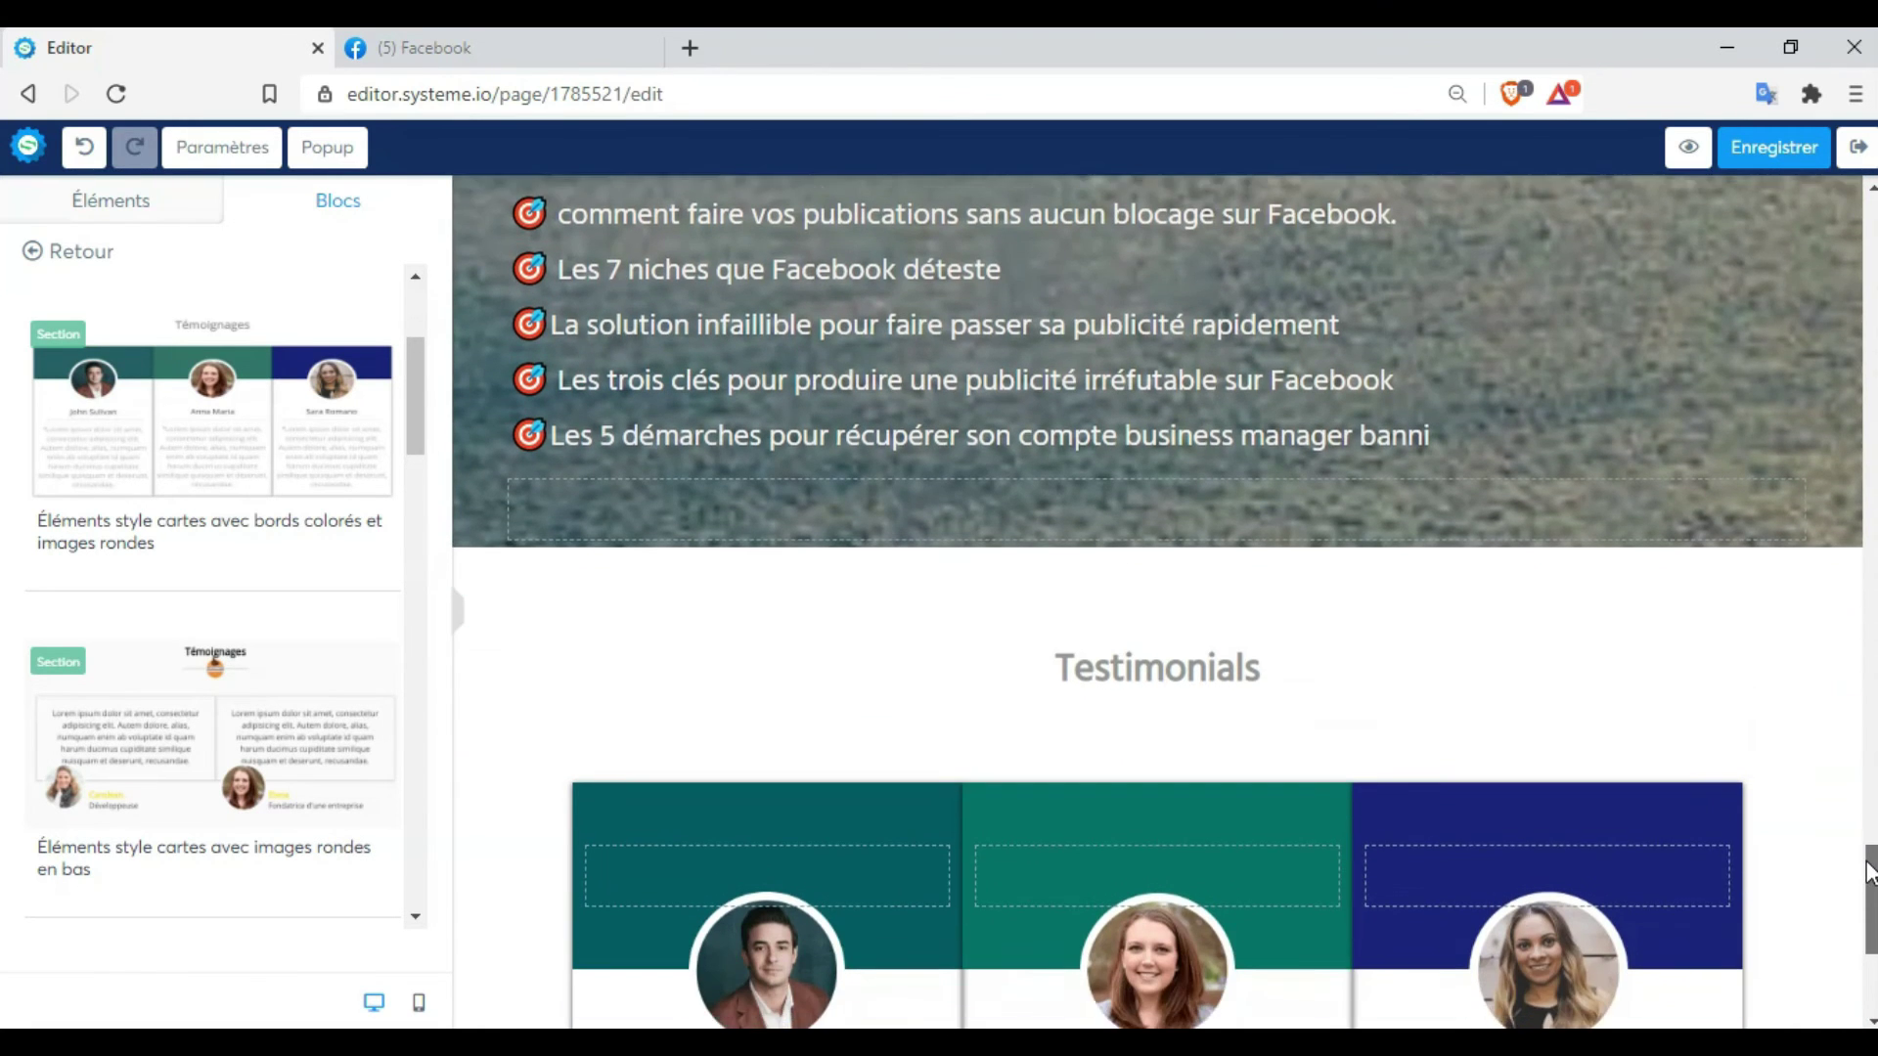
scroll(1123, 524, down, 2)
double_click(1102, 504)
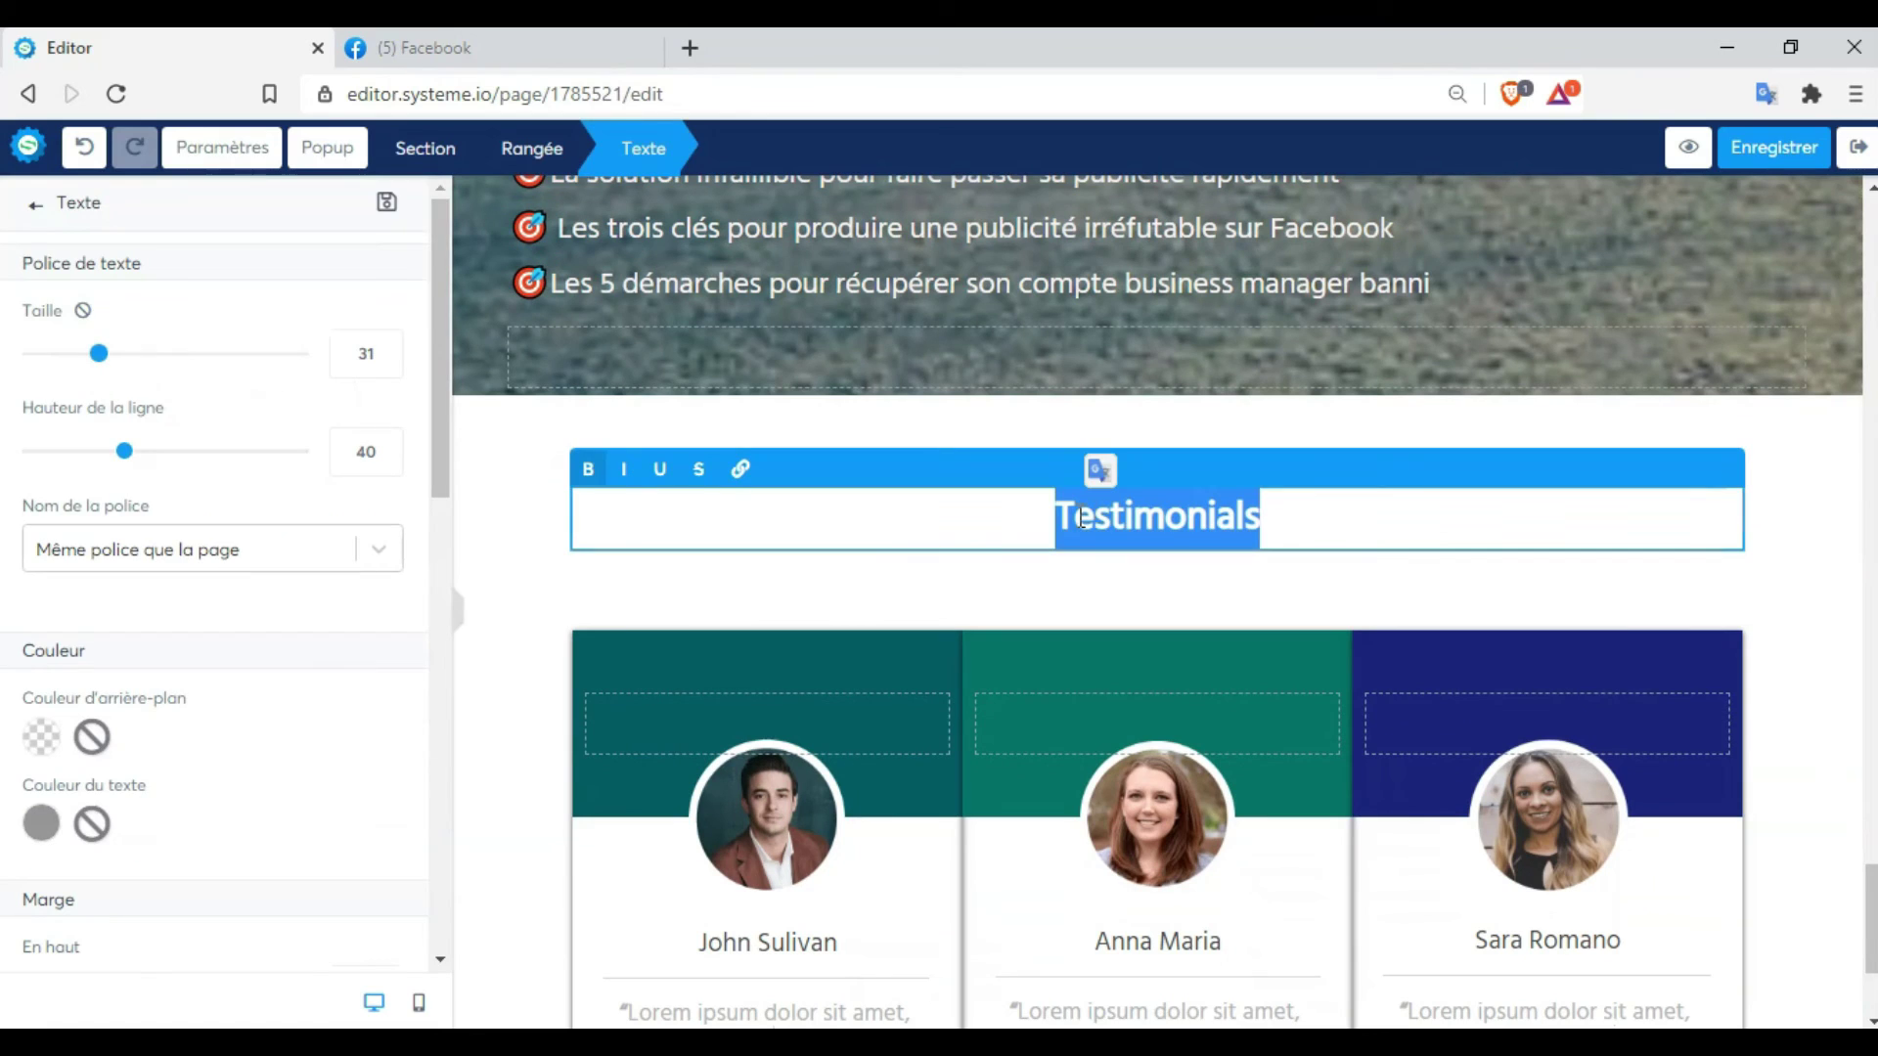
text(Ils o)
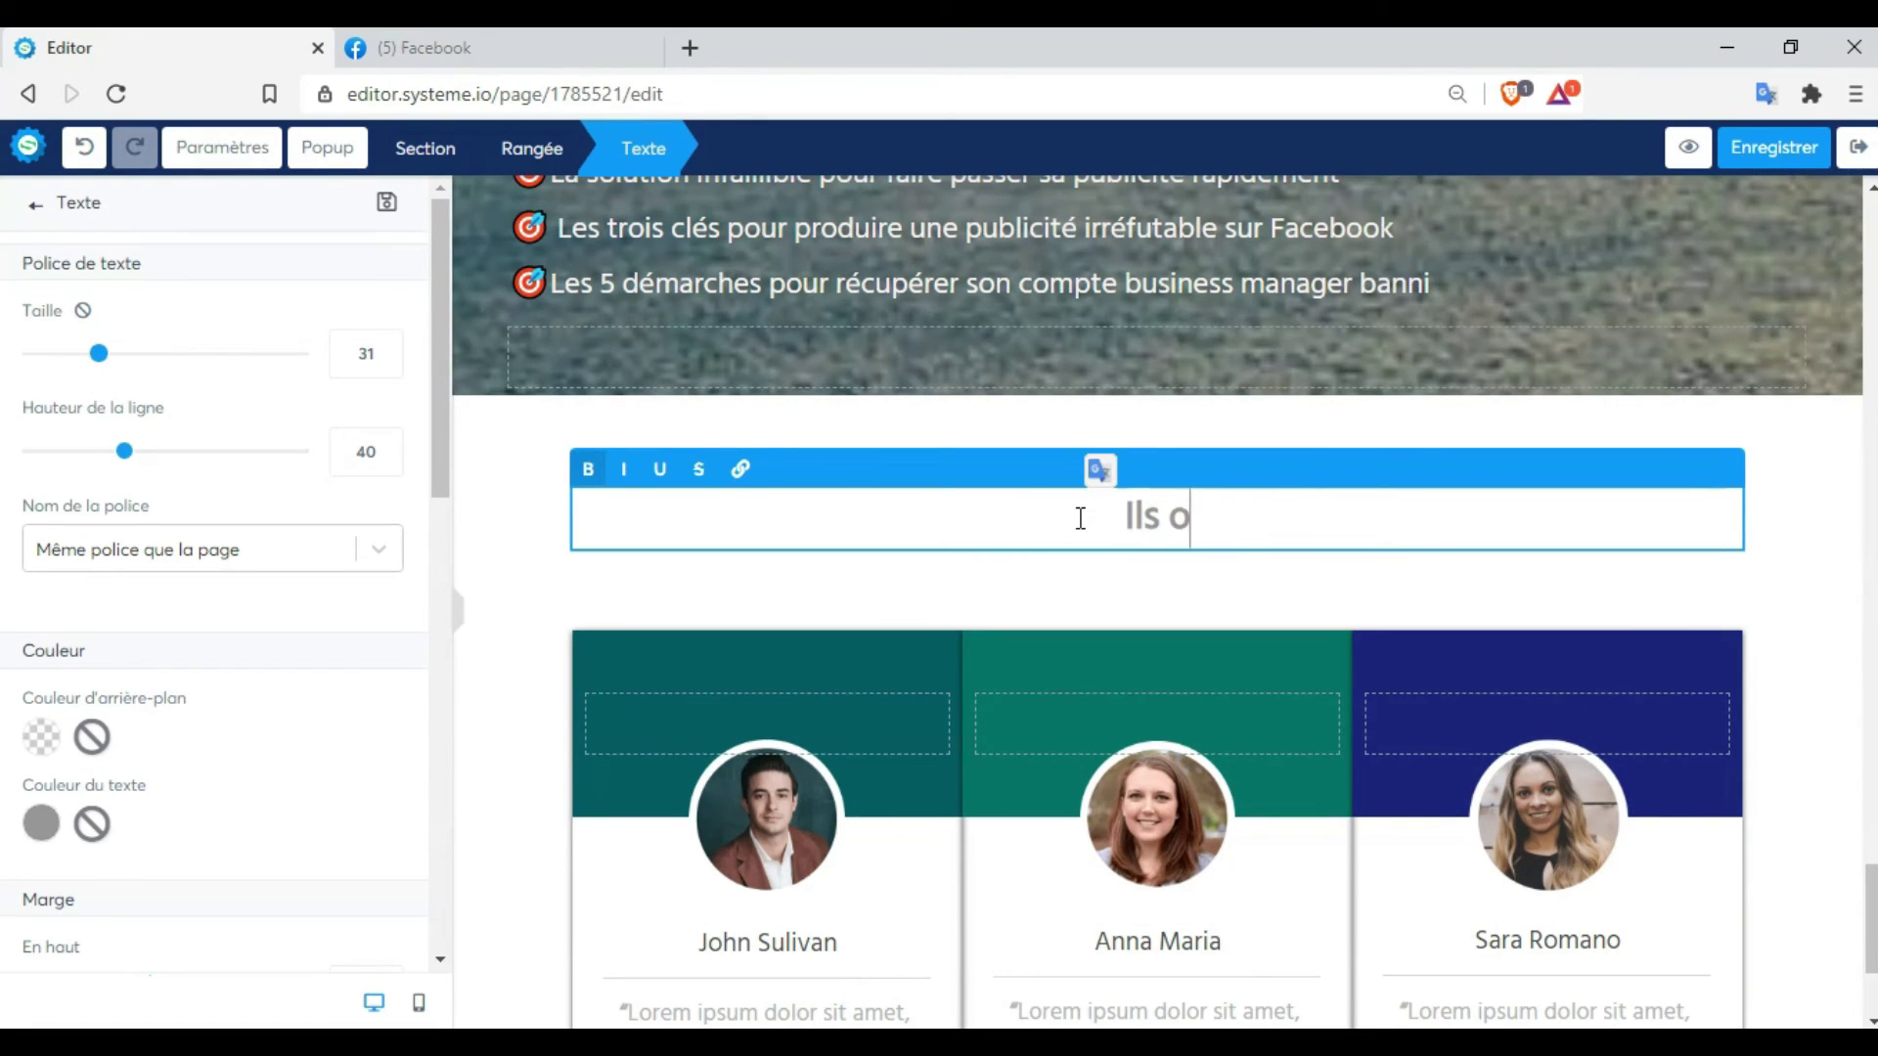
text(nt utilis)
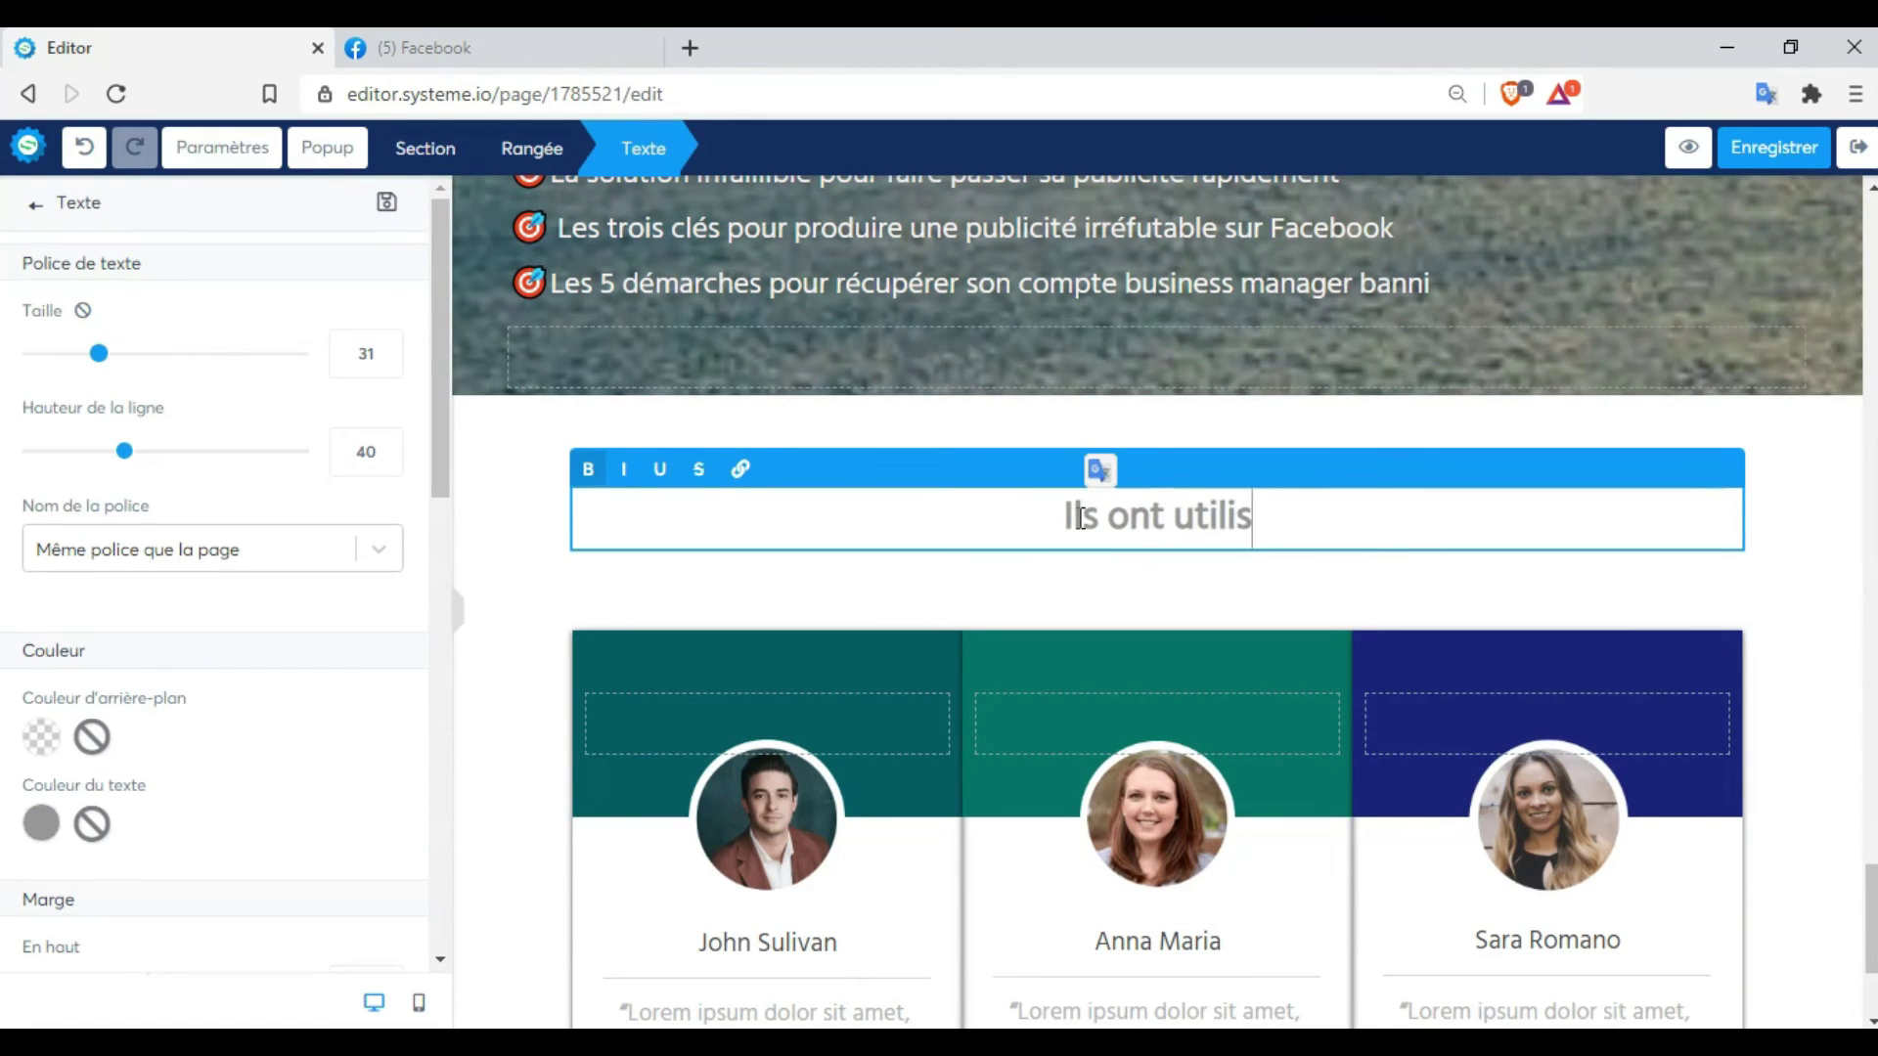
text(é et ont aimé)
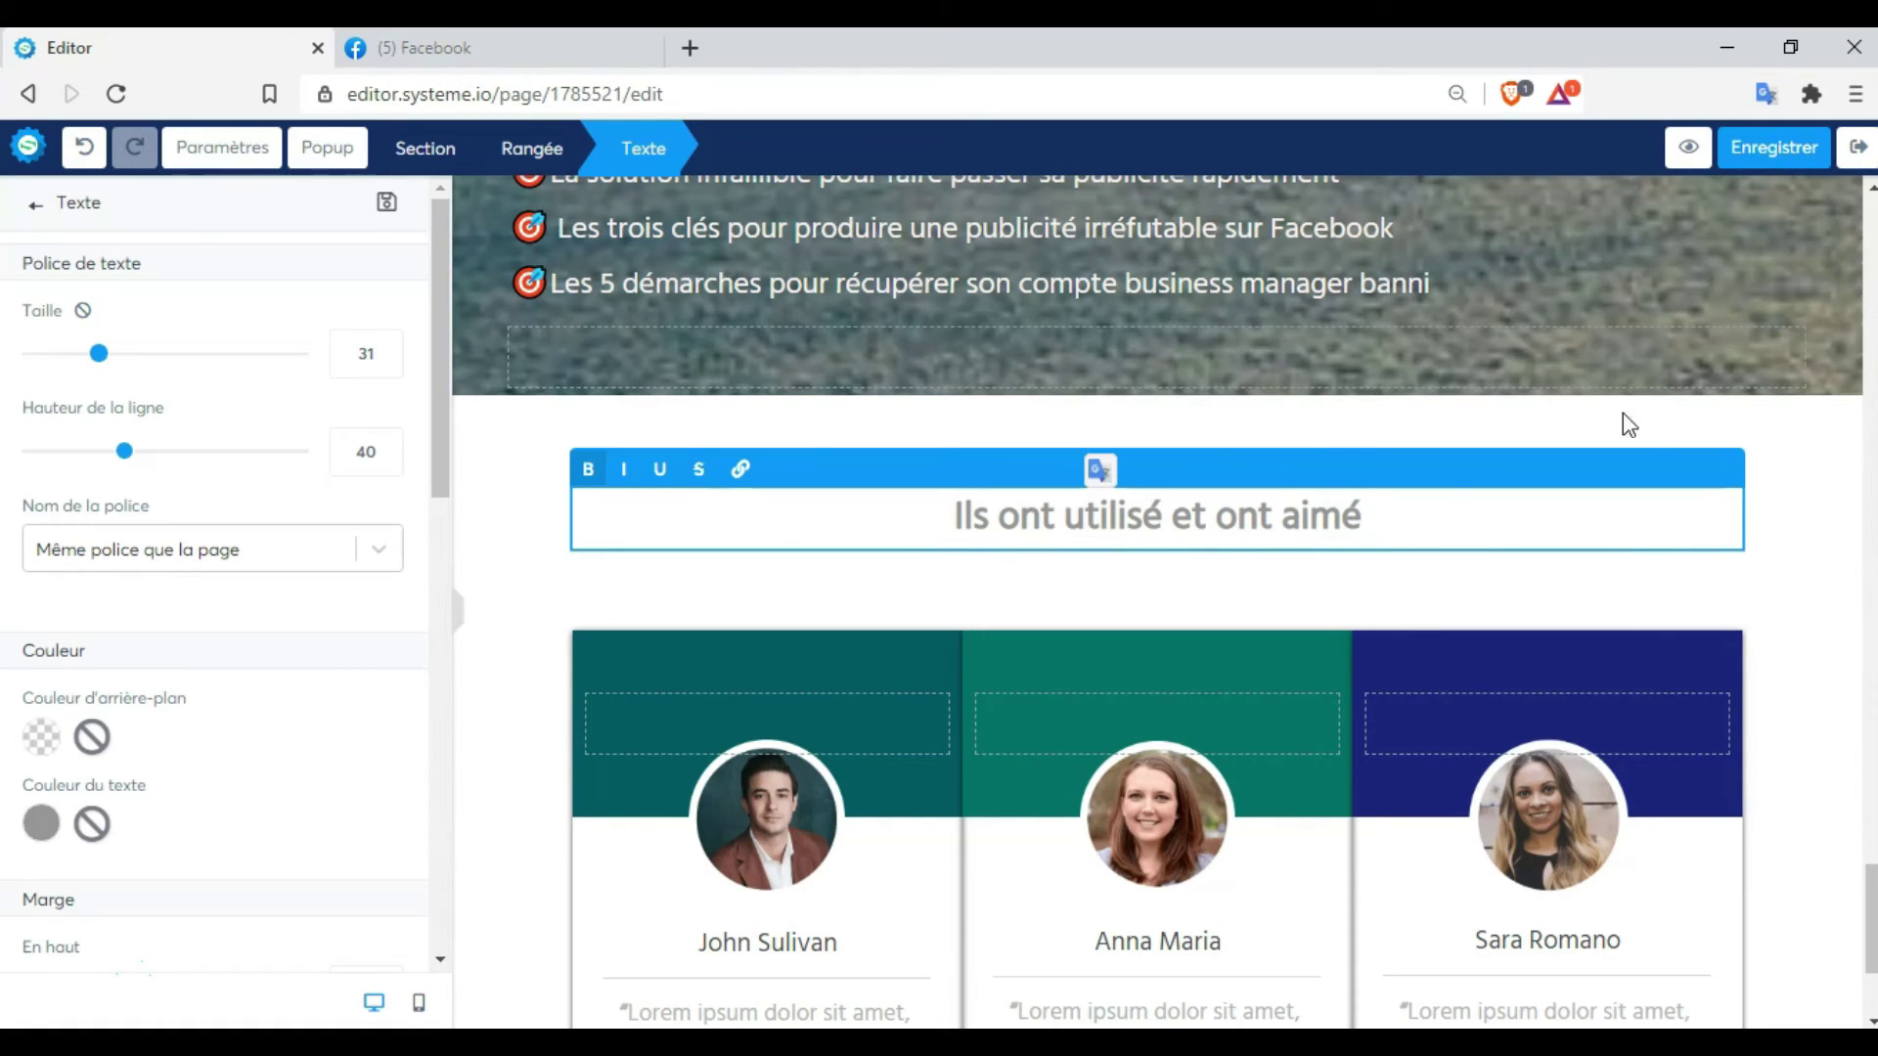
Delete the empty row between the target-icon list and the testimonials section
click(1147, 354)
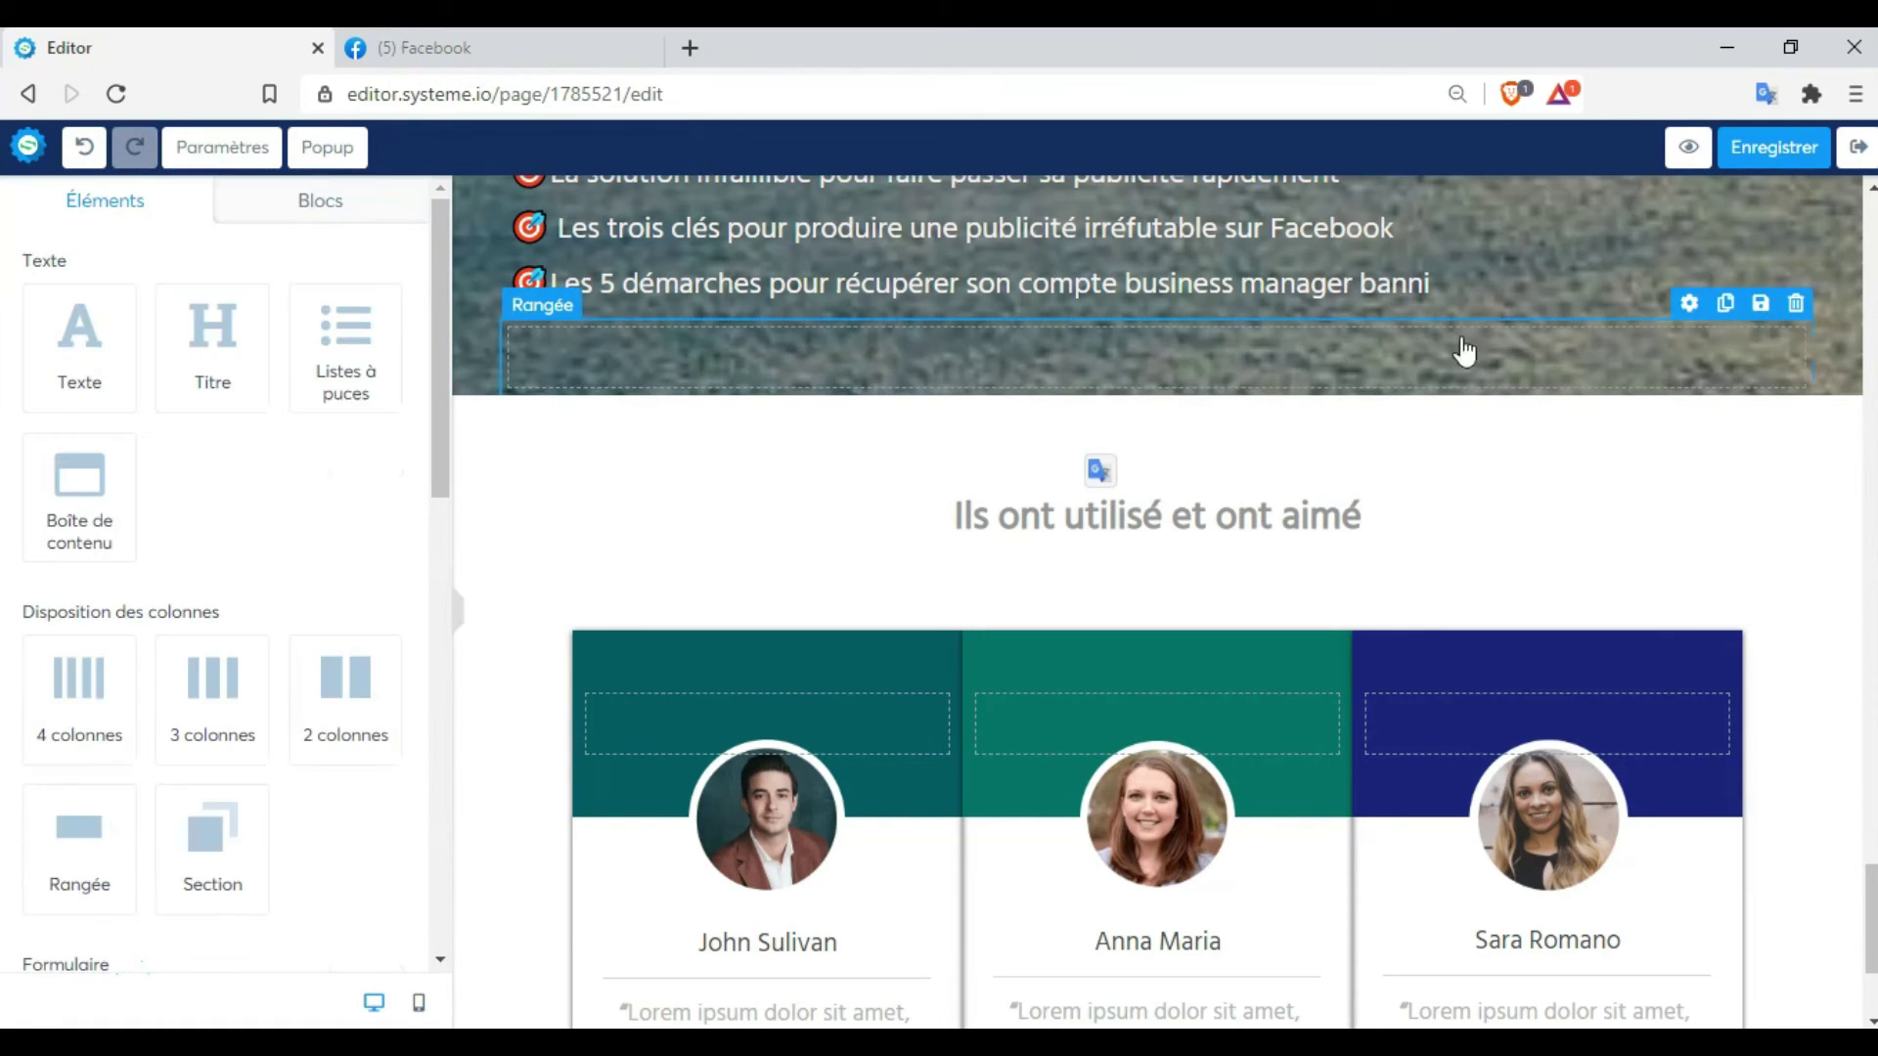
click(1797, 305)
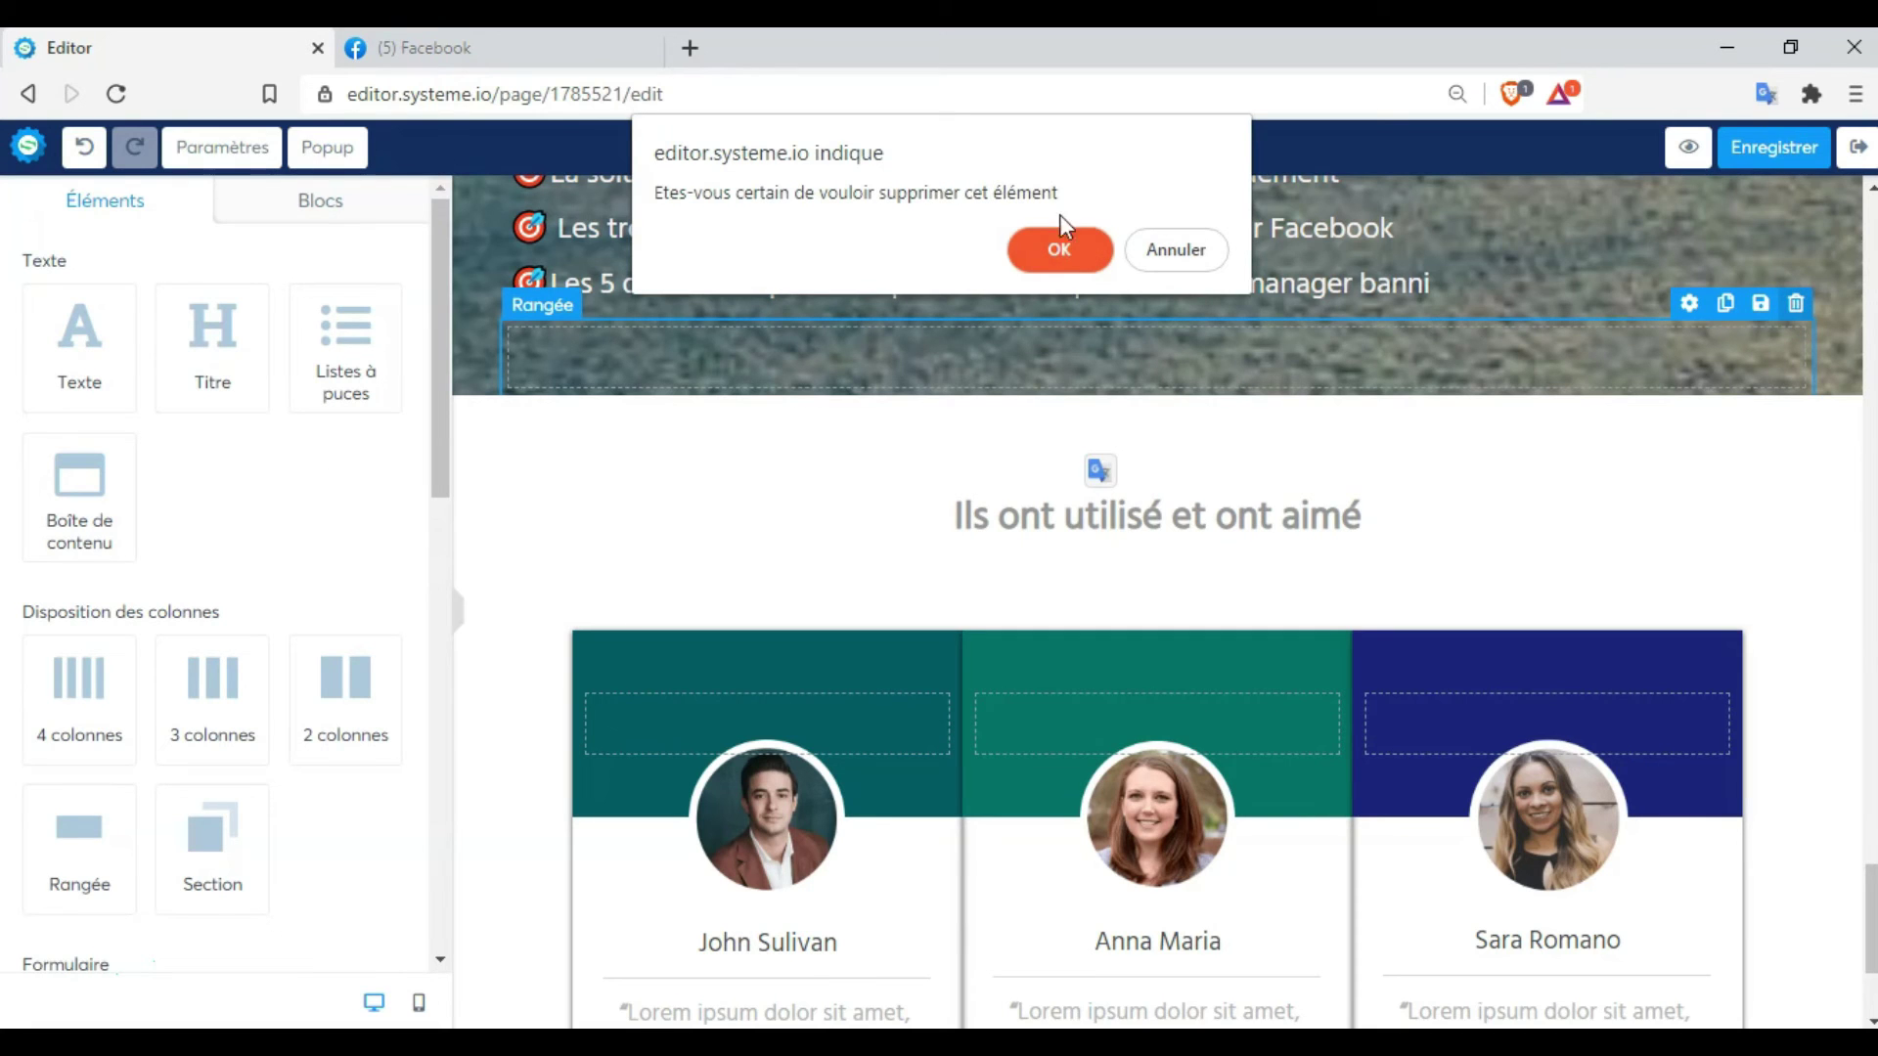
click(1080, 245)
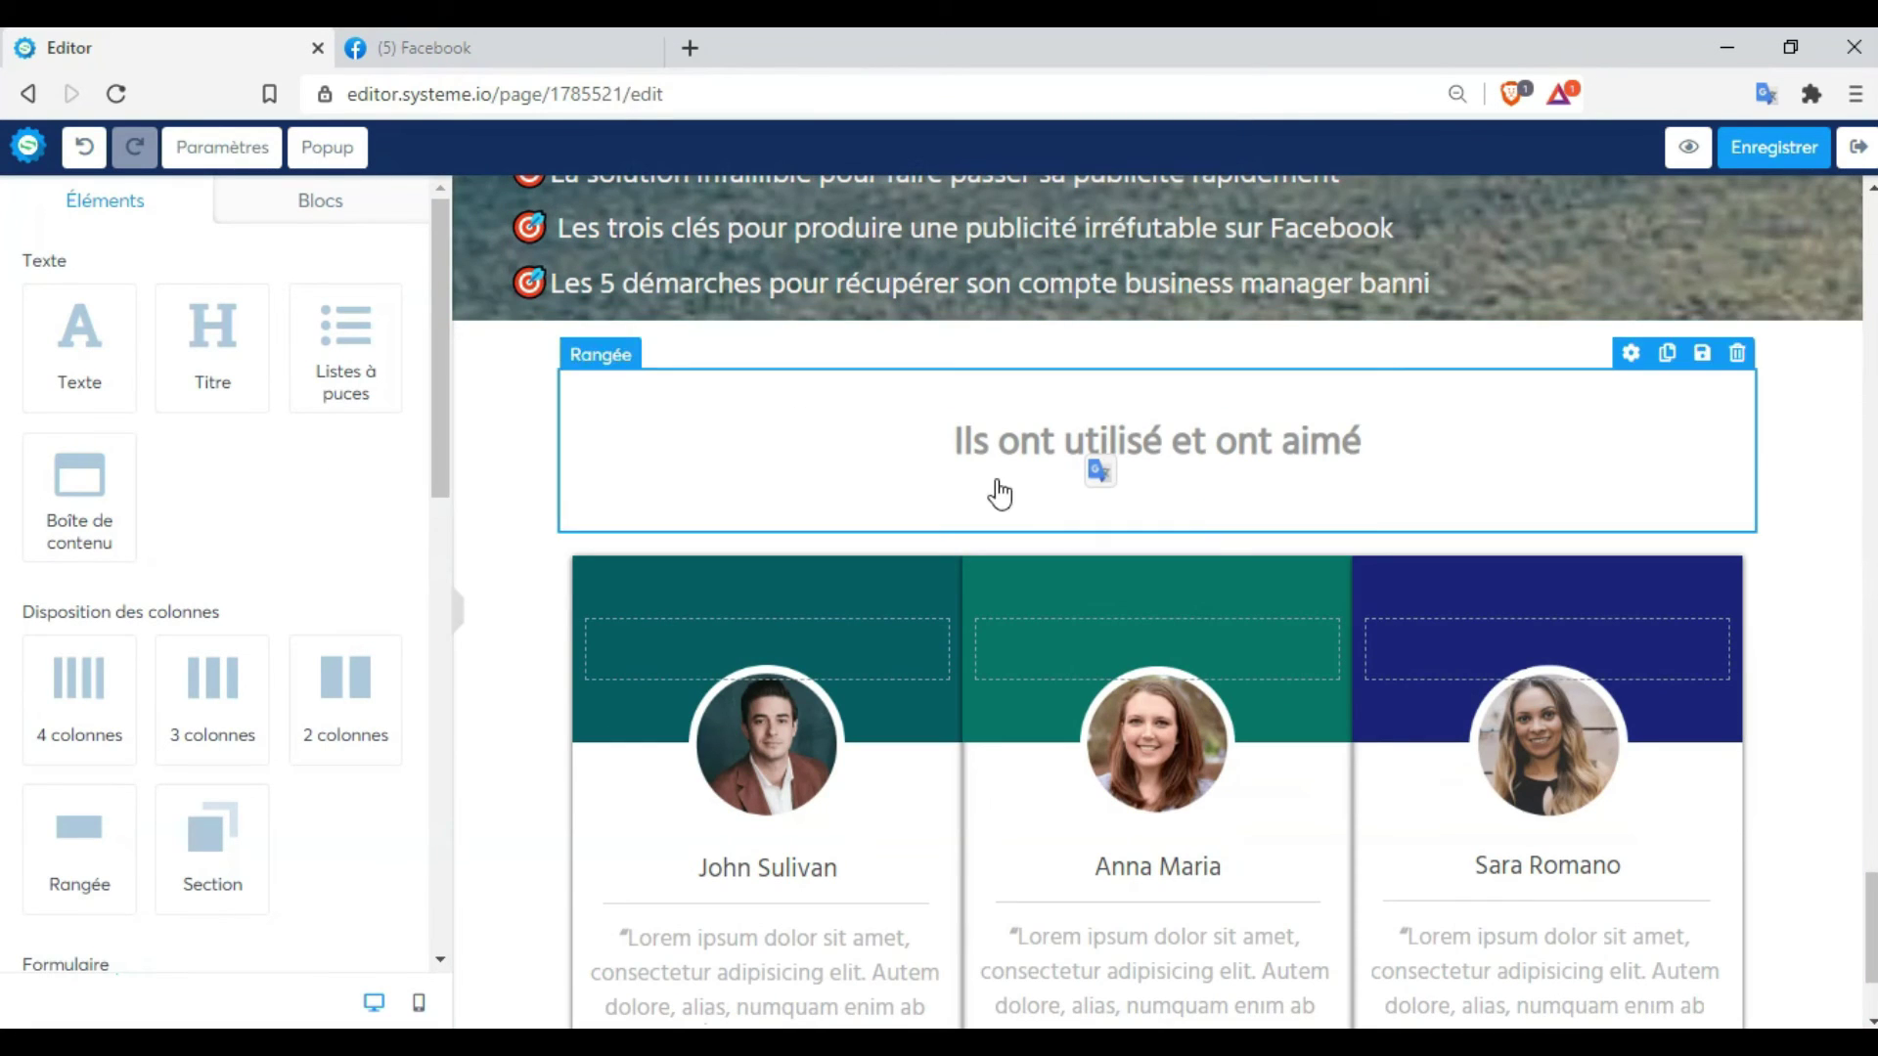
Add the Tarifs block "Trois colonnes de tarifs + tarif recommandé (en couleur)" below the testimonials section
click(1821, 707)
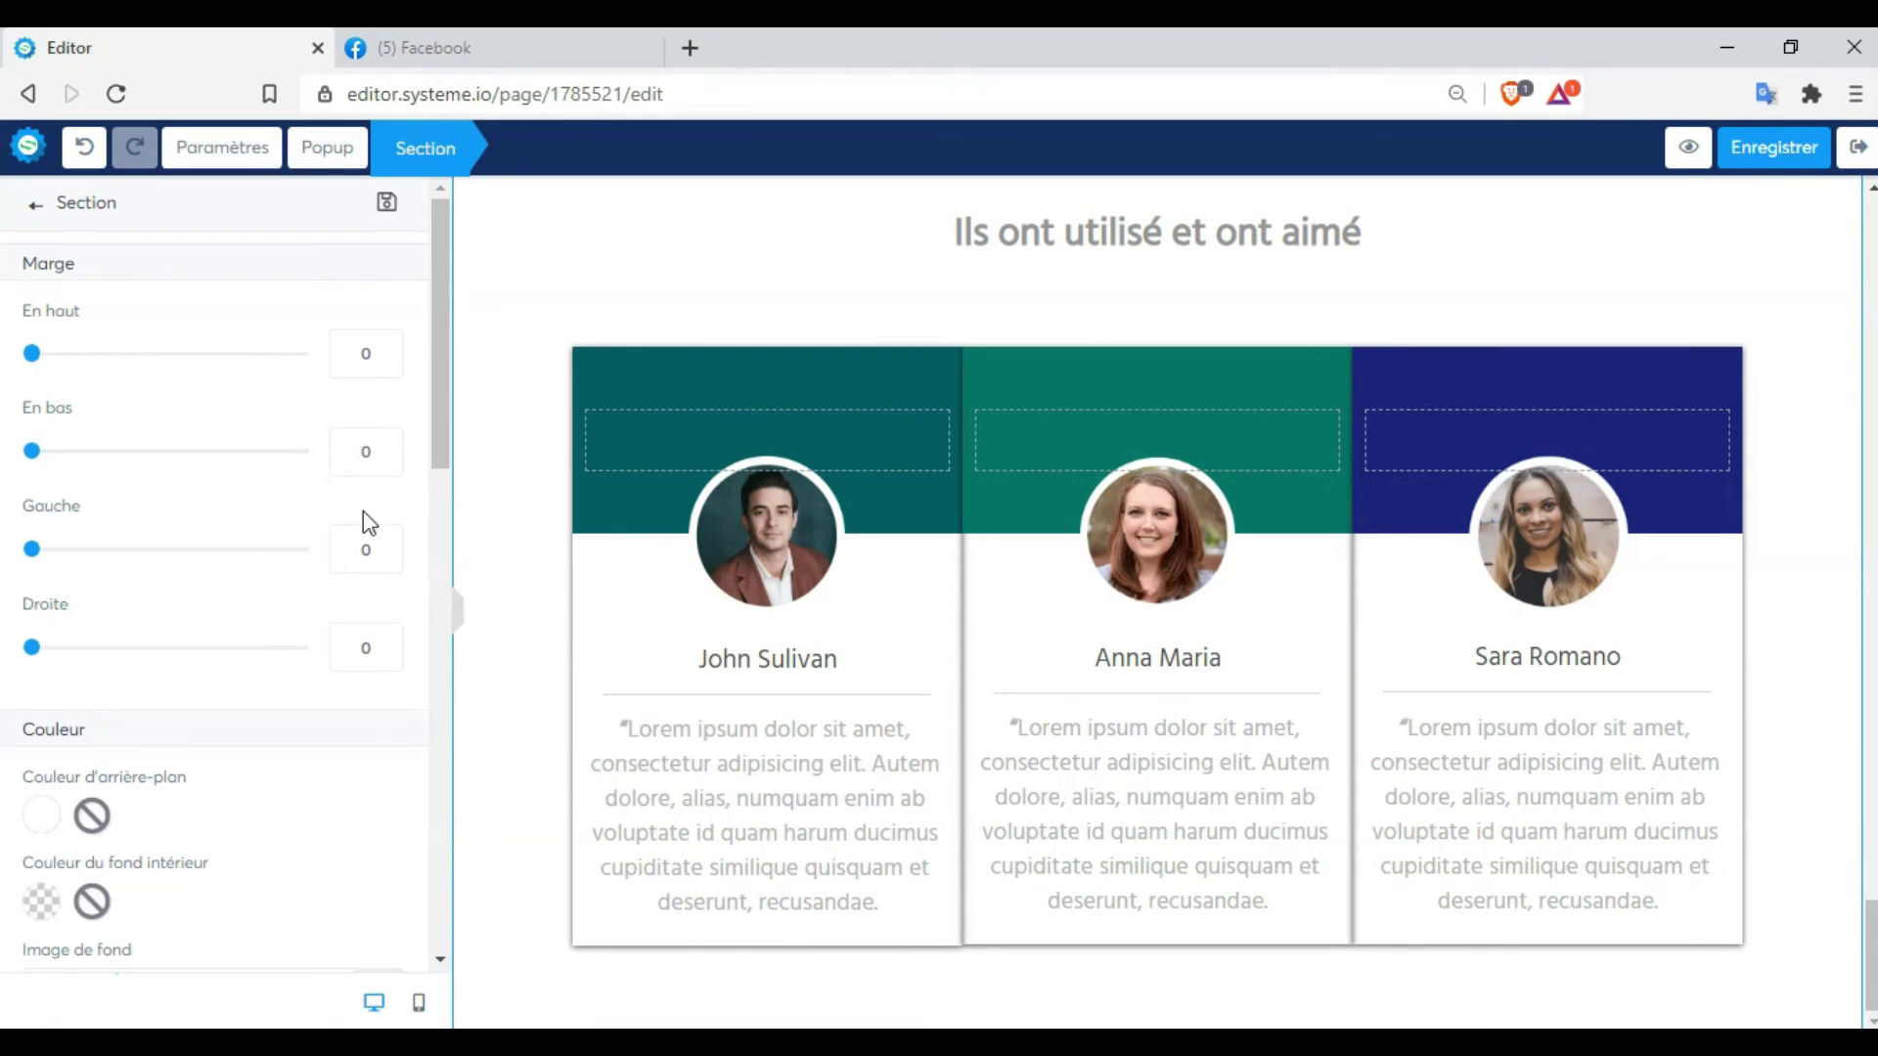
click(463, 393)
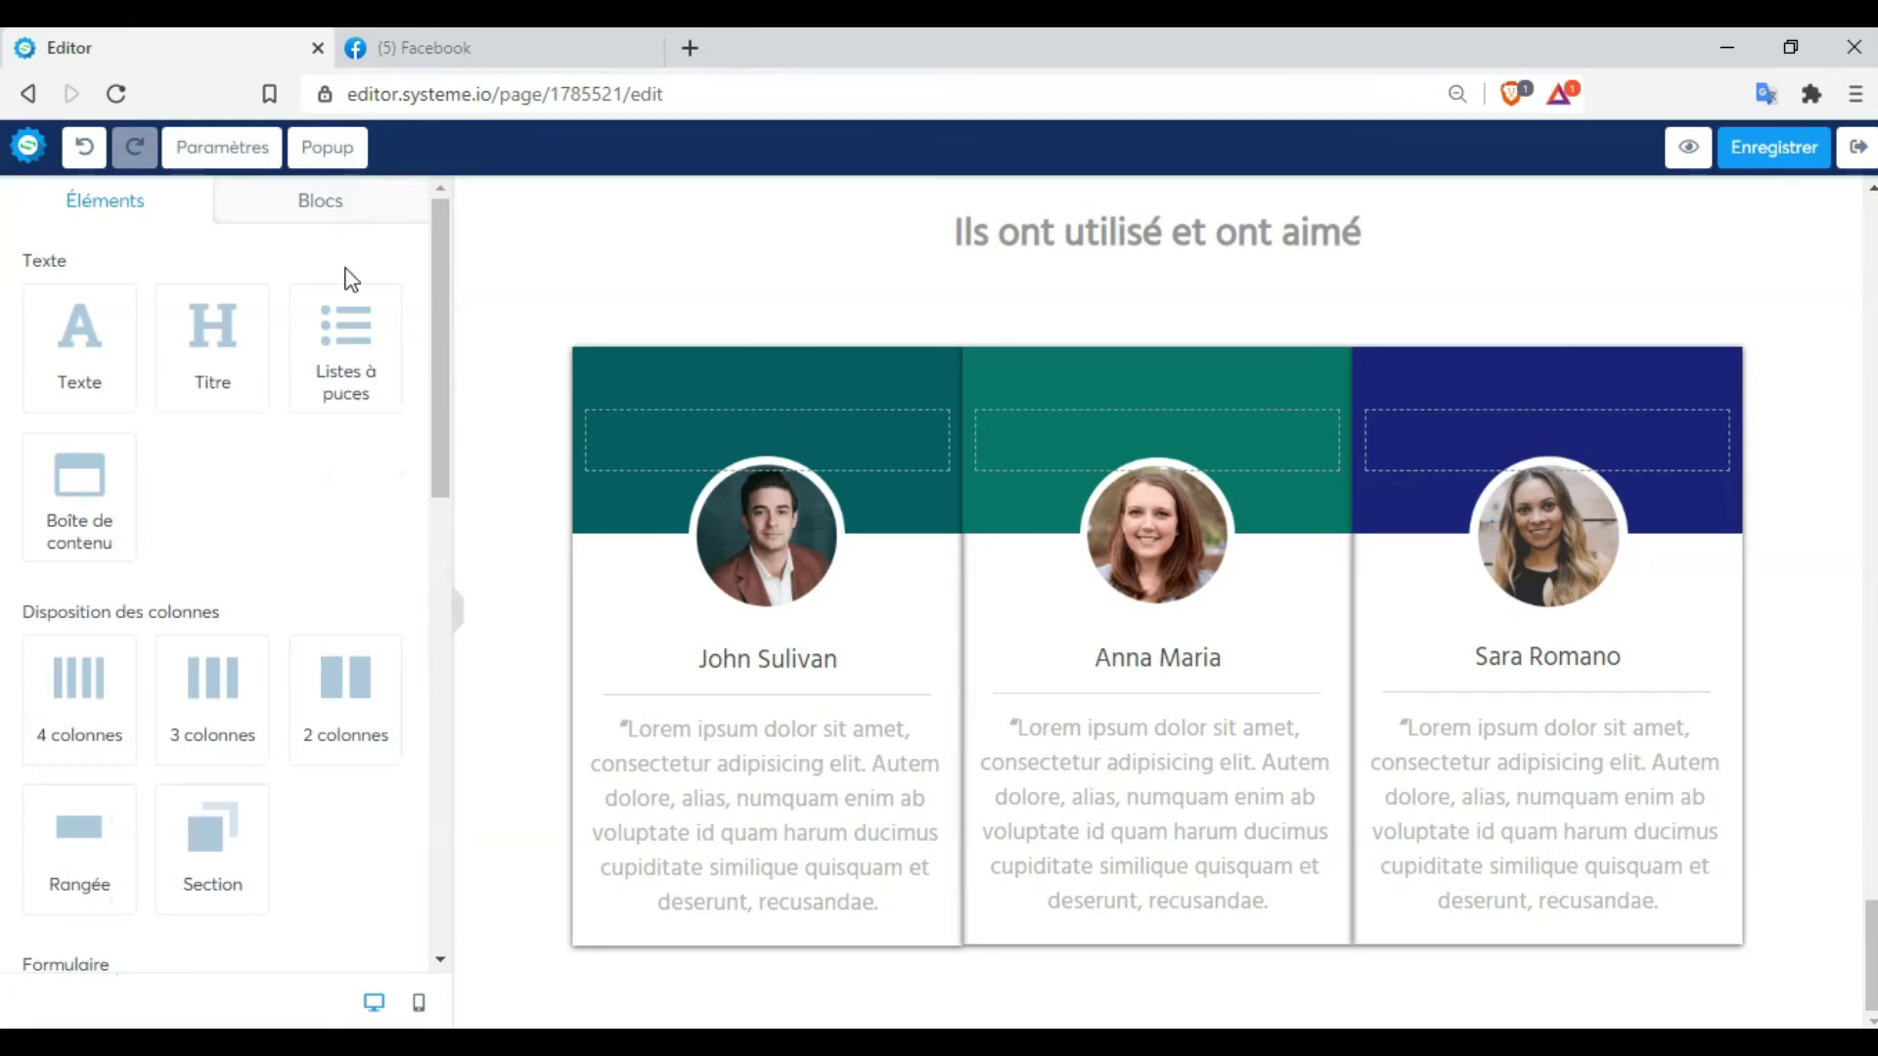
click(338, 223)
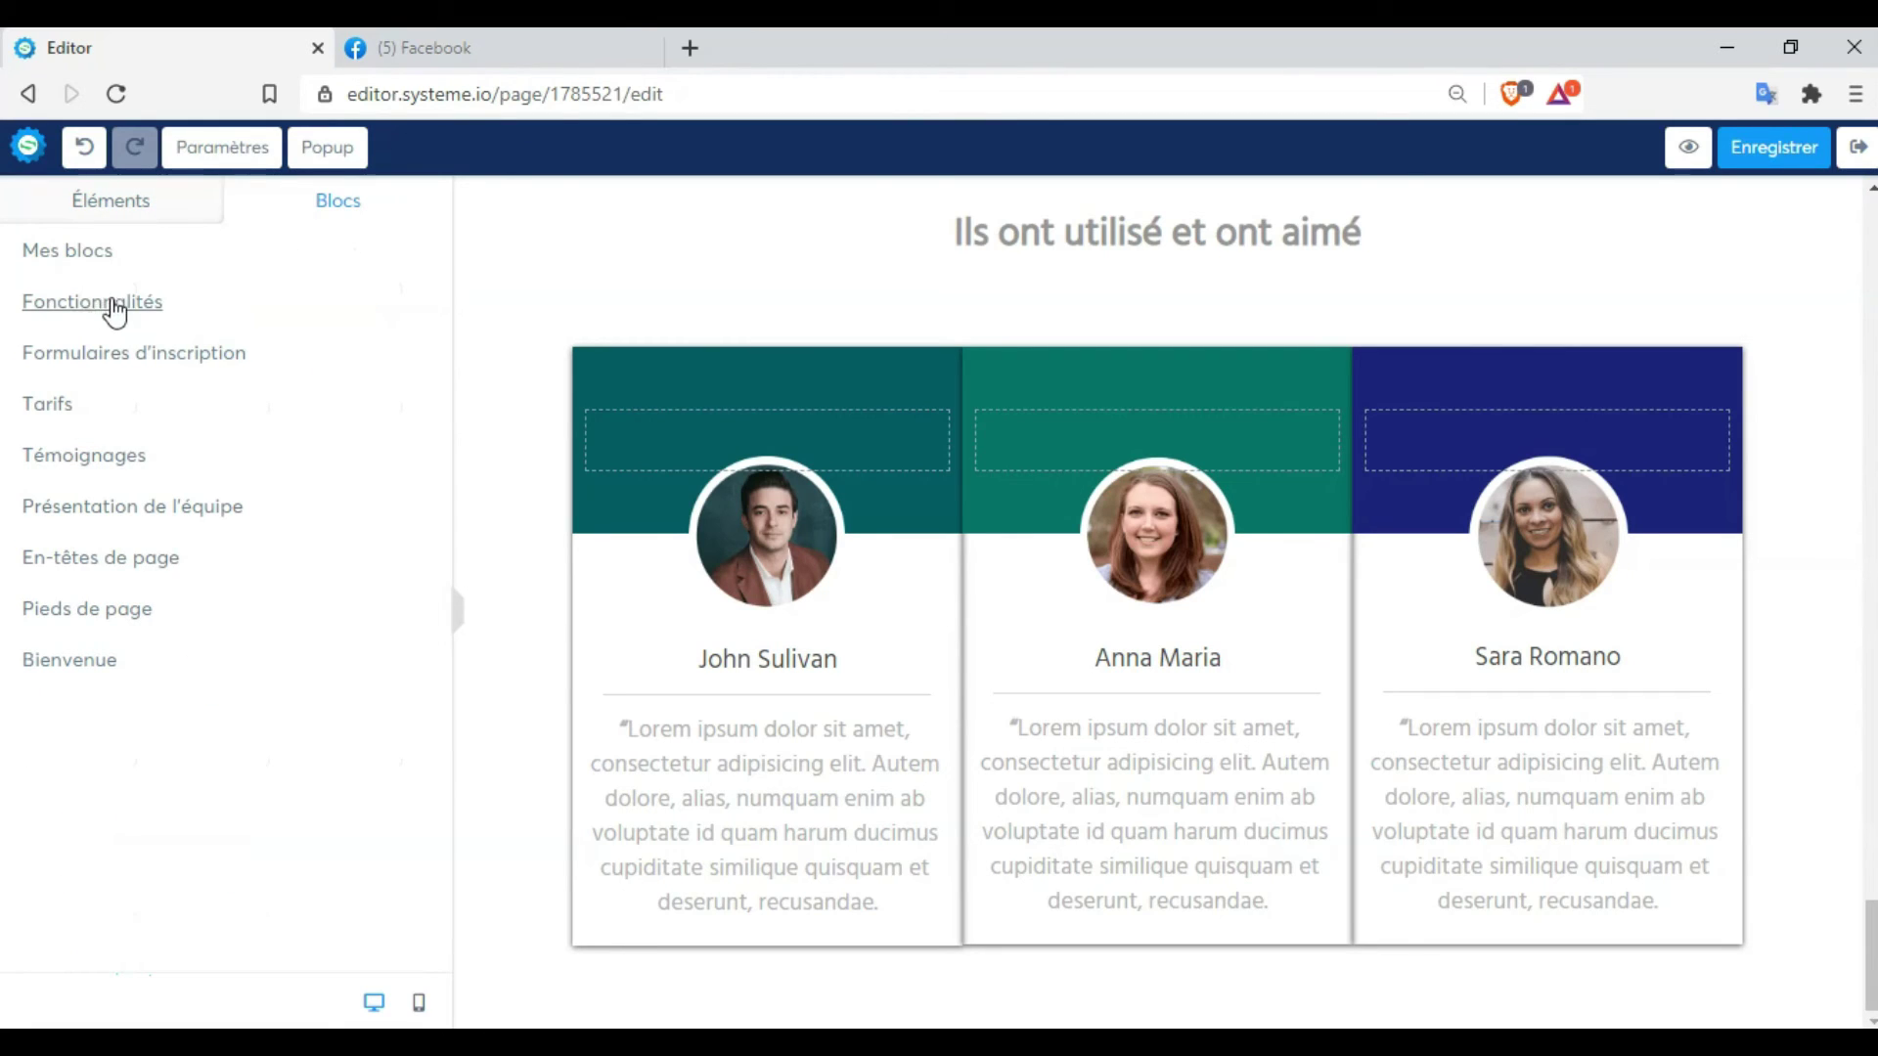
click(41, 418)
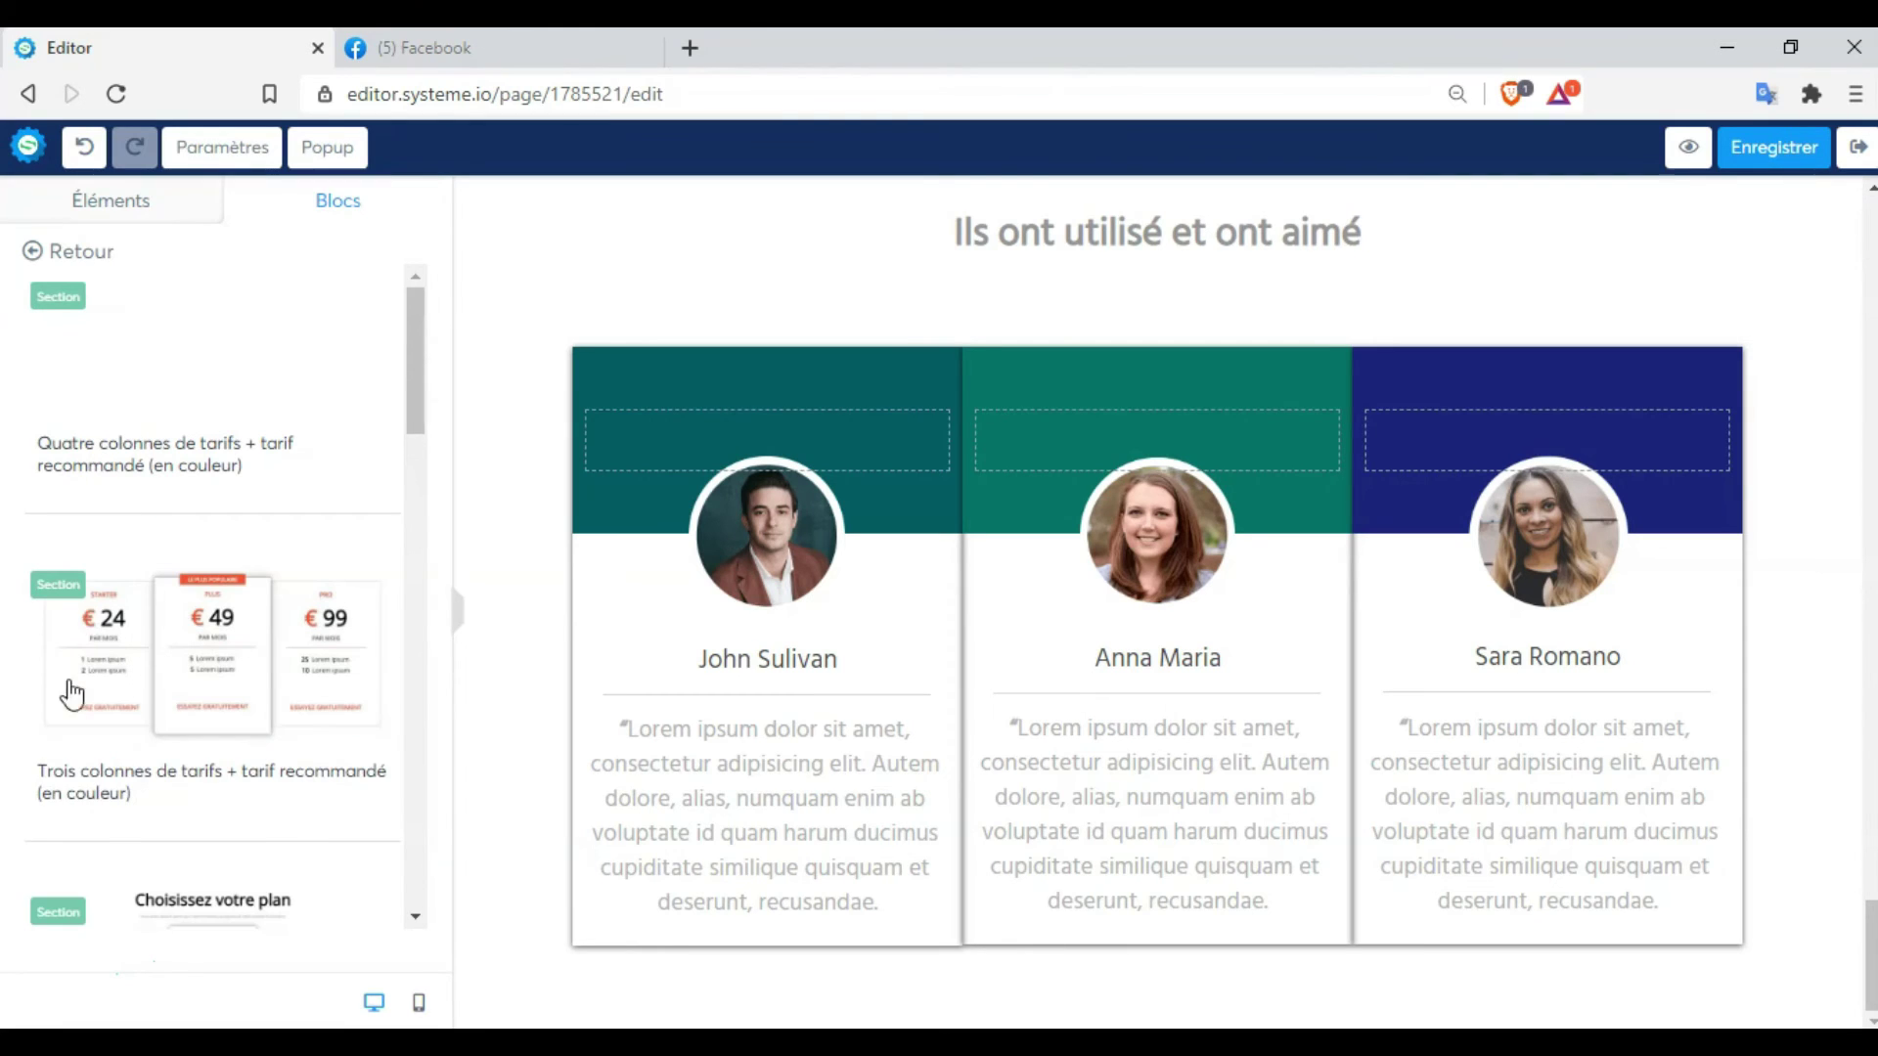
mouse_move(402, 405)
mouse_down()
mouse_move(421, 643)
mouse_move(436, 452)
mouse_move(419, 407)
mouse_up()
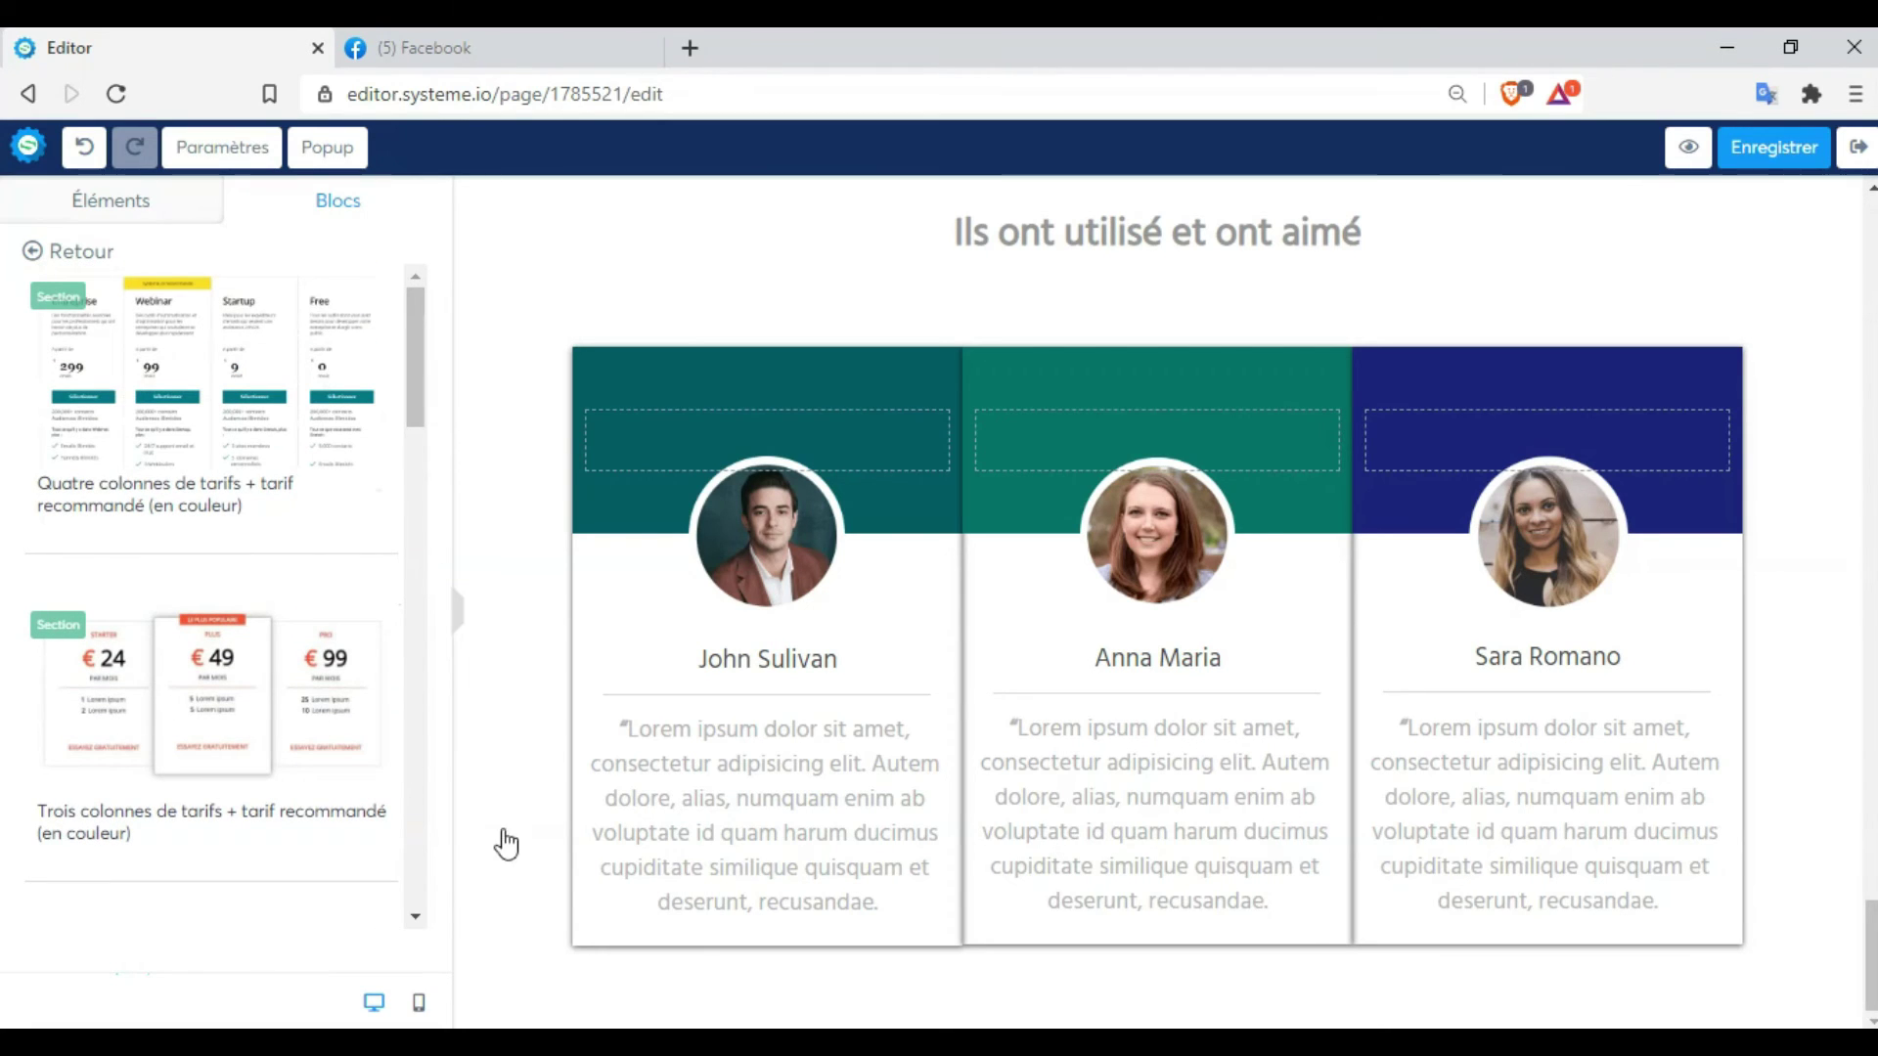
scroll(839, 976, down, 5)
scroll(1007, 956, up, 5)
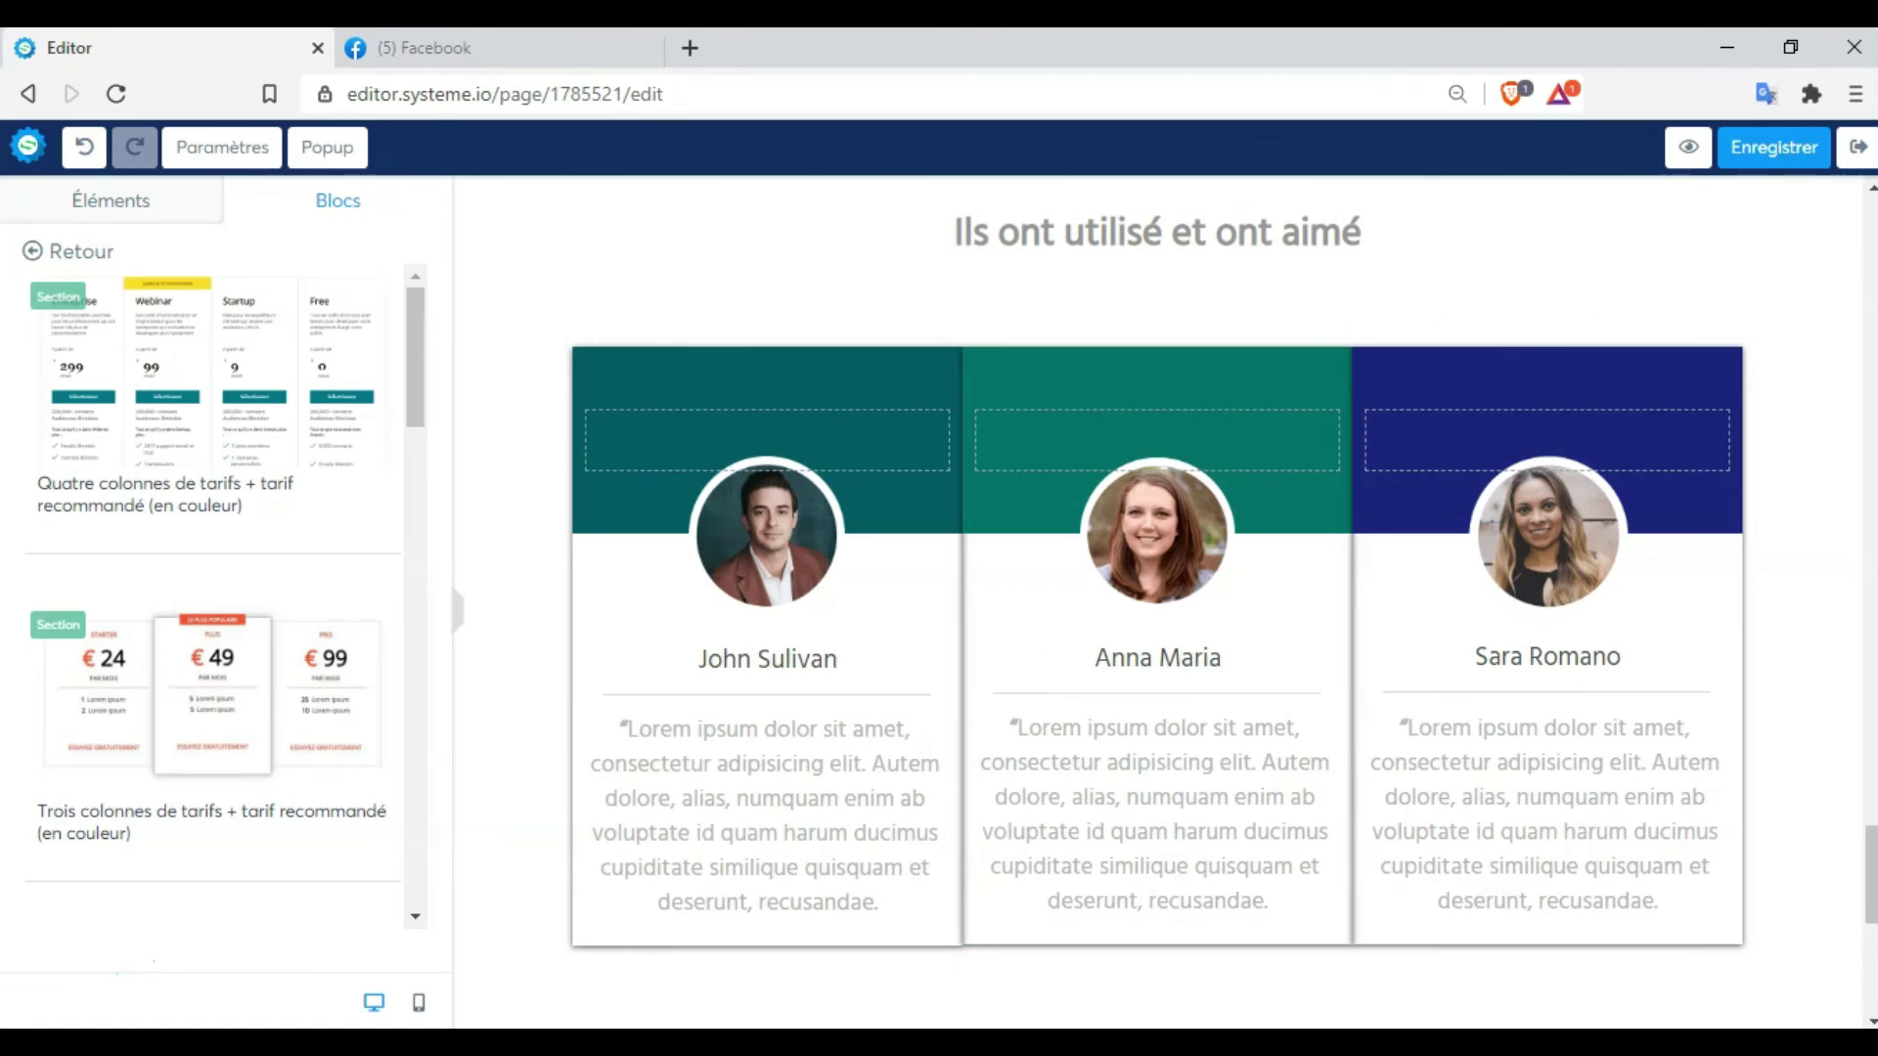
mouse_move(1871, 885)
mouse_down()
mouse_move(1869, 940)
mouse_move(1845, 838)
mouse_move(1859, 905)
mouse_up()
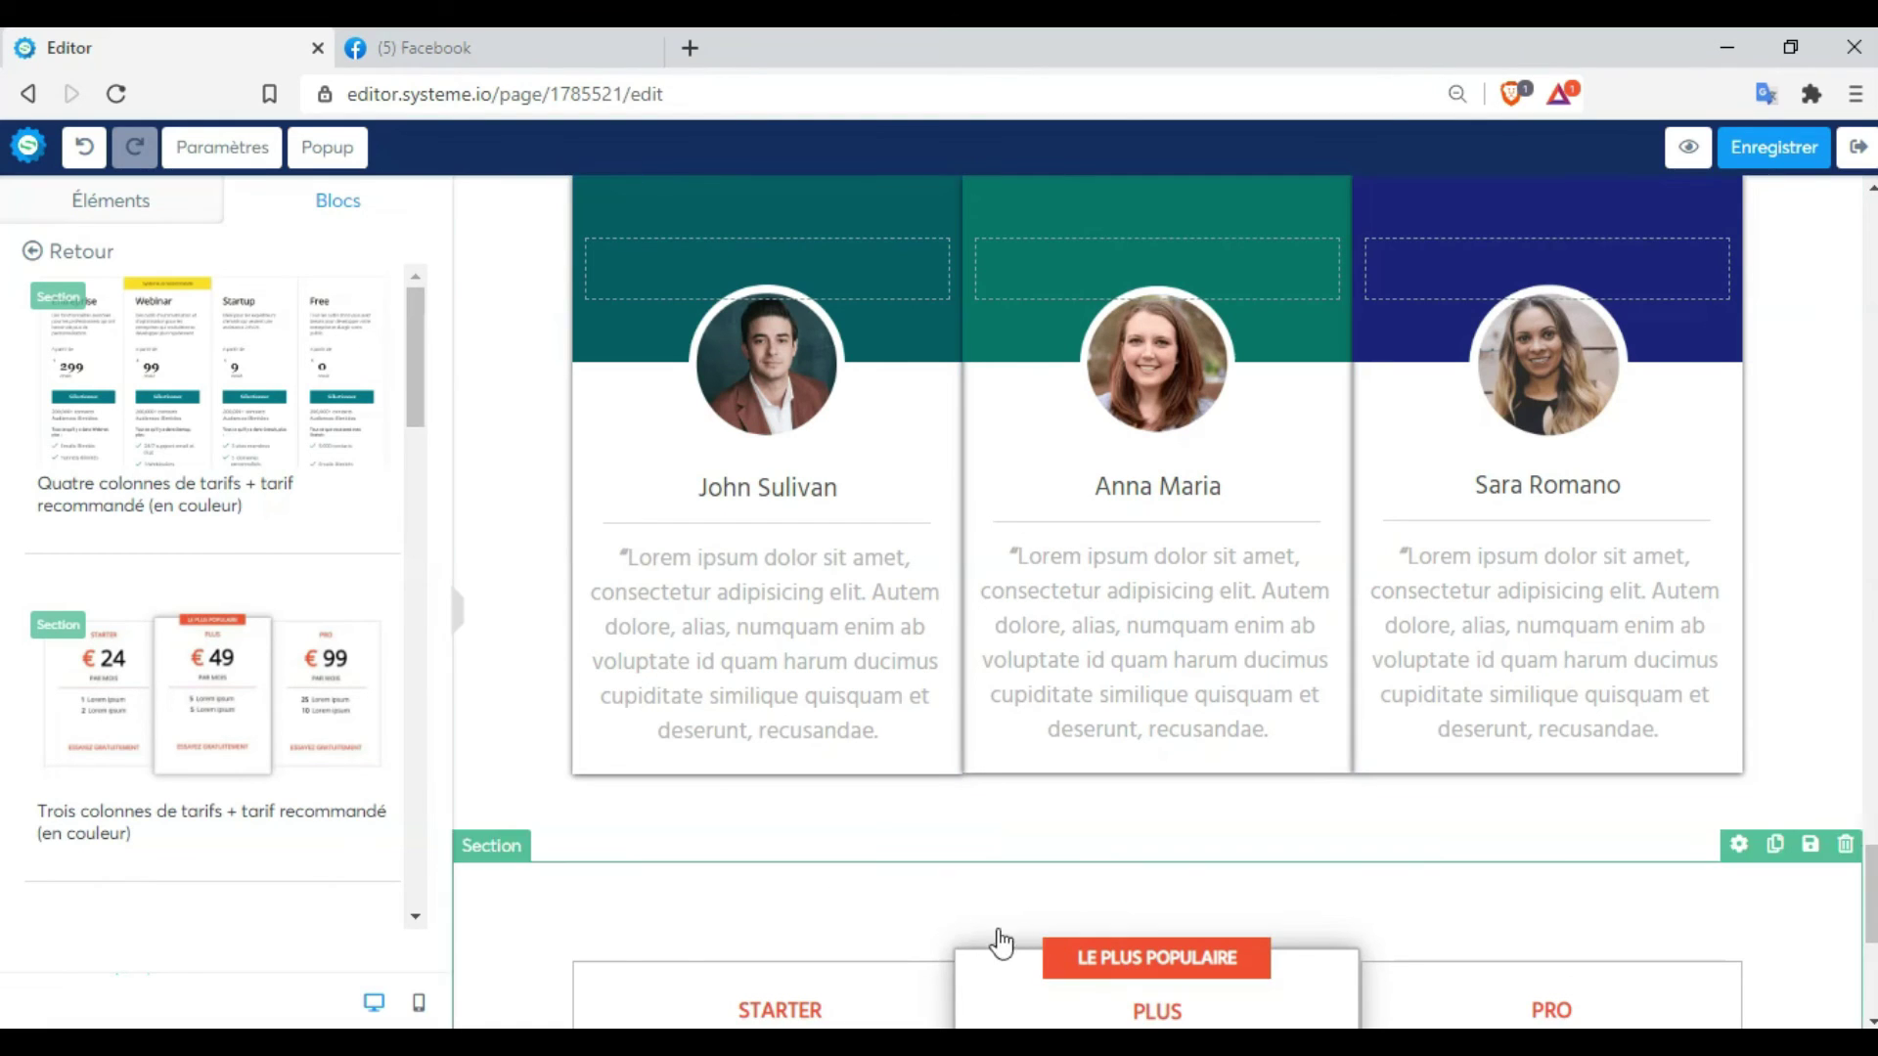
Look through the Bienvenue, Pieds de page and header block templates and the testimonials section's settings
drag(421, 401, 402, 252)
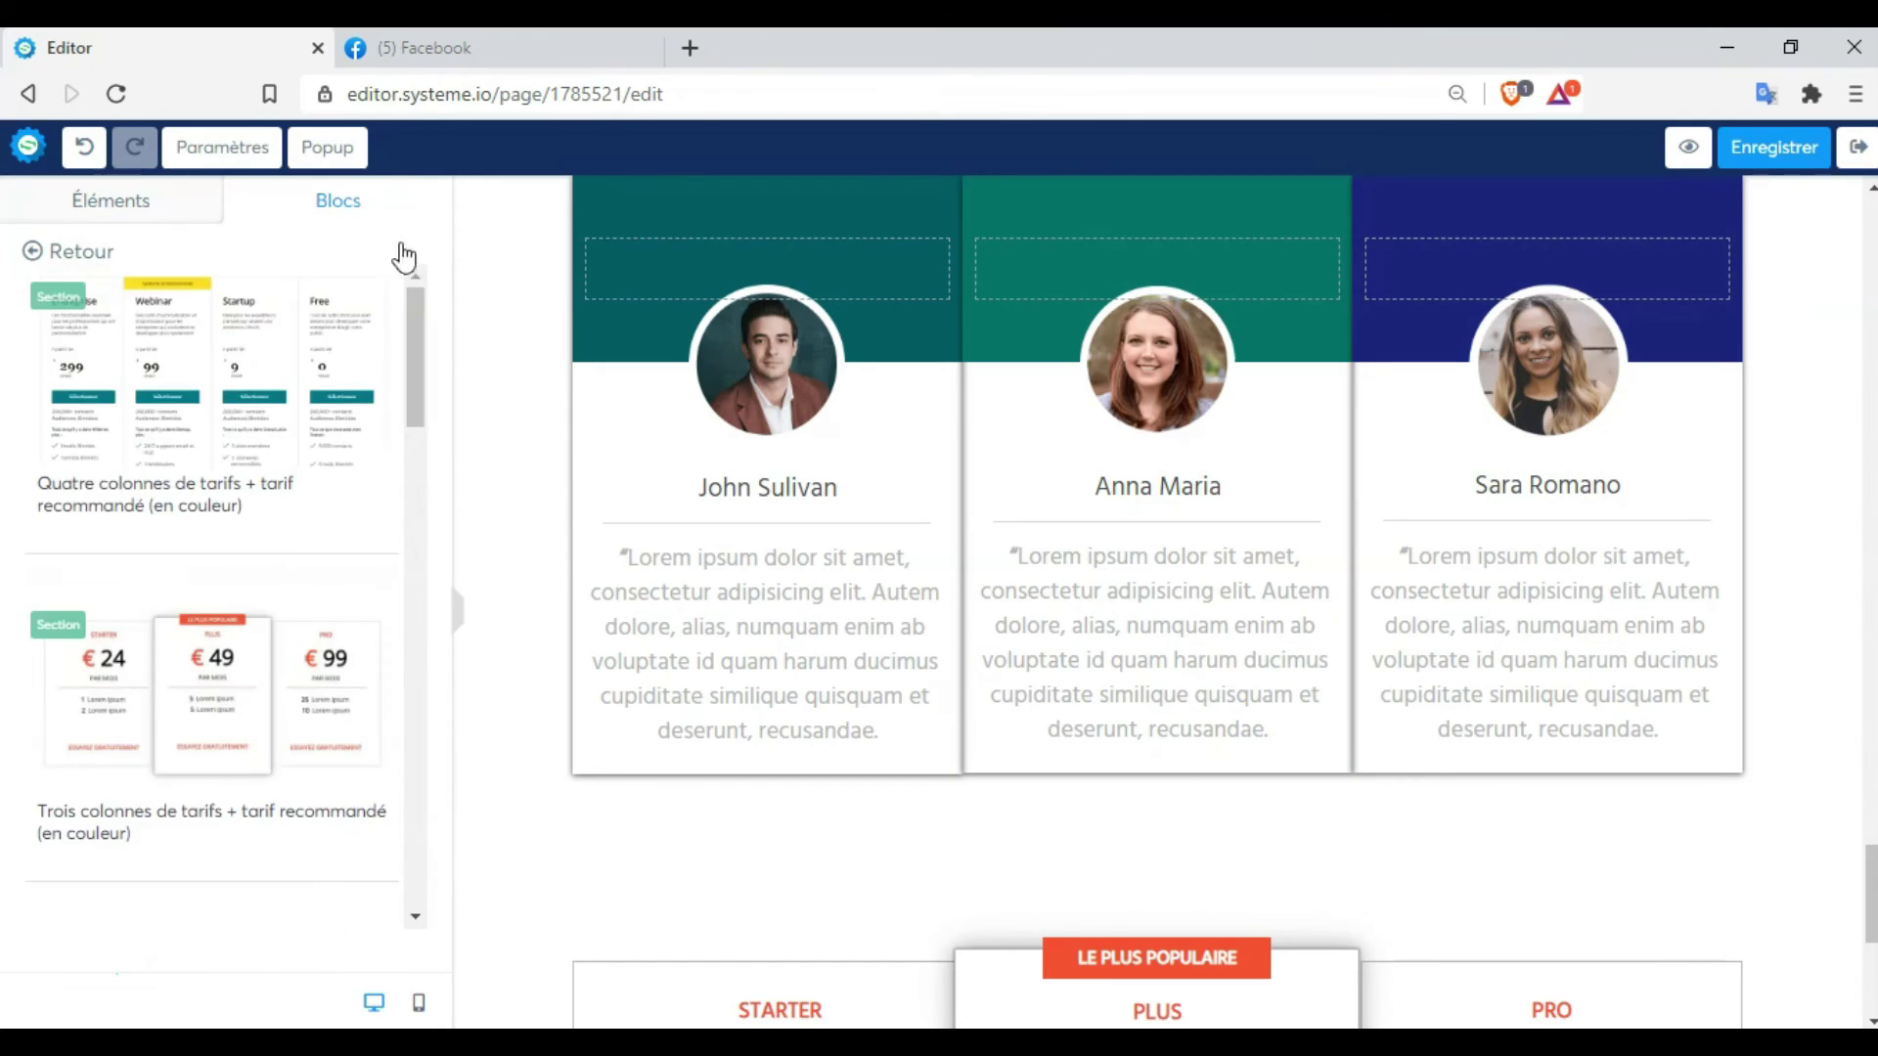
click(85, 198)
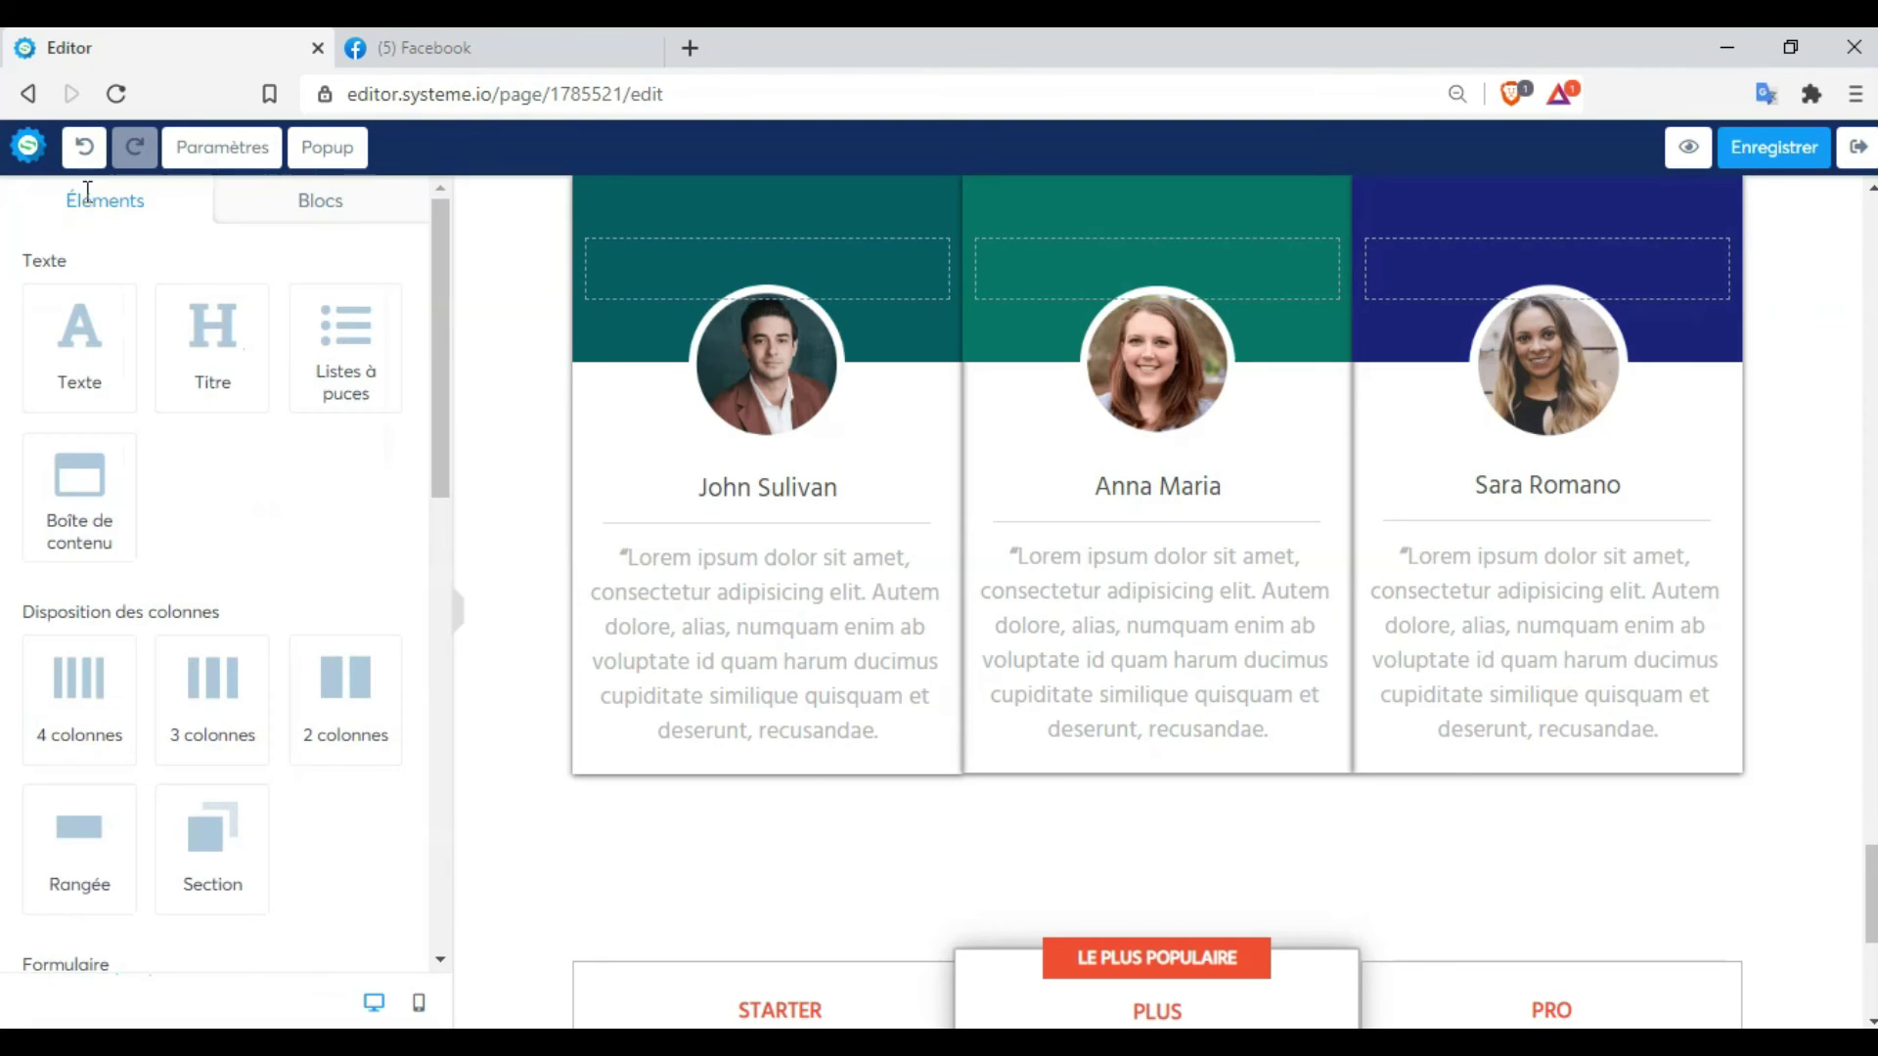
click(338, 210)
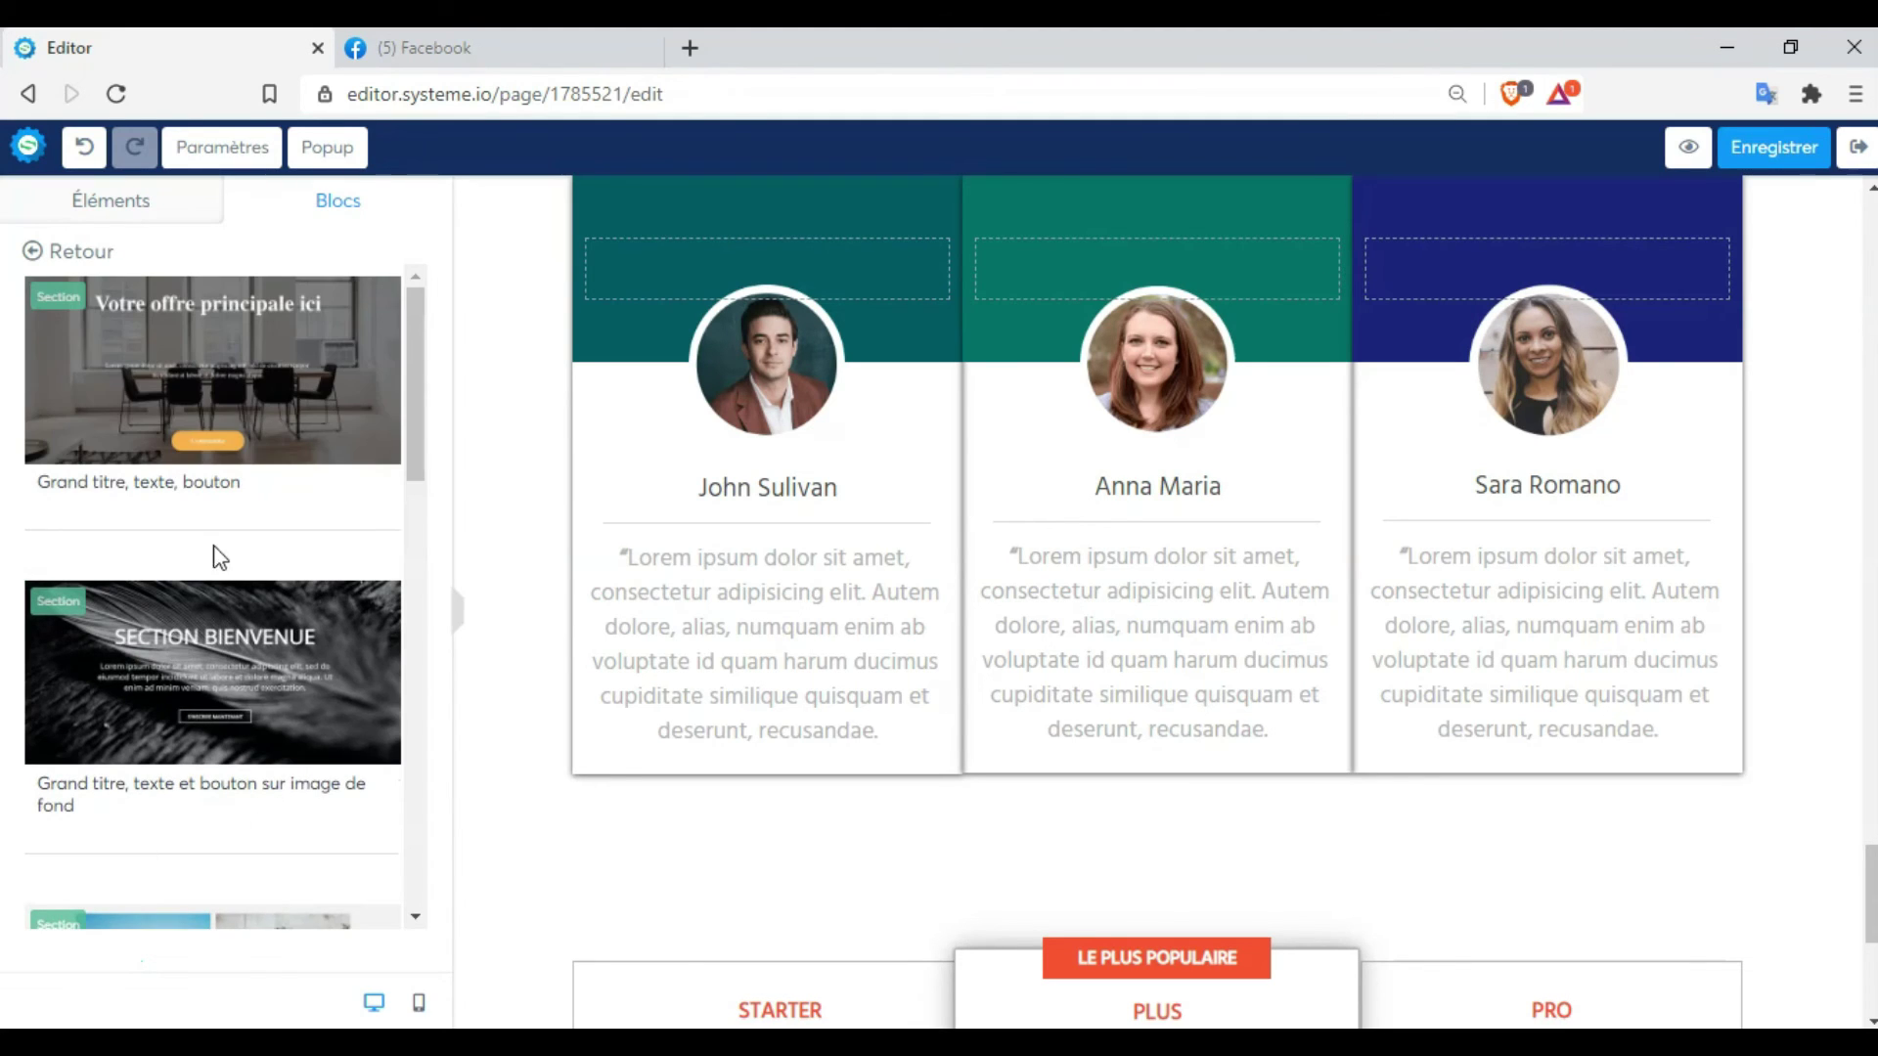
drag(417, 368, 337, 305)
click(159, 209)
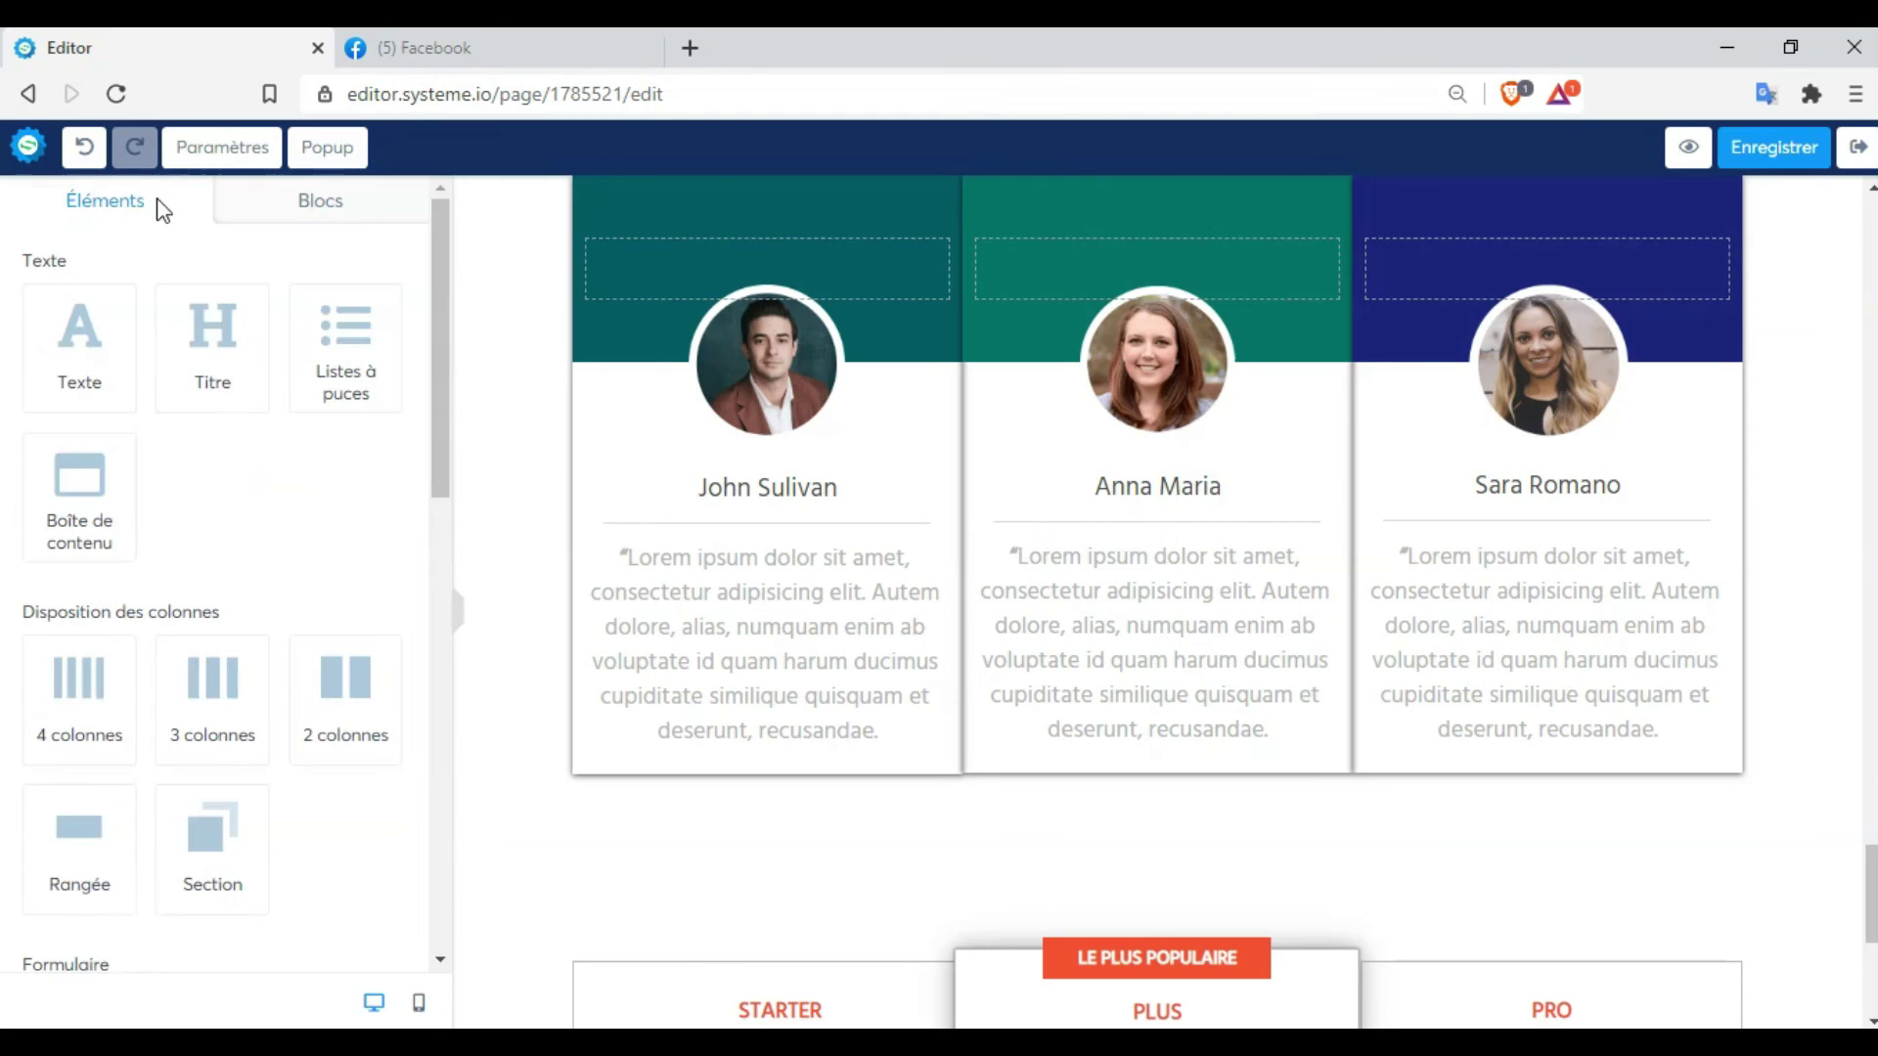
click(325, 201)
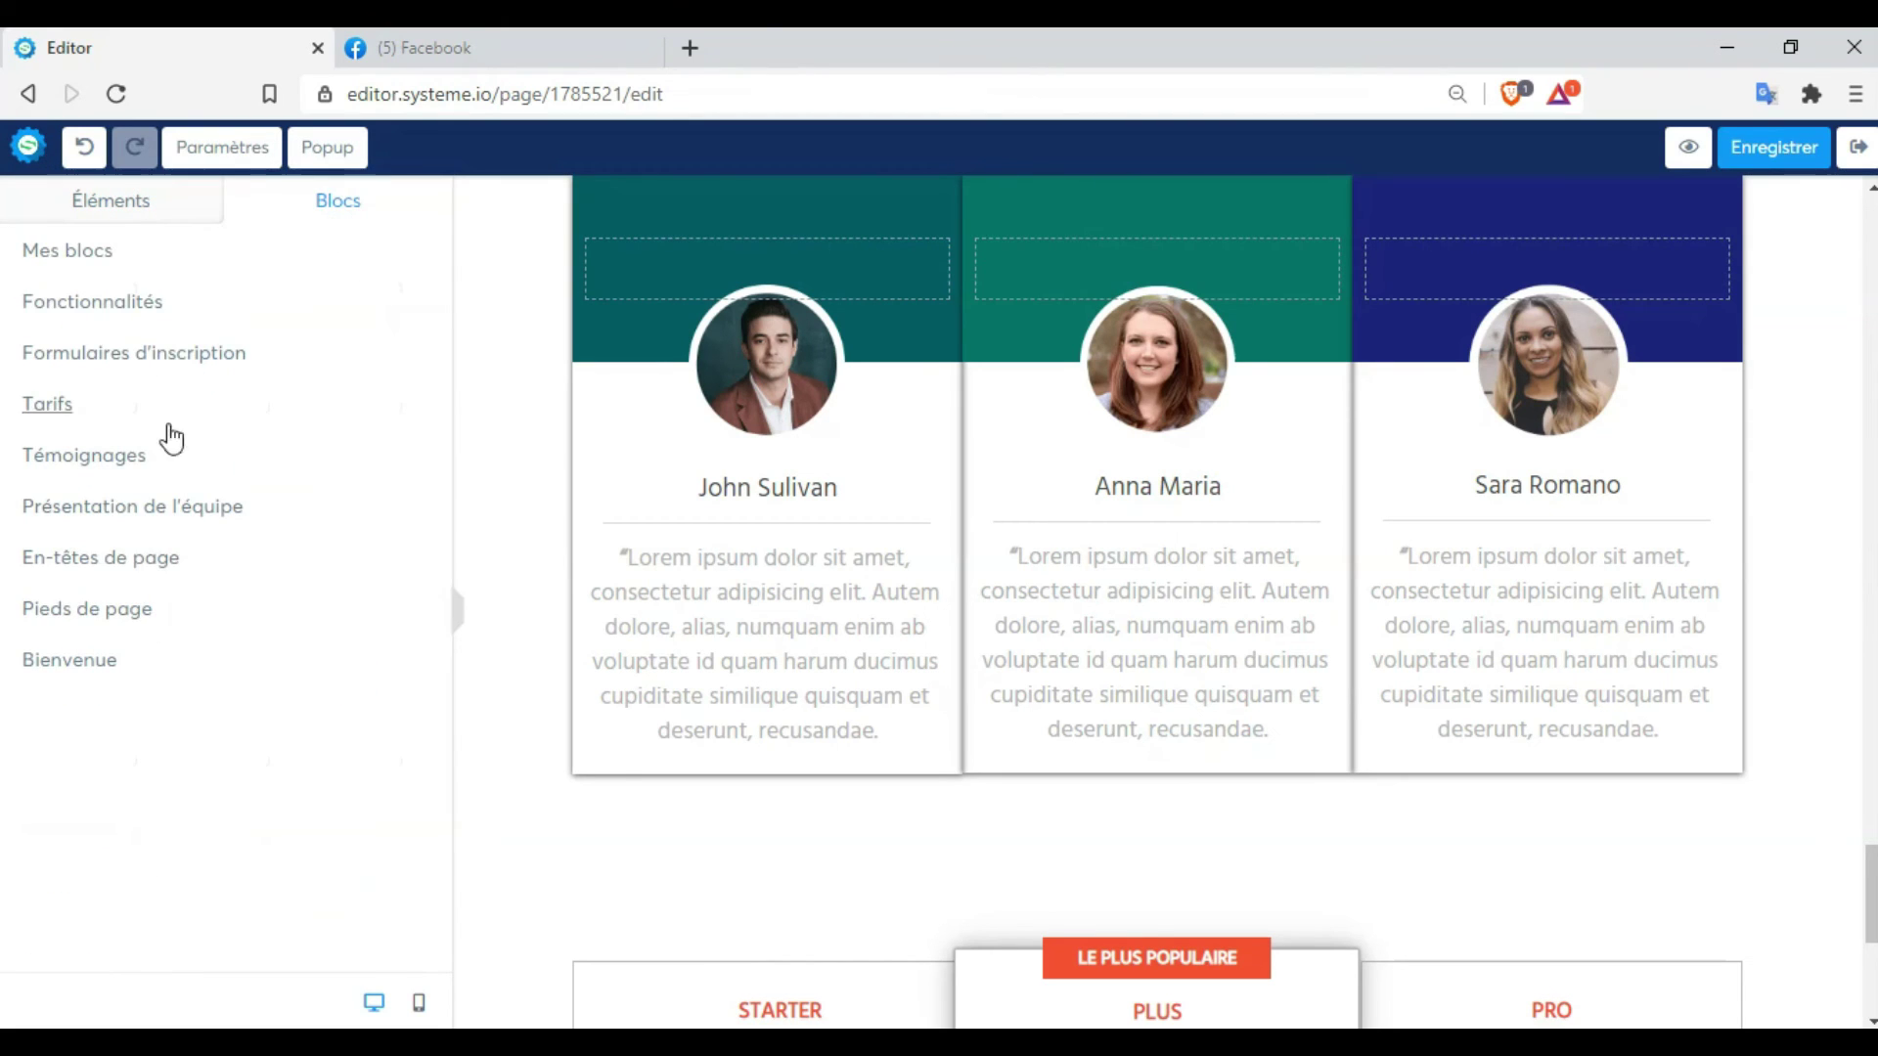
click(85, 614)
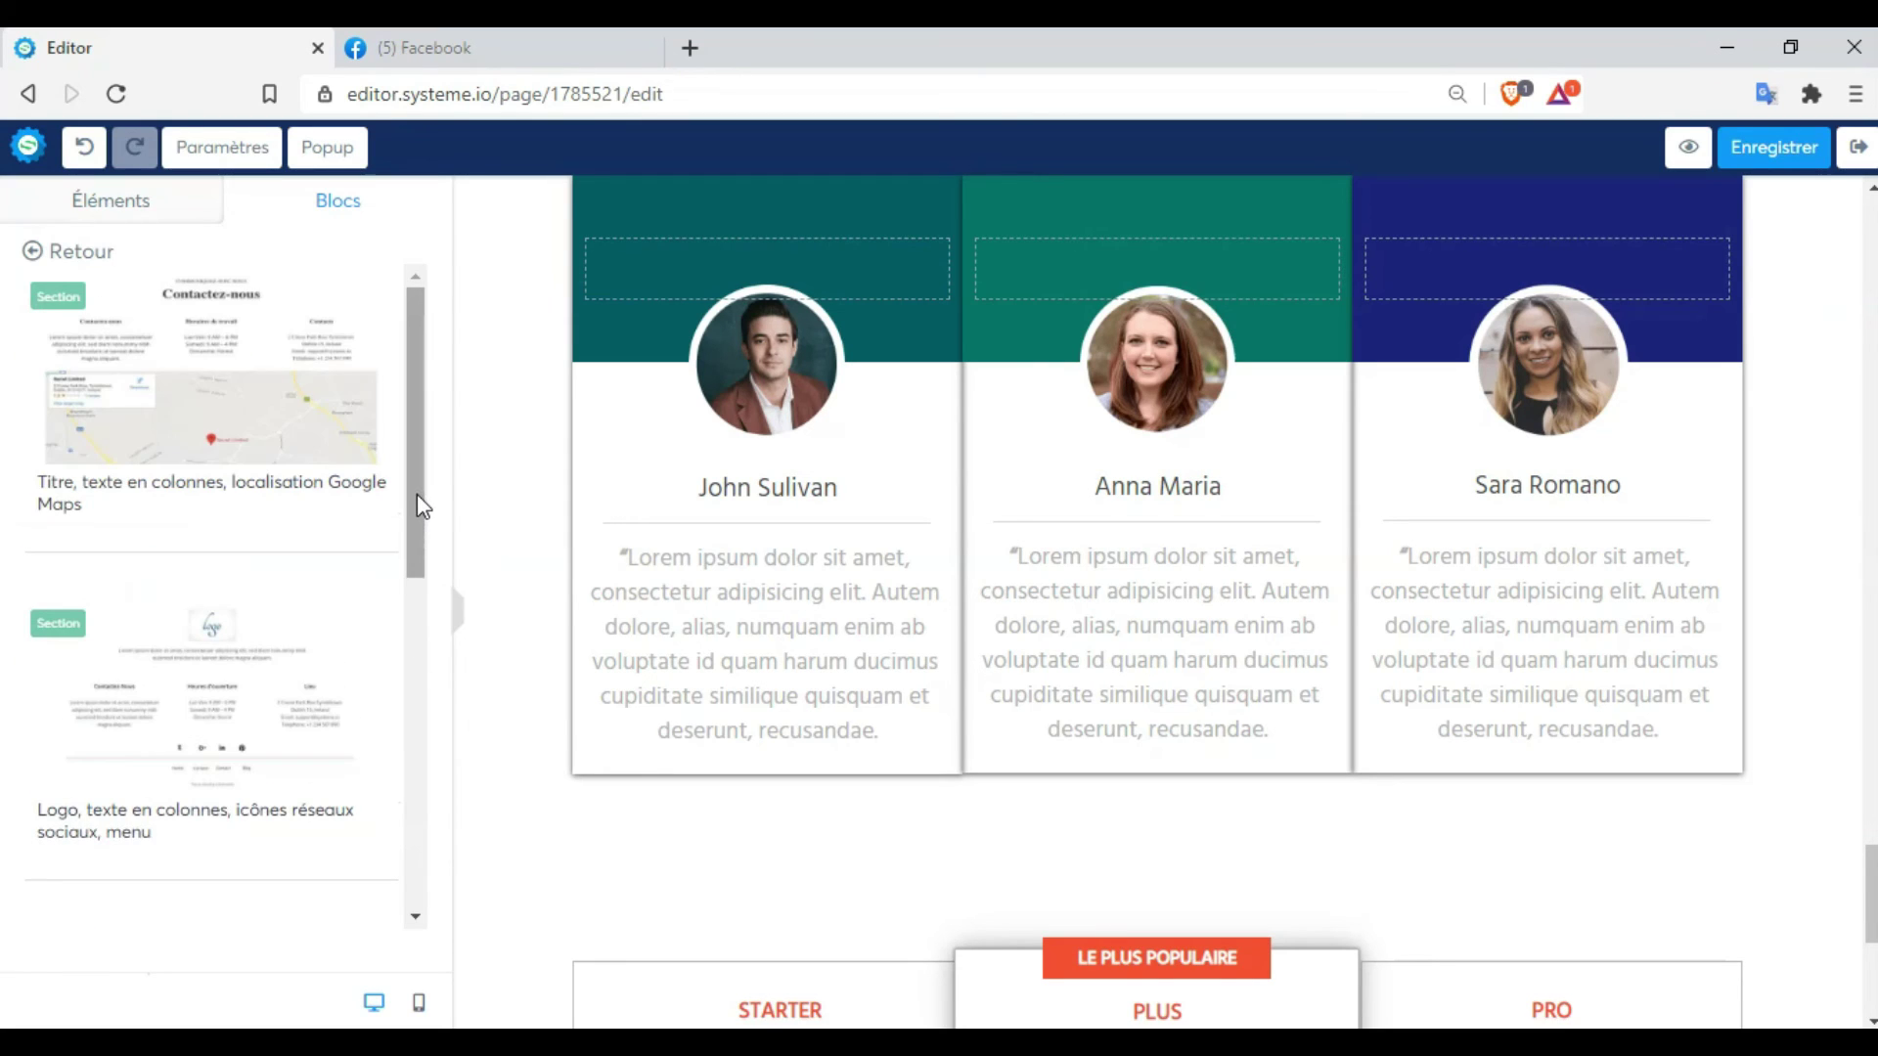
drag(416, 495, 398, 1019)
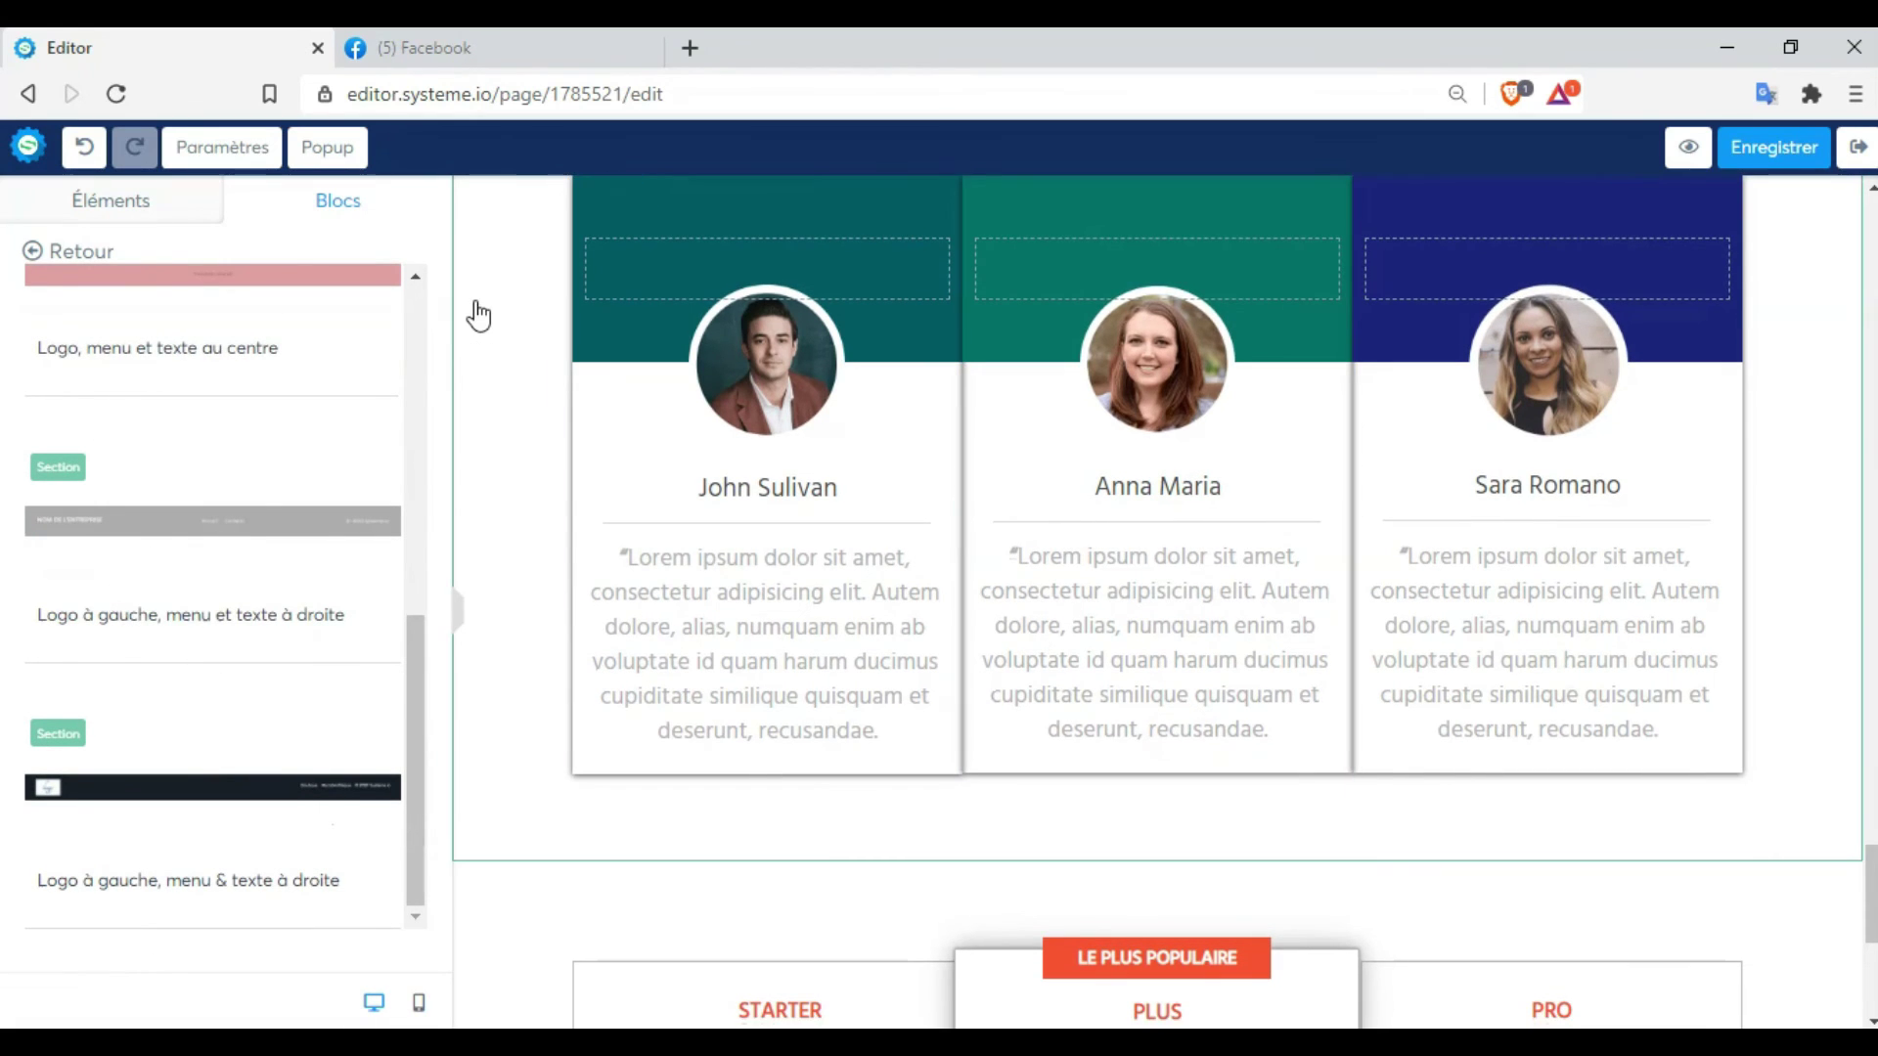
click(135, 151)
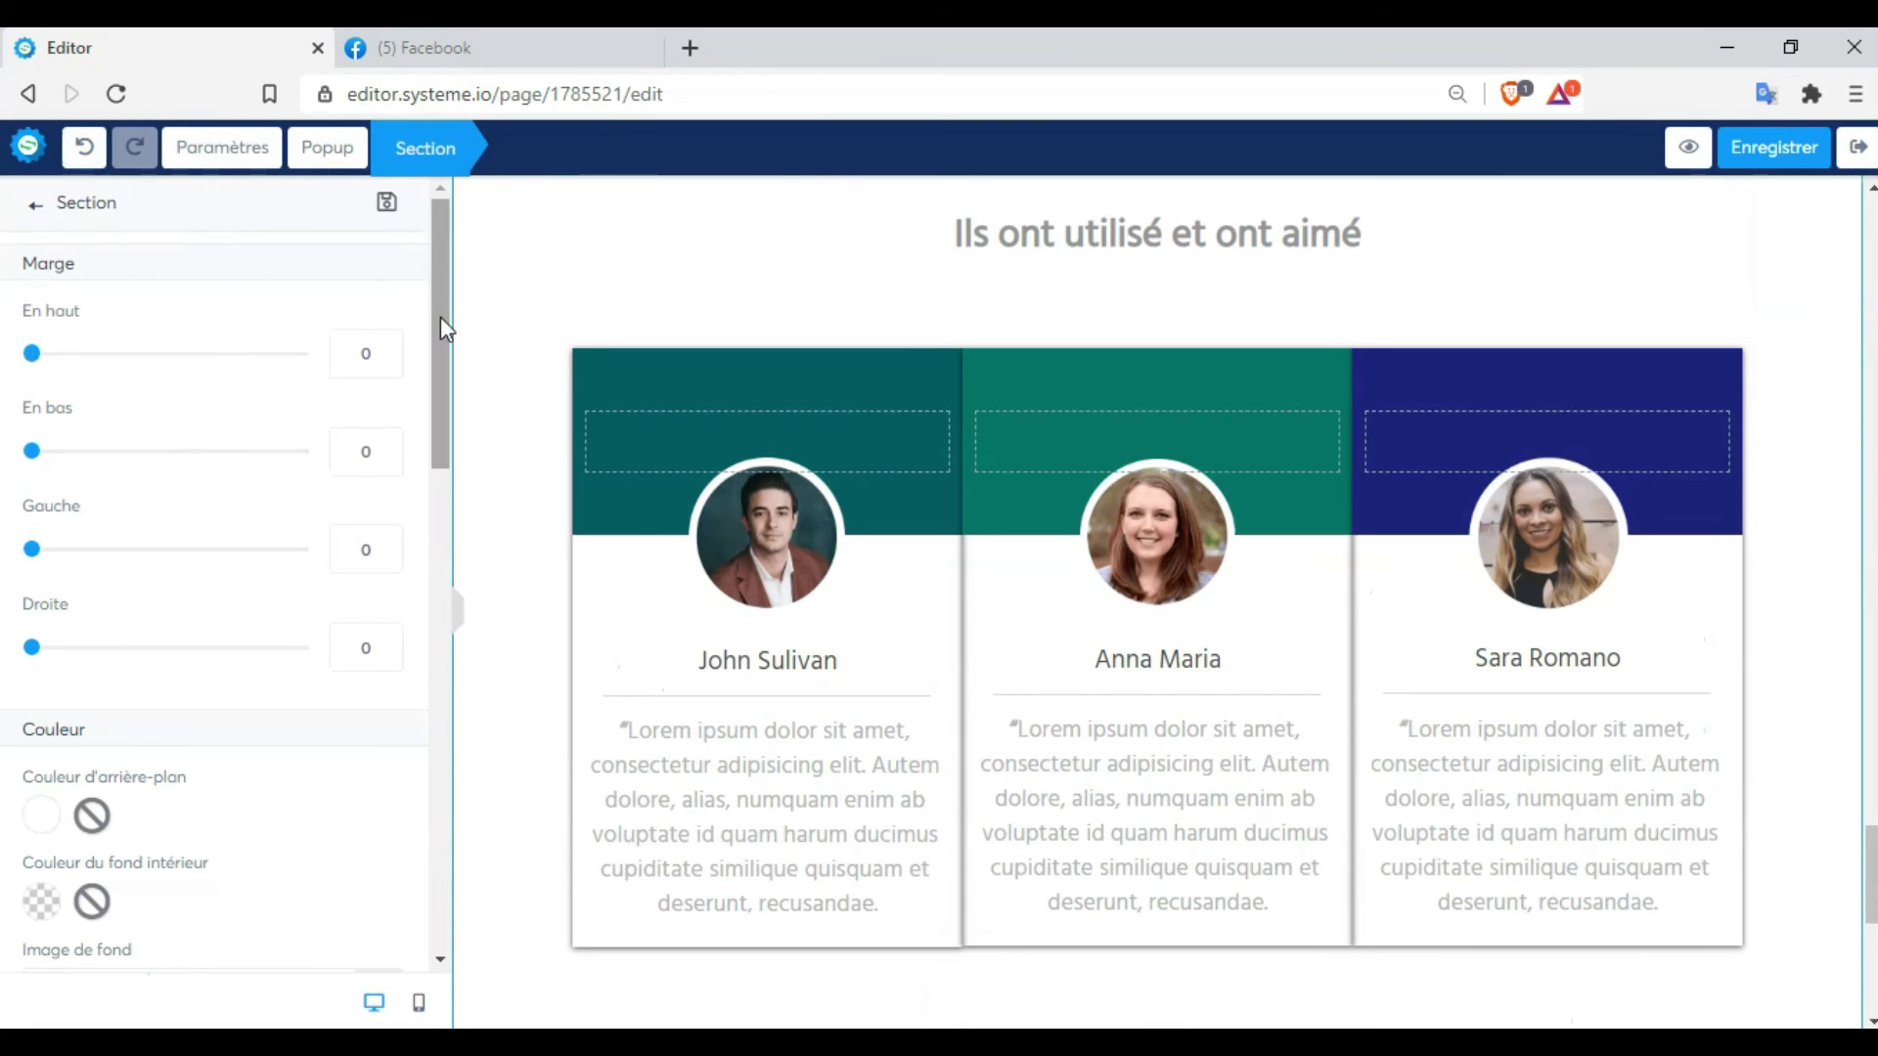
drag(436, 239, 407, 298)
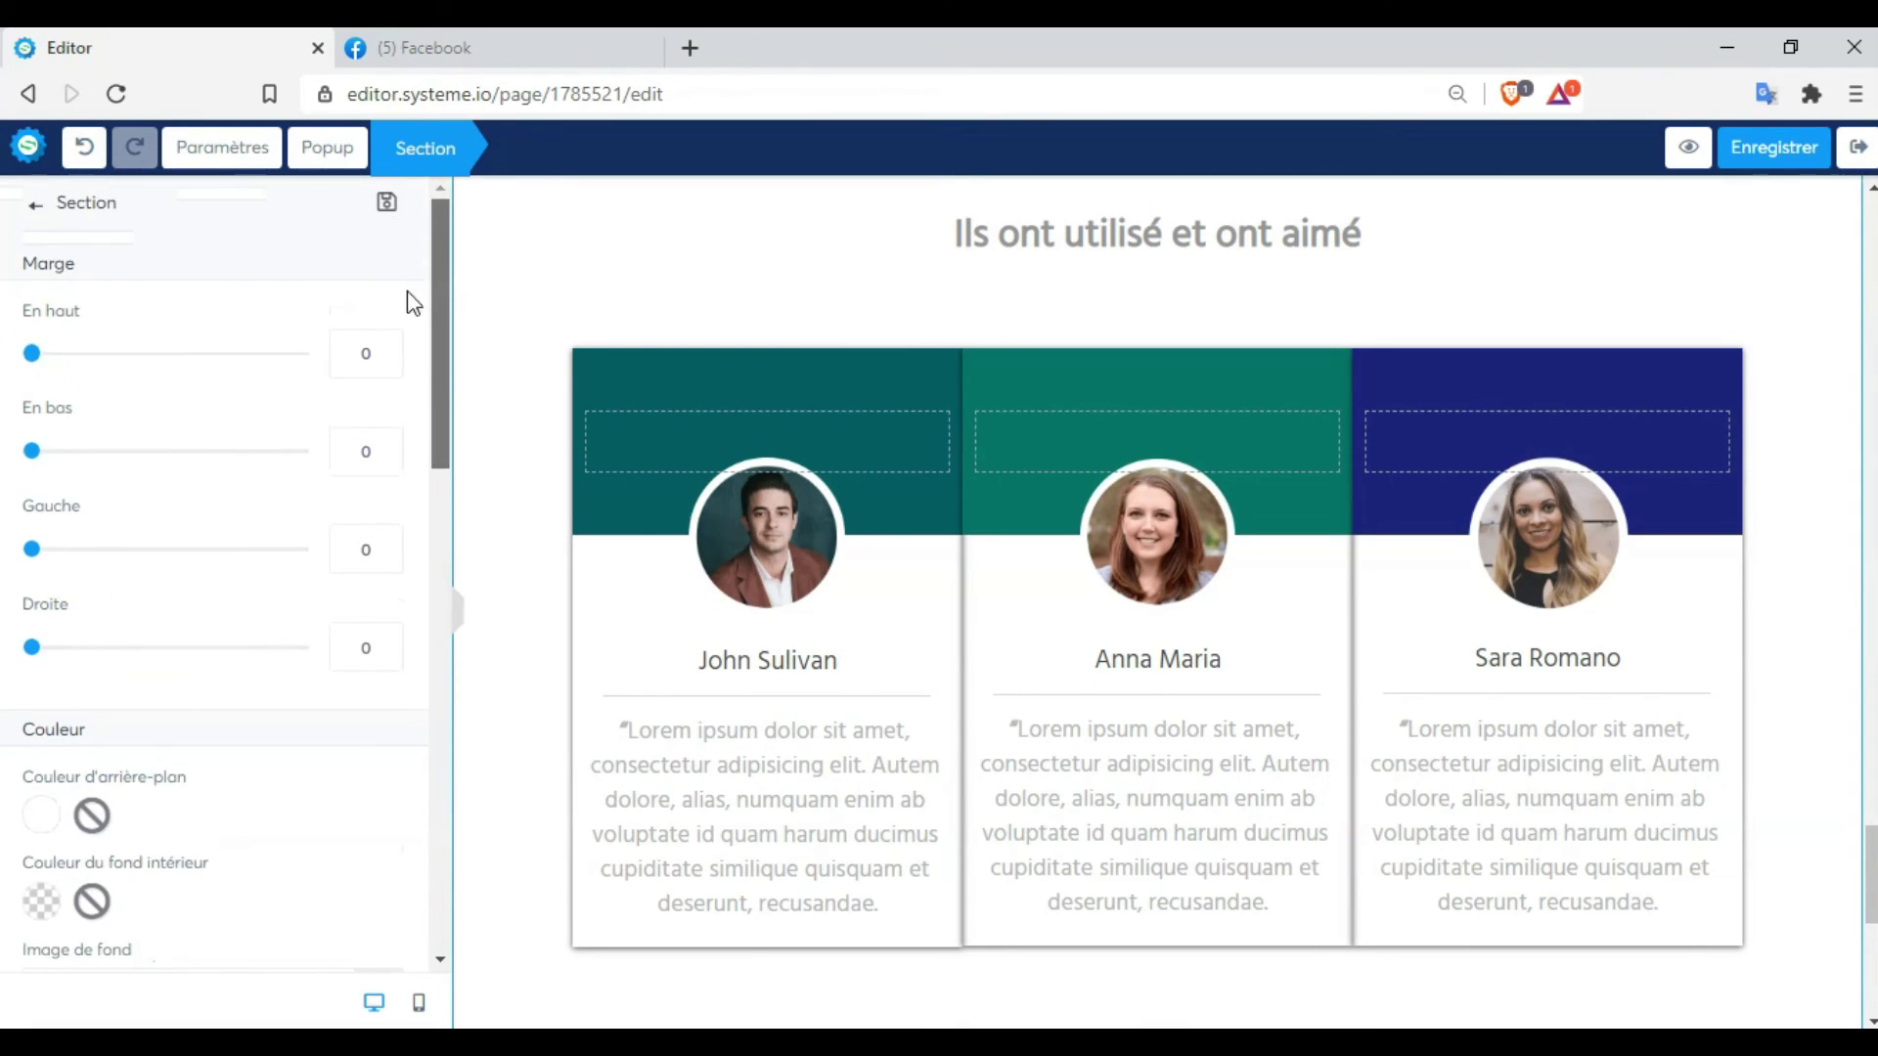
click(36, 207)
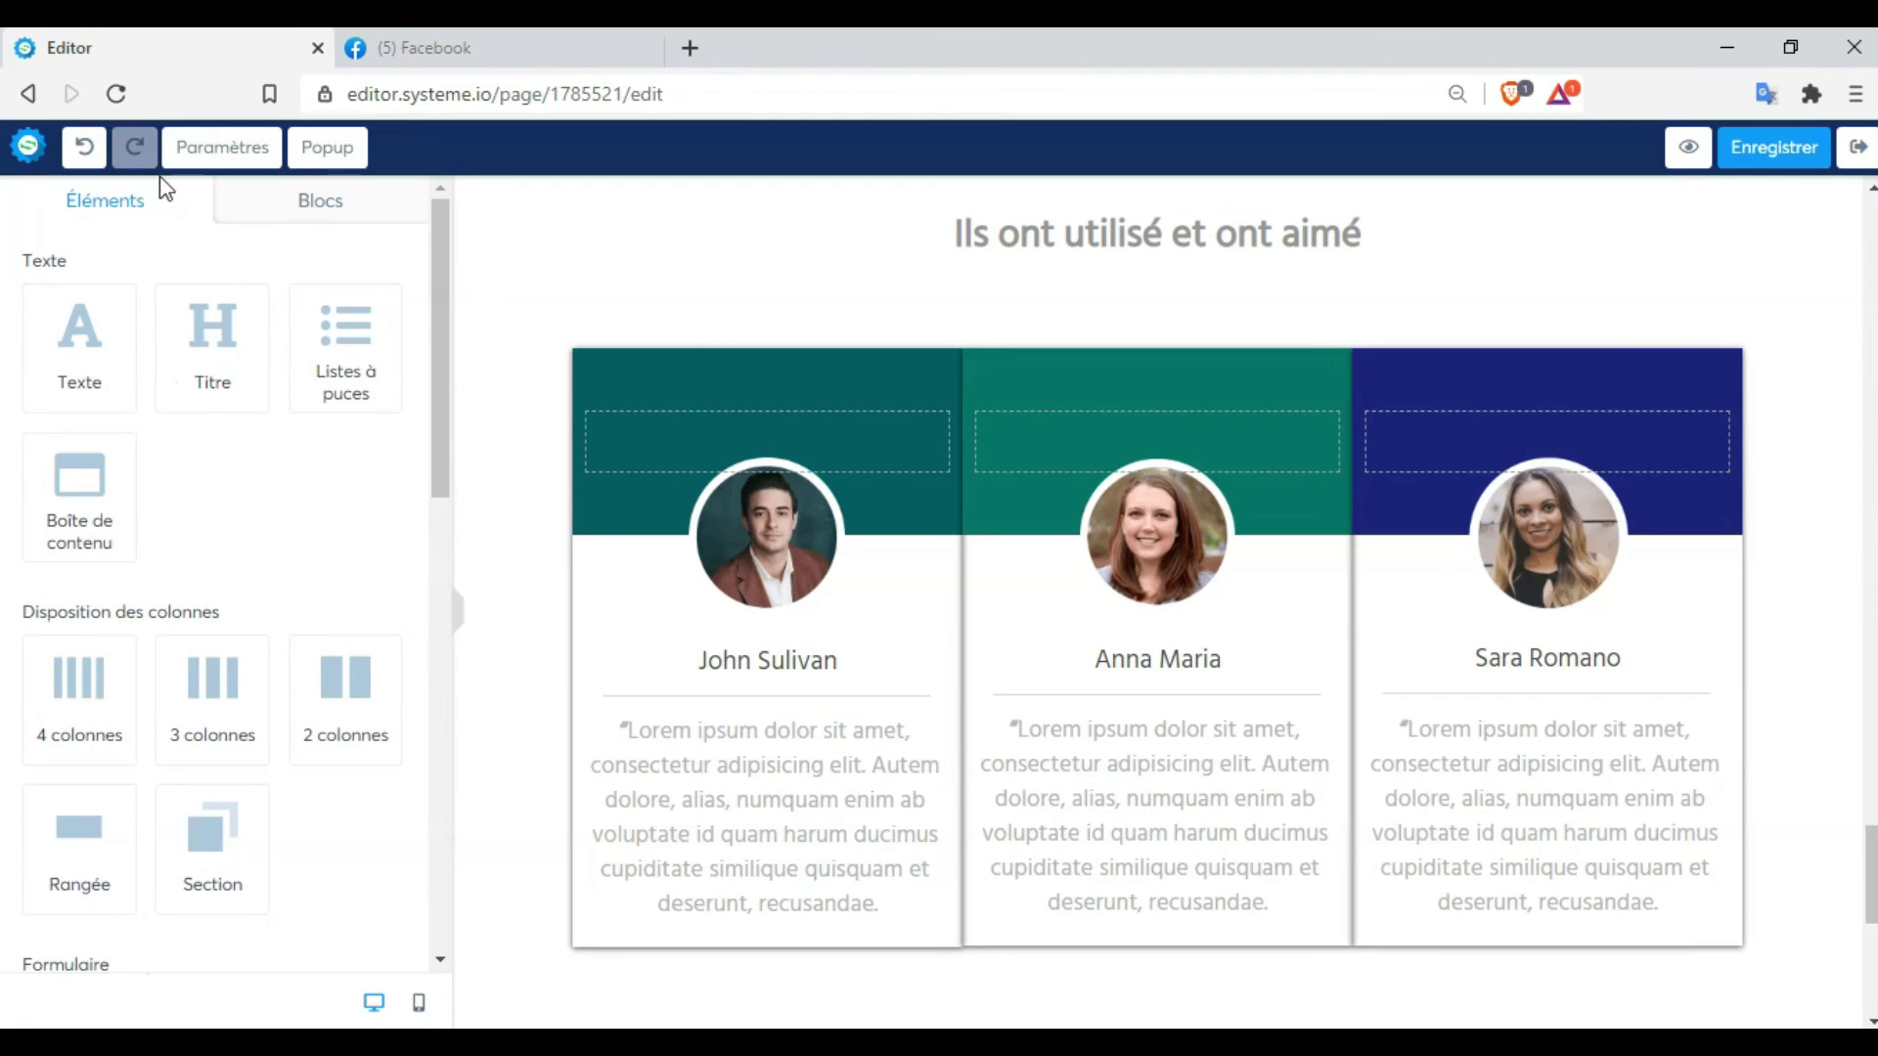
click(323, 204)
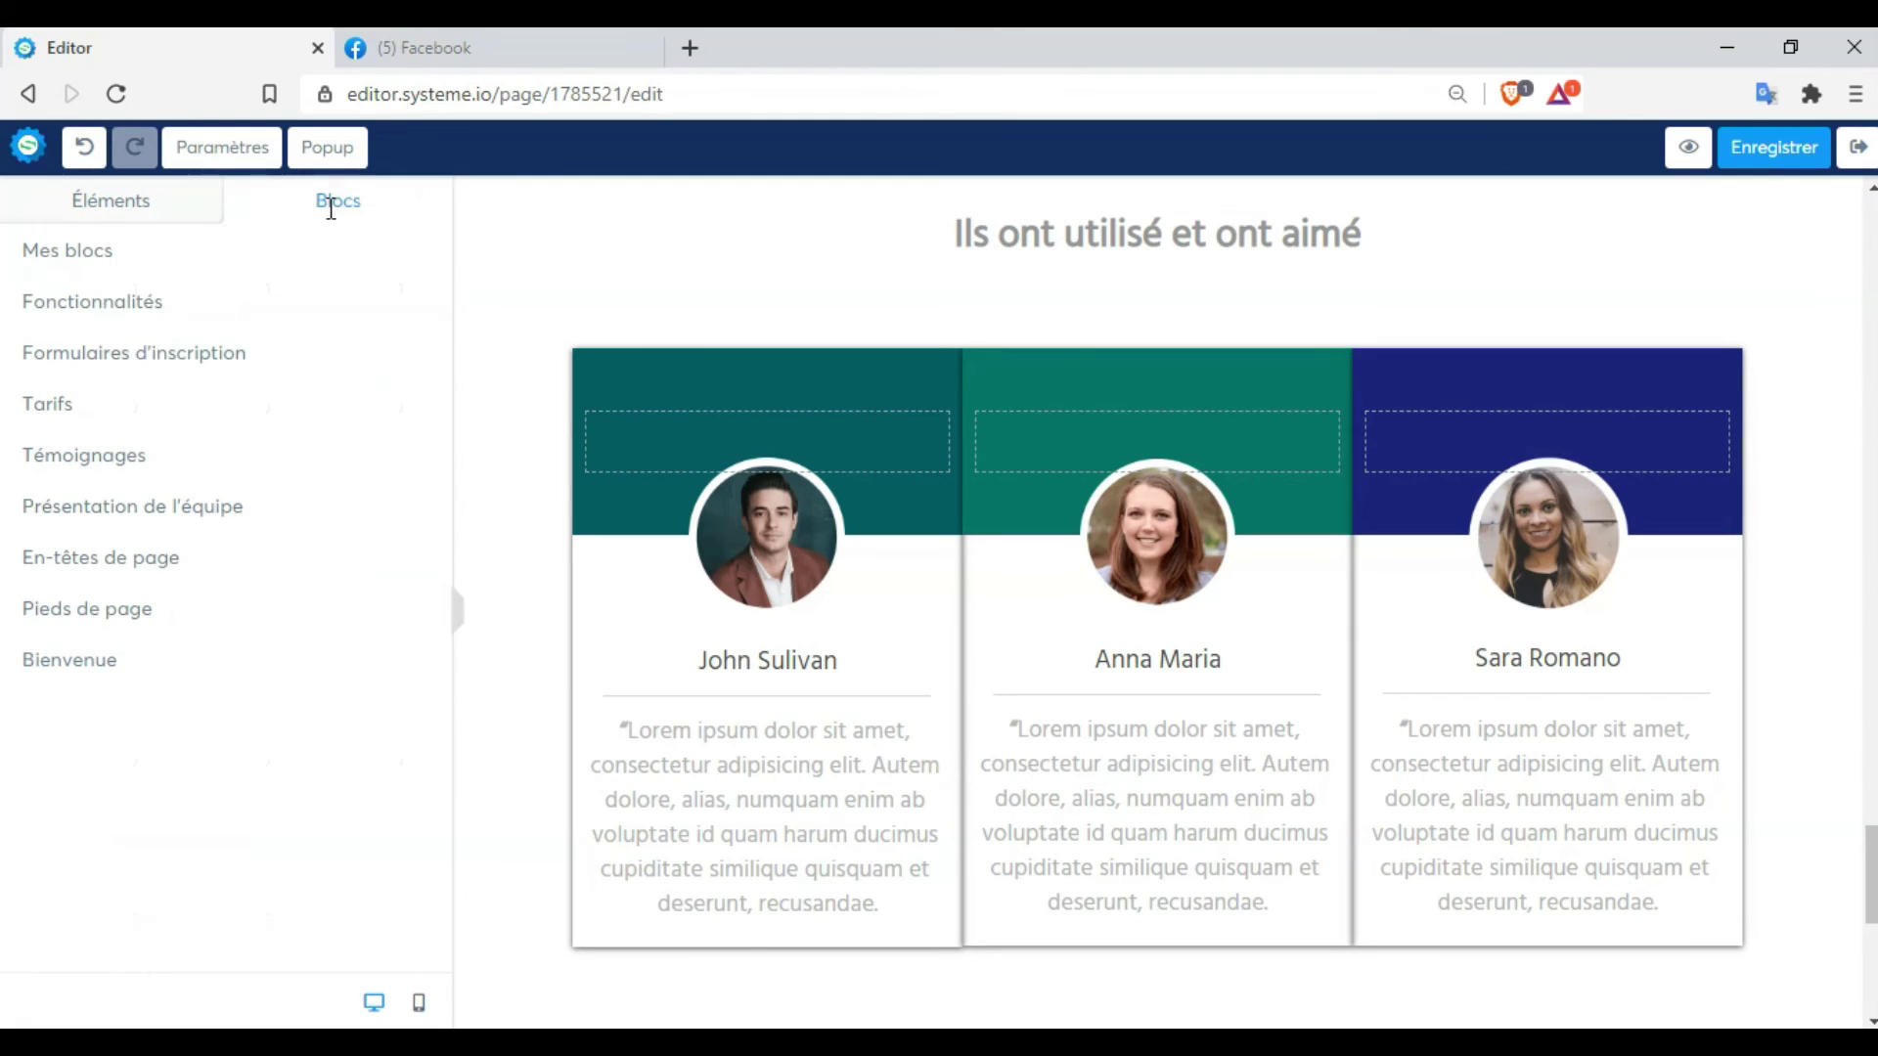
Add a button below the three pricing columns and set its action to "Rediriger vers une page"
click(80, 200)
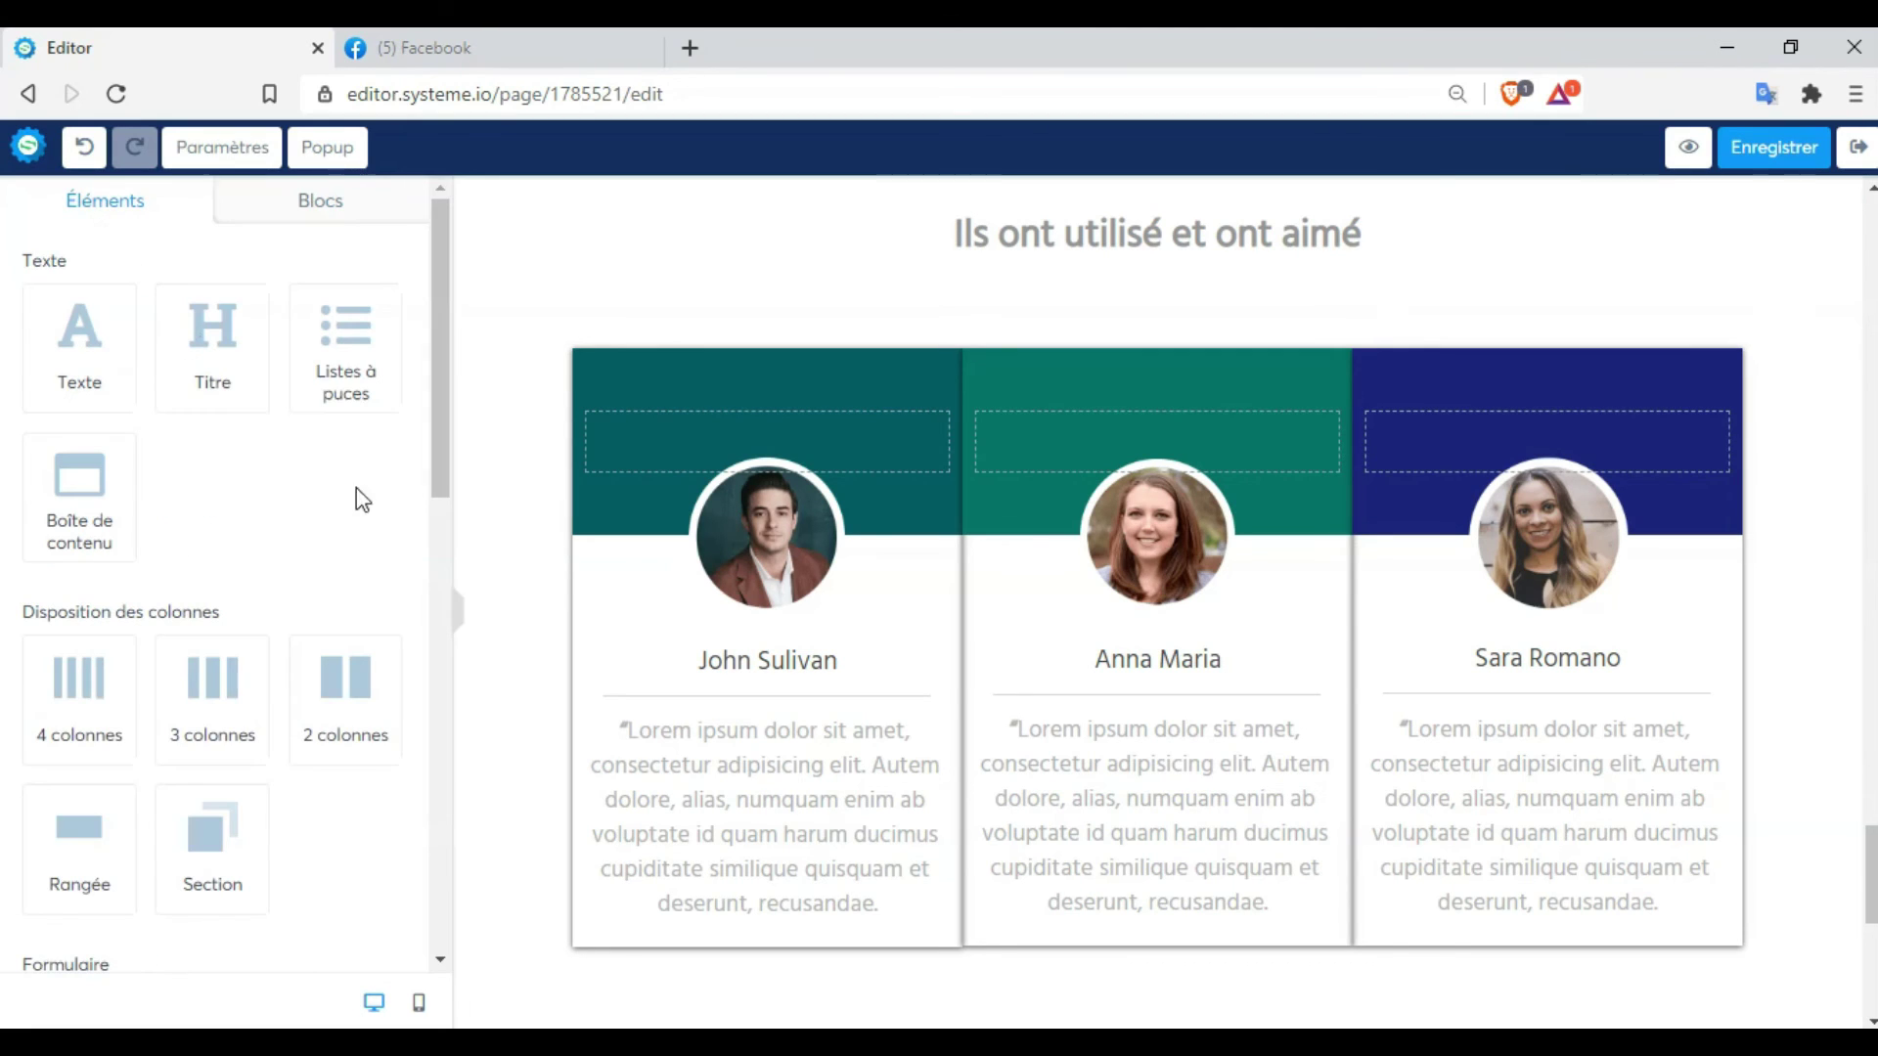
drag(450, 436, 442, 652)
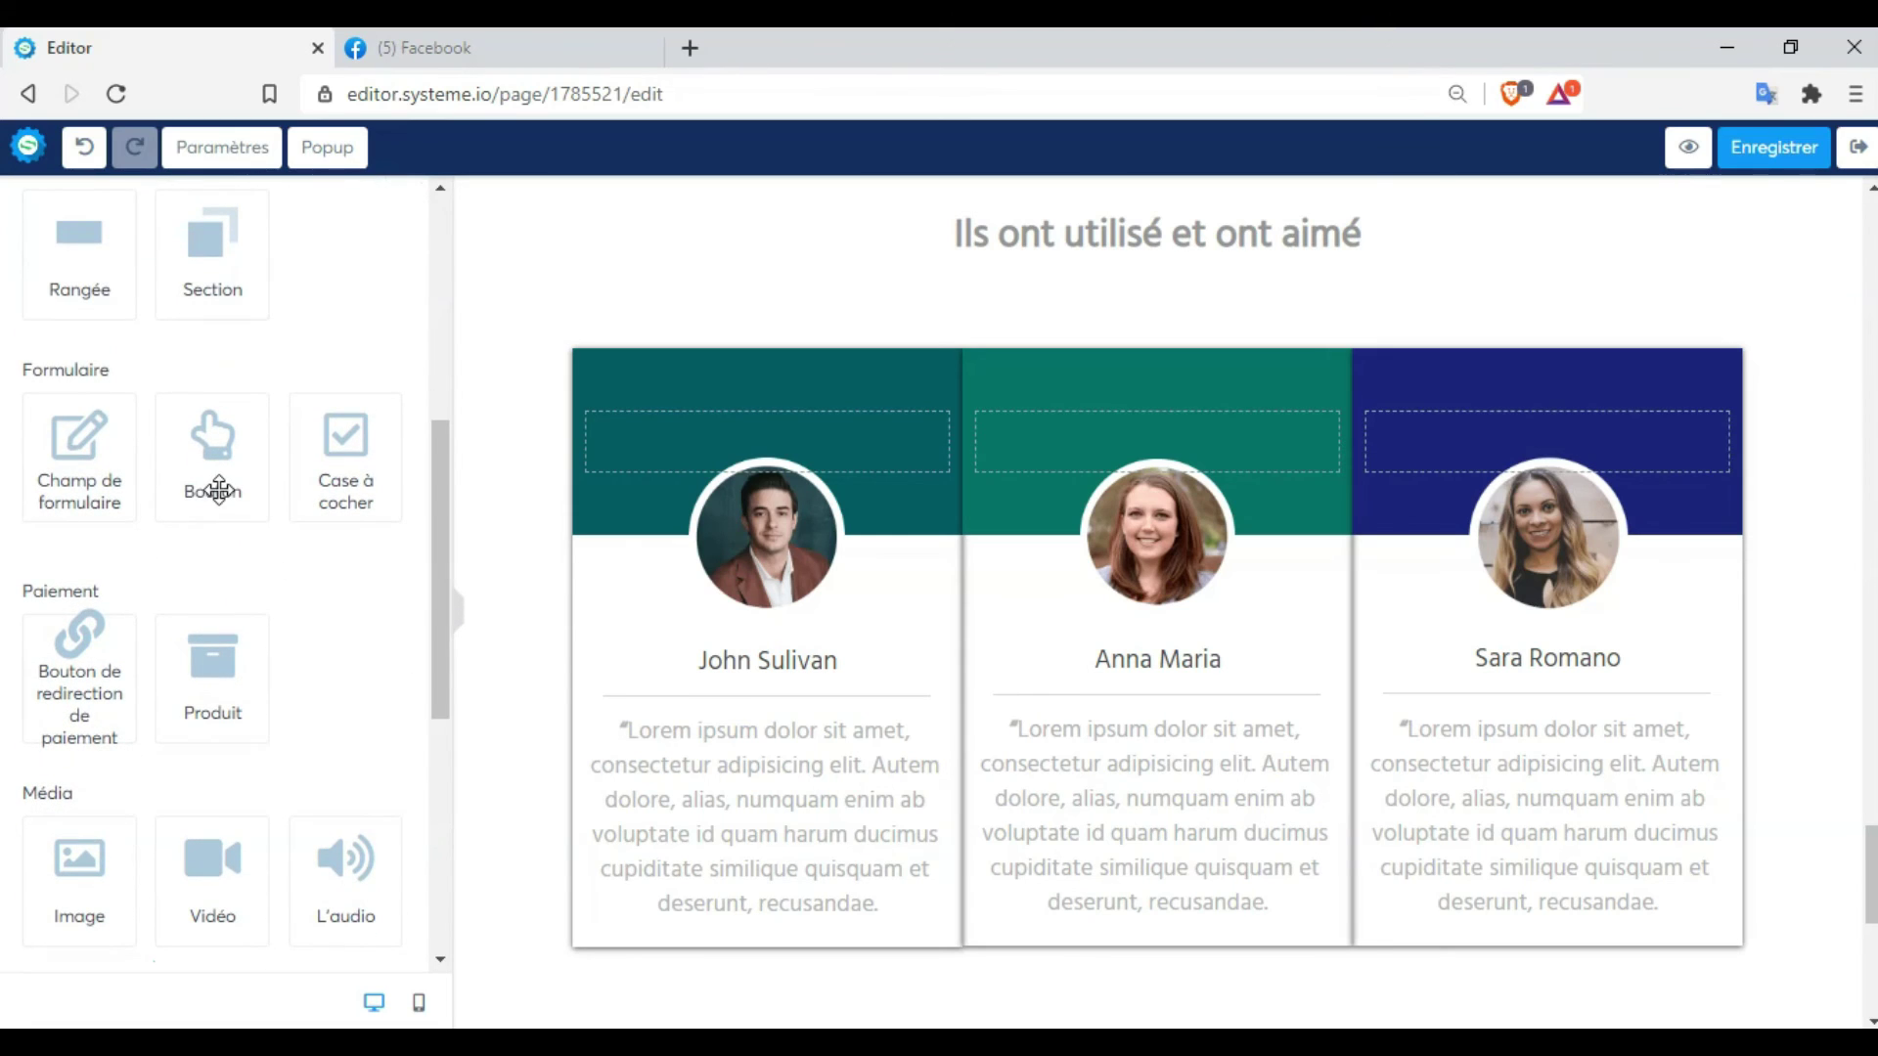
scroll(734, 893, down, 8)
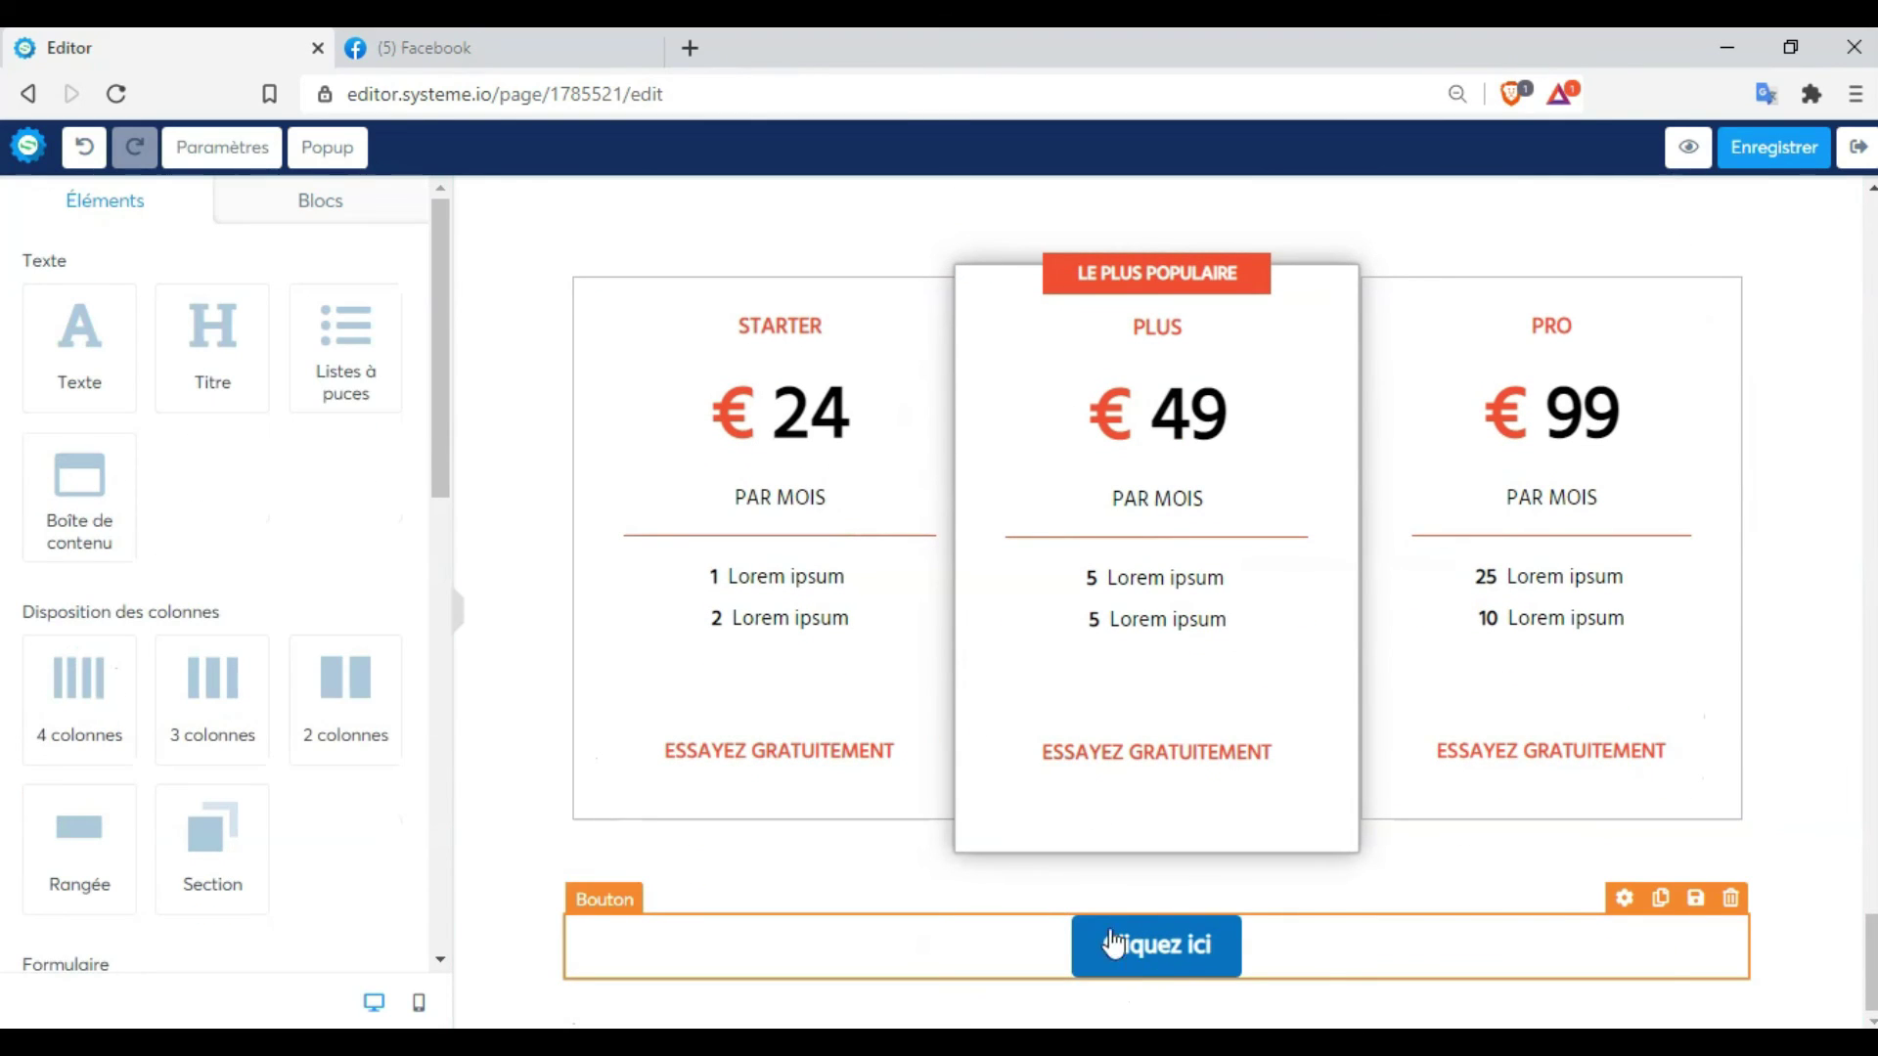
click(1144, 947)
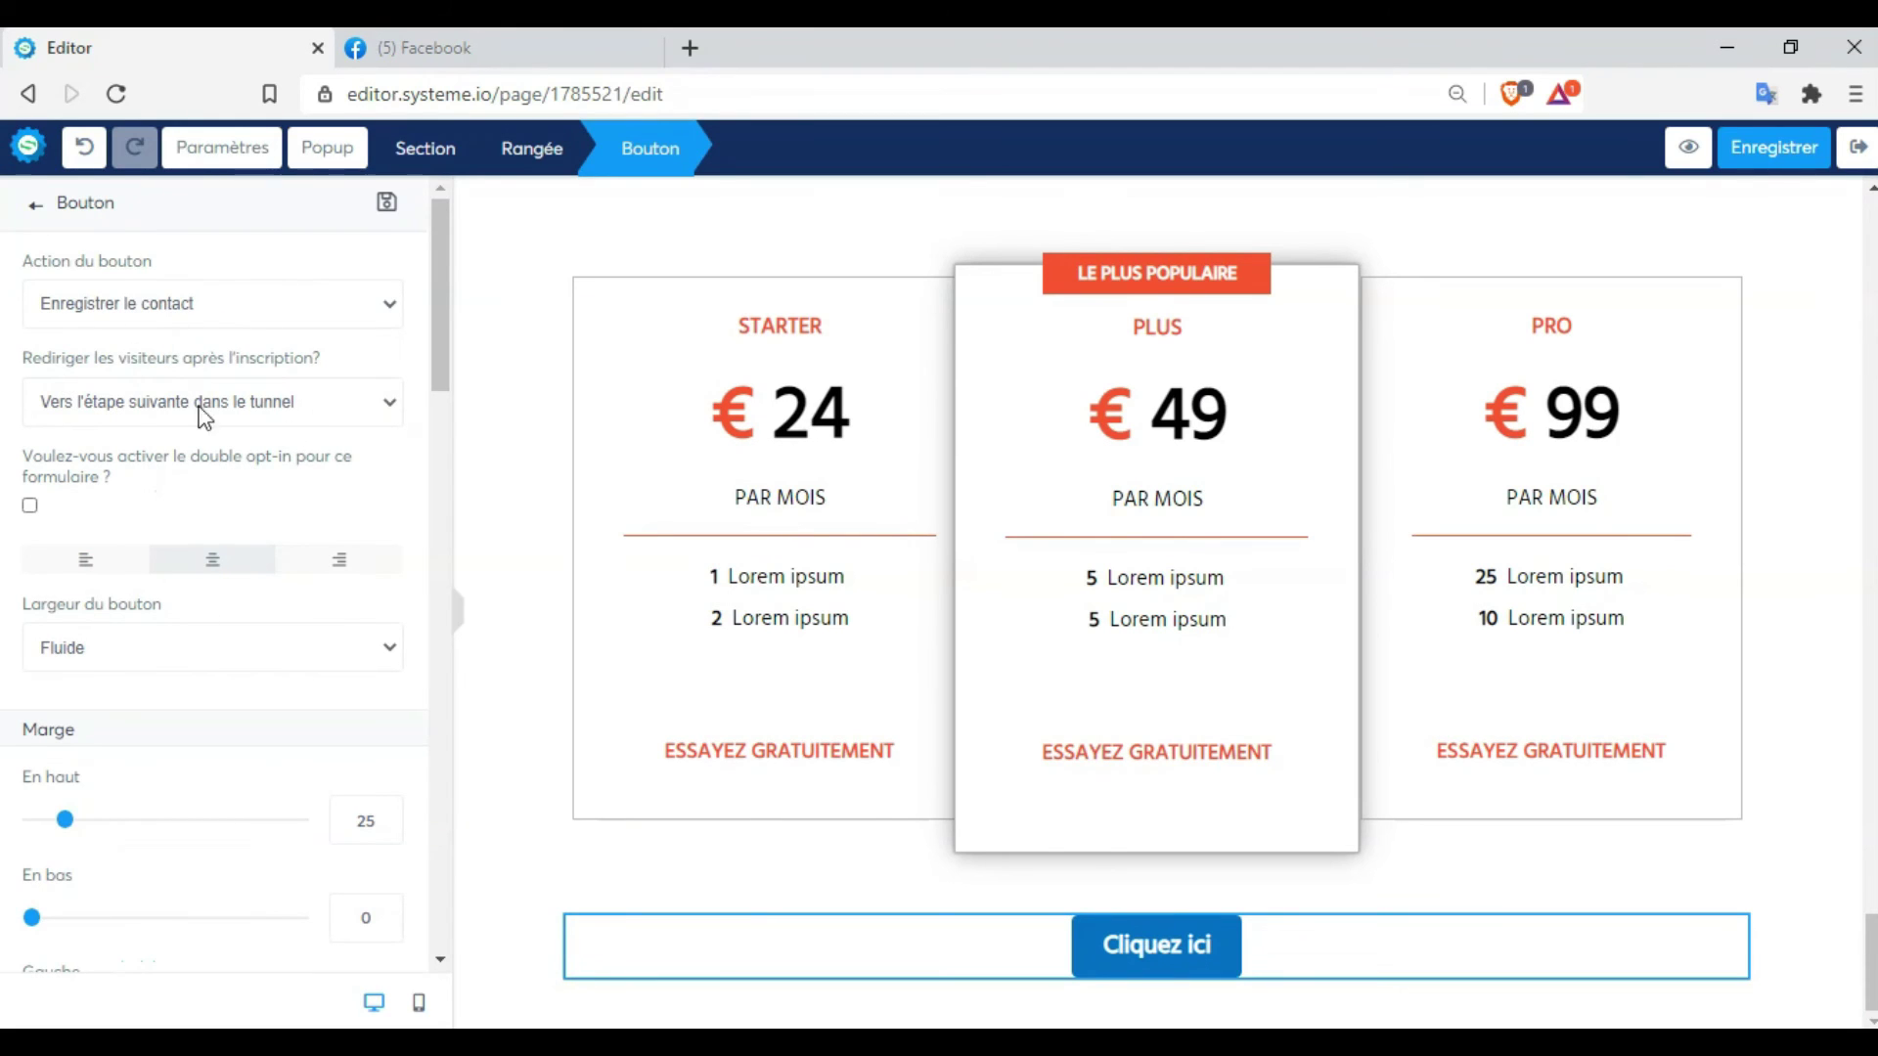
click(219, 315)
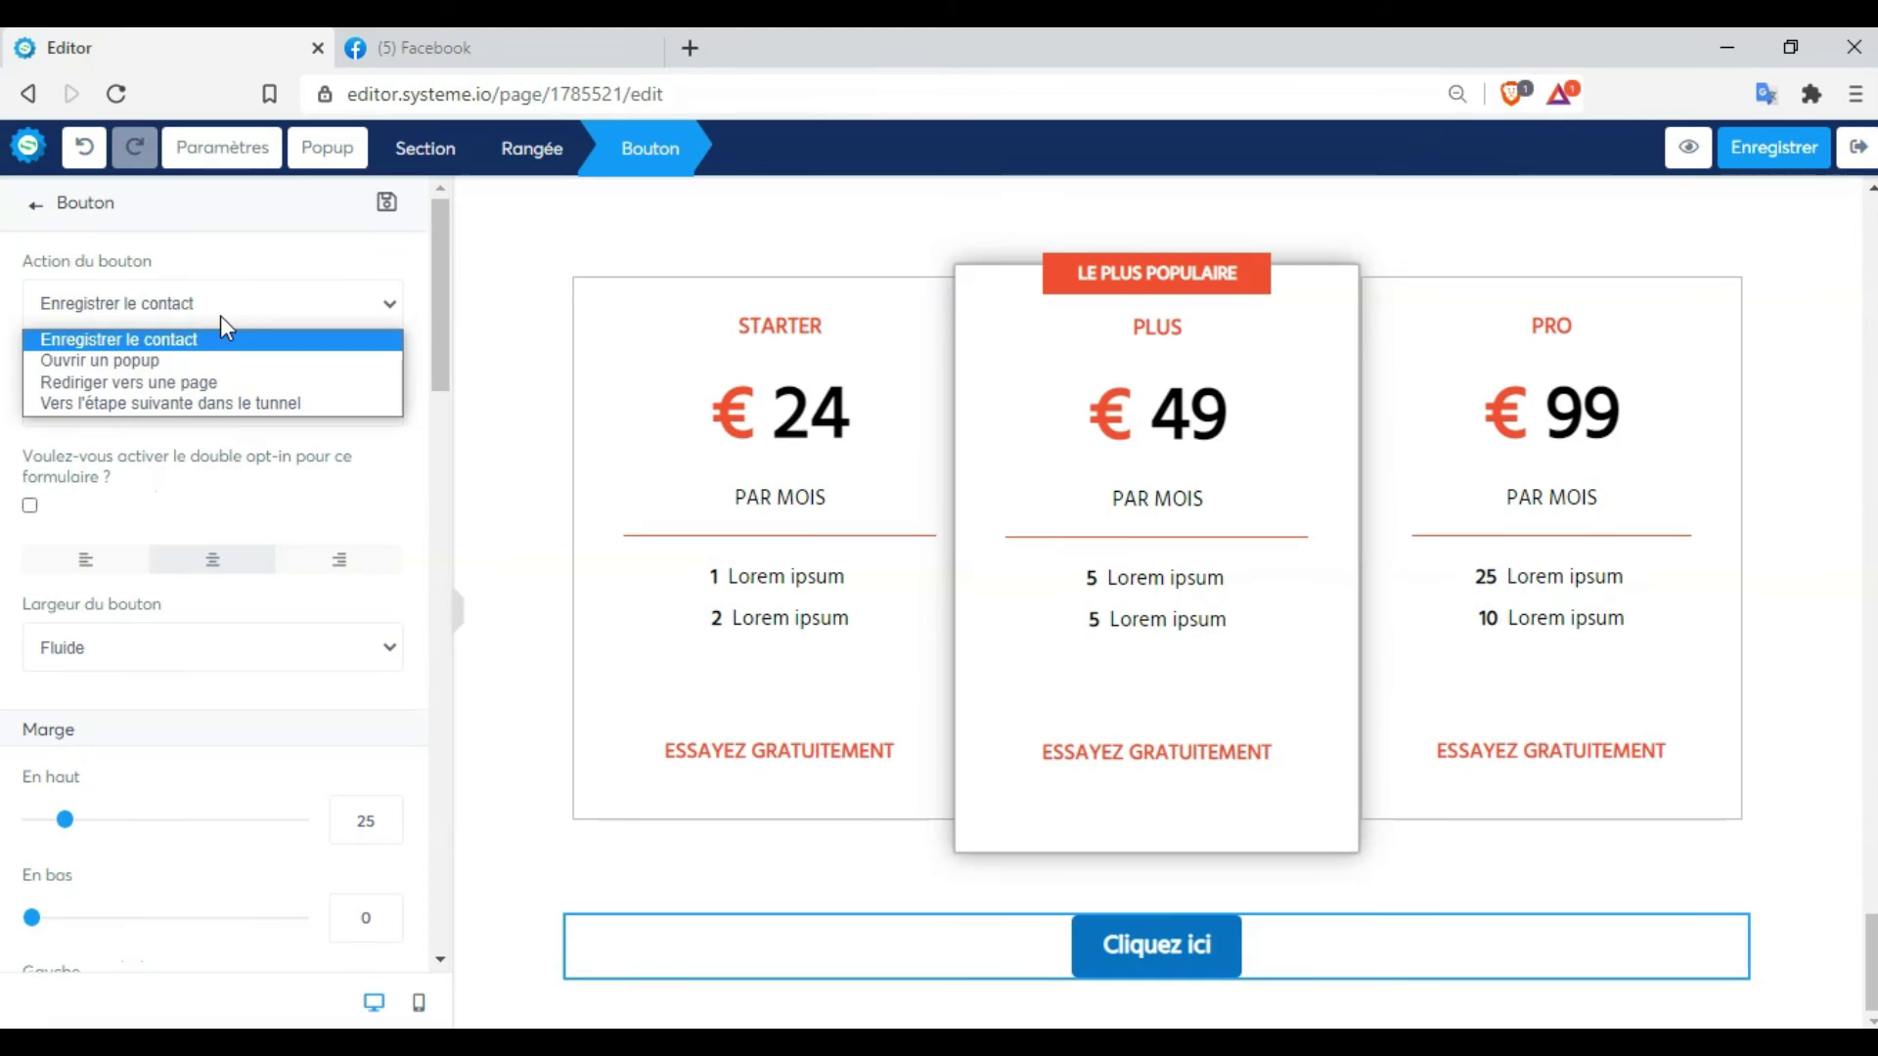
click(173, 382)
click(171, 416)
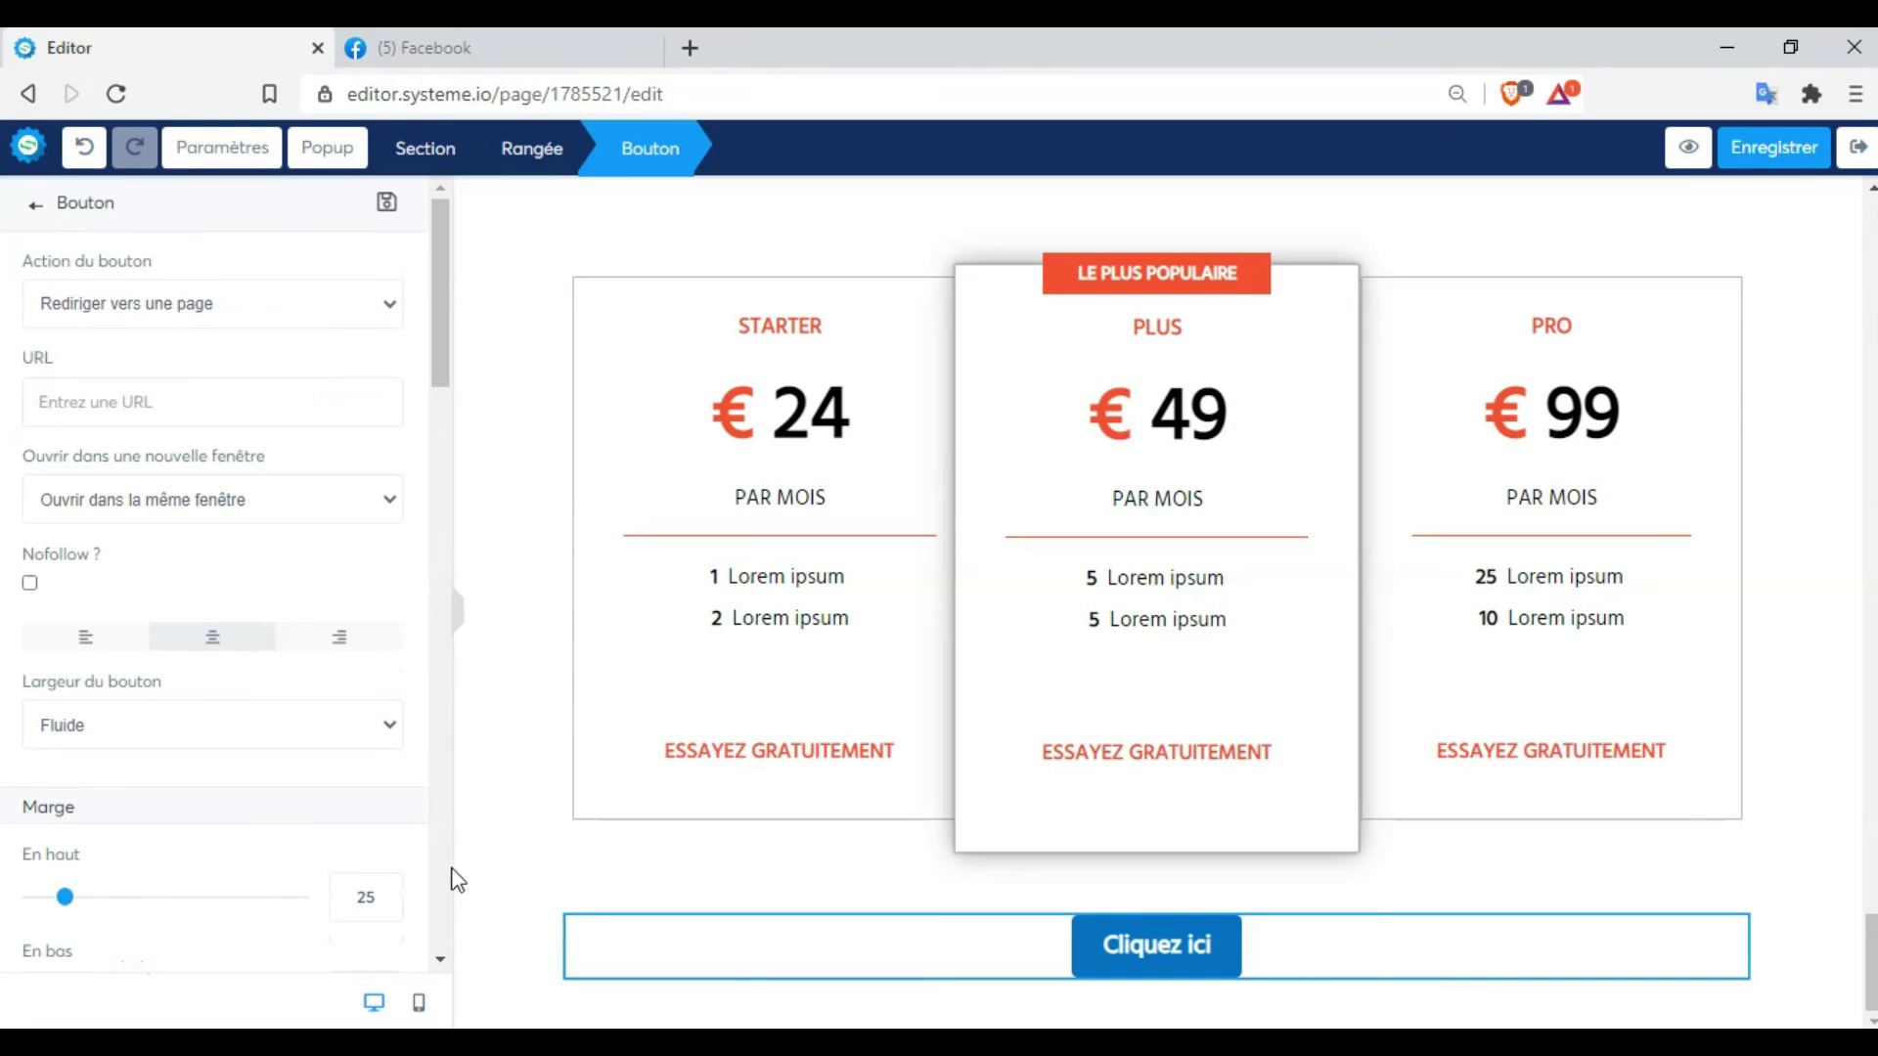
Copy the Facebook Break payment page link from FedaPay into the order button's URL, keeping the "Rediriger vers une page" action
mouse_move(845, 1043)
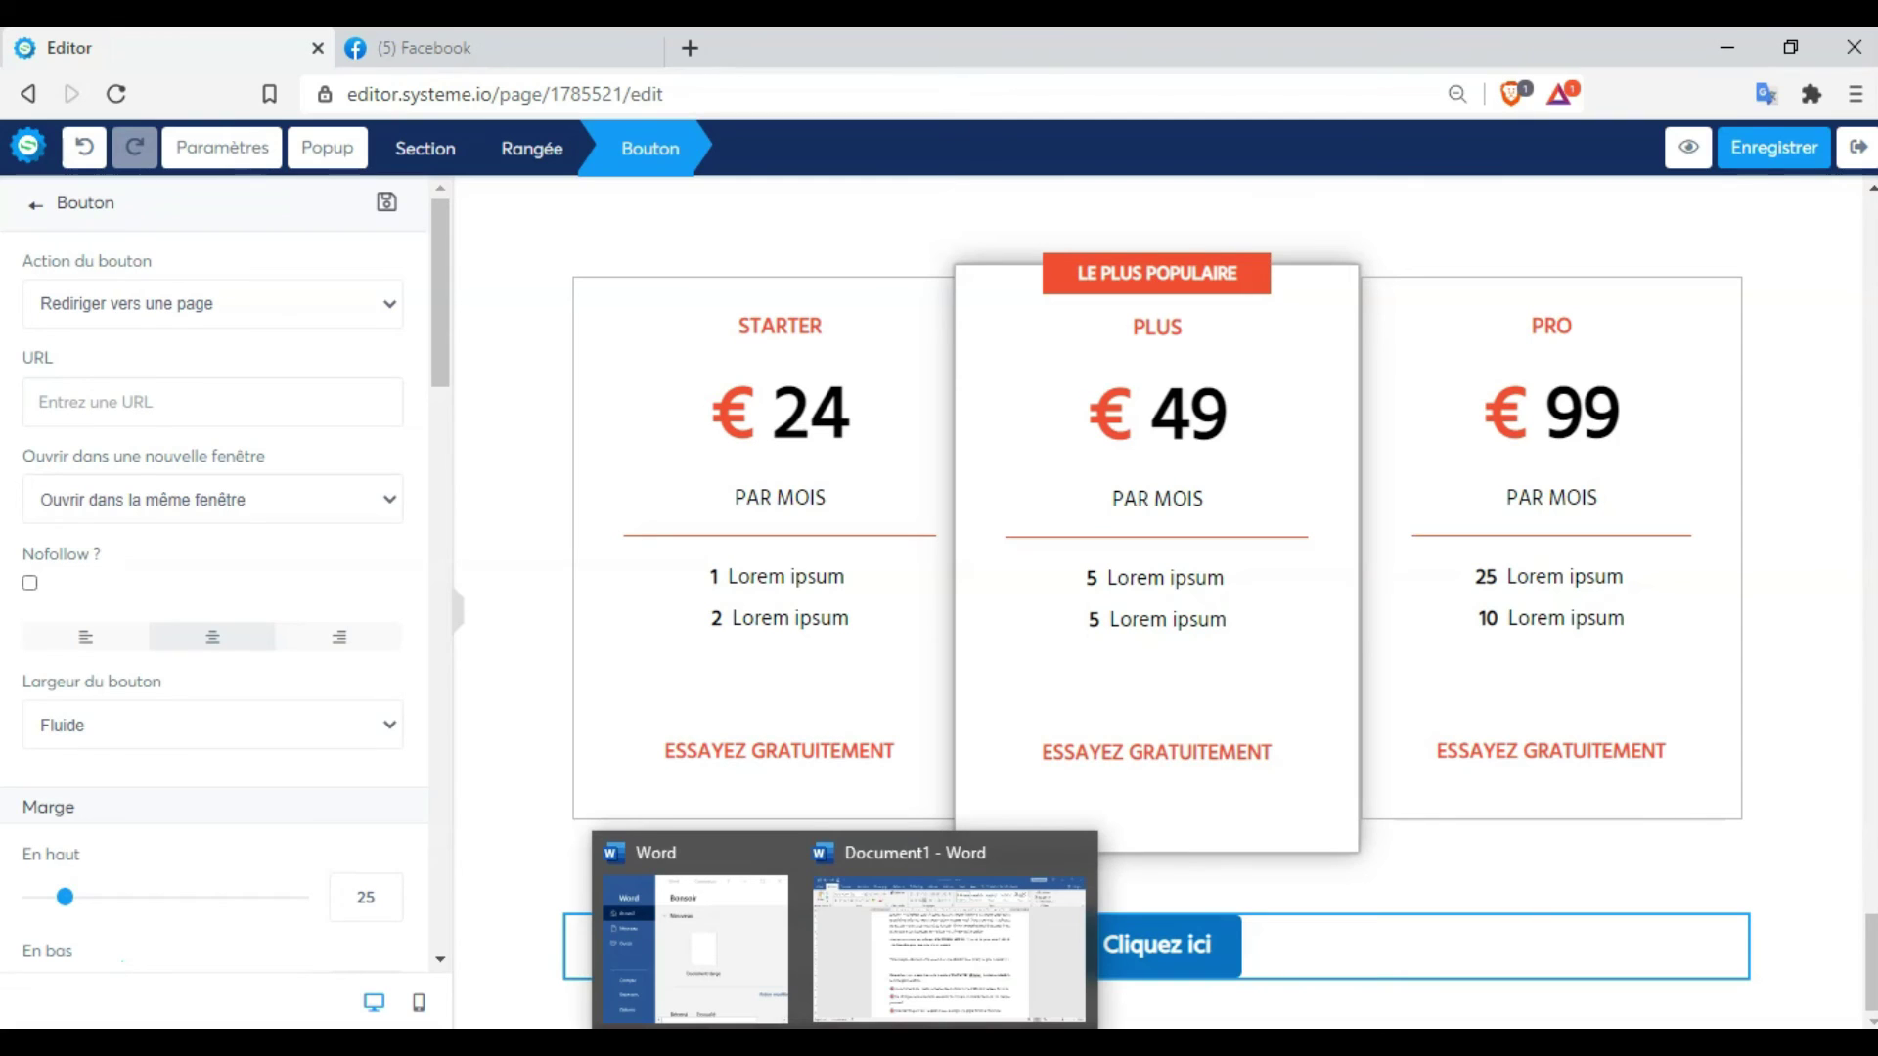
mouse_move(775, 1043)
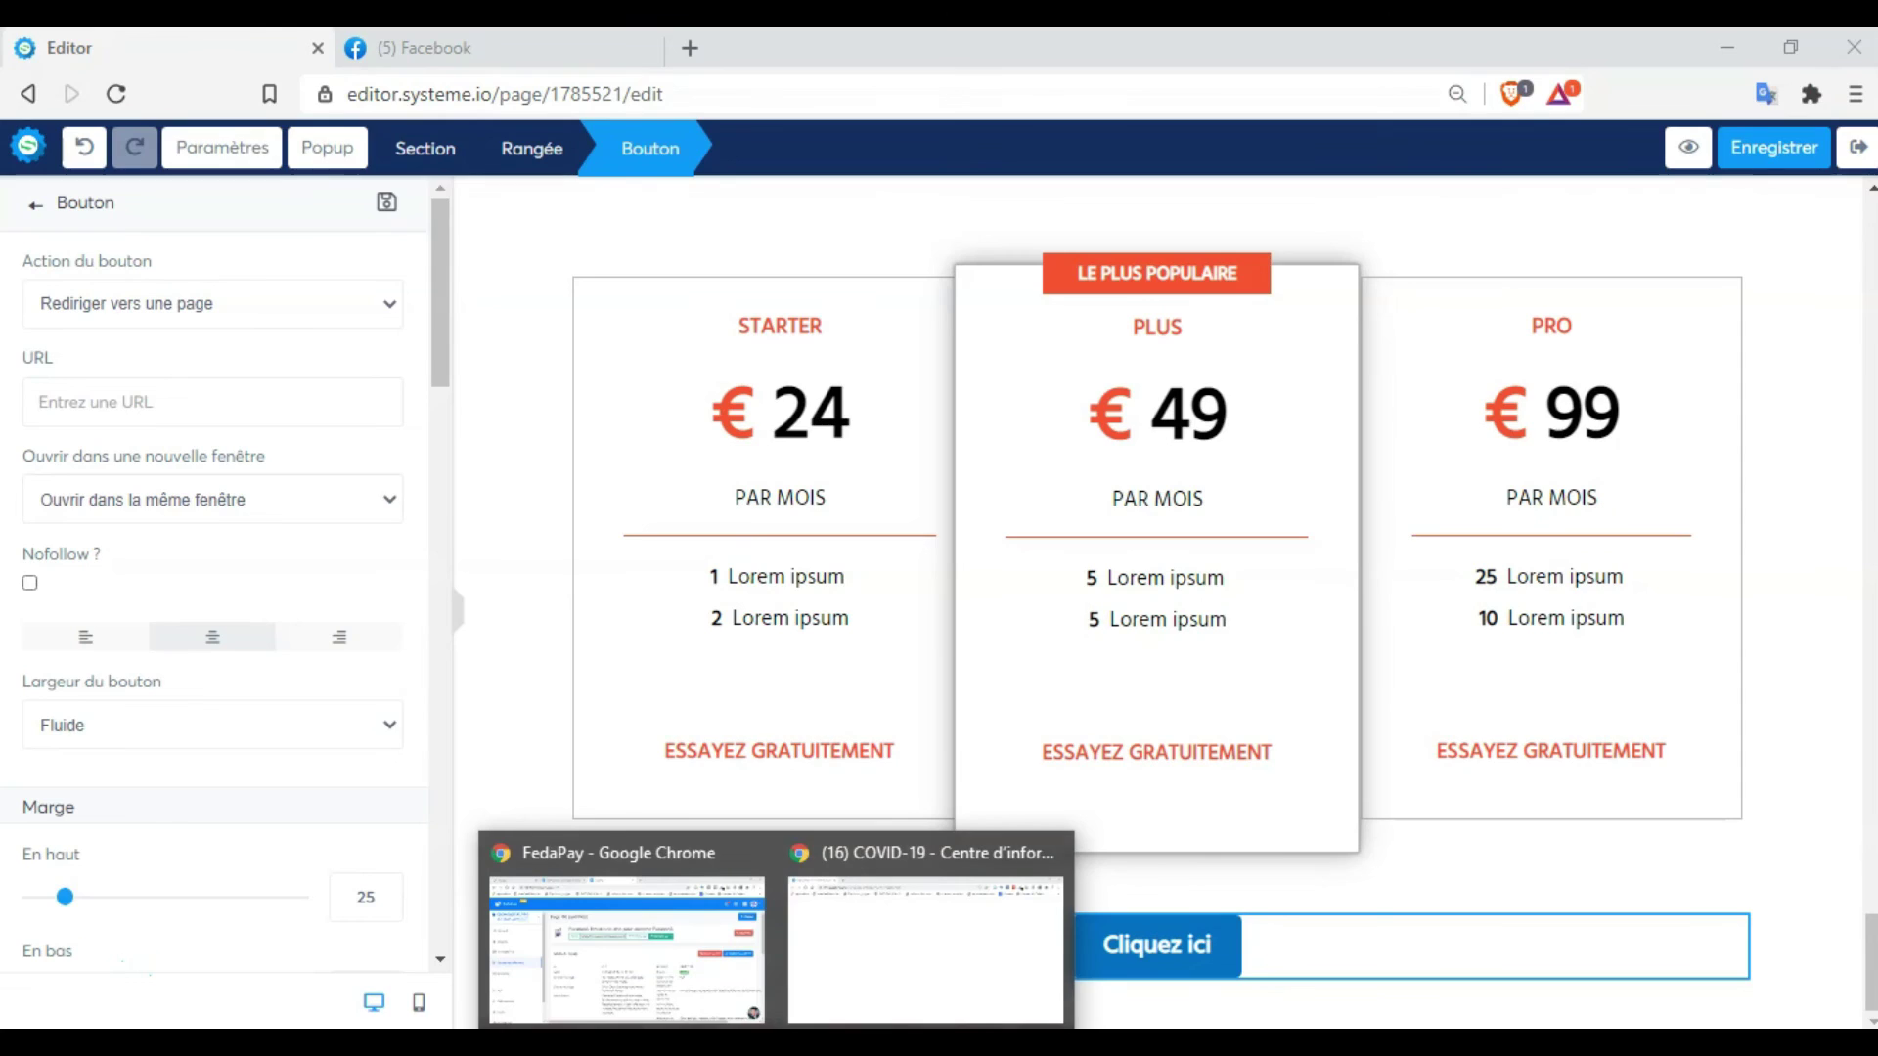
click(725, 902)
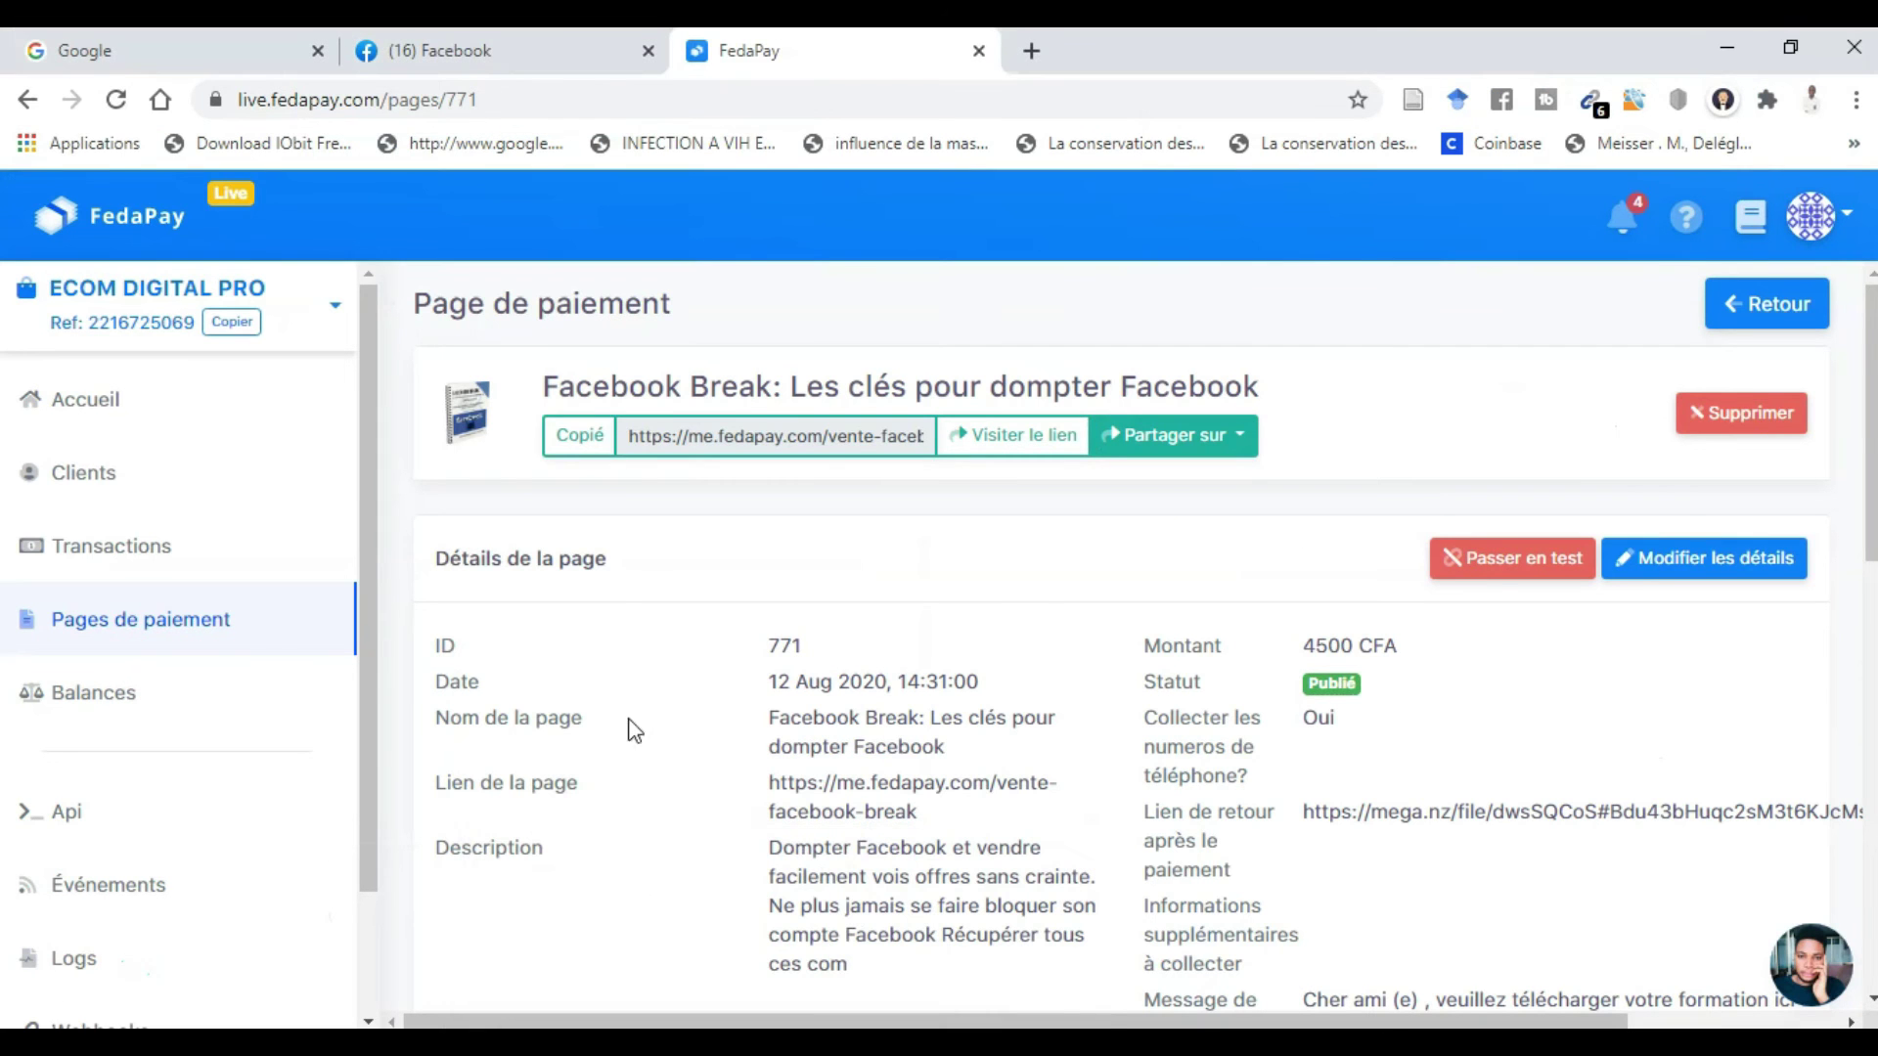
click(600, 442)
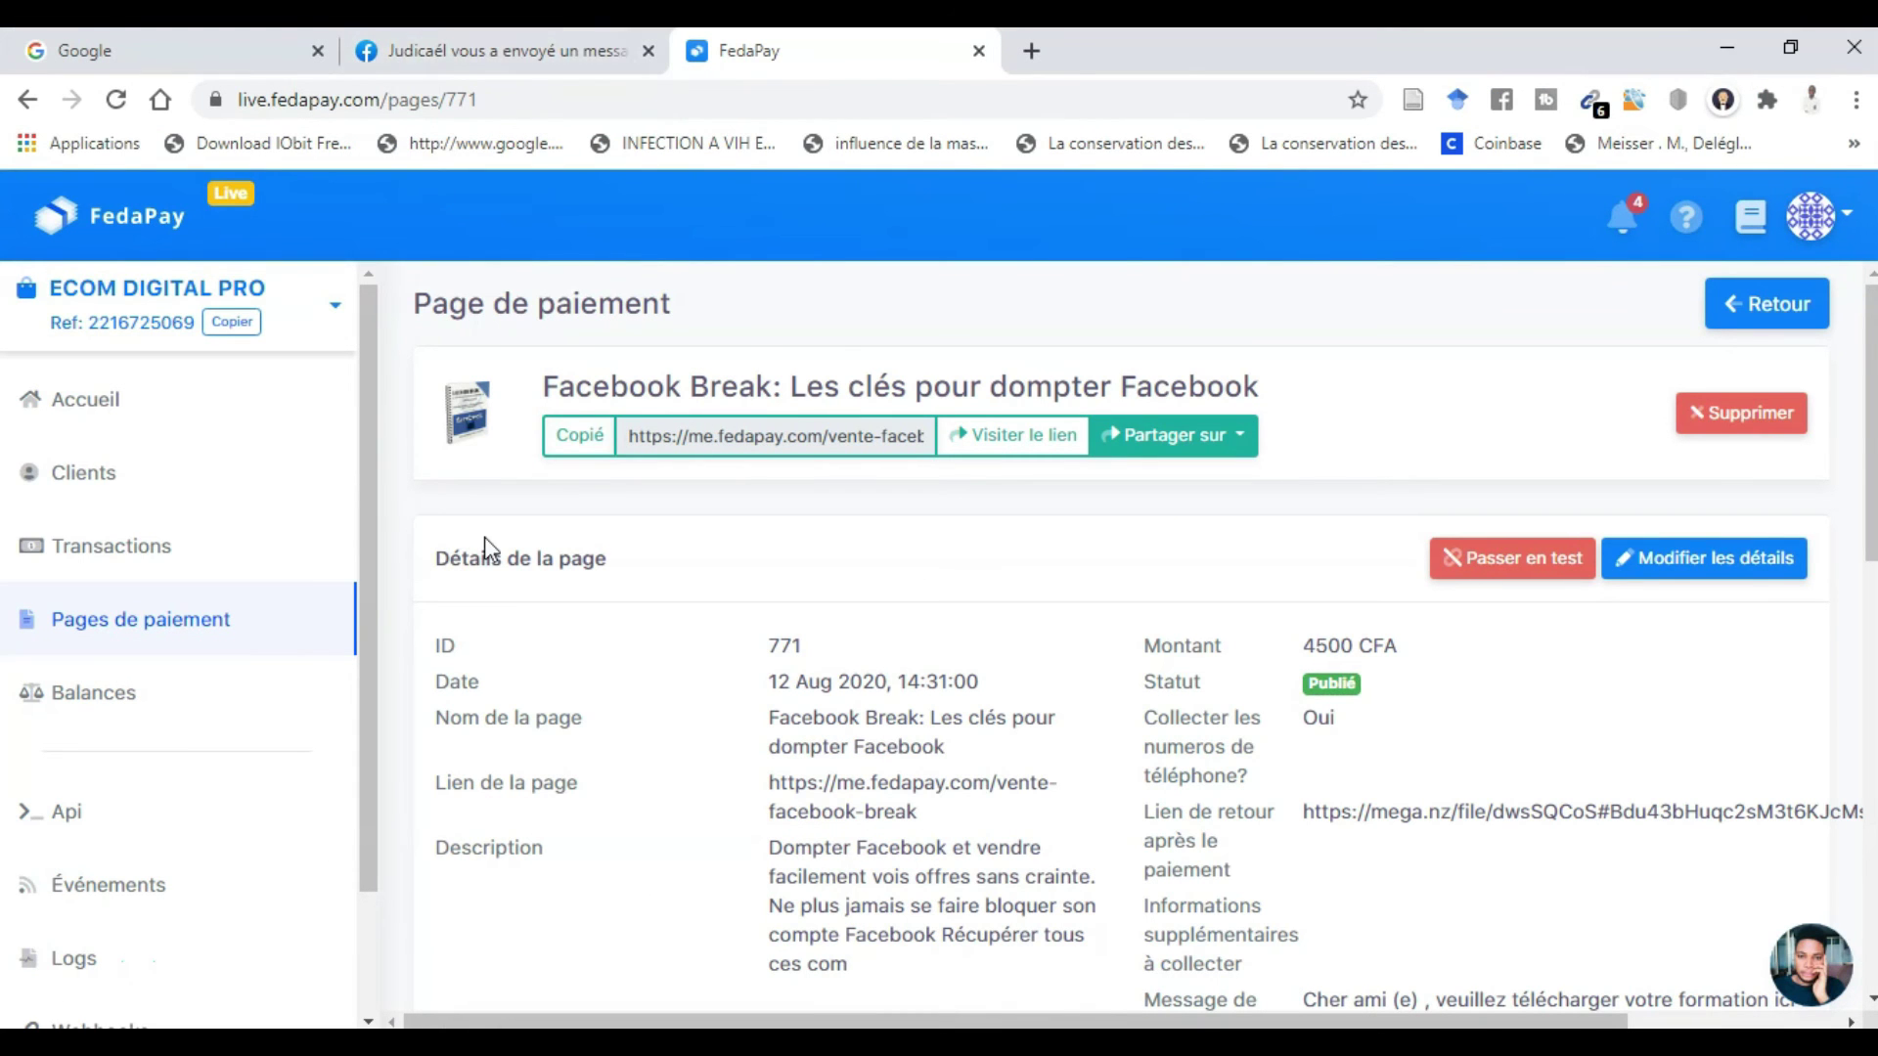
key(alt+Tab)
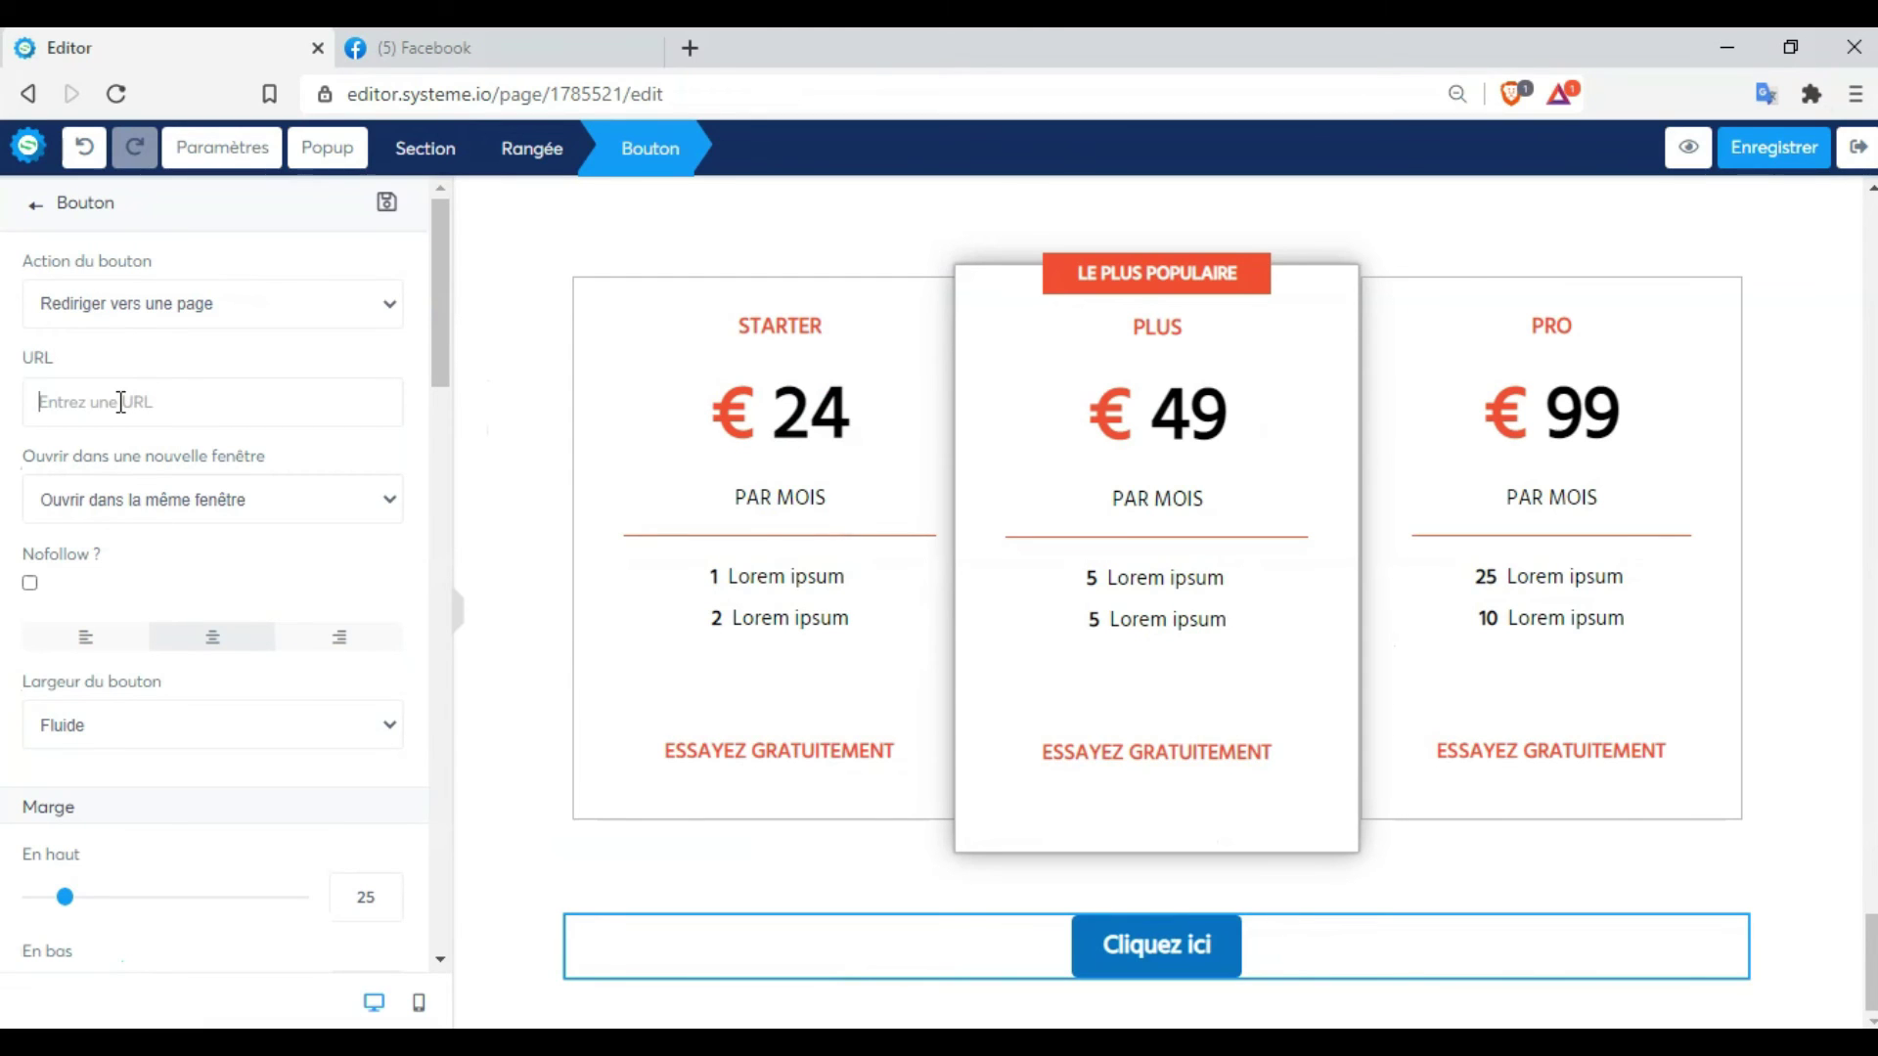
text(https://me.fedapay.com/vente-facebook-break)
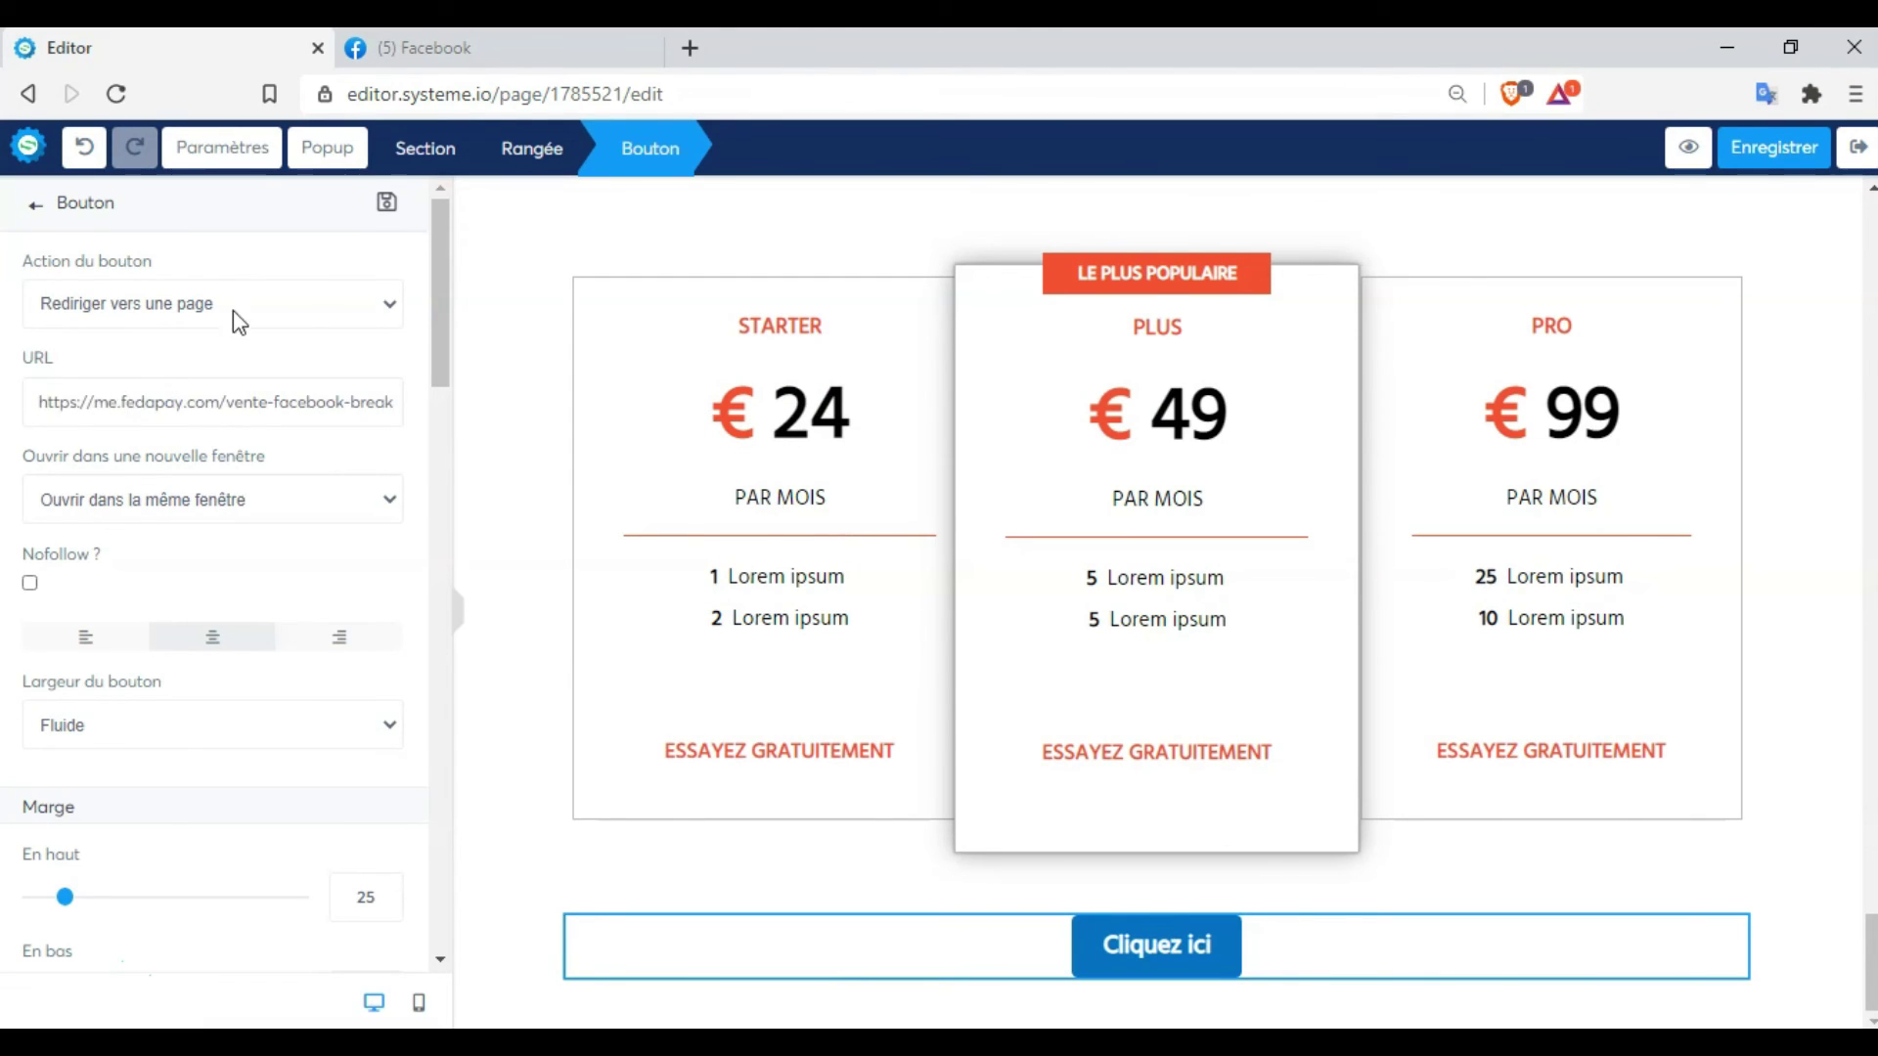
click(307, 303)
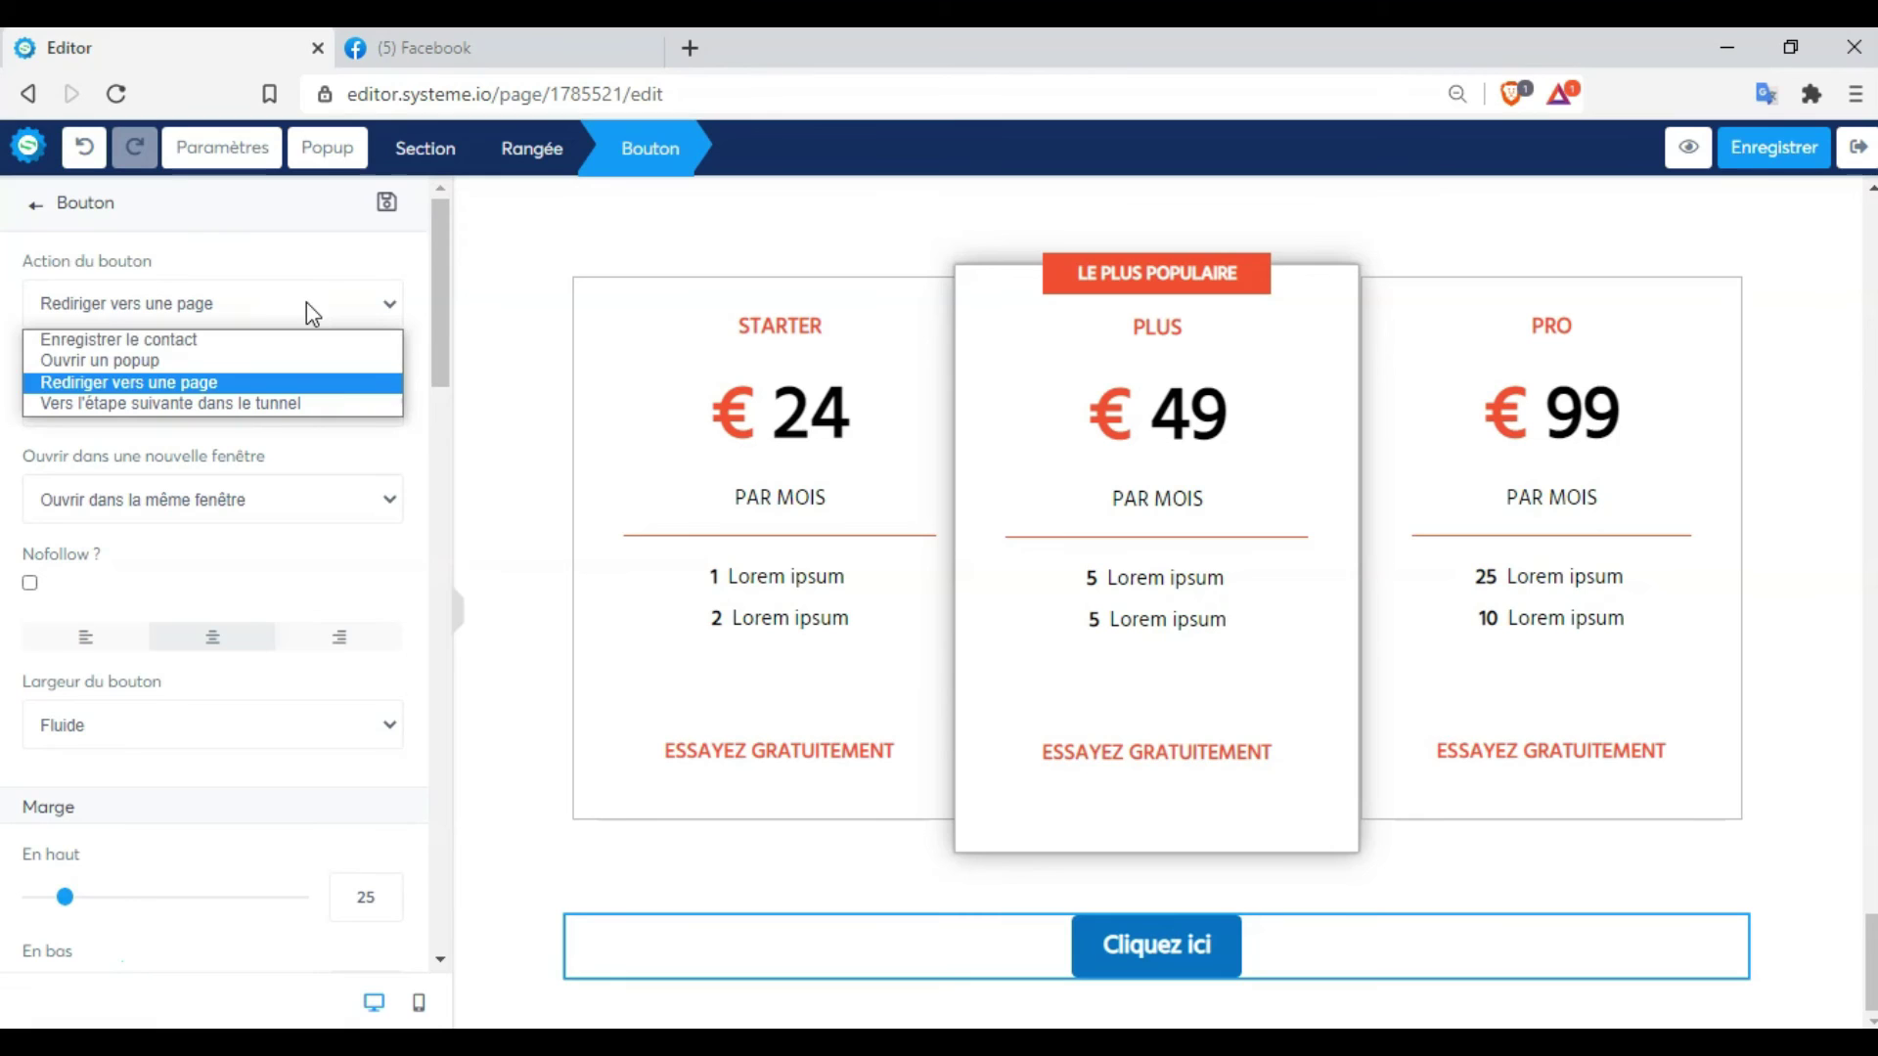
click(193, 383)
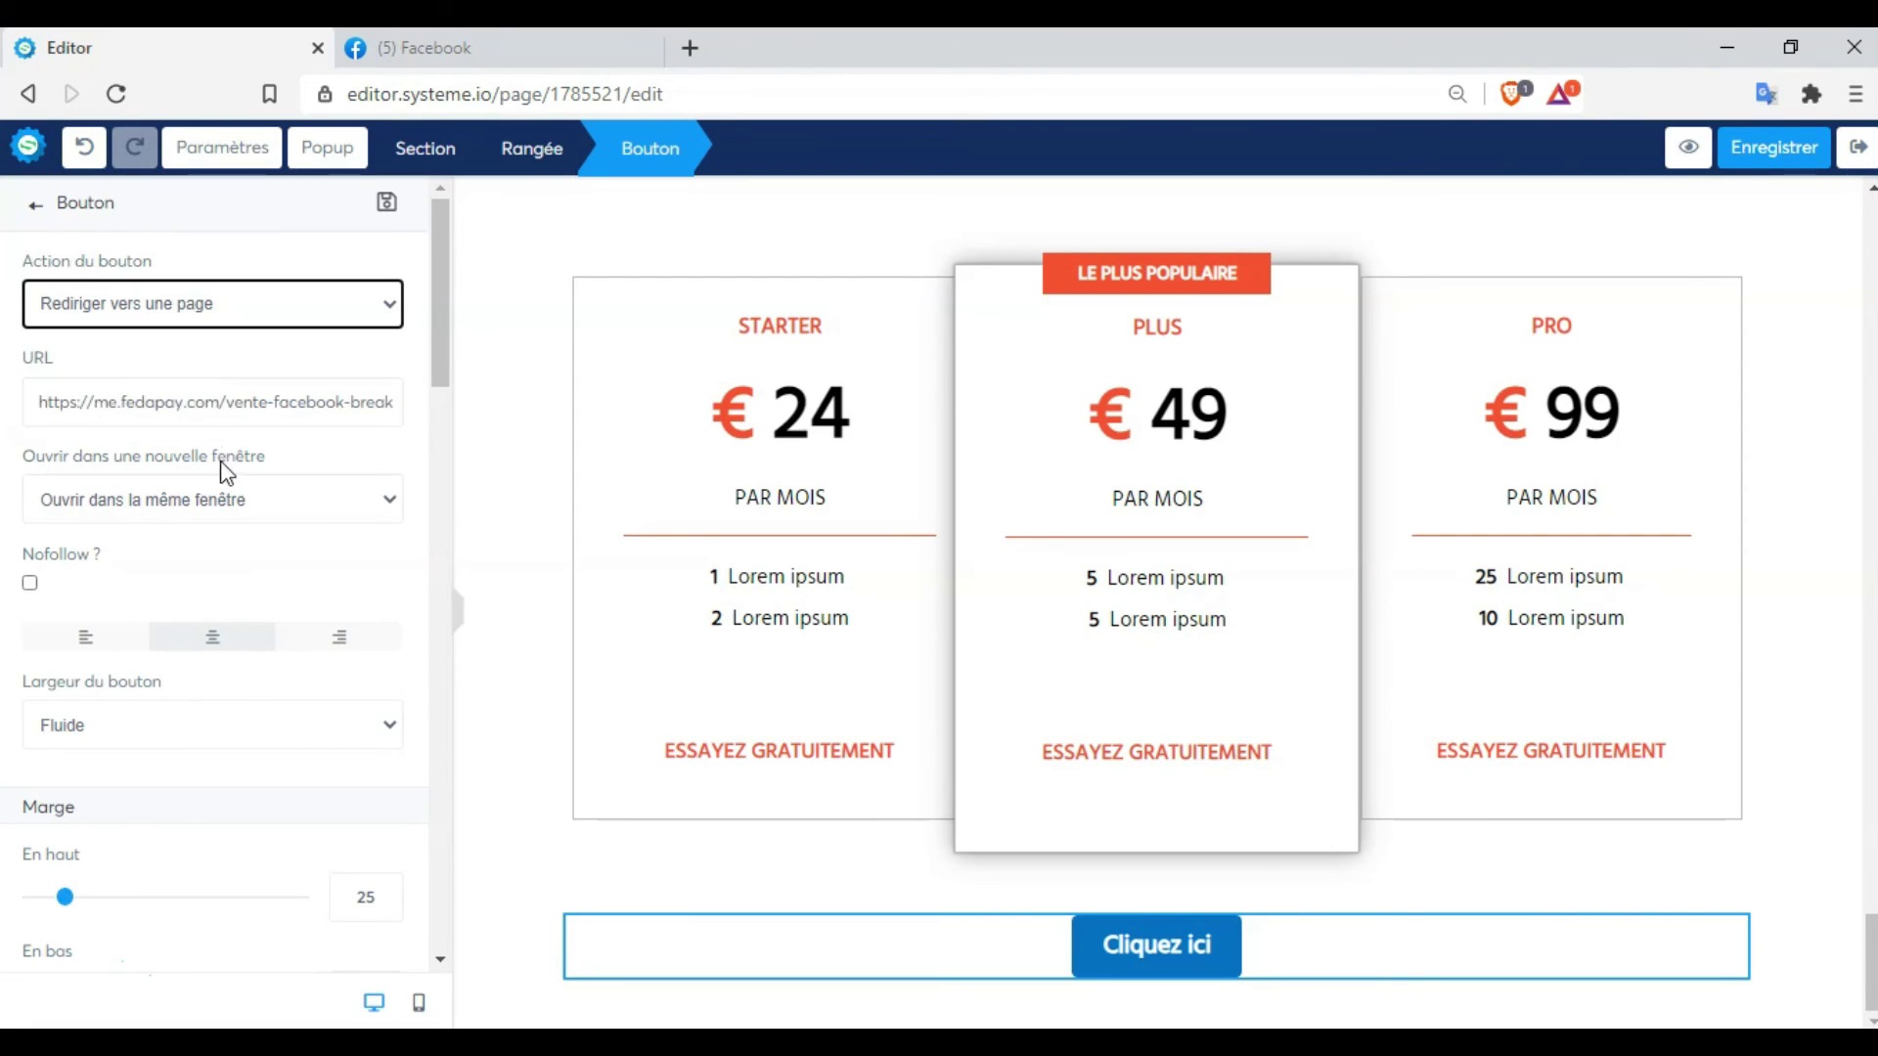
Set the button's link to "Ouvrir dans une nouvelle fenêtre"
scroll(445, 370, down, 1)
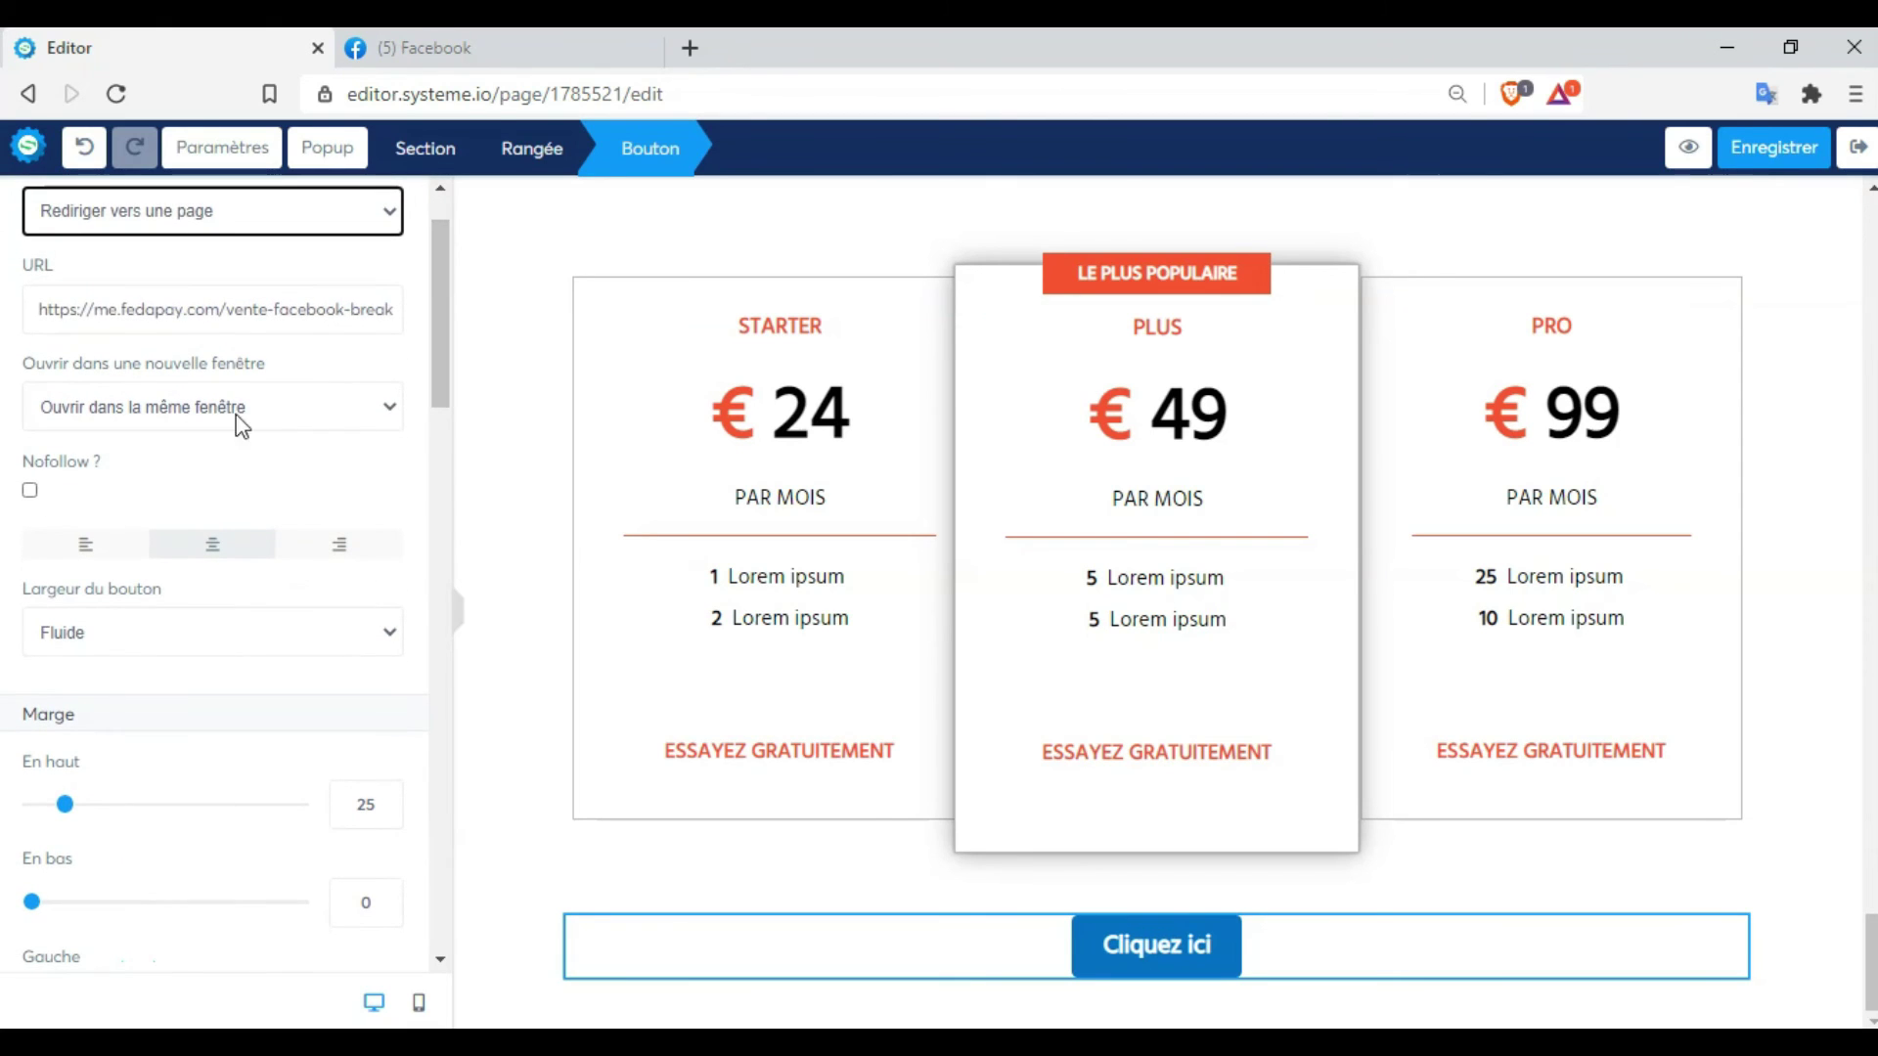
click(311, 410)
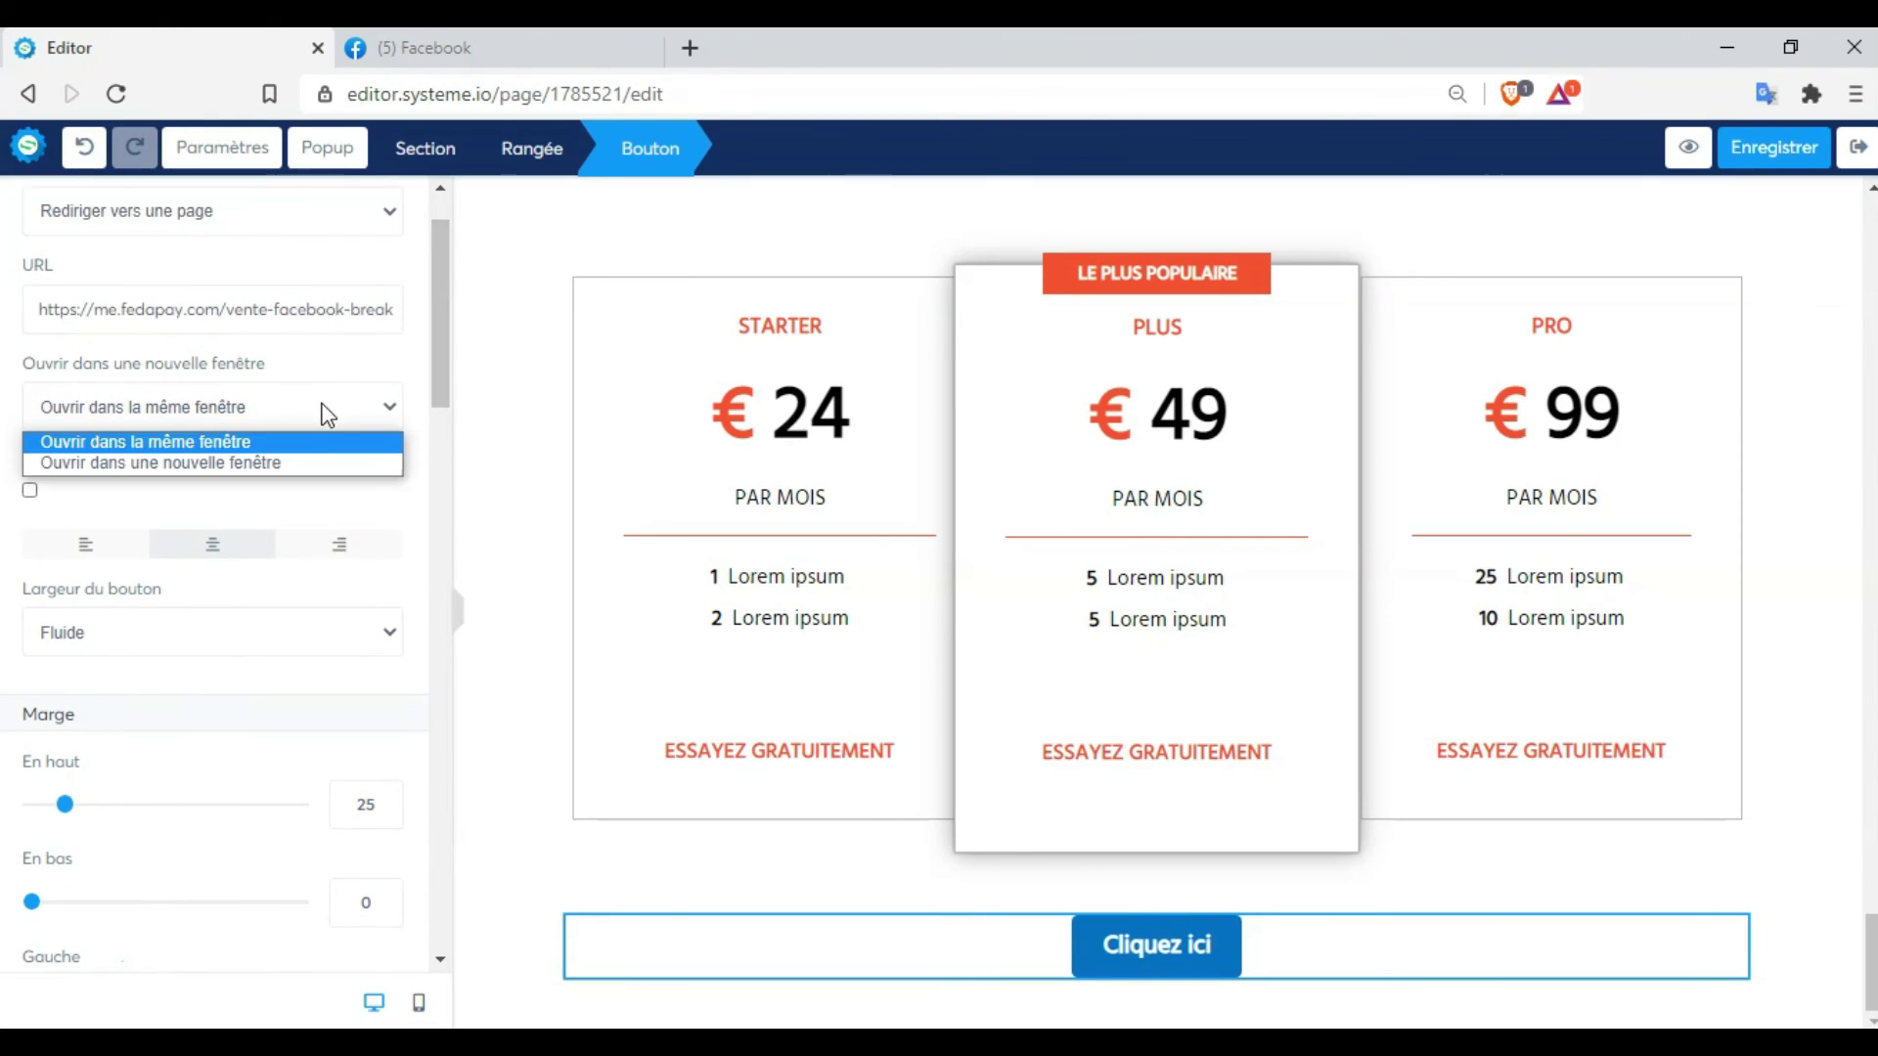
click(288, 465)
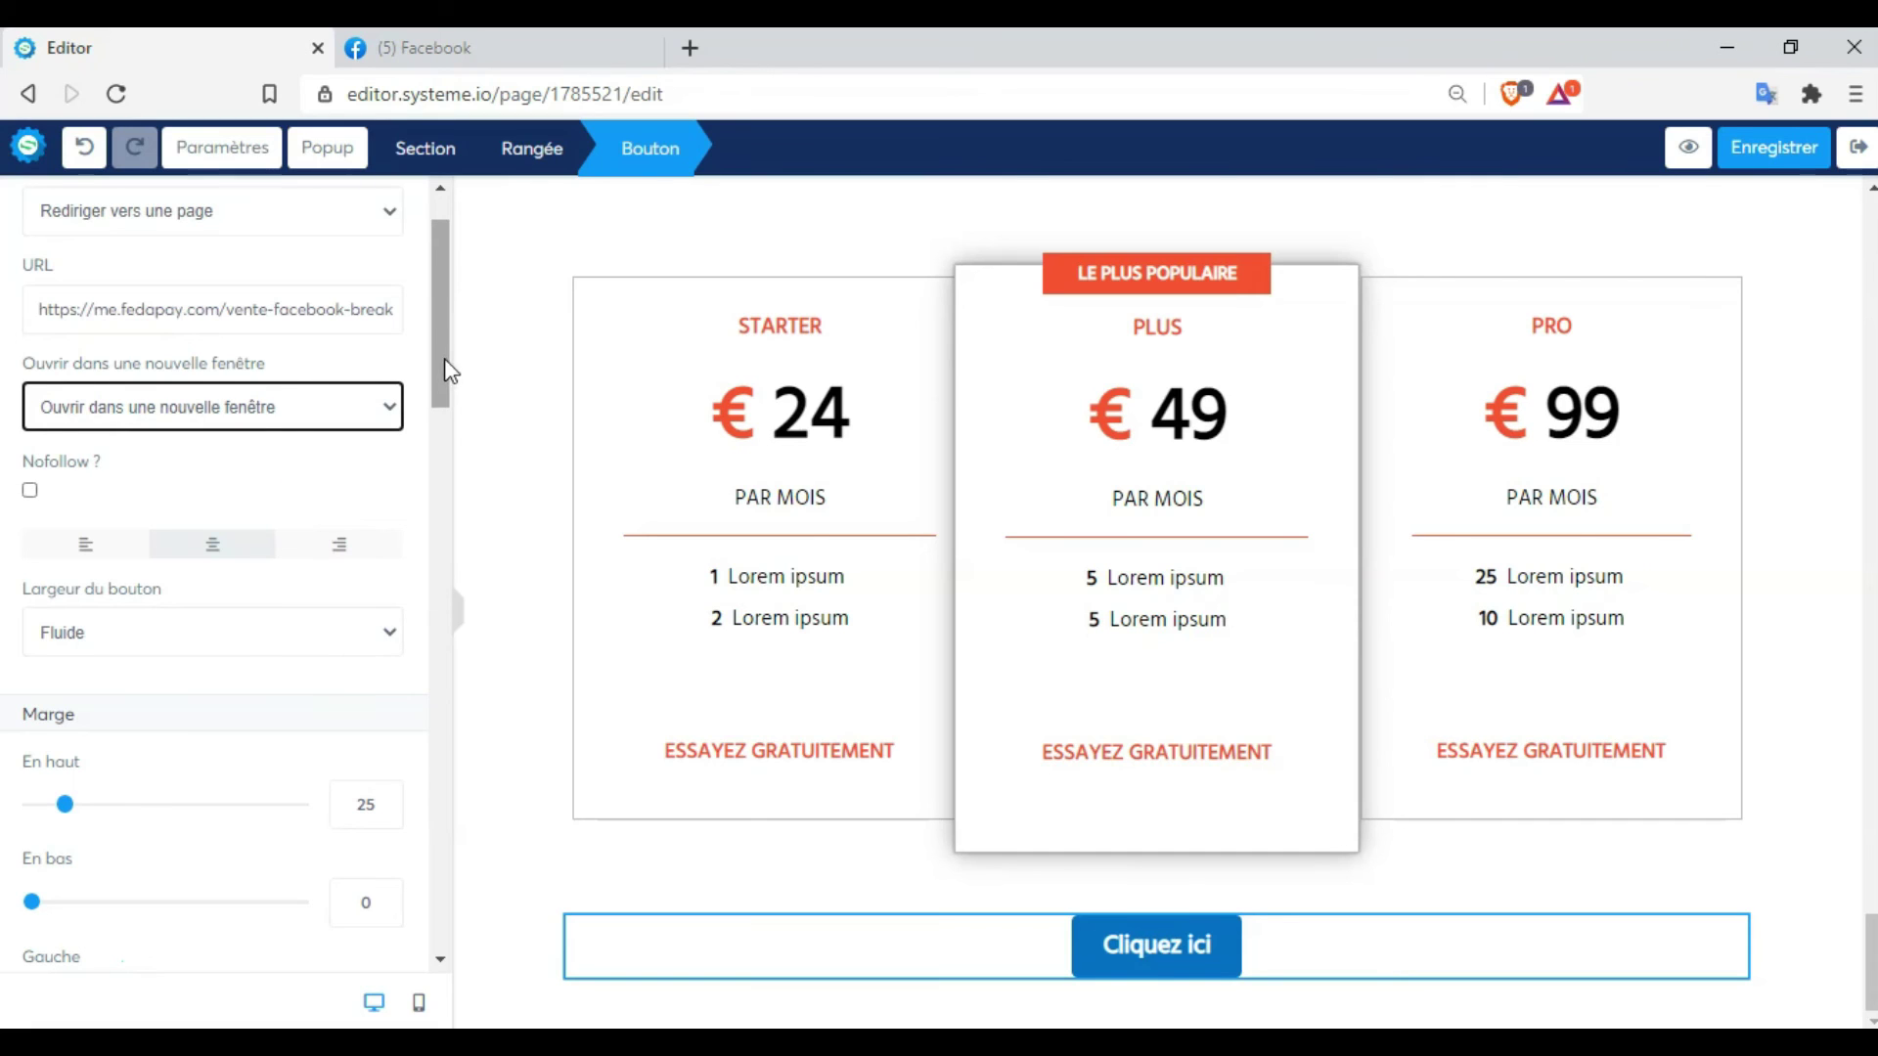
Replace the text of the button below the pricing columns with "Je fais ma commande maintenant"
drag(444, 348, 450, 460)
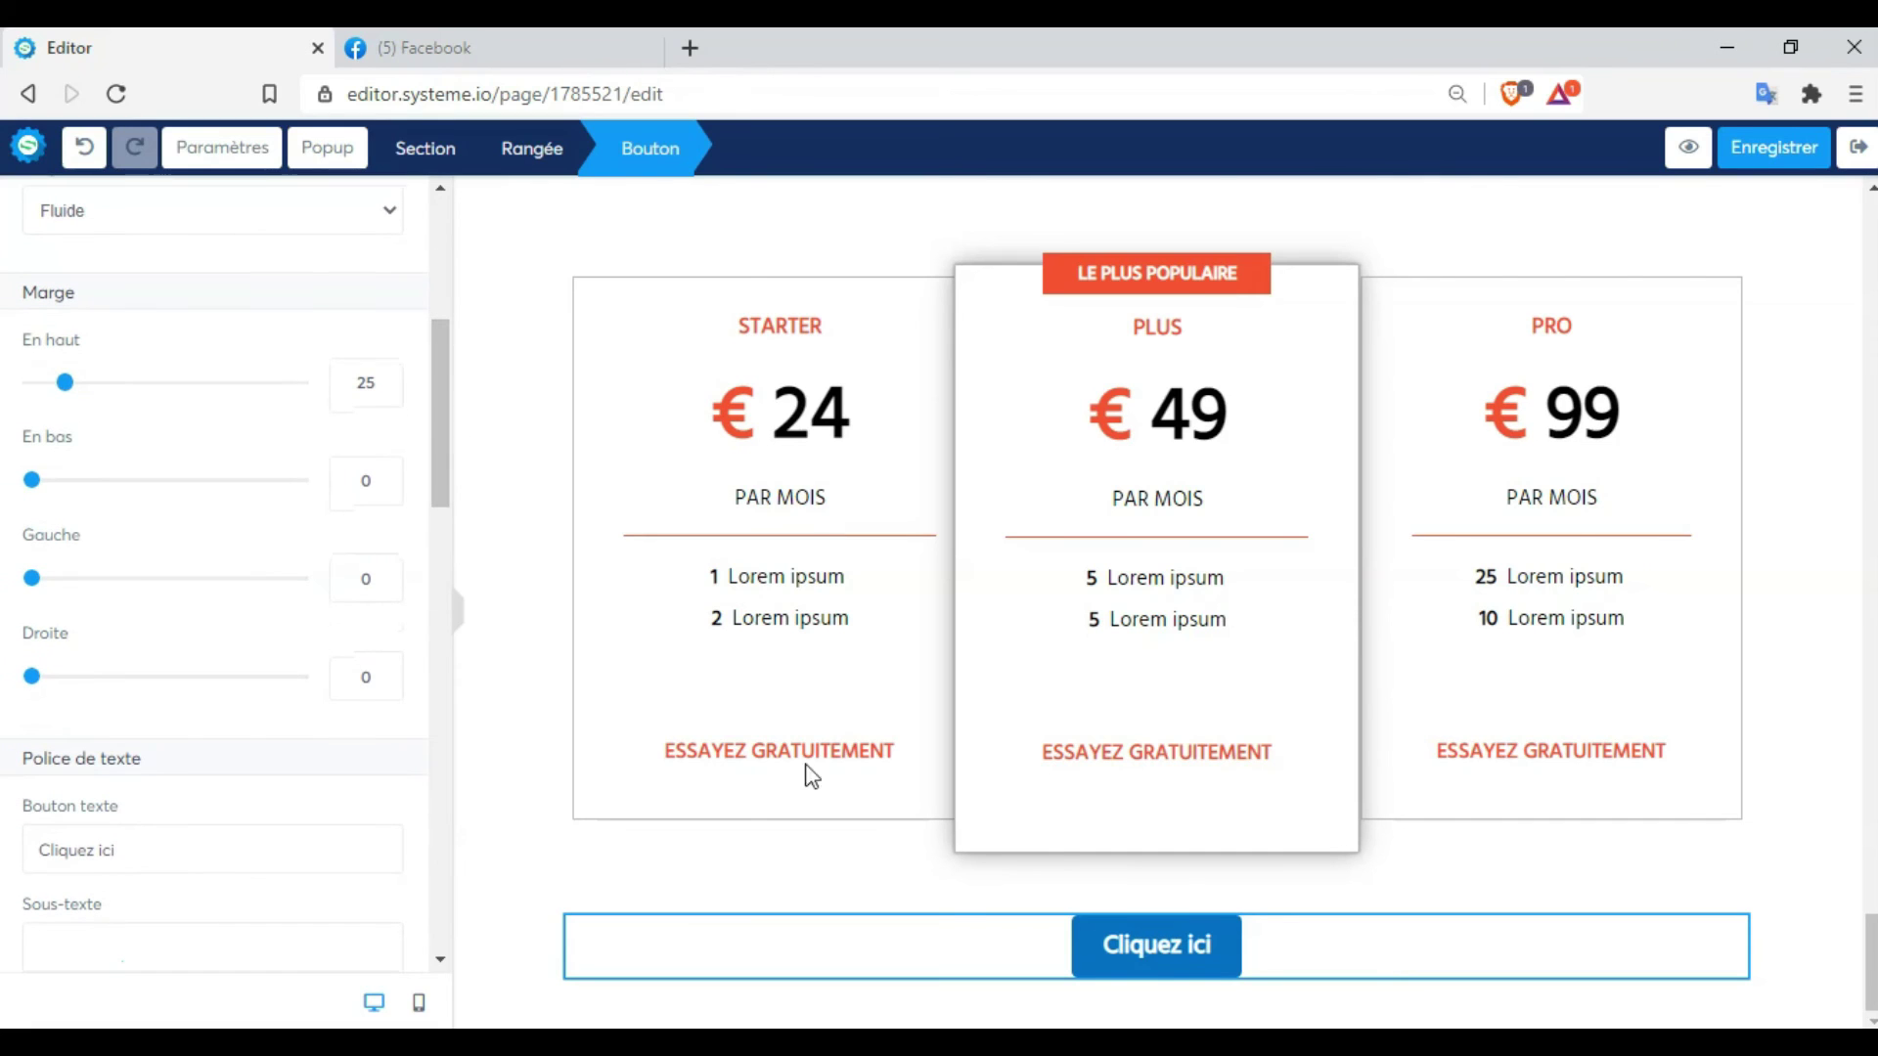
click(1155, 947)
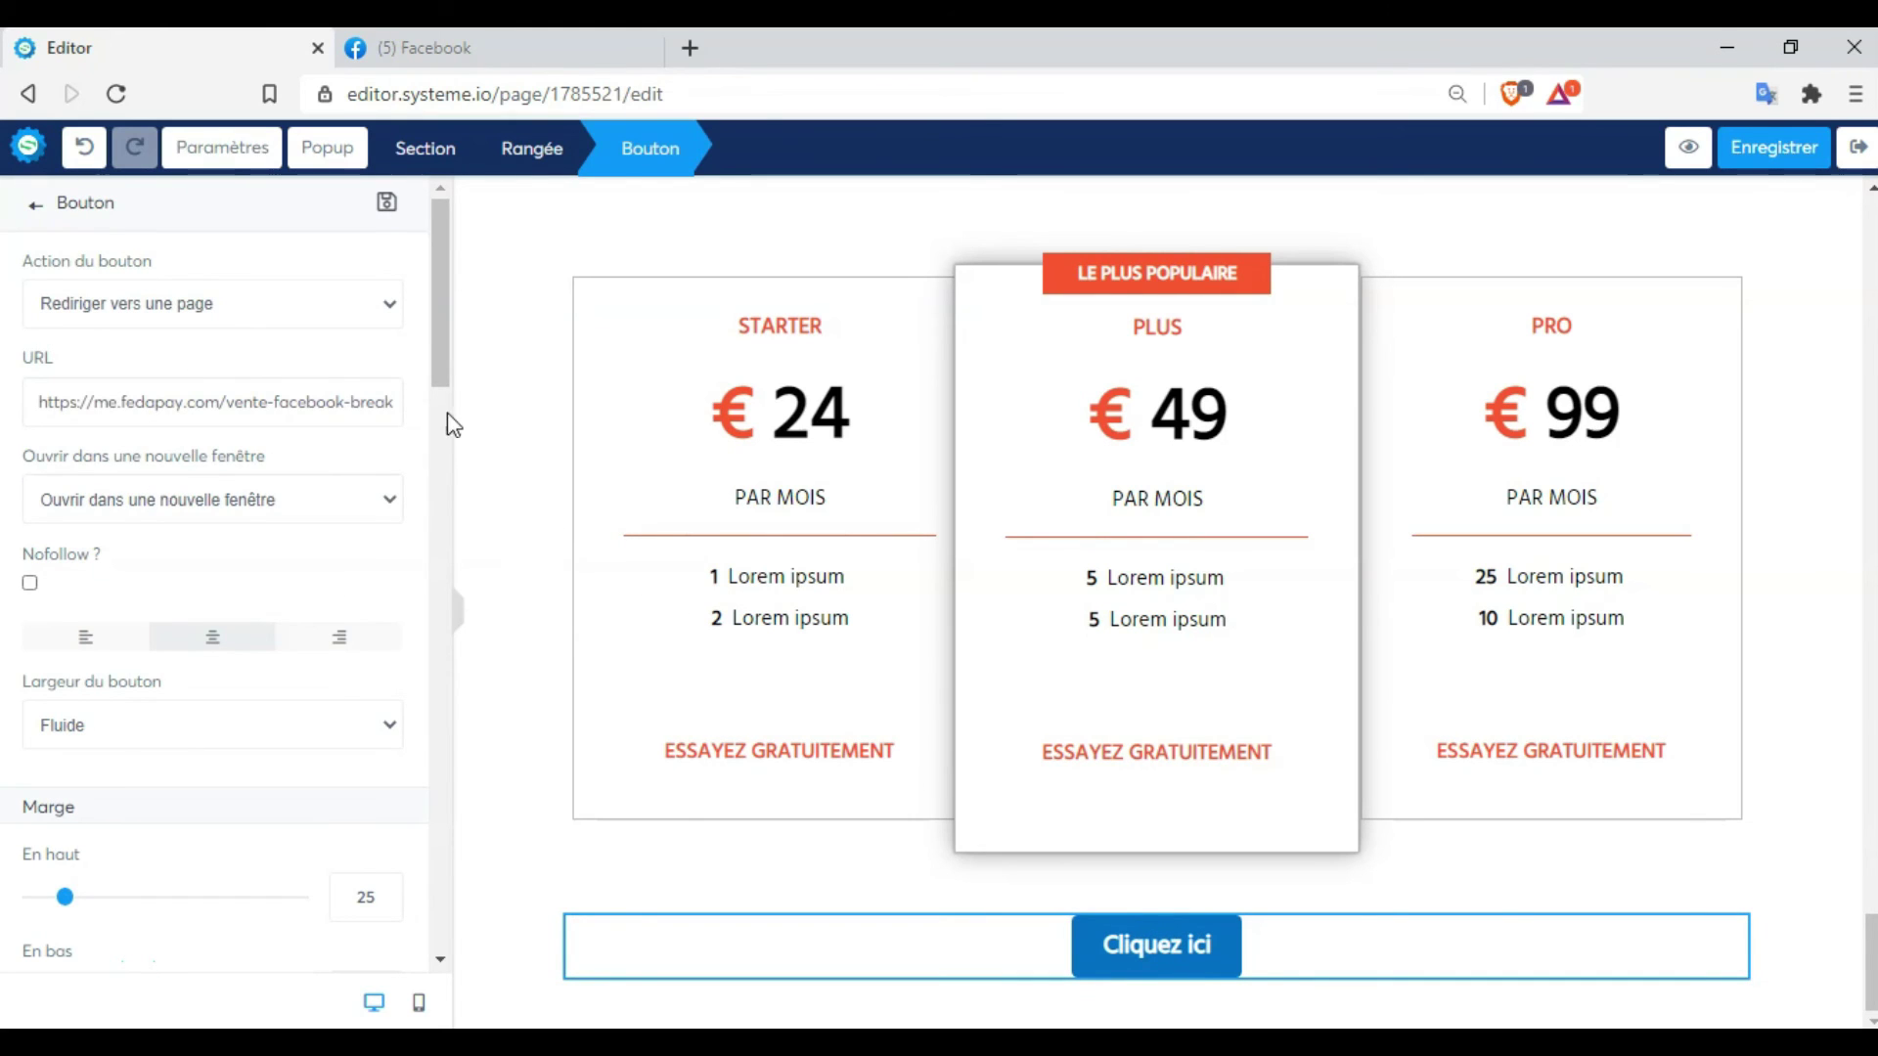
scroll(440, 420, down, 2)
drag(439, 420, 431, 546)
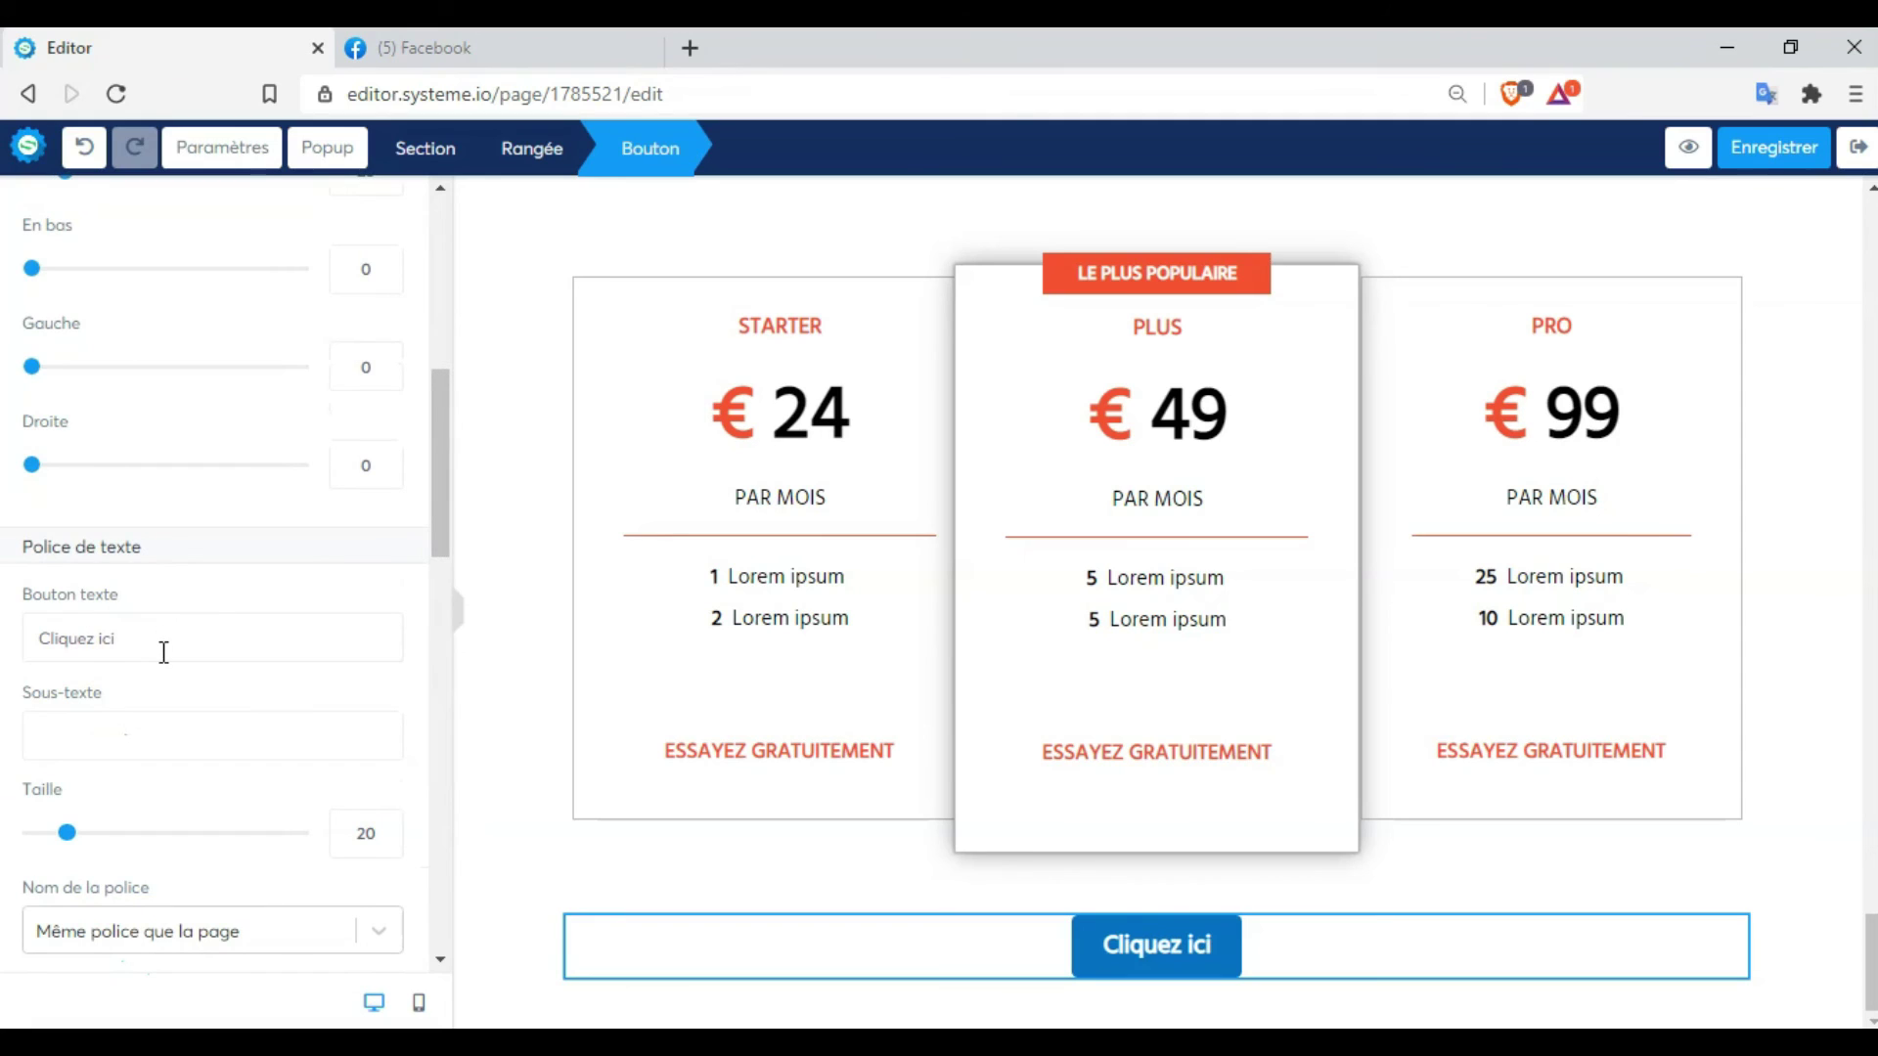
key(BackSpace)
key(BackSpace)
key(BackSpace)
key(BackSpace)
key(BackSpace)
key(BackSpace)
key(BackSpace)
key(BackSpace)
key(BackSpace)
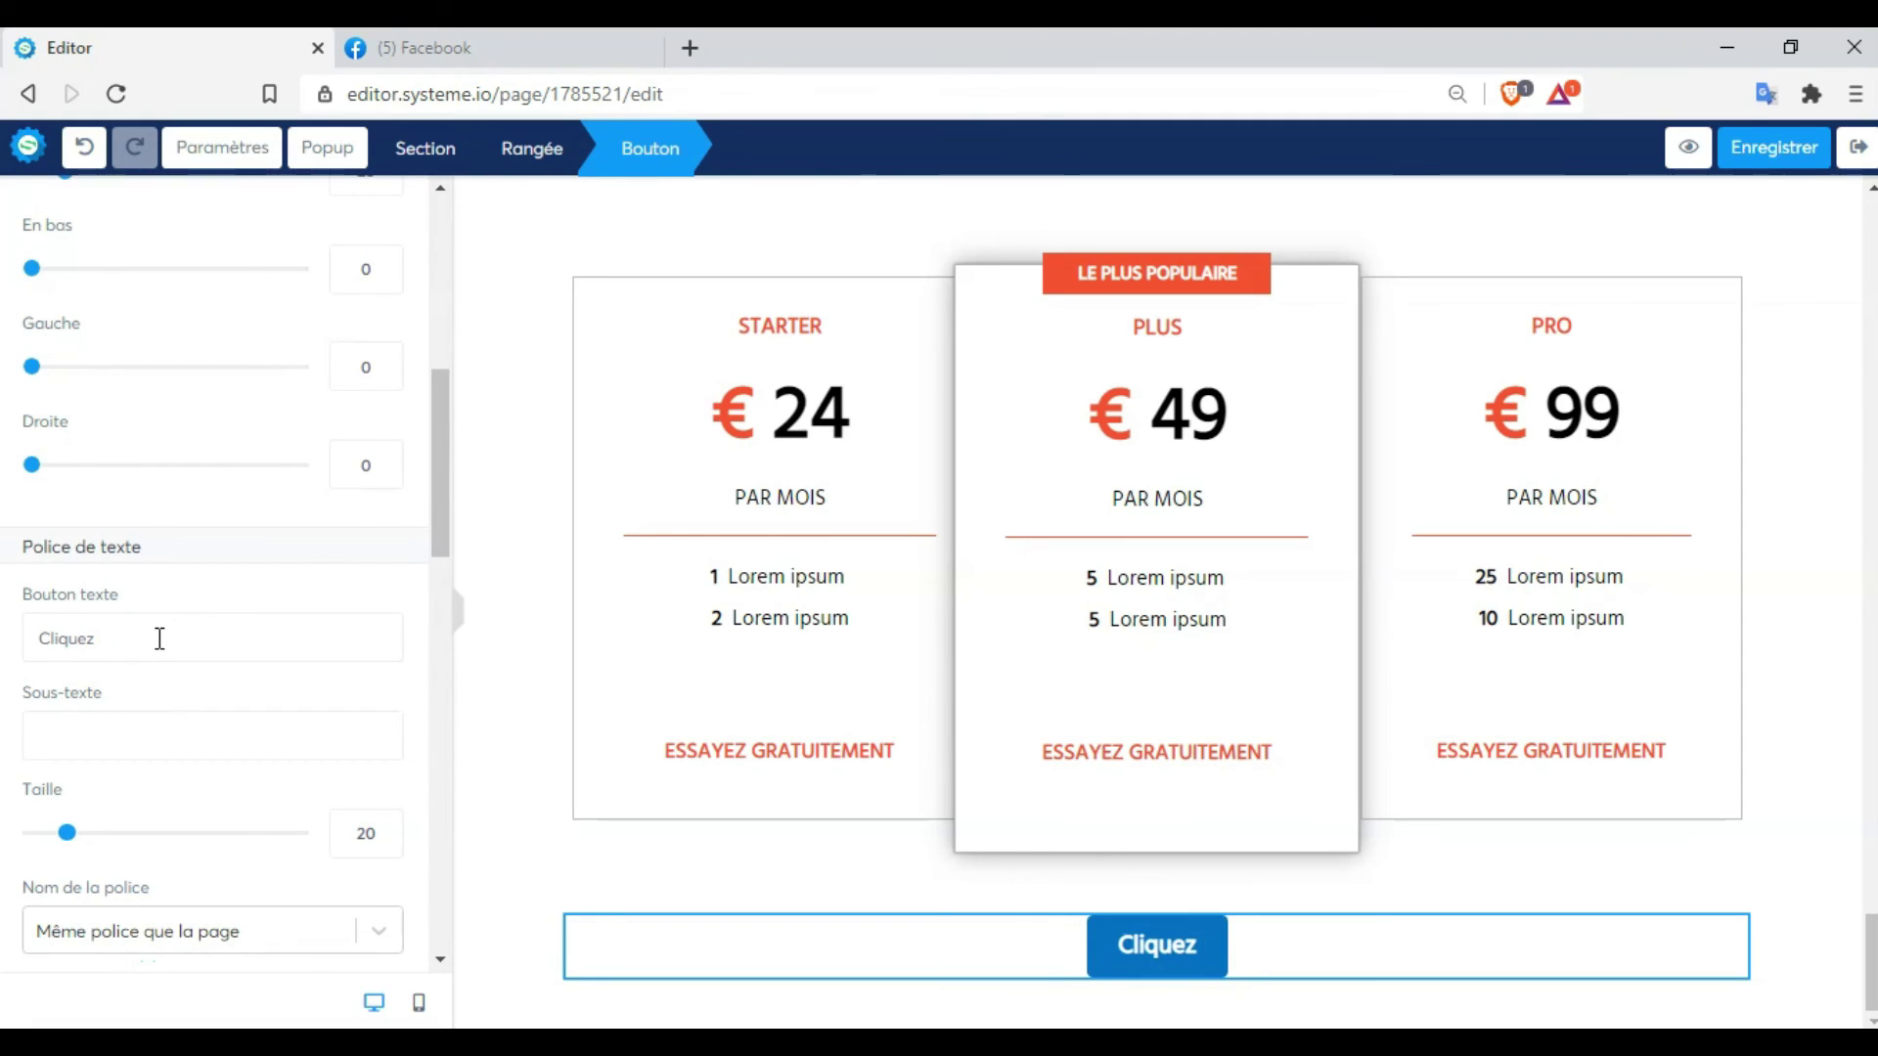
key(BackSpace)
key(BackSpace)
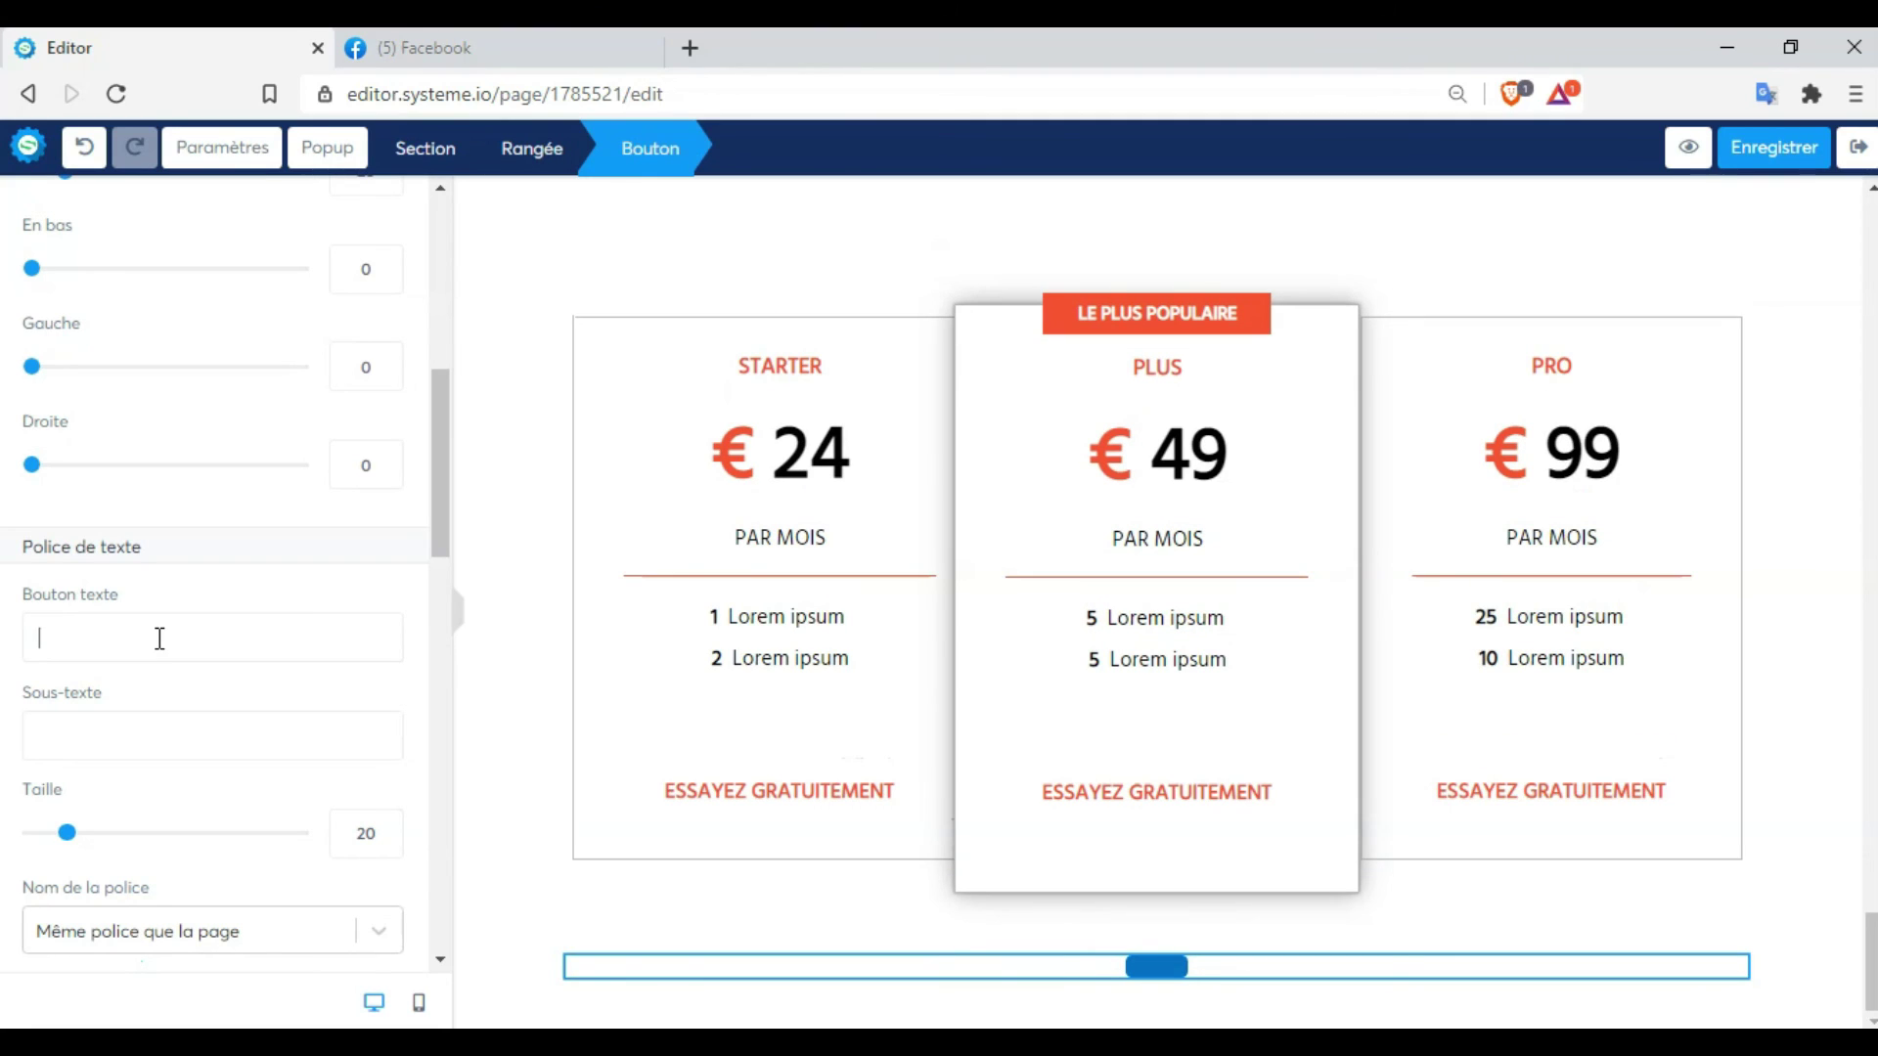
text(Je fais )
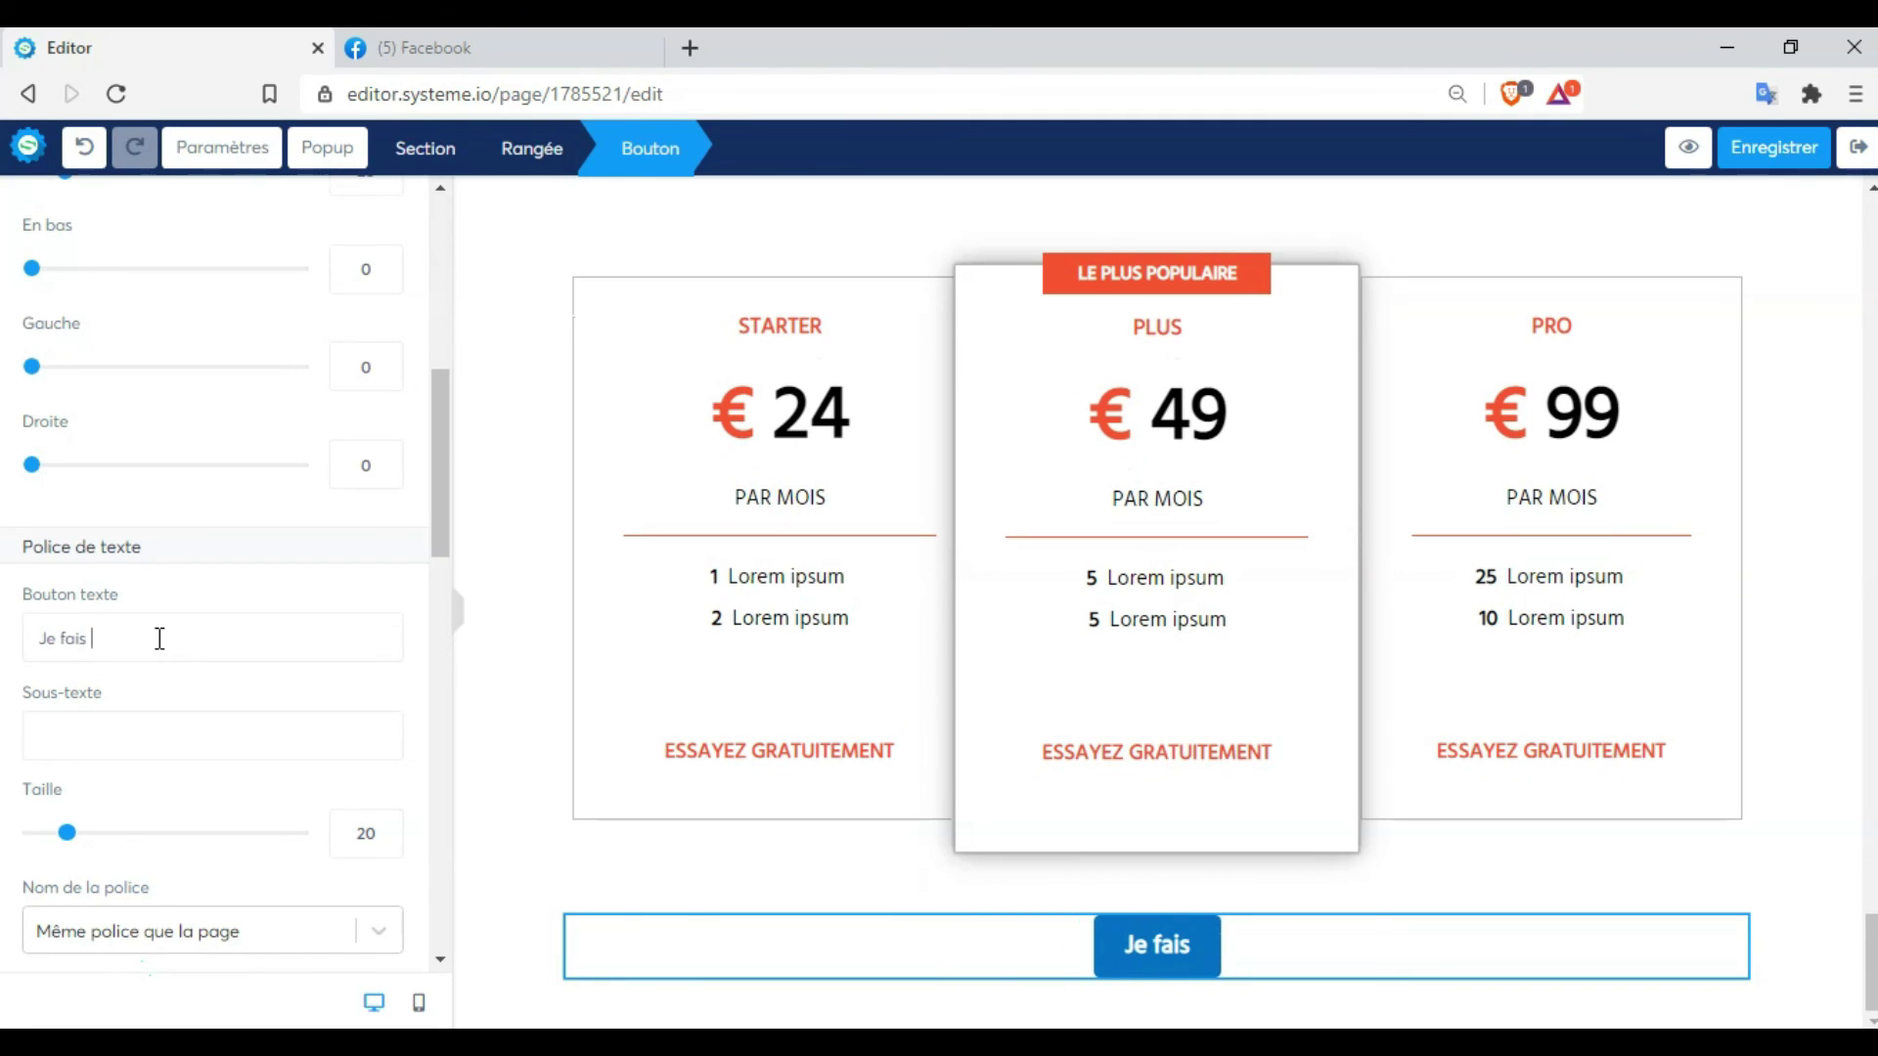
text(ma commande )
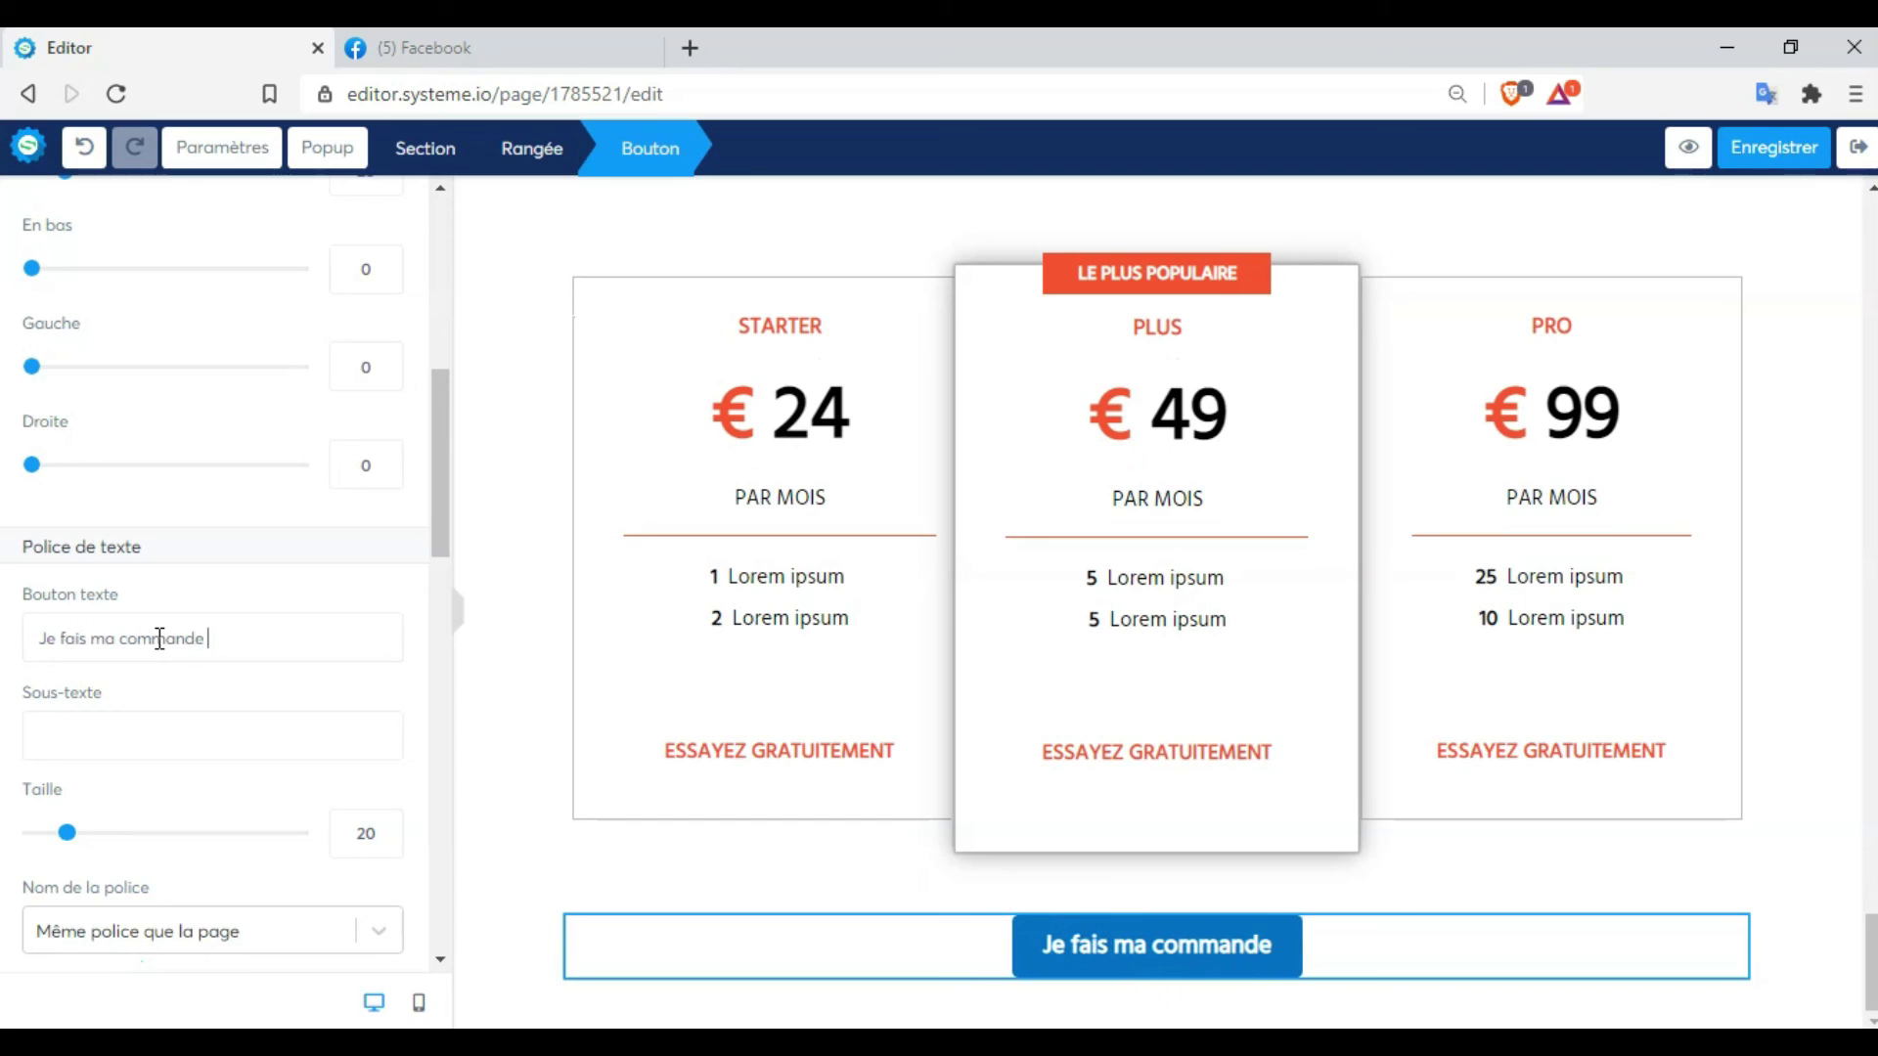
text(m)
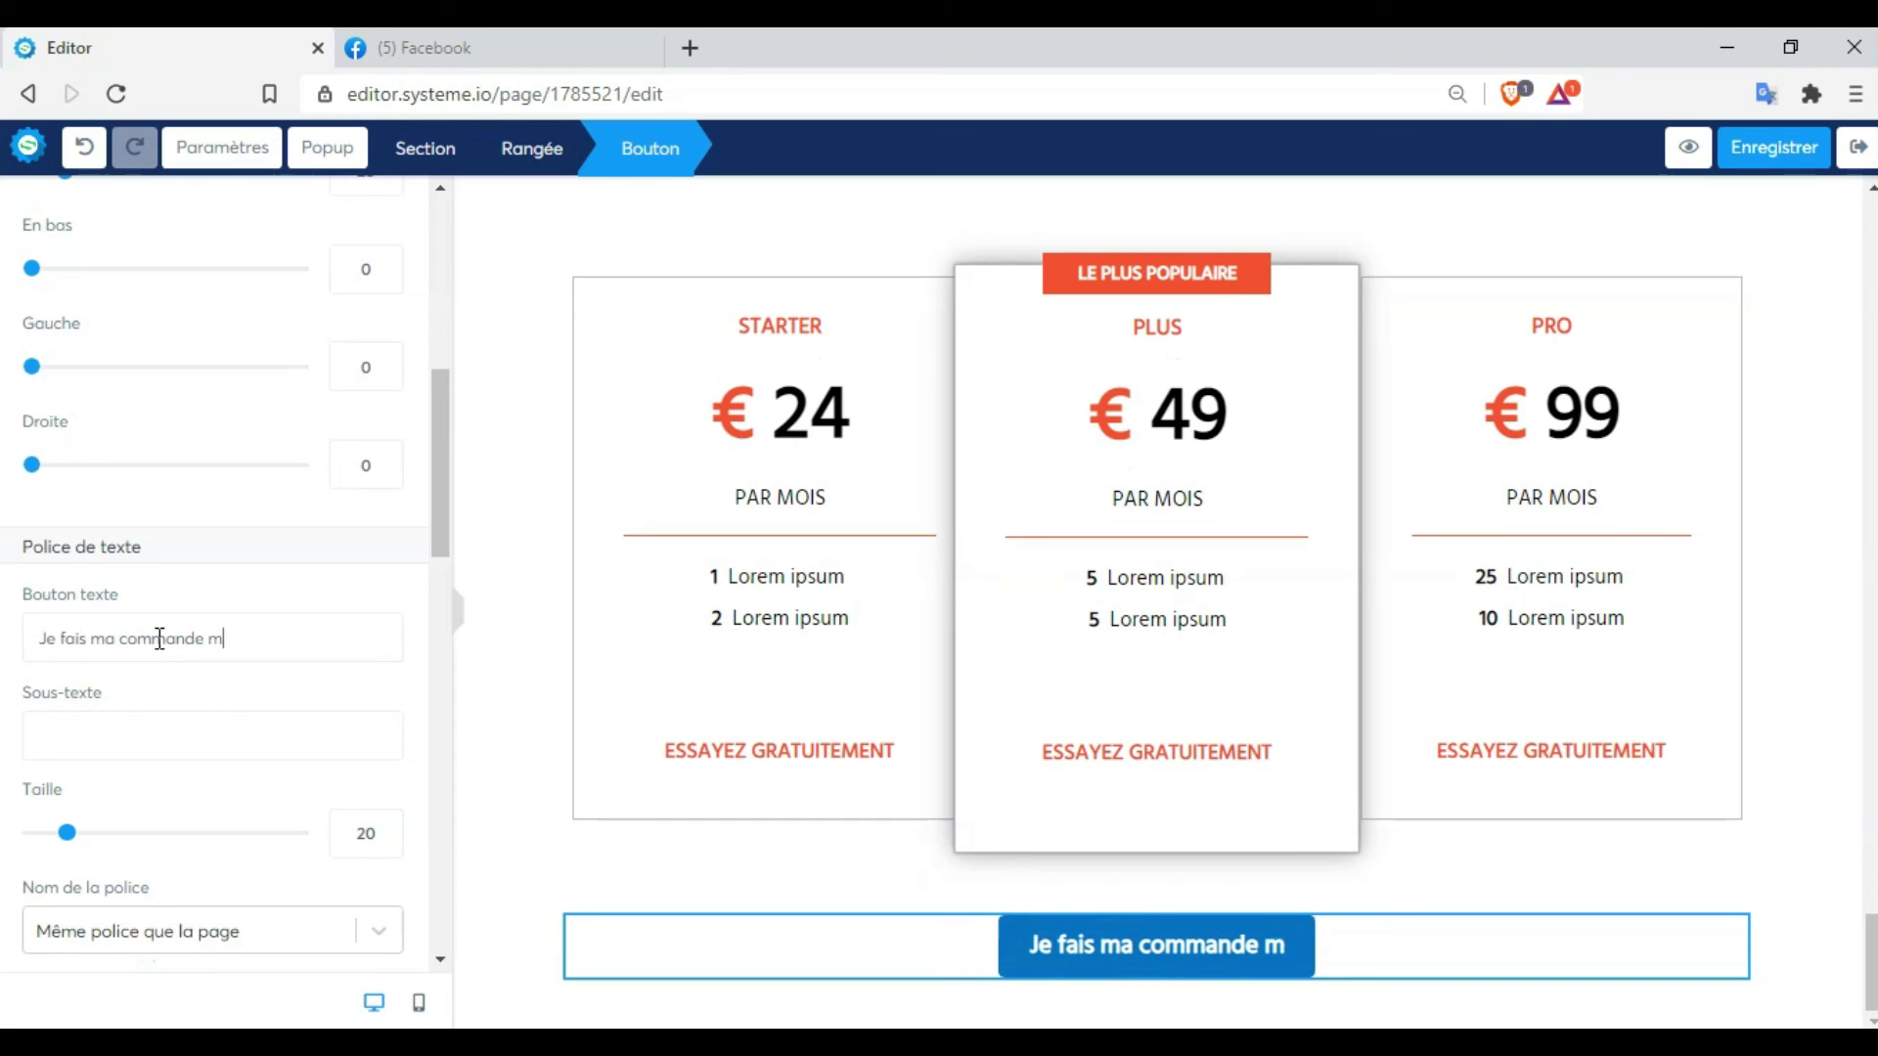
text(aintenat)
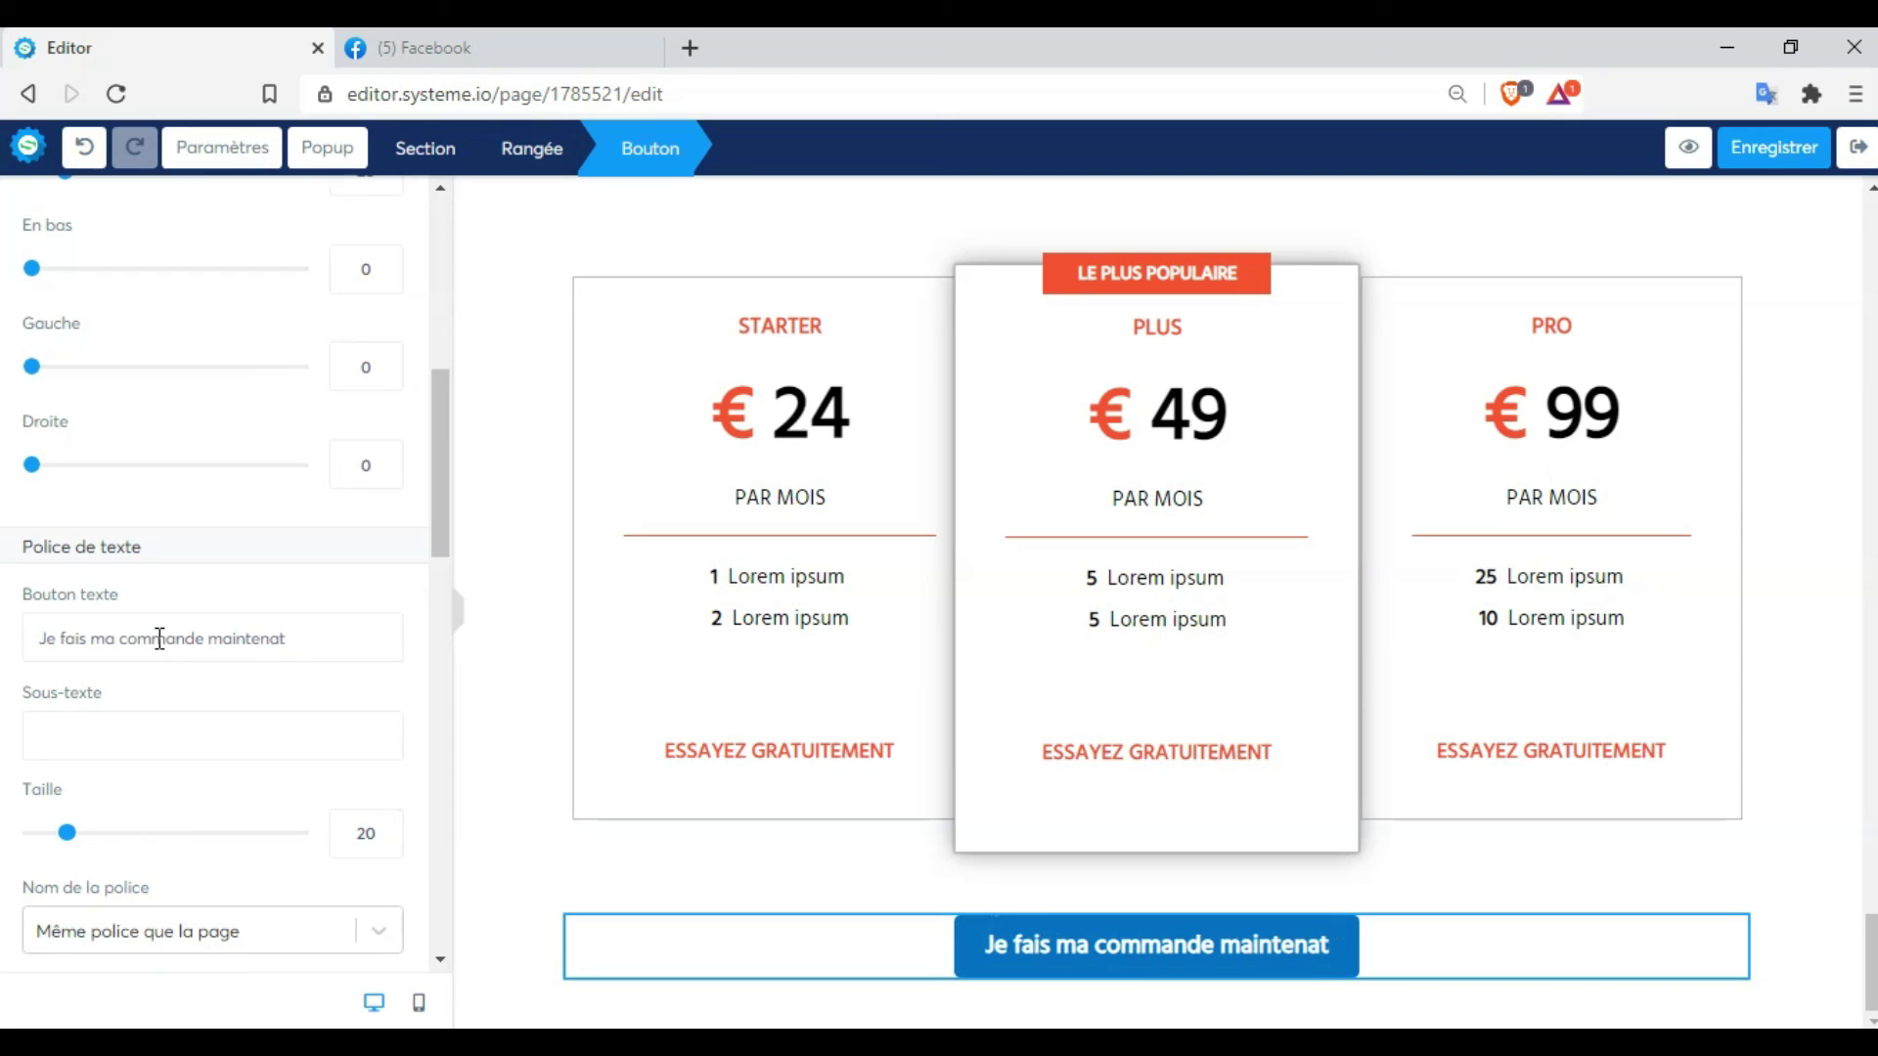
key(BackSpace)
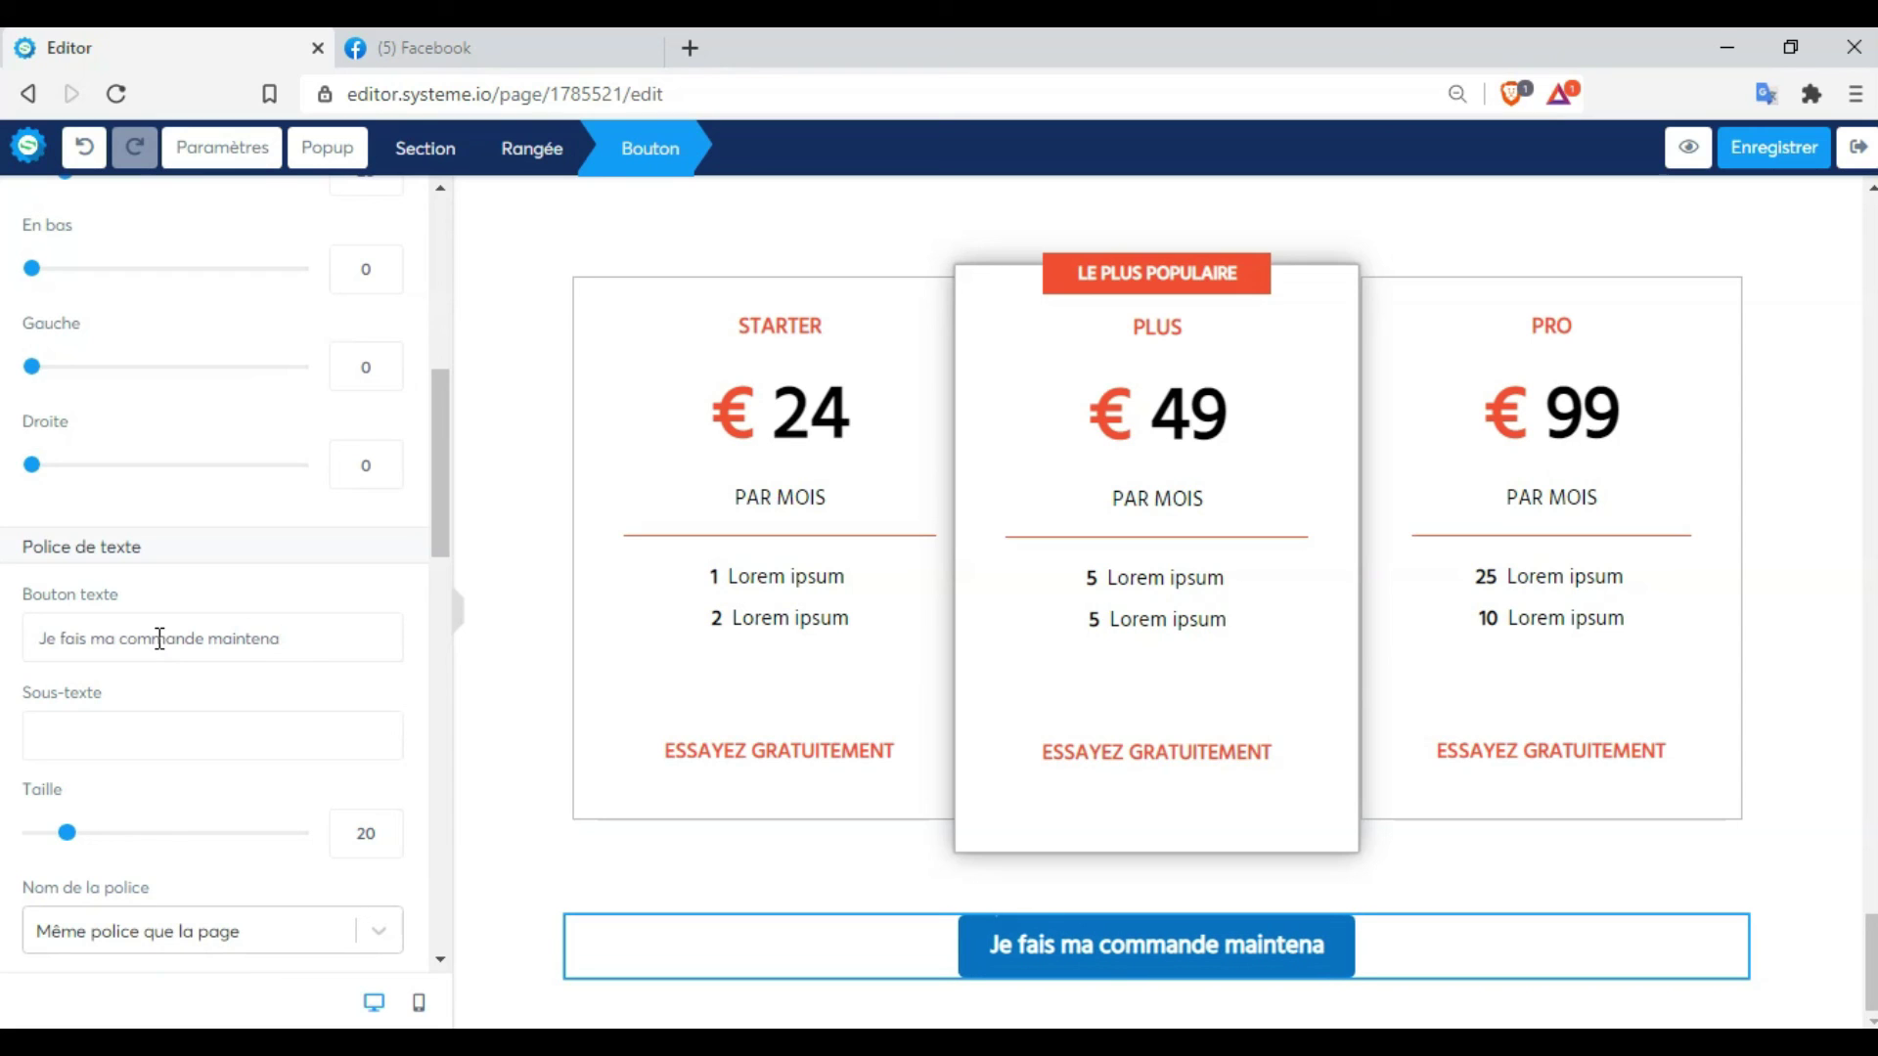
text(nt)
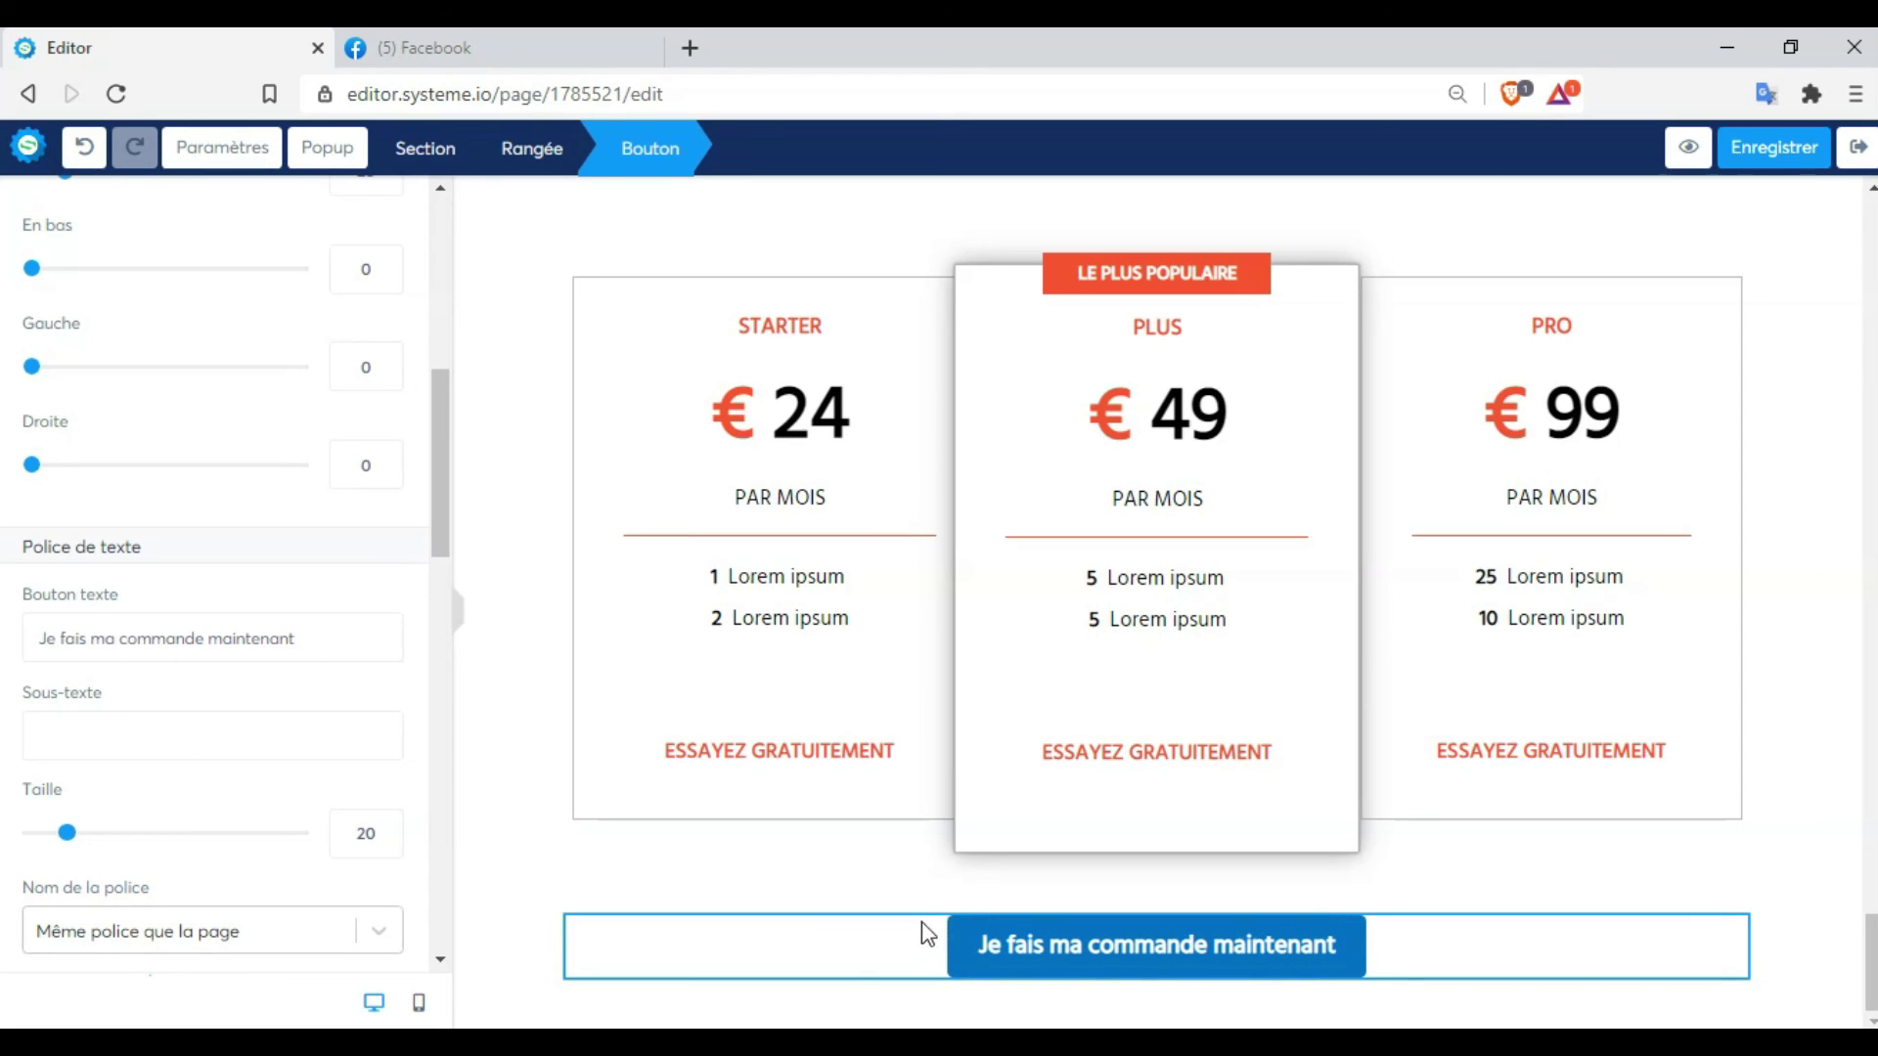
Try orange and green backgrounds on the order button and settle on the blue 4A90E2
drag(440, 479, 421, 618)
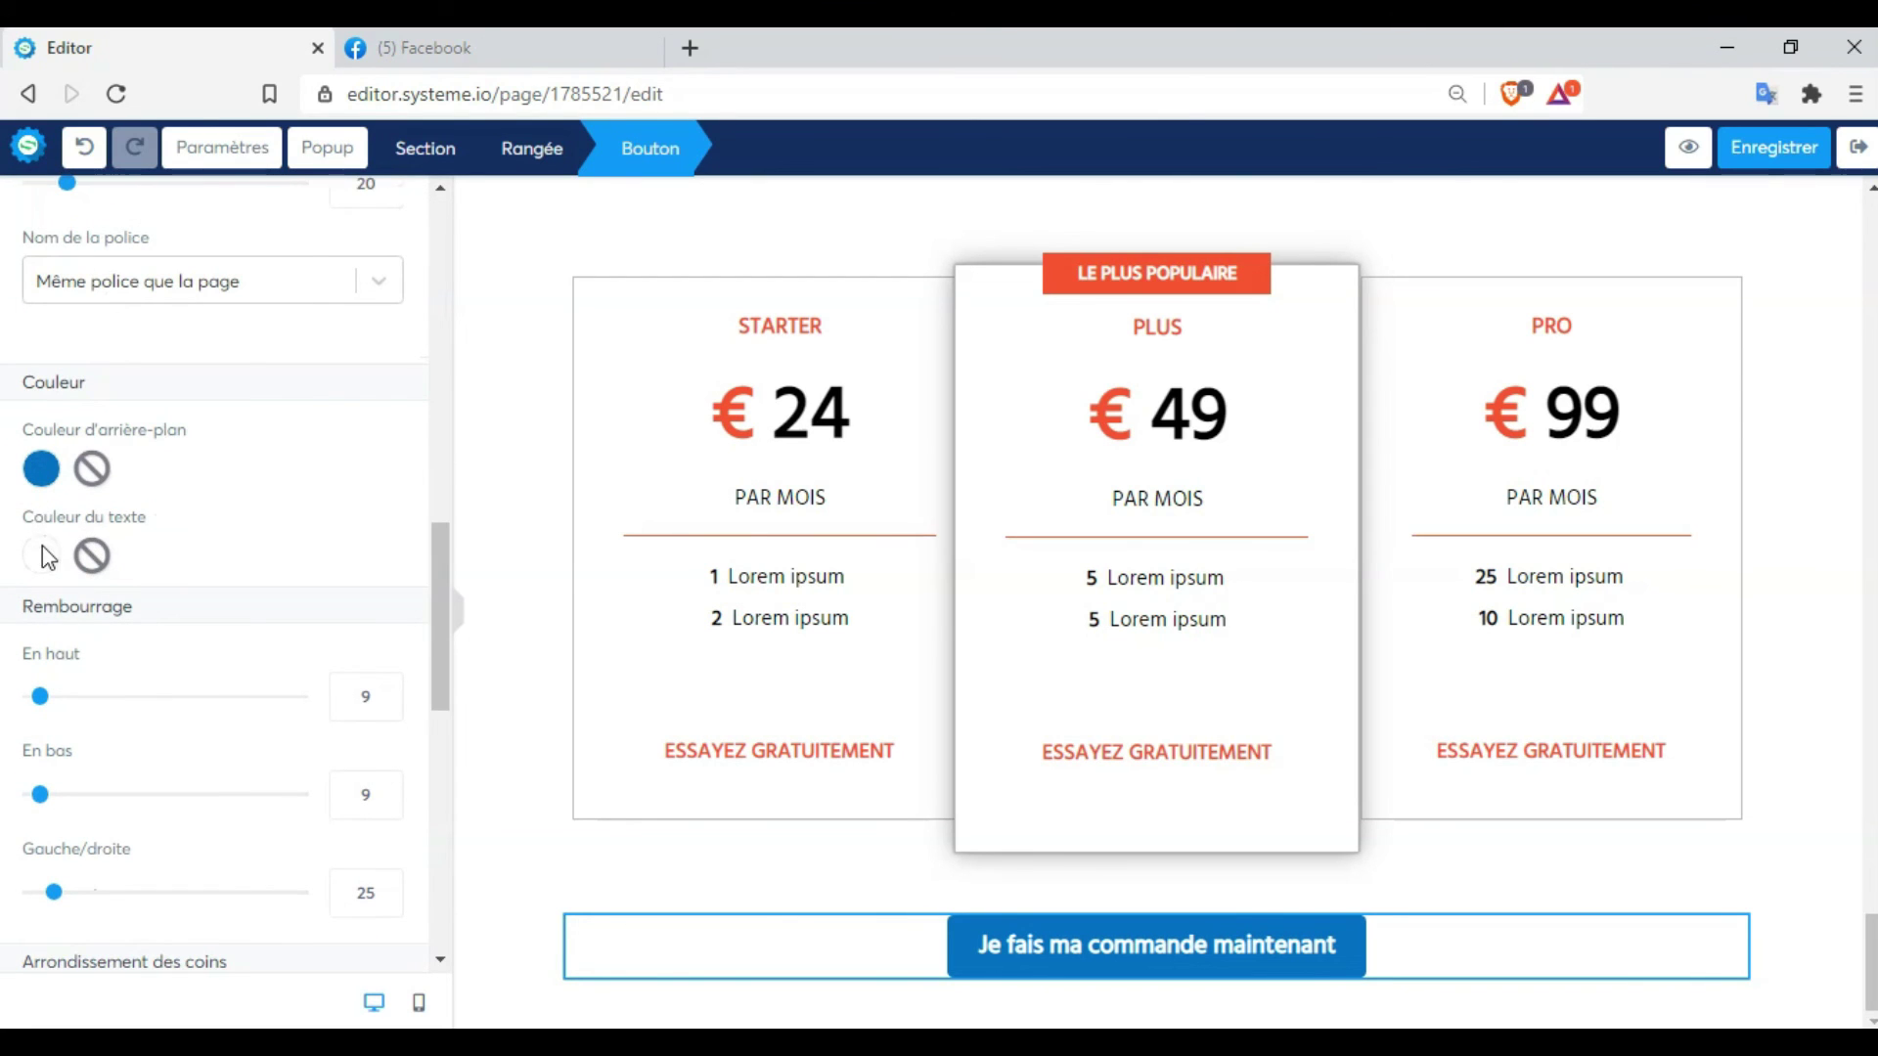
click(40, 471)
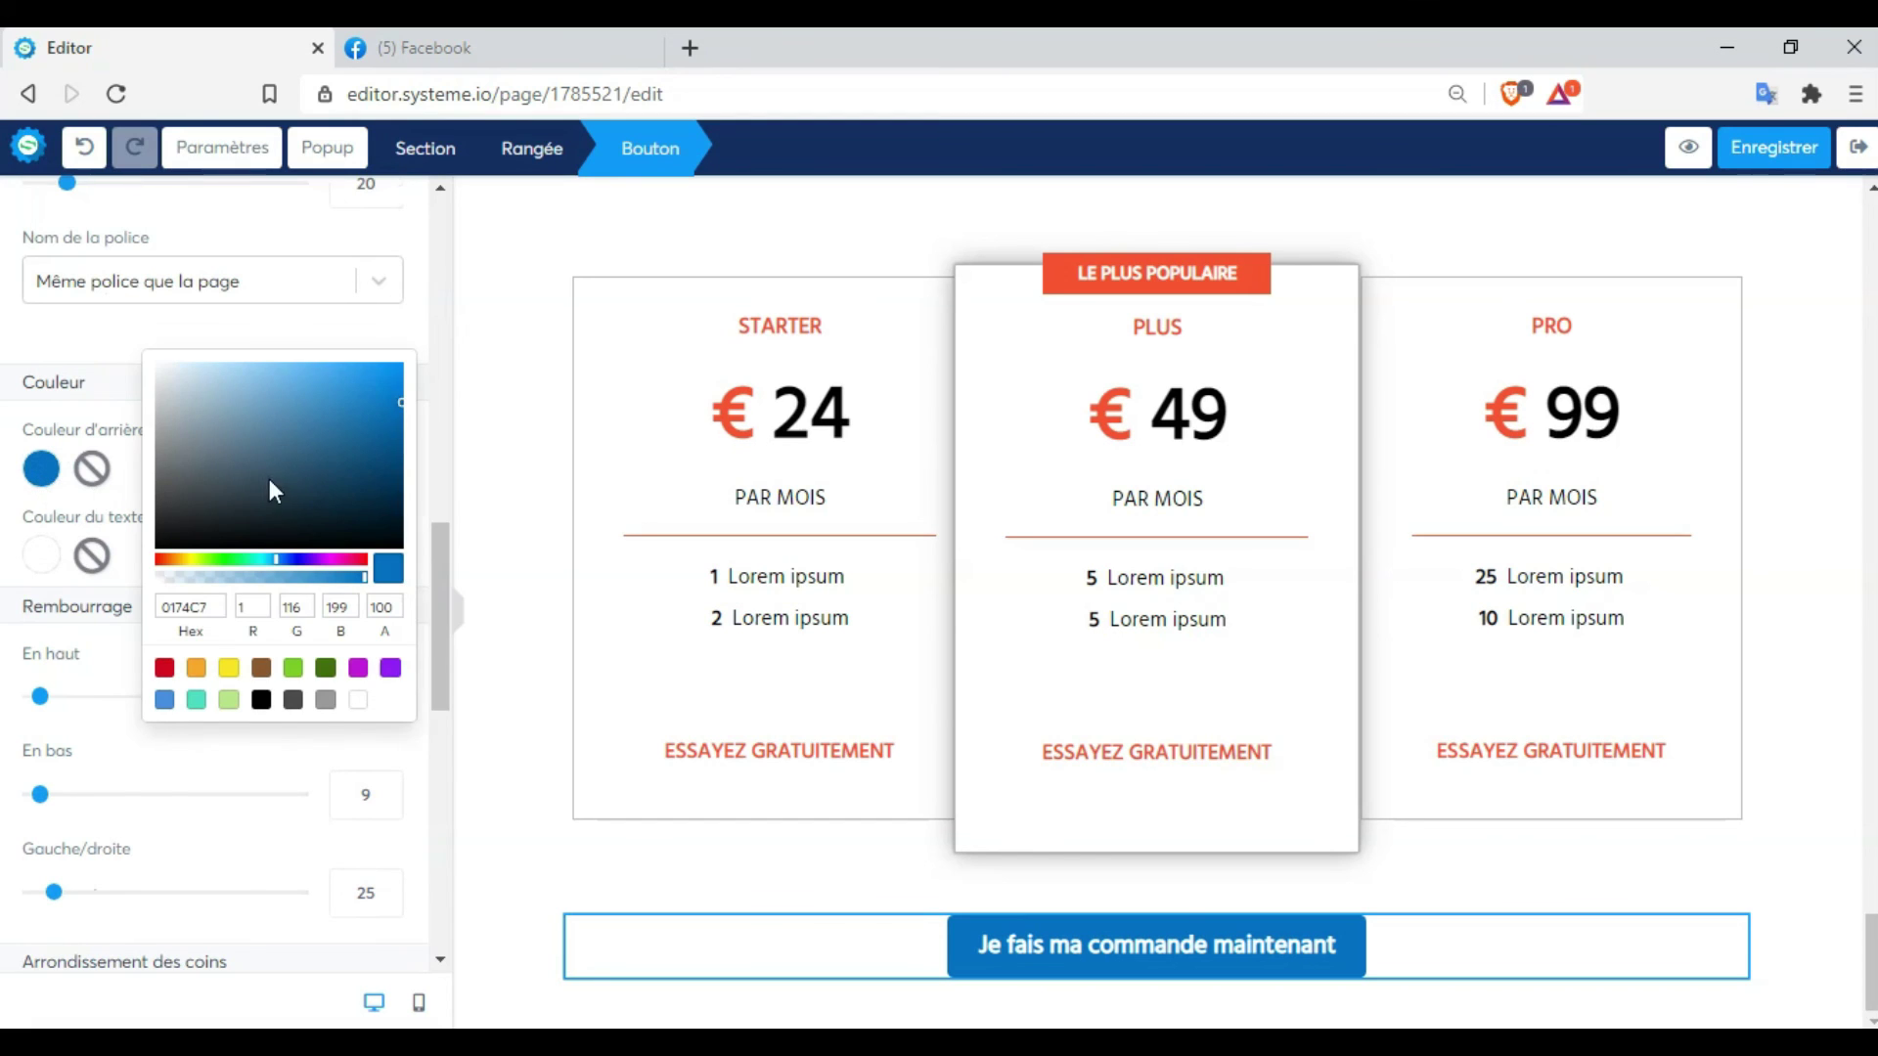
click(196, 669)
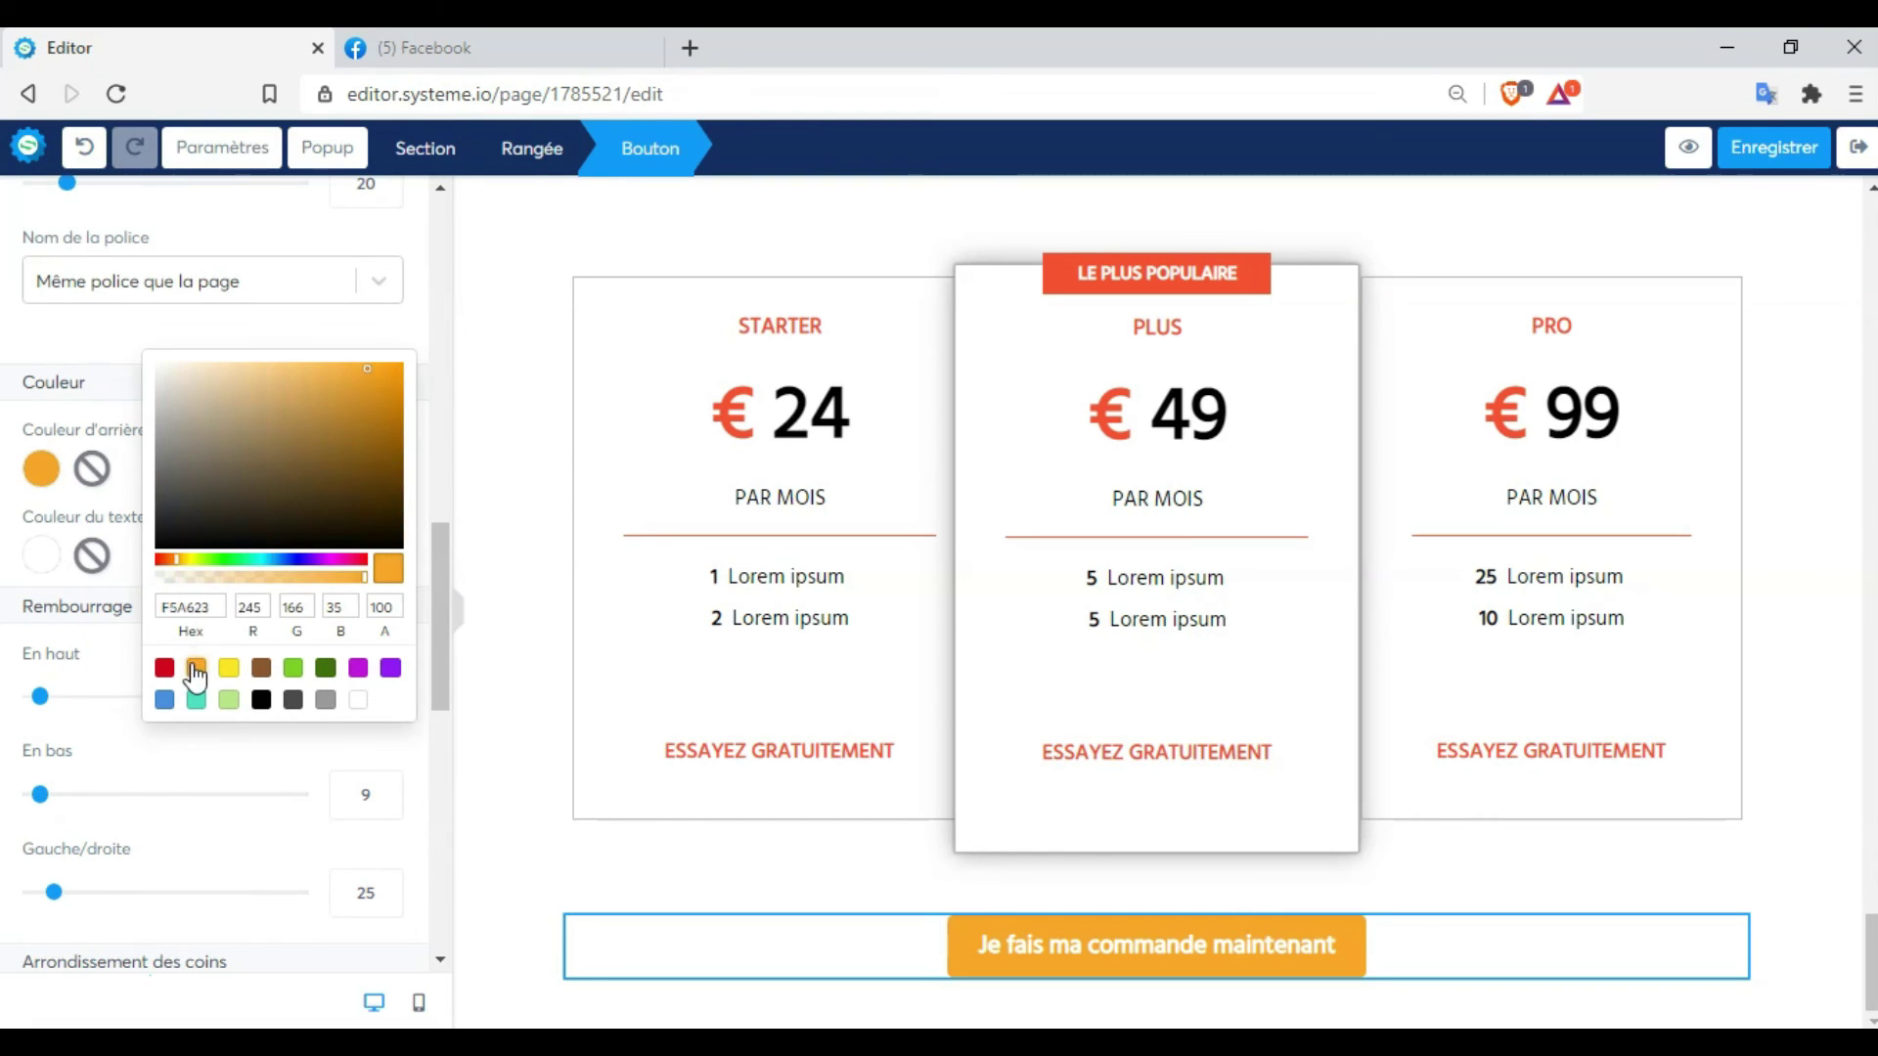
click(295, 671)
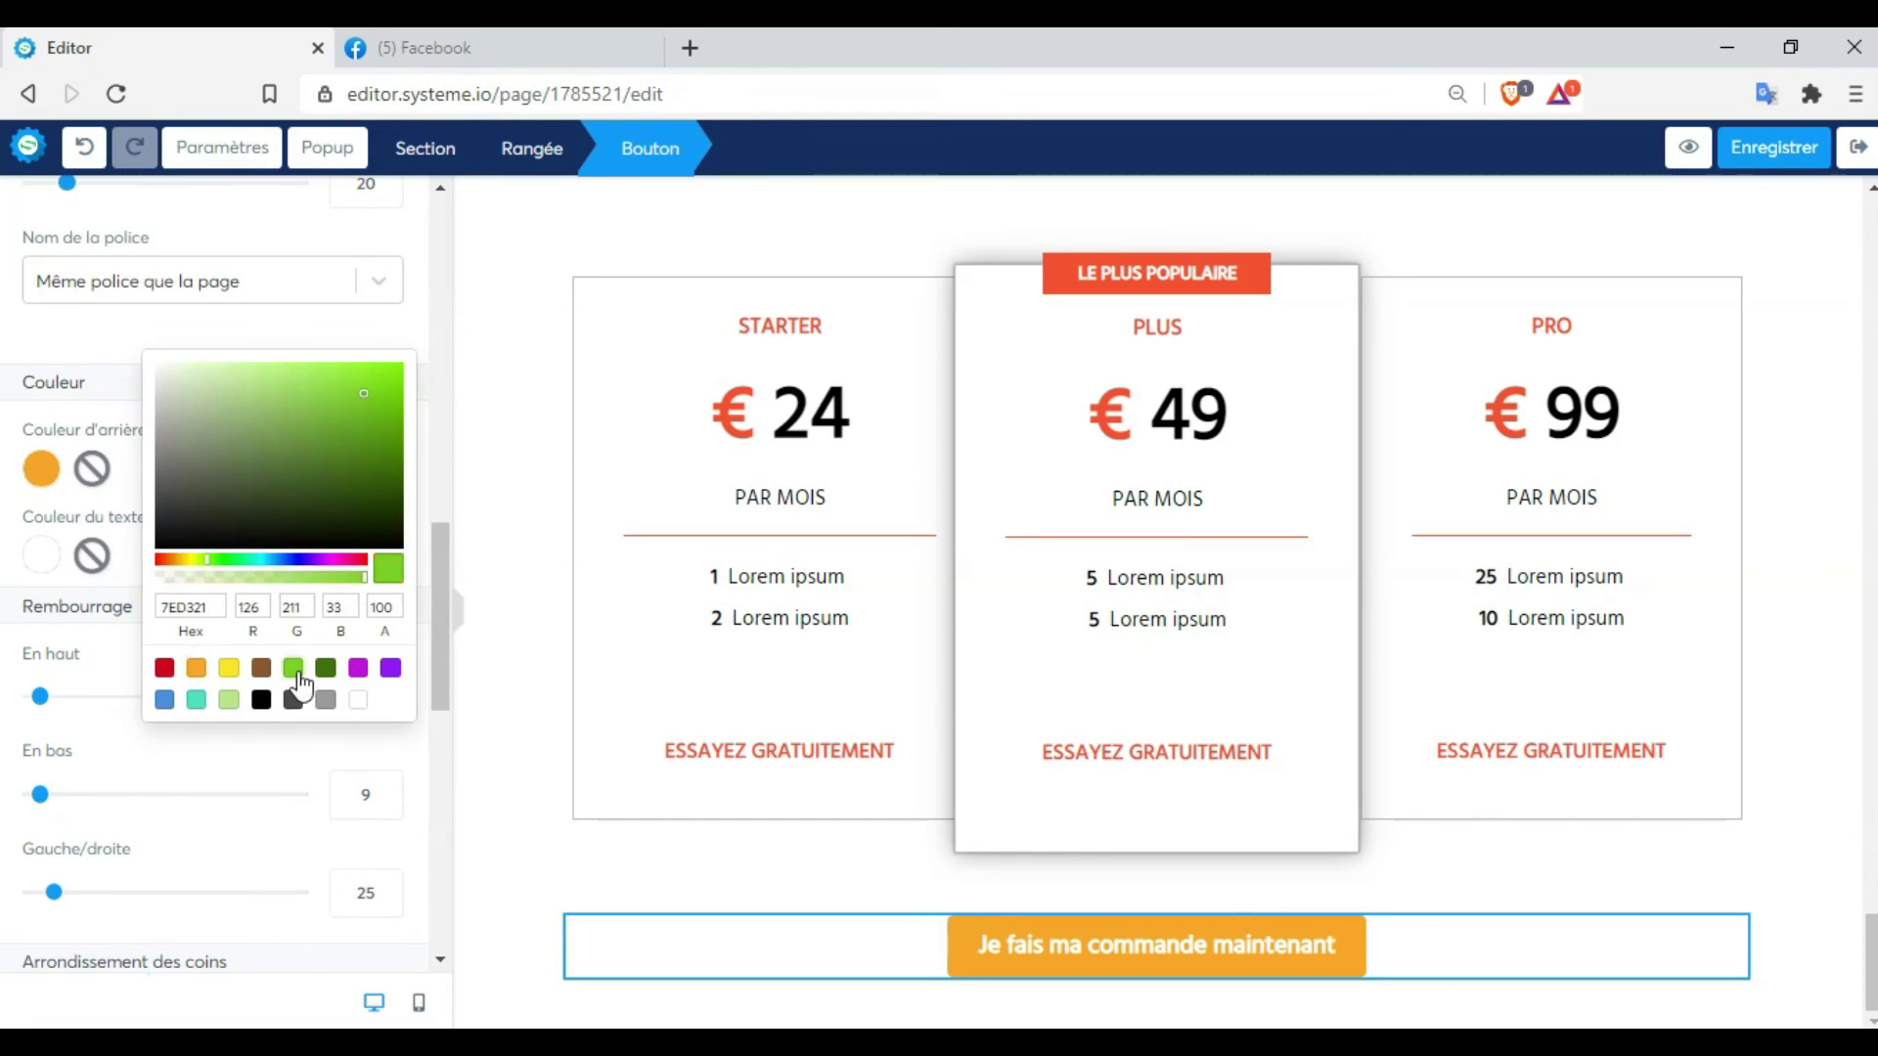
click(324, 673)
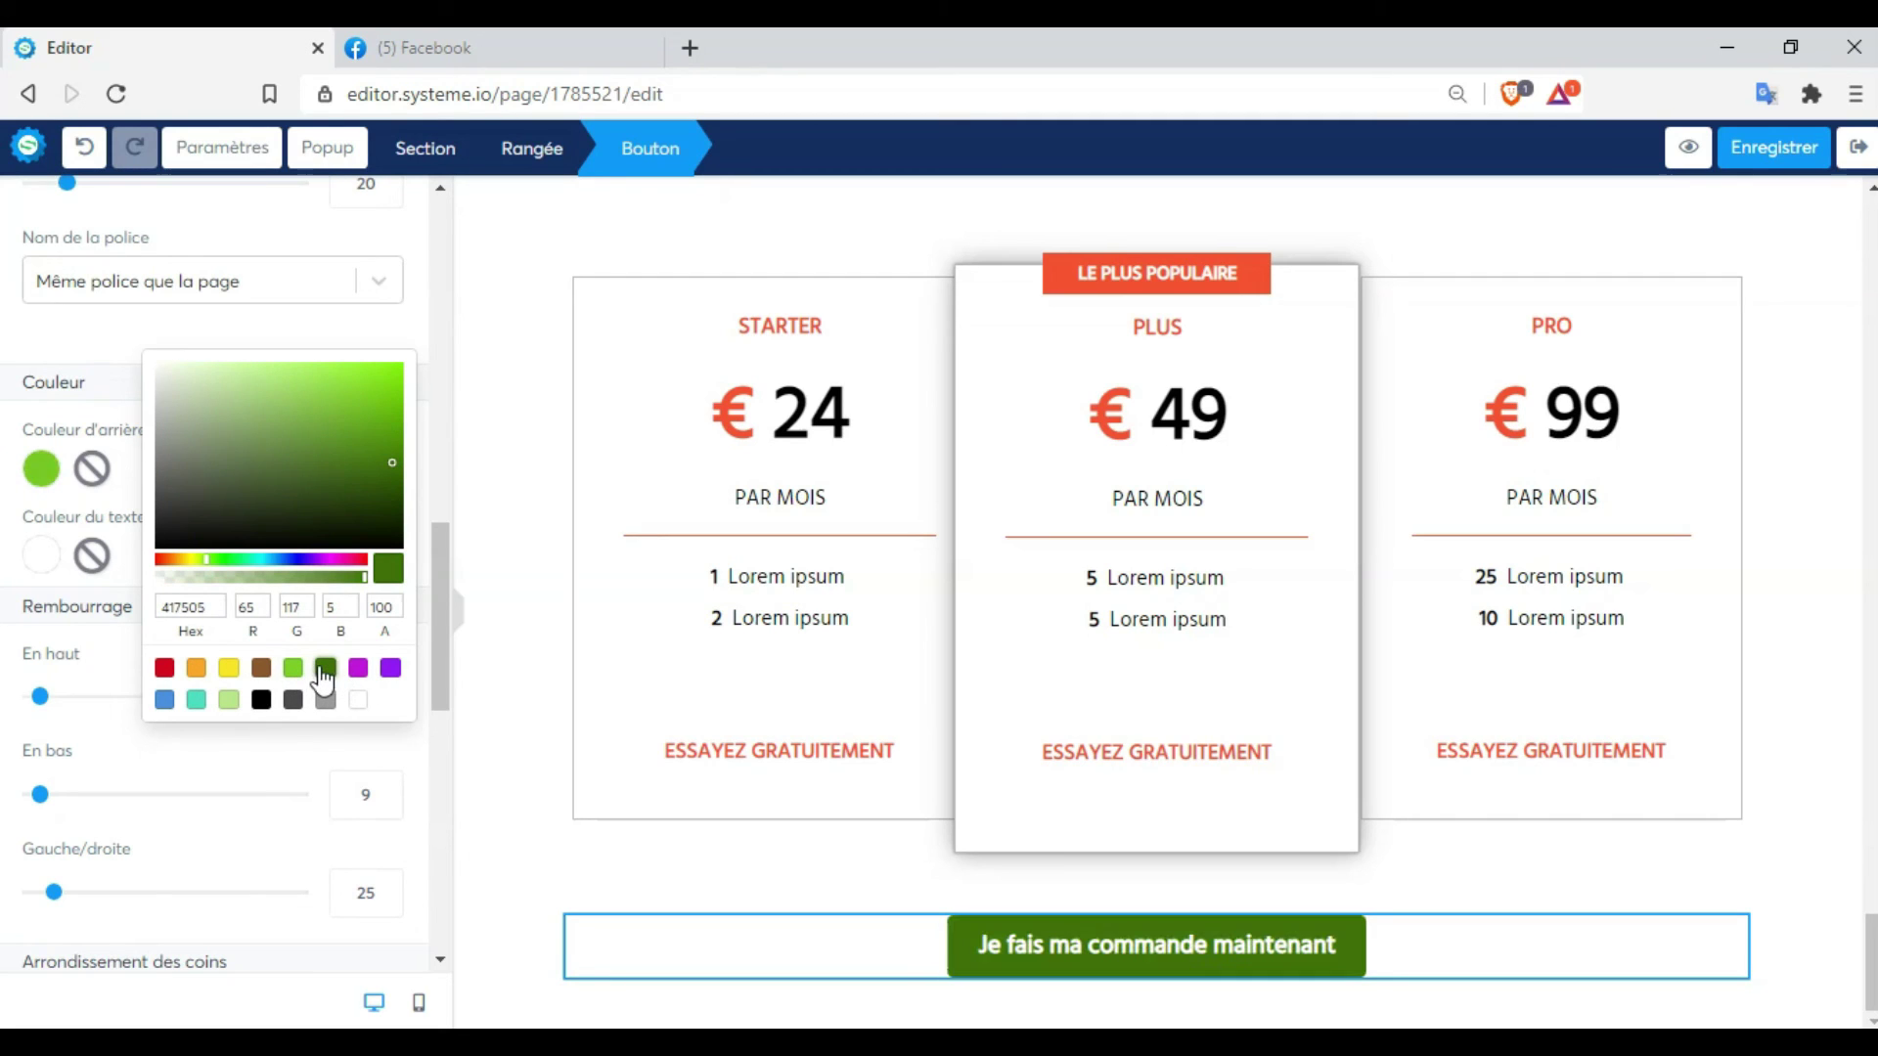
click(197, 701)
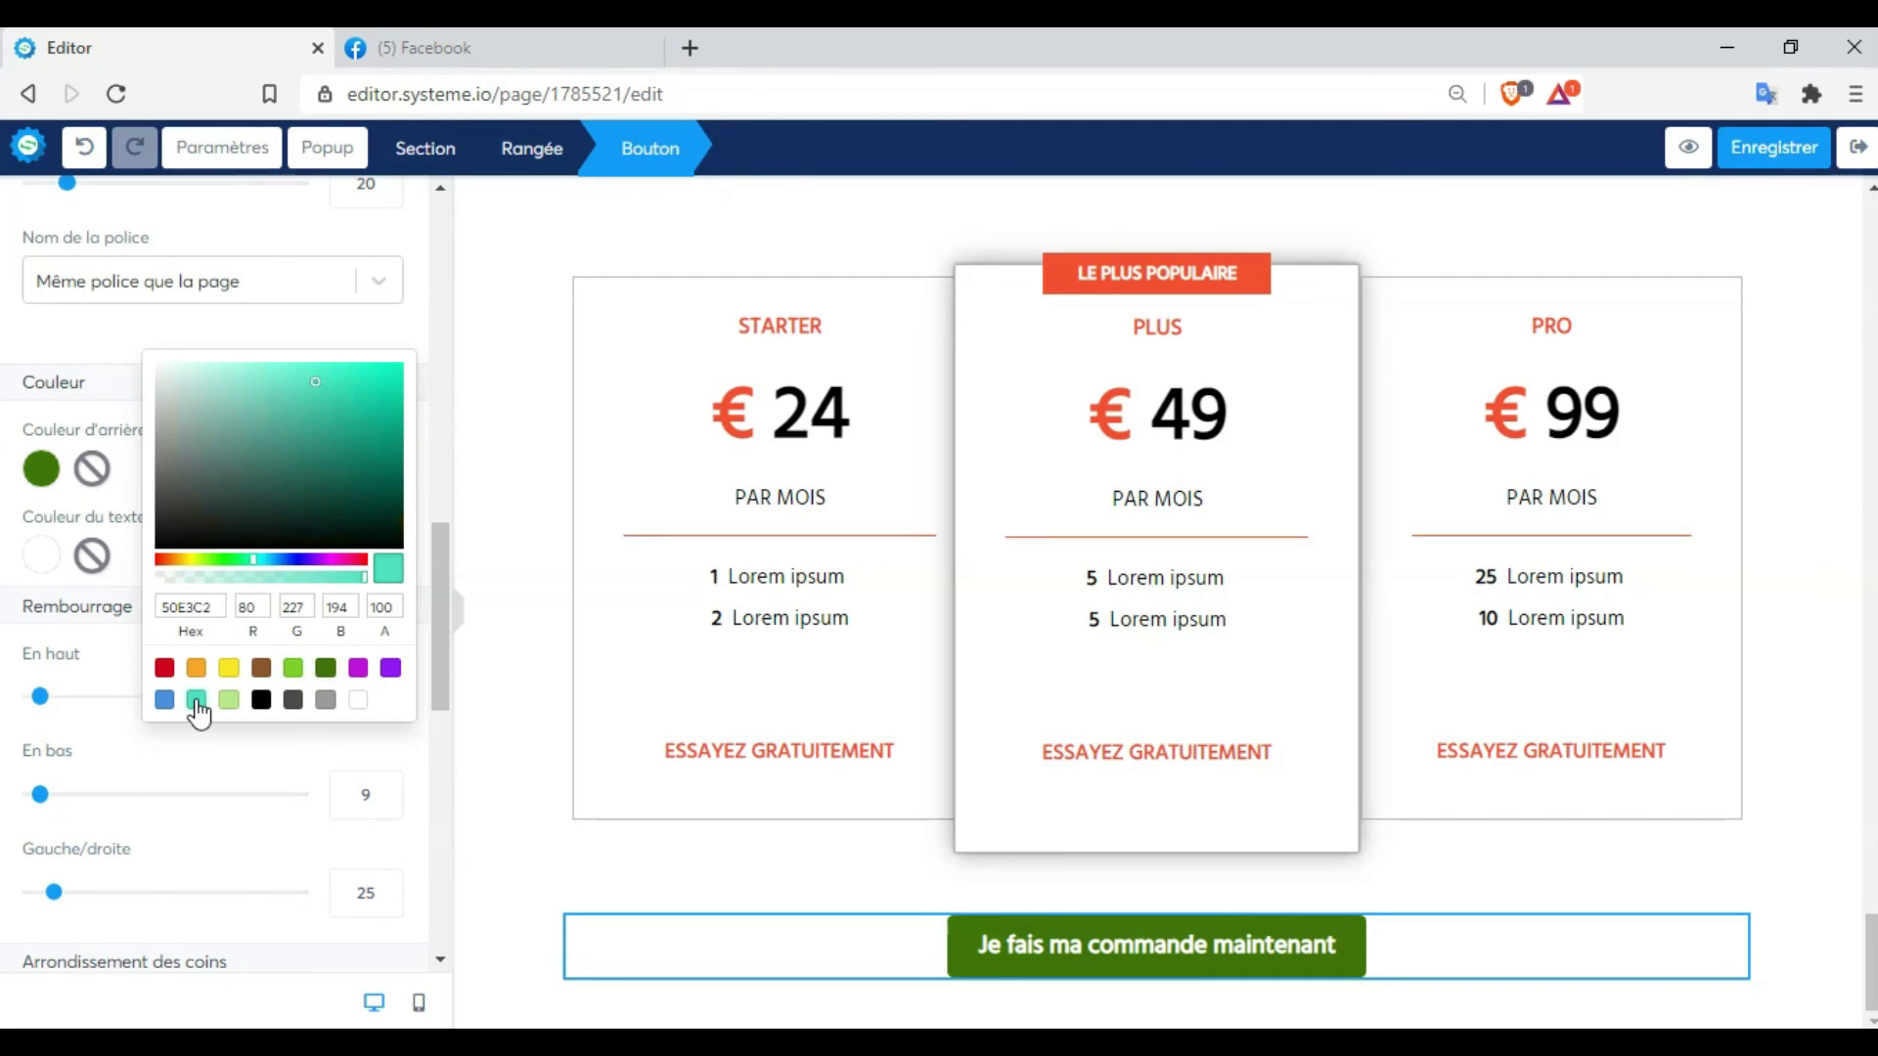
click(165, 701)
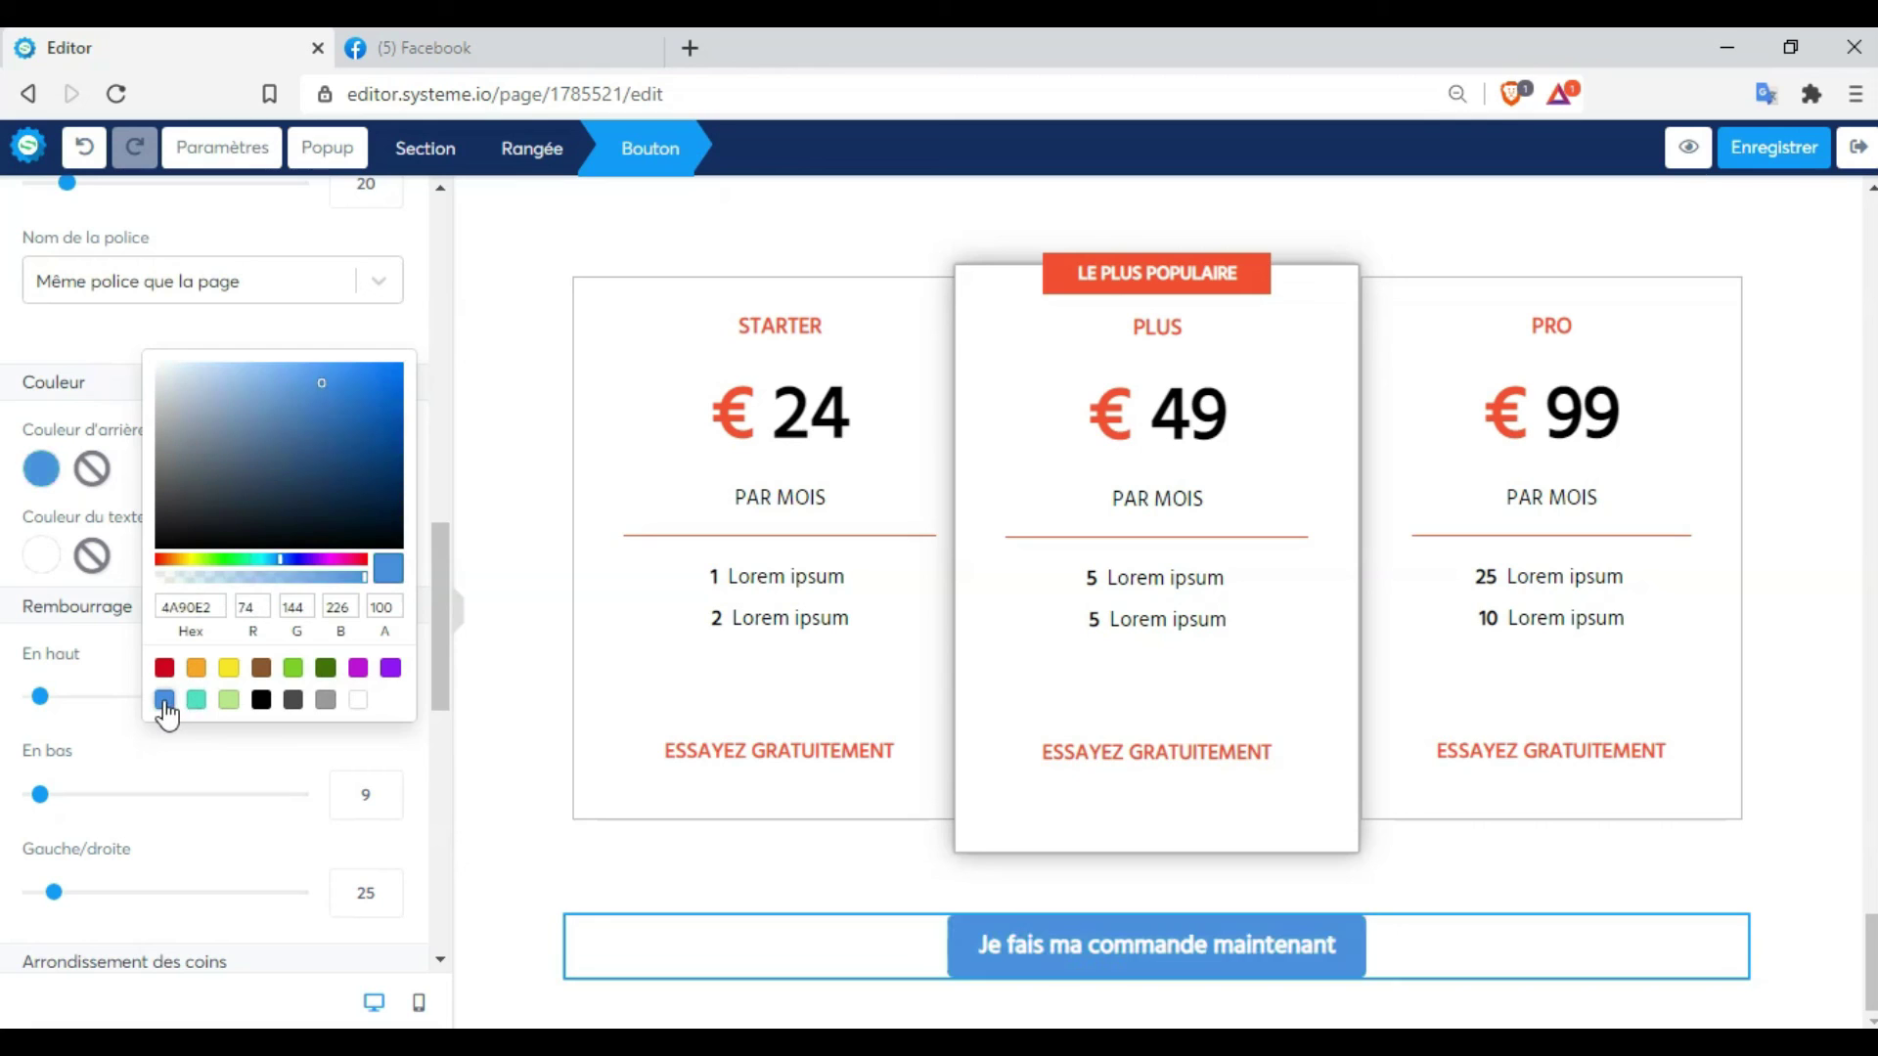
click(551, 841)
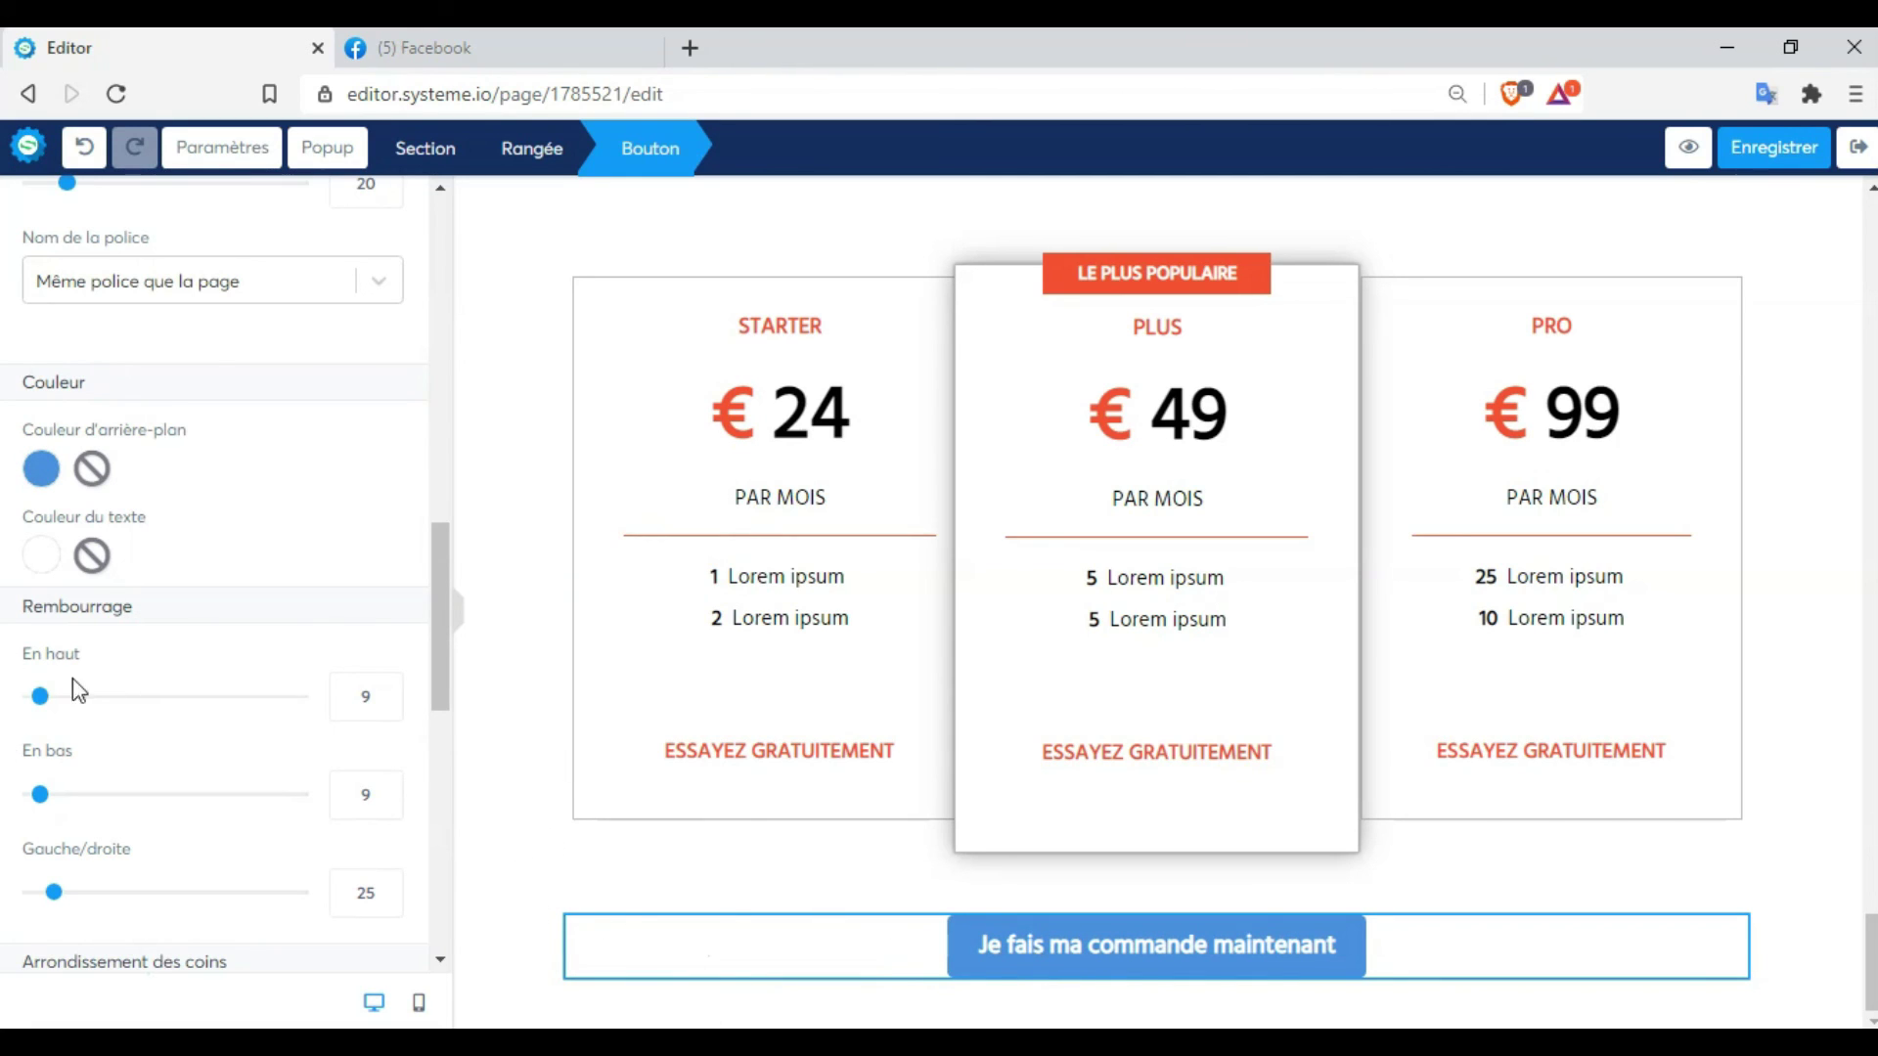
Reduce the order button's top and bottom padding to 0 and deselect the button
mouse_move(44, 698)
mouse_down()
mouse_move(95, 714)
mouse_move(23, 702)
mouse_up()
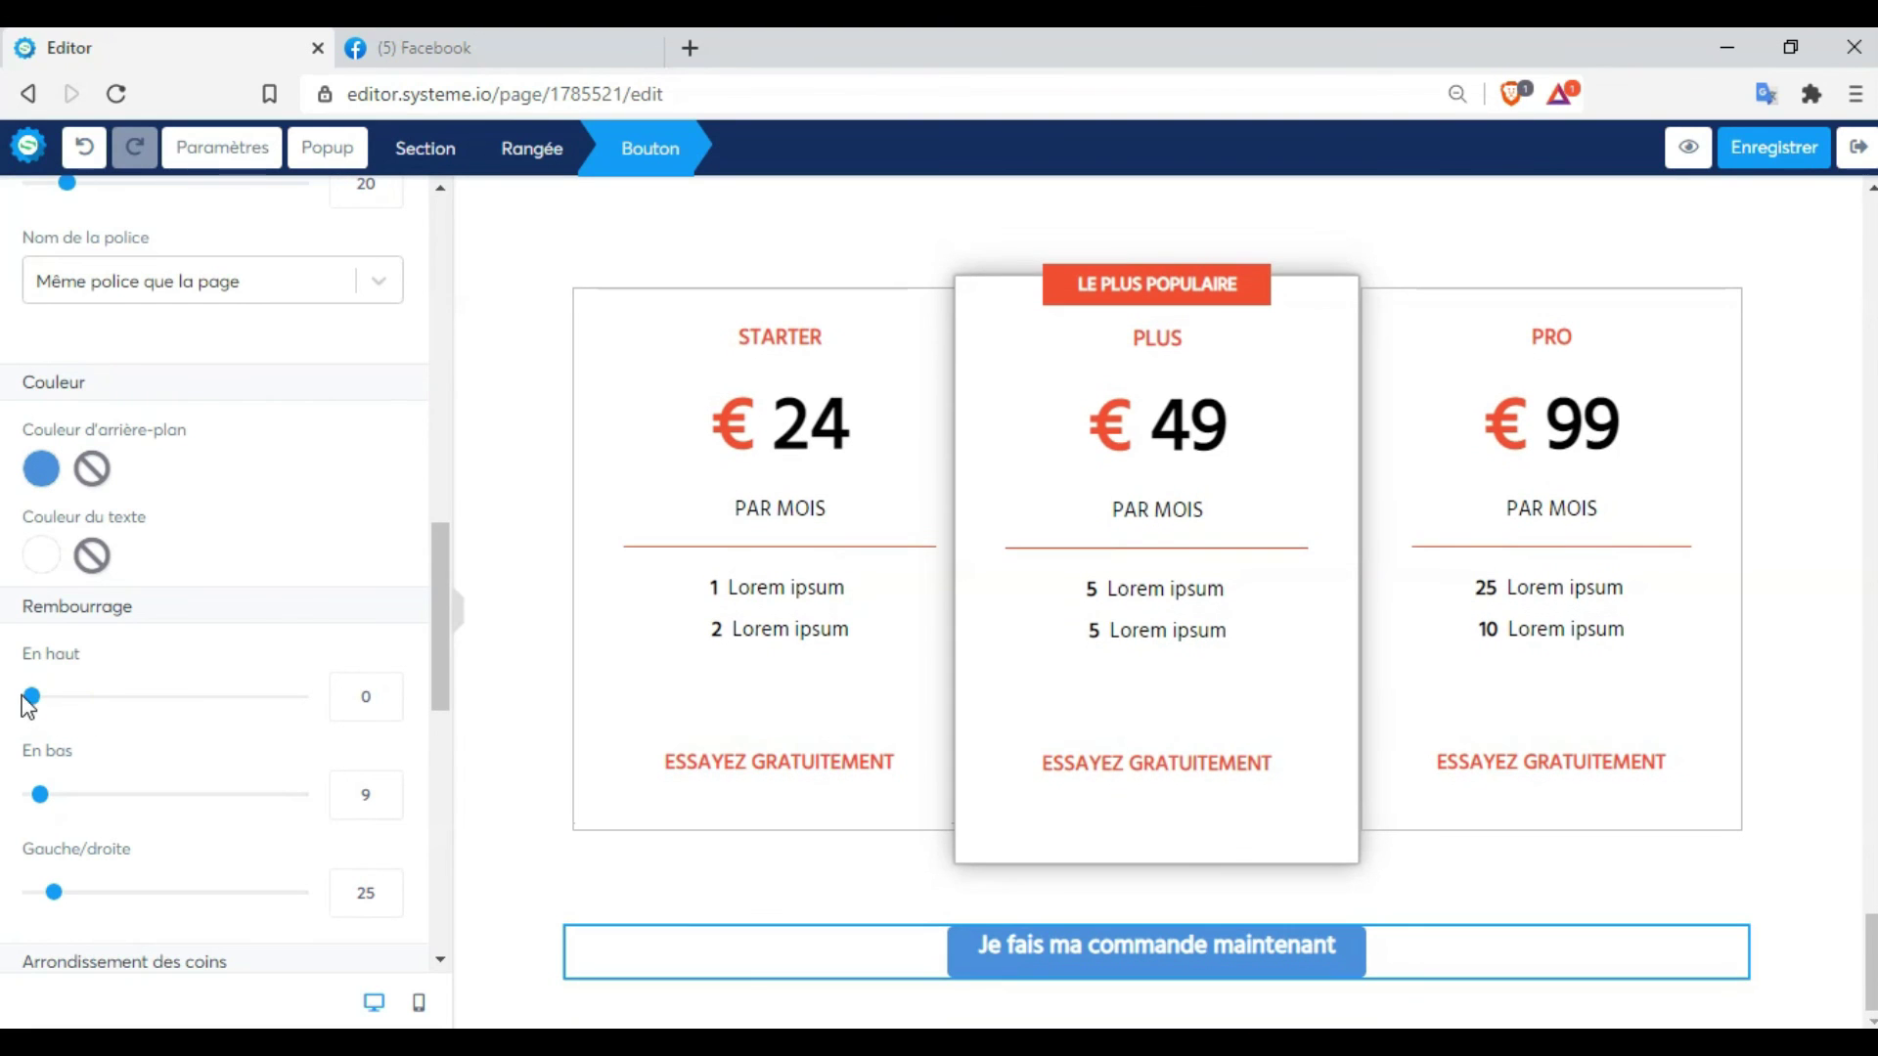
mouse_move(38, 795)
mouse_down()
mouse_move(57, 795)
mouse_move(19, 804)
mouse_up()
drag(447, 629, 430, 768)
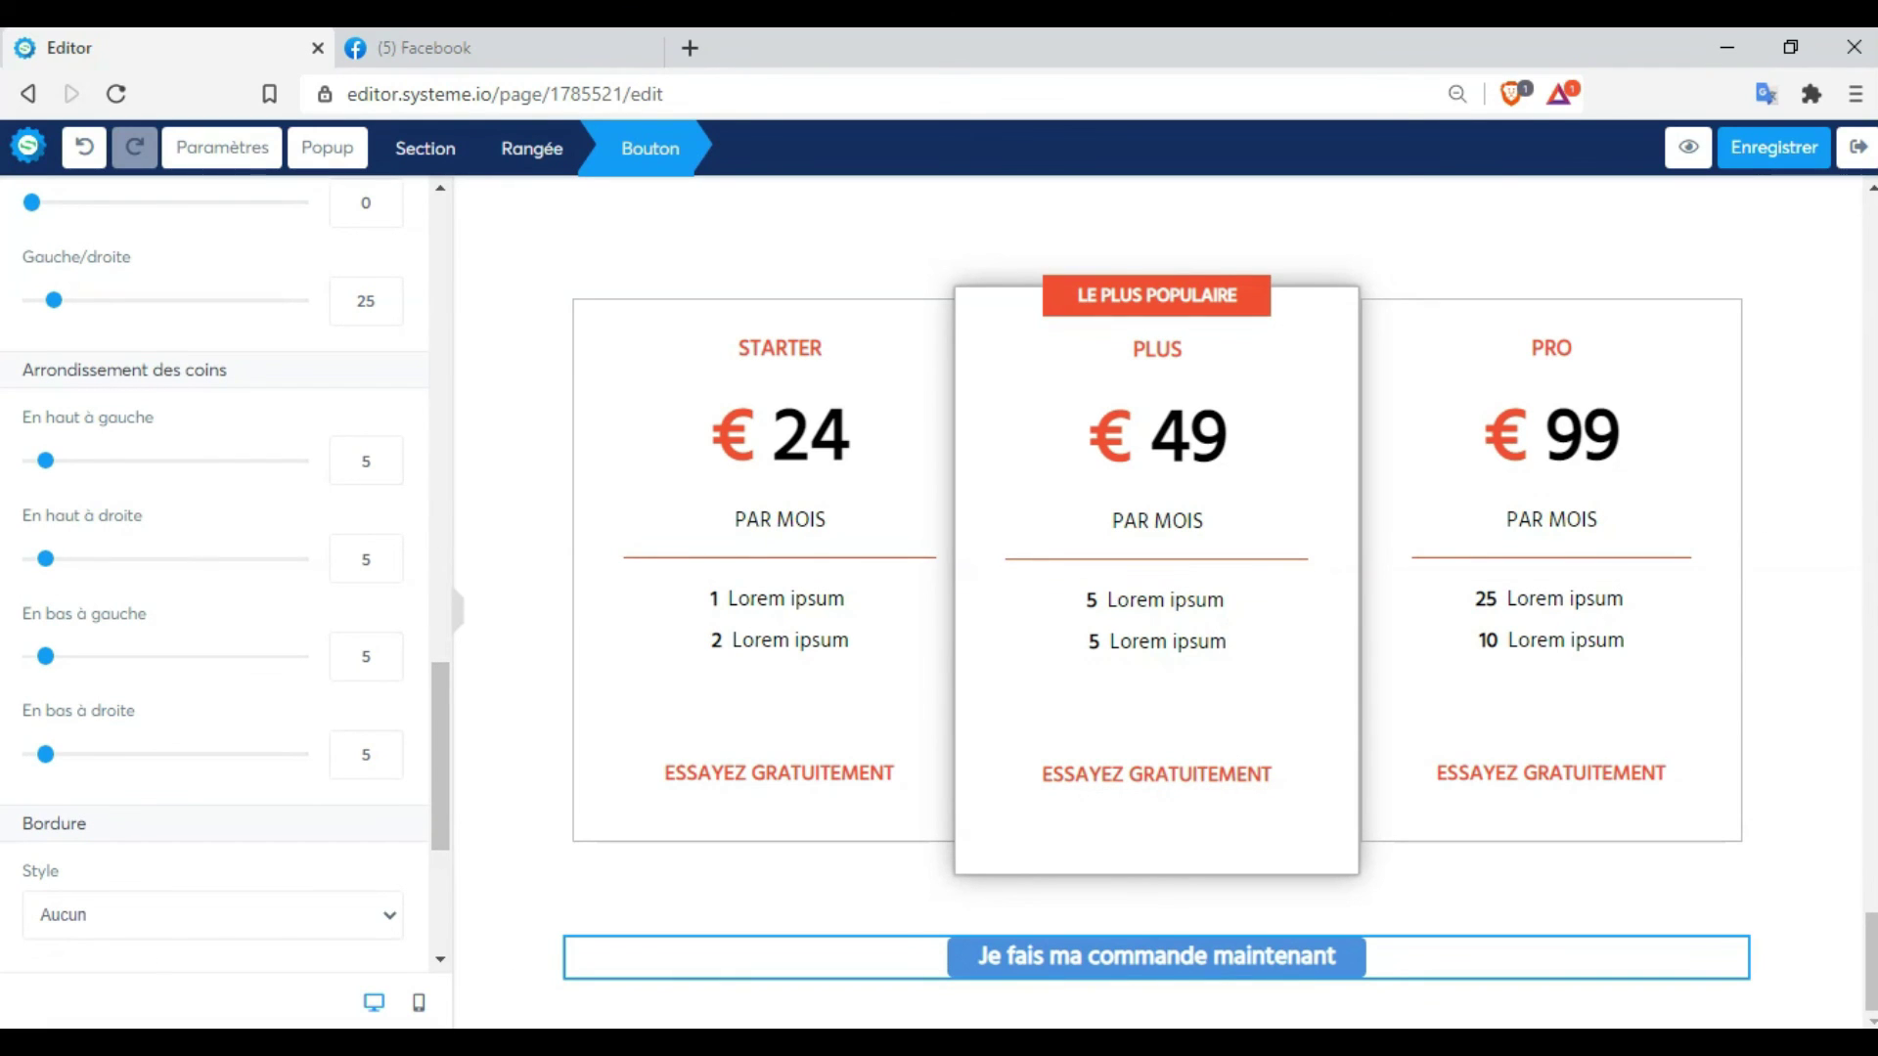
click(658, 1008)
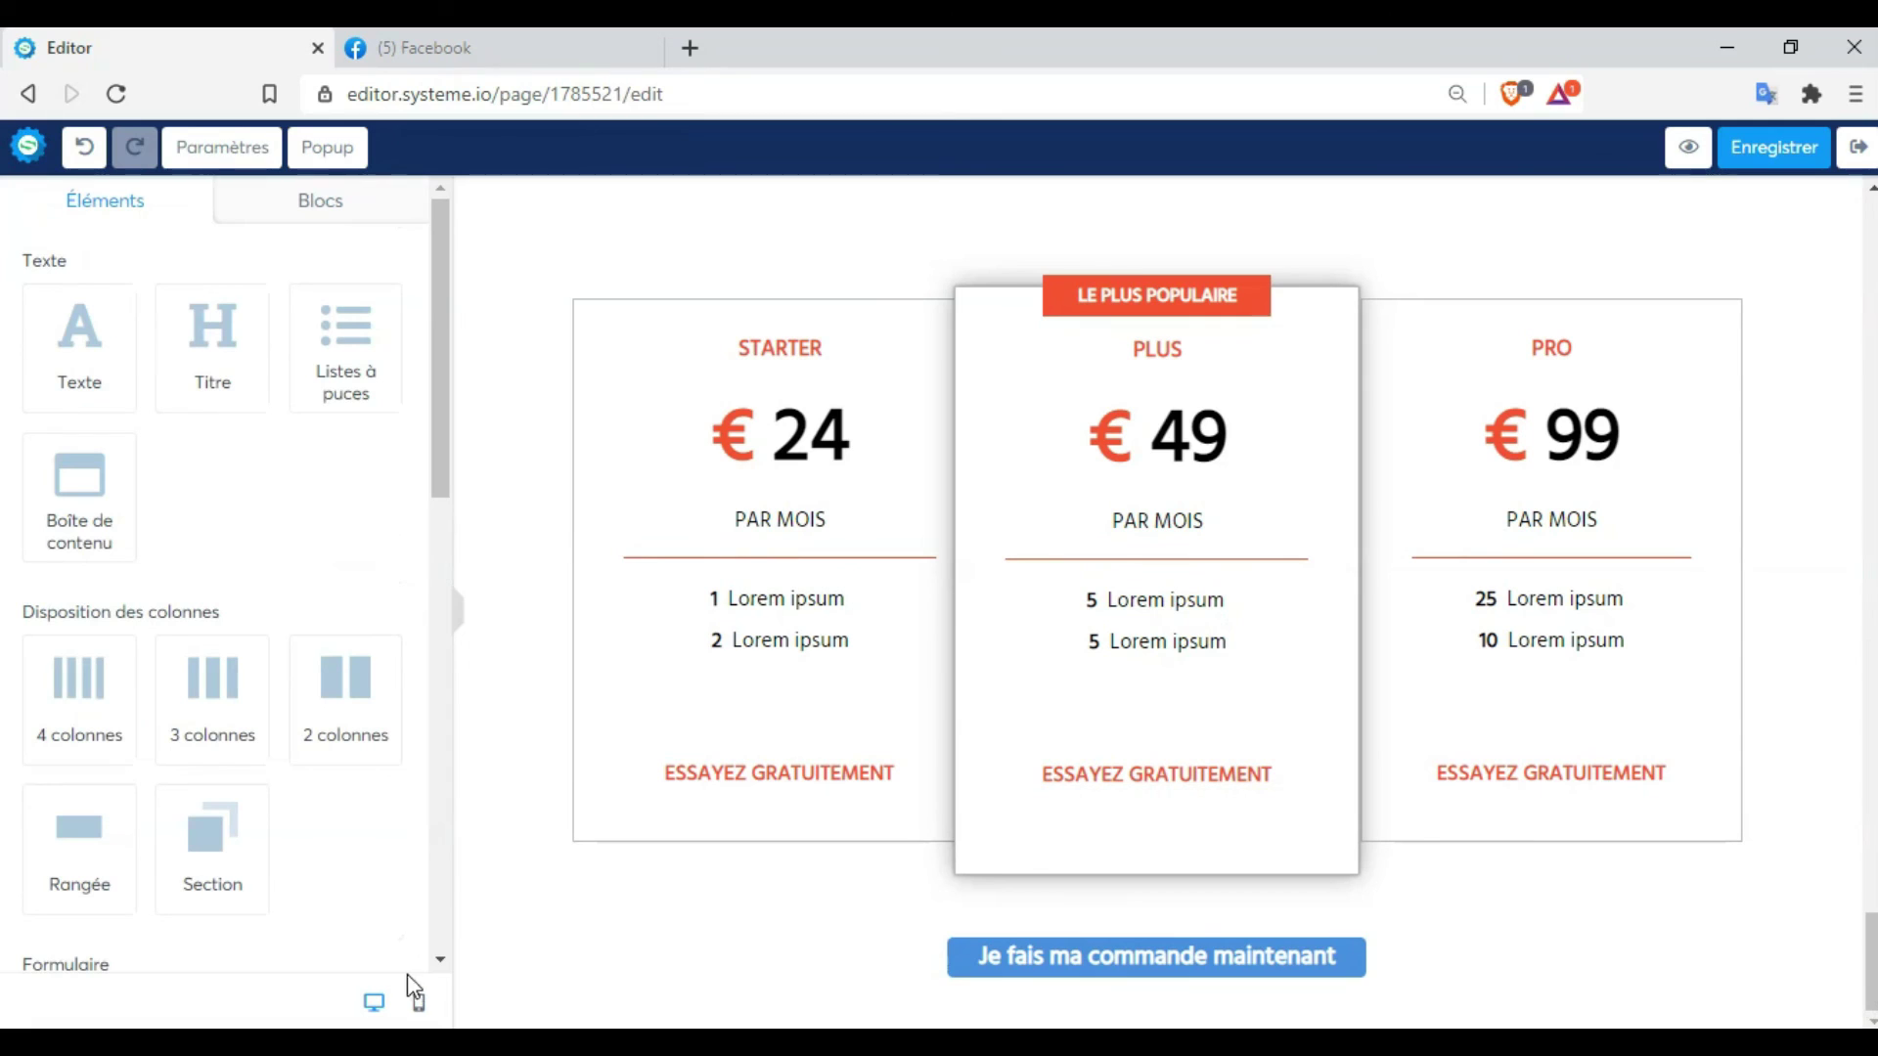
Switch between the desktop and mobile views and examine the sales page in mobile view from its beginning
click(419, 1008)
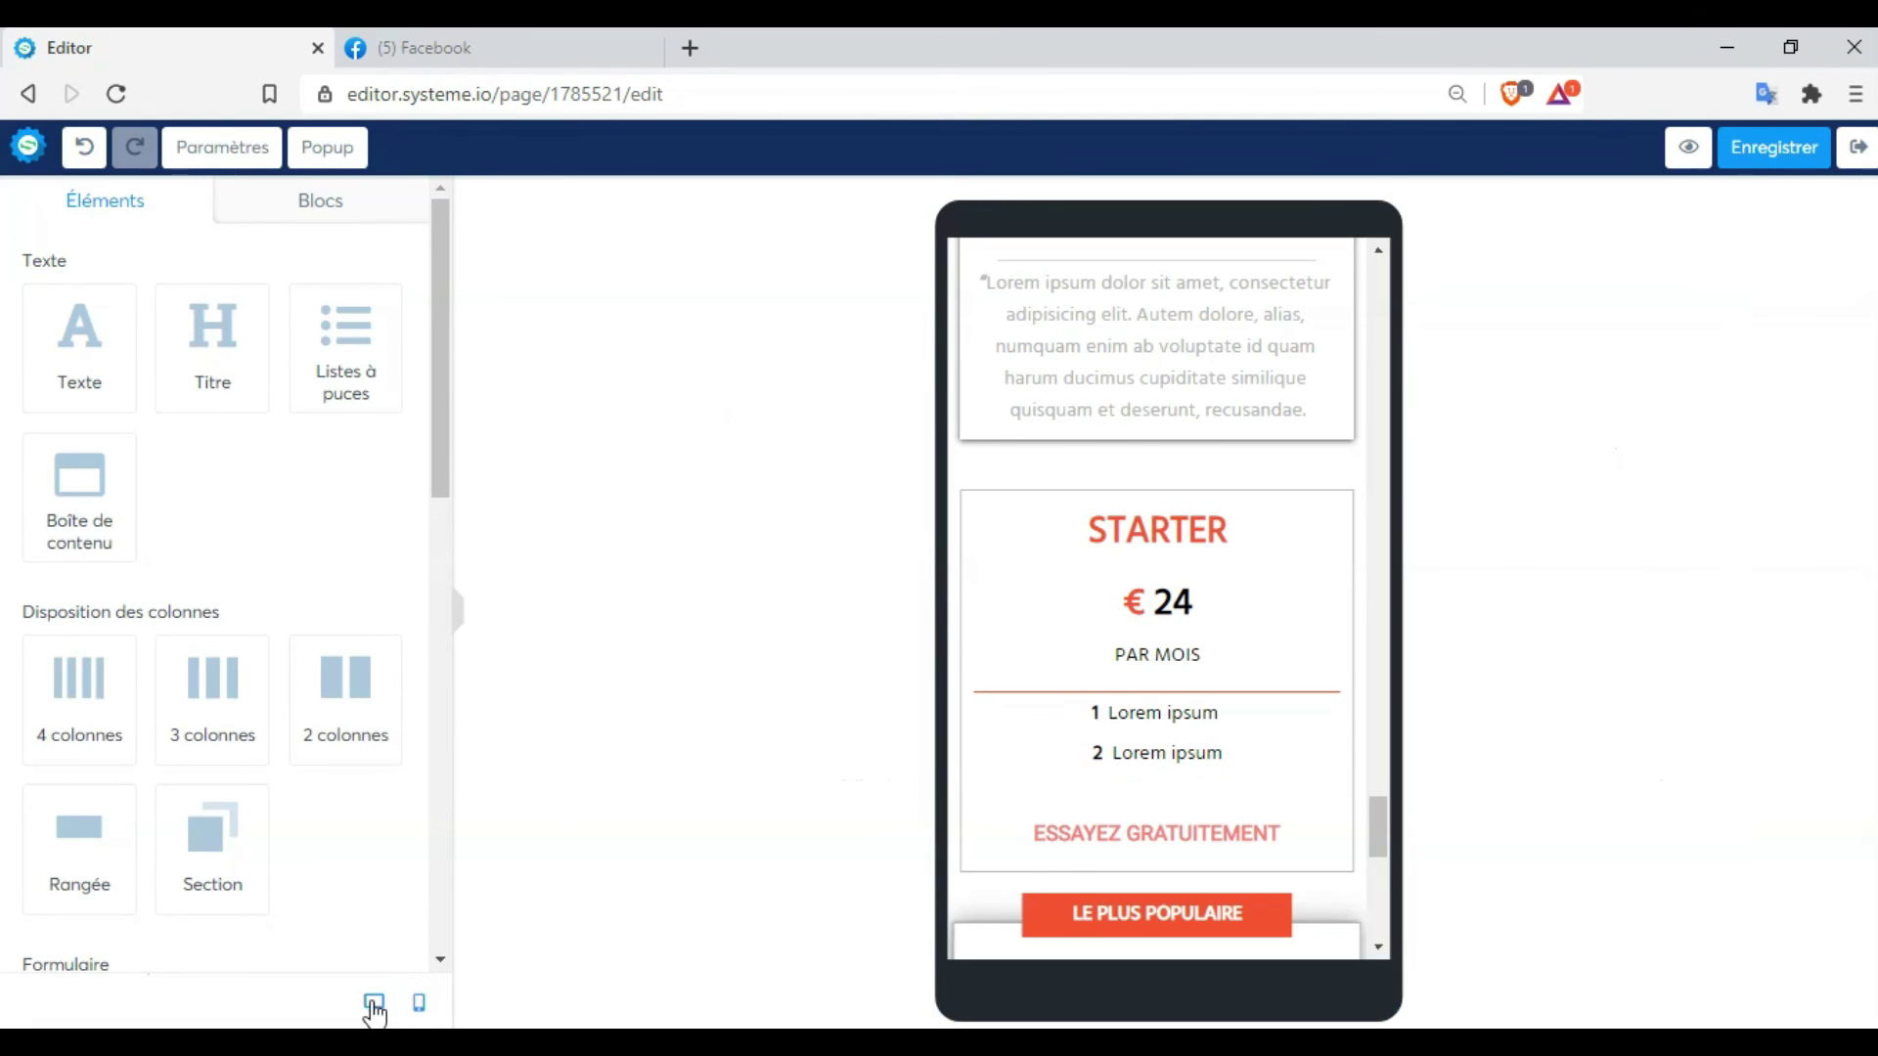
click(373, 1005)
click(419, 1005)
drag(1374, 808, 1185, 178)
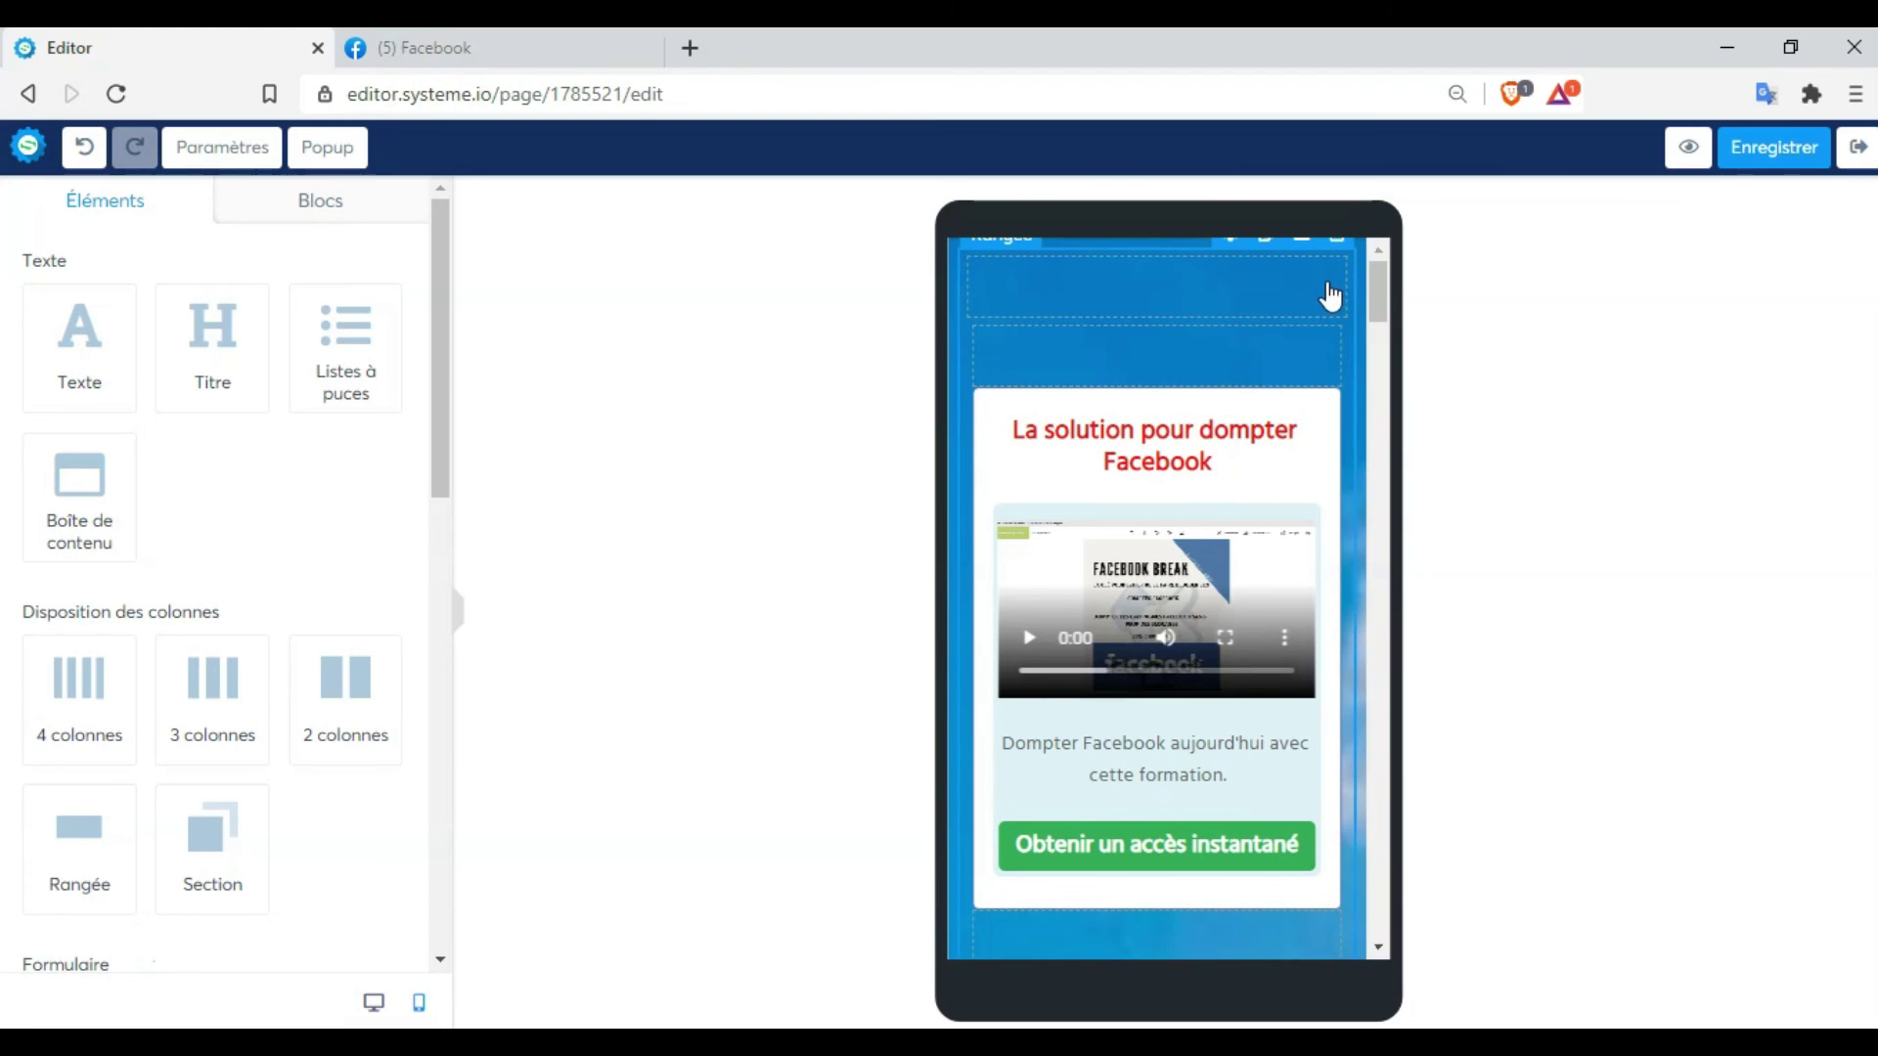
Check the mobile layout down to the final order button, then exit the page editor and save the Vente Facebook Break step
drag(1385, 297, 1356, 929)
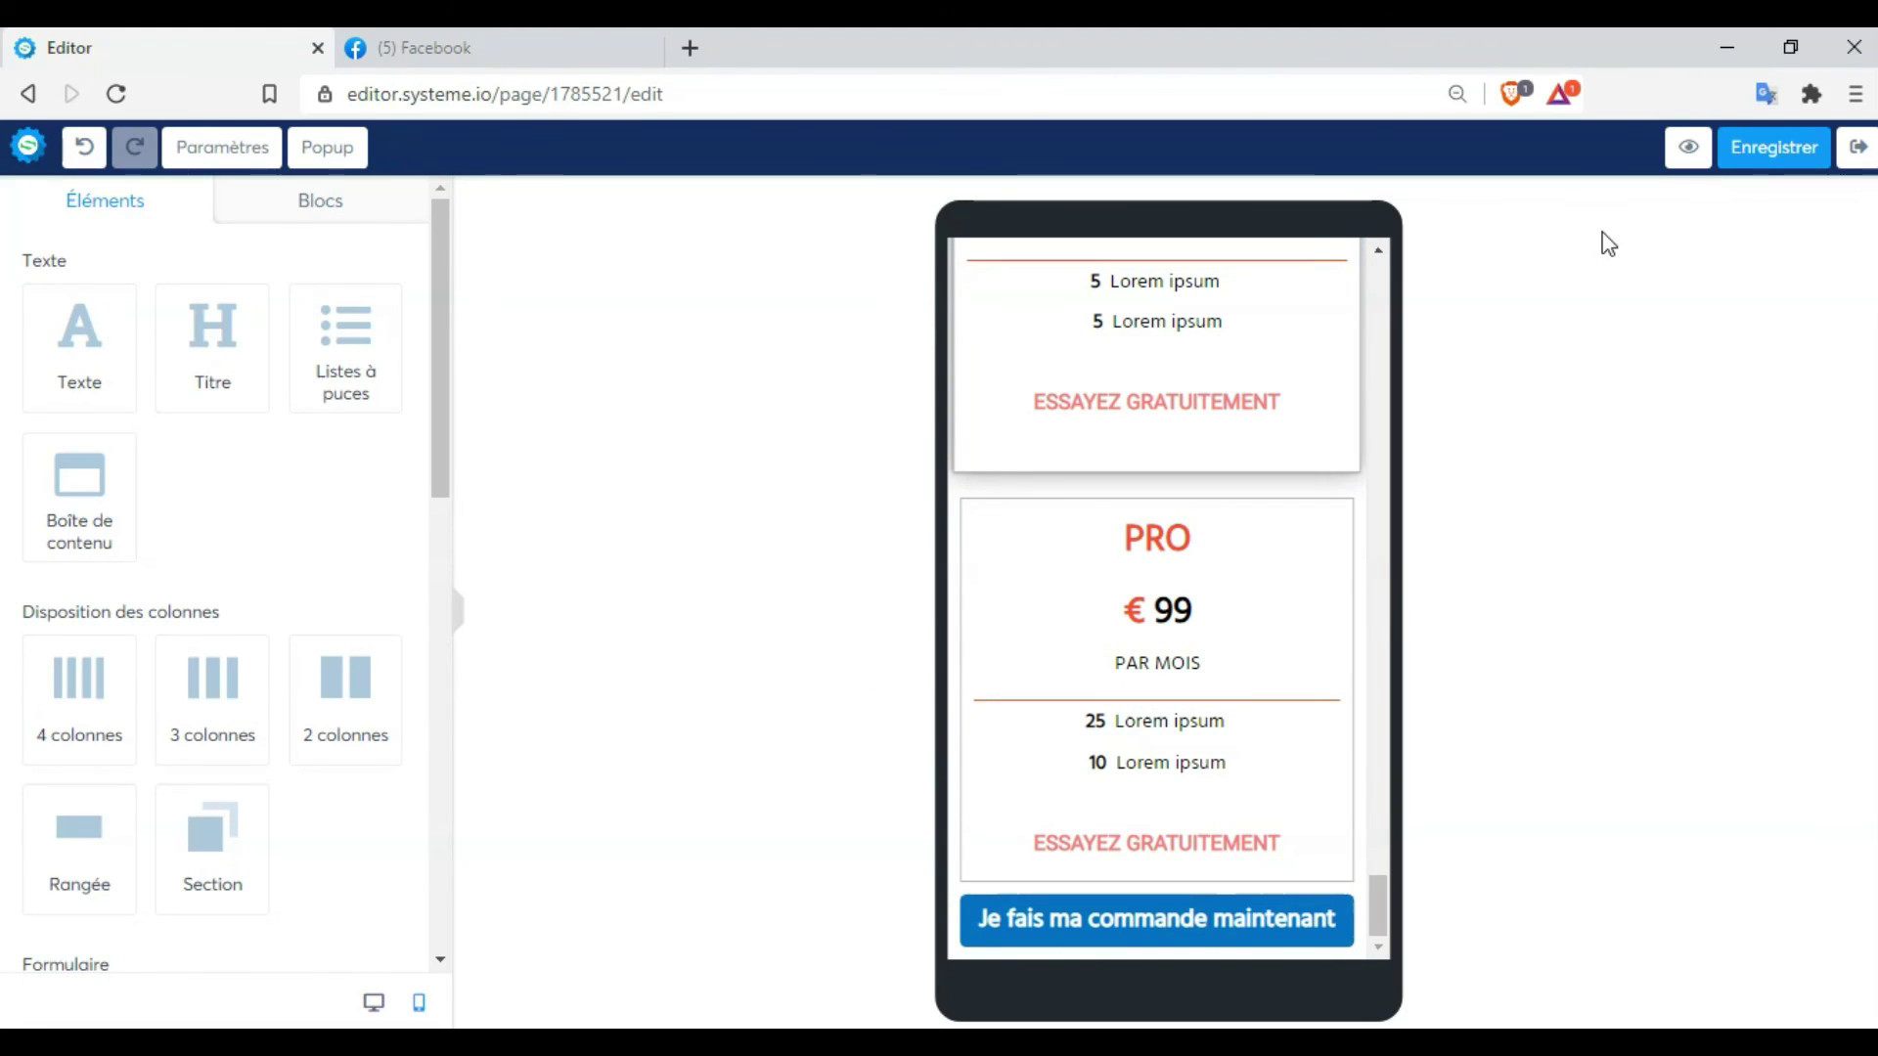
click(1862, 154)
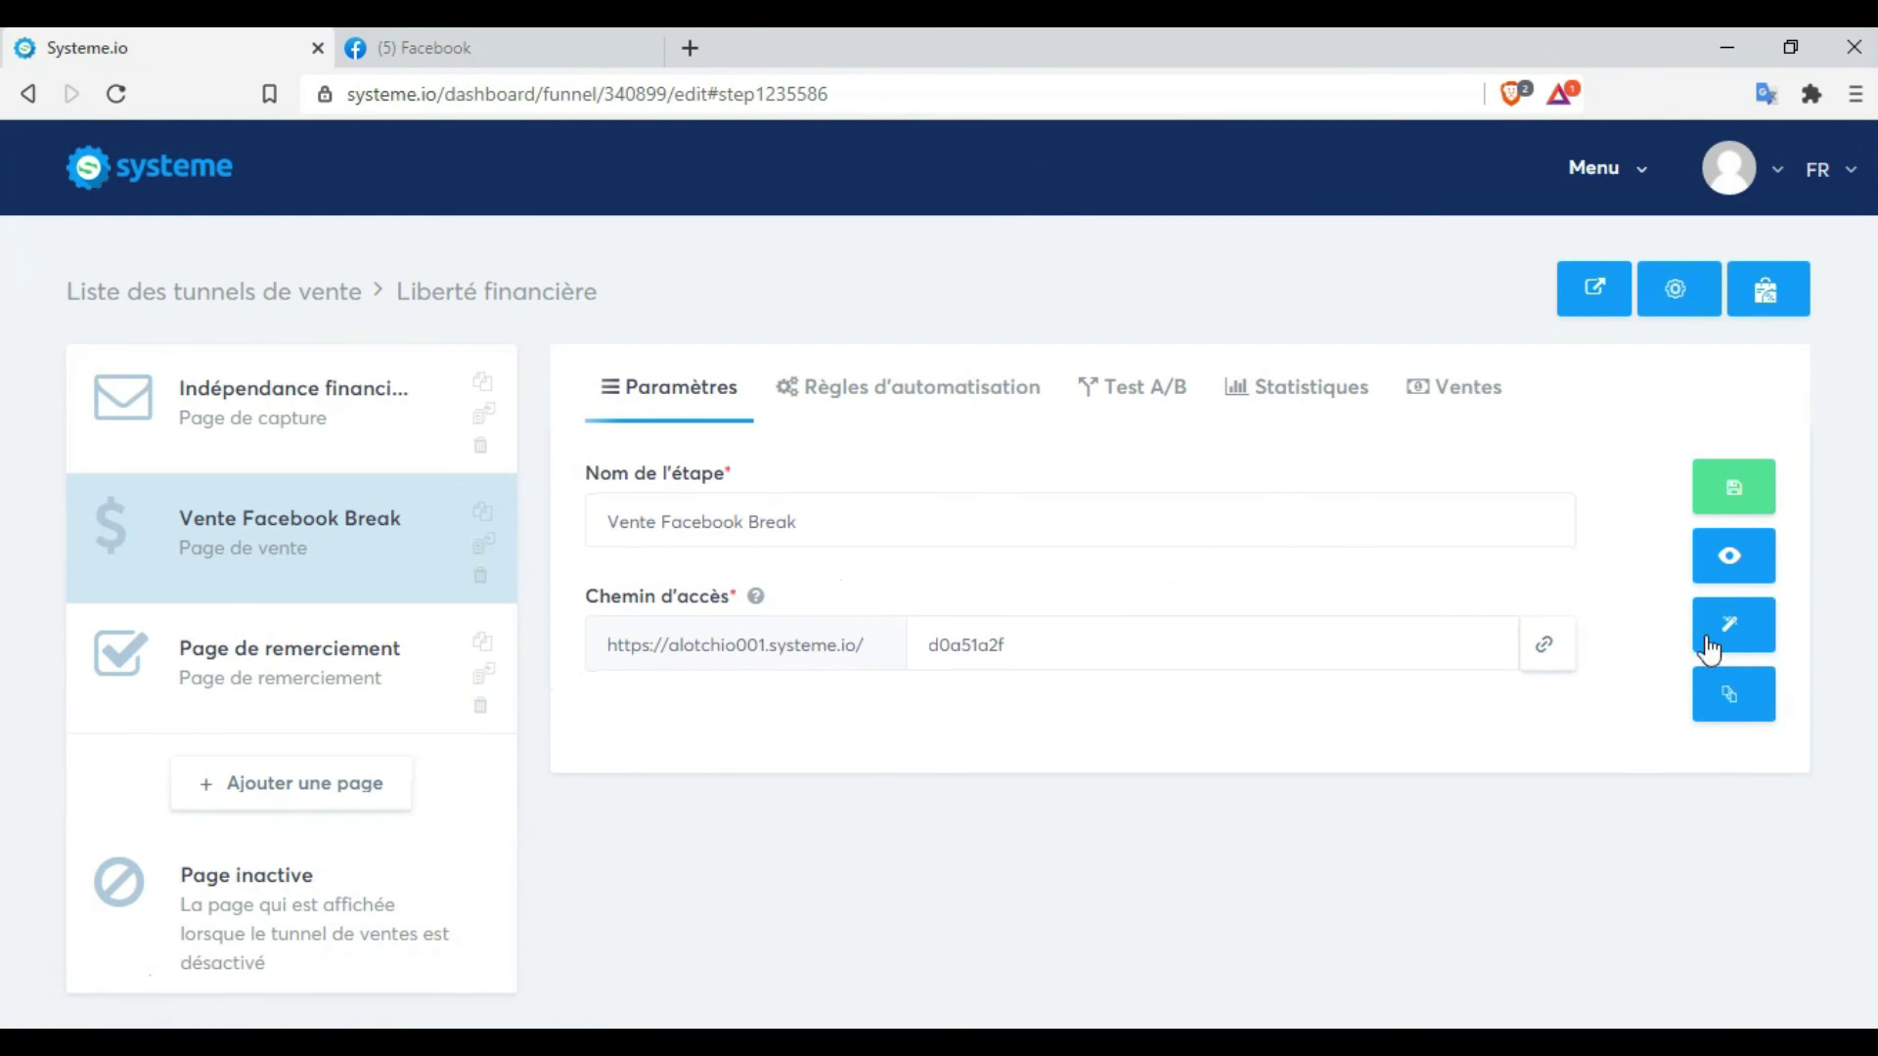
click(1723, 508)
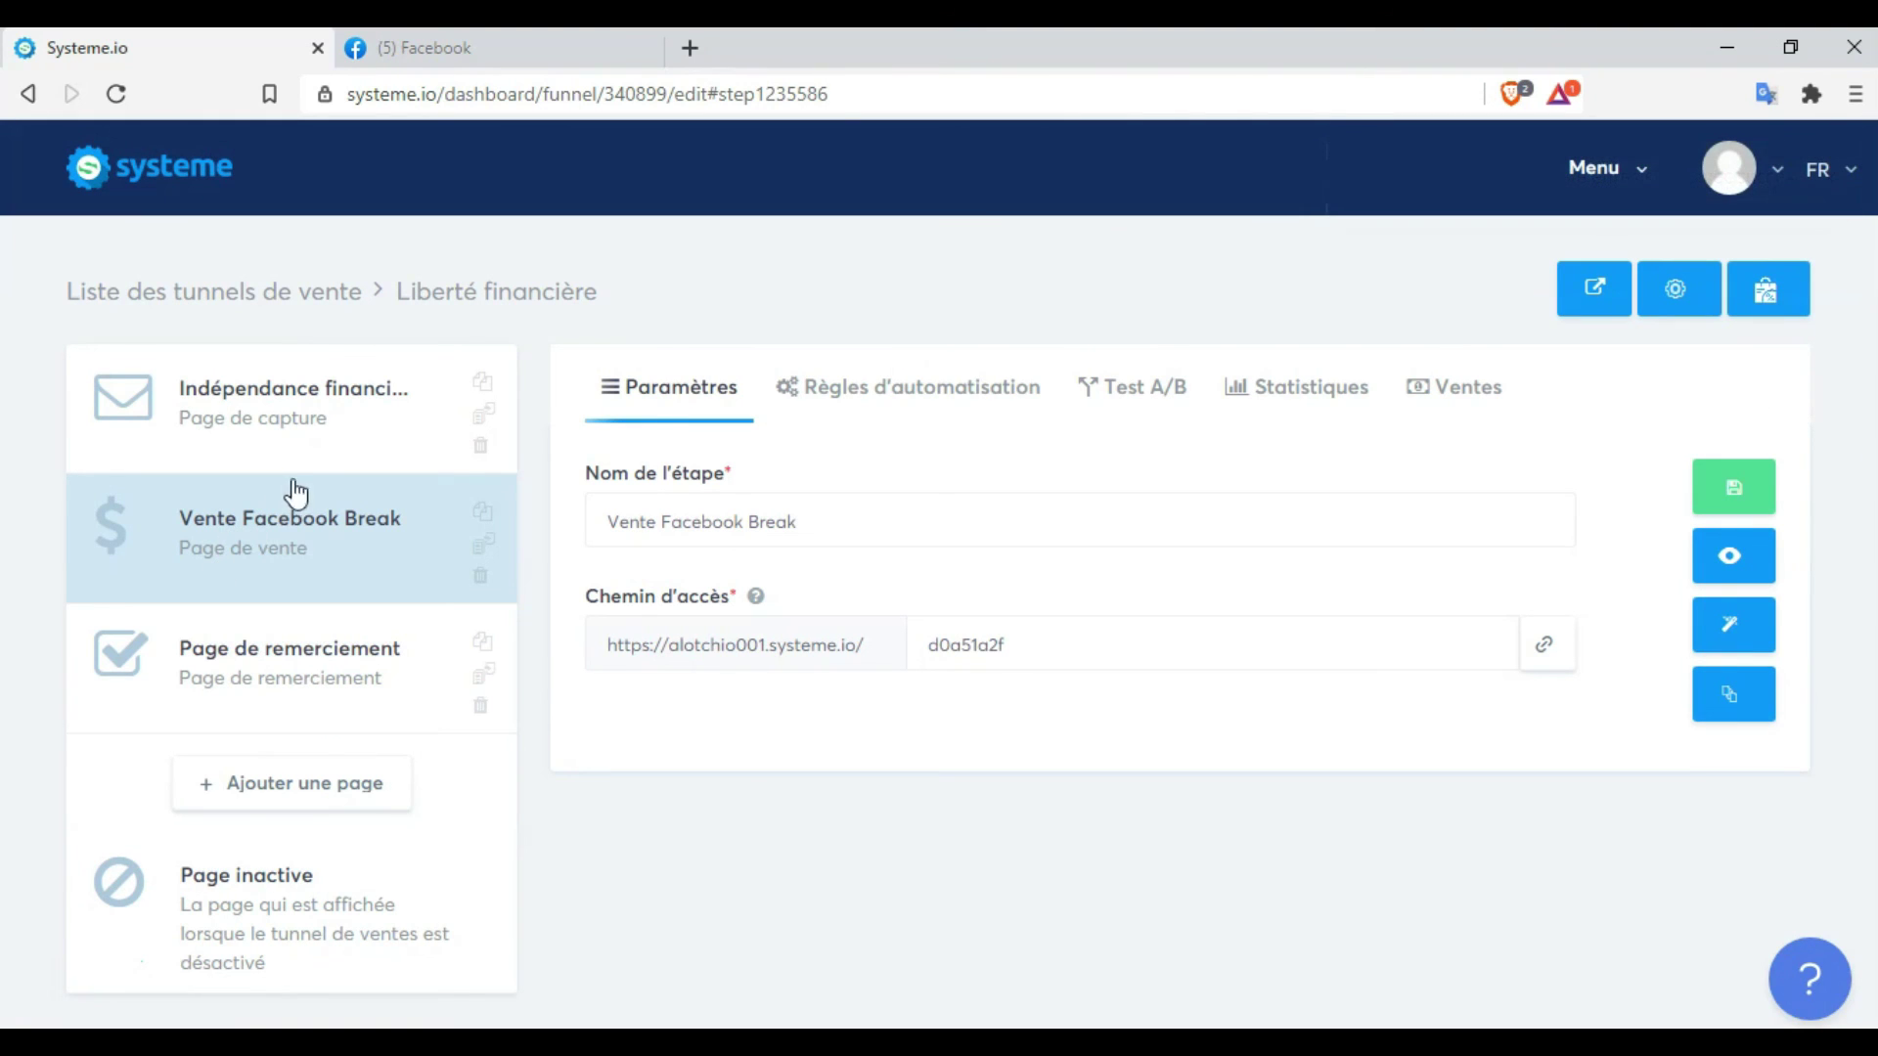
Copy the access link of the Vente Facebook Break page and open the published page in a new browser tab
click(1543, 646)
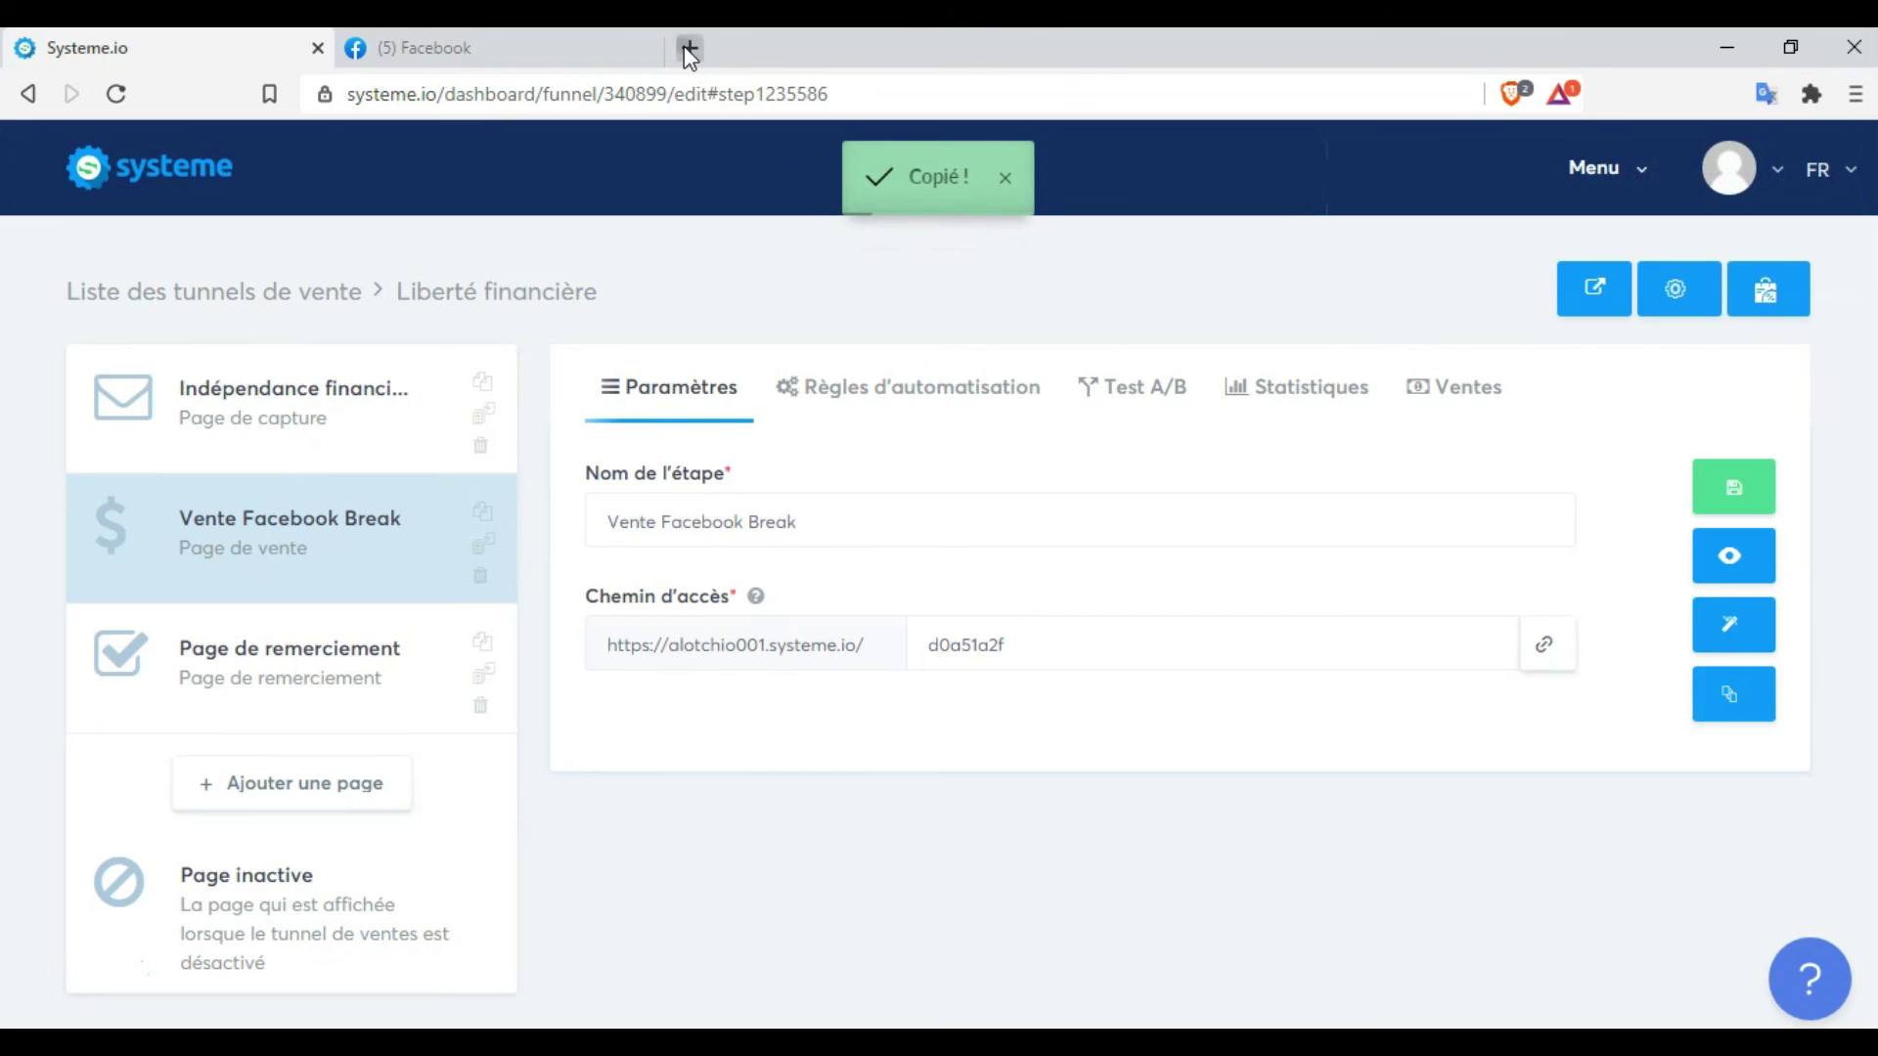
click(688, 46)
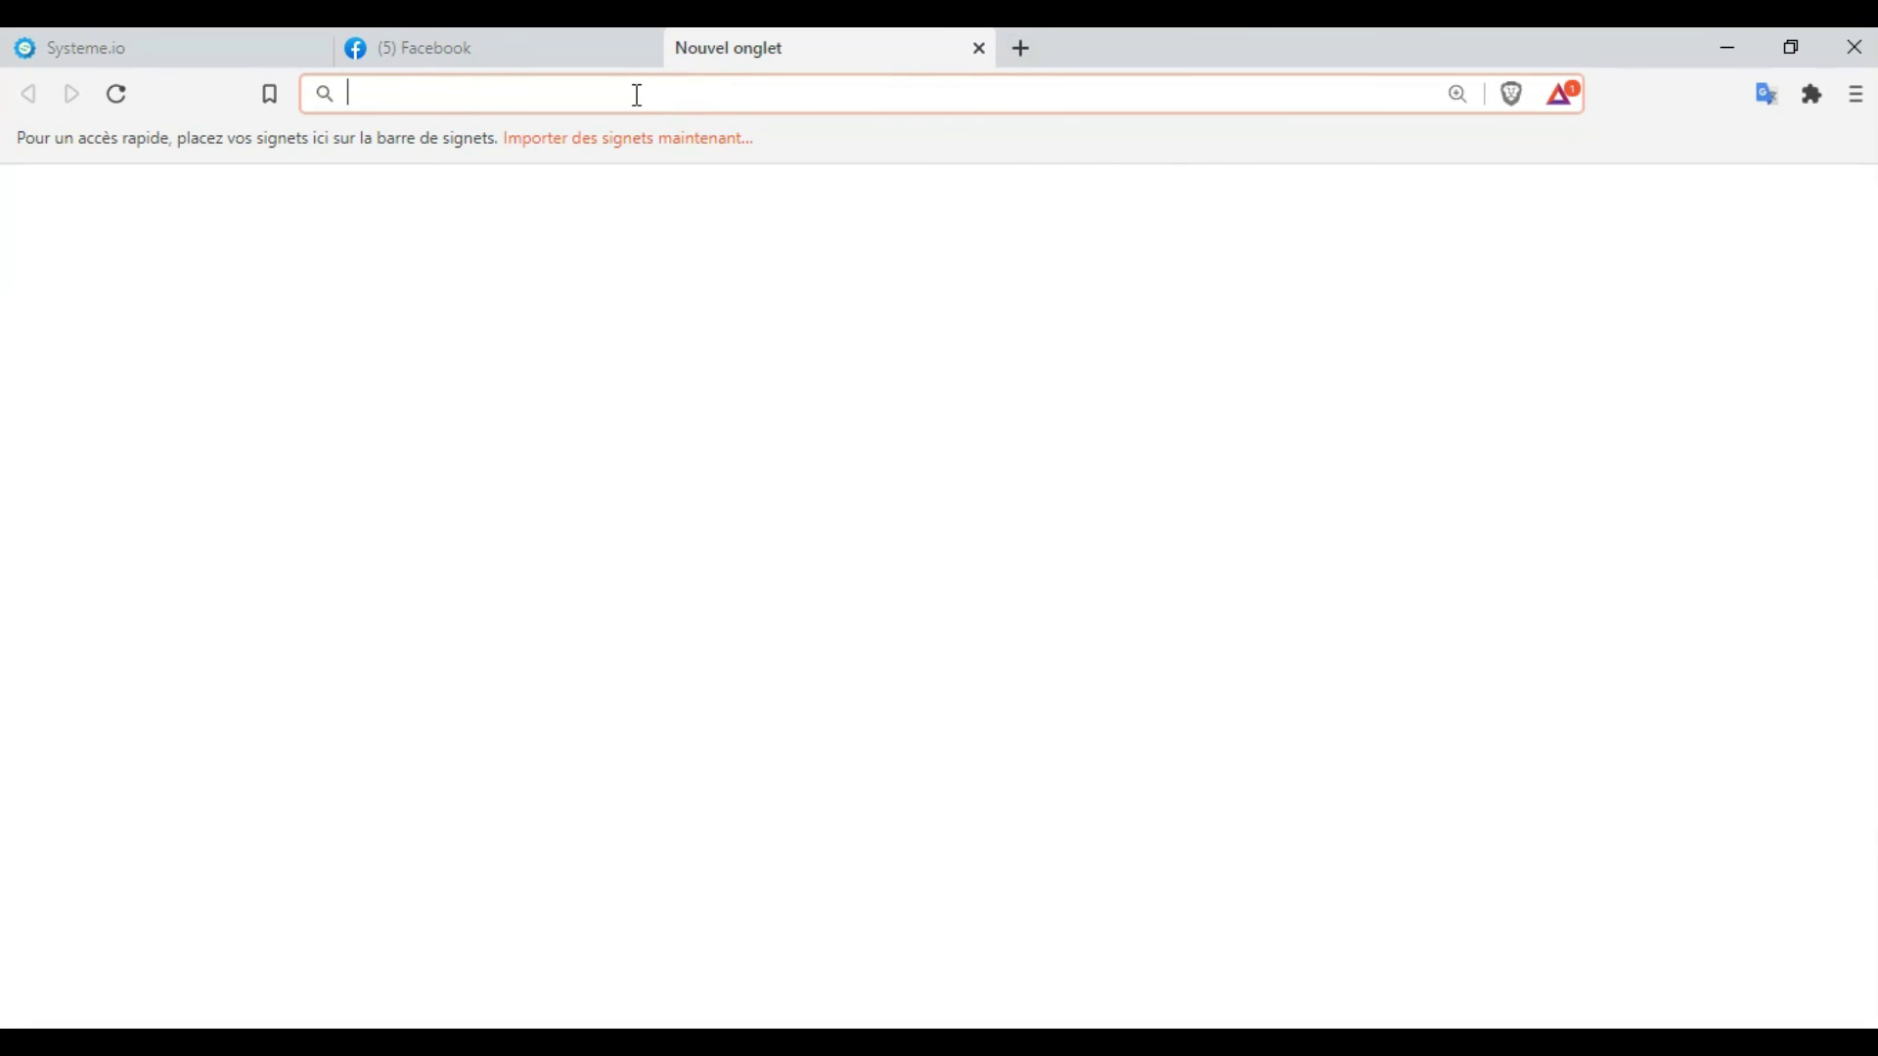
text(https://alotchio001.systeme.io/d0a51a2f)
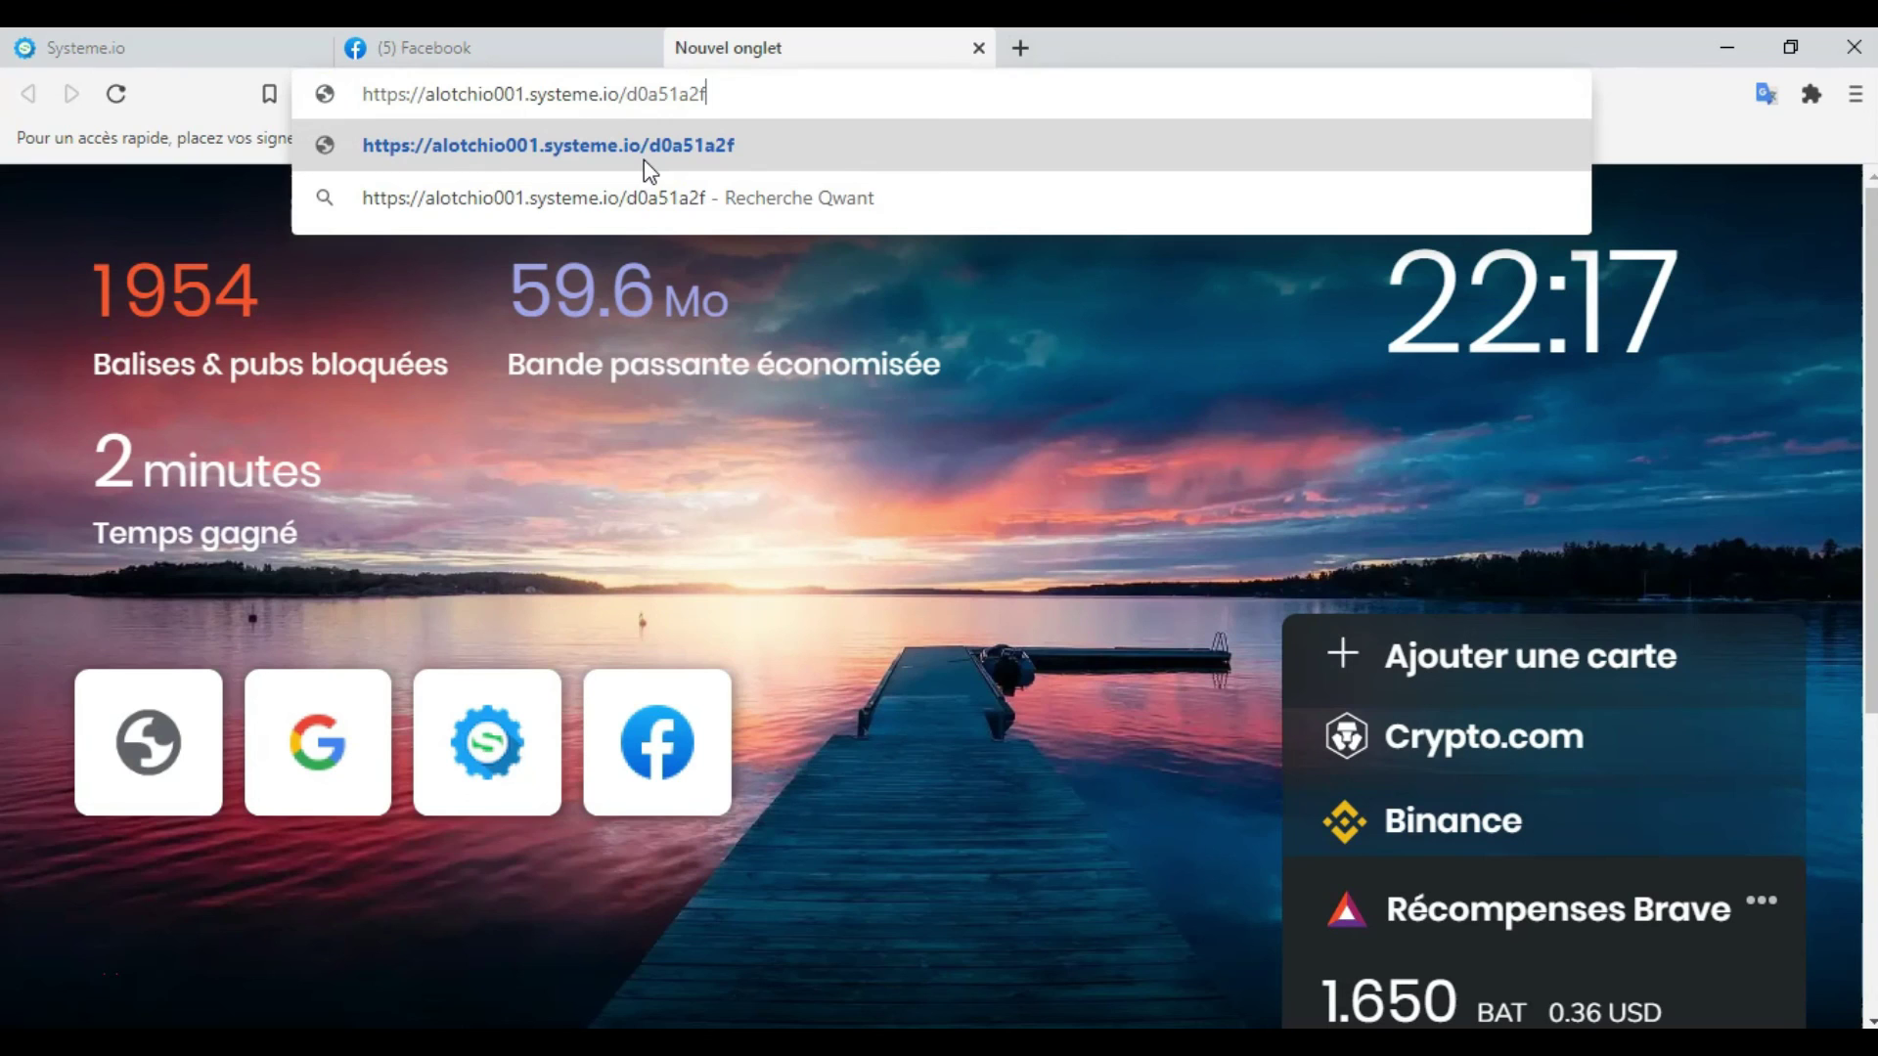
click(643, 160)
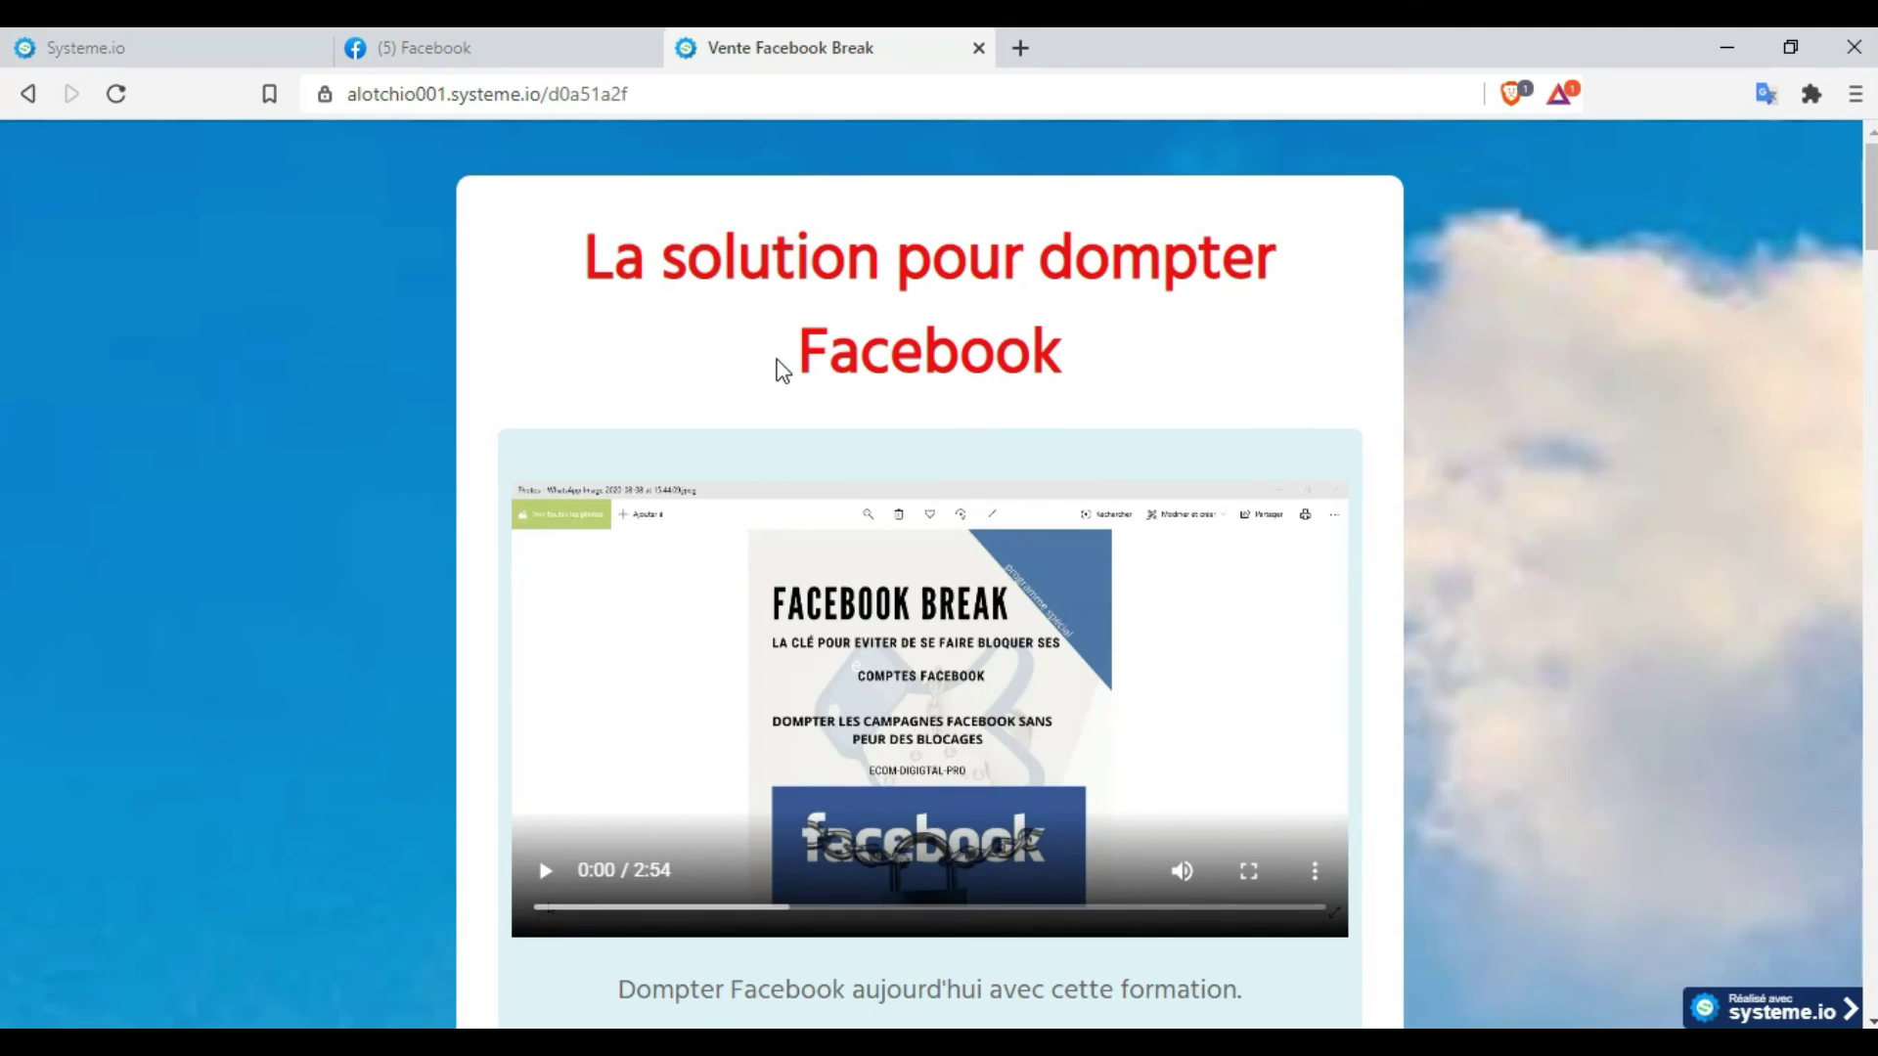
Examine the published sales page from the header video through the book presentation and benefits list to the testimonials
key(XF86AudioRaiseVolume)
key(XF86AudioRaiseVolume)
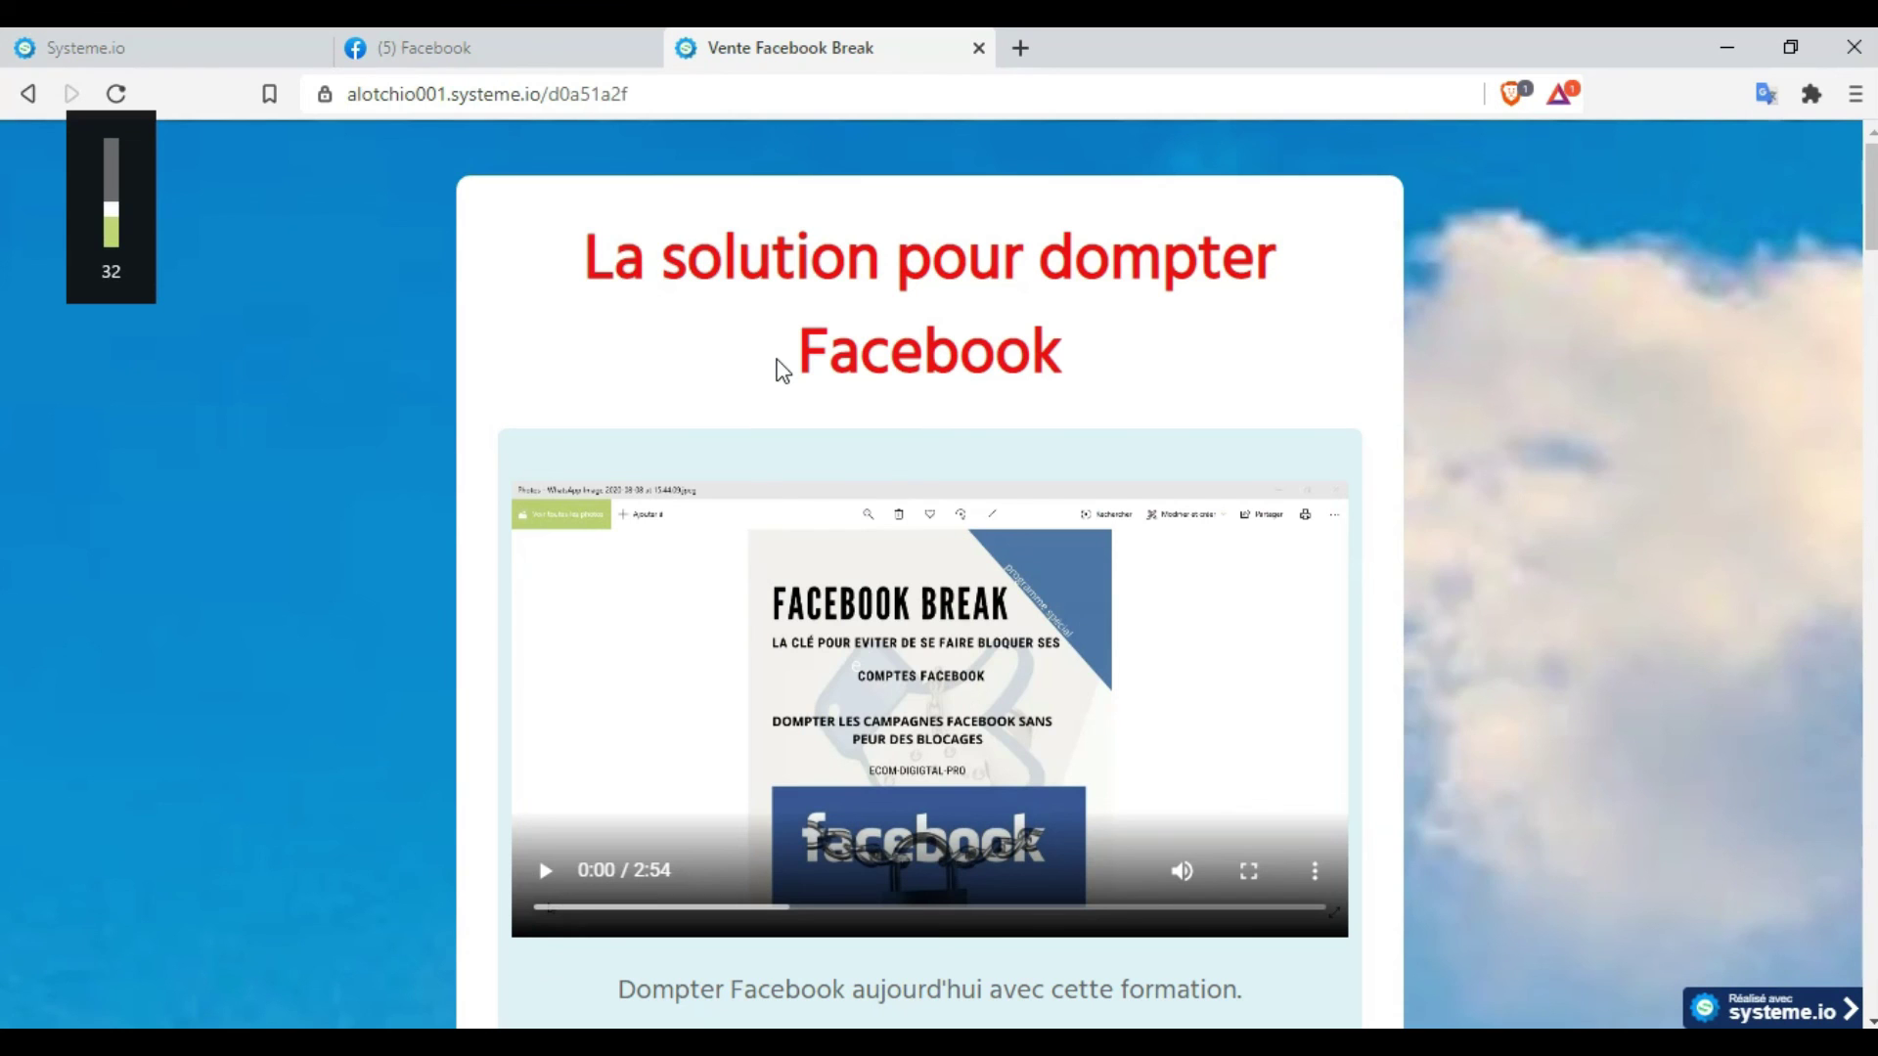
scroll(782, 370, down, 5)
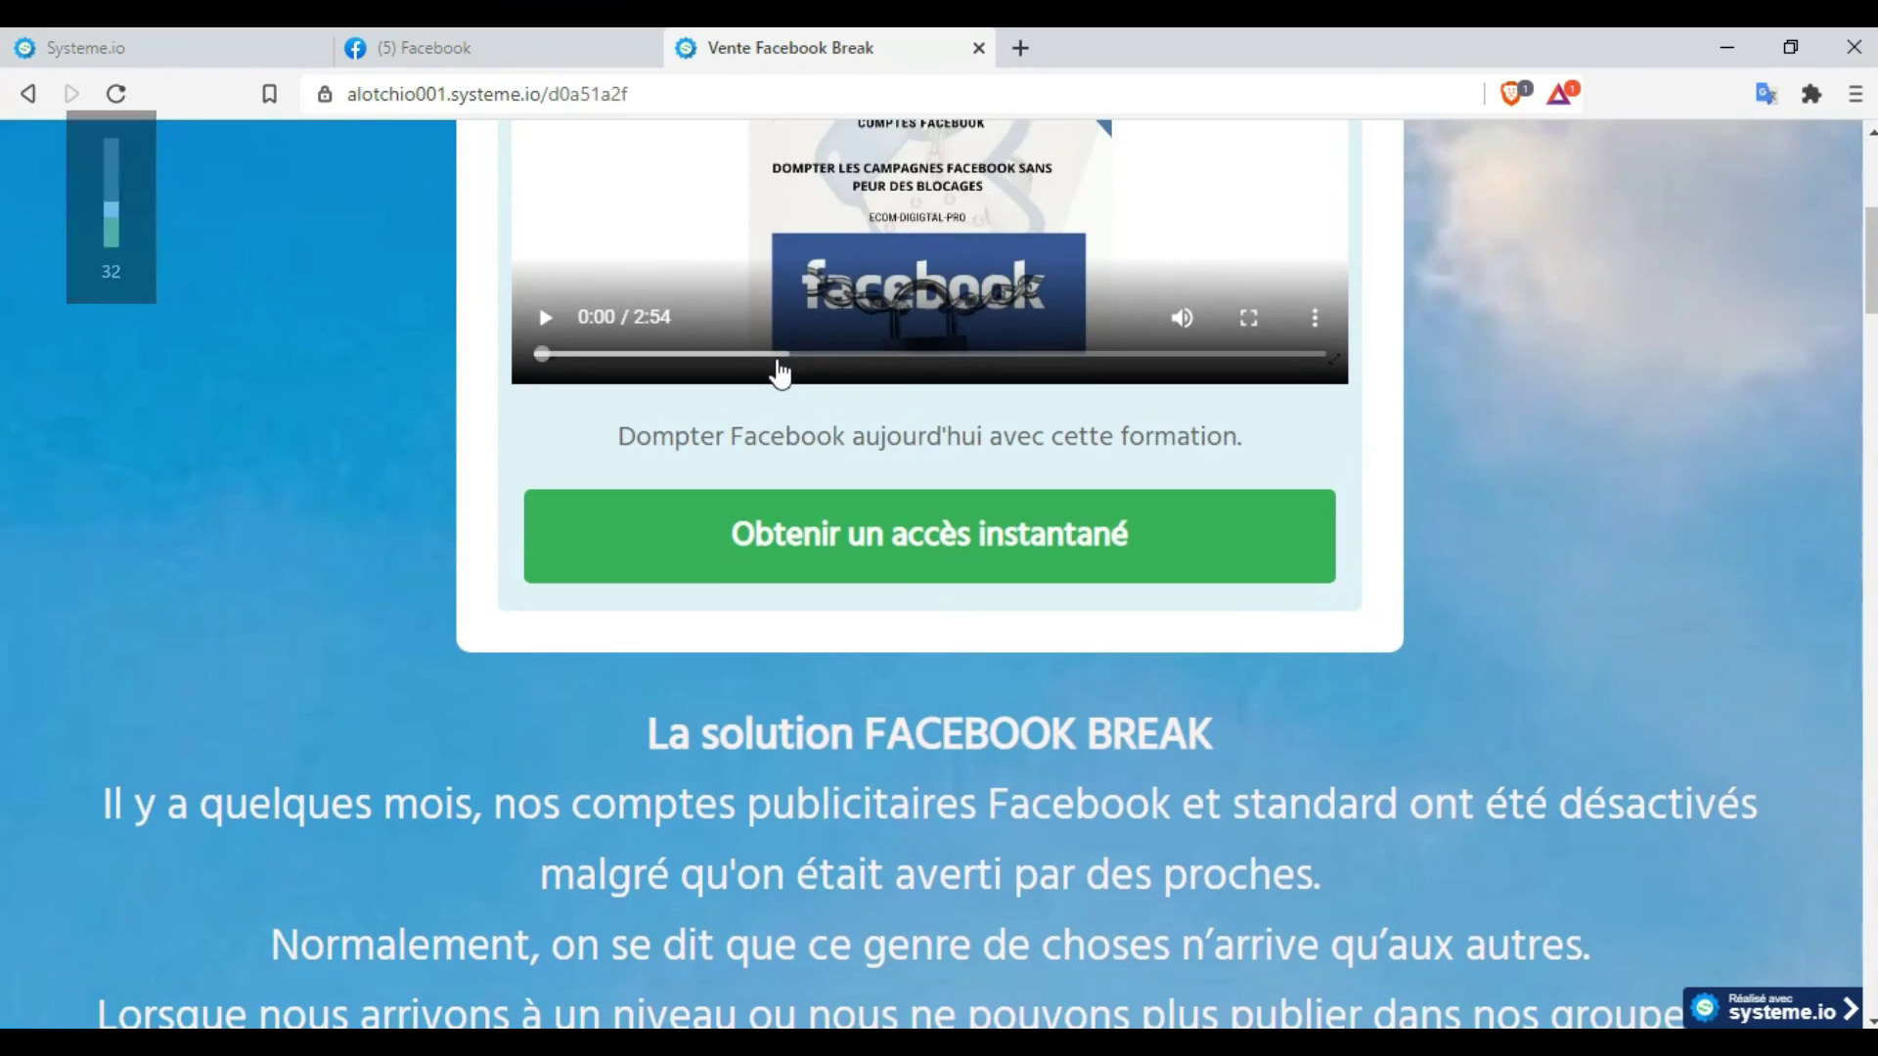
scroll(779, 372, down, 12)
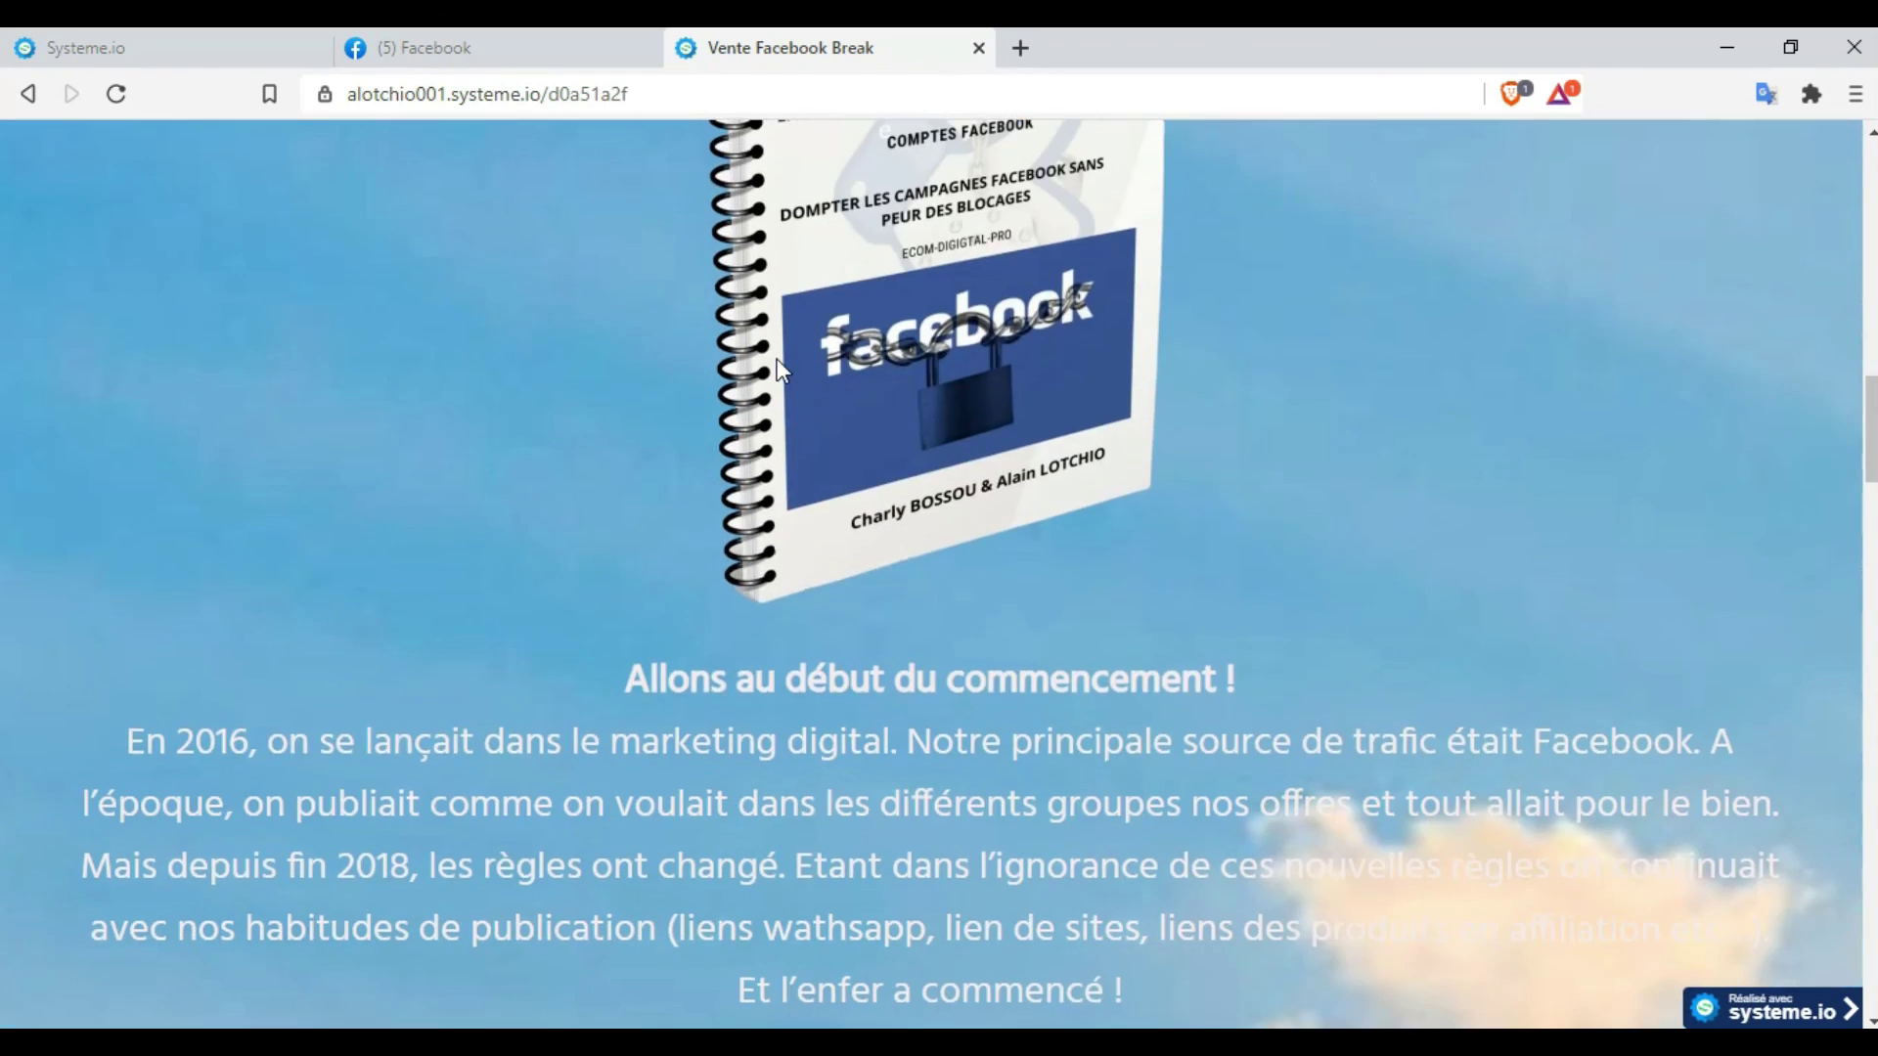
scroll(778, 358, down, 15)
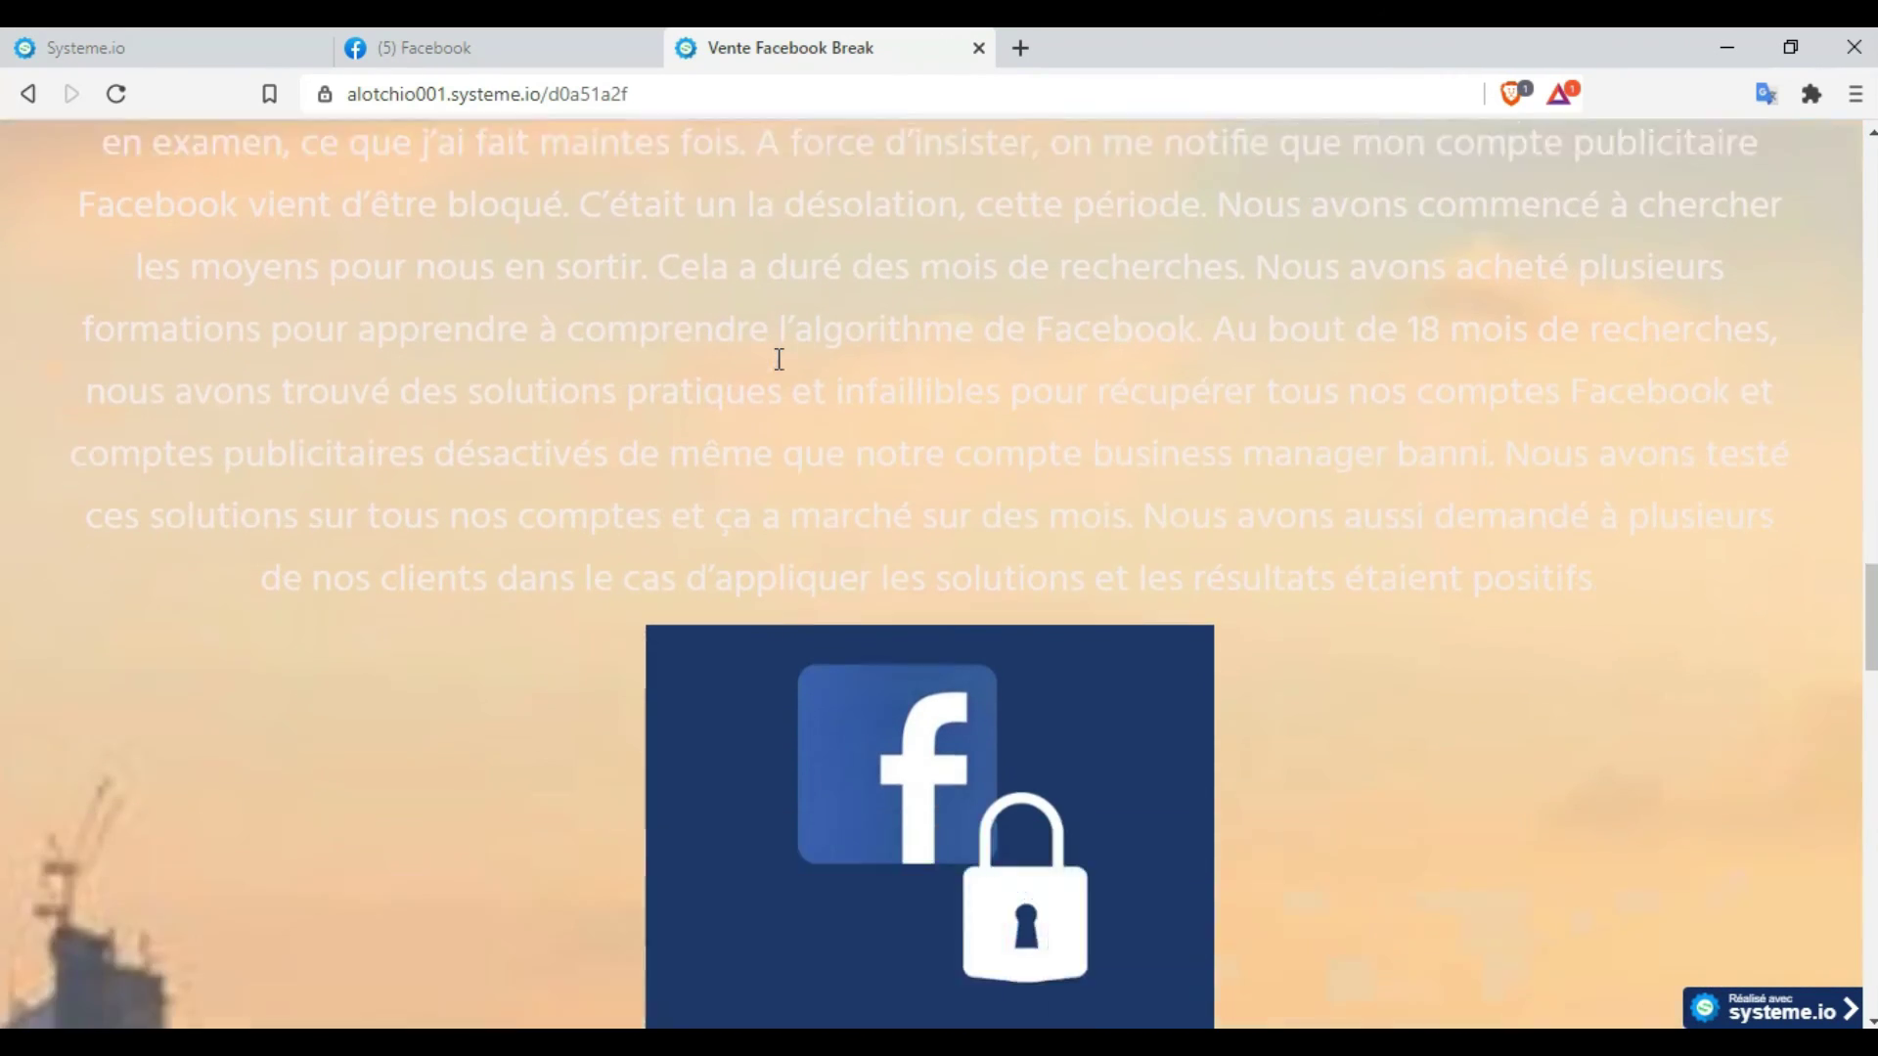
scroll(779, 359, down, 15)
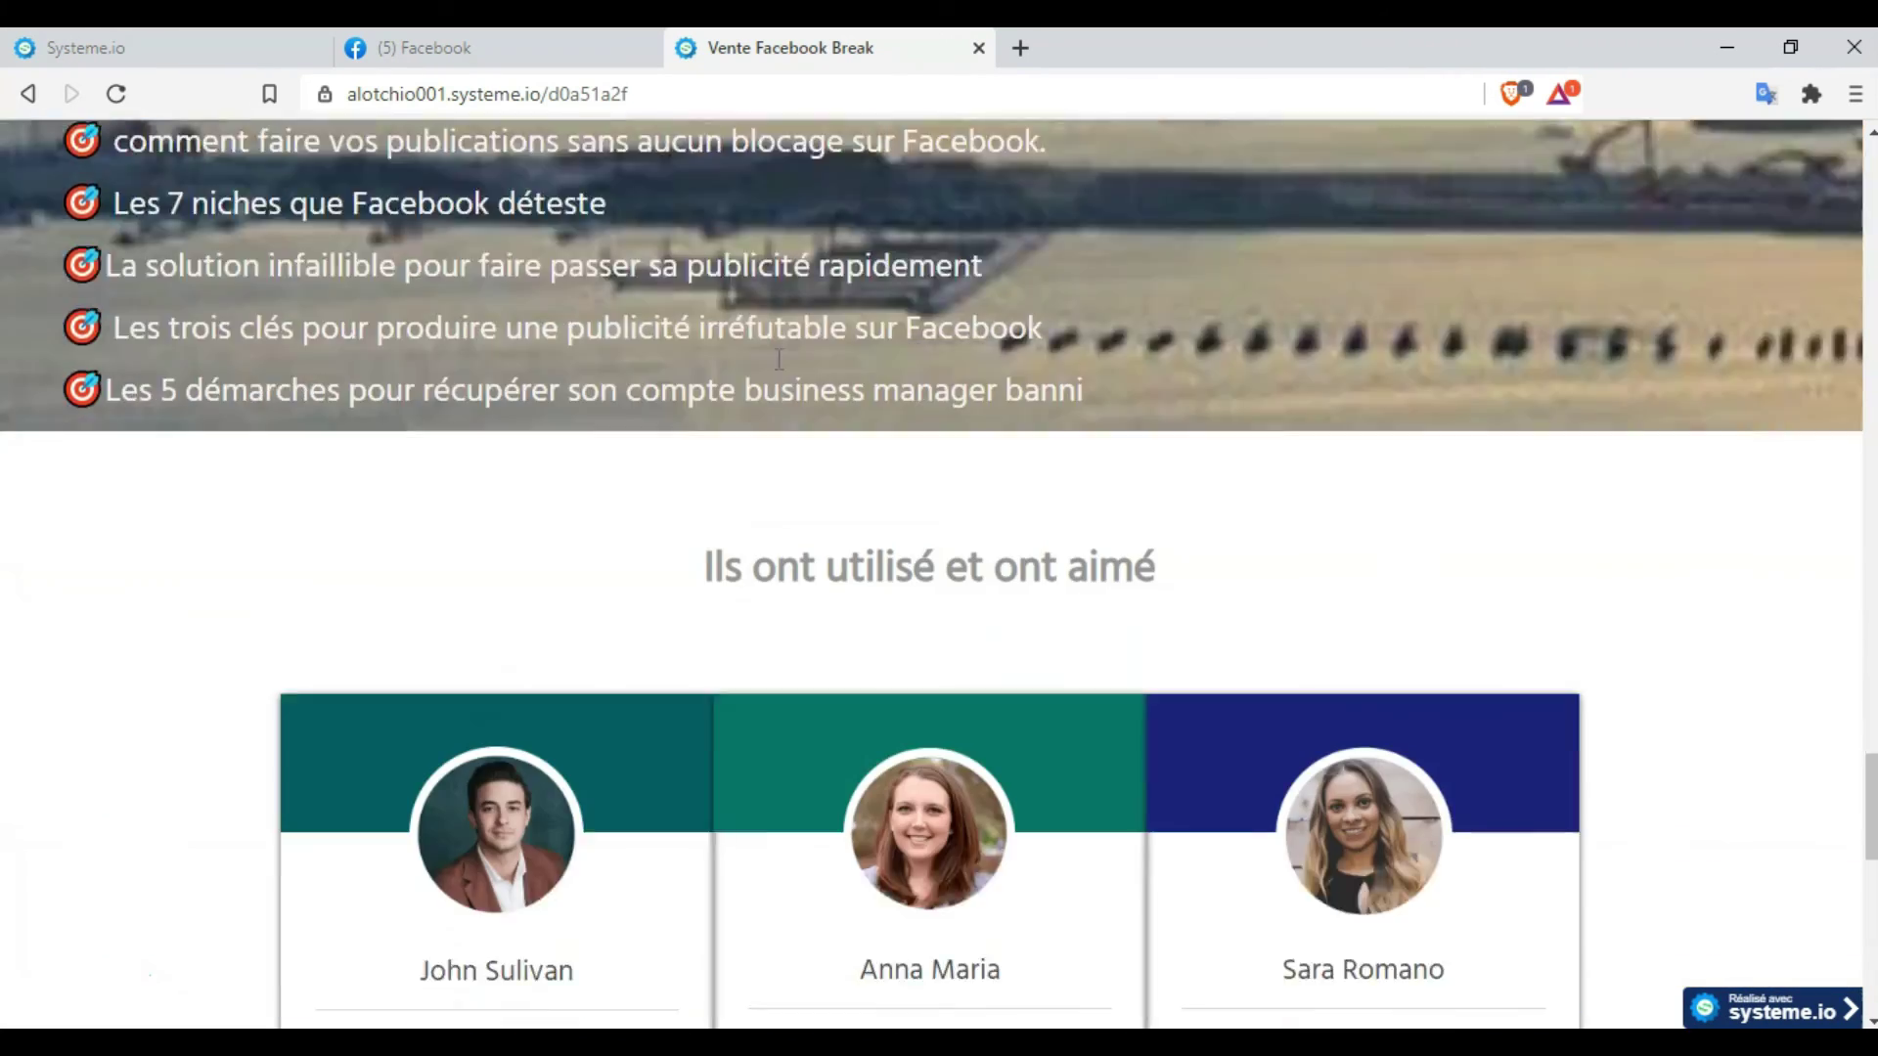
scroll(778, 359, down, 3)
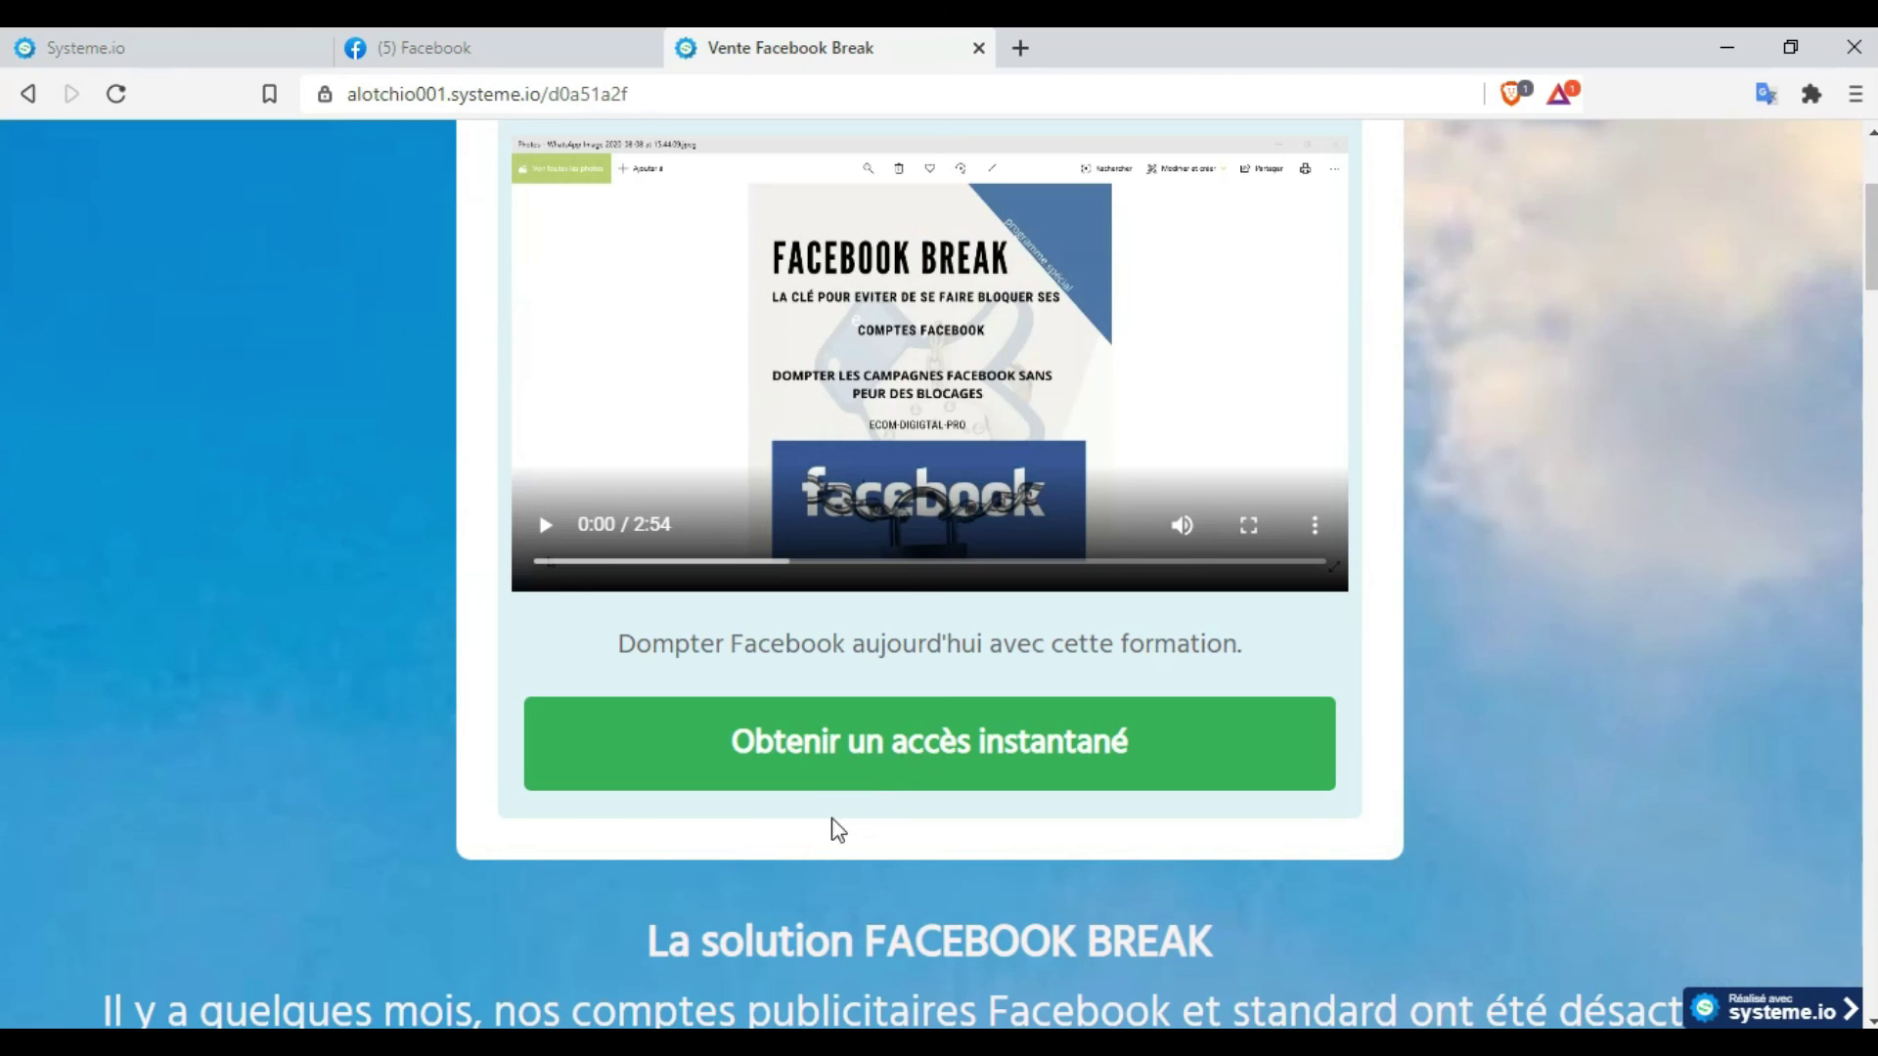
Test the "Obtenir un accès instantané" link, review the FedaPay payment page it opens, and return to the published sales page
click(830, 769)
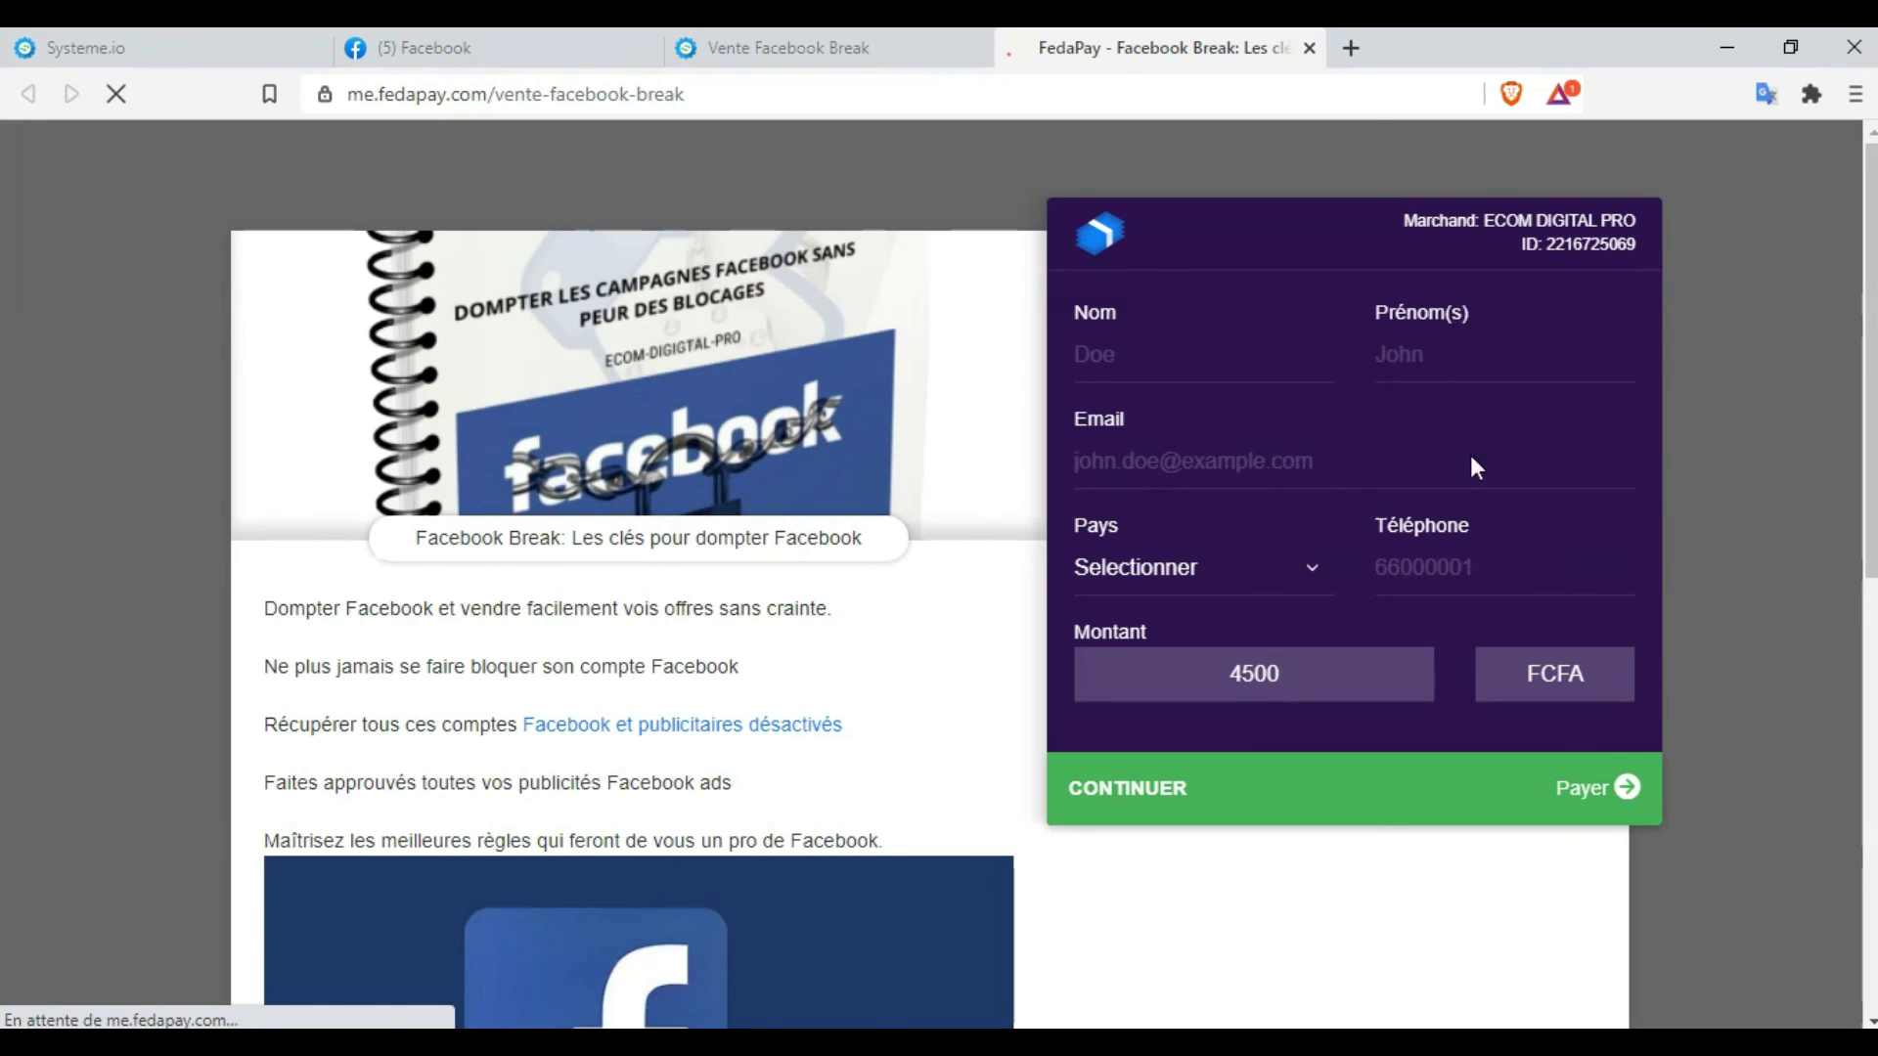
scroll(1870, 398, down, 6)
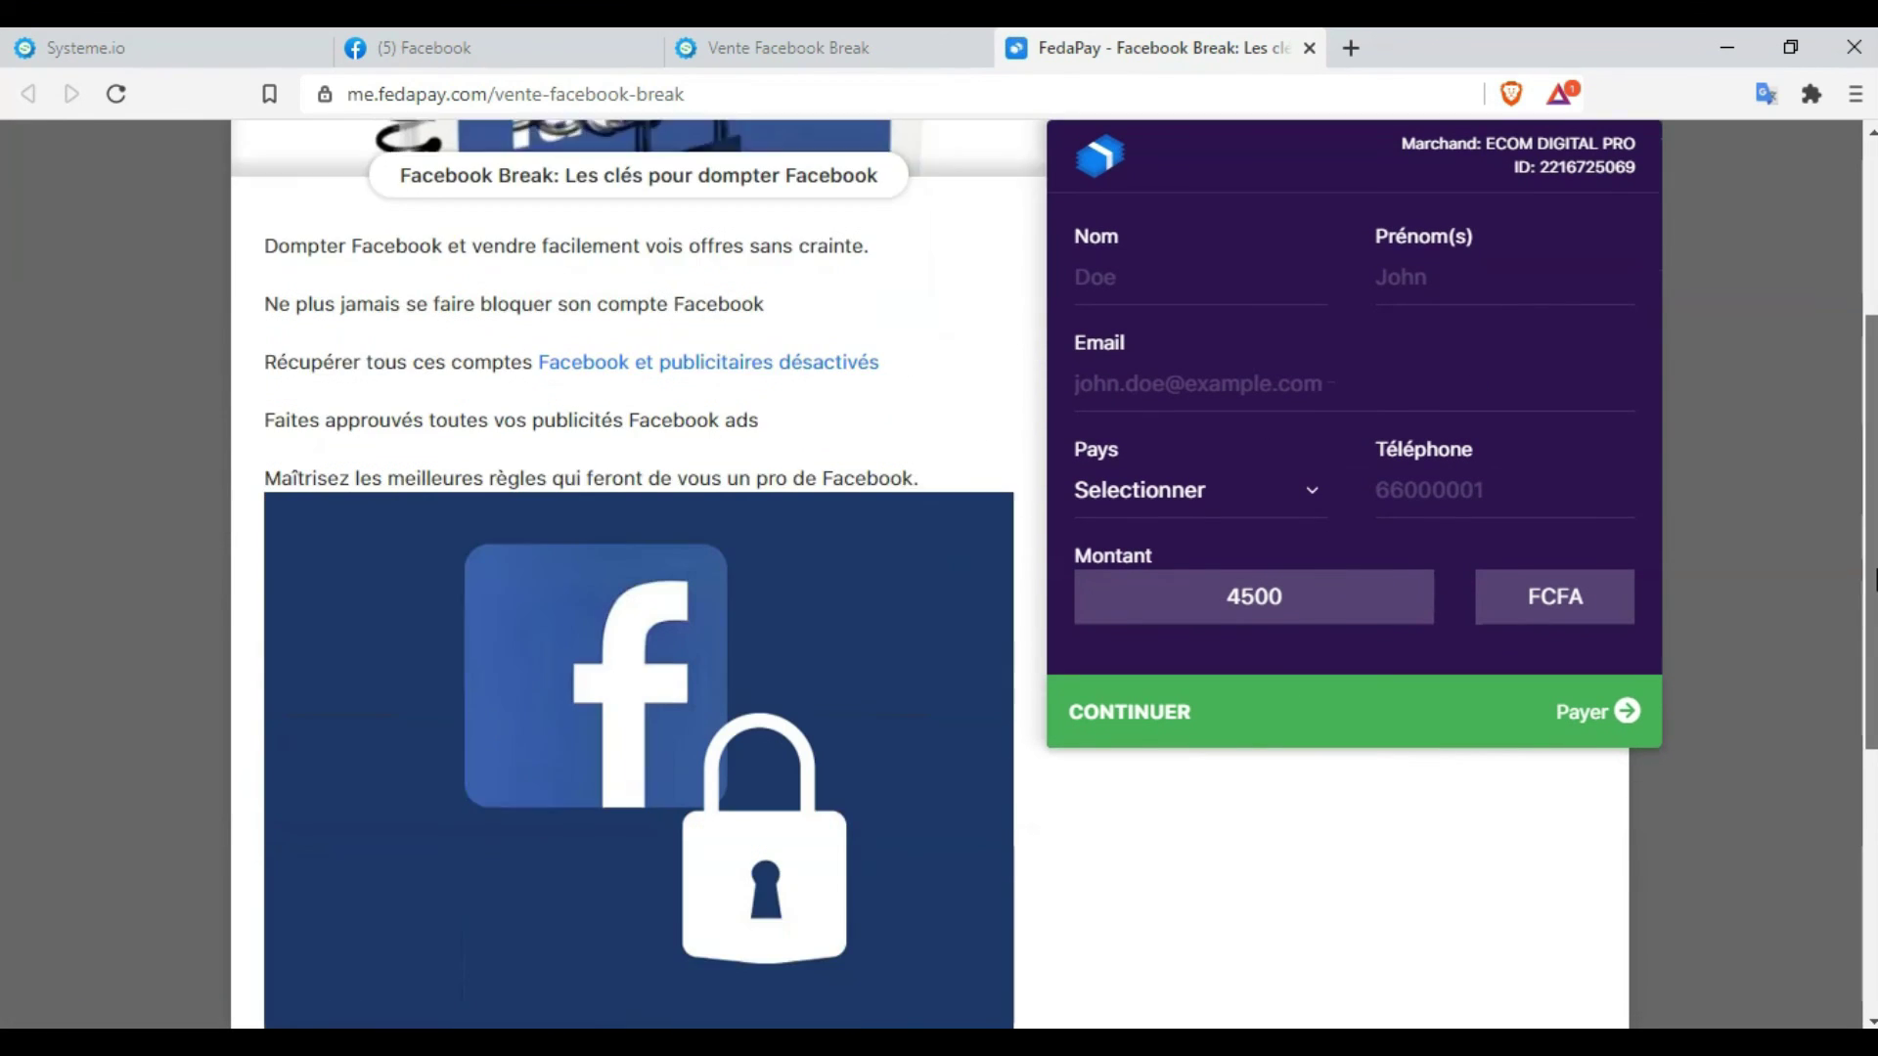
scroll(635, 567, down, 4)
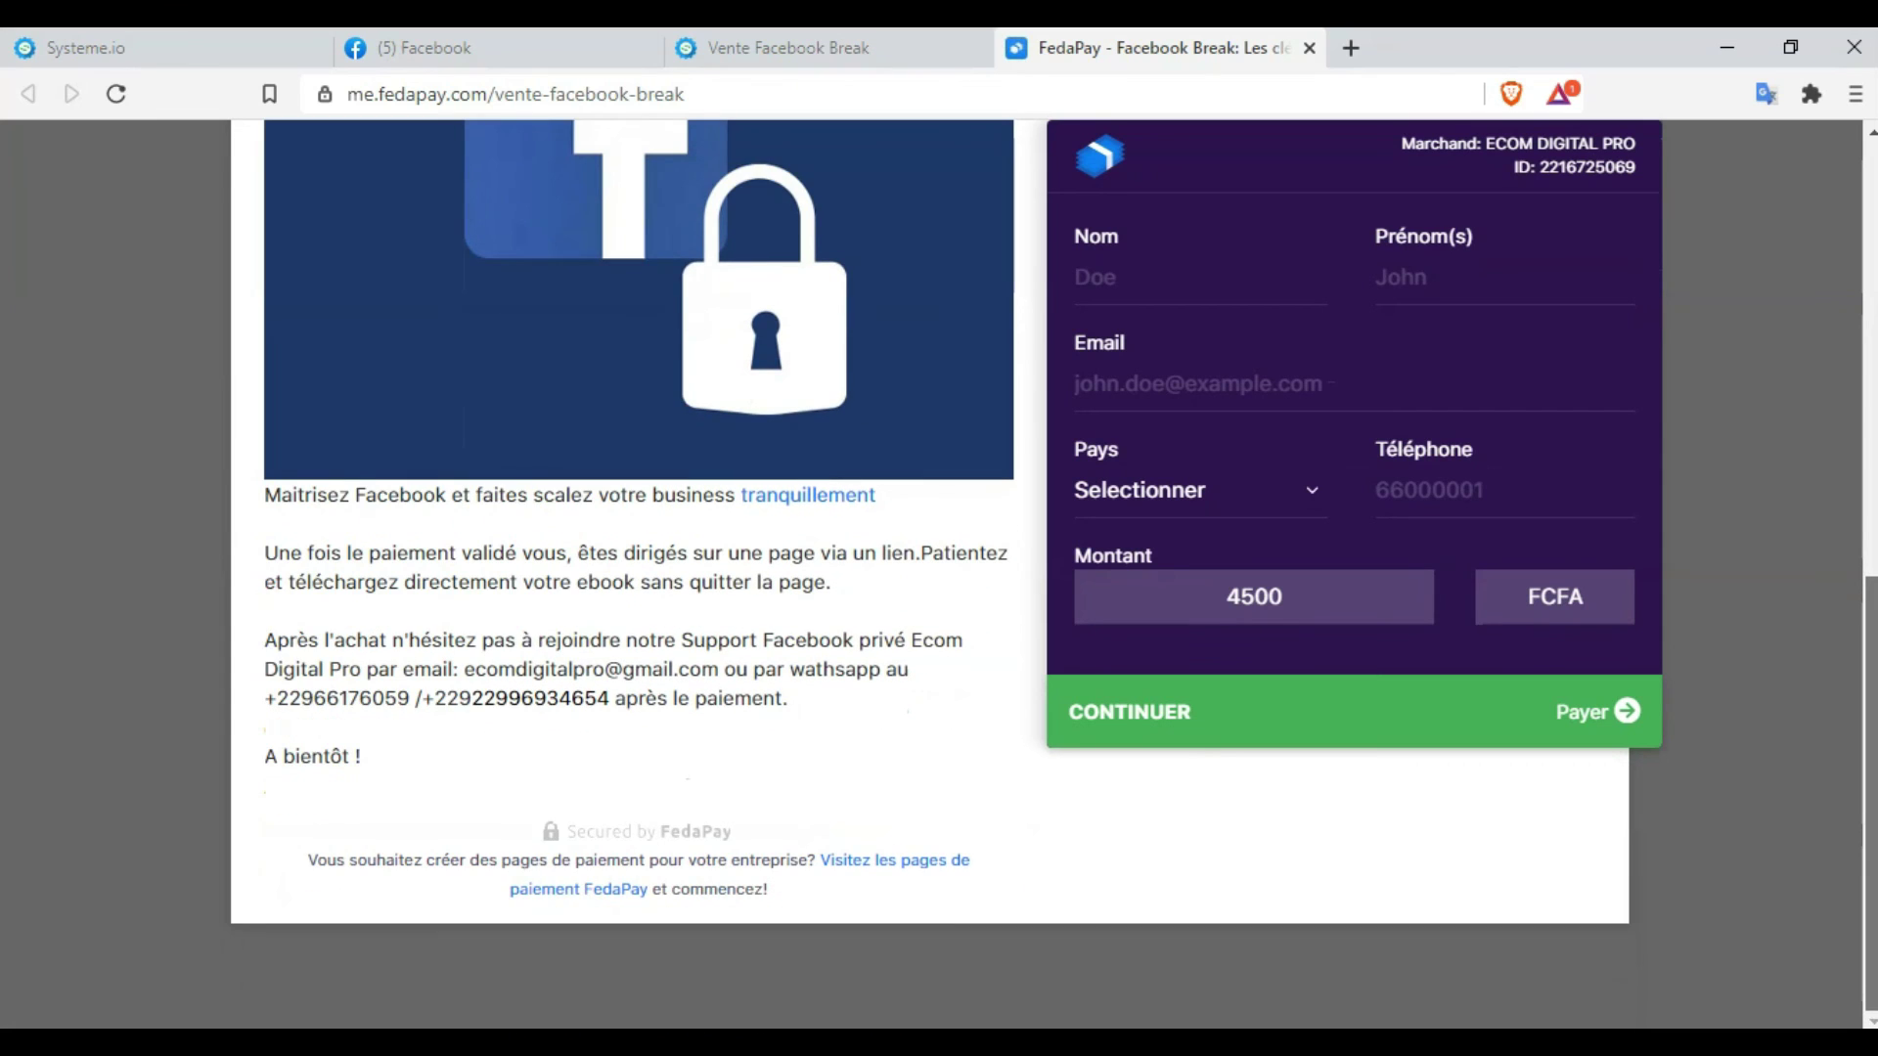
scroll(1838, 544, up, 7)
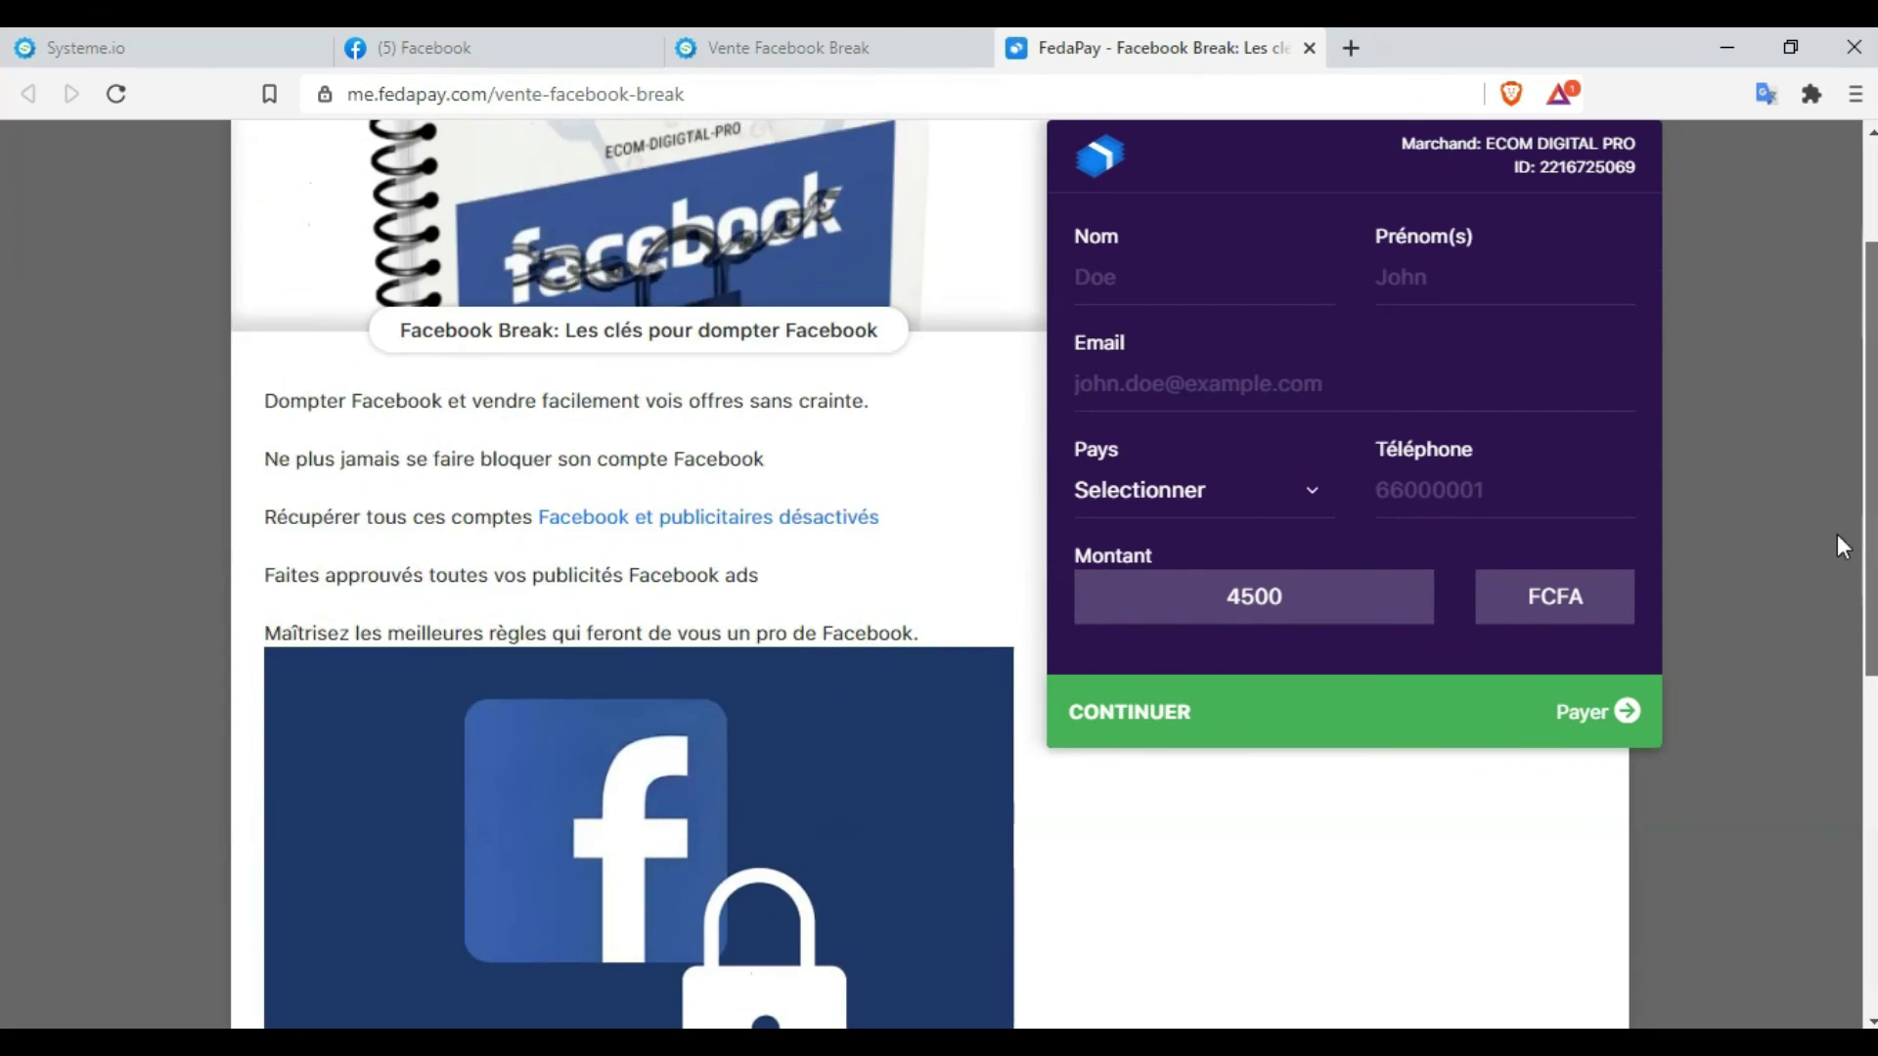
scroll(1829, 509, up, 2)
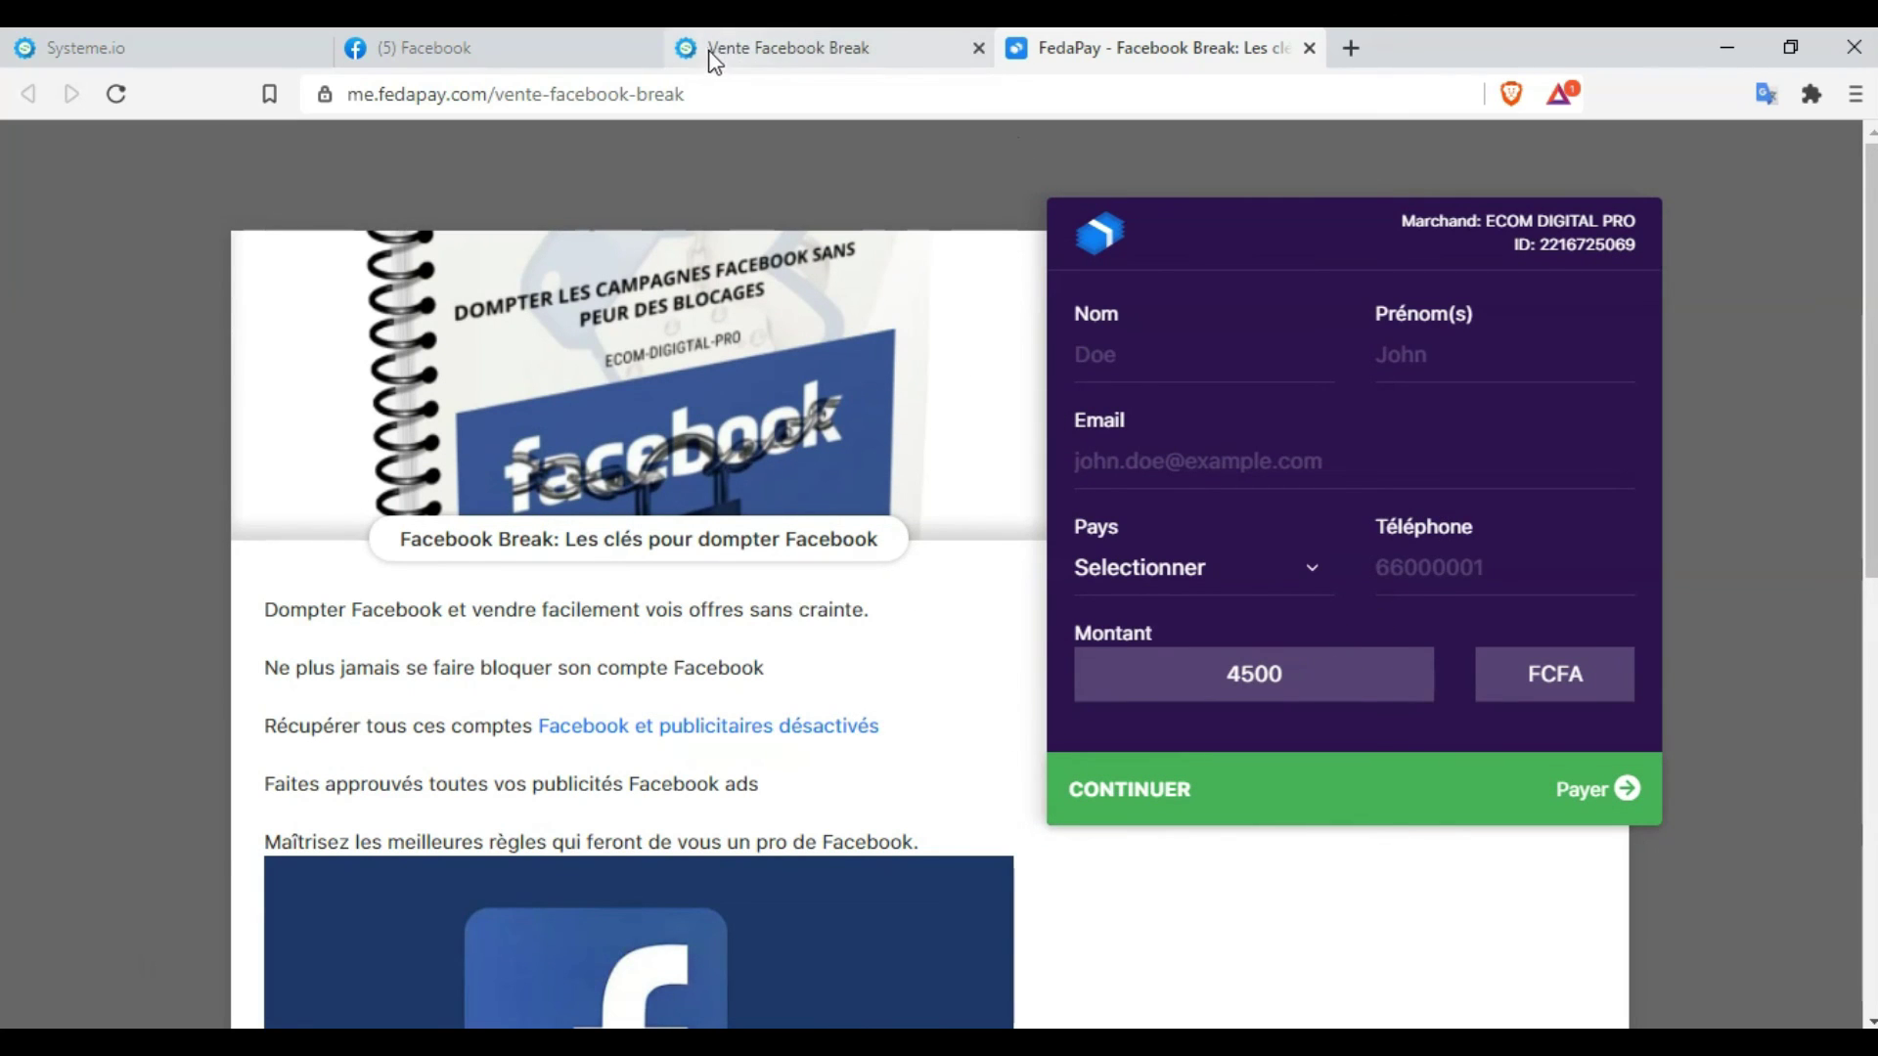
click(770, 54)
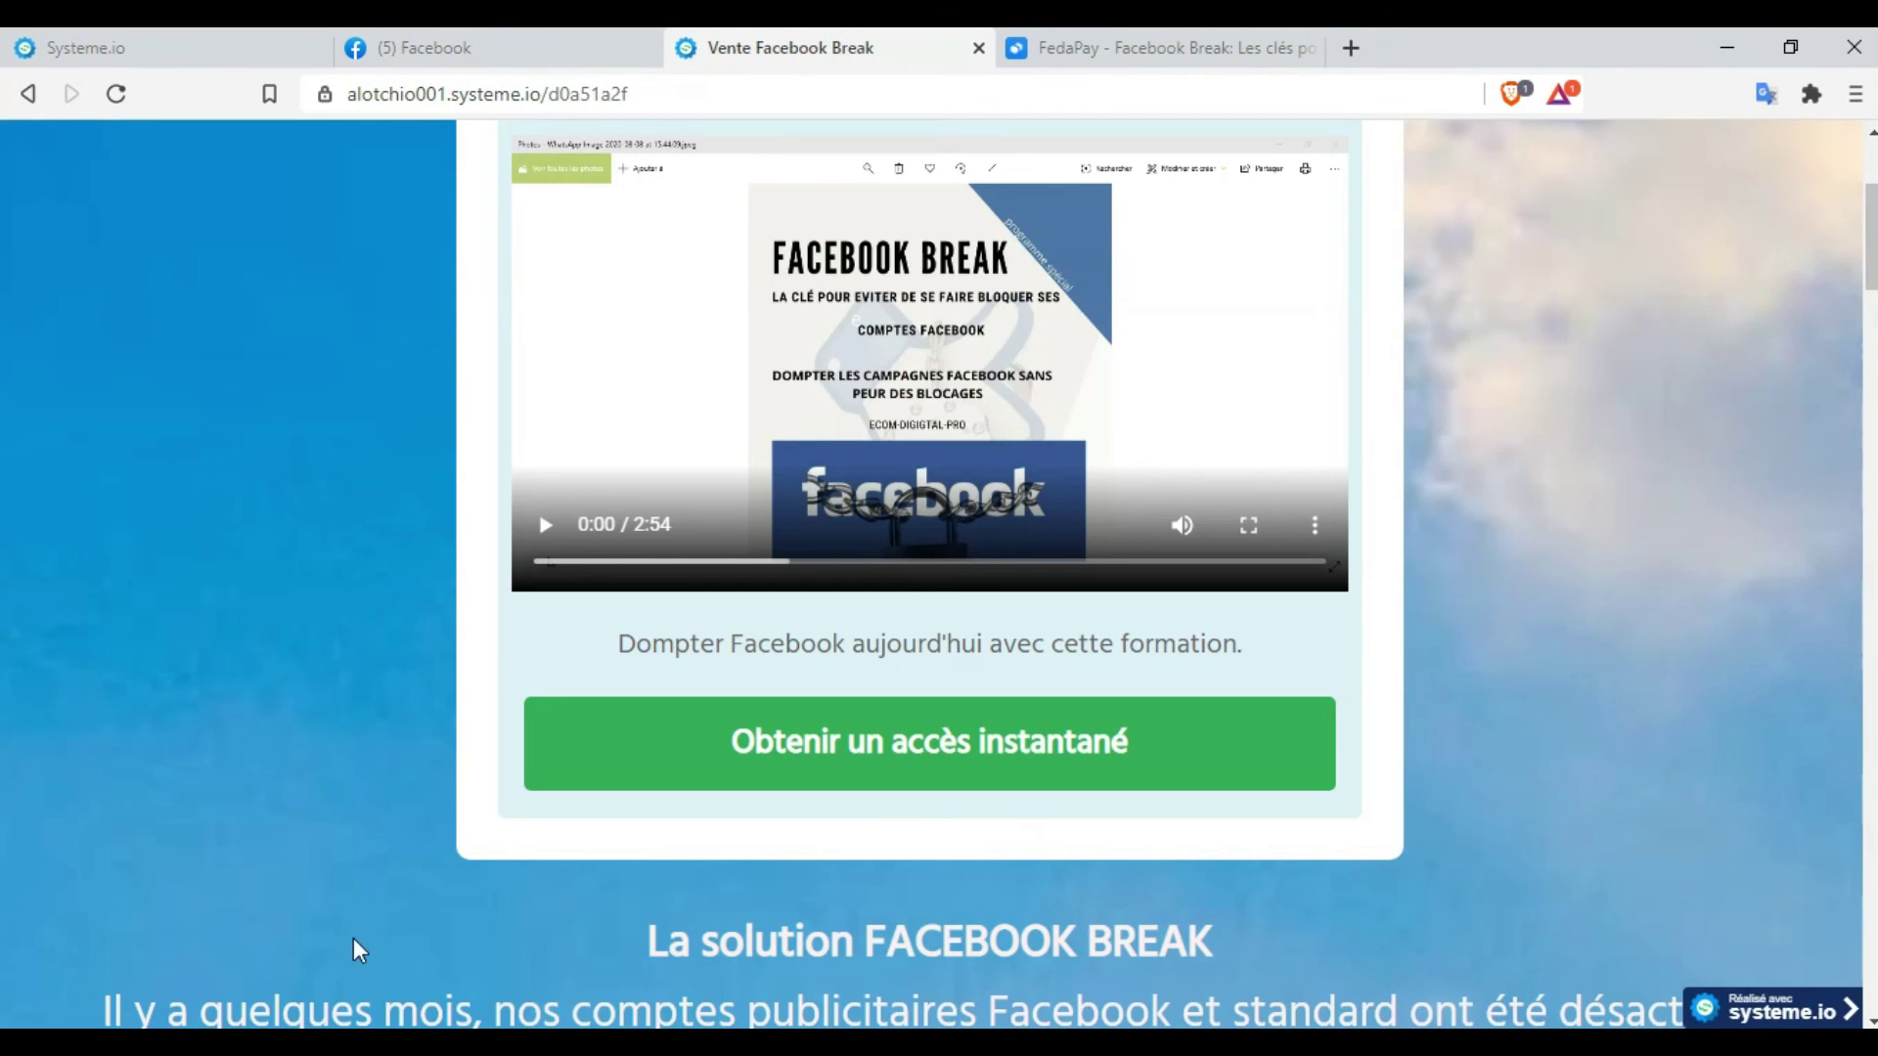